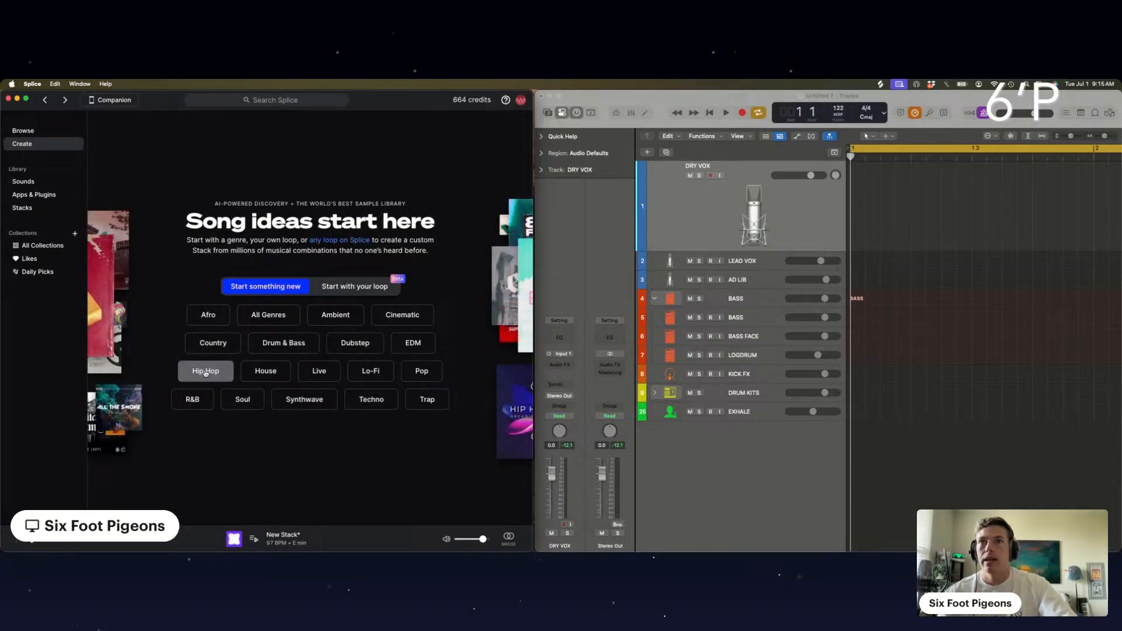
Start a new Hip Hop stack and generate a different combination of loops for it.
click(205, 372)
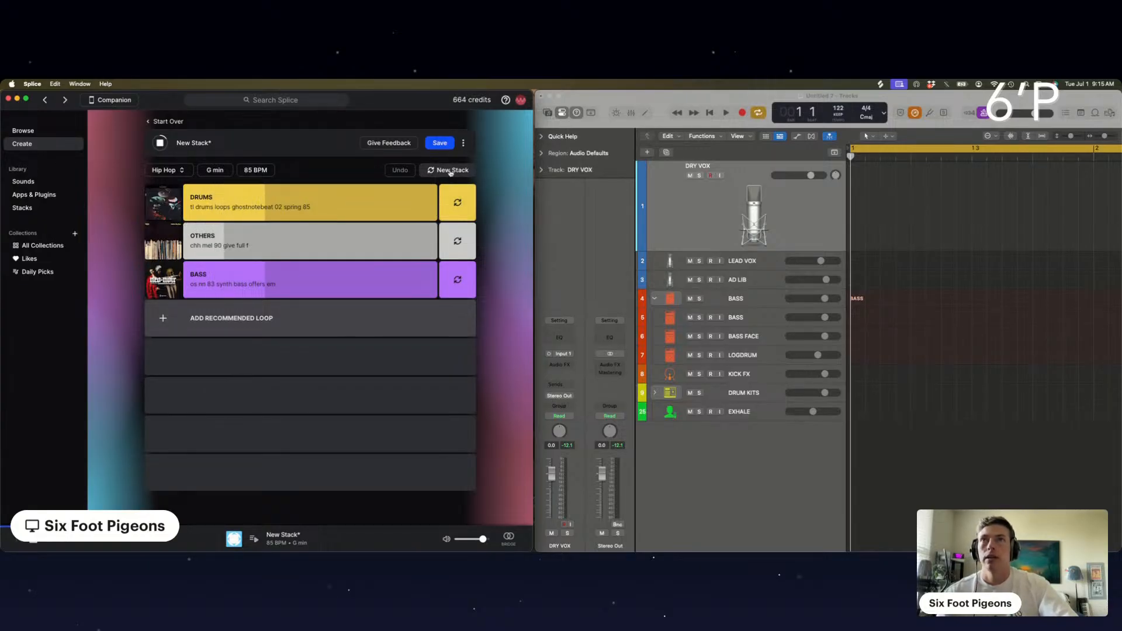
click(450, 171)
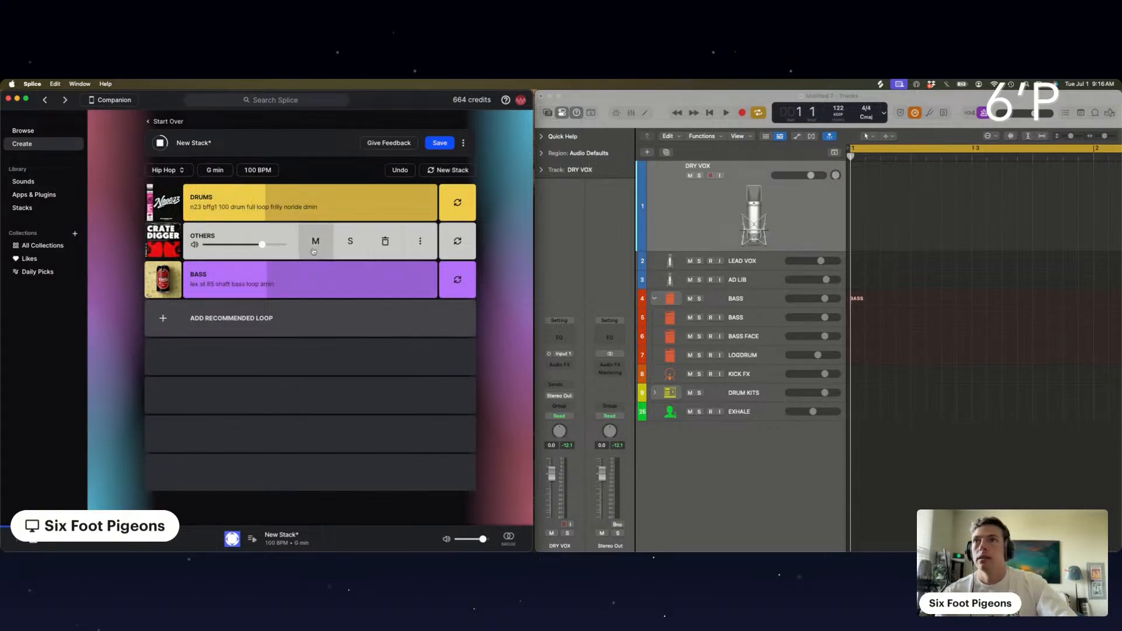
Isolate the chopped Others loop by silencing the other loops, and delete the Bass loop from the stack.
click(316, 281)
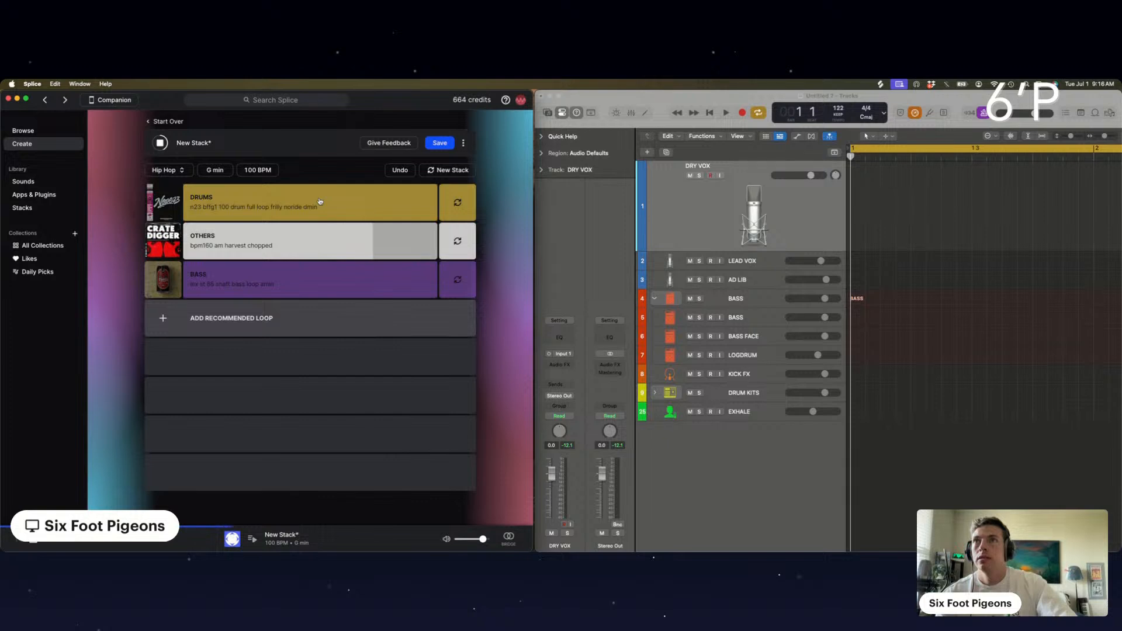
click(316, 280)
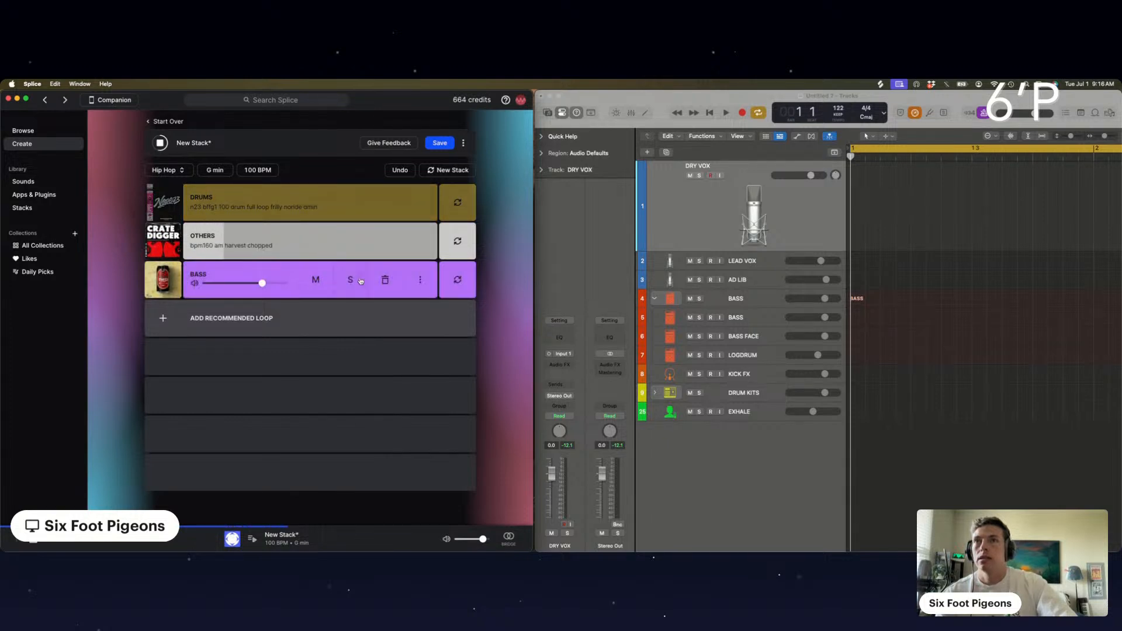
click(385, 280)
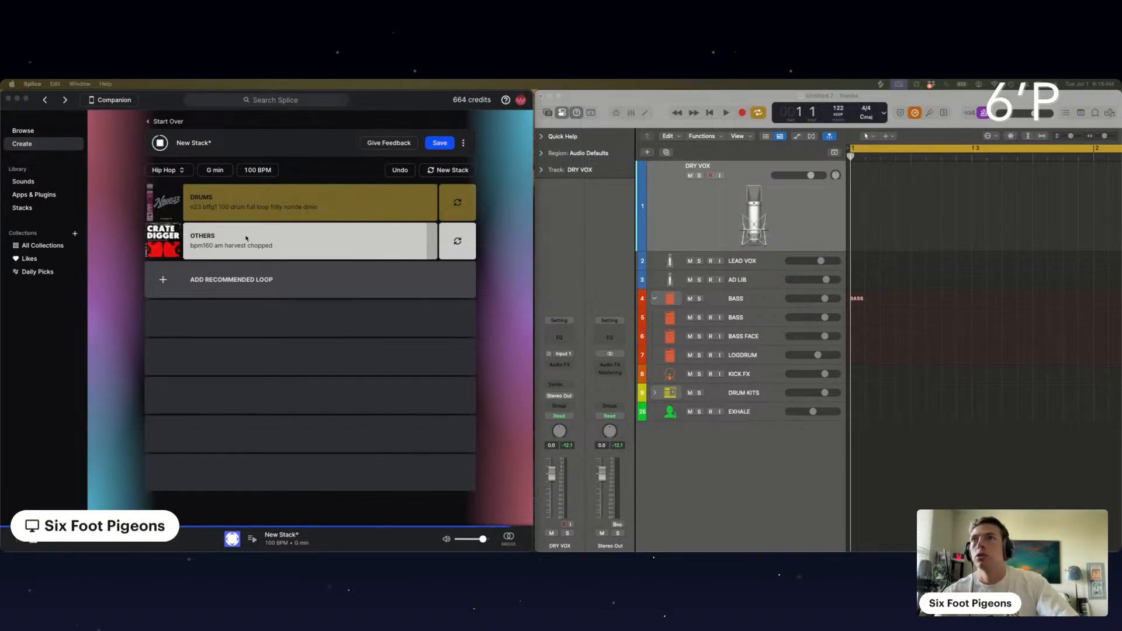
Set the stack's tempo to 93 BPM.
click(254, 171)
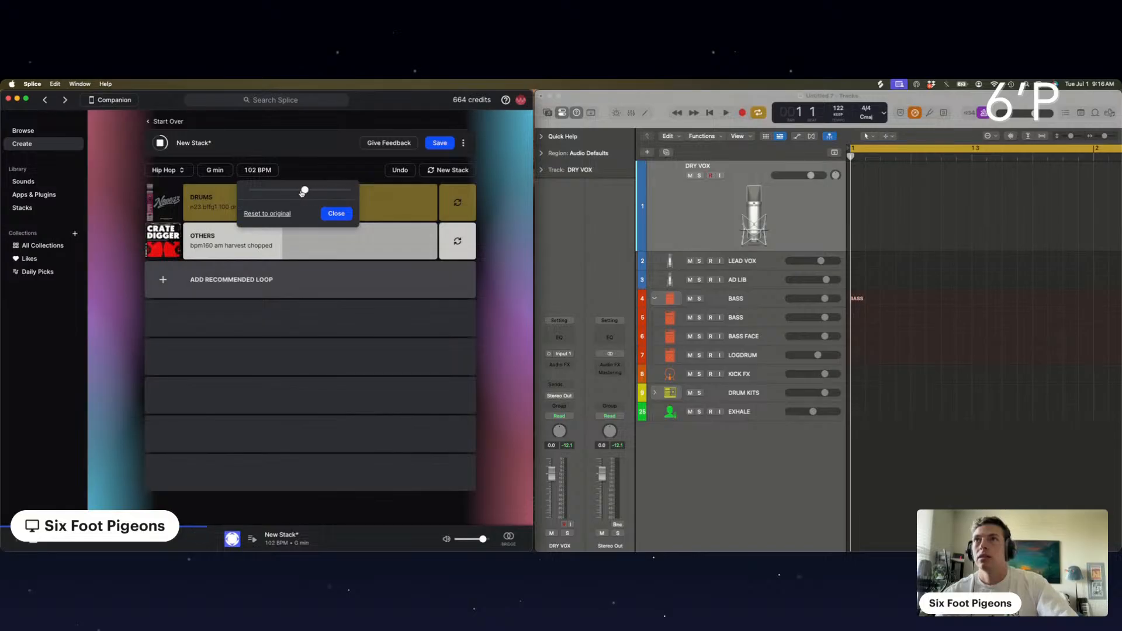
drag(302, 193, 288, 192)
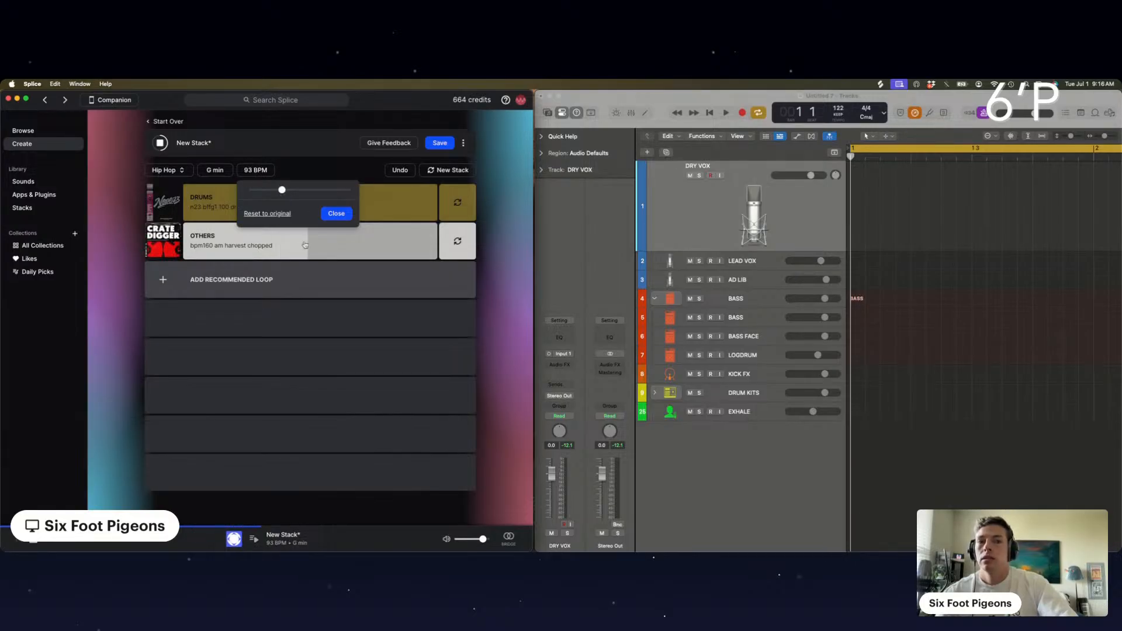
click(322, 214)
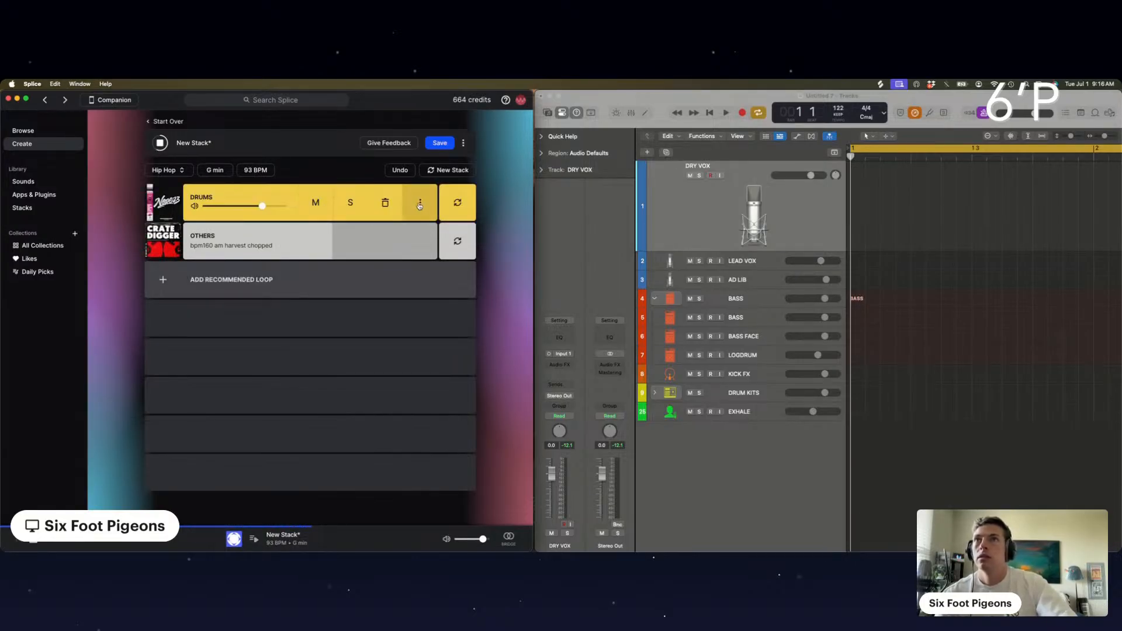
Replace the Drums loop with a new recommended one, swapping suggestions until "rku coasting drum loop breaks 80" is loaded.
click(384, 205)
click(266, 236)
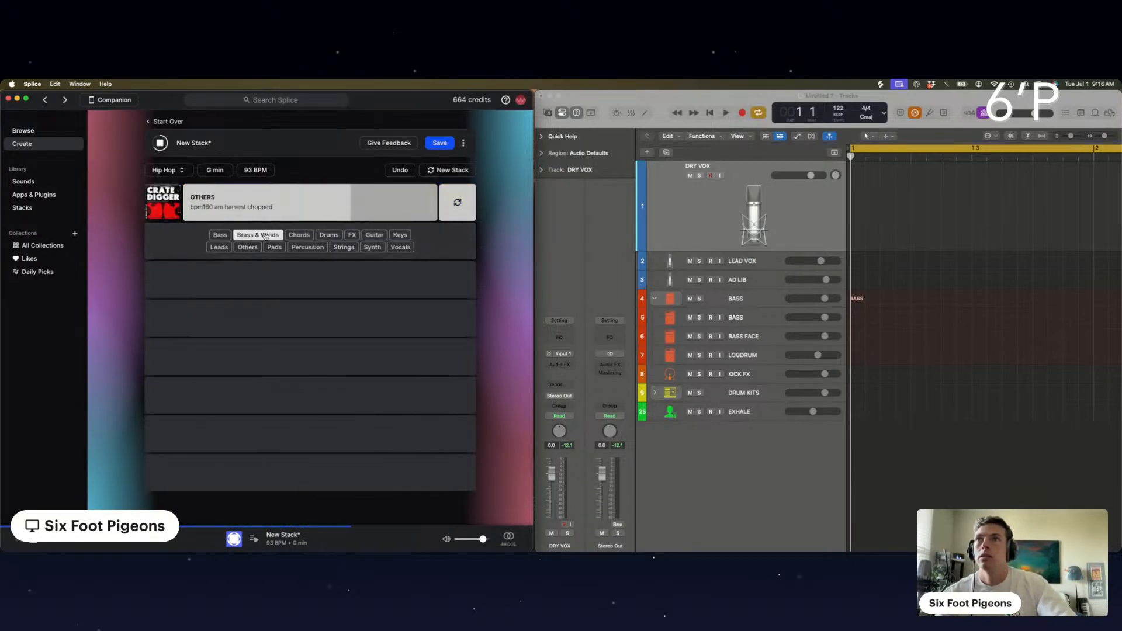
click(331, 235)
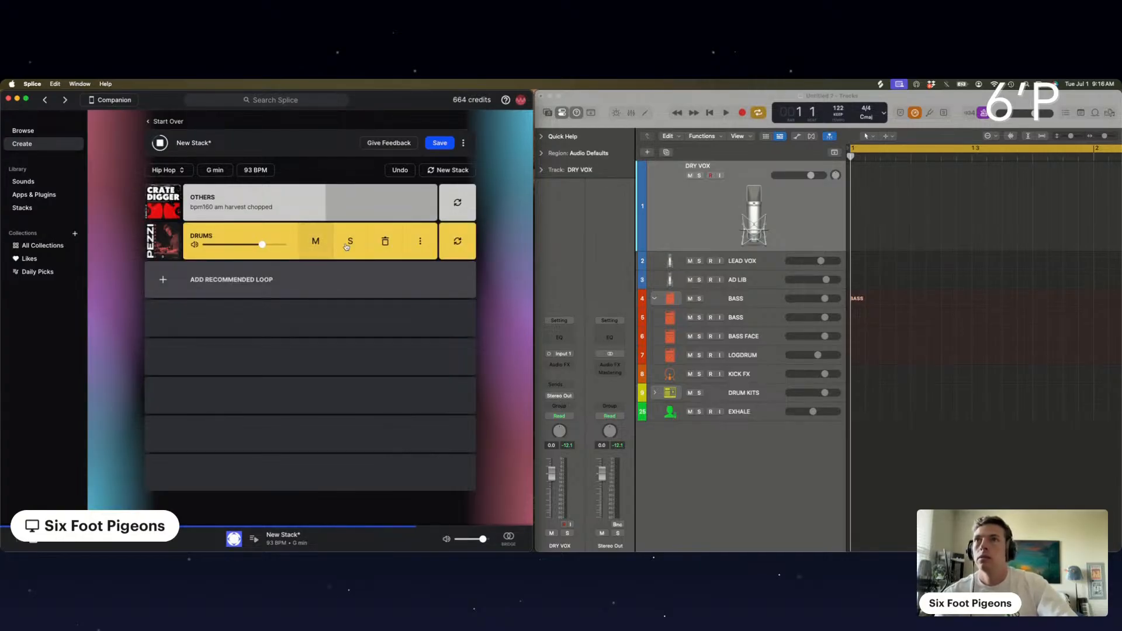
click(446, 240)
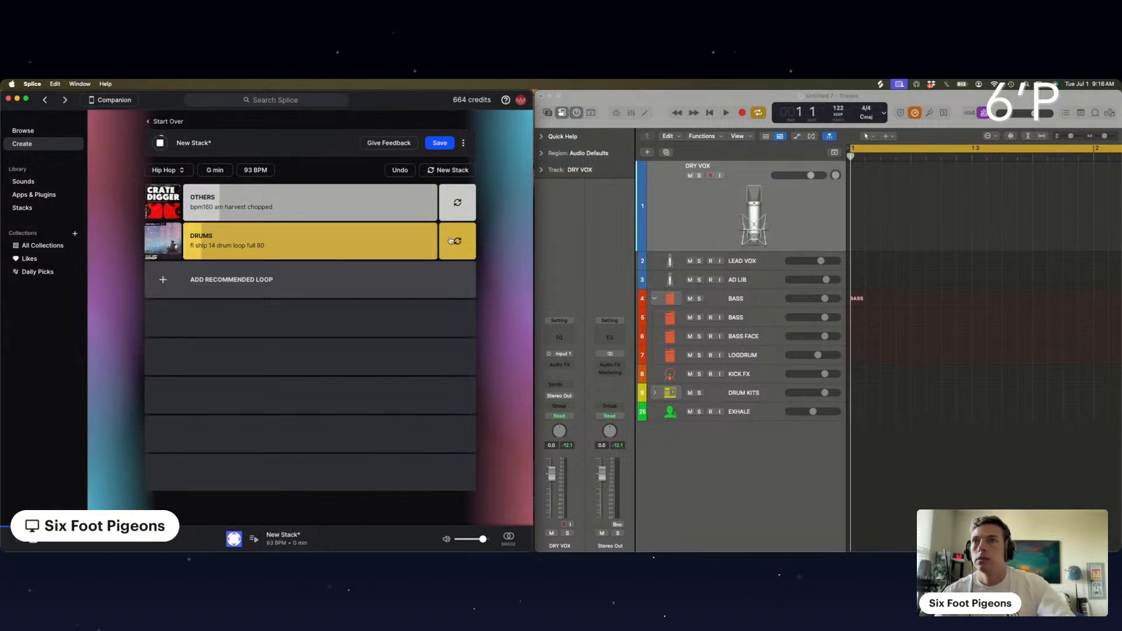
click(451, 240)
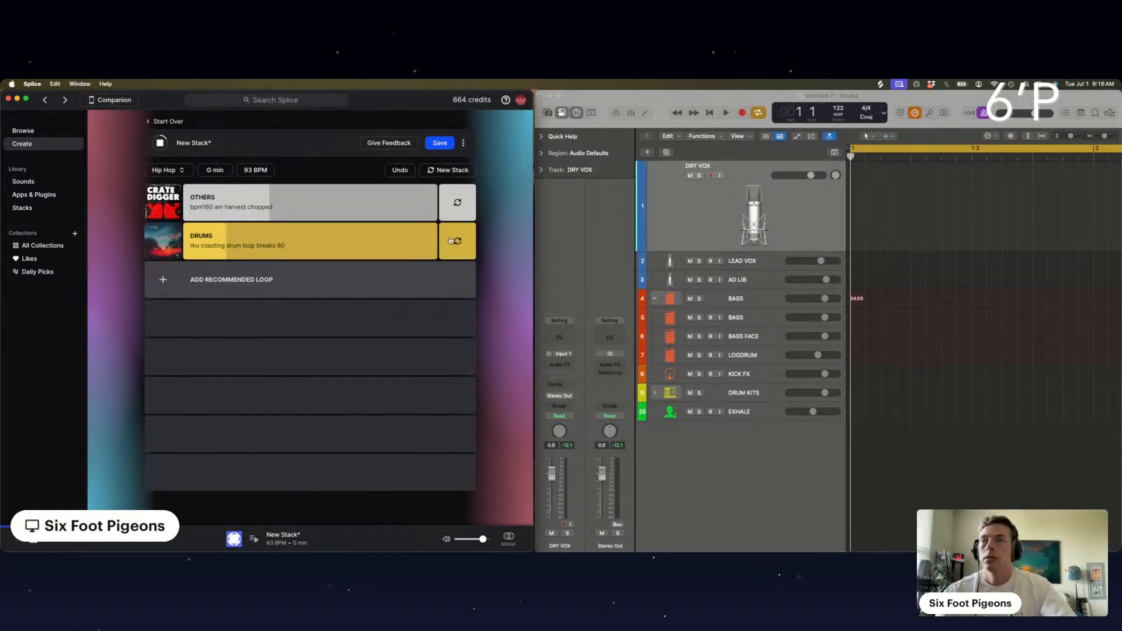
Add a second recommended Drums loop to the stack and lower its volume slightly.
click(275, 279)
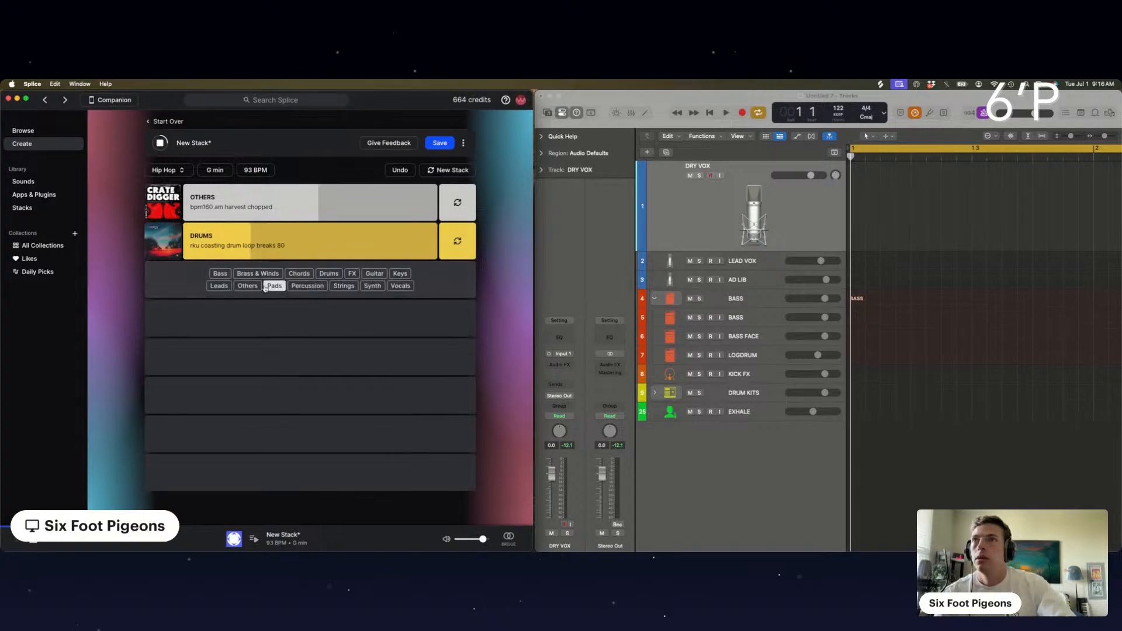
click(334, 279)
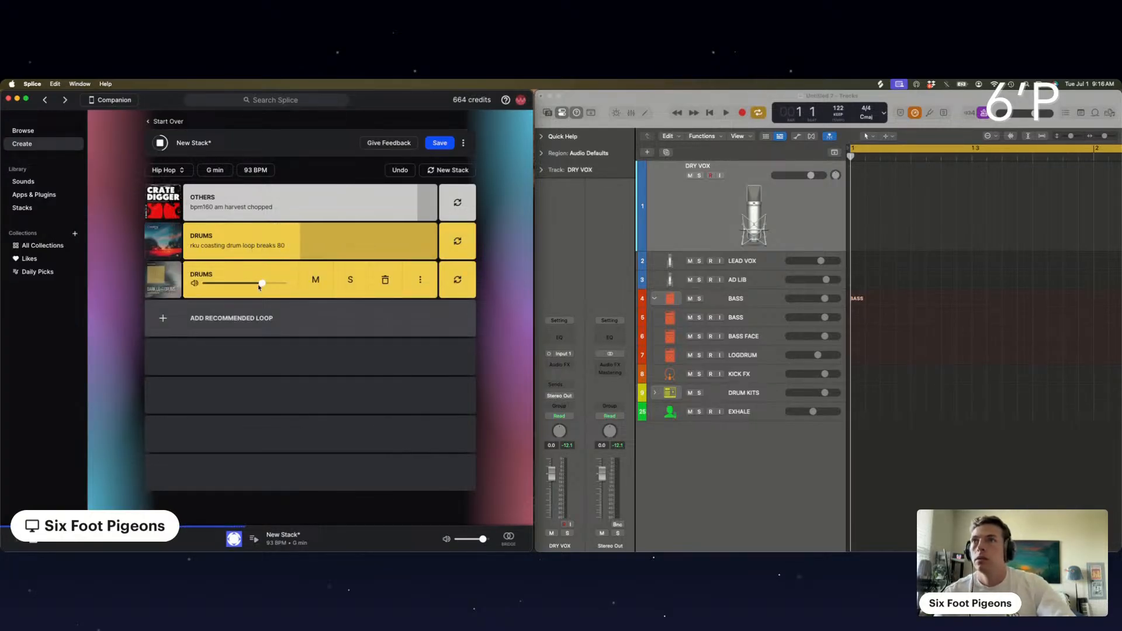
drag(262, 284, 260, 284)
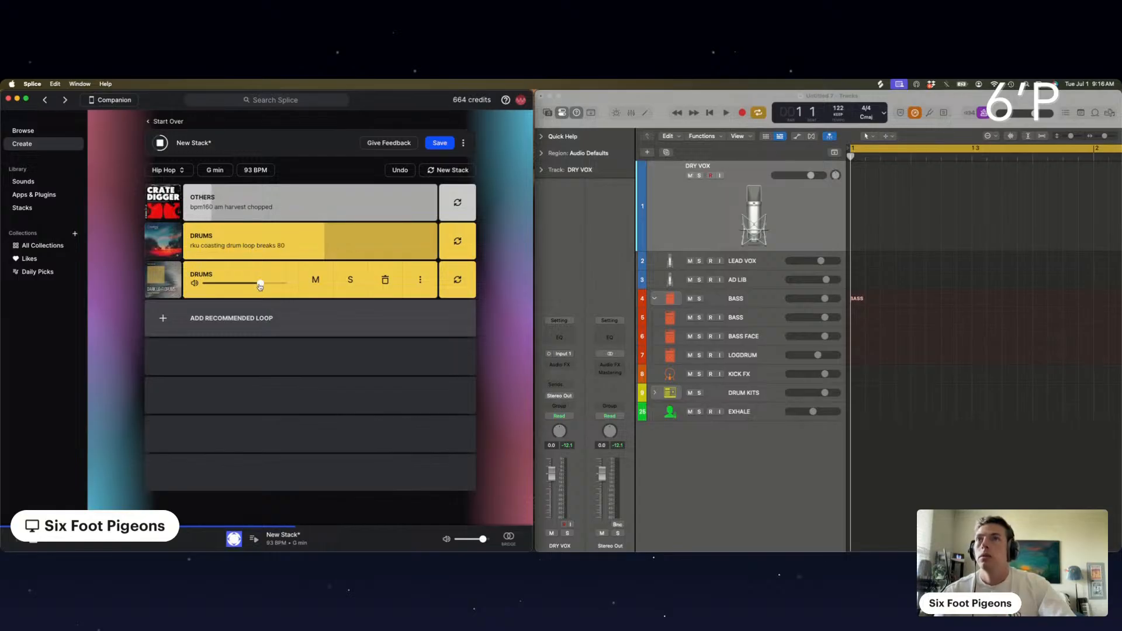
Add a recommended Keys loop to the stack and mute the Others loop.
click(283, 316)
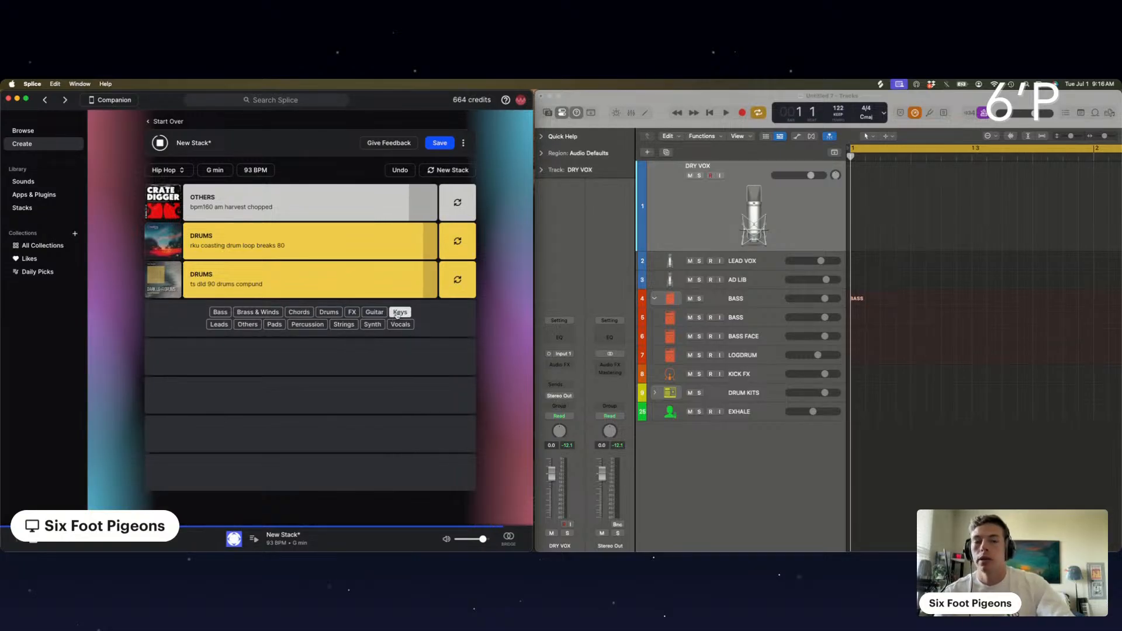
click(398, 313)
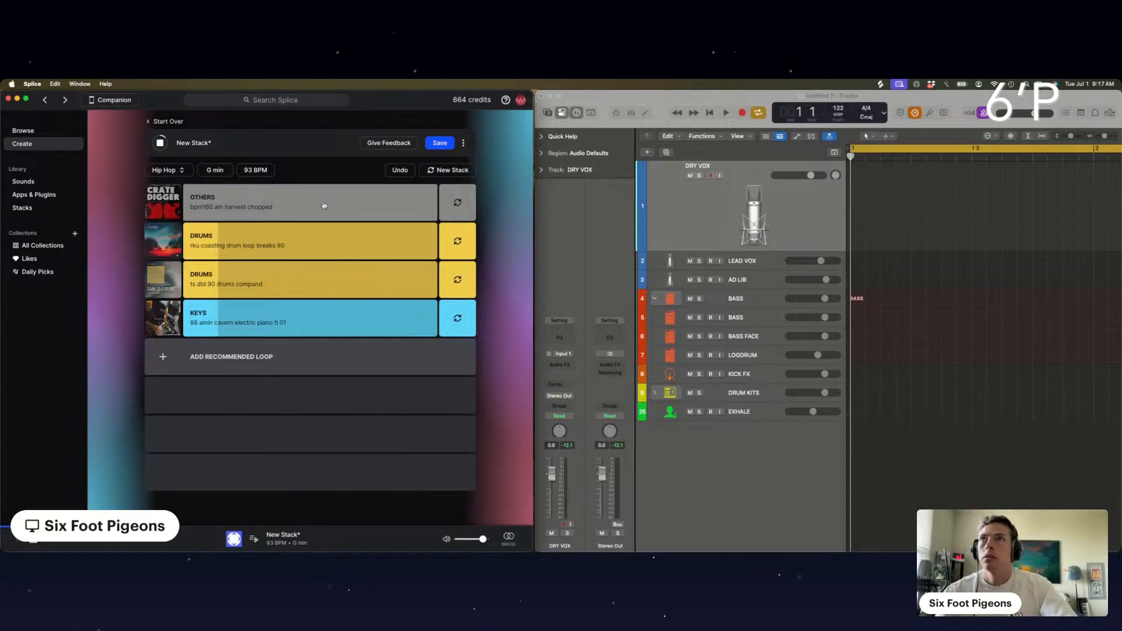
Add a second Keys loop with the first one muted, swapping suggestions until "keys loops pianopluck 90 am" is loaded.
mouse_move(299, 360)
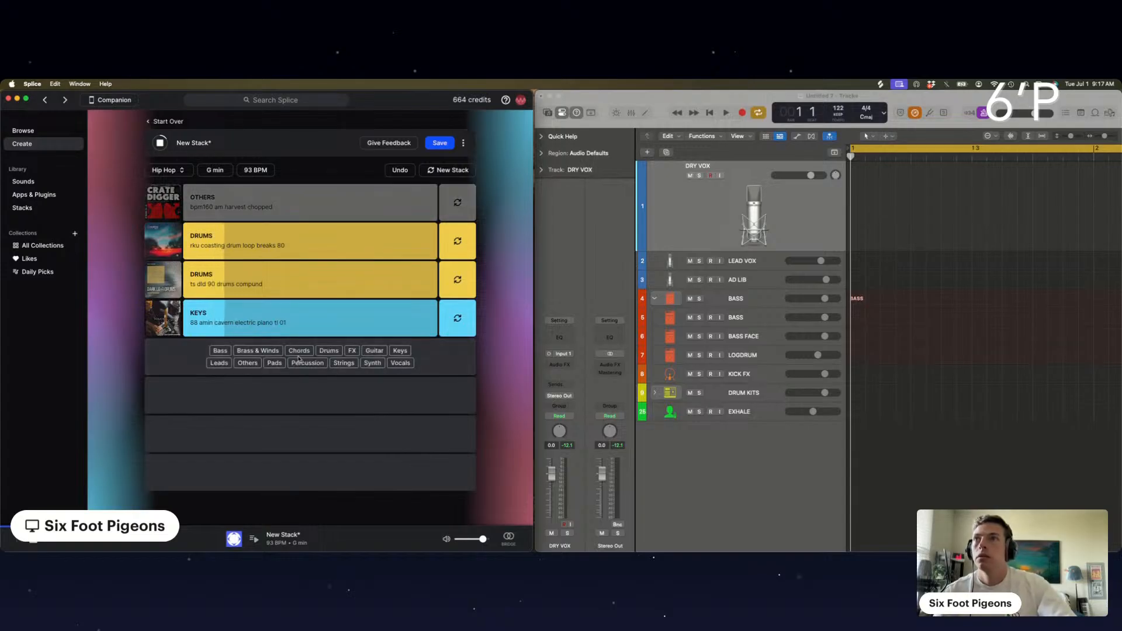
click(400, 352)
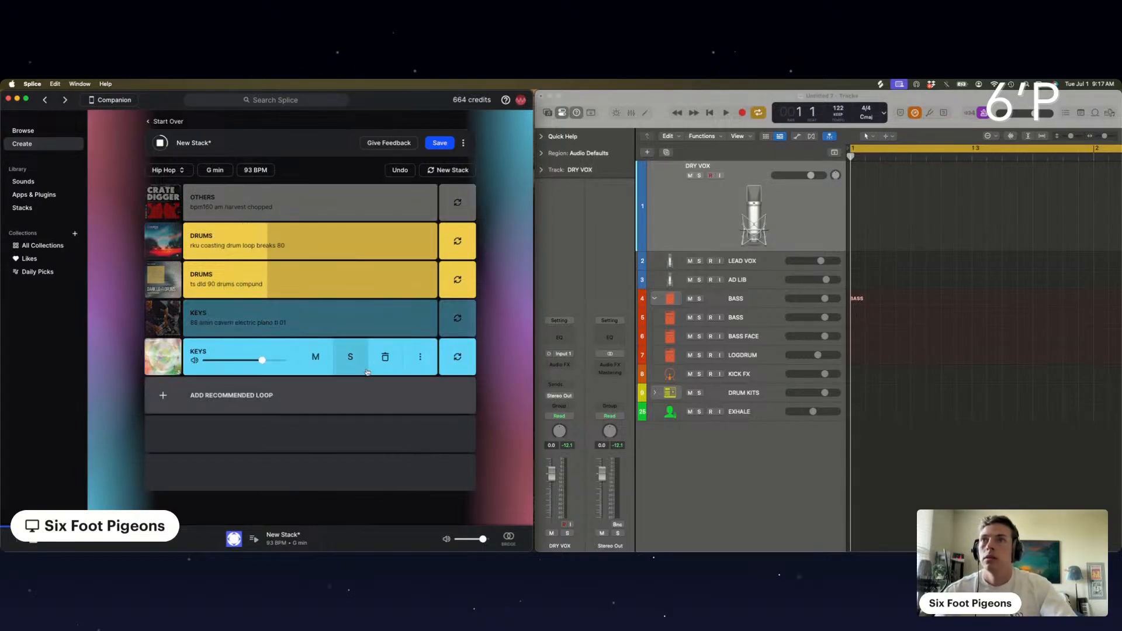
click(383, 358)
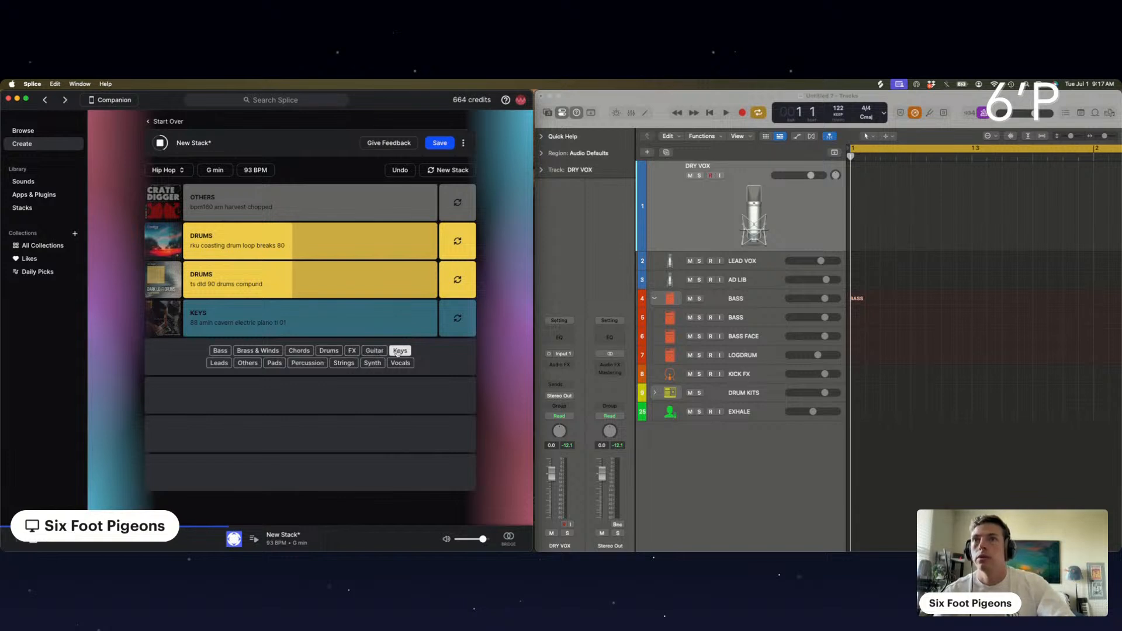
click(399, 351)
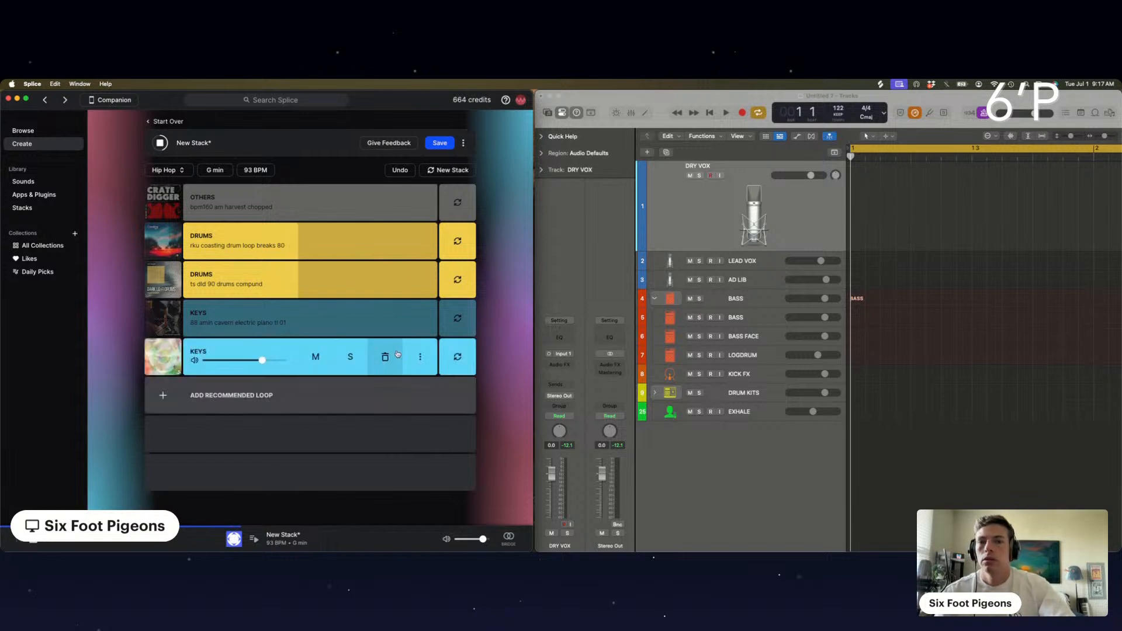
click(457, 357)
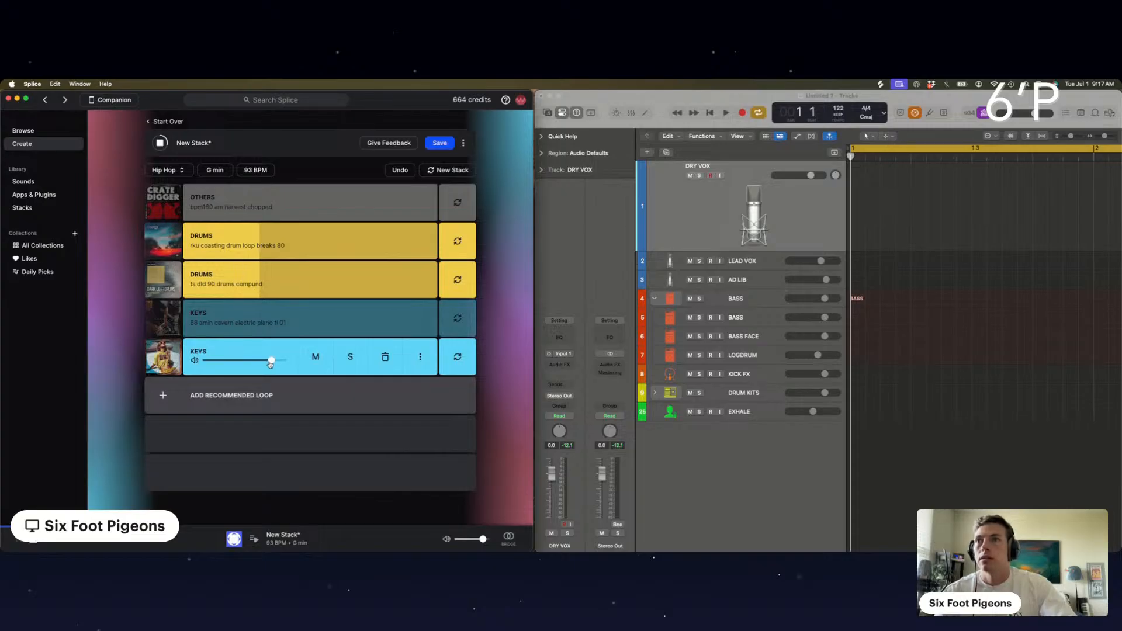
Try a Synth loop in the stack, swapping it for "aaa melody loop 09 90 dm" and lowering its volume.
mouse_move(269, 391)
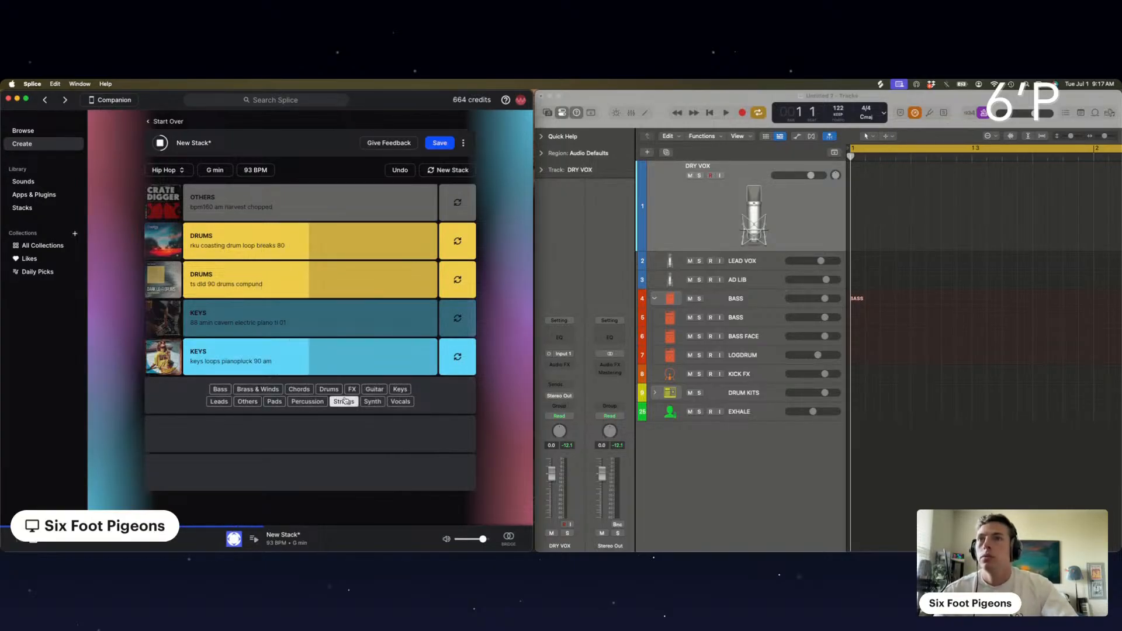
click(372, 402)
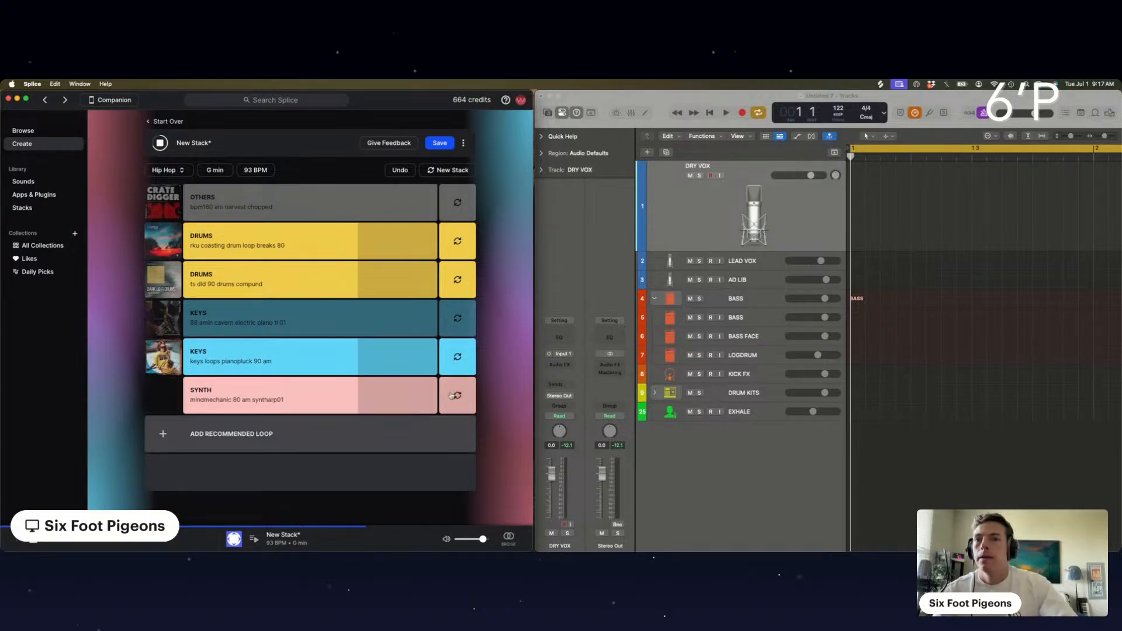
mouse_move(269, 401)
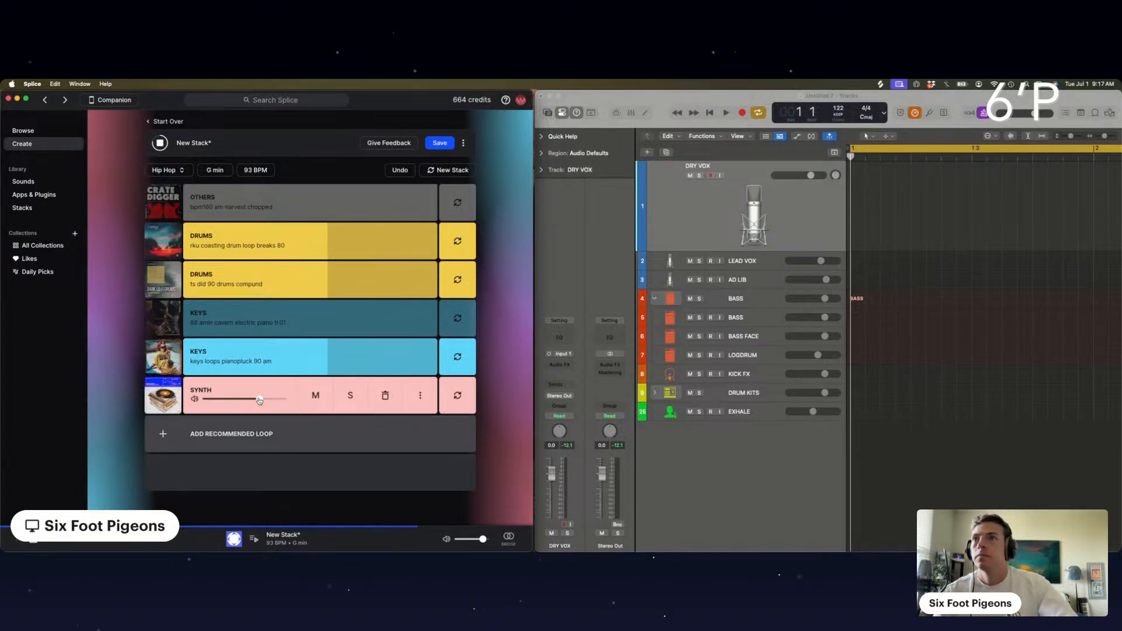
click(450, 399)
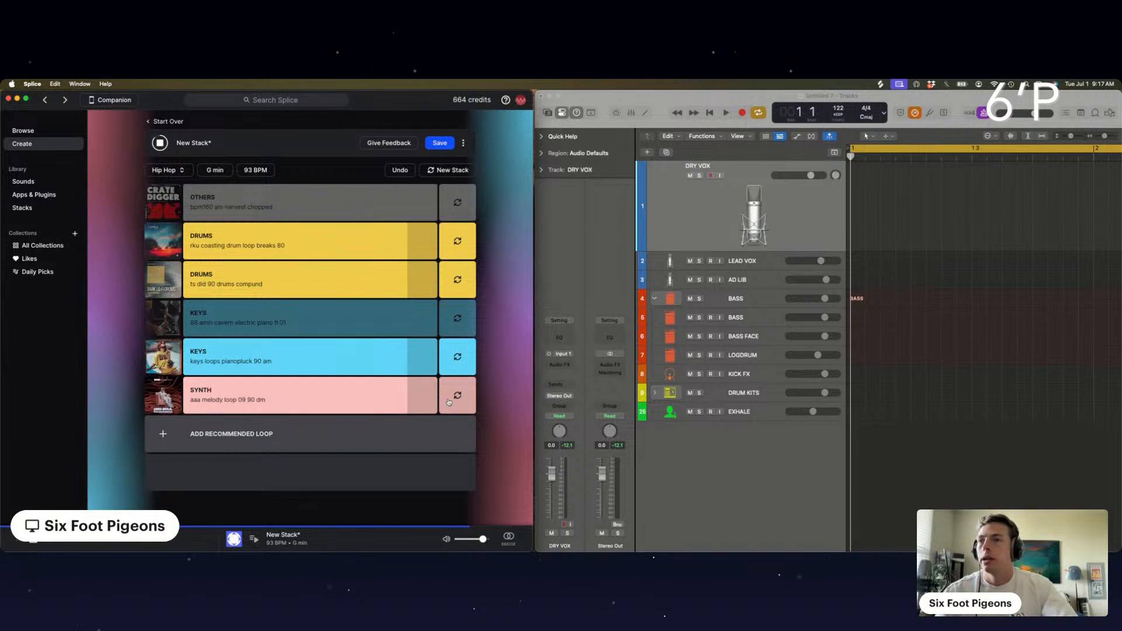
mouse_move(351, 400)
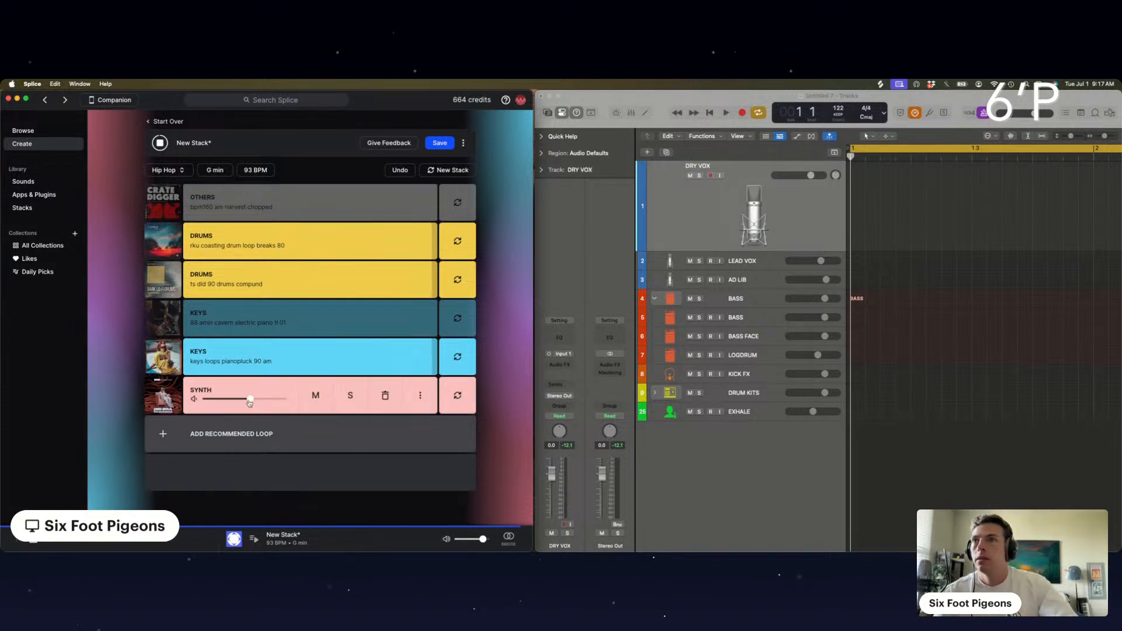
drag(249, 400, 239, 399)
Unmute the Others loop and replace the Synth loop with a recommended Percussion loop.
click(258, 214)
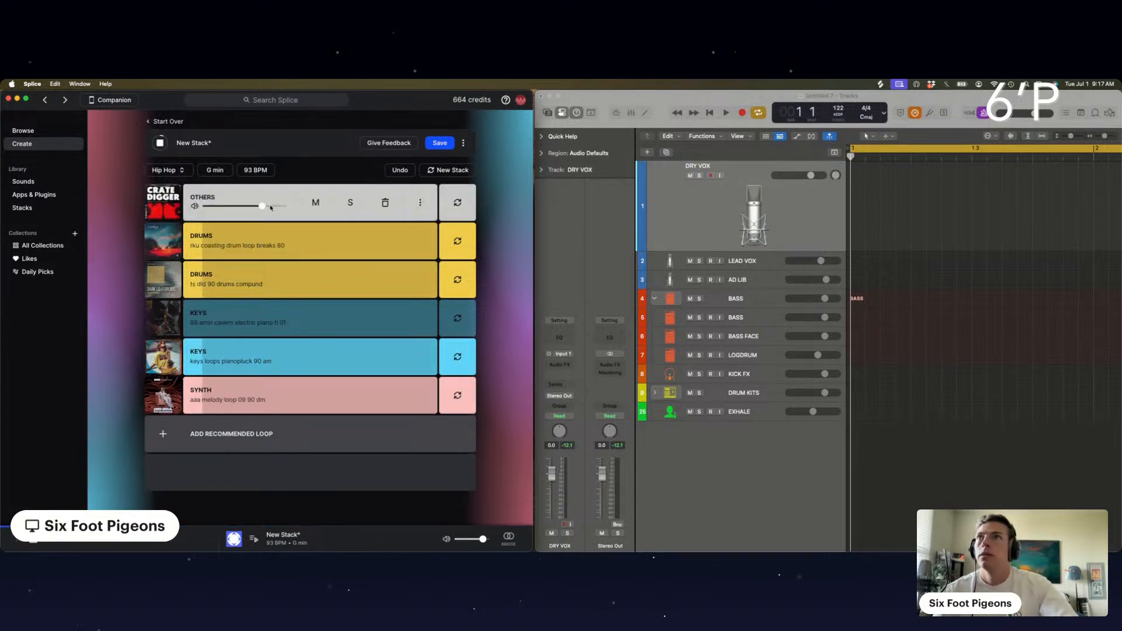
click(309, 399)
mouse_move(300, 202)
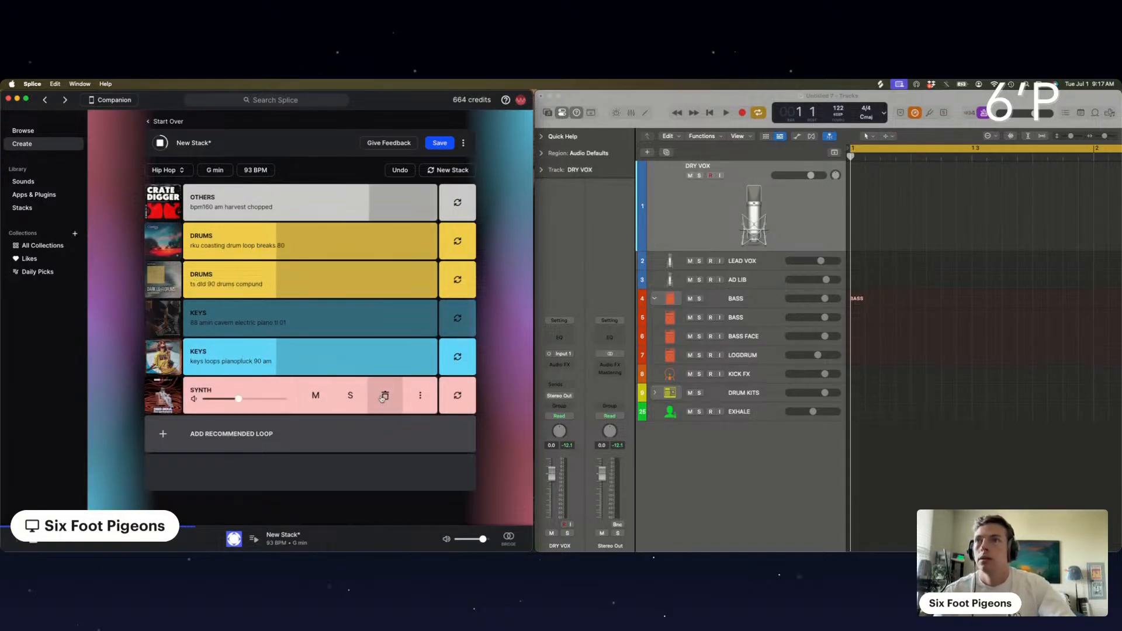
click(351, 397)
click(308, 401)
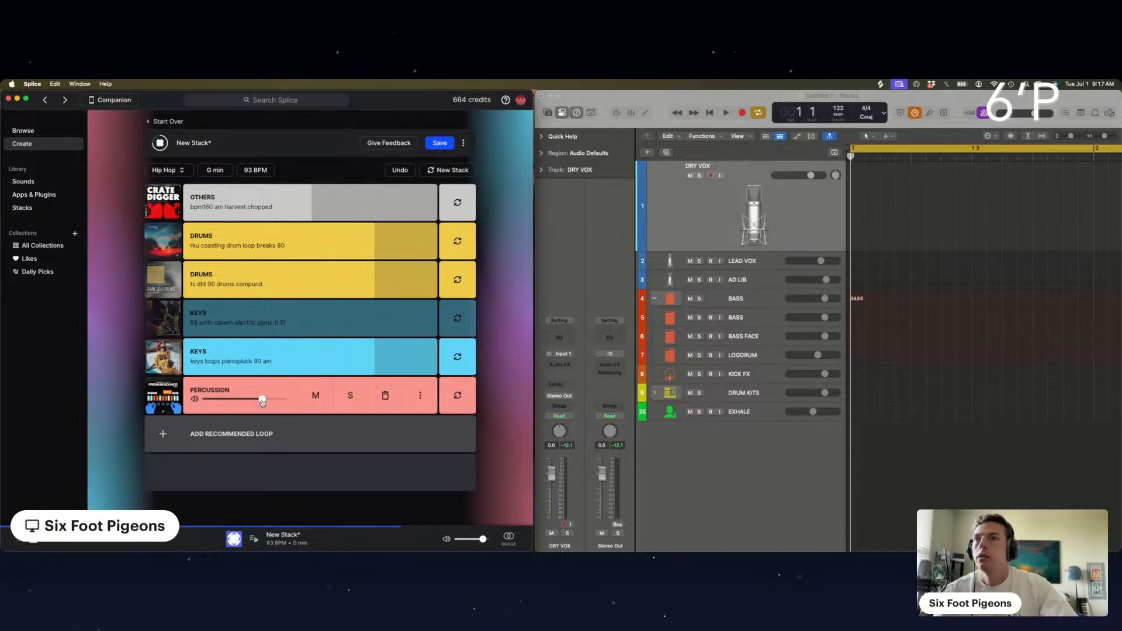
Swap the Percussion loop until "ts nf 100 percussion afrocuban layer" is loaded, and enlarge the Splice window to fill the screen.
click(465, 400)
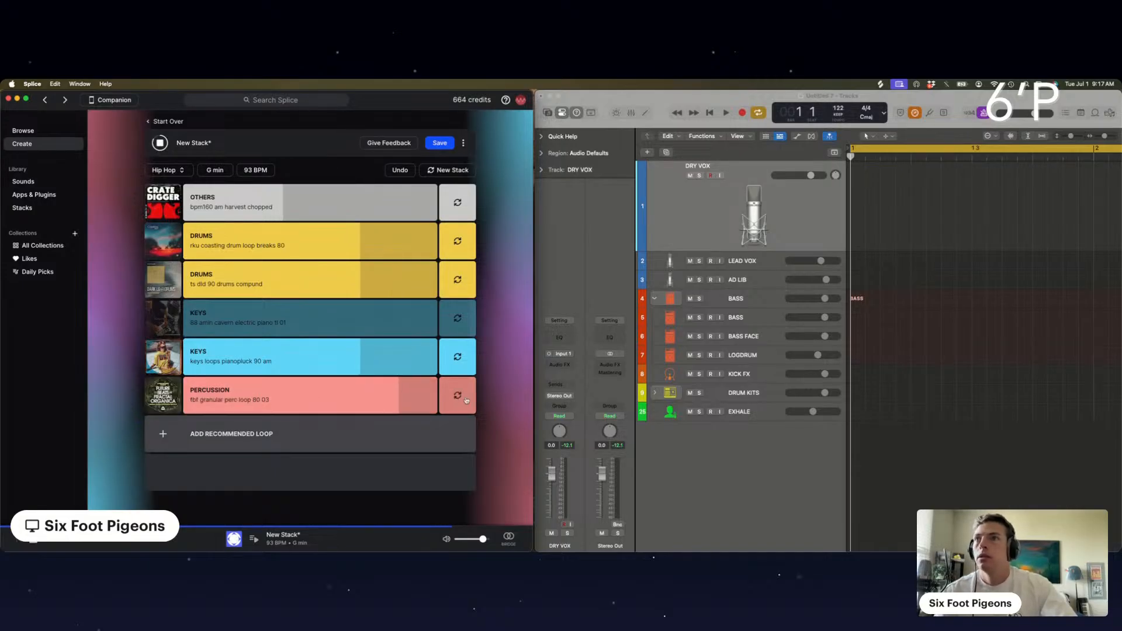
click(460, 400)
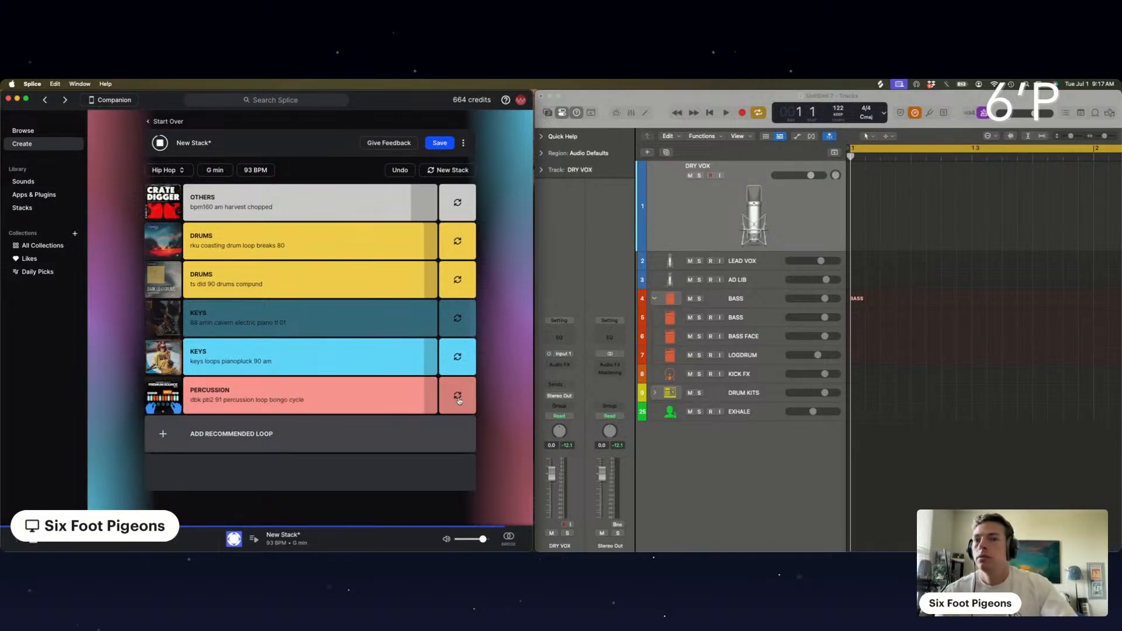
click(462, 399)
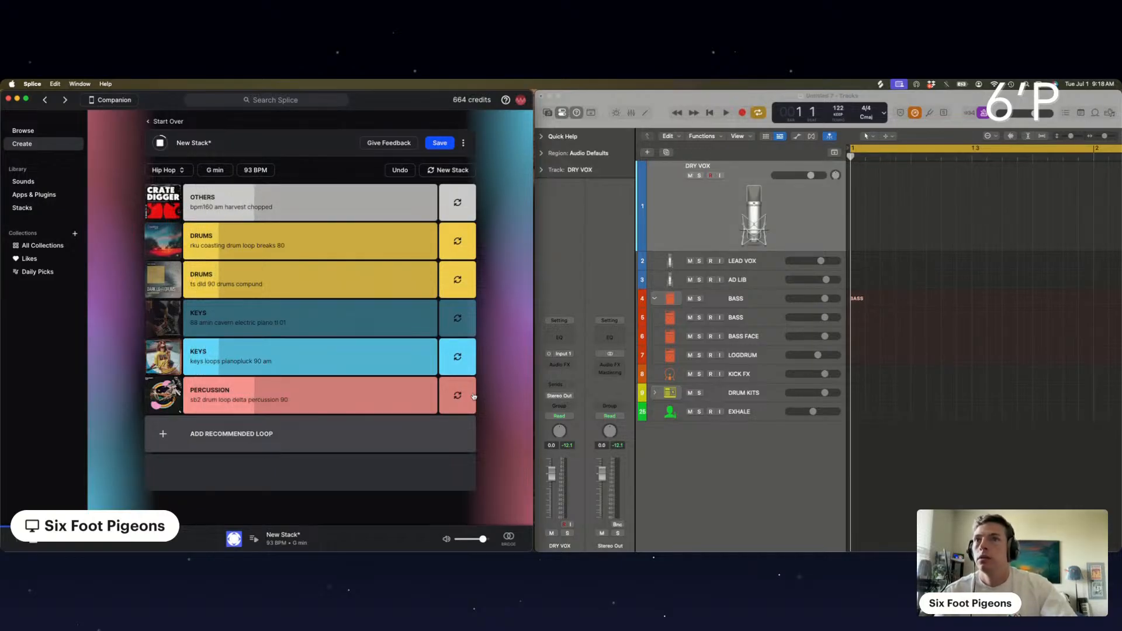
click(473, 396)
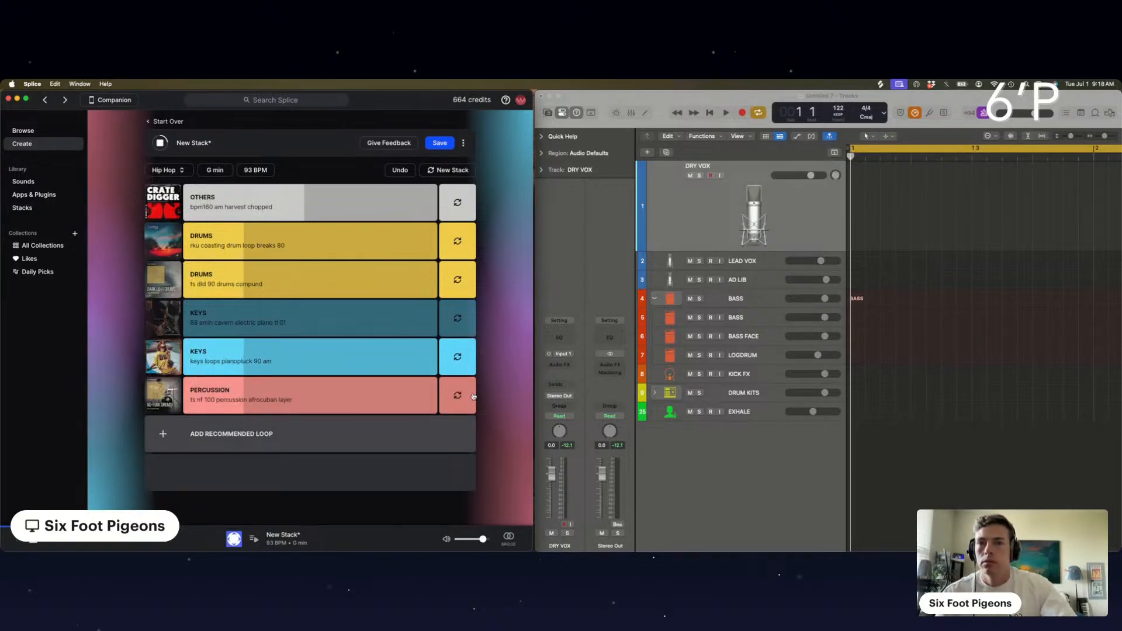
click(26, 99)
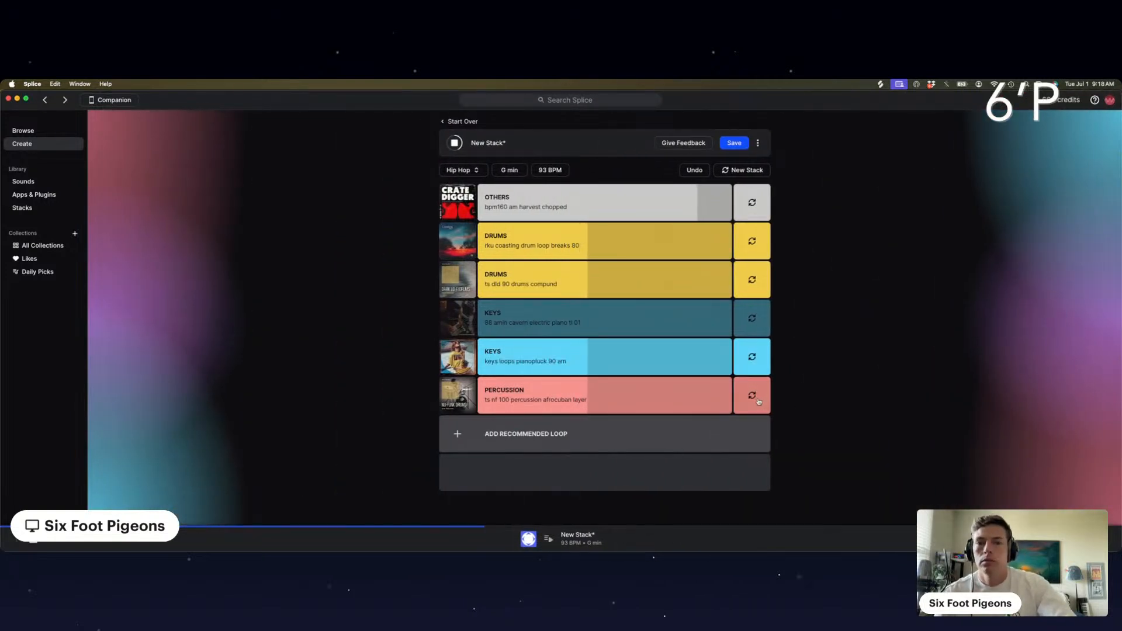
Swap the Percussion loop until "am perc80 fender" is loaded, and lower its volume.
click(758, 400)
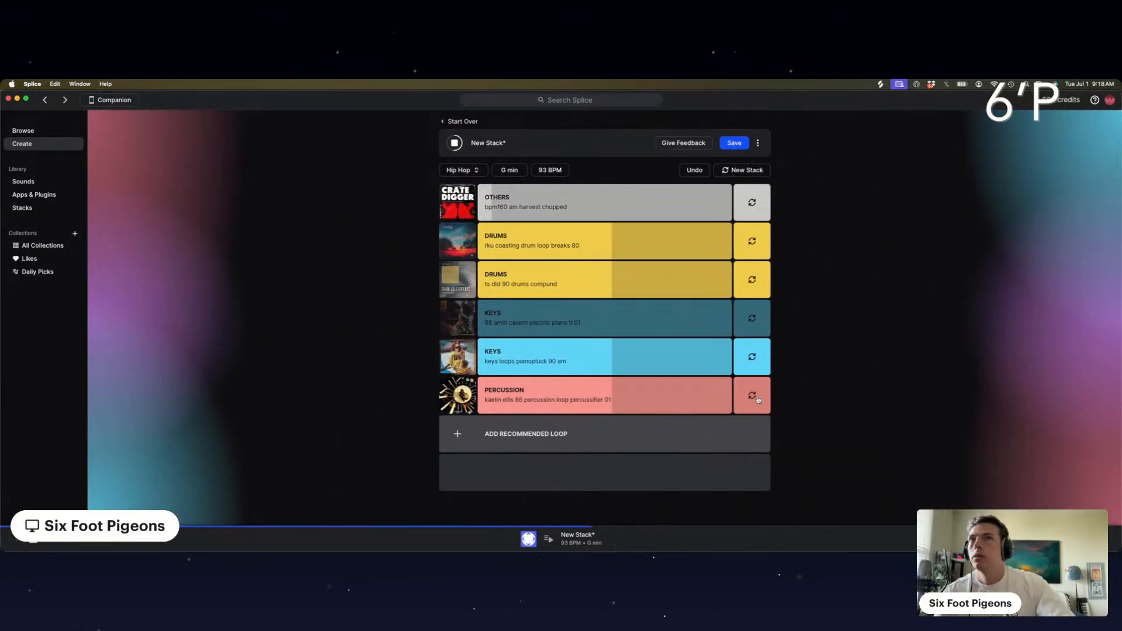
click(758, 399)
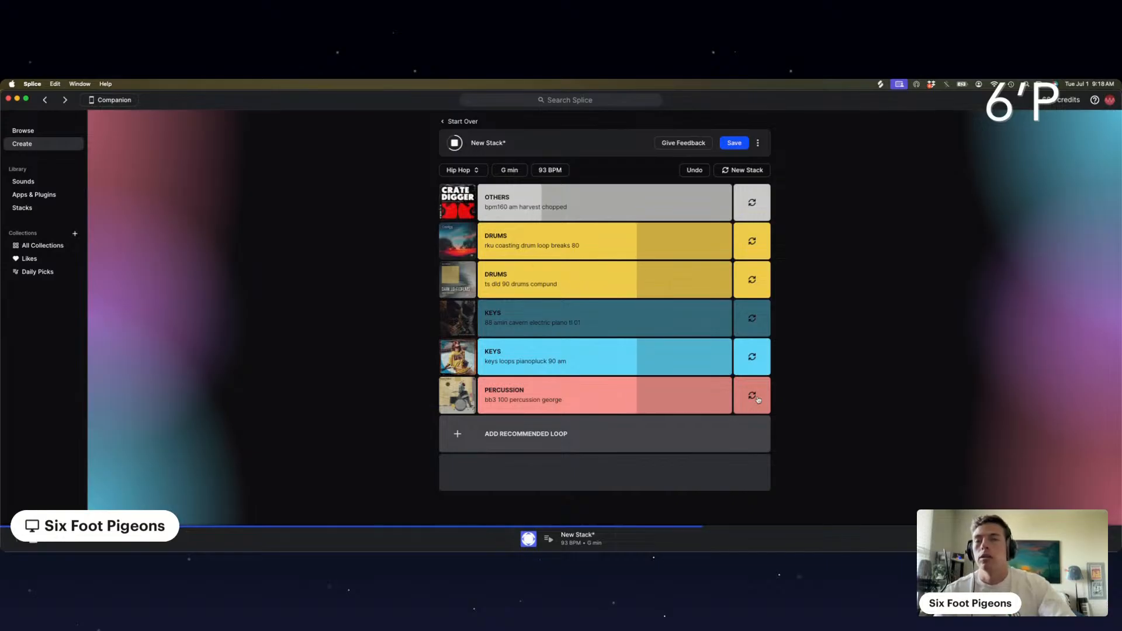
click(758, 399)
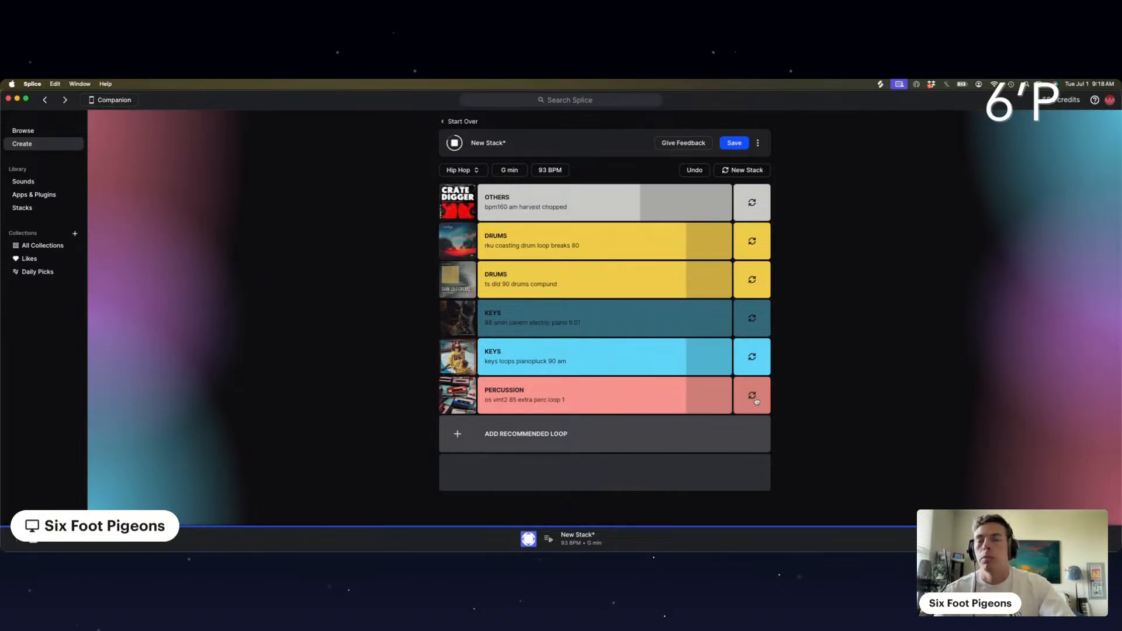
click(757, 400)
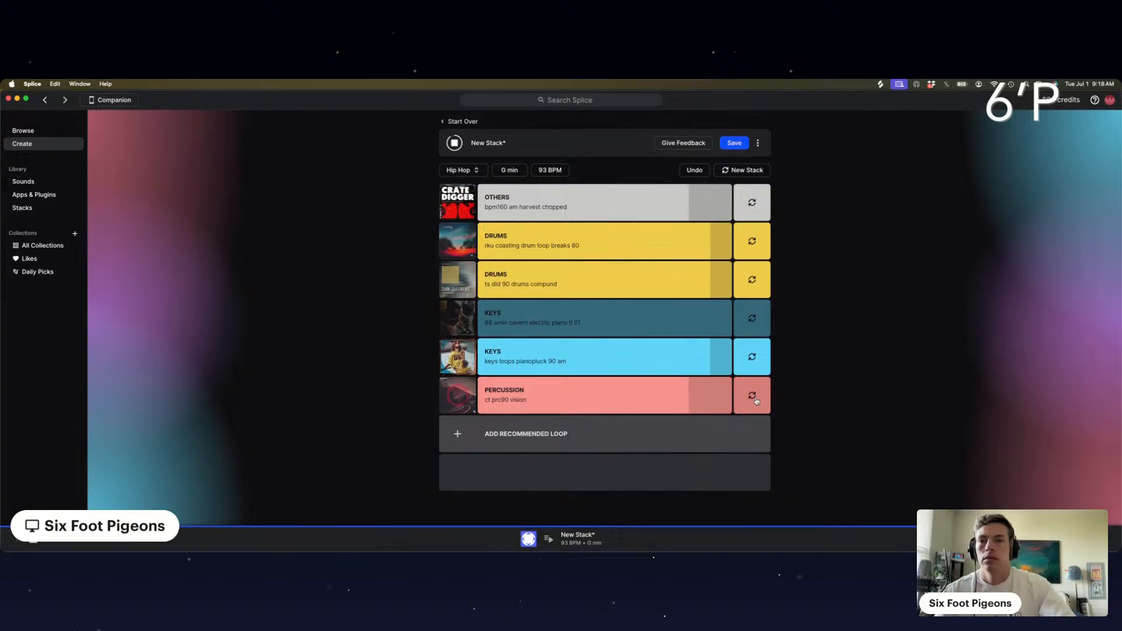
click(756, 400)
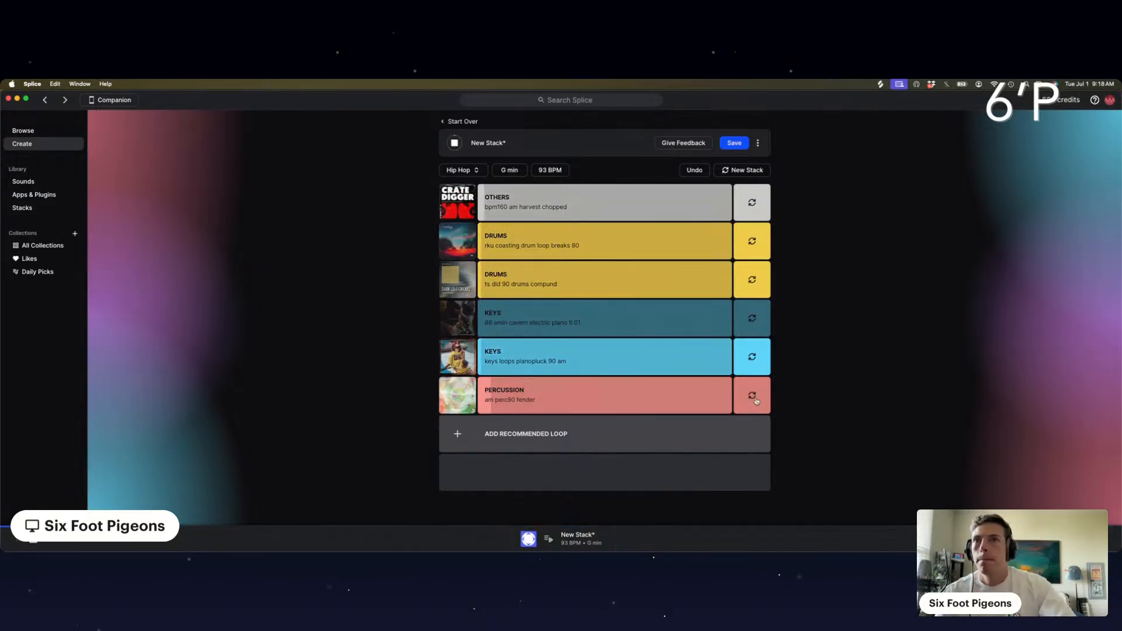
mouse_move(592, 396)
drag(558, 400, 547, 400)
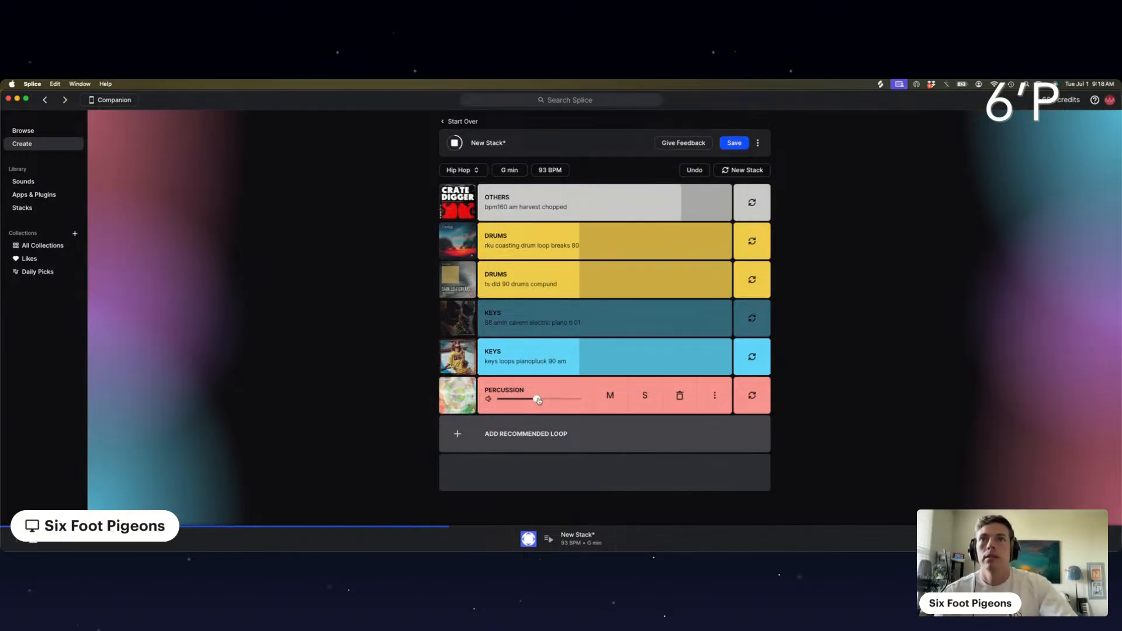
Start saving the stack and cycle through the generated name suggestions.
click(735, 143)
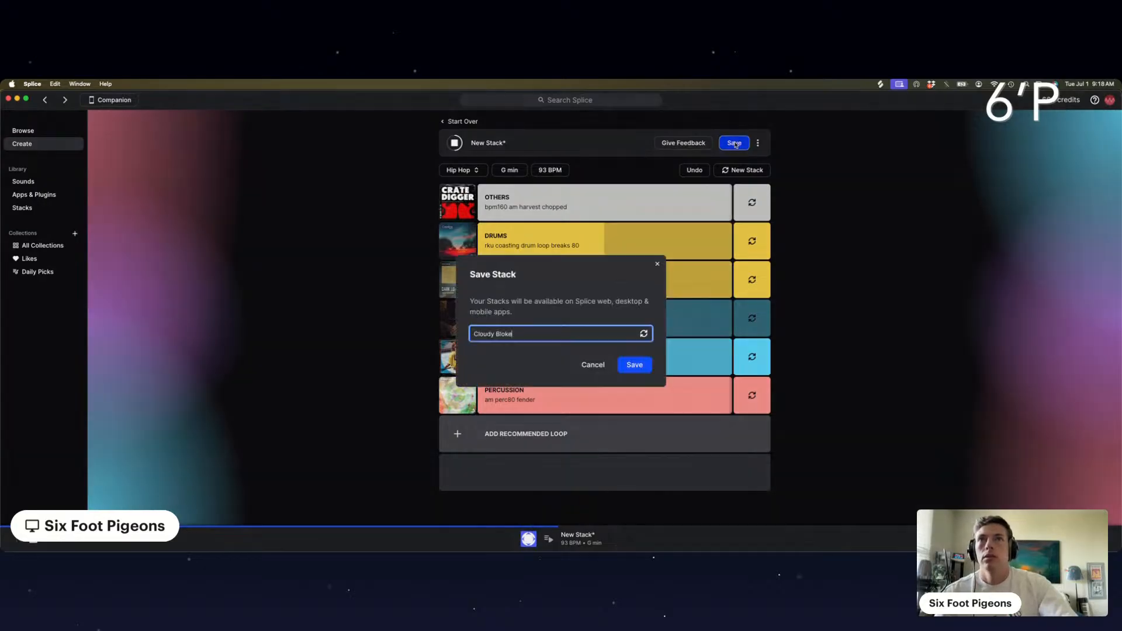
click(644, 335)
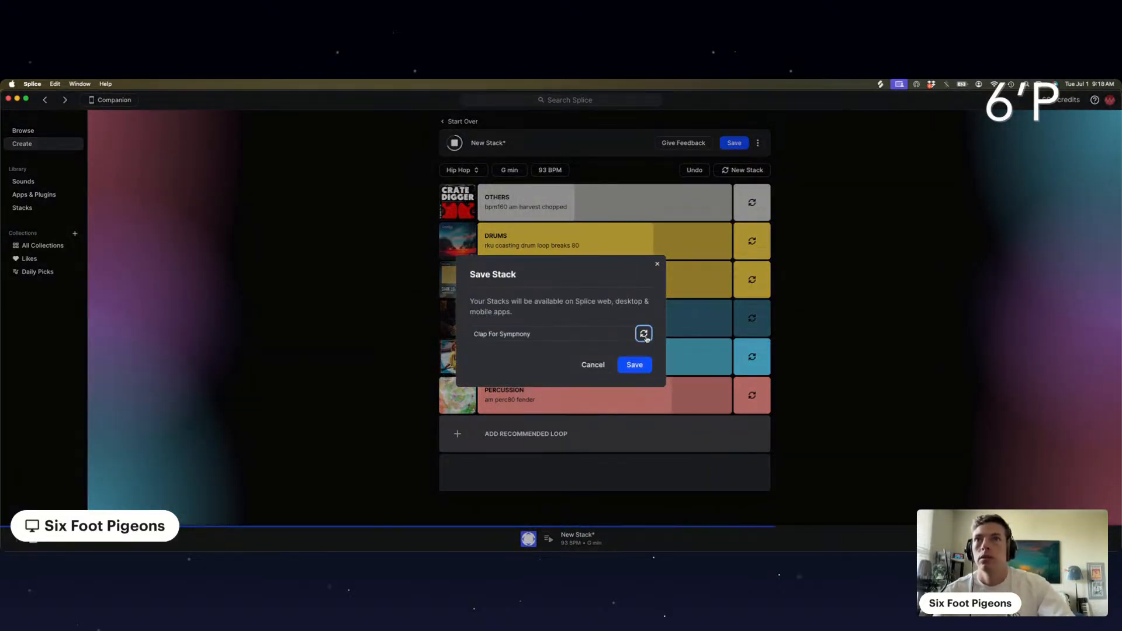
click(644, 334)
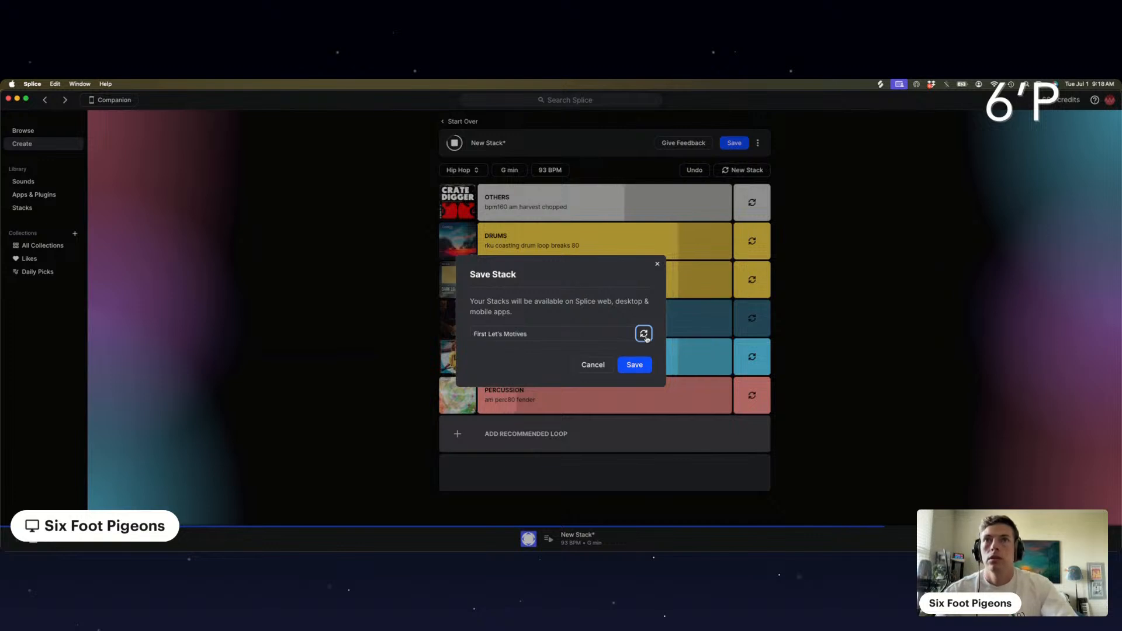
click(644, 335)
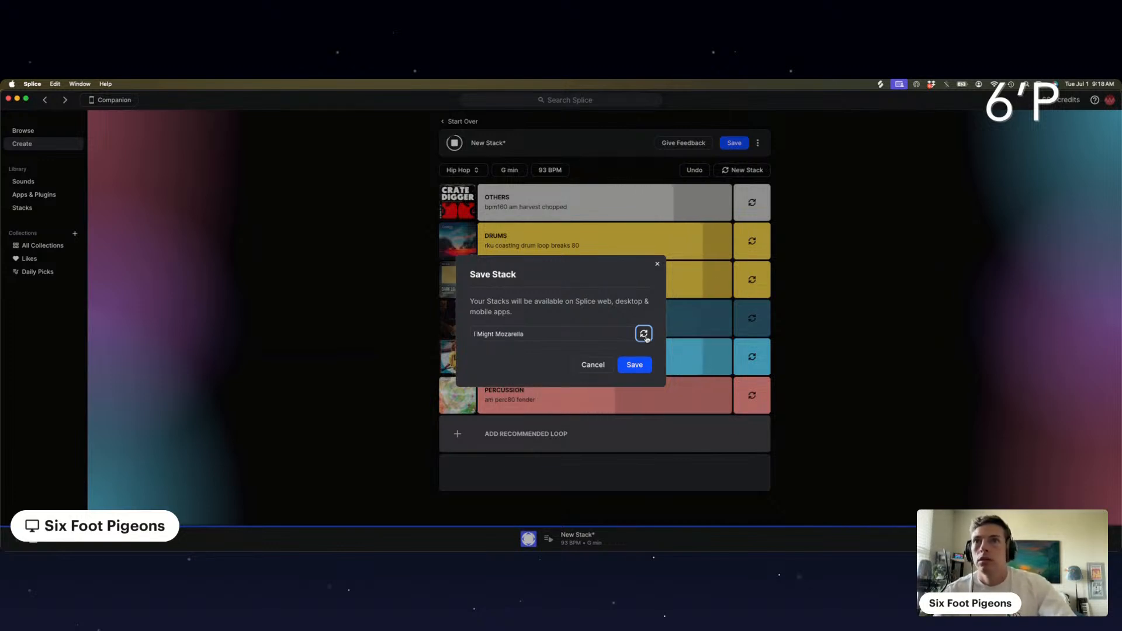
click(644, 335)
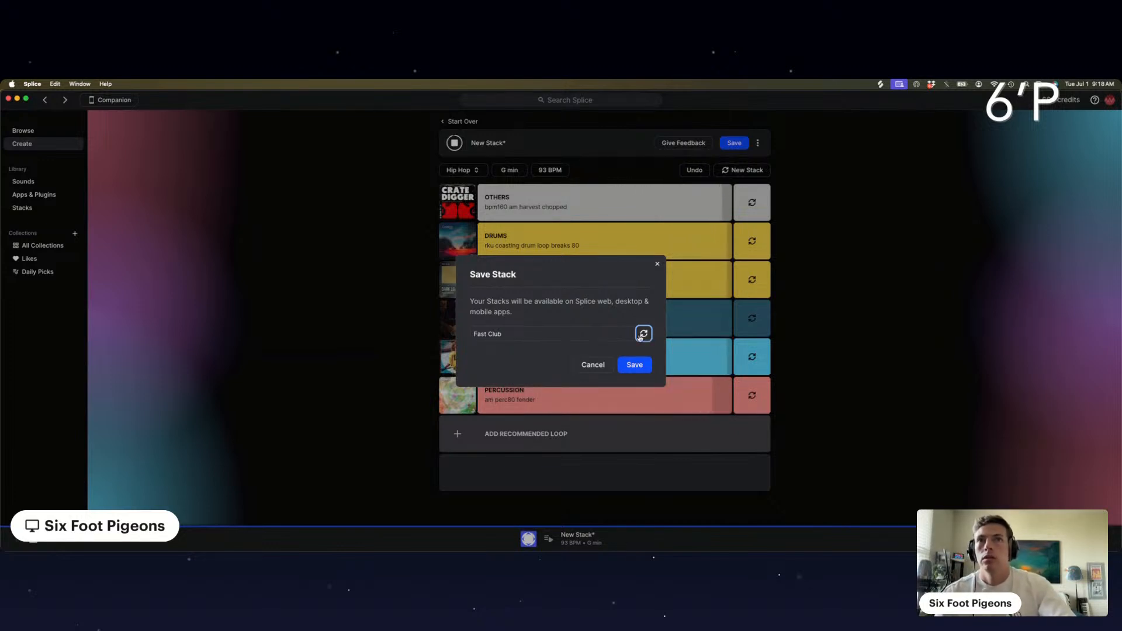
click(642, 335)
click(642, 335)
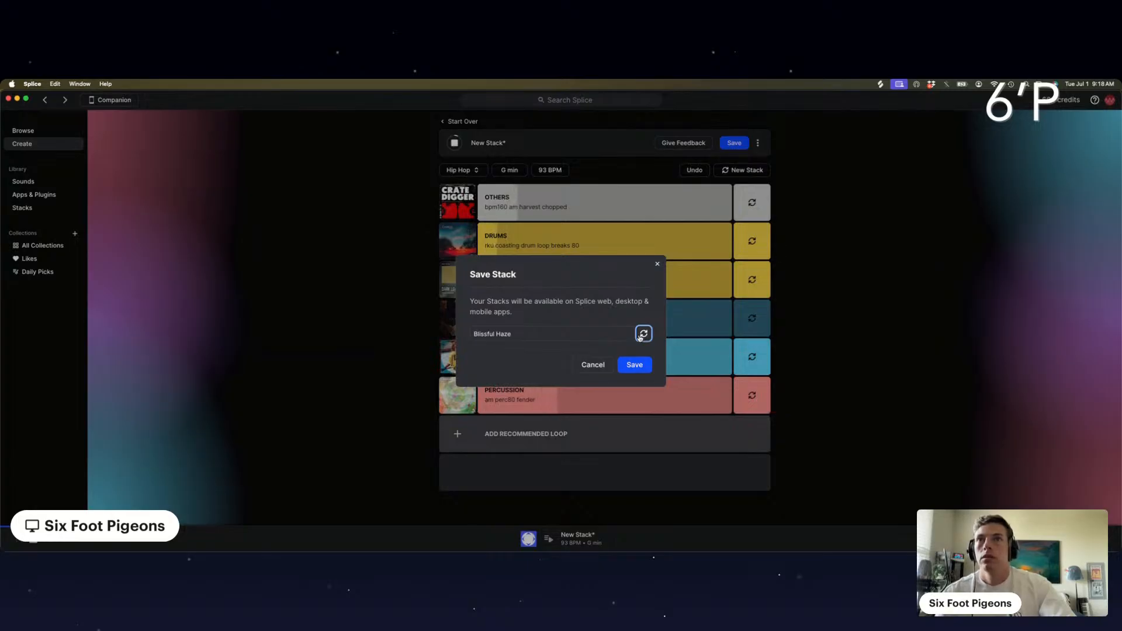
click(643, 335)
click(643, 335)
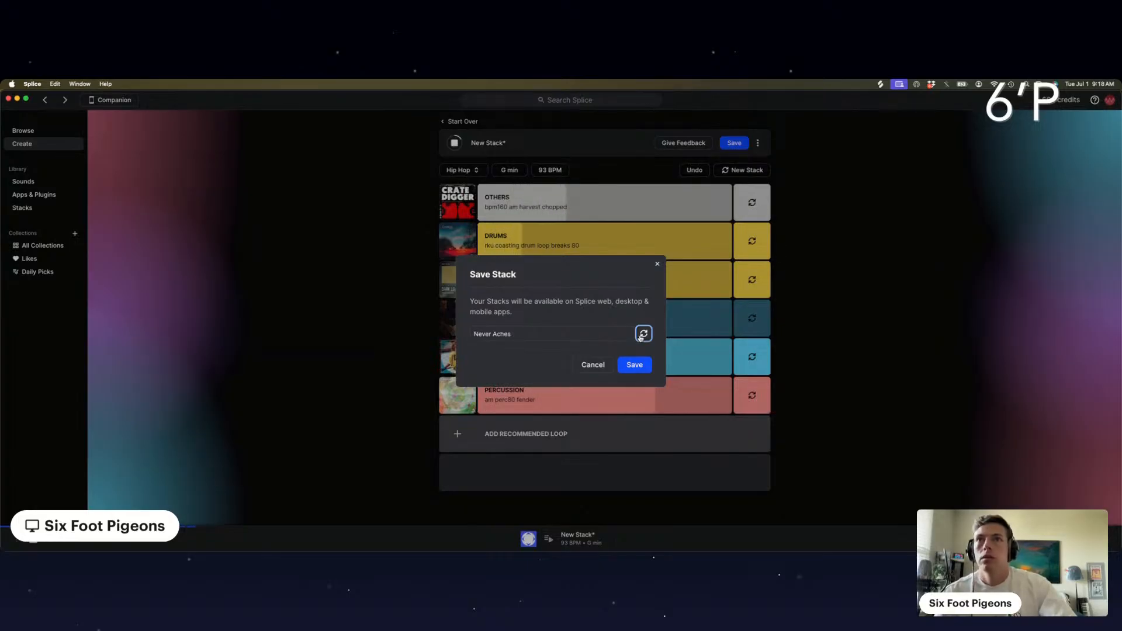
click(642, 335)
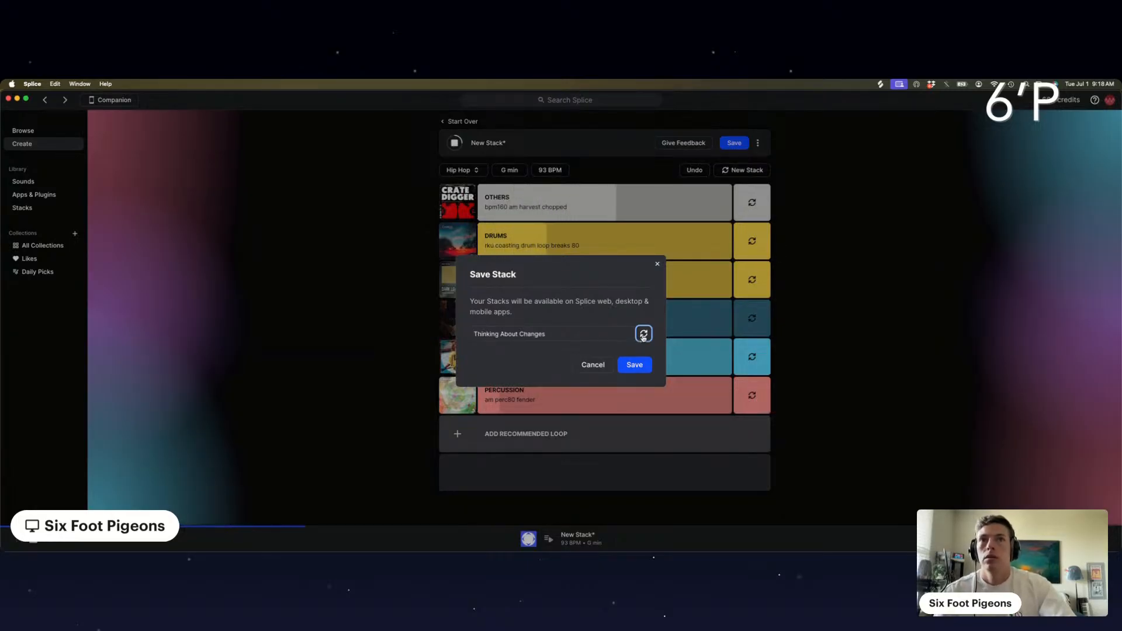
click(644, 335)
click(643, 335)
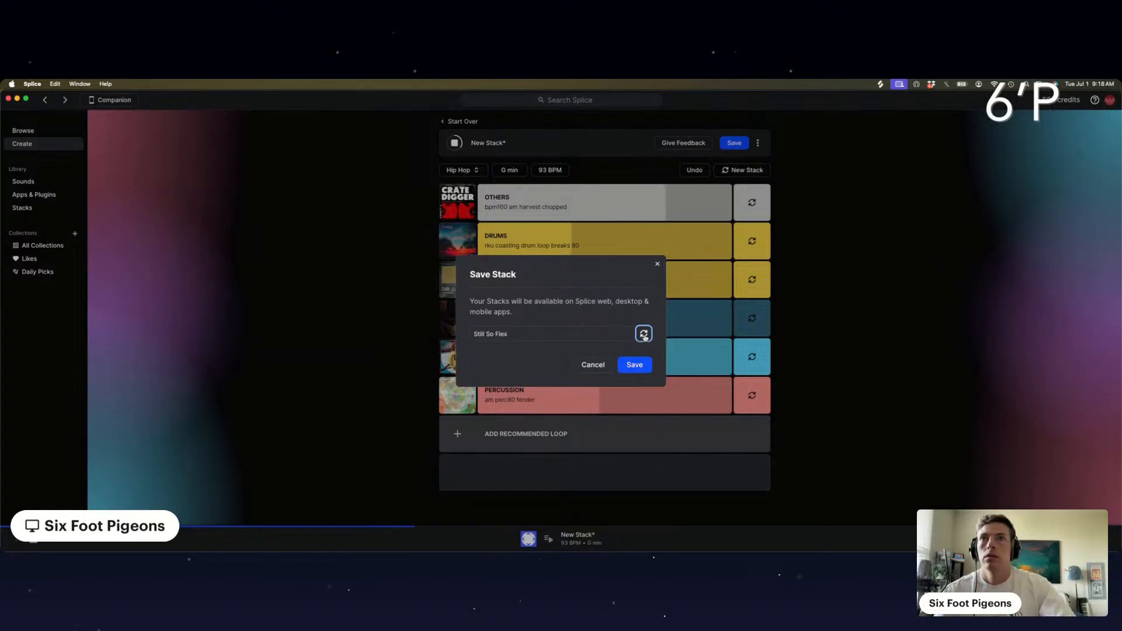
Replace the suggested stack name with "Ritual" and save the stack.
double_click(554, 335)
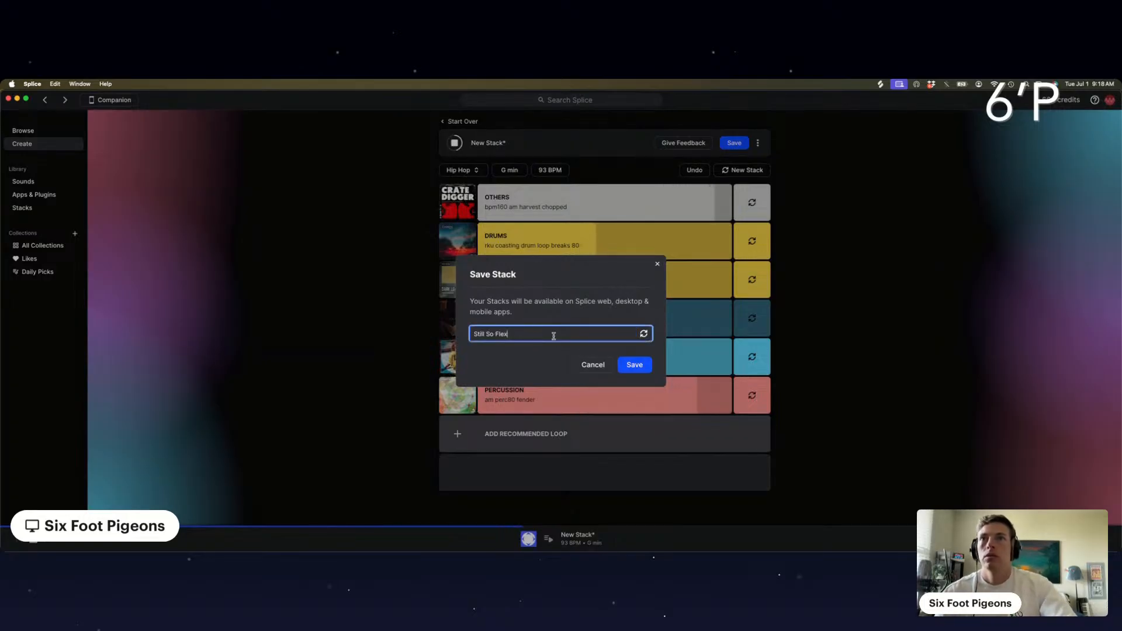
triple_click(554, 335)
text(Ritual)
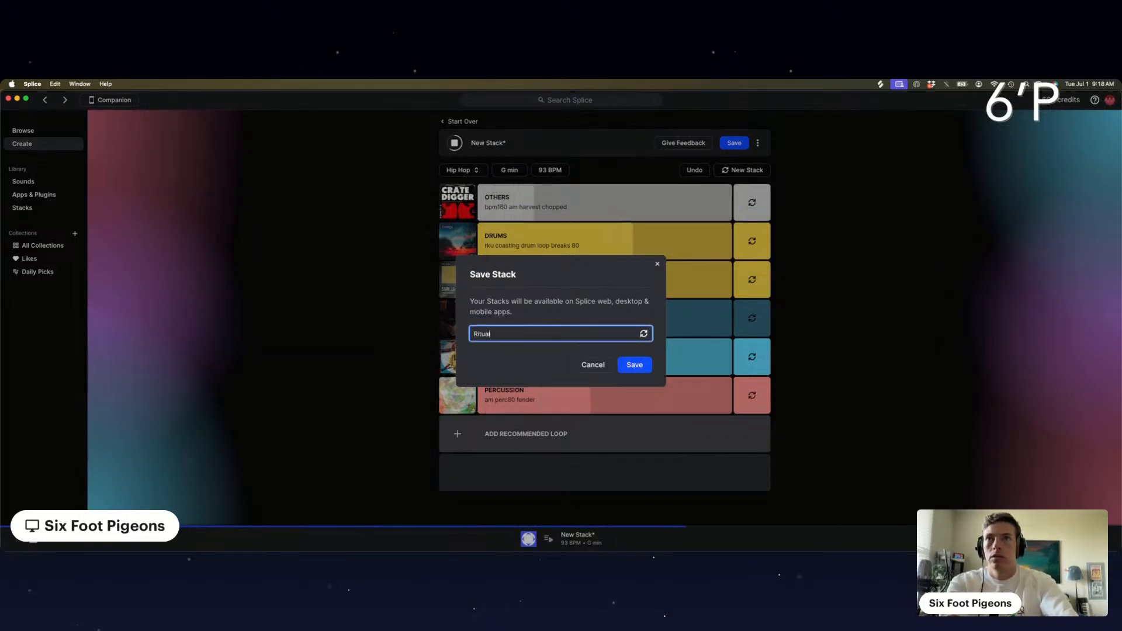
click(635, 365)
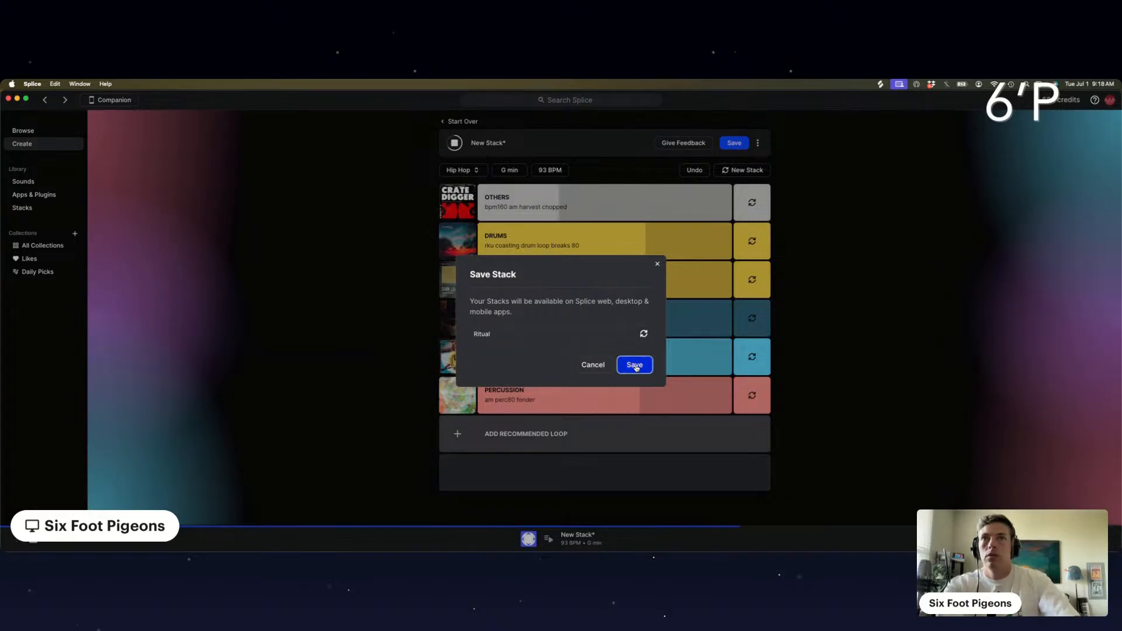
Try a recommended Leads loop in the stack and remove it.
click(554, 429)
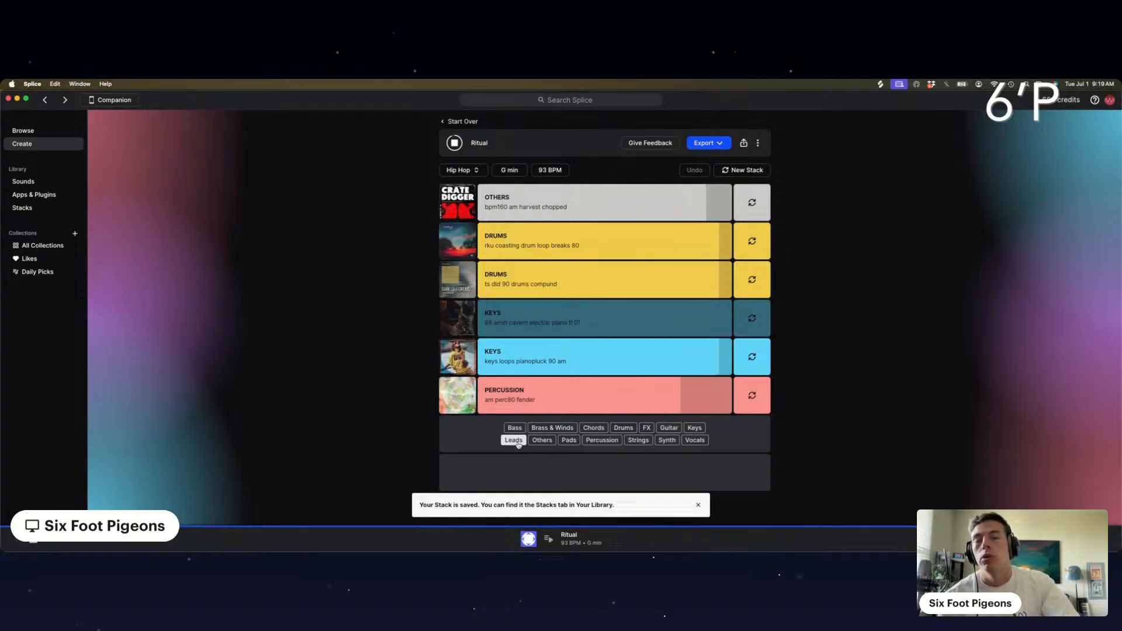
click(514, 441)
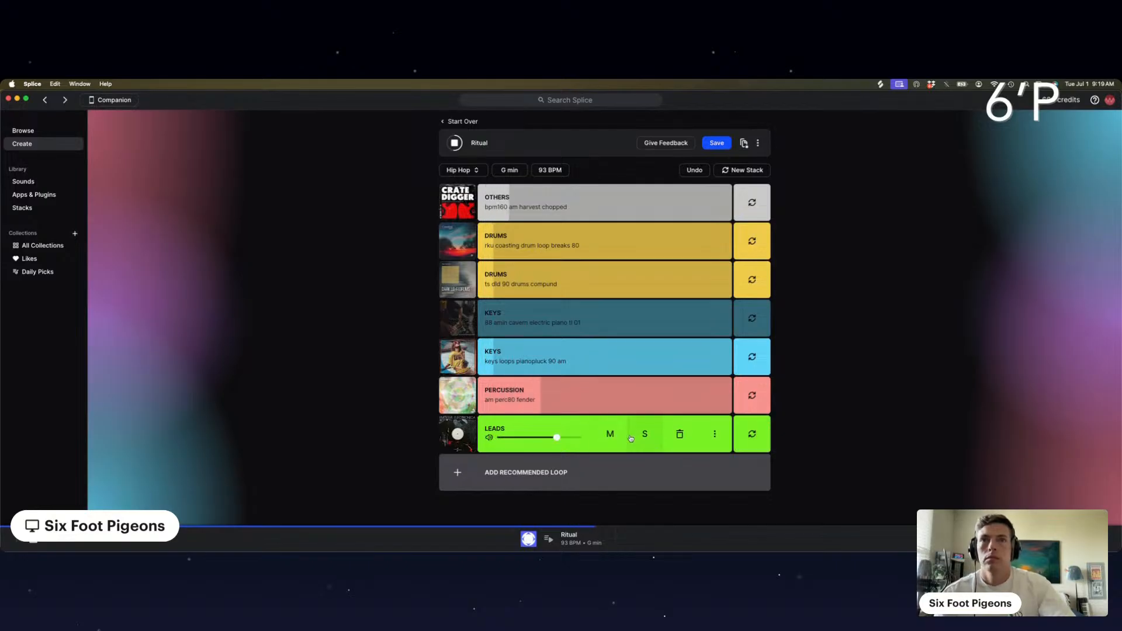
mouse_move(687, 437)
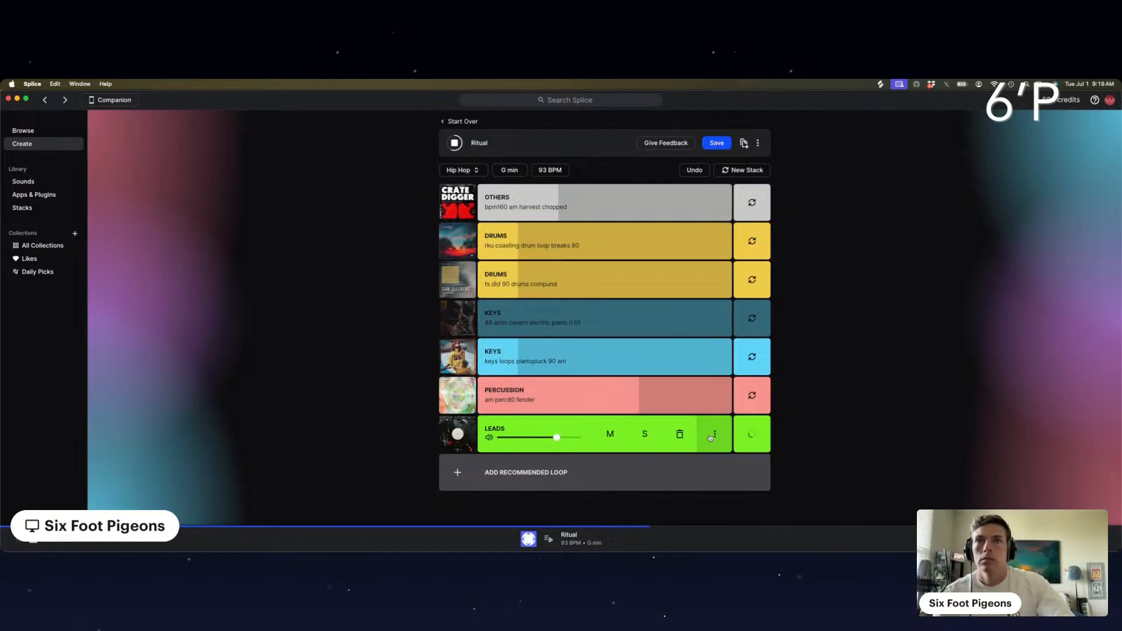
click(680, 435)
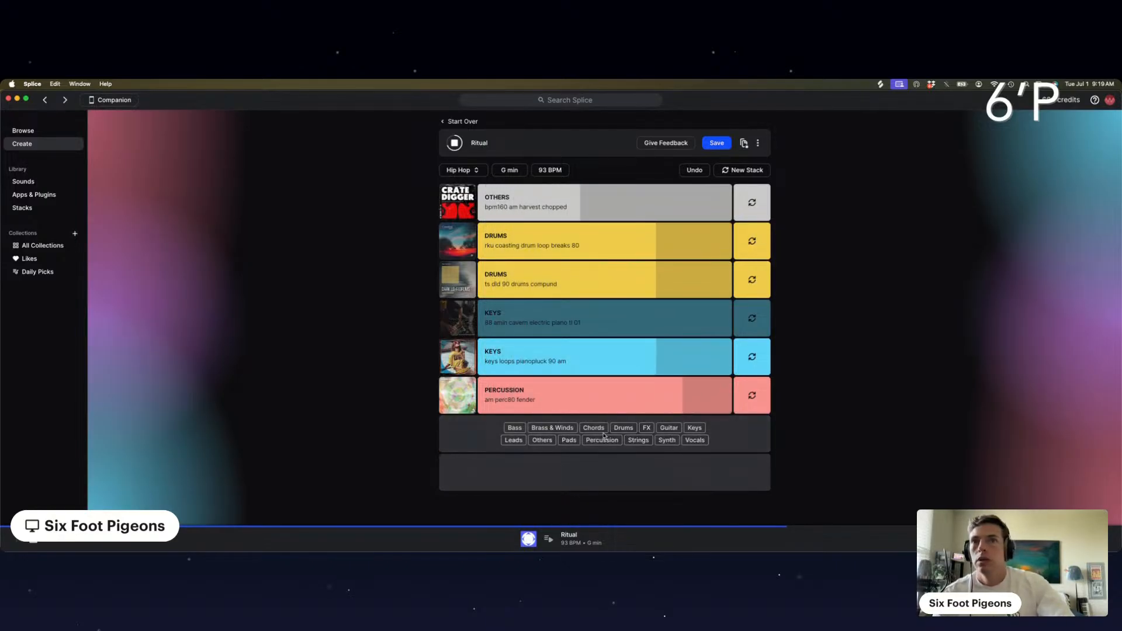
Add a Vocals loop, swap it for "tl vocal loops psychic vox 03 bbm 90" at a lower volume, and save the stack.
click(701, 442)
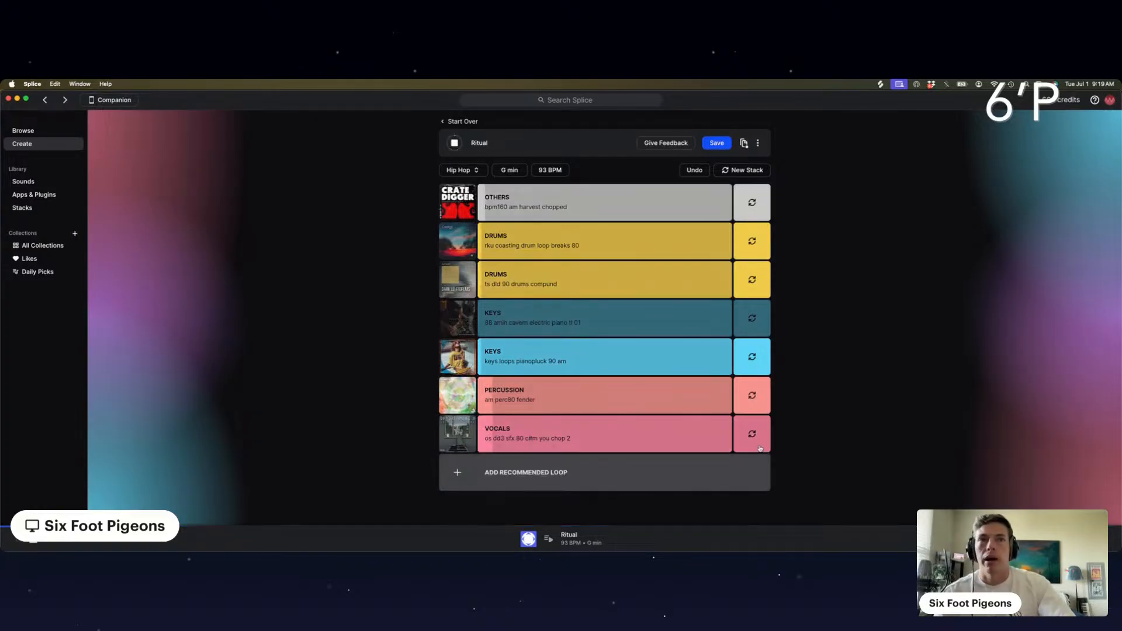
click(757, 442)
mouse_move(538, 441)
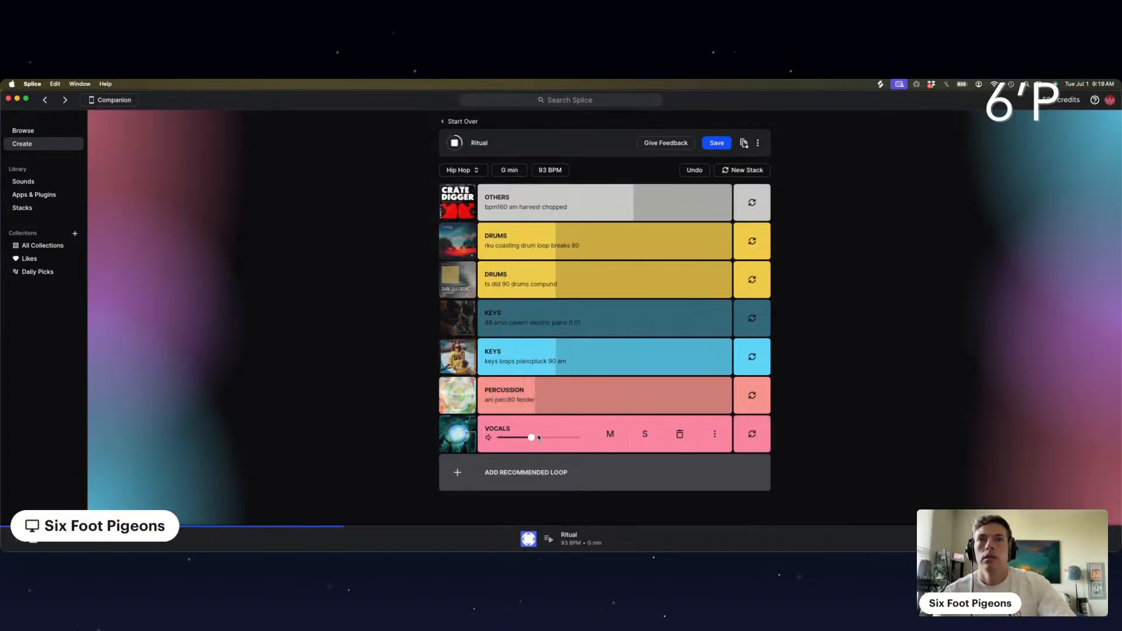
click(716, 143)
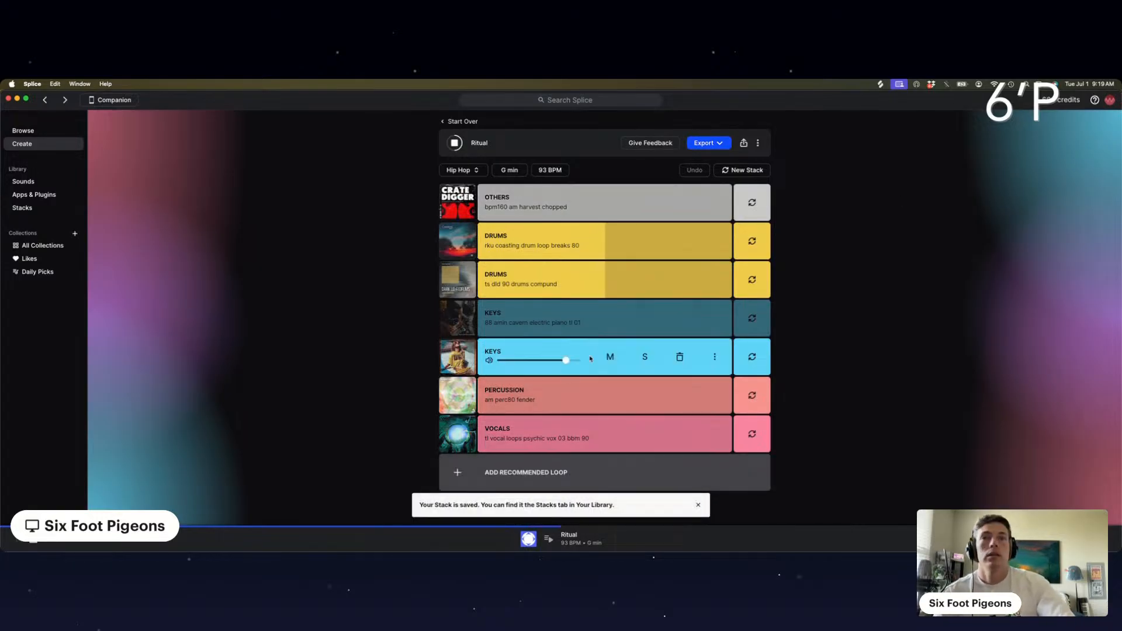
Shrink the Splice window to reveal Logic Pro and set the key of the LEAD VOX track's Auto-Tune to G.
drag(1119, 99, 534, 91)
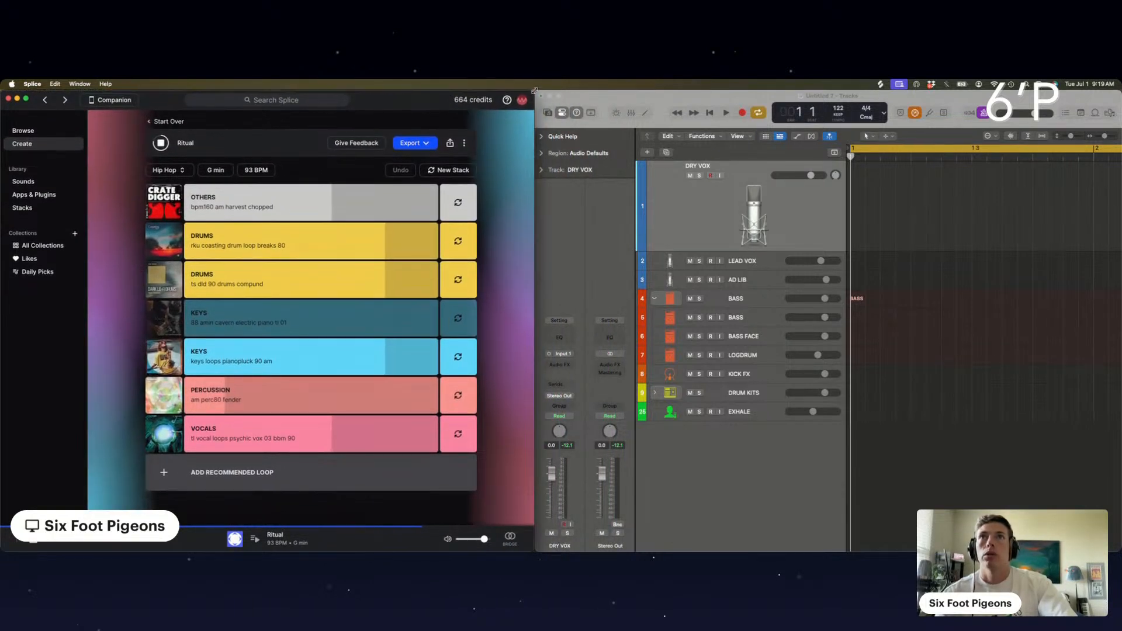
click(738, 261)
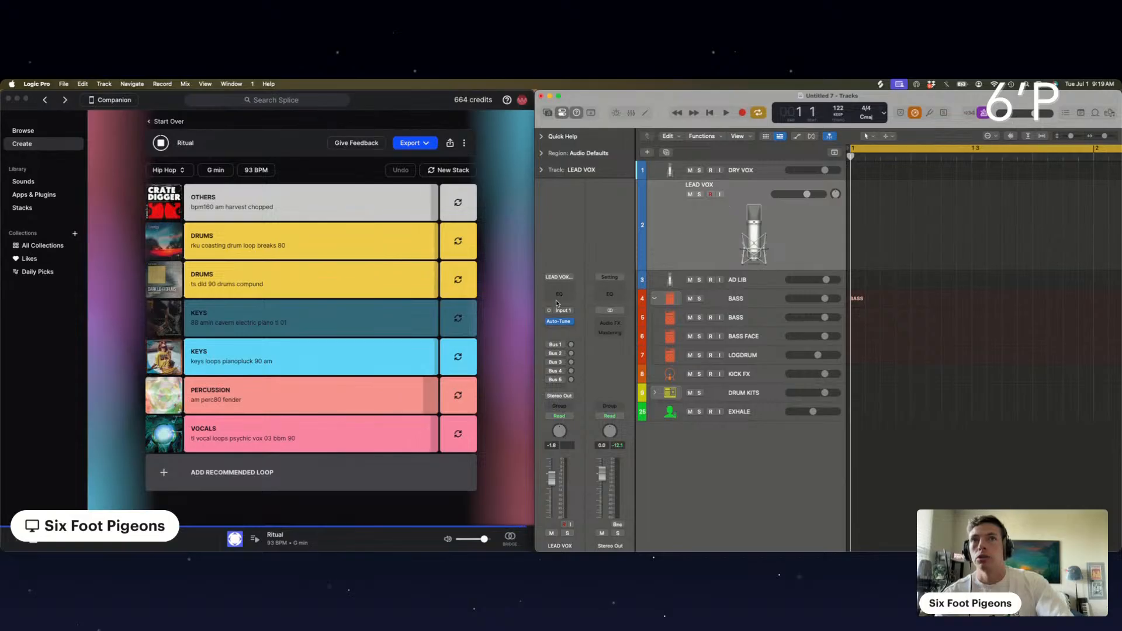
click(559, 321)
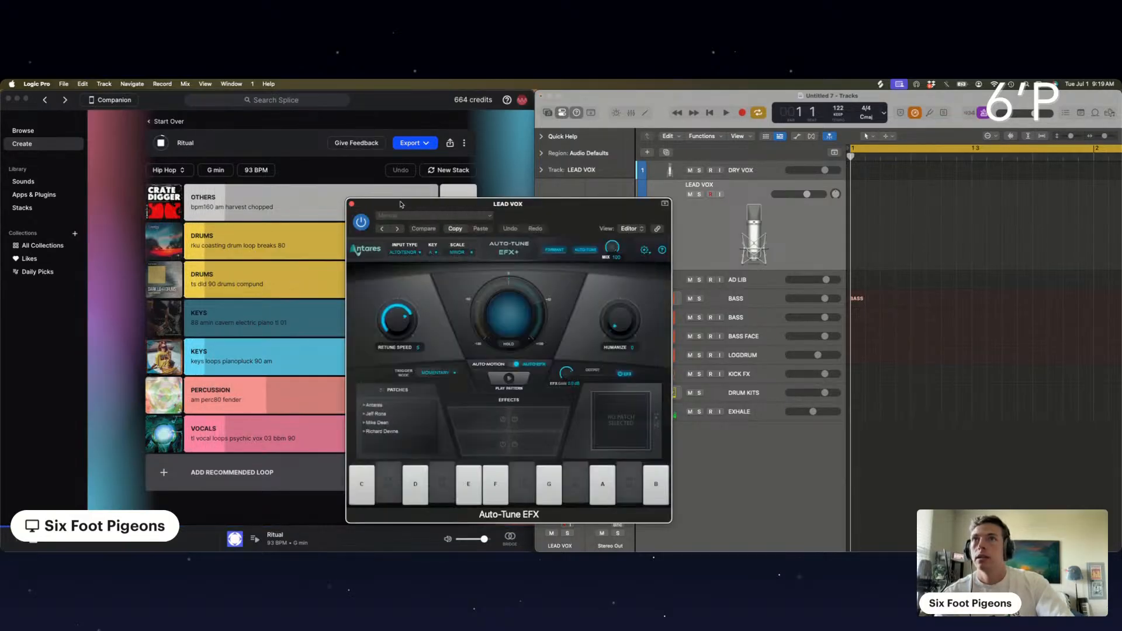
drag(402, 205, 645, 204)
click(648, 248)
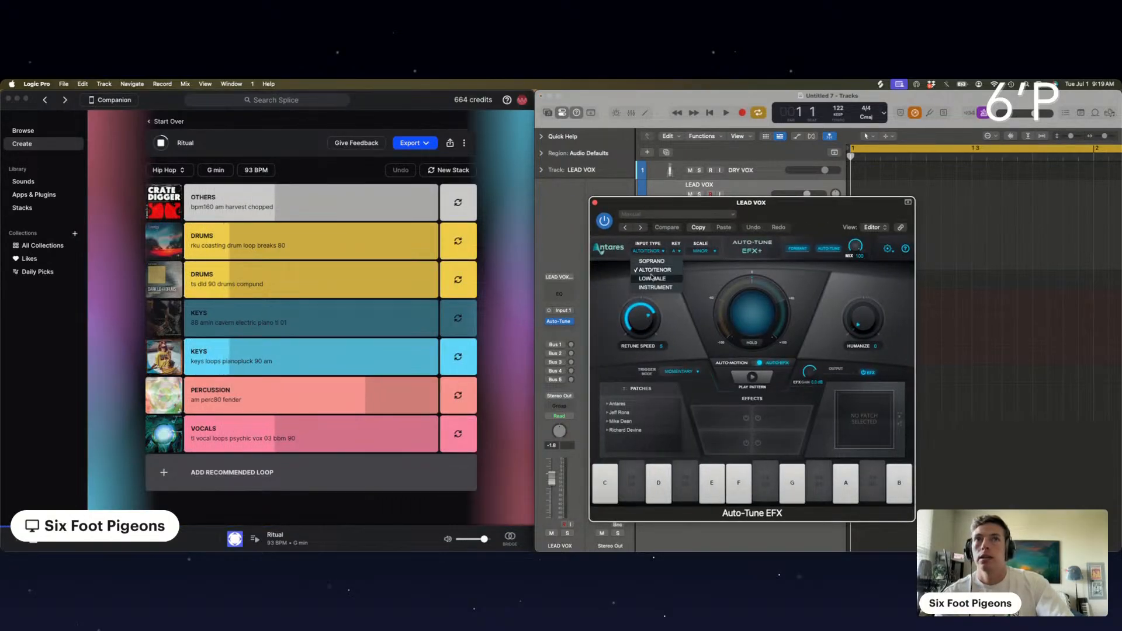
click(678, 252)
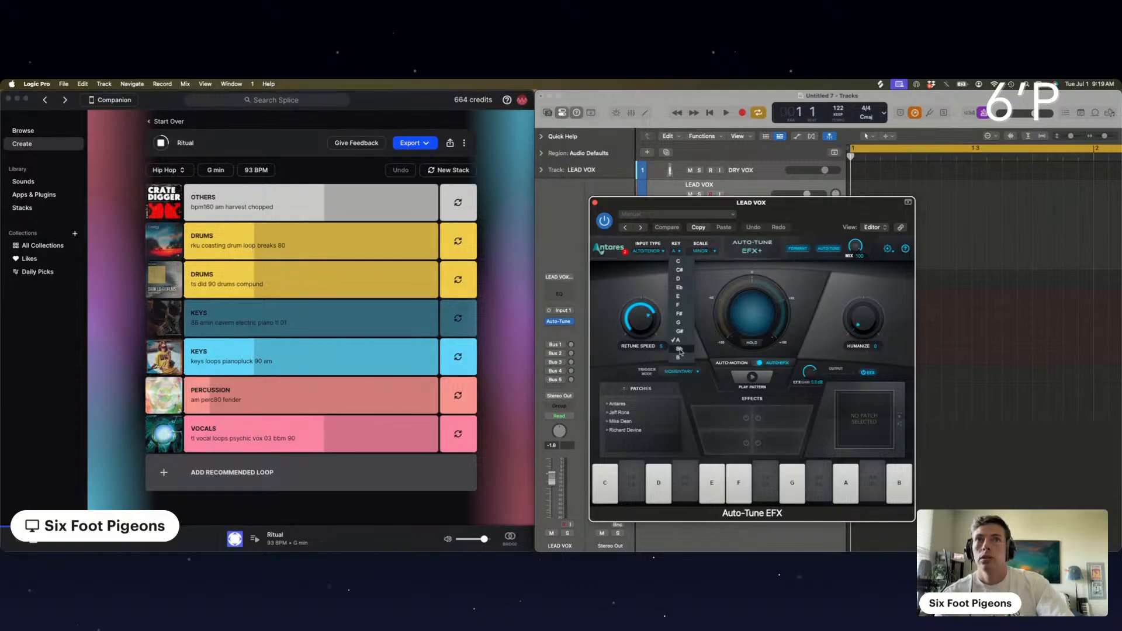
click(679, 322)
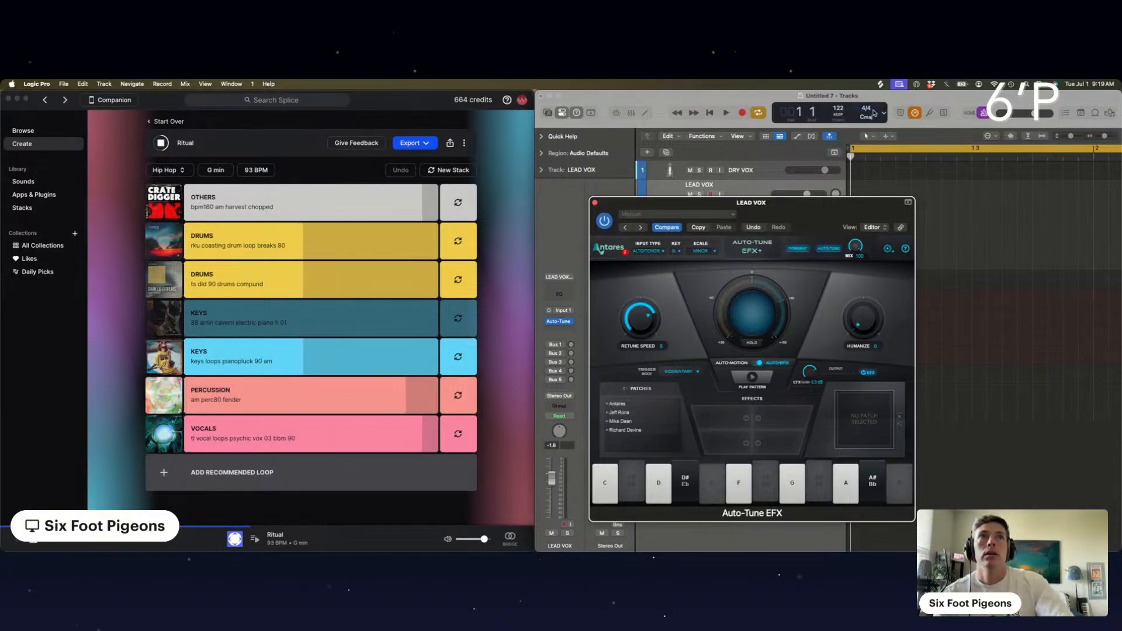
Set the Logic project tempo to 93 BPM, and enable recording and input monitoring on the LEAD VOX track.
drag(838, 109, 838, 111)
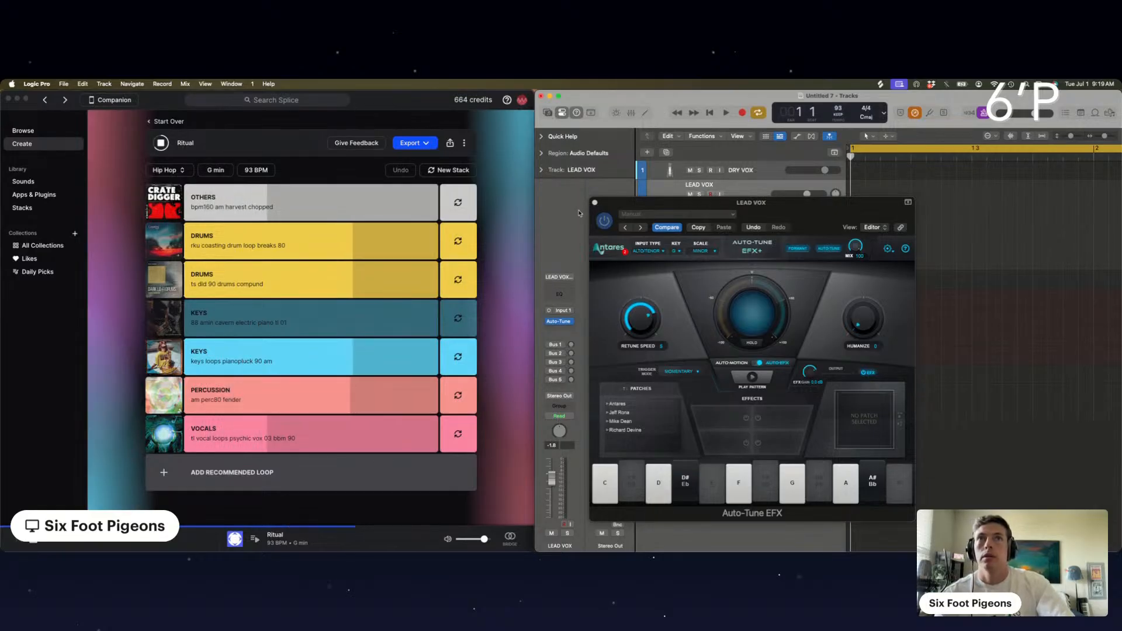
click(595, 203)
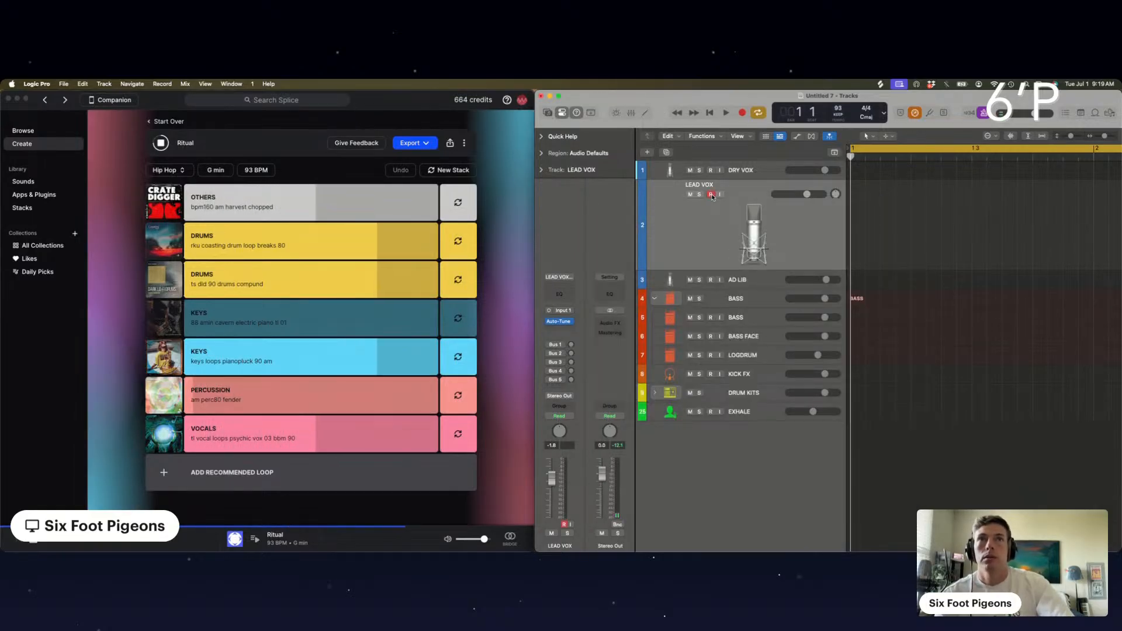
click(719, 194)
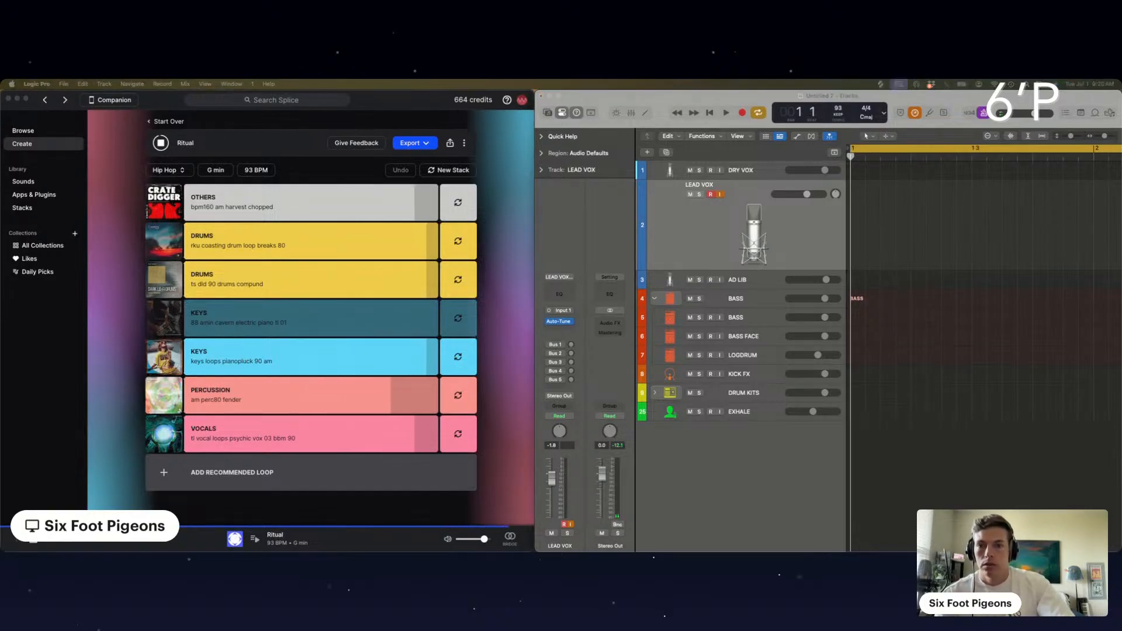
key(space)
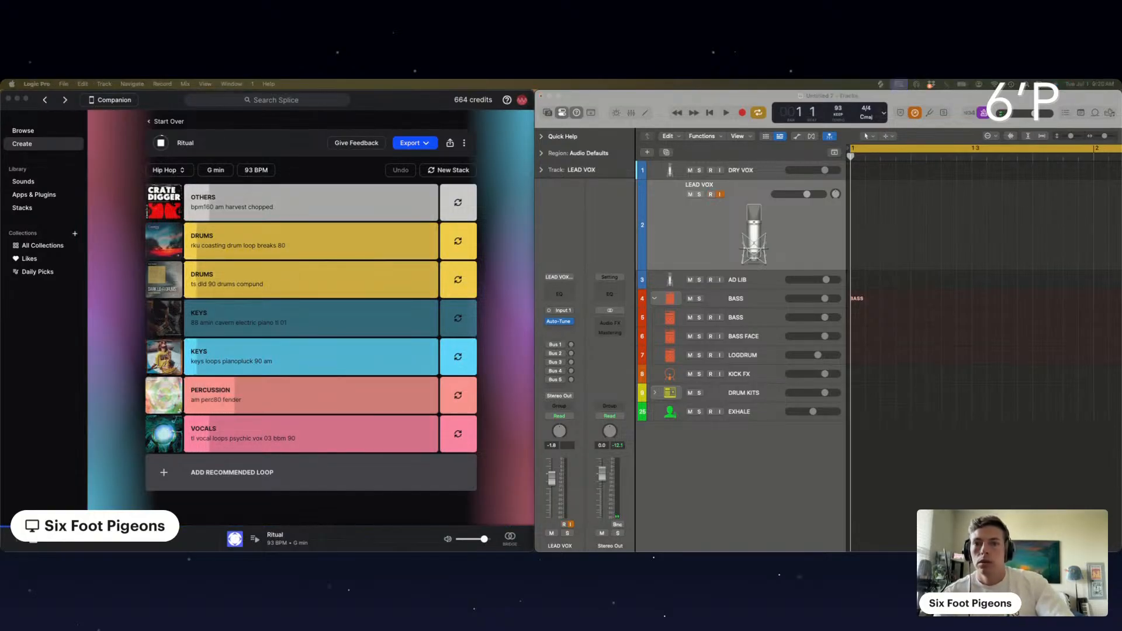
Raise the LEAD VOX track's volume to 1.0 dB and turn on its reverb sends to Bus 3 and Bus 2.
click(796, 215)
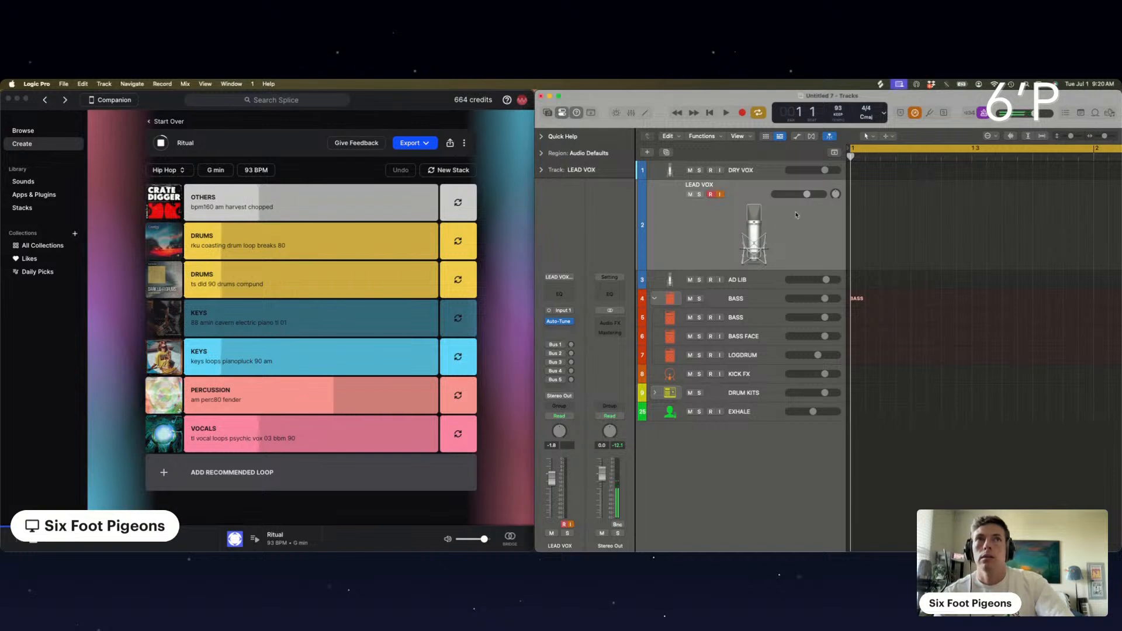
drag(807, 194, 812, 194)
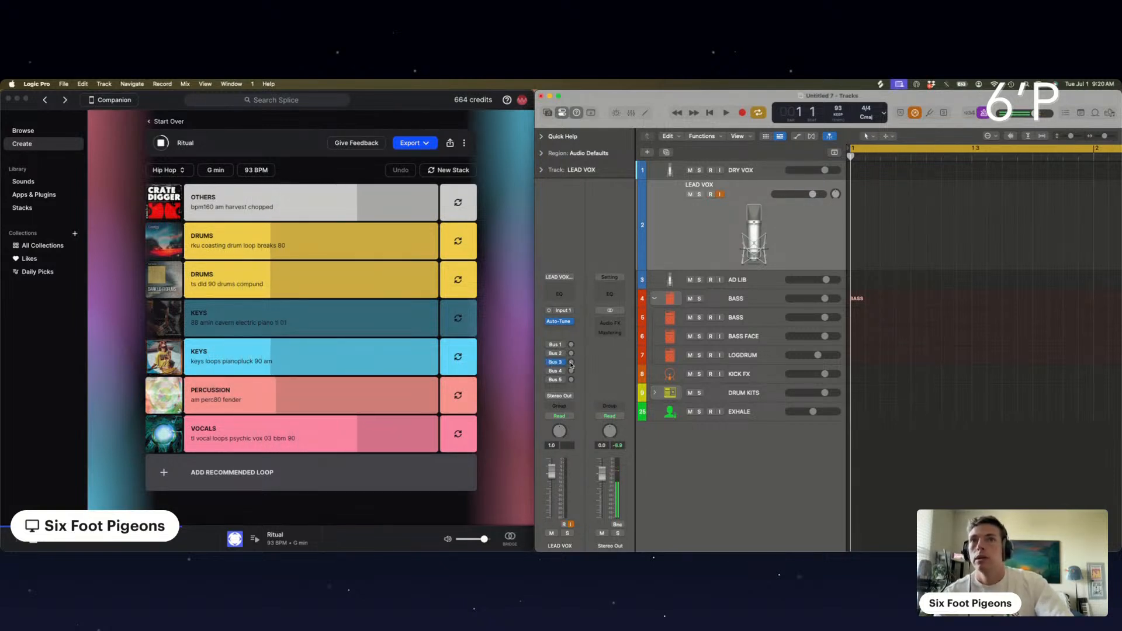
click(549, 363)
drag(571, 349, 568, 326)
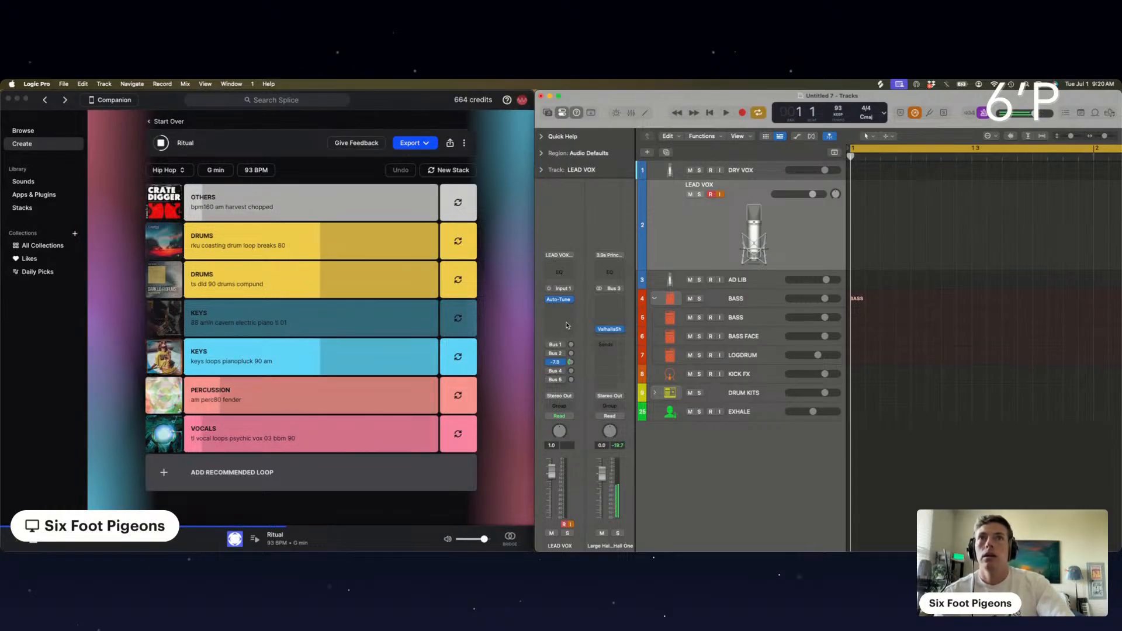
click(550, 355)
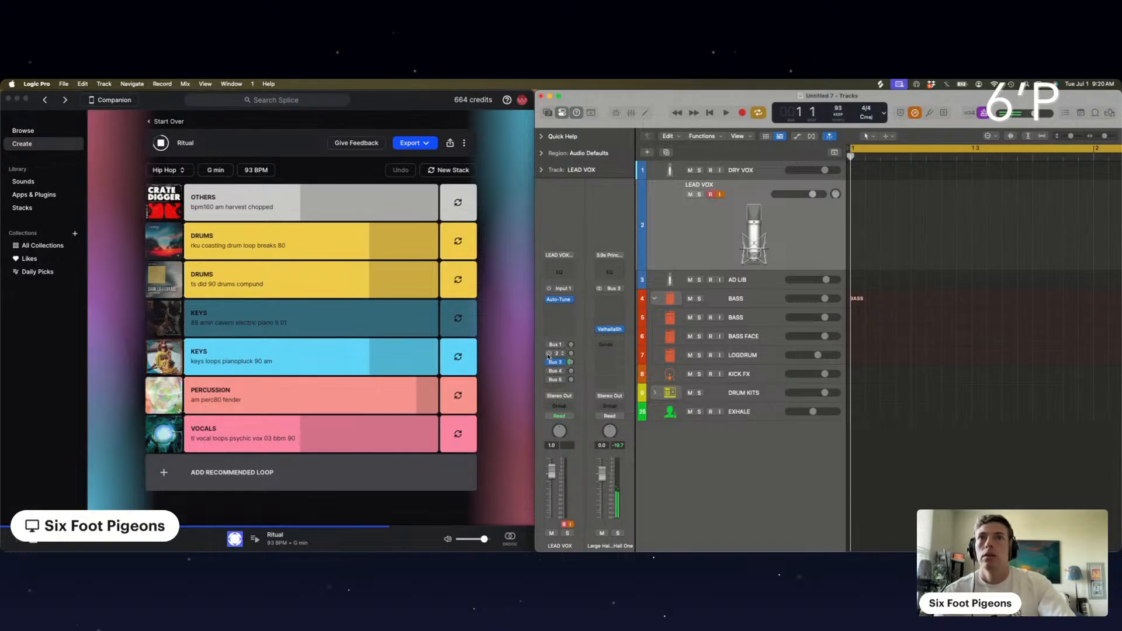
drag(571, 355, 572, 336)
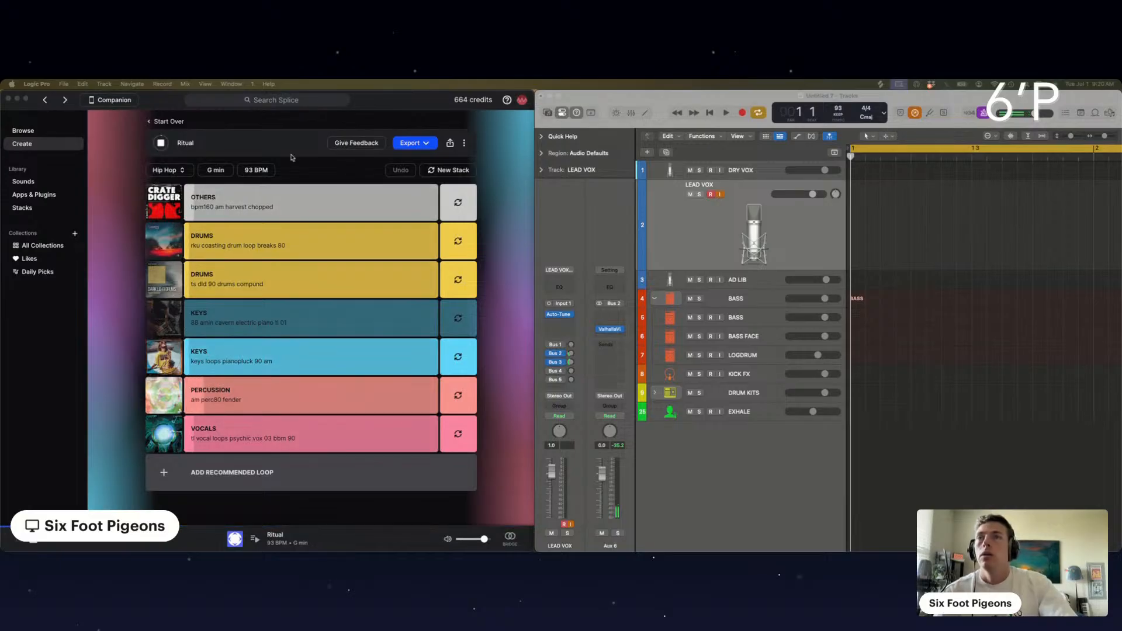
Switch to Splice, unmute the "88 amin cavern electric piano tl 01" Keys loop, and save the stack.
click(387, 96)
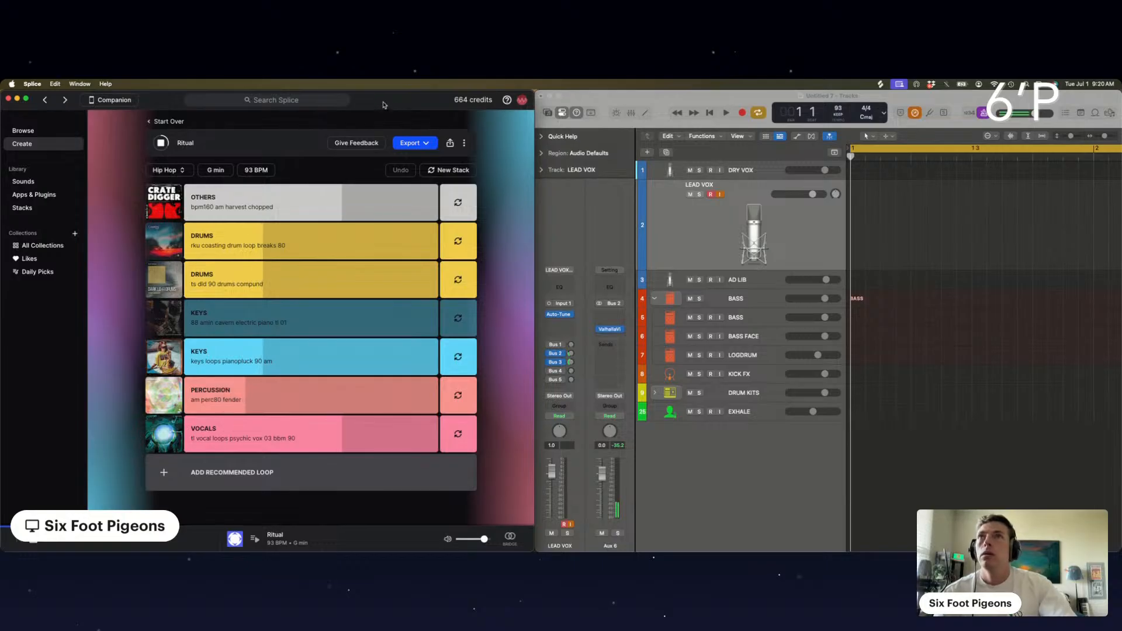
mouse_move(387, 204)
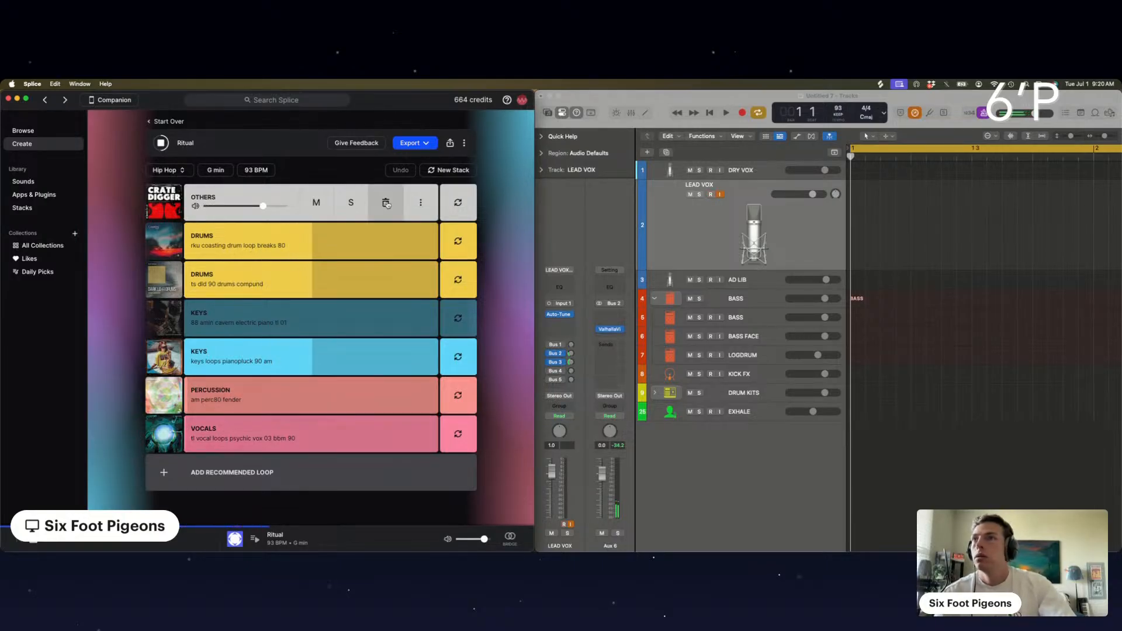
click(387, 204)
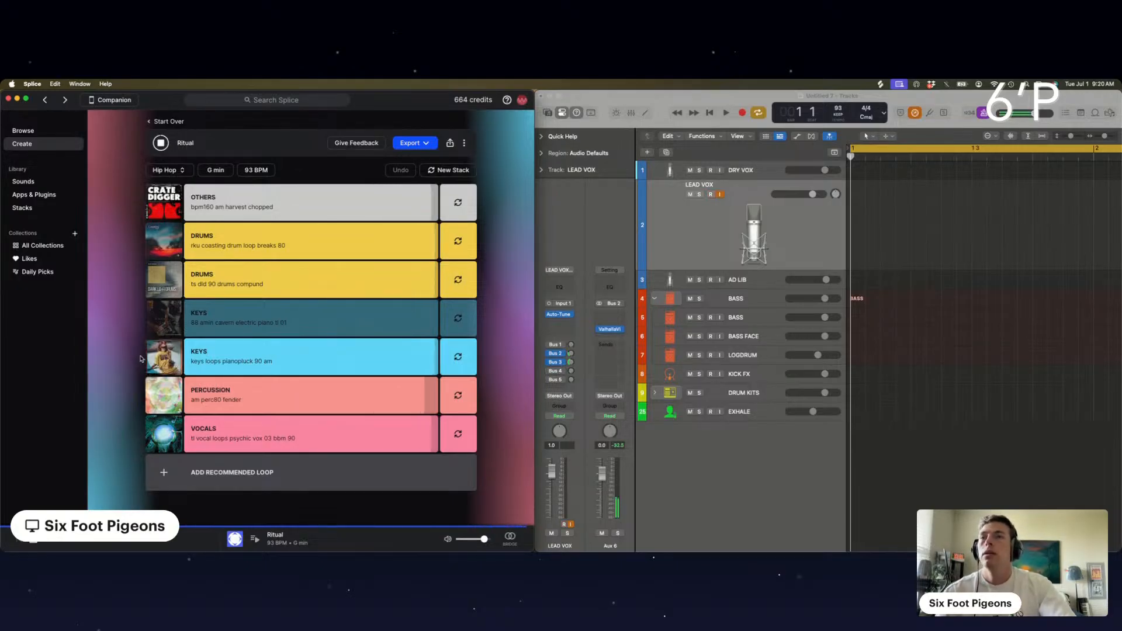
click(414, 143)
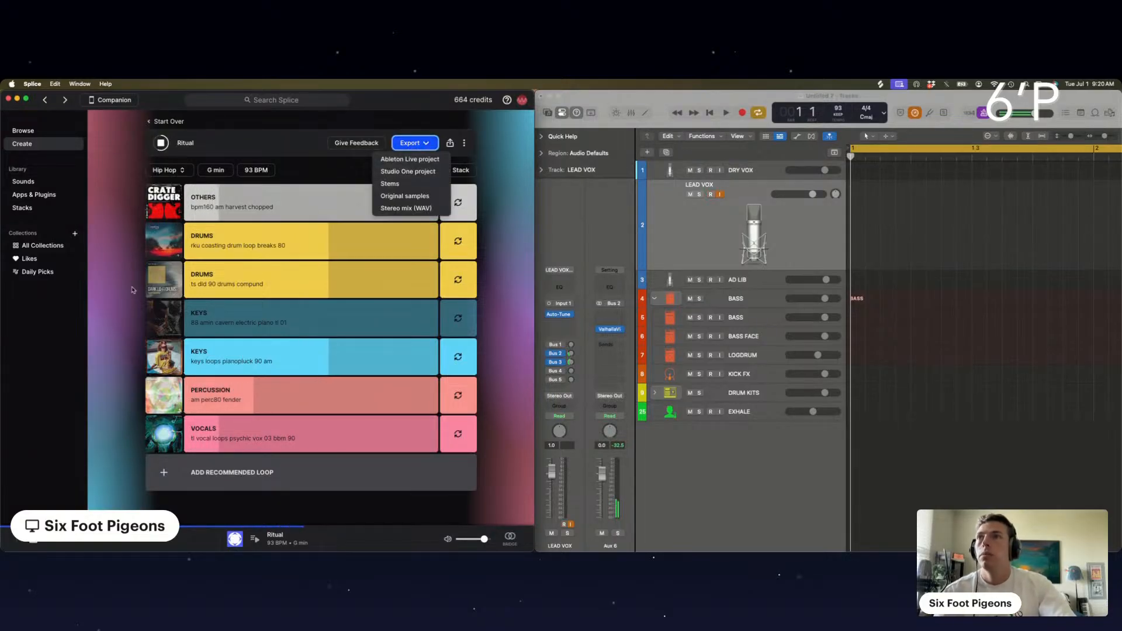
click(335, 325)
click(336, 326)
click(346, 322)
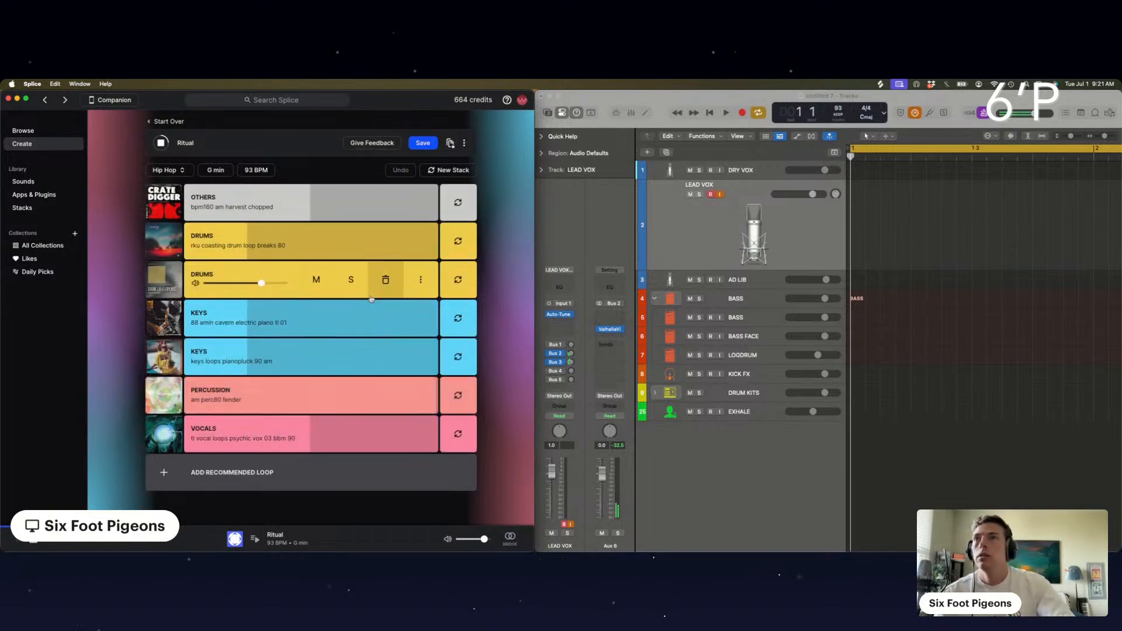
click(422, 143)
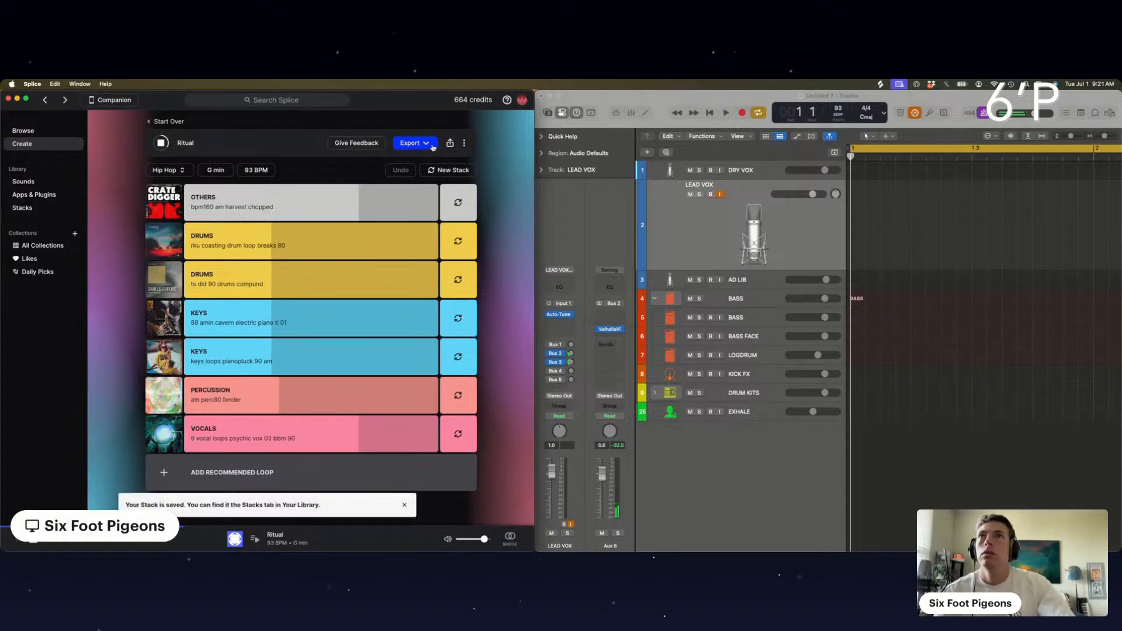
Export the Ritual stack as stems, spending 7 credits on the unowned samples.
click(422, 146)
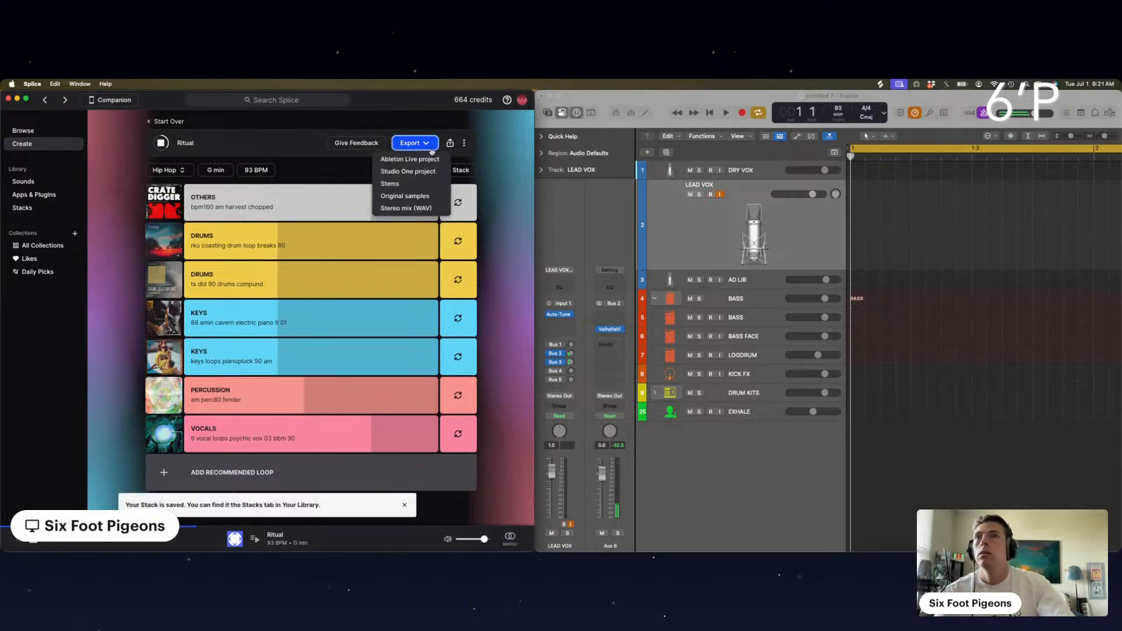
click(401, 183)
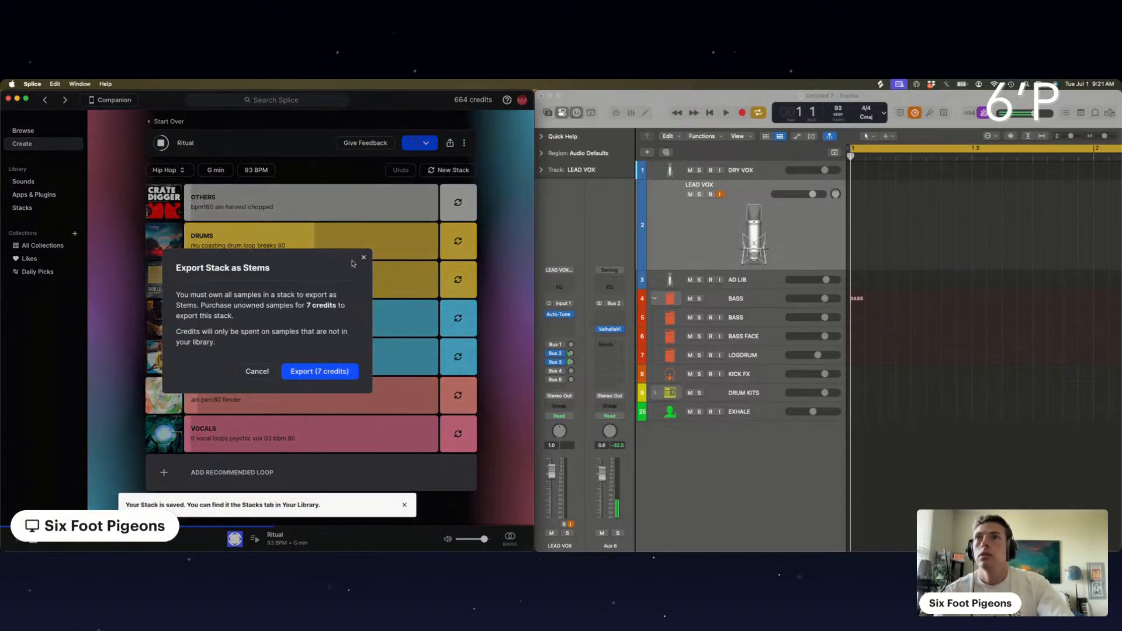
click(304, 374)
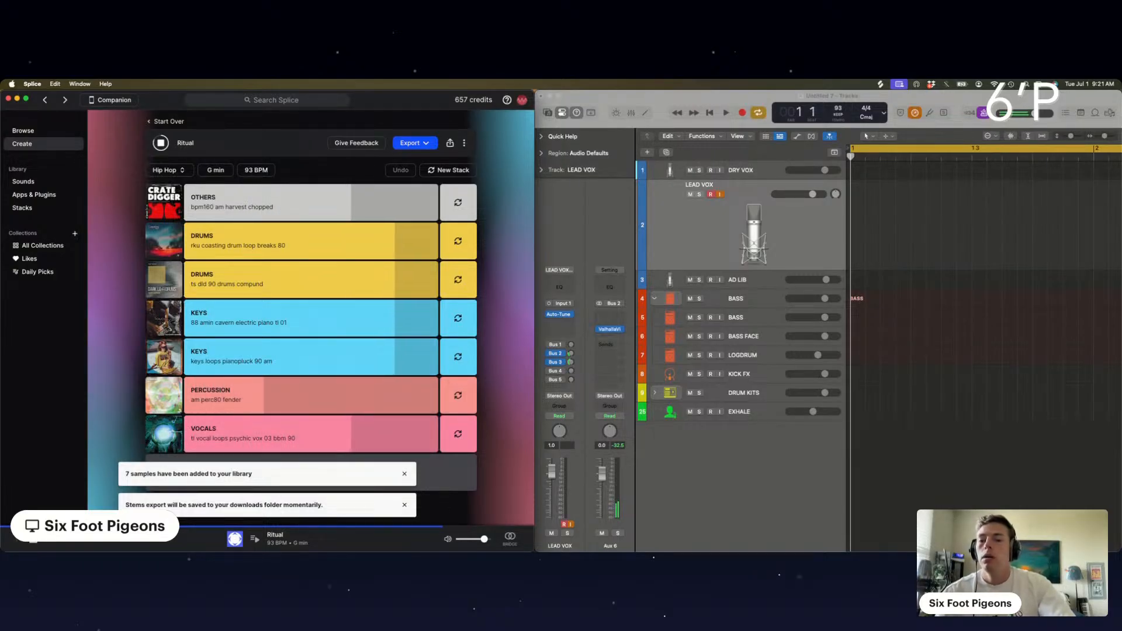
Bring the exported Ritual stems from Finder into the Logic Pro project as new tracks starting at bar 1.
key(super+n)
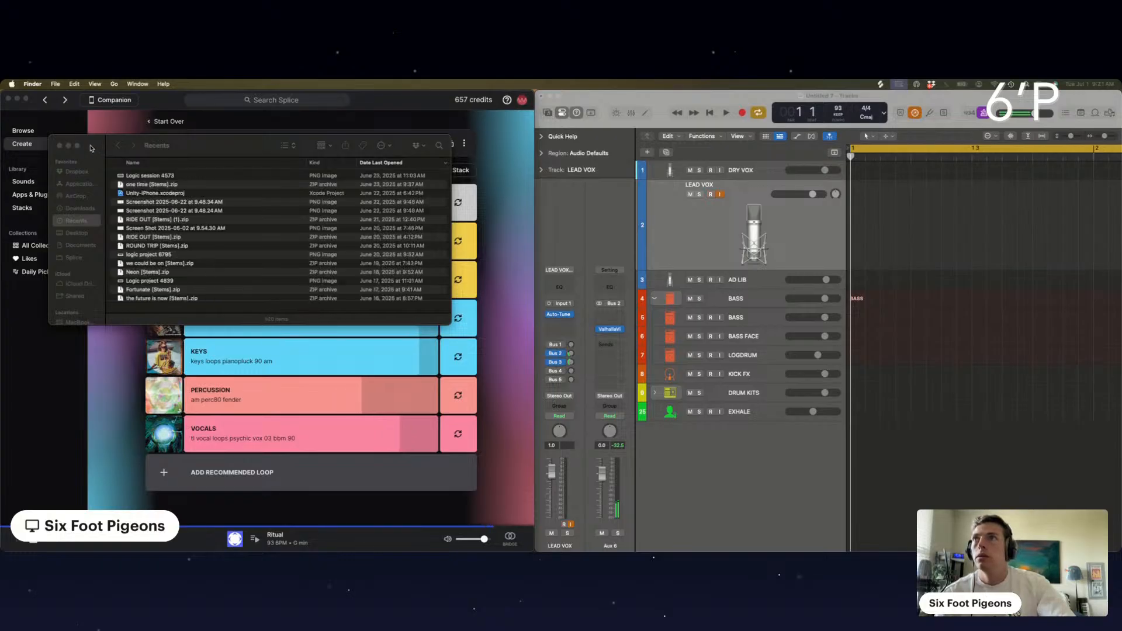
key(super+m)
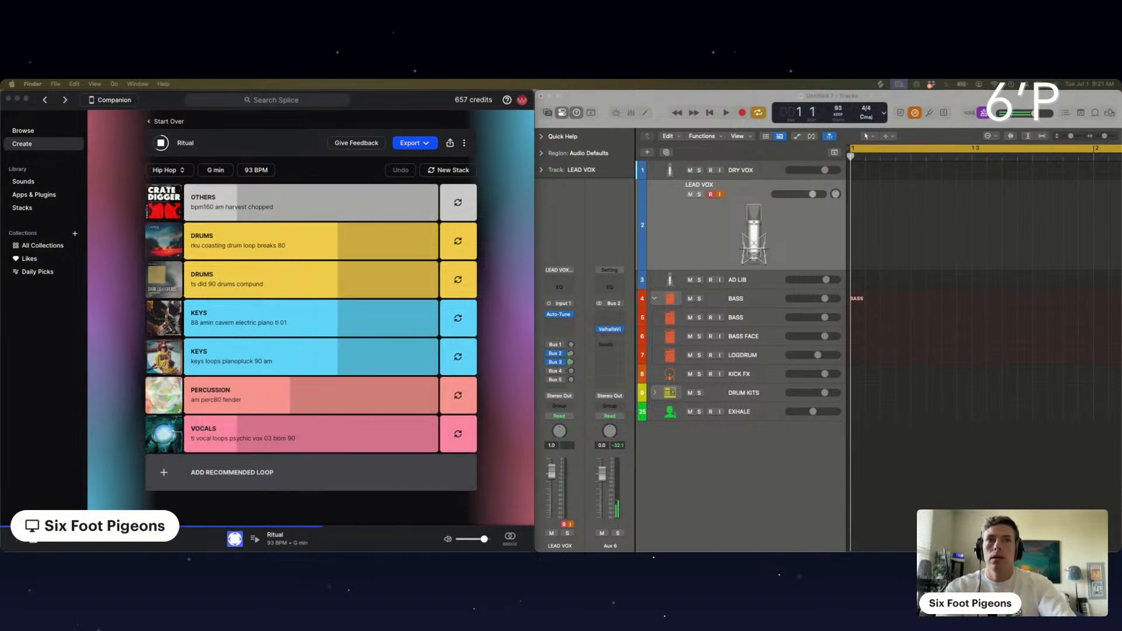
mouse_move(837, 471)
mouse_down()
mouse_move(837, 411)
mouse_move(836, 455)
mouse_up()
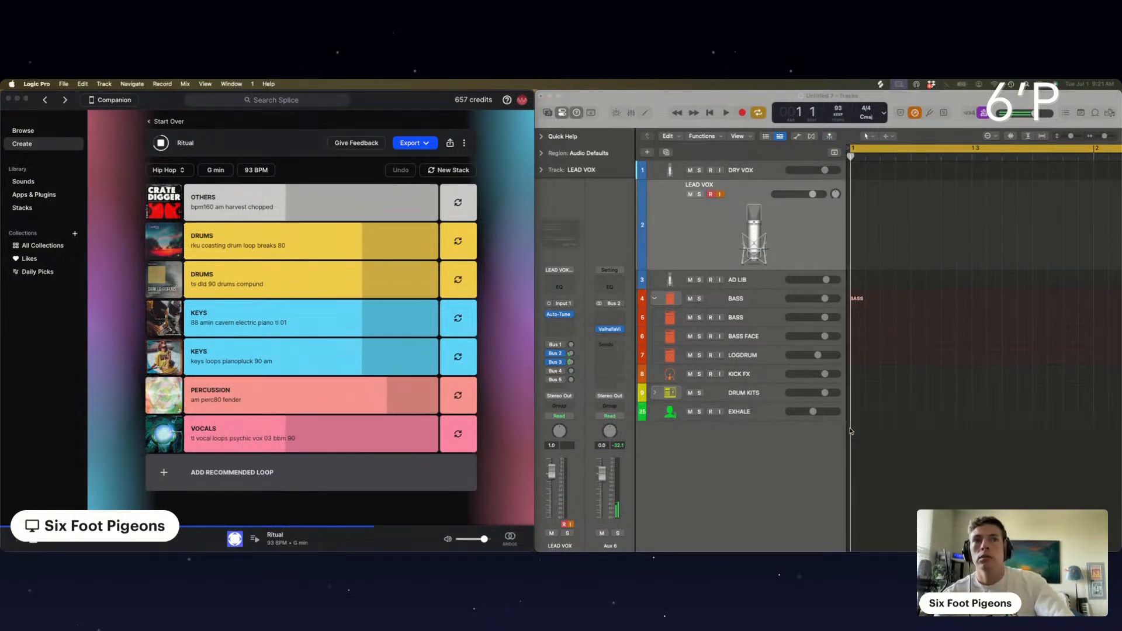
click(613, 276)
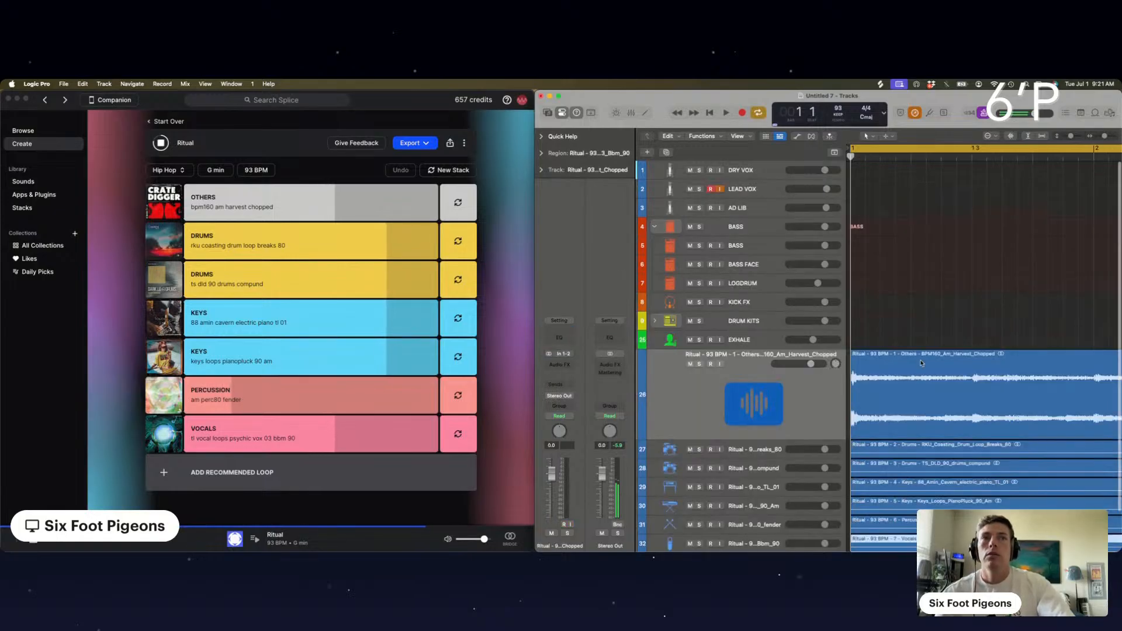
Extend the cycle range from bar 1 to bar 9 across the stems and lower all seven stem tracks together to -4.7 dB.
scroll(890, 383, down, 5)
click(902, 306)
scroll(902, 305, down, 5)
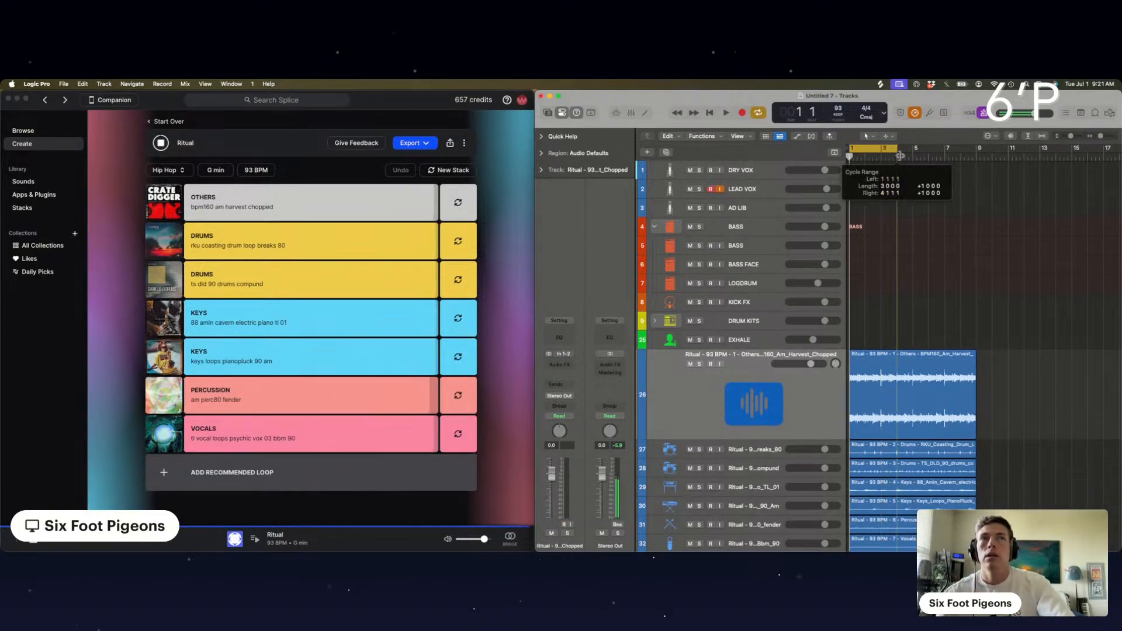
drag(883, 148, 976, 191)
scroll(742, 409, down, 3)
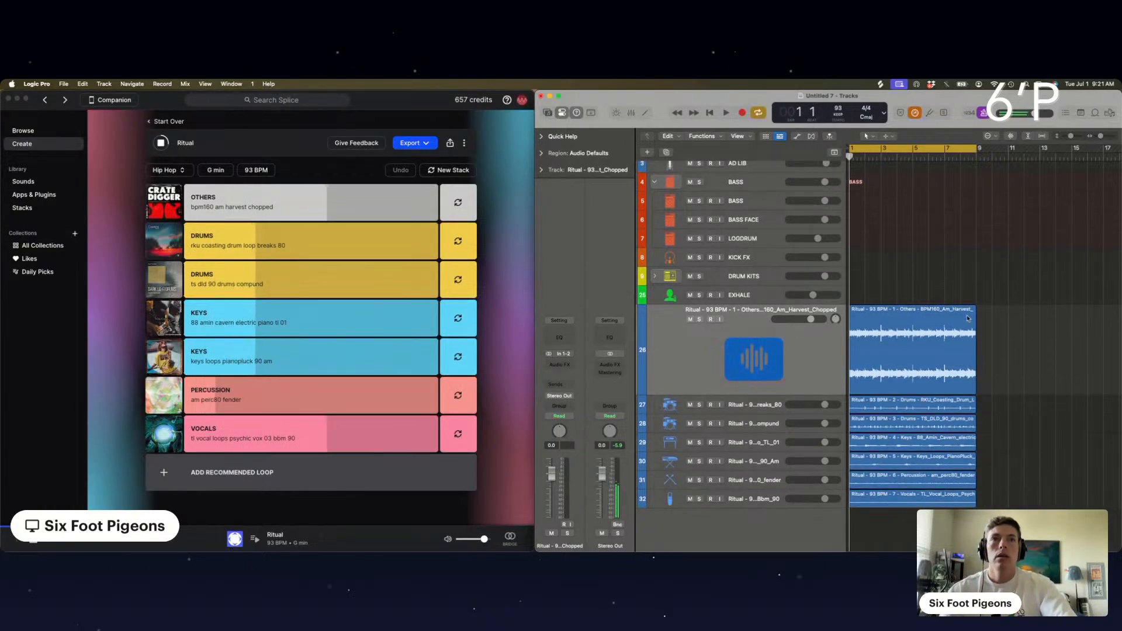
shift+click(761, 501)
drag(824, 498, 810, 503)
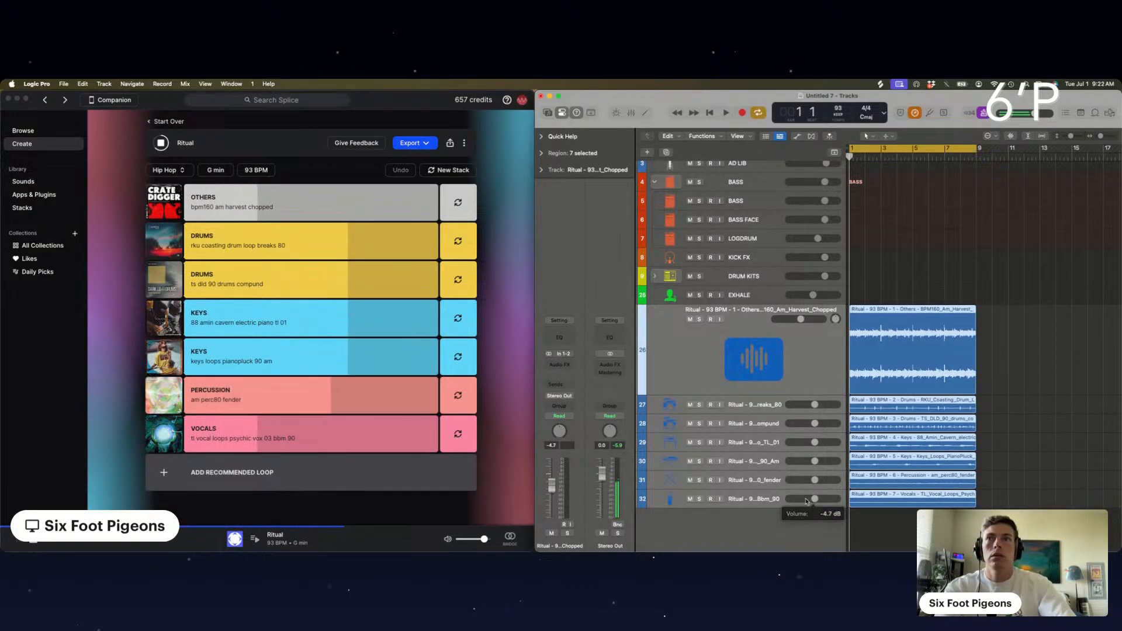
Stop the stack's playback in Splice, then minimize its window and show Logic Pro in full screen.
click(214, 105)
click(161, 143)
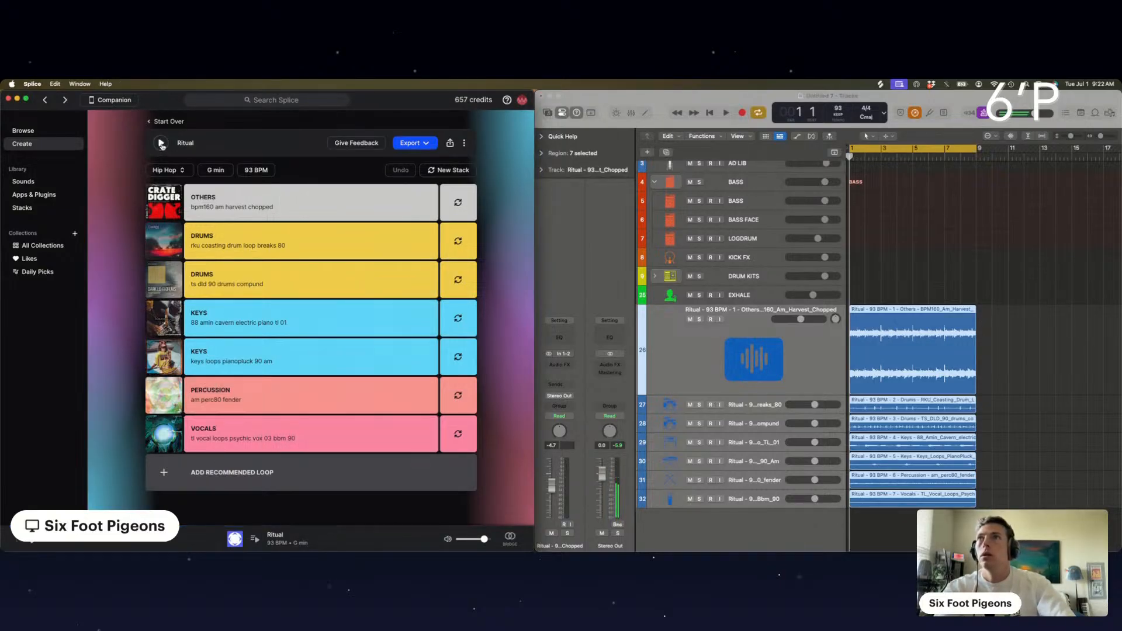
click(851, 239)
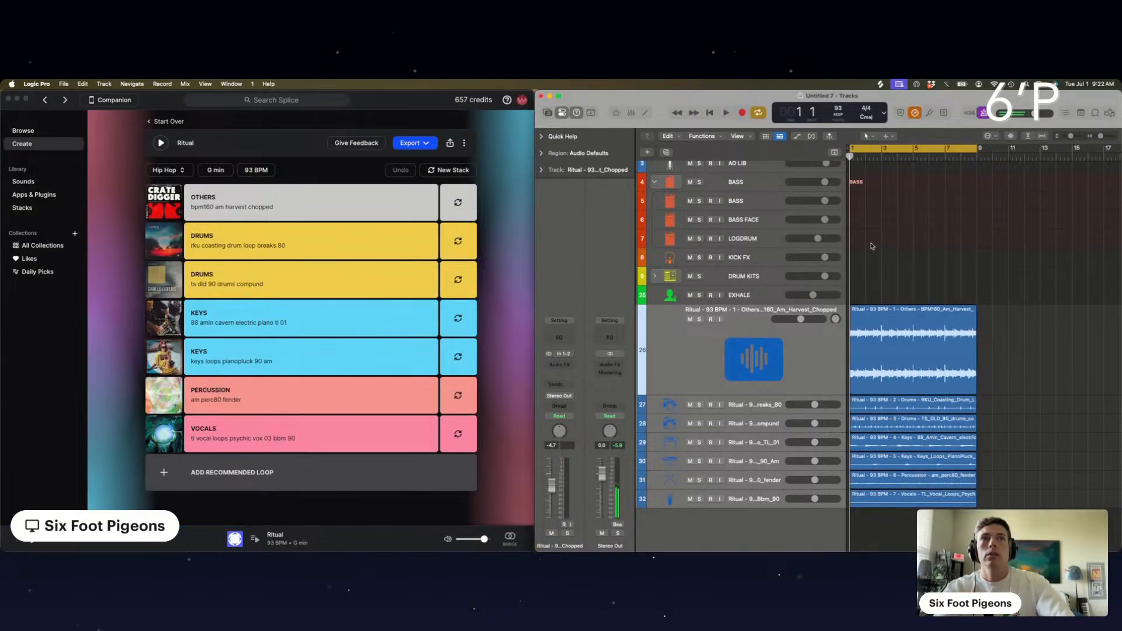
scroll(879, 285, up, 2)
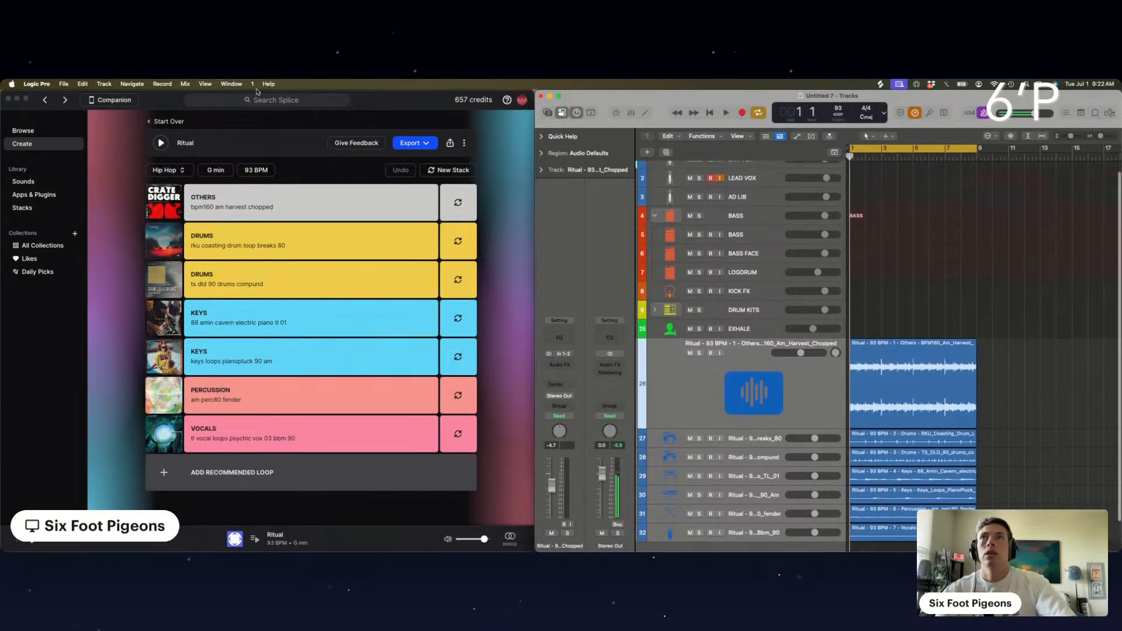
click(17, 99)
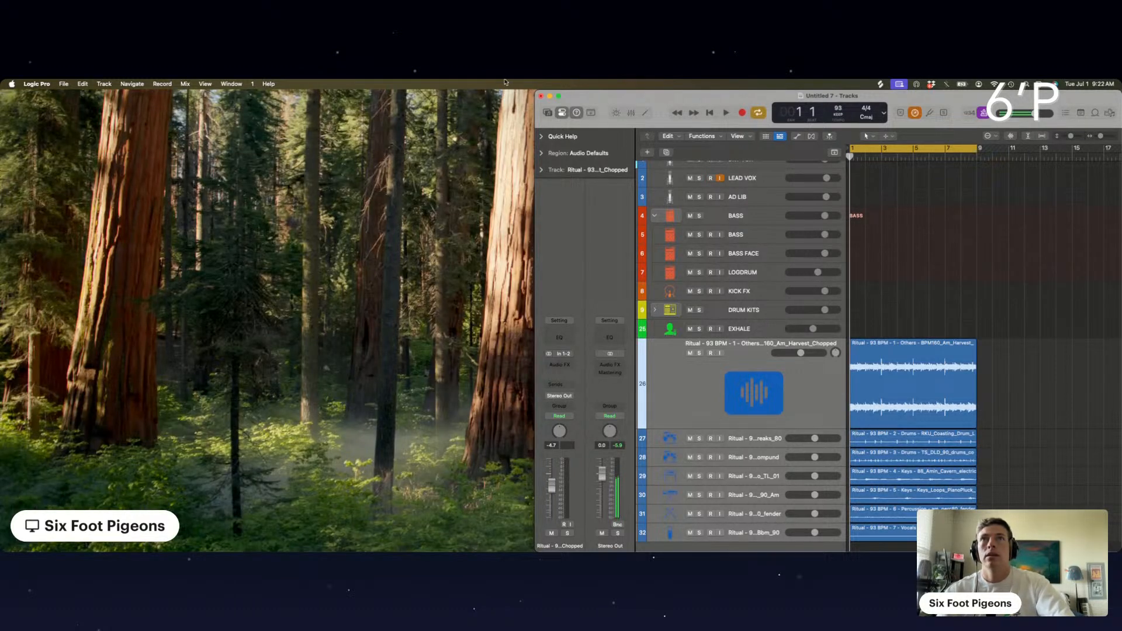
click(558, 97)
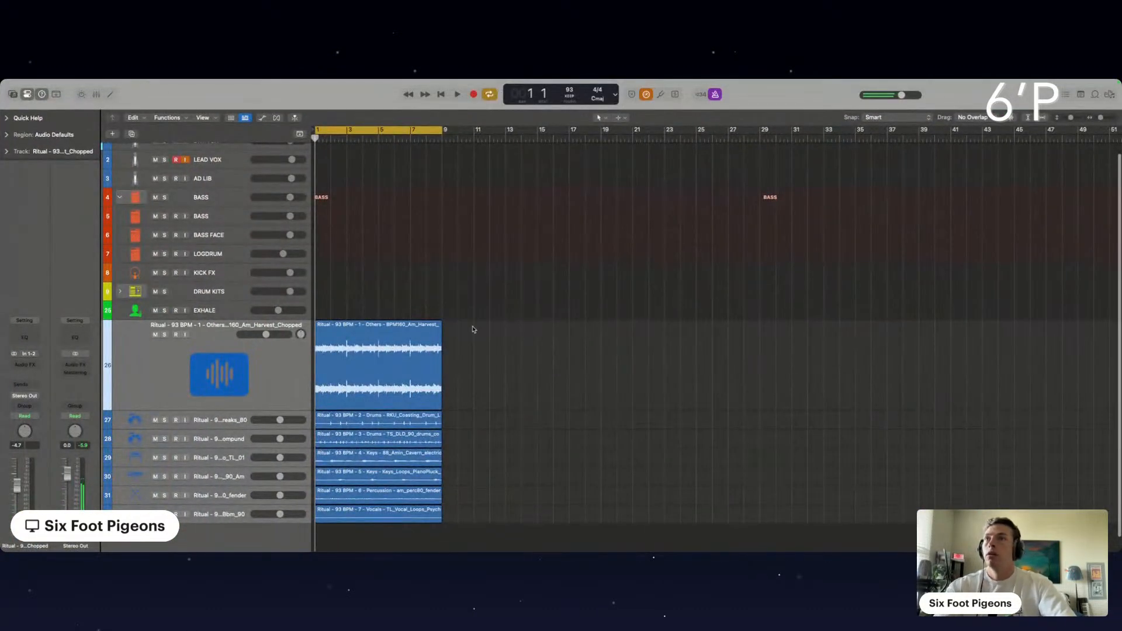
scroll(474, 329, up, 1)
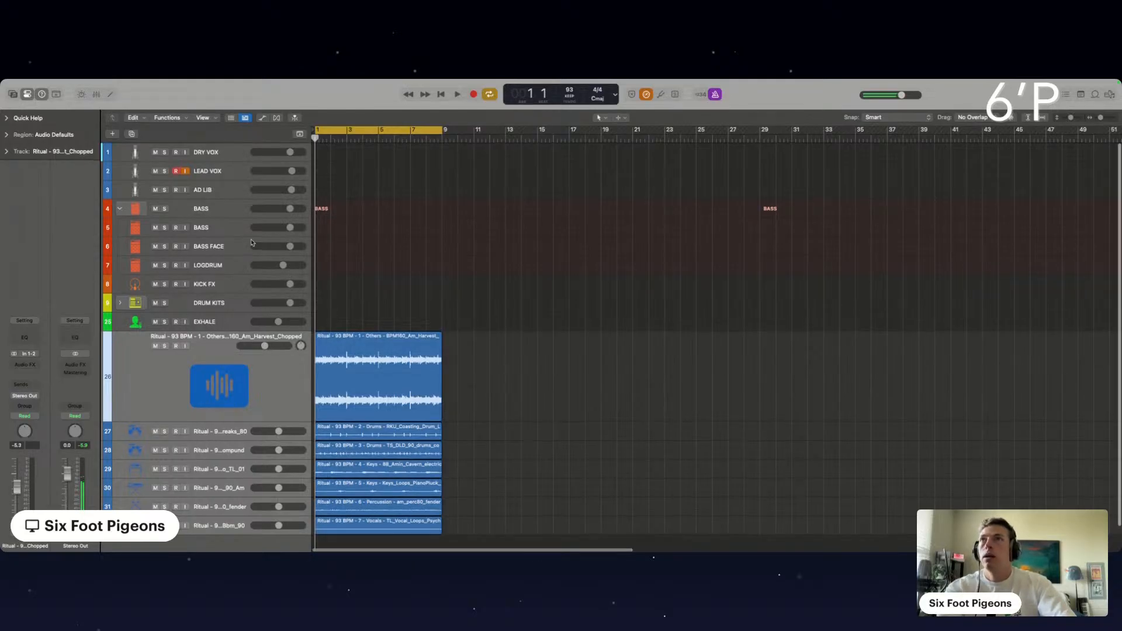
Record cycled vocal takes over the stems on the LEAD VOX track with the metronome off, stopping and restarting the recording once.
click(224, 170)
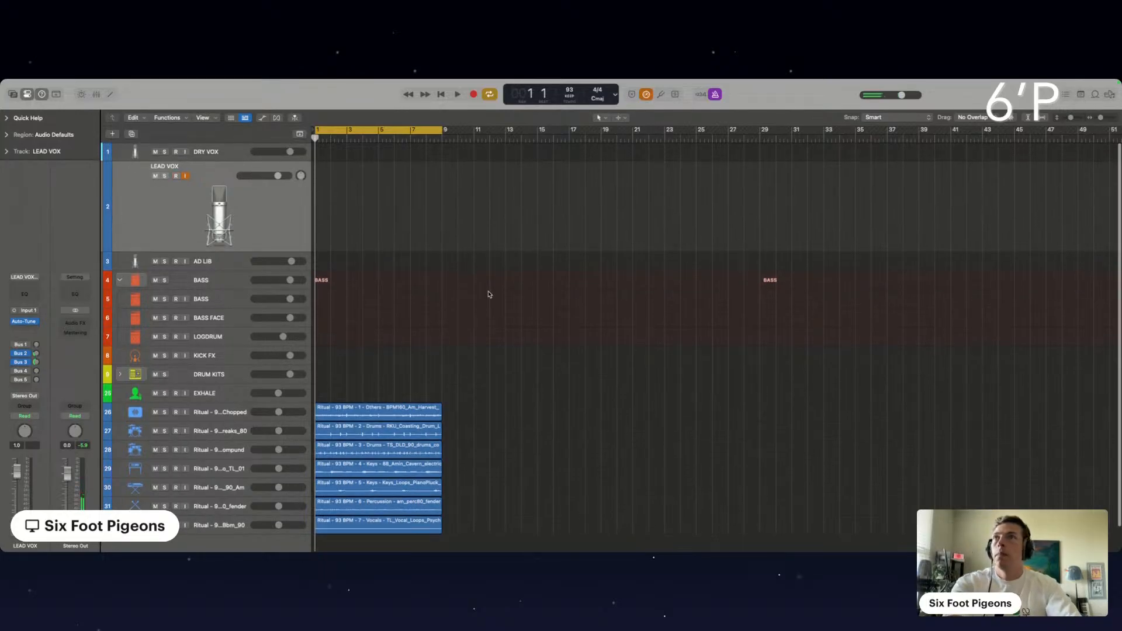
key(space)
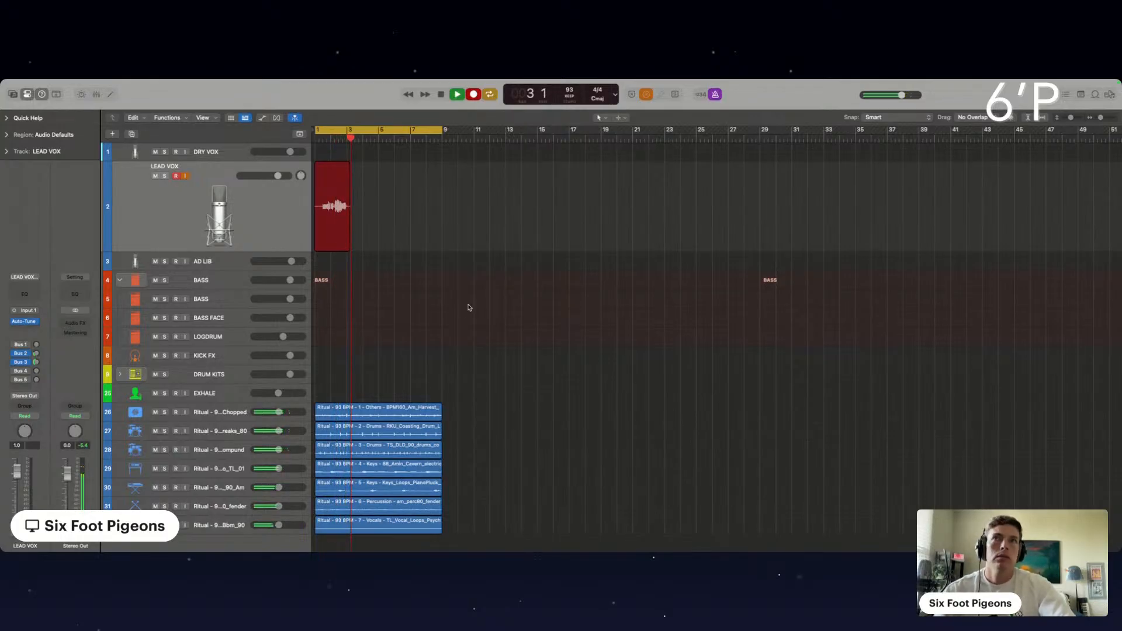
click(715, 95)
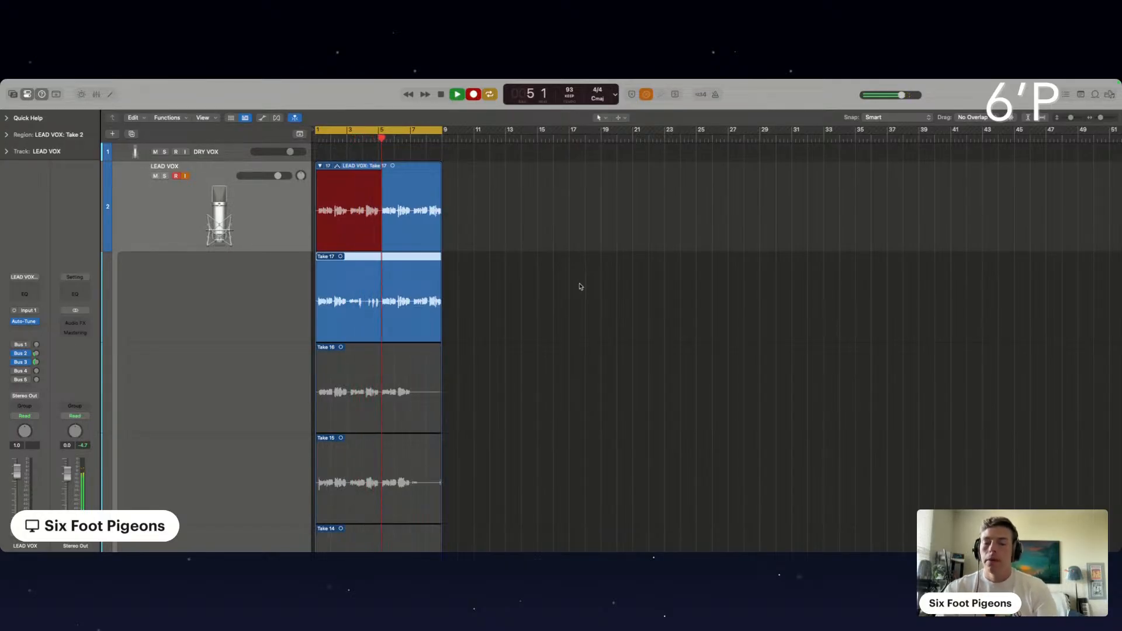
key(space)
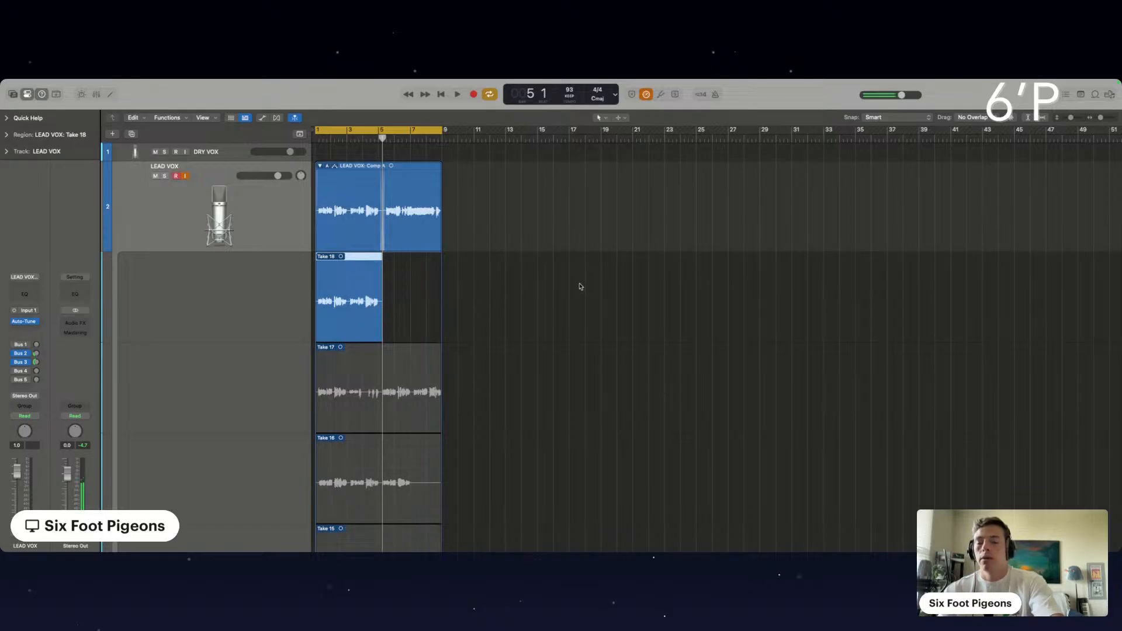
key(r)
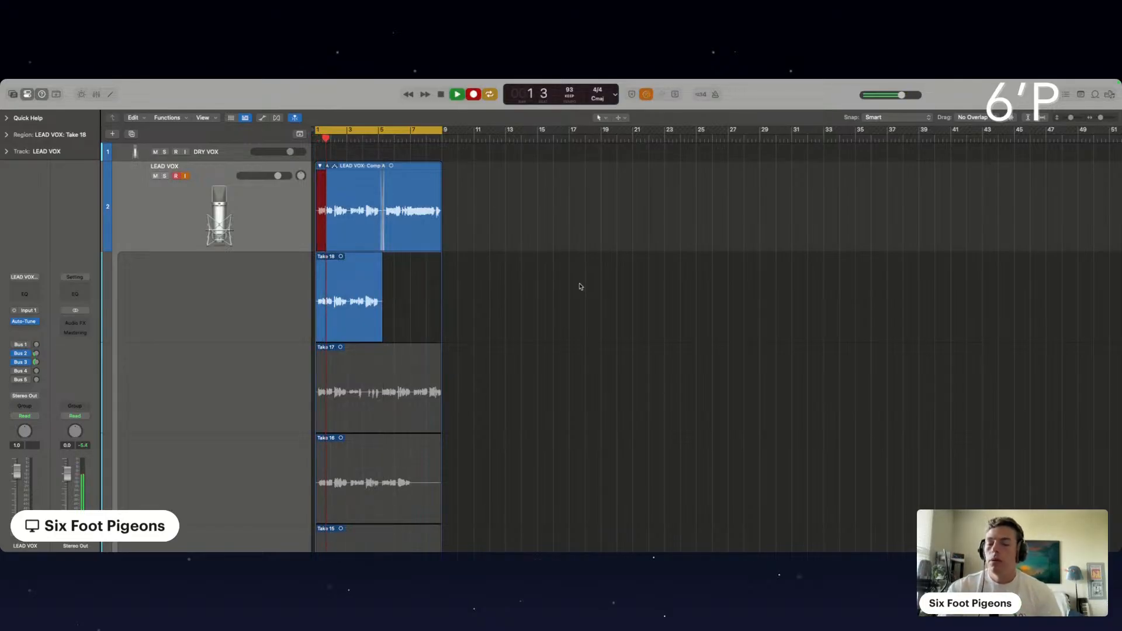
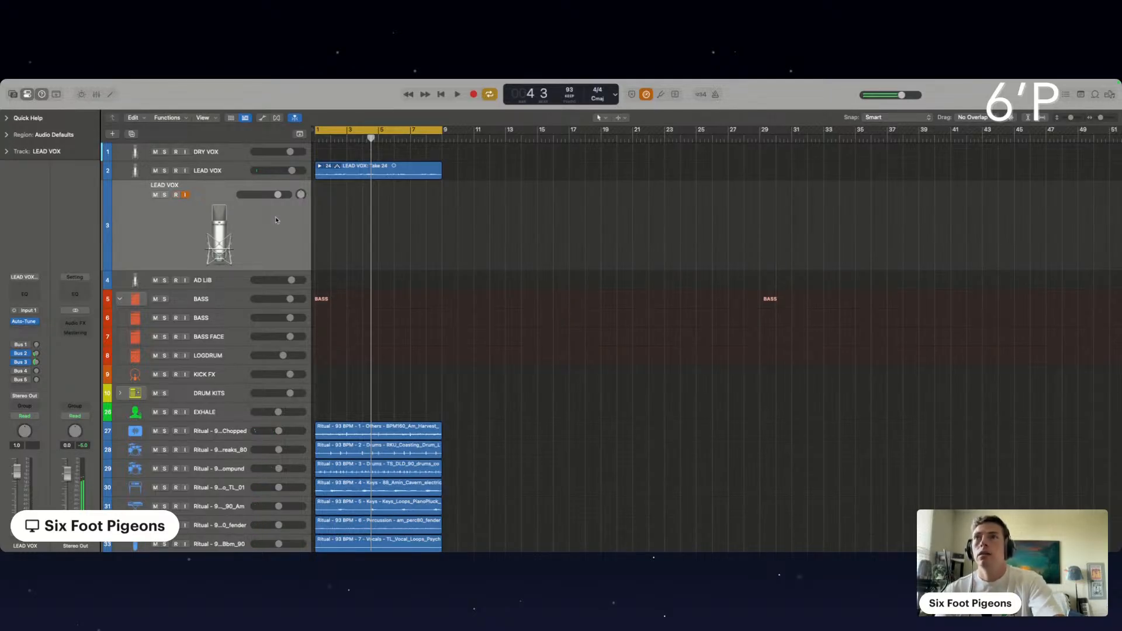
Record cycled vocal takes on the second LEAD VOX track and play them back from bar 1.
key(r)
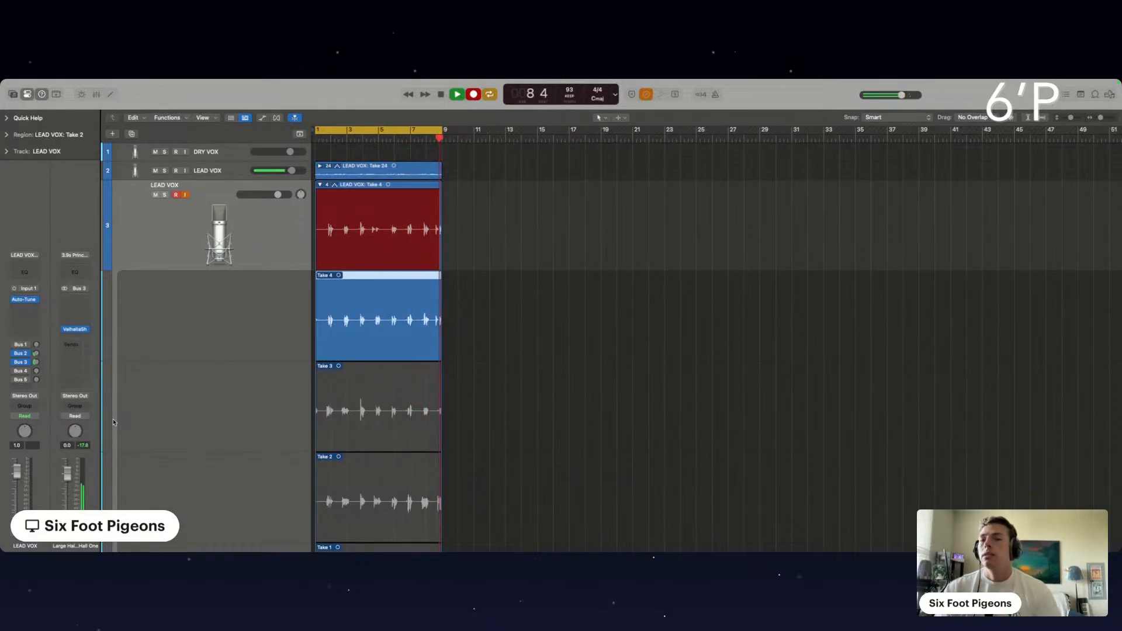
key(space)
key(space)
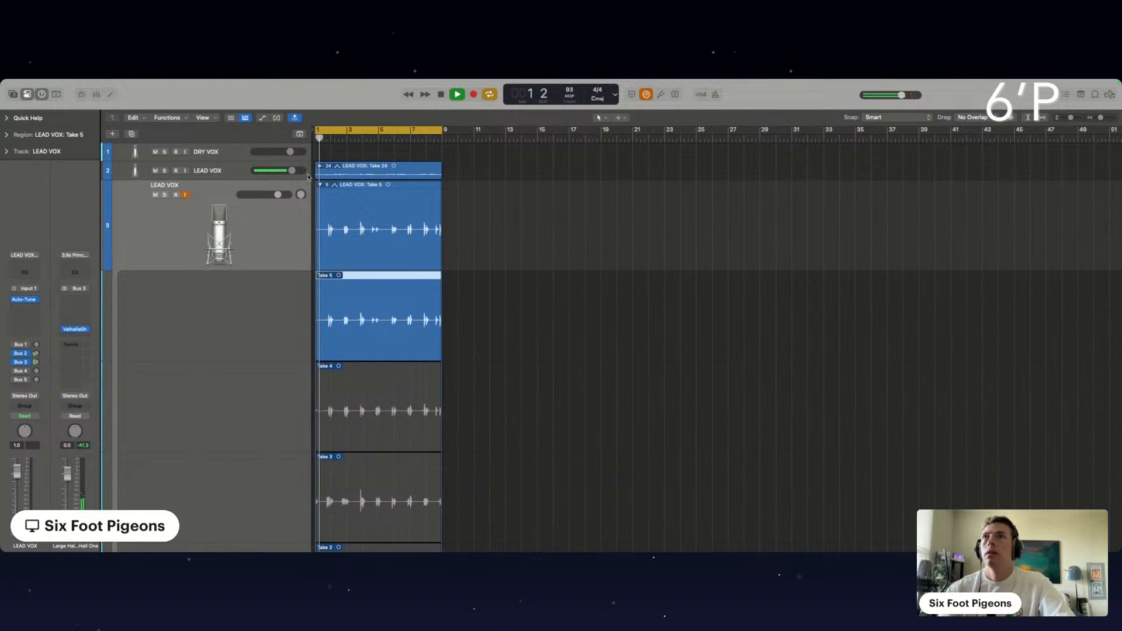
Duplicate the third LEAD VOX track as a new empty track, collapse its five-take folder, and restart playback from bar 1.
key(space)
scroll(335, 215, up, 6)
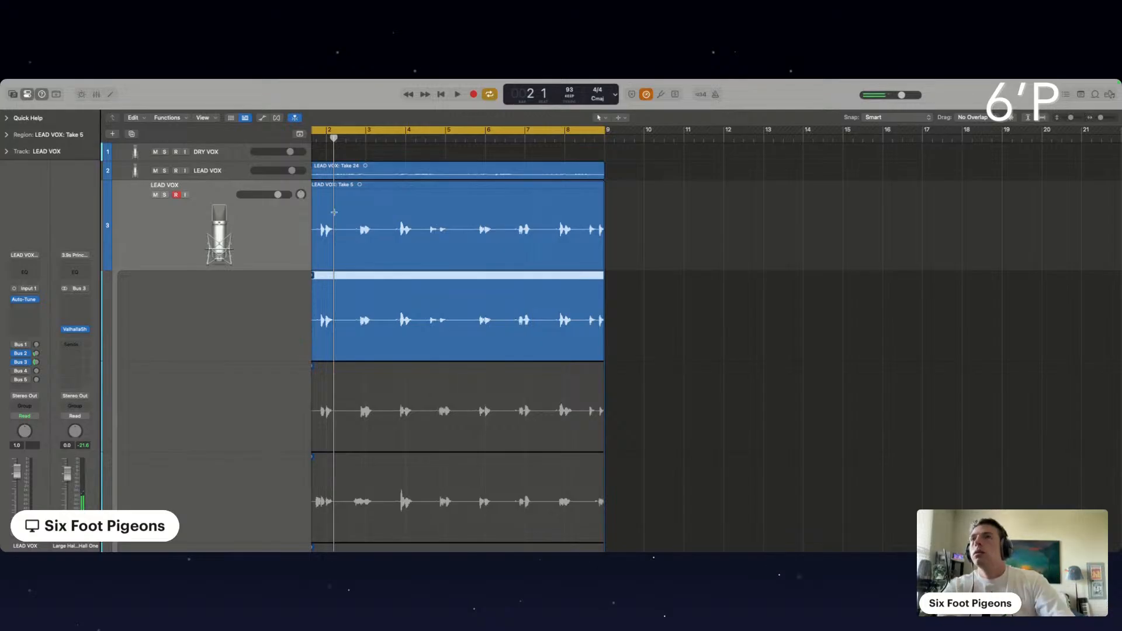
key(super+d)
scroll(360, 211, left, 2)
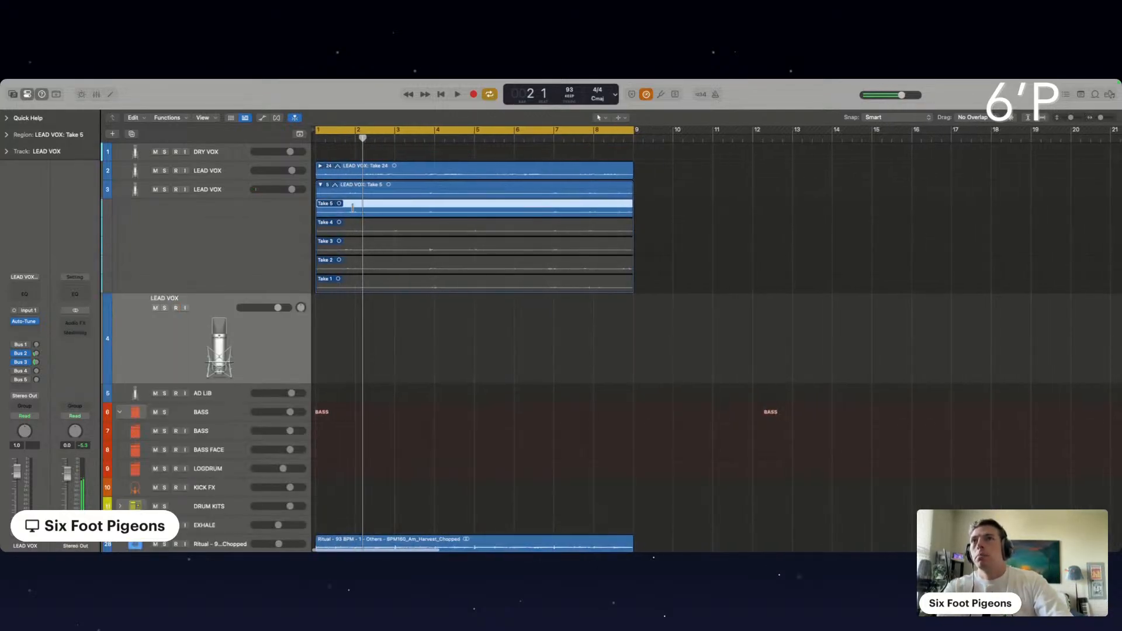
click(320, 185)
key(space)
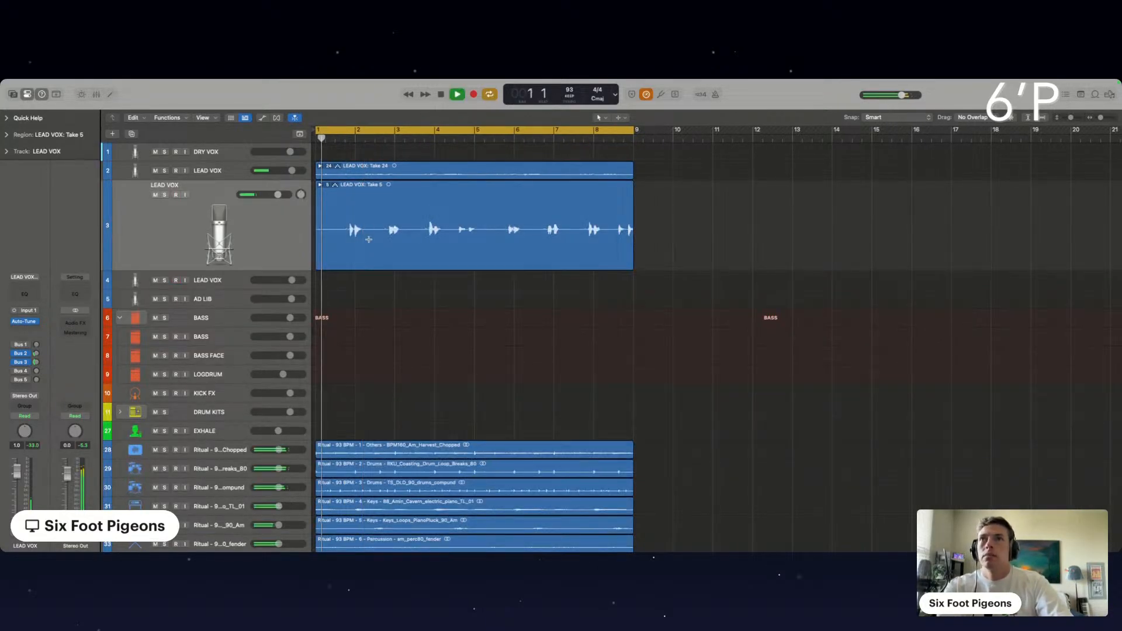
Split the third track's LEAD VOX take folder in the gaps between phrases into eight separate regions.
drag(376, 235, 313, 234)
click(355, 245)
click(416, 260)
double_click(415, 233)
double_click(449, 232)
double_click(492, 232)
double_click(533, 230)
double_click(574, 231)
double_click(610, 231)
Check the Auto-Tune EFX settings on the second track's LEAD VOX channel, then select the split LEAD VOX track 3.
click(230, 169)
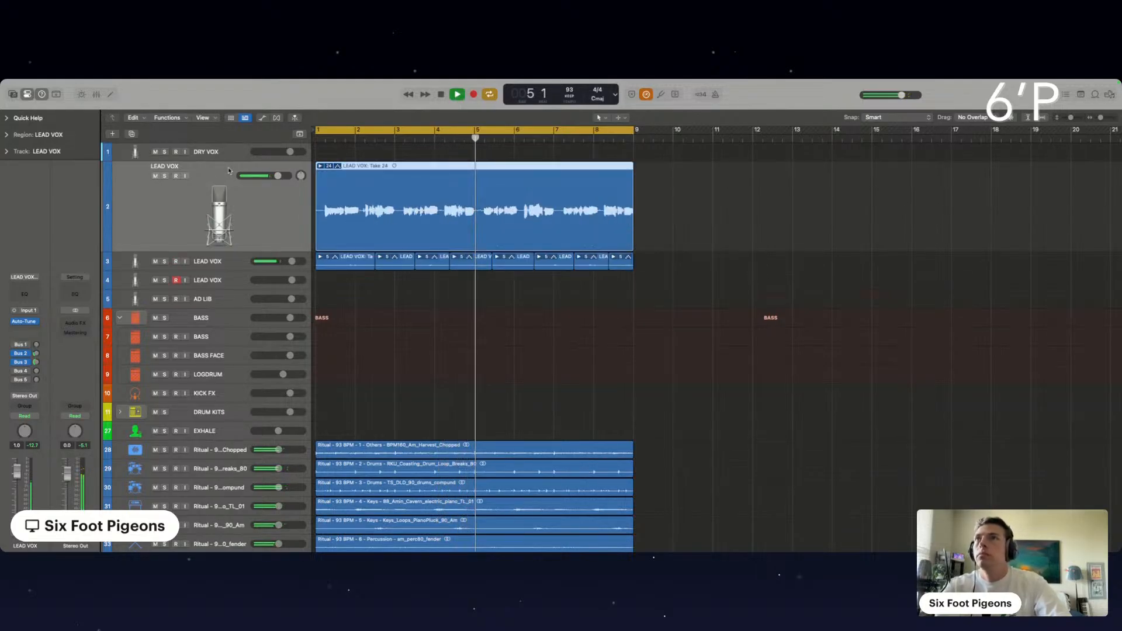
click(24, 321)
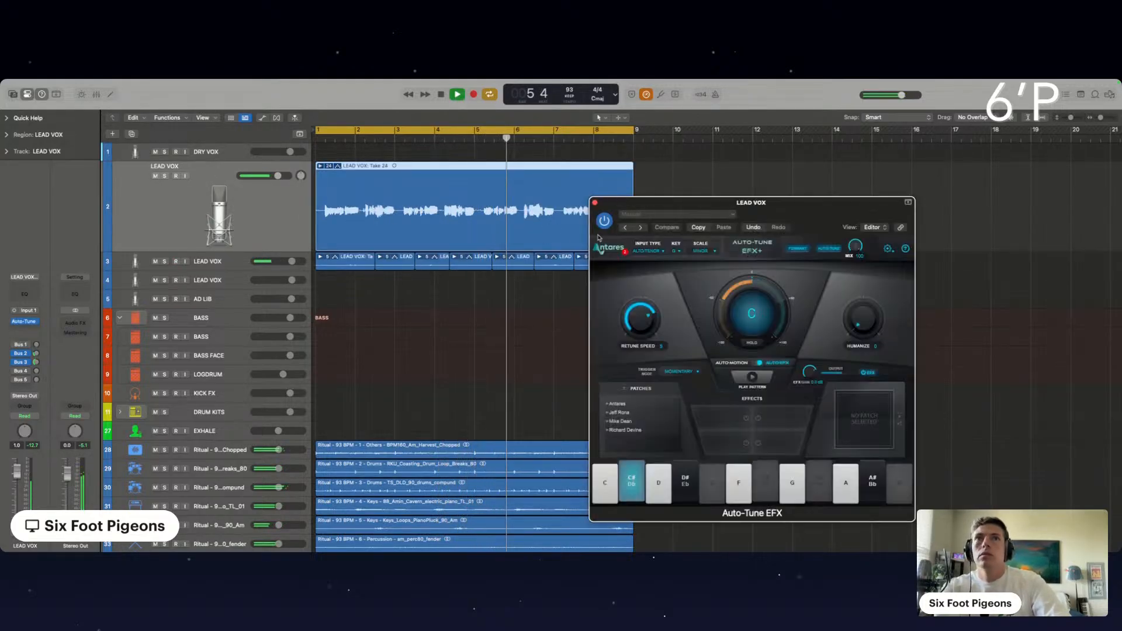
click(596, 204)
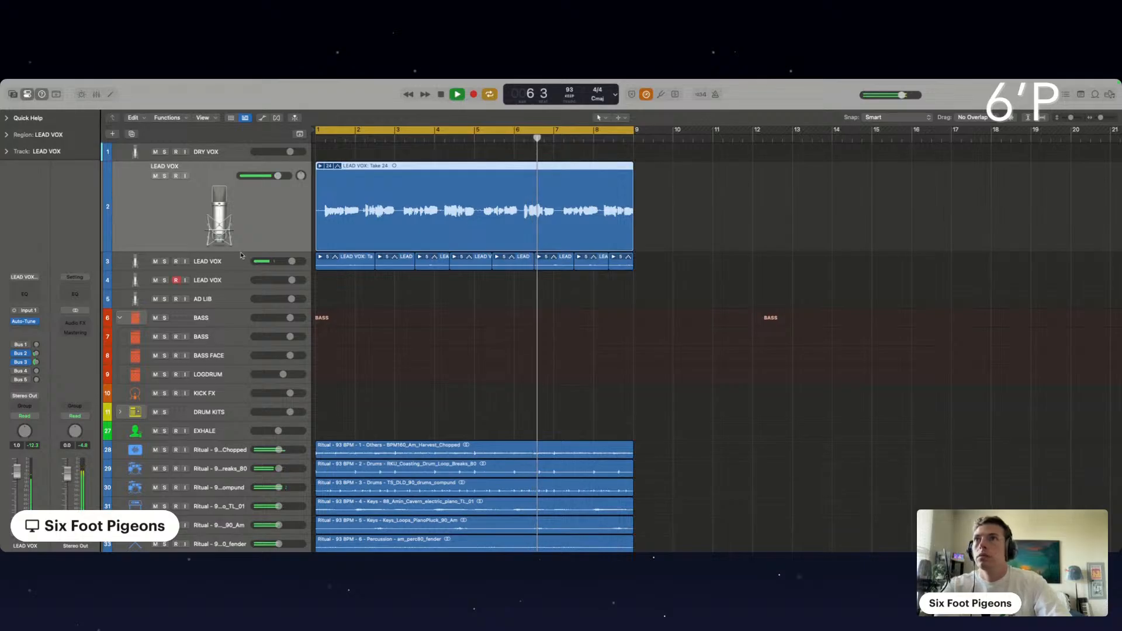
click(189, 261)
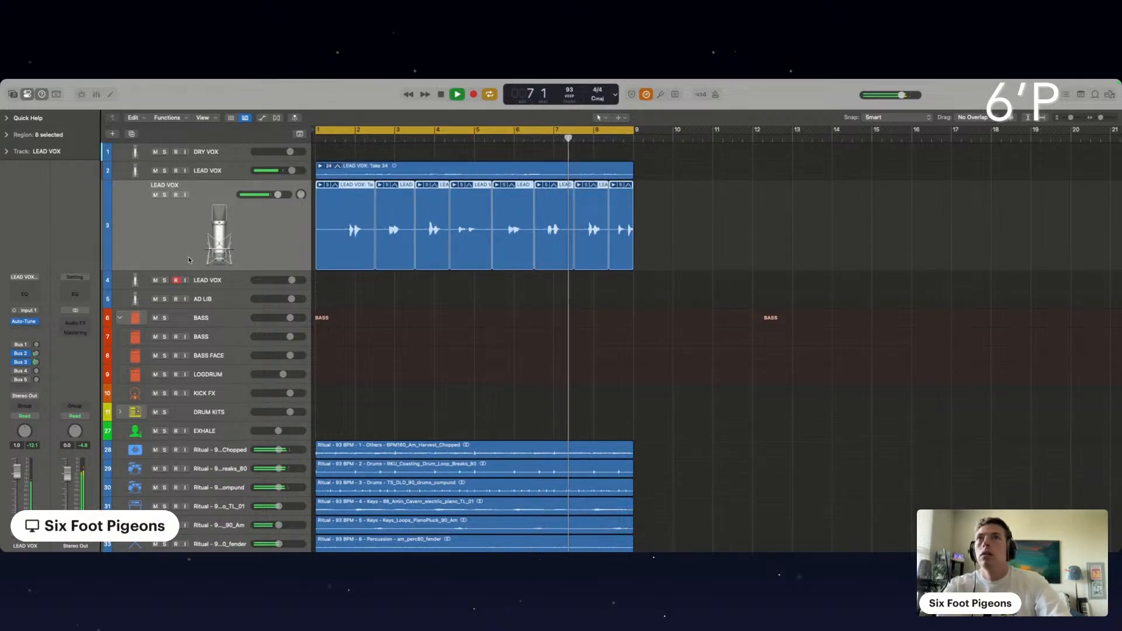
Save the project as "07.01.25 DD13 - GRAND STAND" in the 6'P | DAILY DEMOS folder on the 6'P drive.
key(super+s)
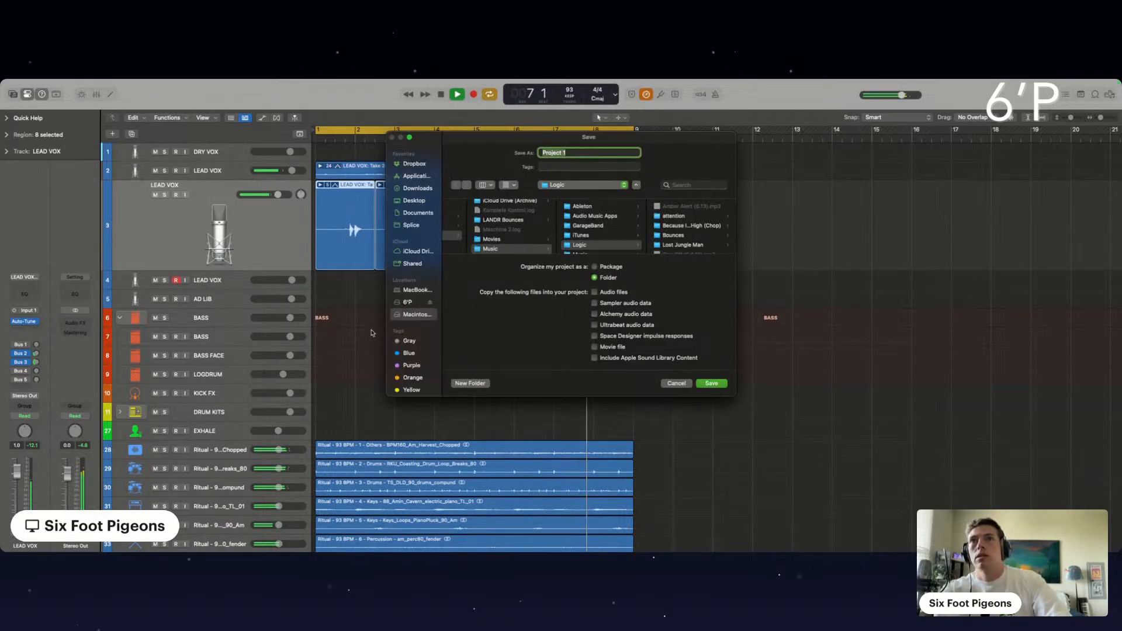
click(407, 304)
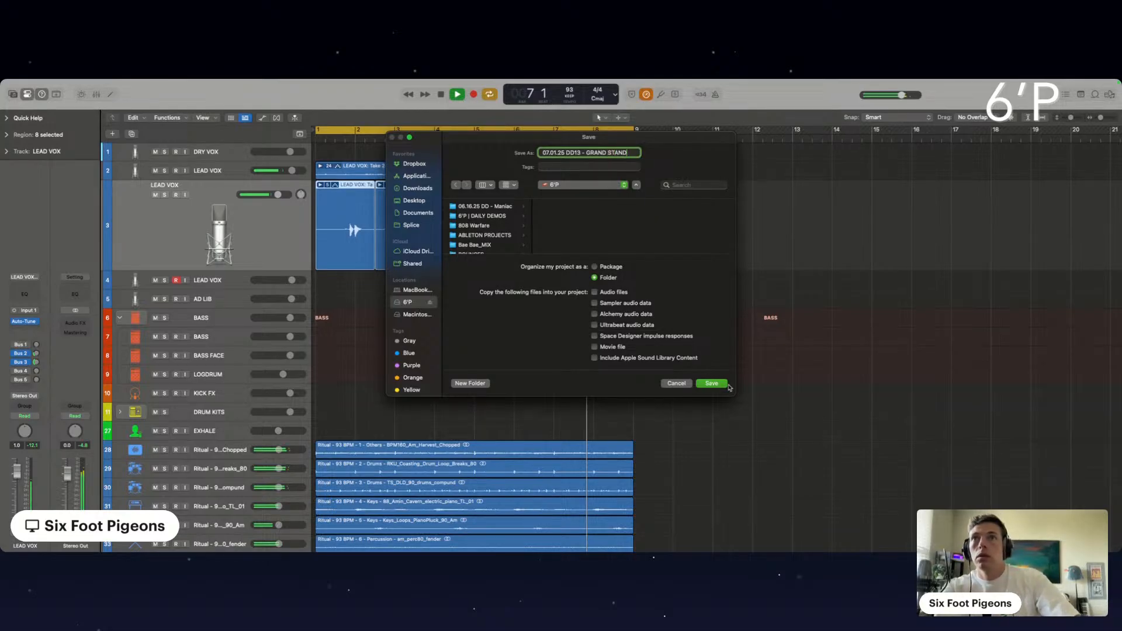
click(487, 216)
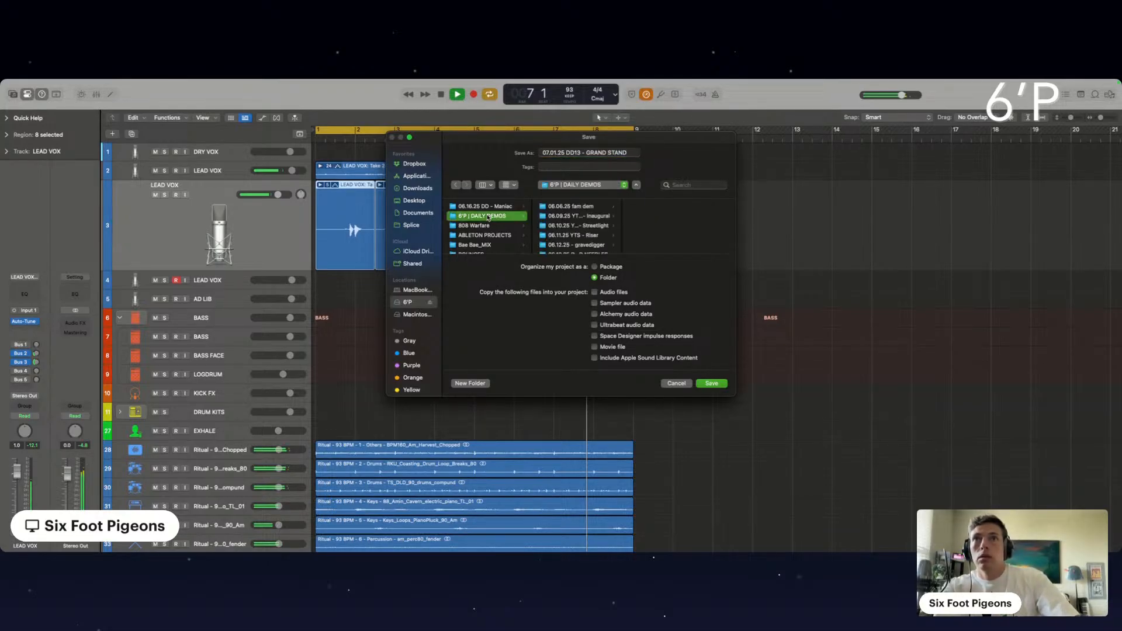
click(706, 383)
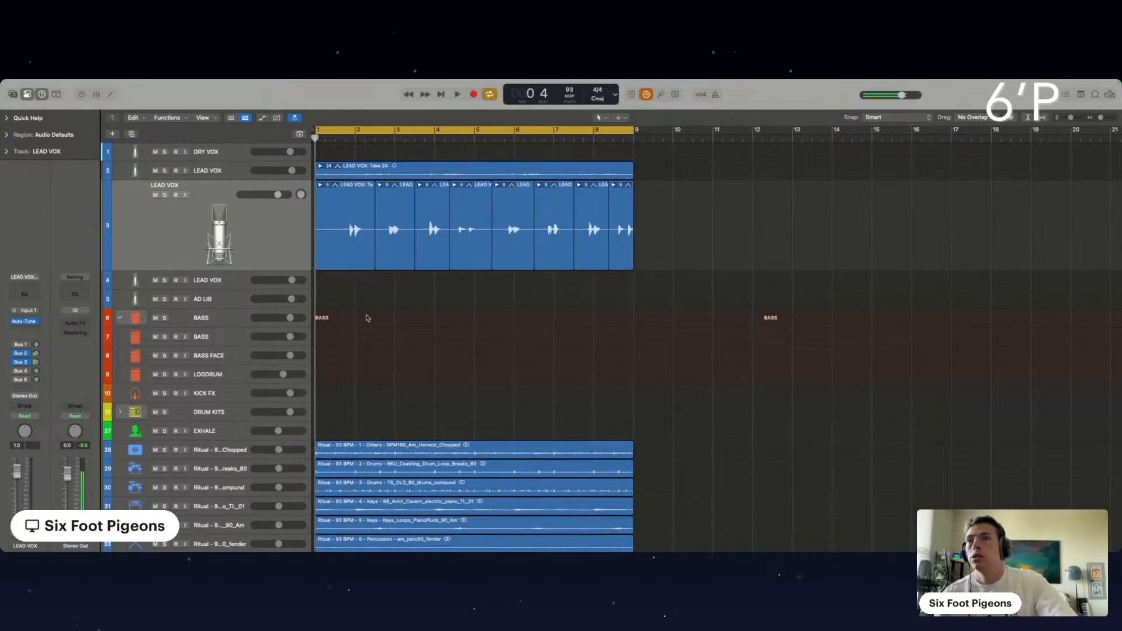
Load the Simple Radio Adlib channel strip setting on LEAD VOX track 3 during playback and check its Auto-Tune EFX settings.
key(space)
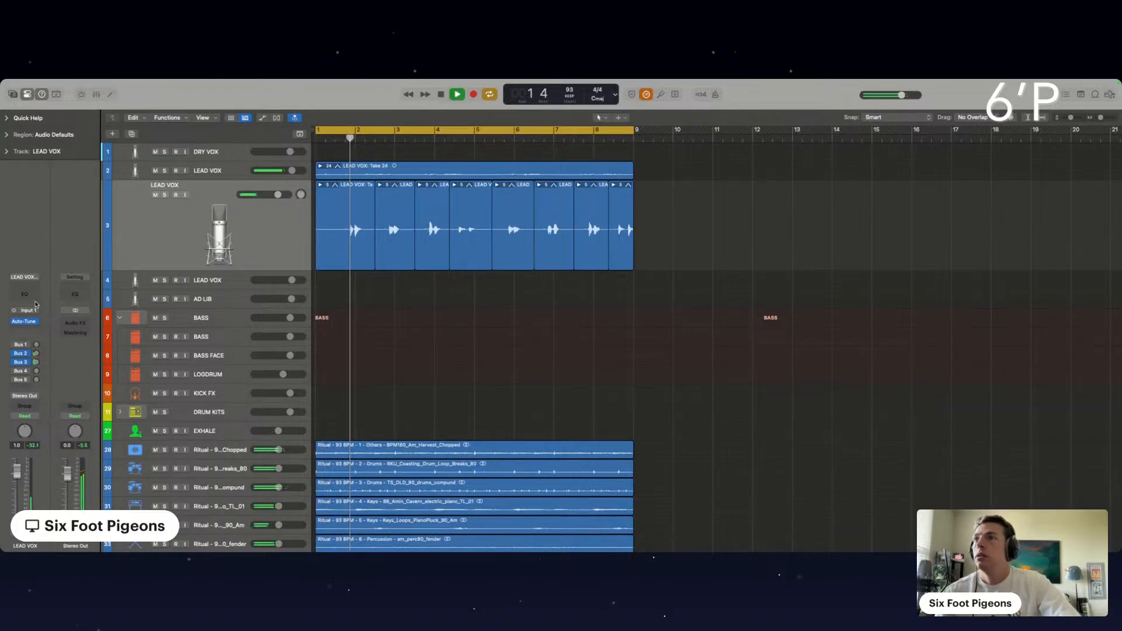
click(37, 278)
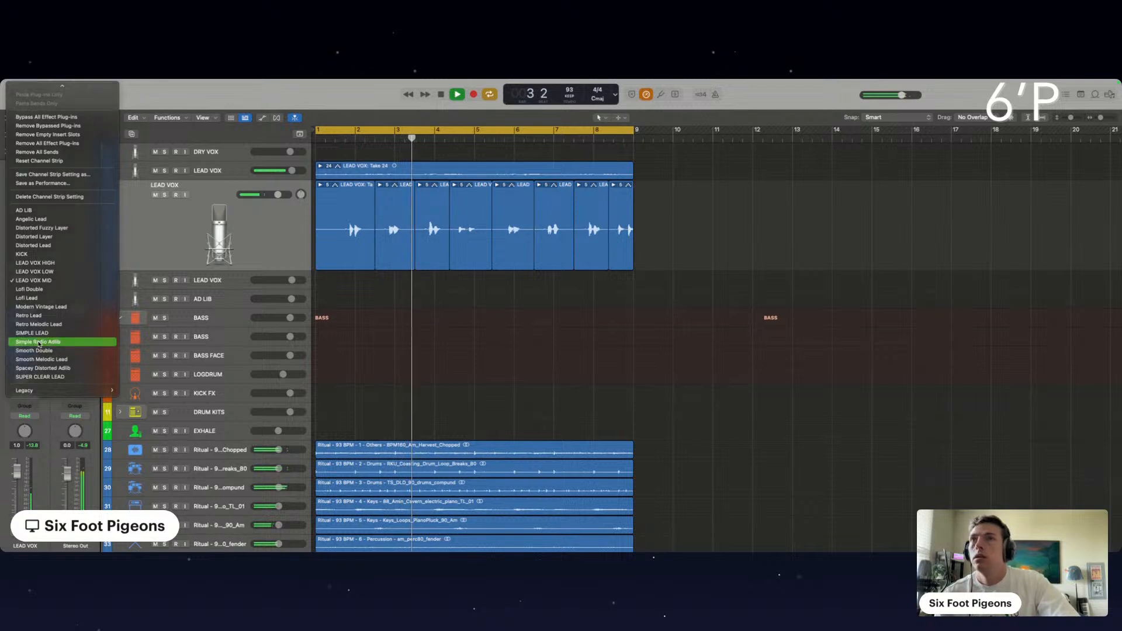
click(38, 341)
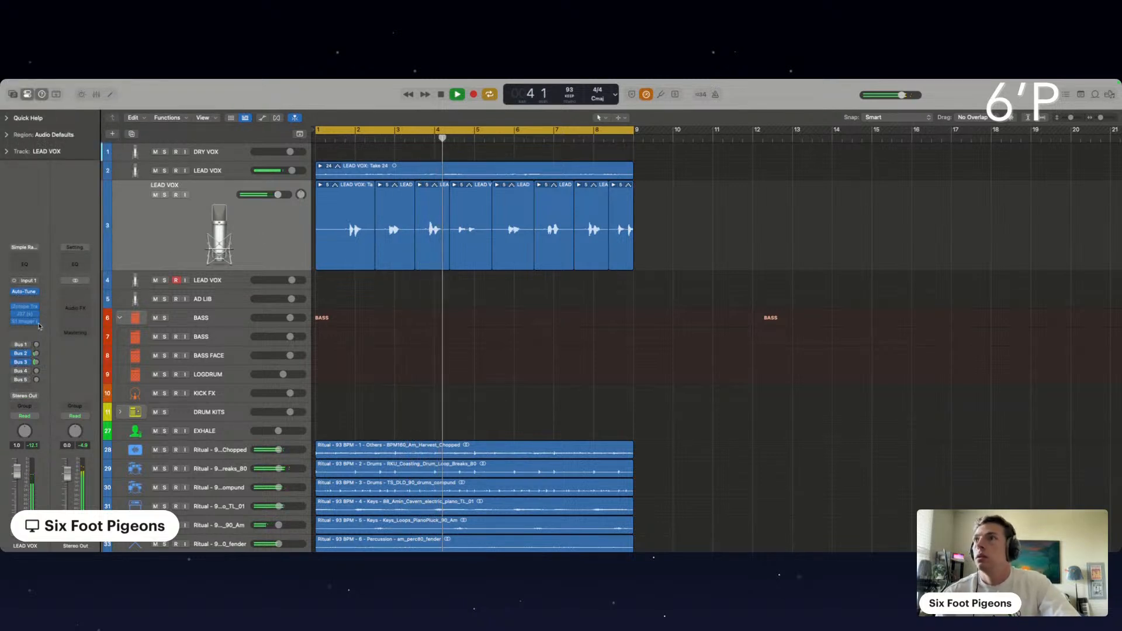
click(24, 291)
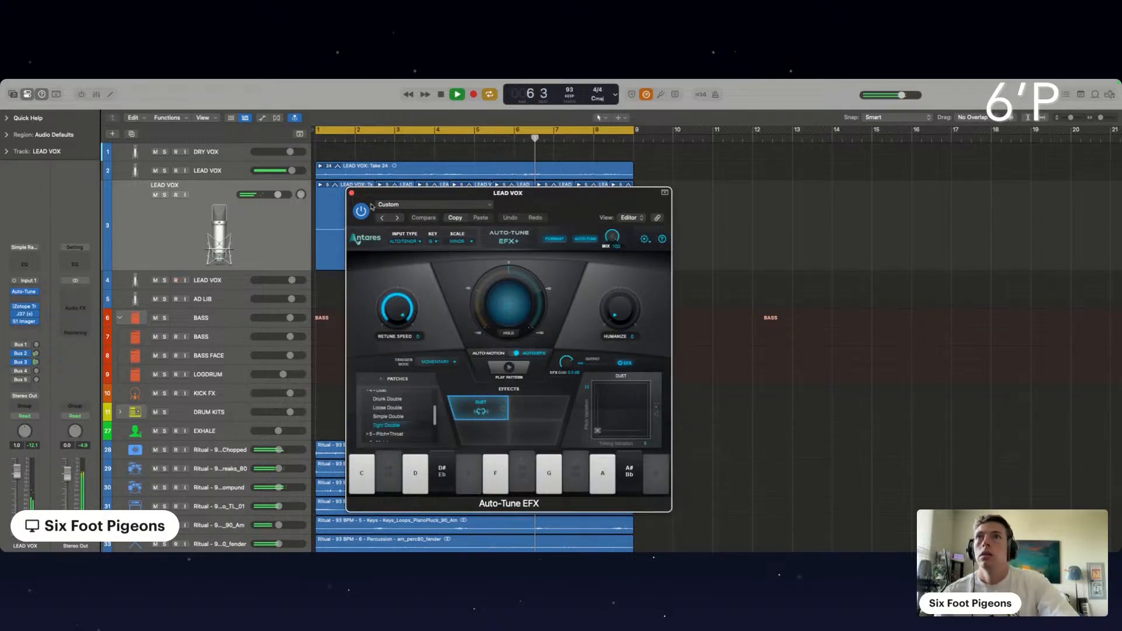
click(352, 194)
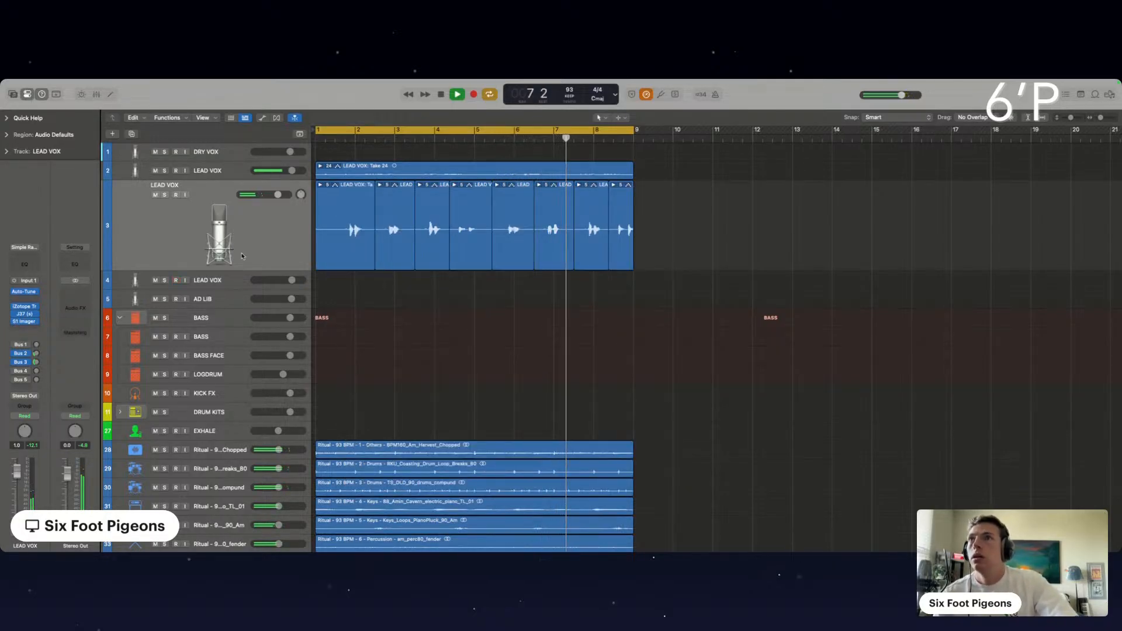
Raise LEAD VOX track 3 to 4.2 dB and insert a Gain plug-in after the S1 Imager.
drag(278, 195, 284, 194)
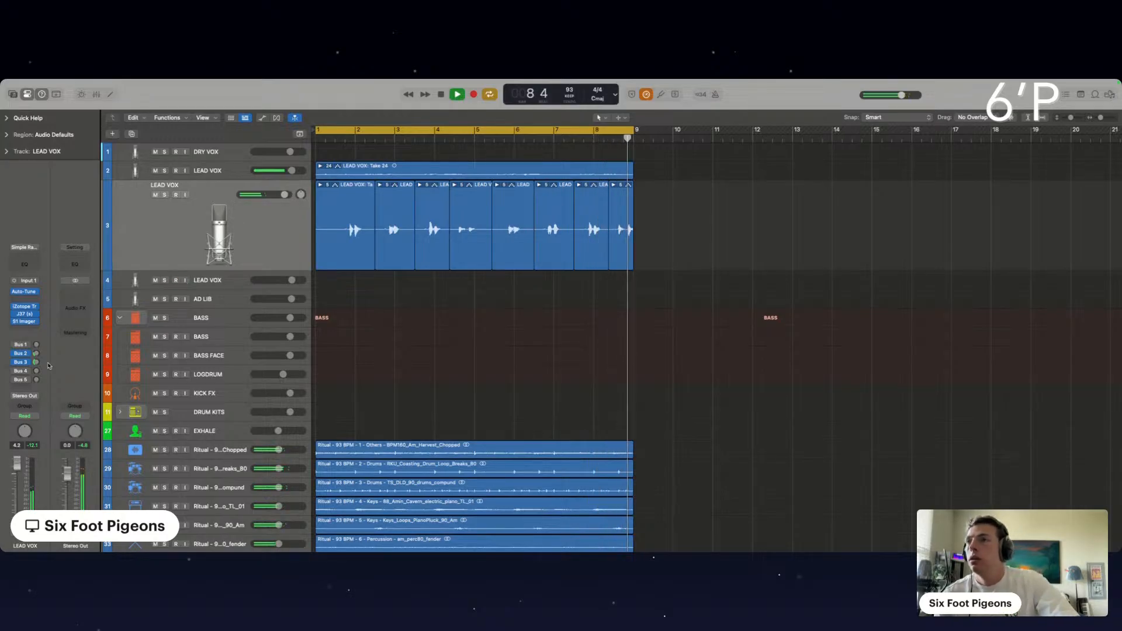
click(25, 329)
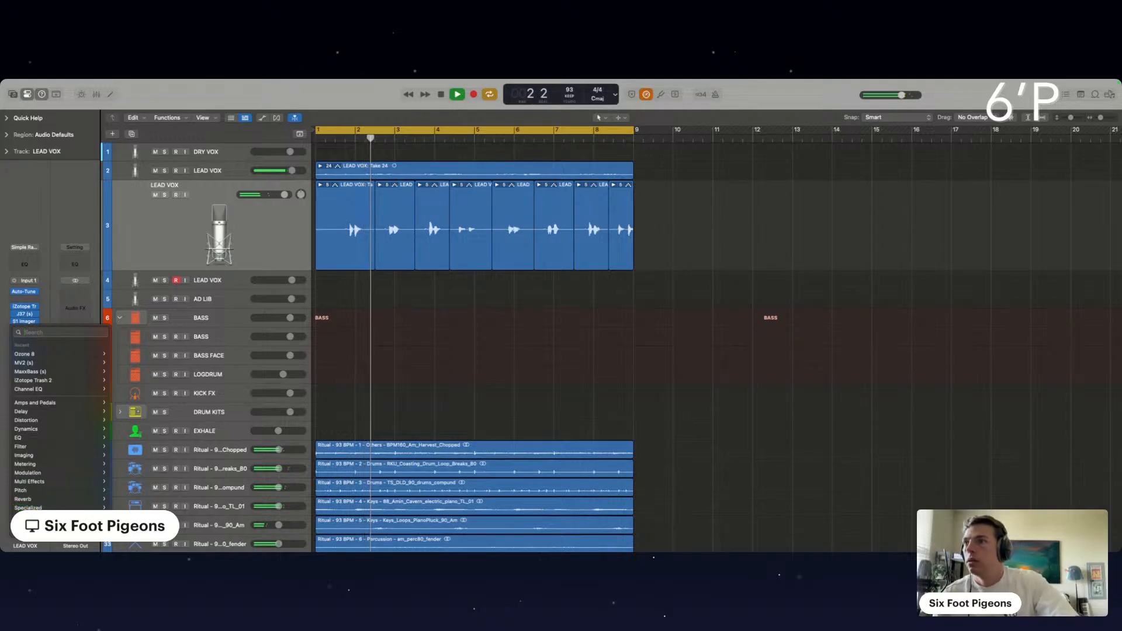
click(125, 525)
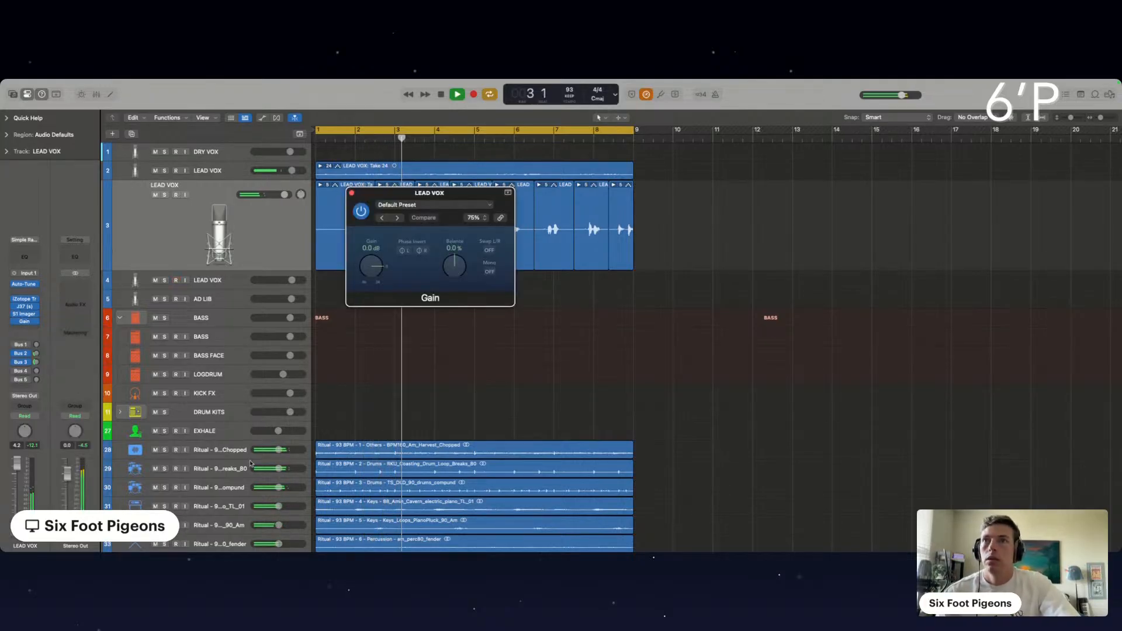
drag(370, 279, 399, 276)
click(352, 193)
Try moving every second vocal region from track 3 down to the empty LEAD VOX track 4.
drag(466, 260, 466, 283)
drag(559, 271, 559, 285)
drag(621, 266, 622, 287)
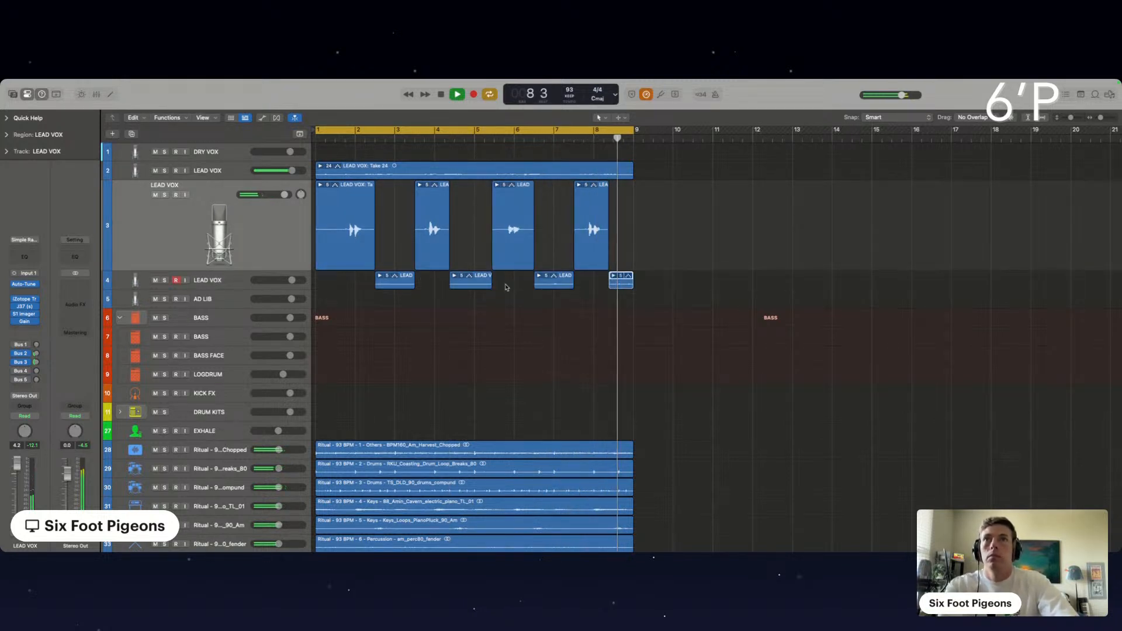
Enlarge the tracks, select the four regions on track 4, and move them back up to track 3.
key(super+Down)
key(super+Down)
key(super+Down)
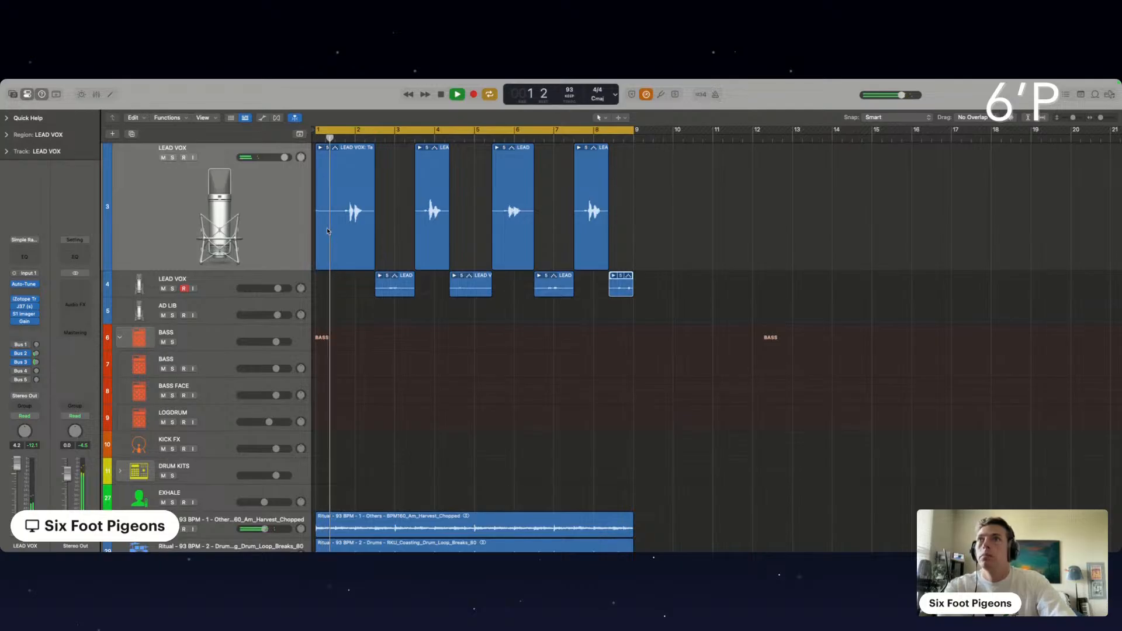
scroll(351, 293, up, 2)
drag(336, 337, 621, 344)
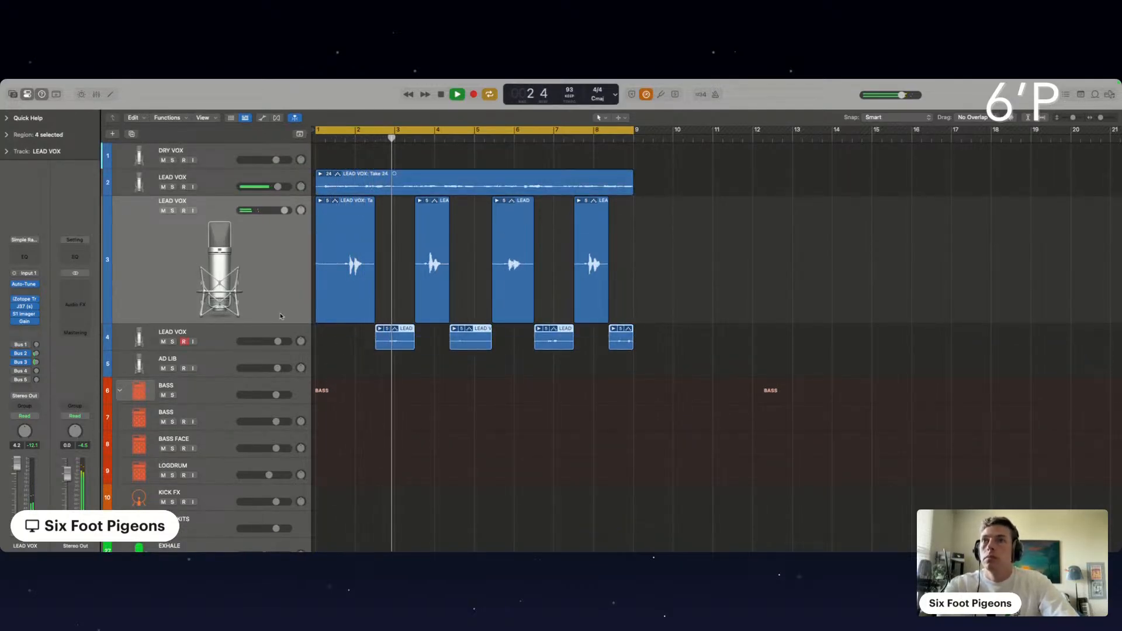
drag(402, 337, 403, 309)
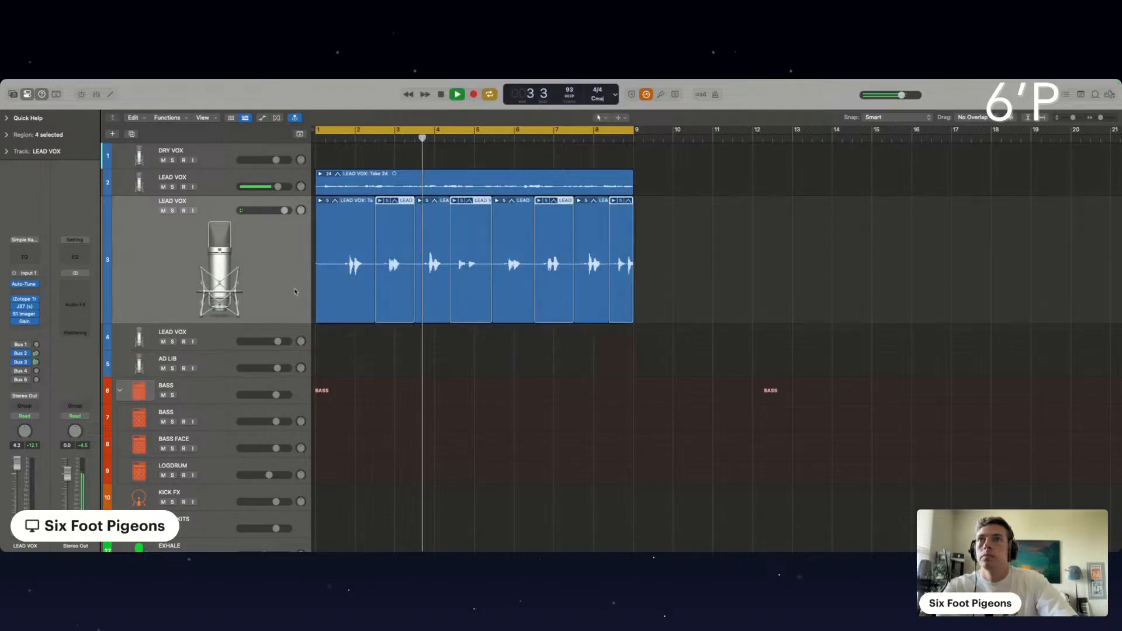
Duplicate LEAD VOX track 3 with its channel settings and move alternating vocal regions down to the duplicate.
click(294, 289)
key(super+d)
drag(394, 211, 396, 328)
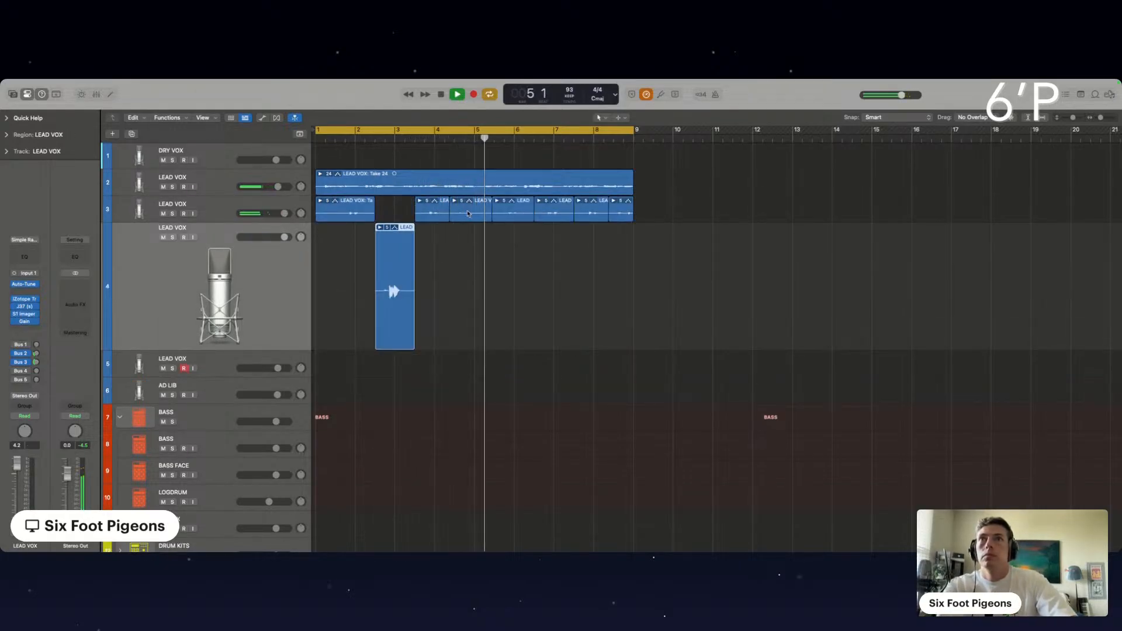
key(super+Right)
key(super+Right)
drag(631, 217, 631, 273)
drag(733, 212, 732, 266)
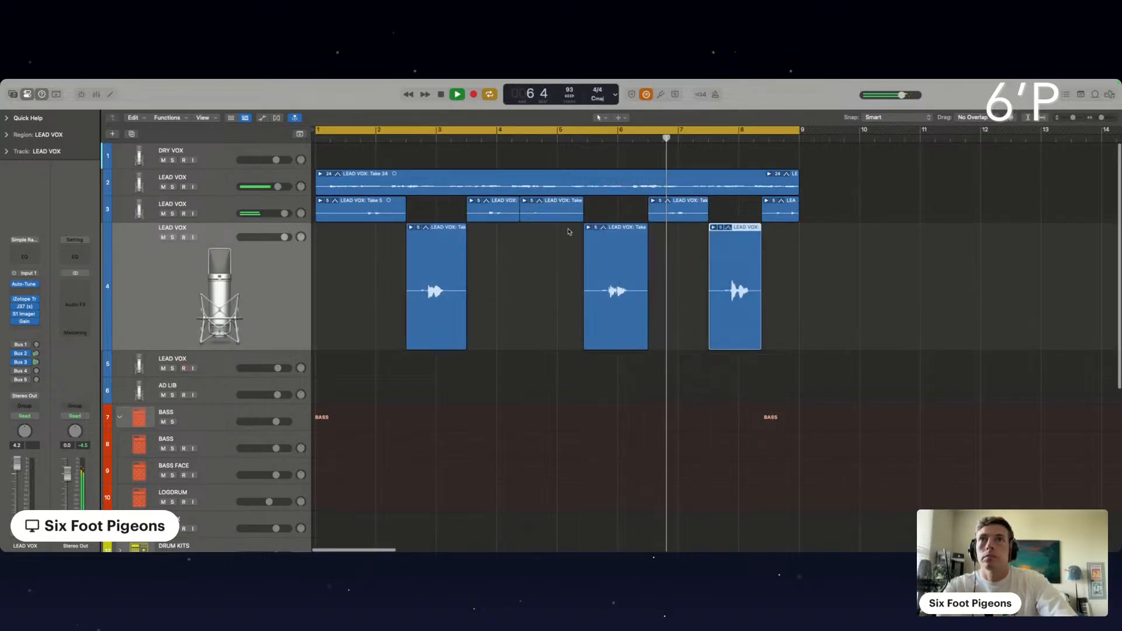
Split two more vocal regions, arrange the phrases alternately across LEAD VOX tracks 3 and 4, and pan track 4 off centre.
key(super+Down)
key(super+Down)
key(super+Down)
key(super+Down)
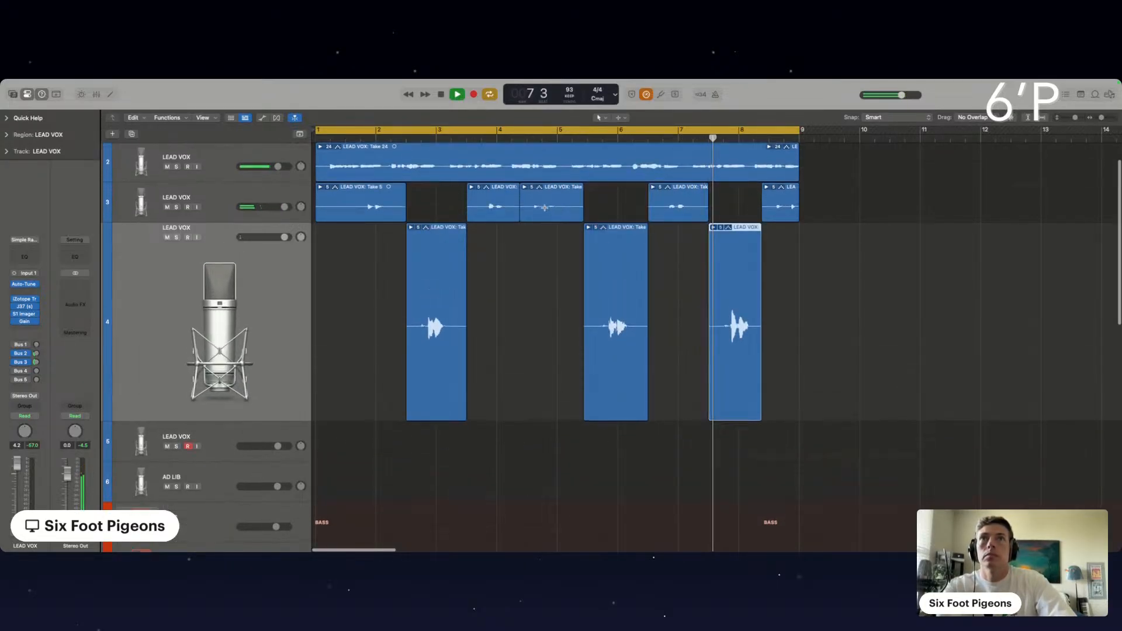
super+double_click(546, 211)
drag(566, 209, 793, 263)
super+double_click(788, 214)
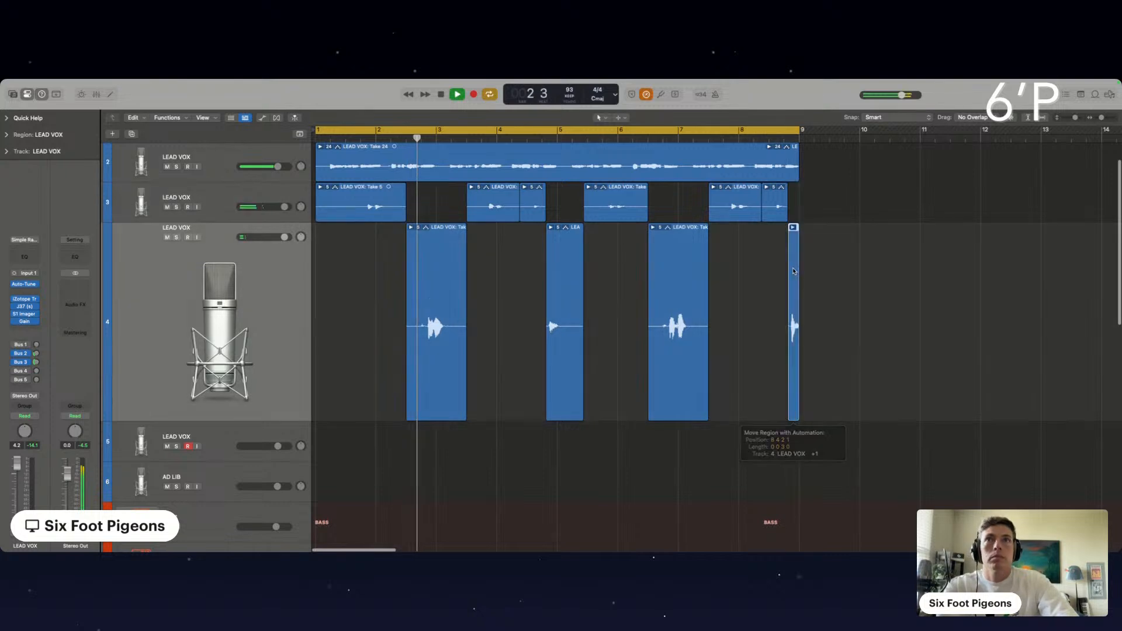
mouse_move(301, 237)
mouse_down()
mouse_move(301, 219)
mouse_move(301, 238)
mouse_up()
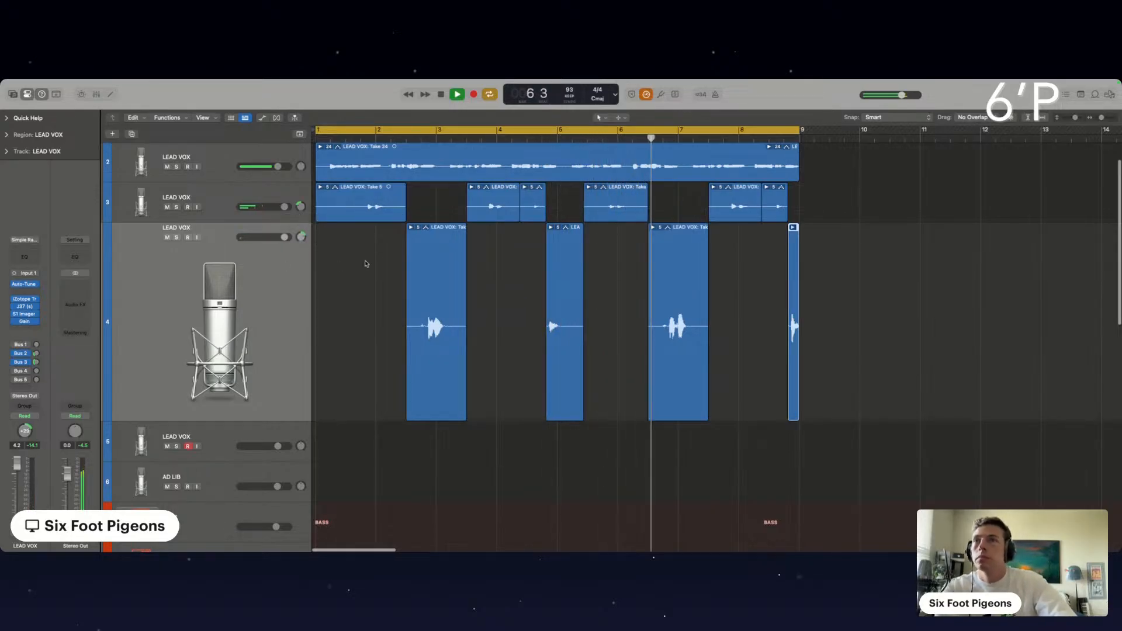
Record cycled vocal takes on the empty LEAD VOX track 5, starting from bar 1.
click(218, 436)
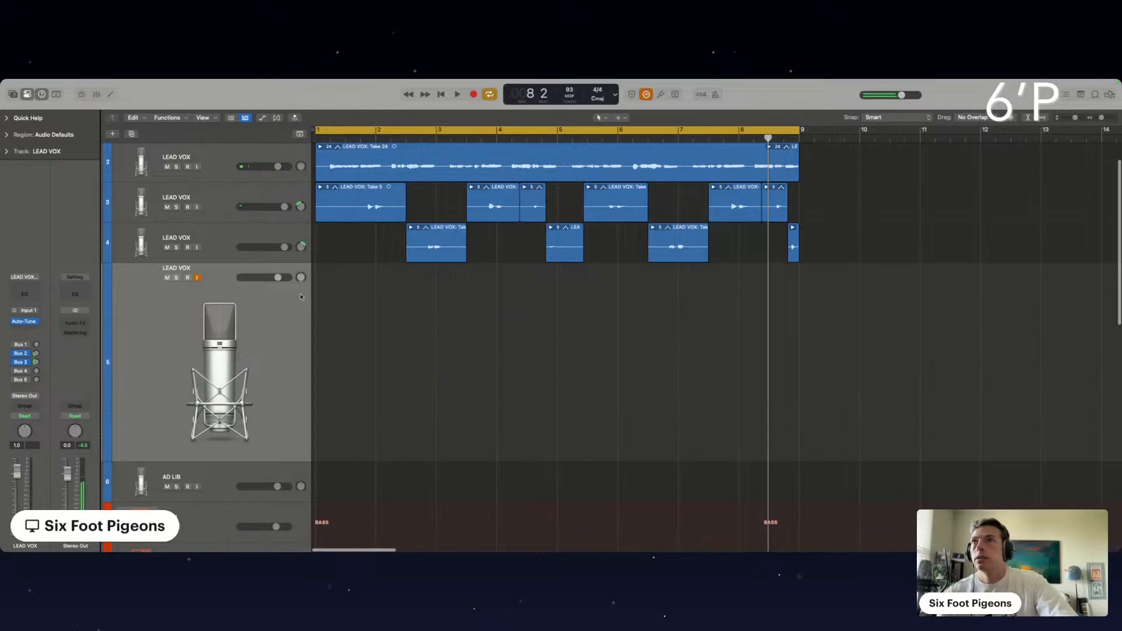
scroll(300, 296, down, 2)
key(r)
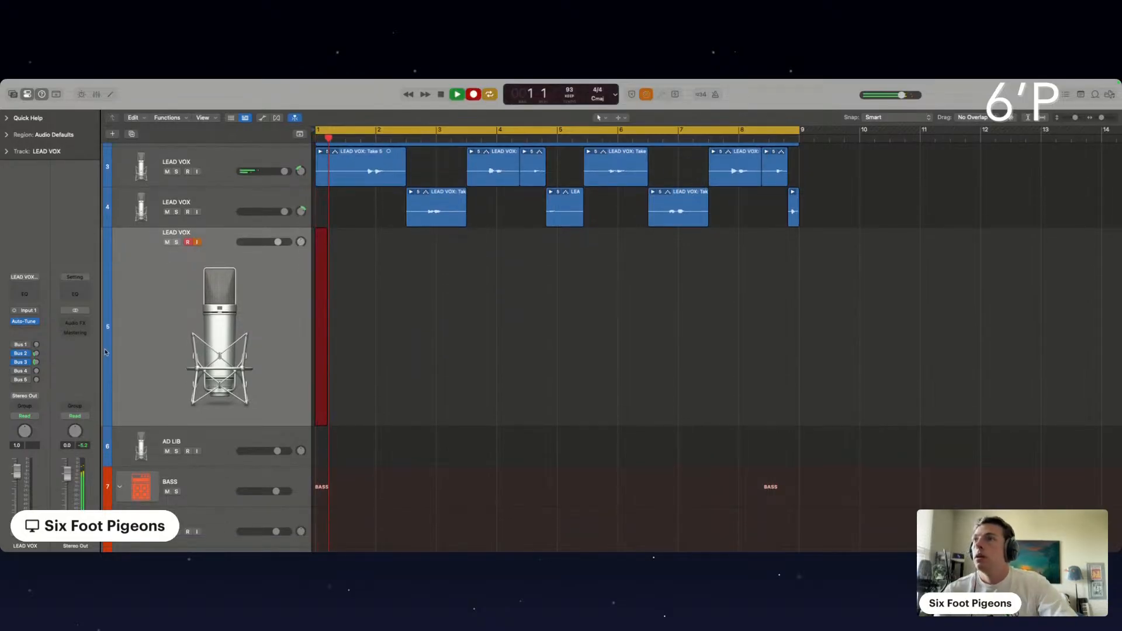
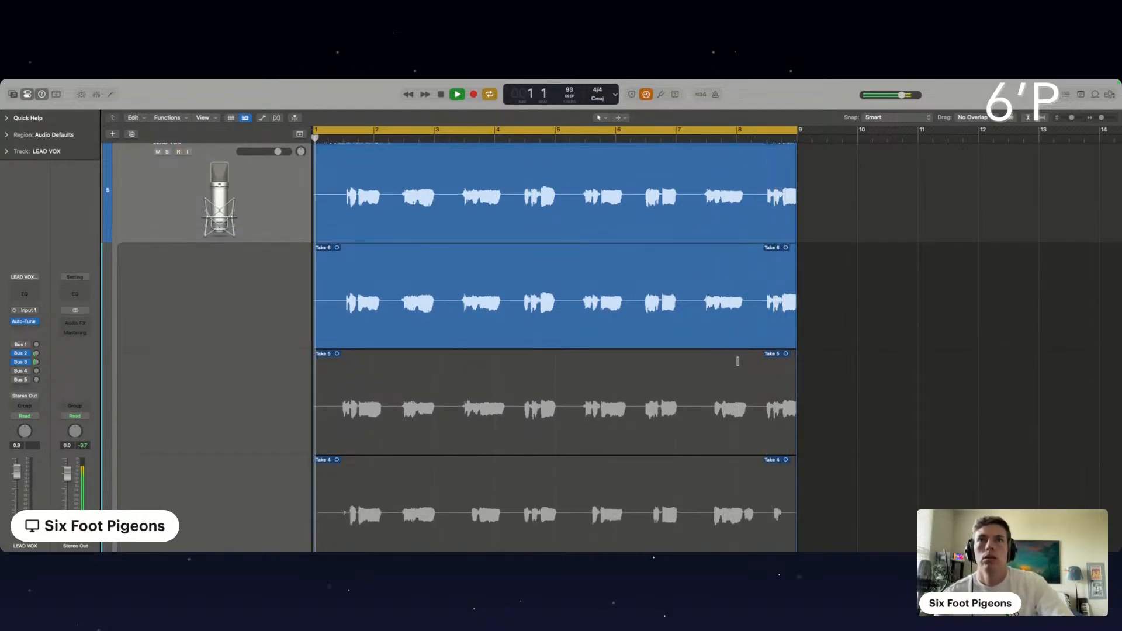
On LEAD VOX track 5, comp in the opening phrase from Take 5 and the phrase around bar 4 from Take 4.
scroll(397, 261, up, 3)
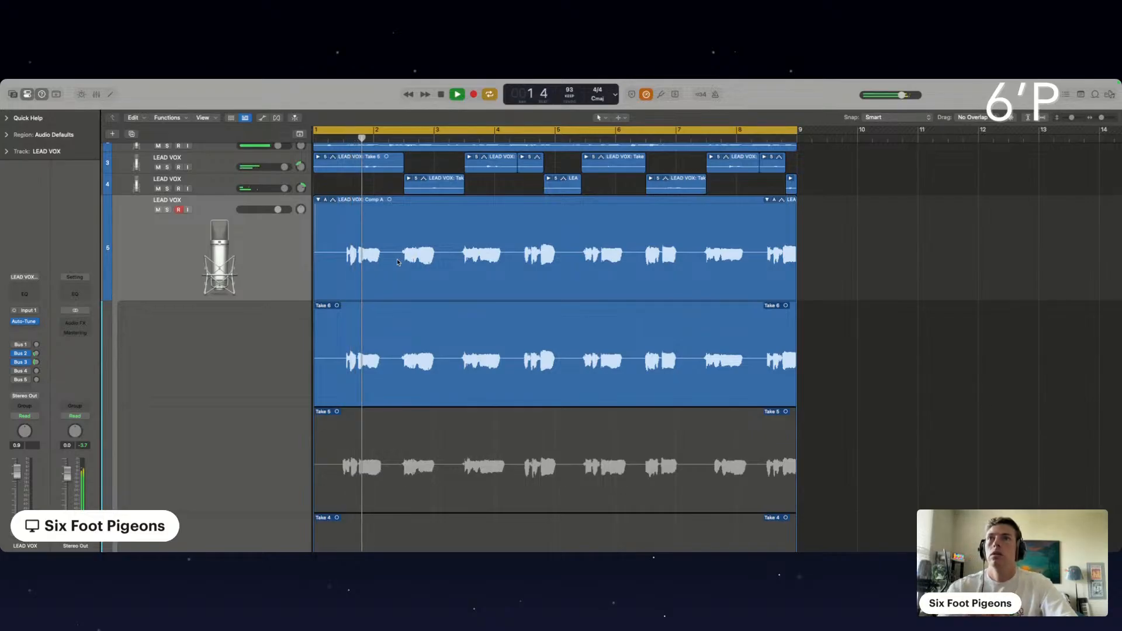
drag(392, 468, 276, 467)
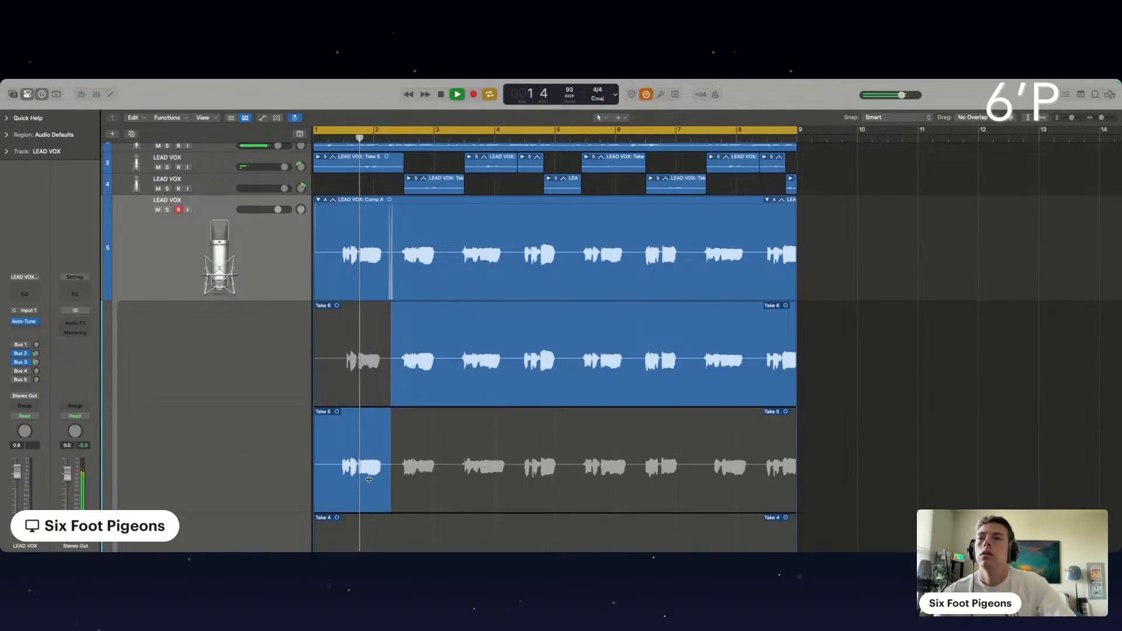
scroll(307, 255, down, 1)
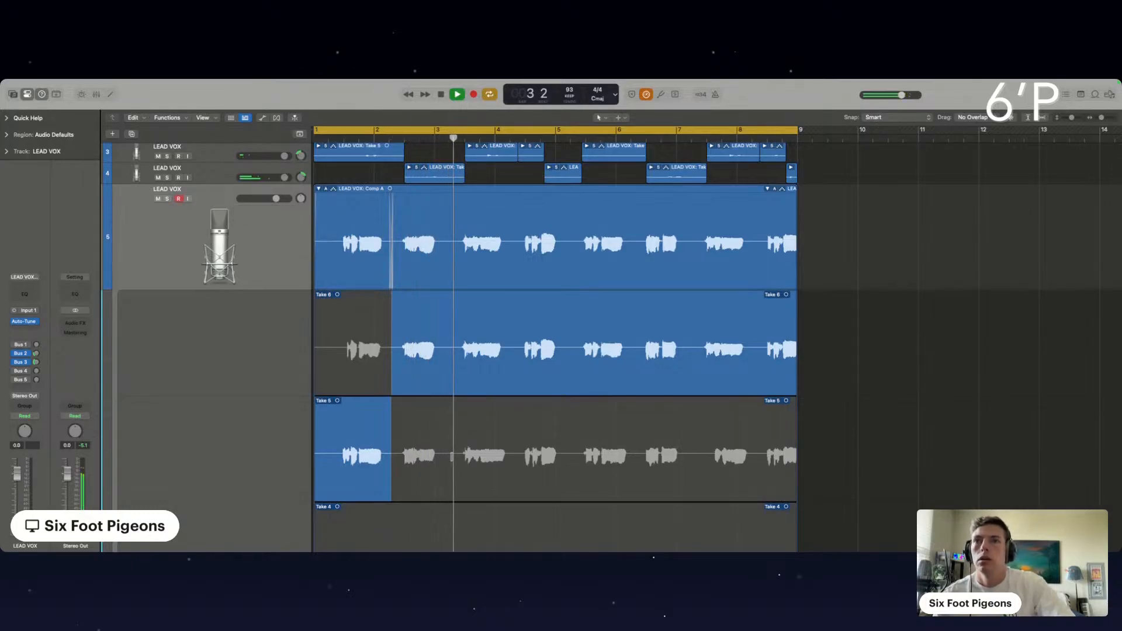
scroll(455, 462, down, 6)
scroll(451, 457, up, 2)
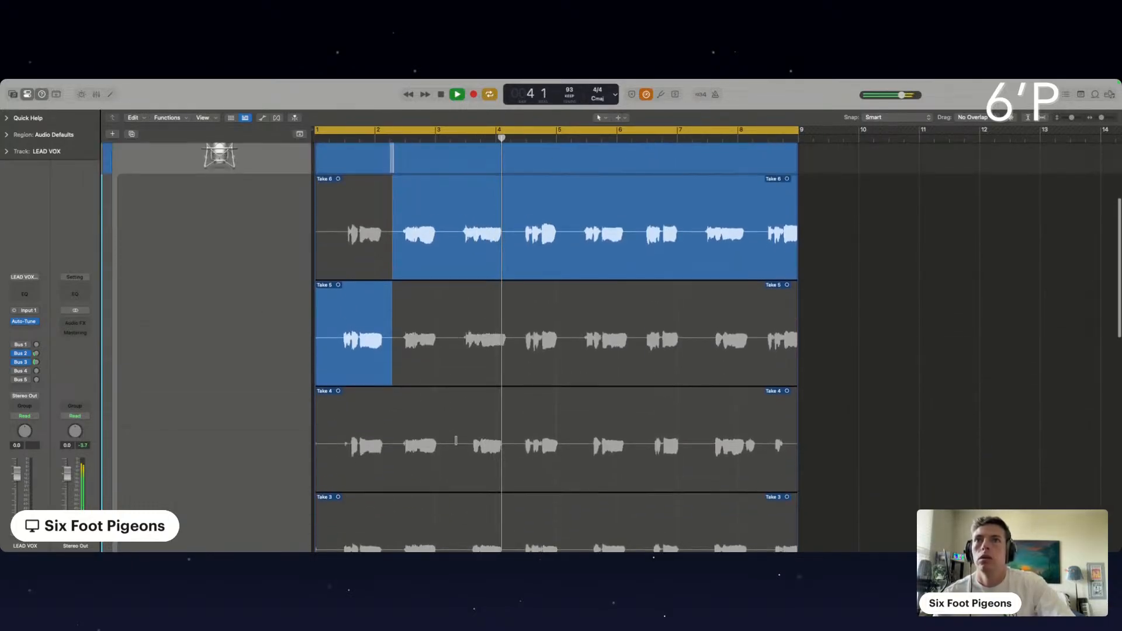
drag(463, 447, 514, 447)
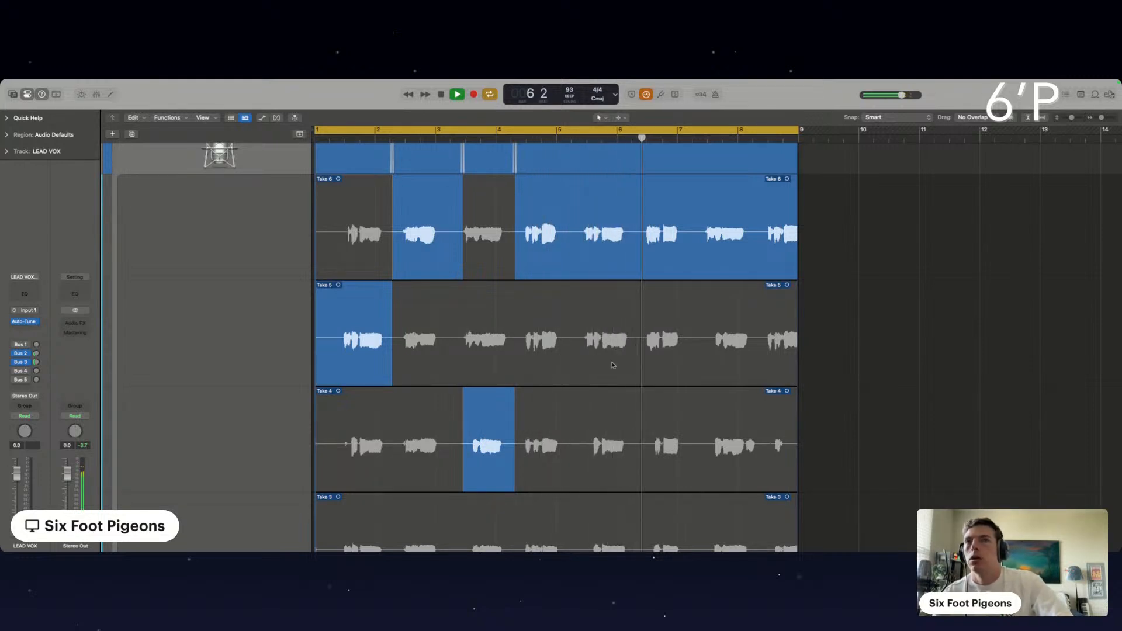
Lower LEAD VOX track 5's volume to -2.3 dB and comp in Take 4 for the phrase around bar 6.
scroll(814, 283, up, 2)
scroll(299, 249, up, 4)
scroll(606, 472, down, 2)
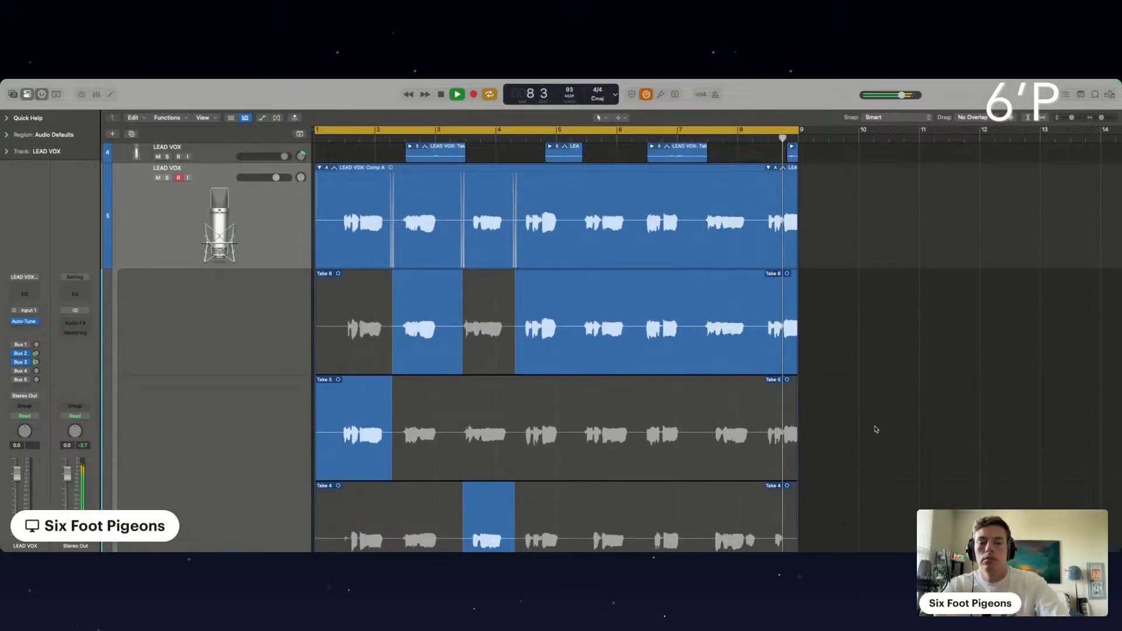
key(super+Up)
key(super+Up)
key(super+Up)
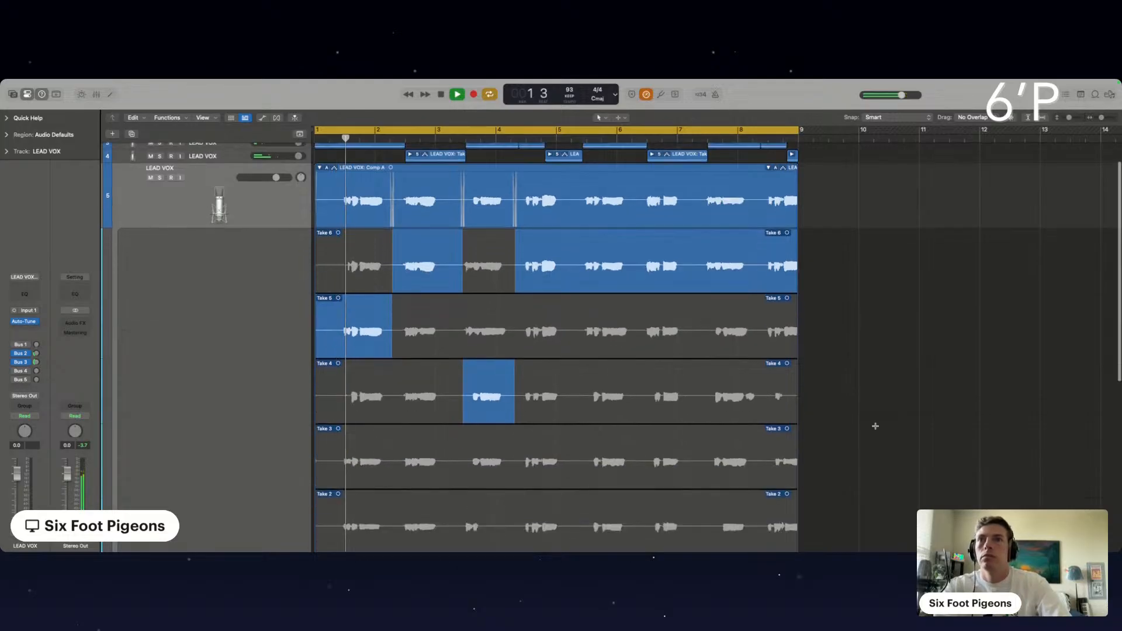
scroll(292, 310, up, 2)
key(super+Right)
key(super+Right)
key(super+Right)
key(super+Right)
key(super+Right)
drag(276, 203, 266, 204)
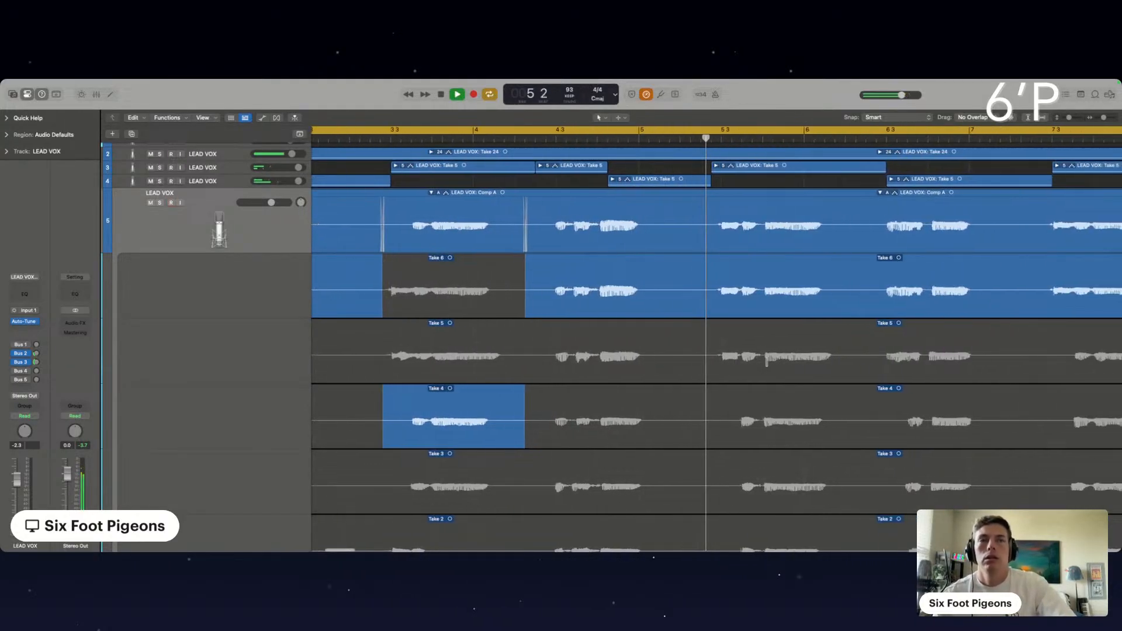
drag(685, 417, 809, 417)
click(671, 137)
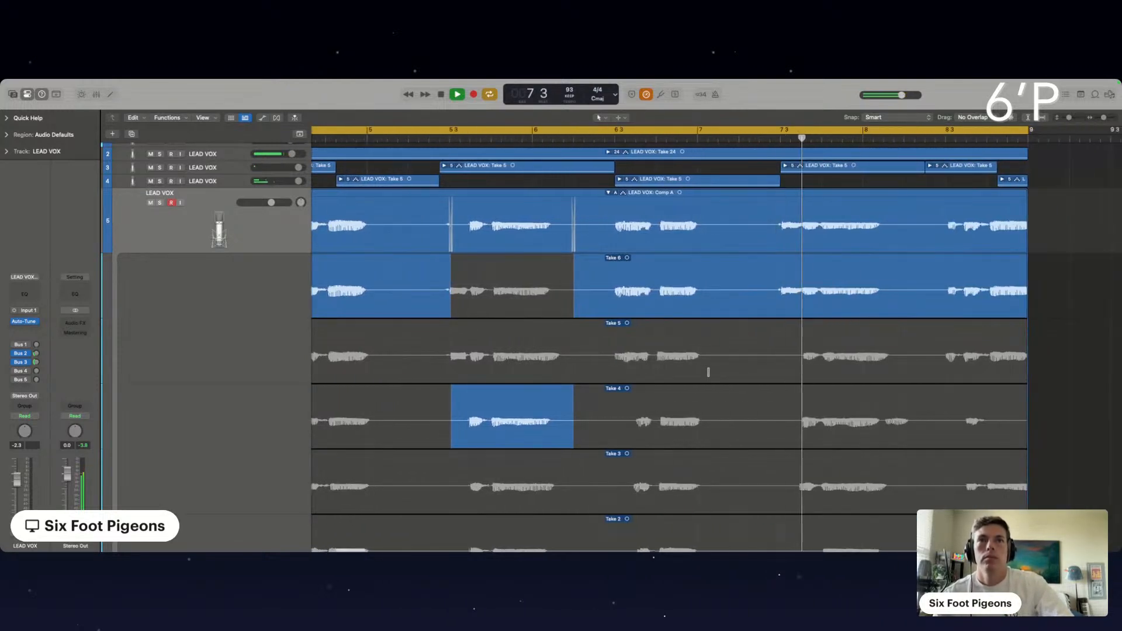
Try all and then part of the Take 5 phrase around bar 8 in the comp, returning to Take 6 each time.
scroll(709, 372, down, 2)
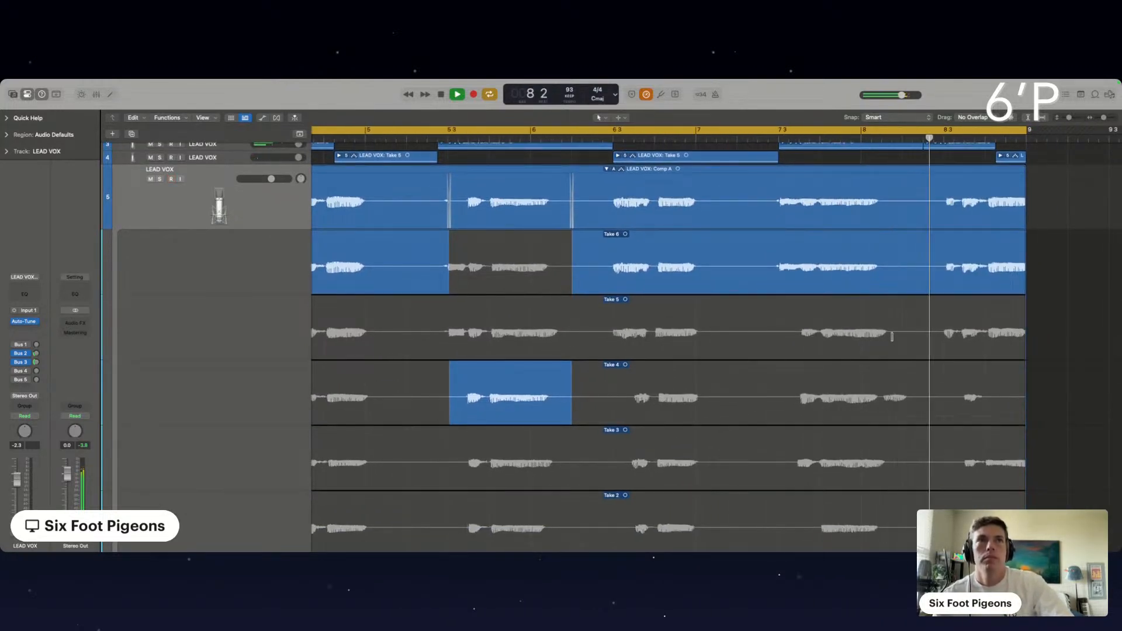
drag(906, 335, 768, 334)
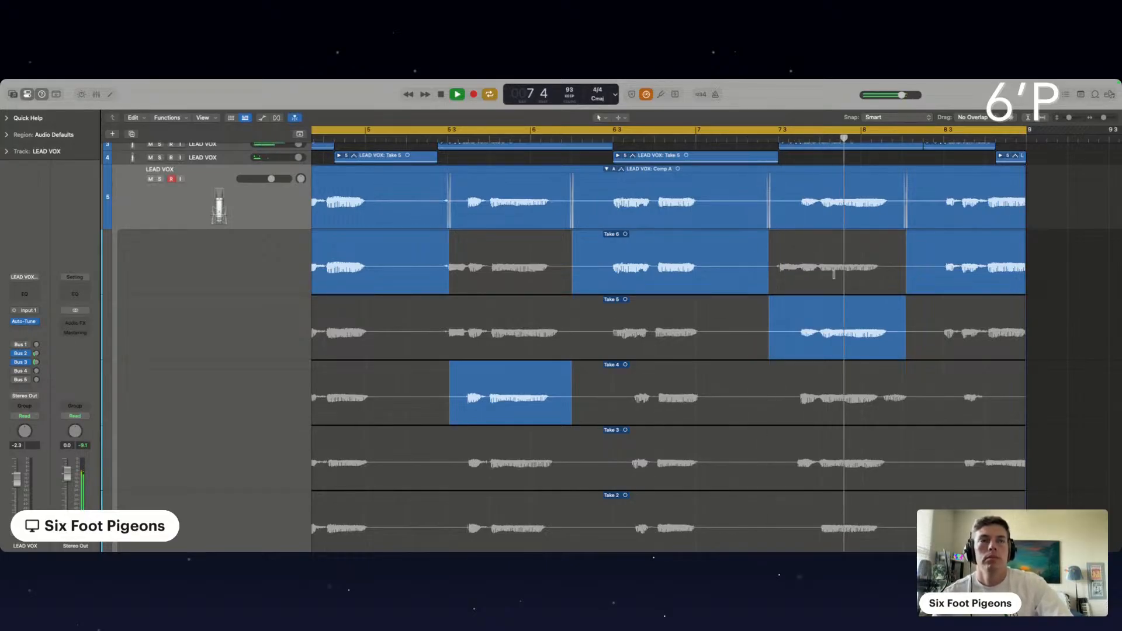
click(831, 272)
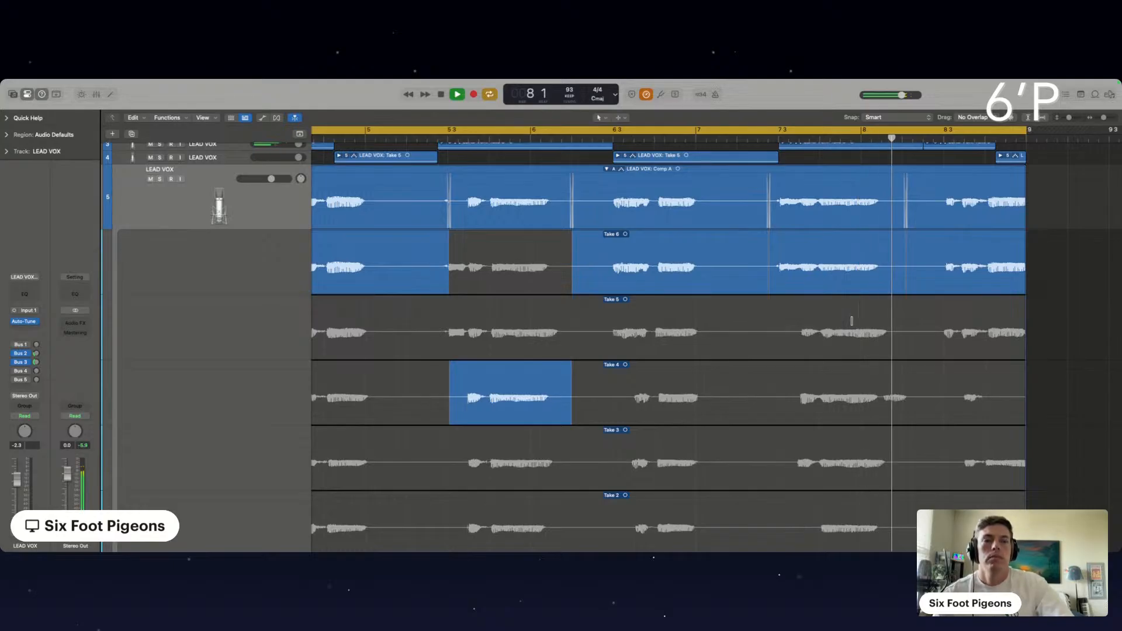
drag(821, 333, 903, 333)
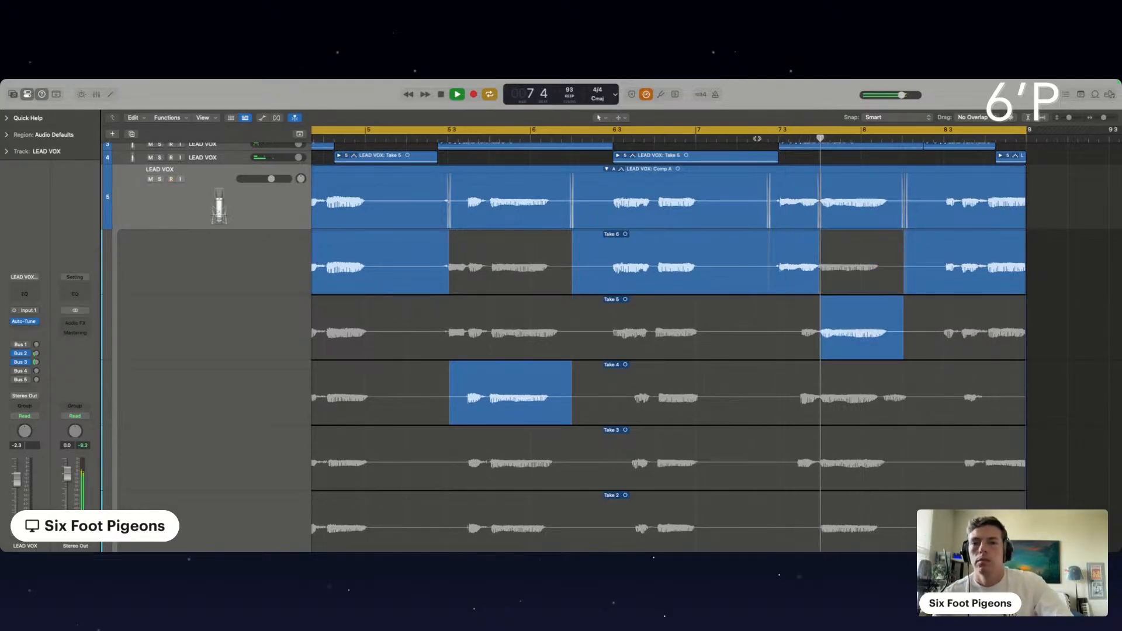
click(873, 279)
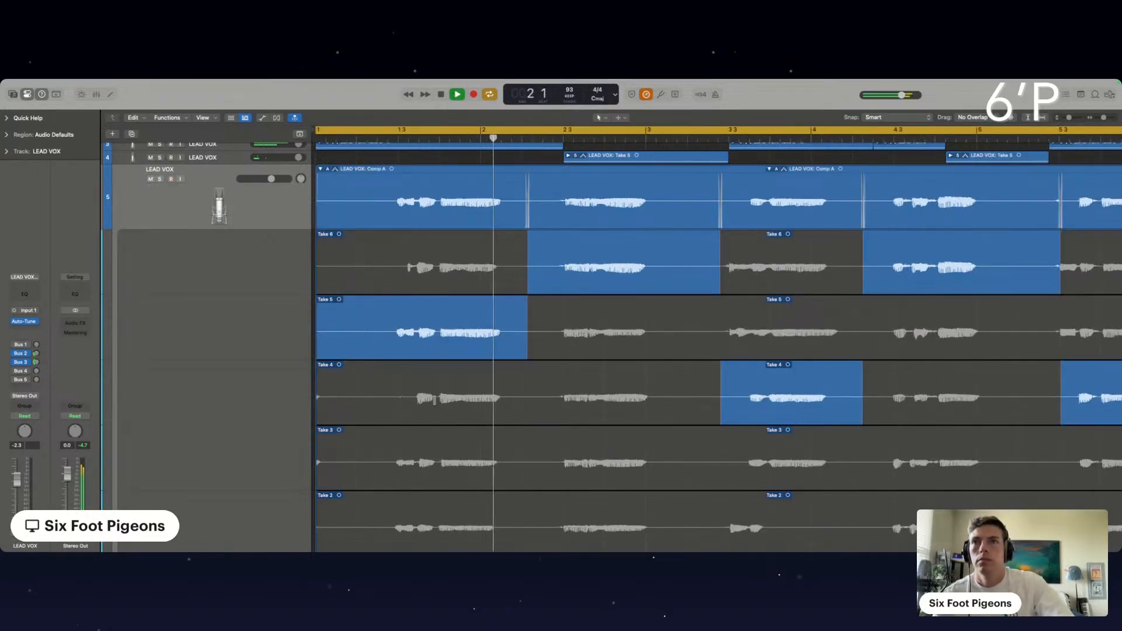
Audition Take 3 and Take 2 for the opening words before bar 2, and switch them back to Take 5.
drag(436, 467, 374, 463)
click(363, 139)
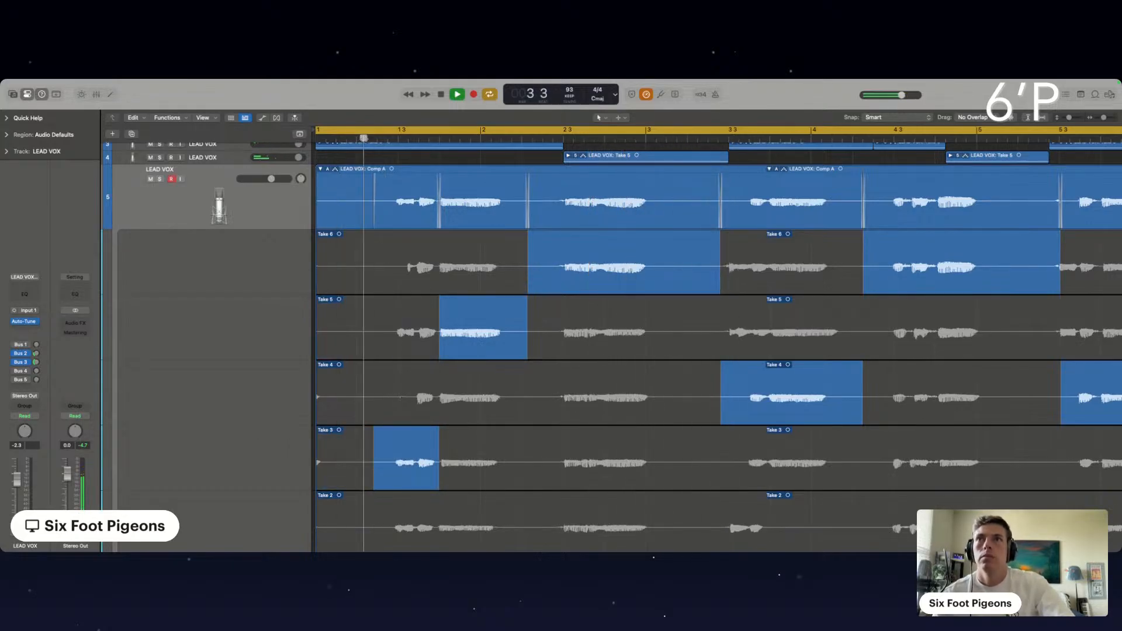
scroll(440, 281, down, 3)
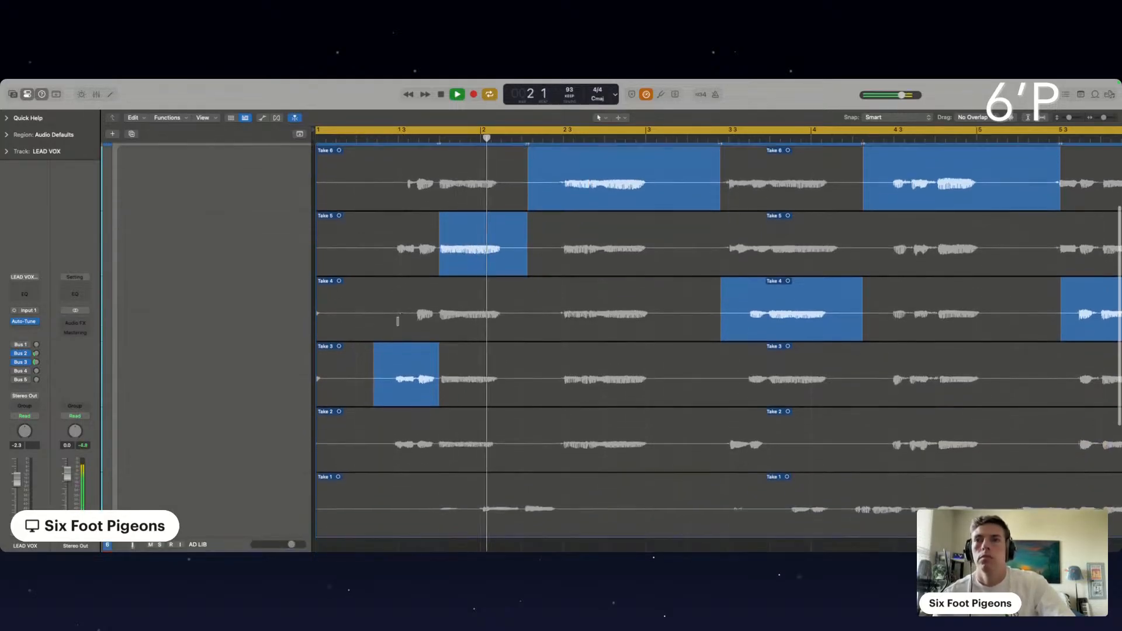
click(414, 456)
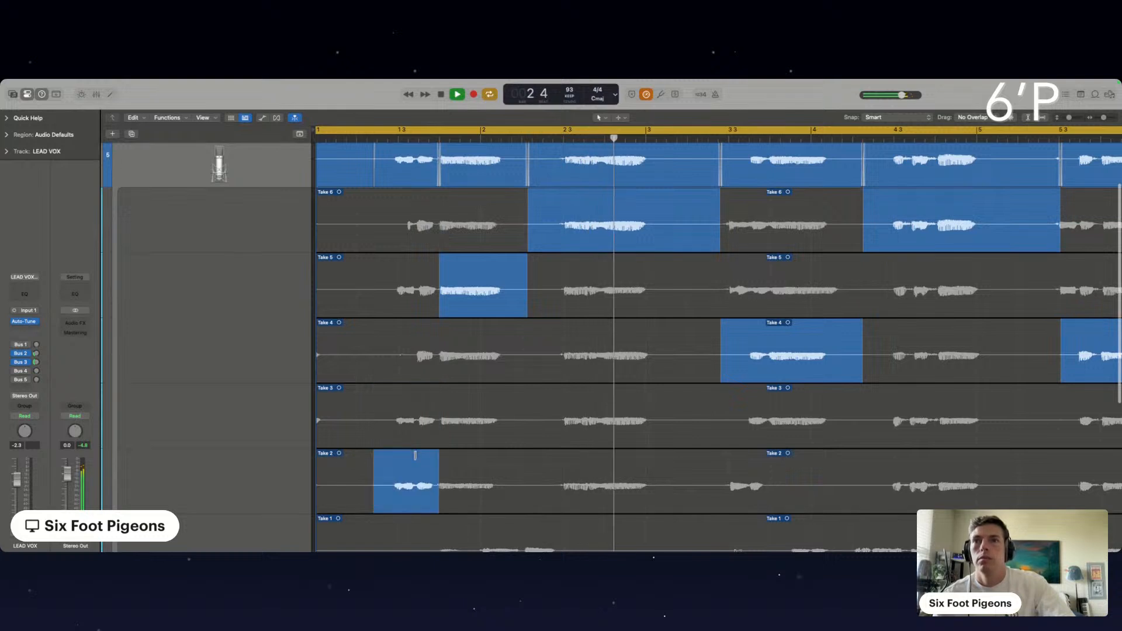
click(423, 291)
click(390, 137)
scroll(456, 197, up, 2)
scroll(456, 197, up, 3)
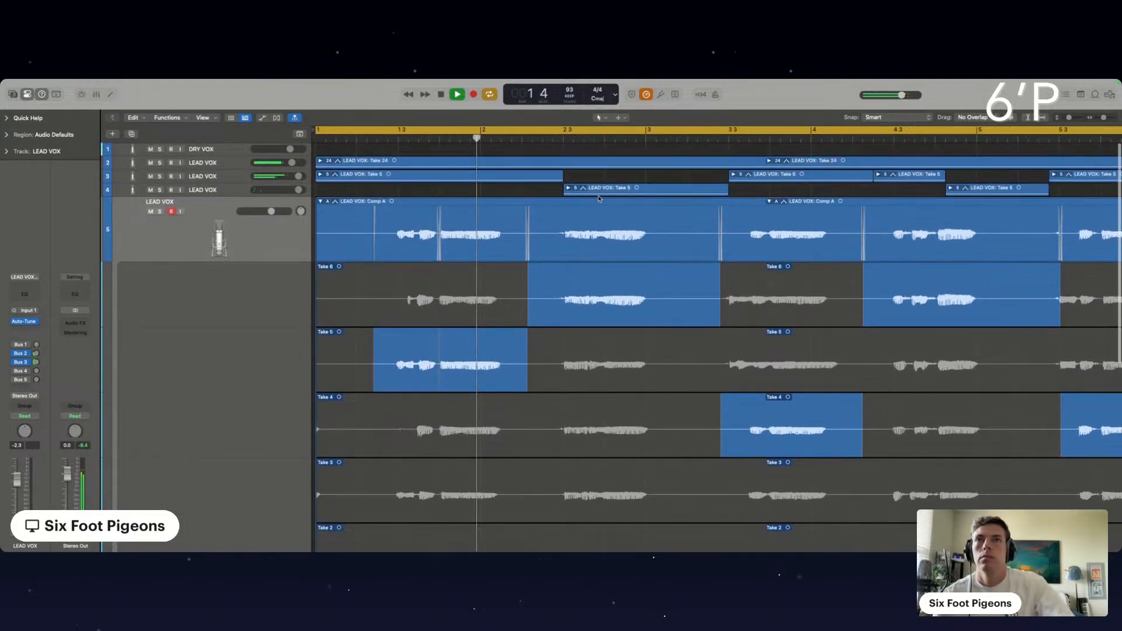
Switch the comp's phrase around bar 4 to Take 3, collapse track 5's take folder and stop playback.
scroll(599, 202, down, 2)
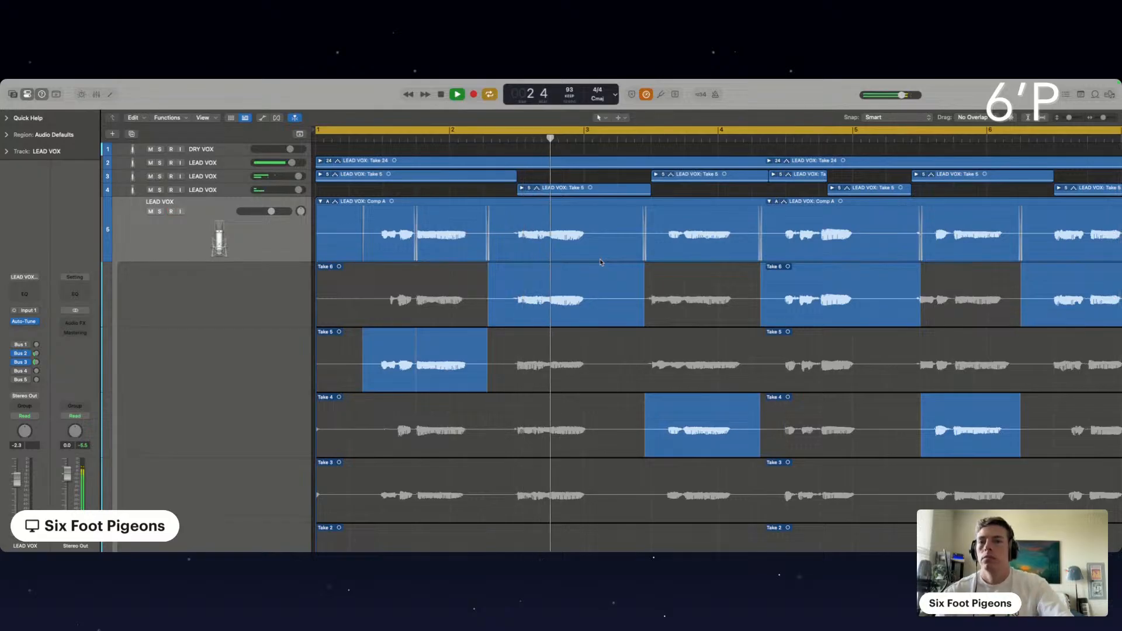
scroll(531, 303, down, 5)
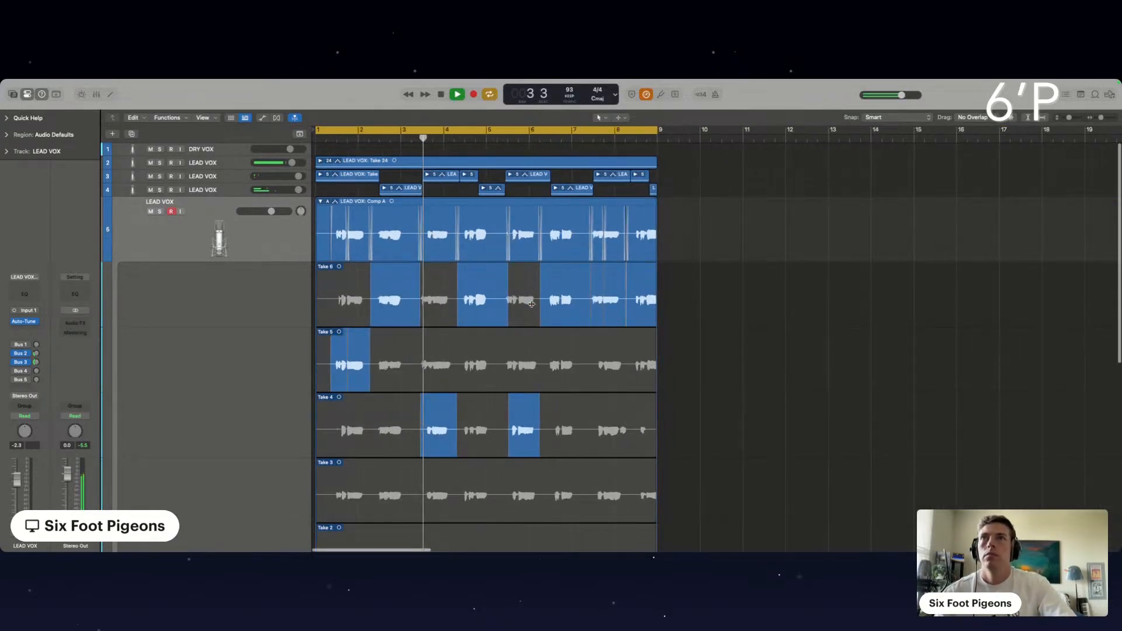
scroll(431, 404, down, 1)
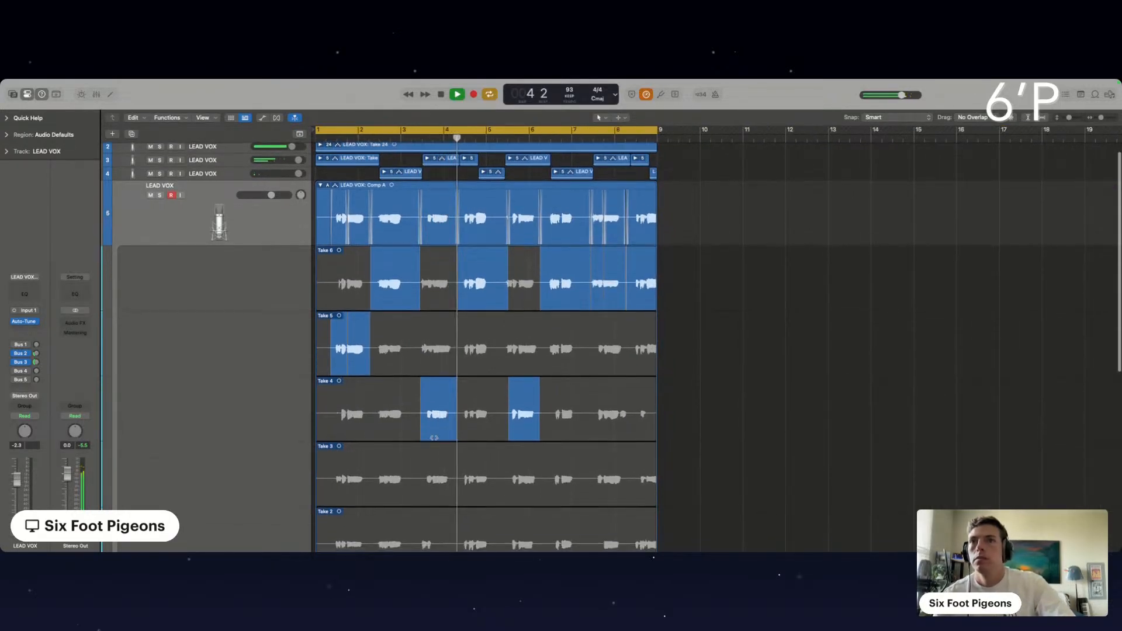
click(436, 463)
click(419, 139)
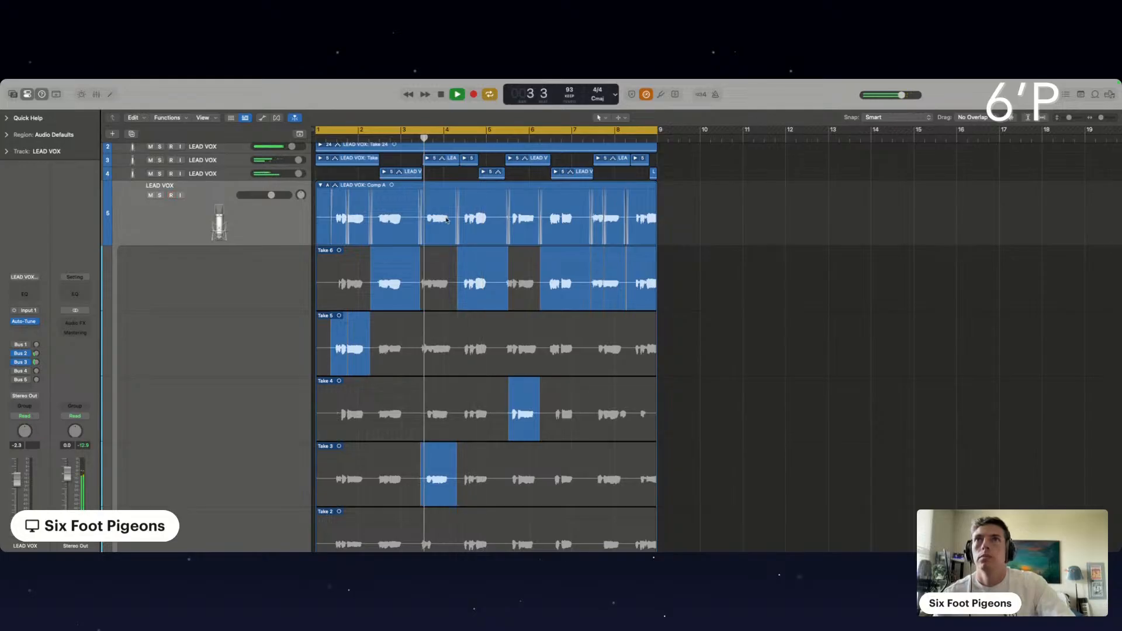
scroll(446, 220, down, 1)
scroll(446, 221, up, 5)
scroll(446, 220, down, 5)
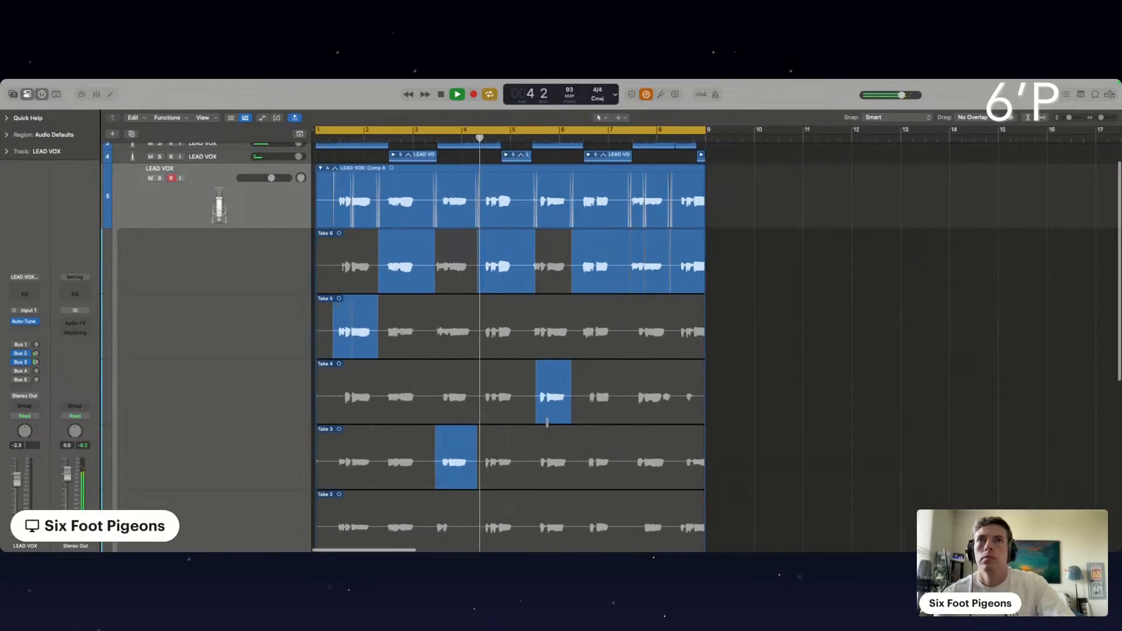
scroll(289, 196, up, 2)
click(320, 201)
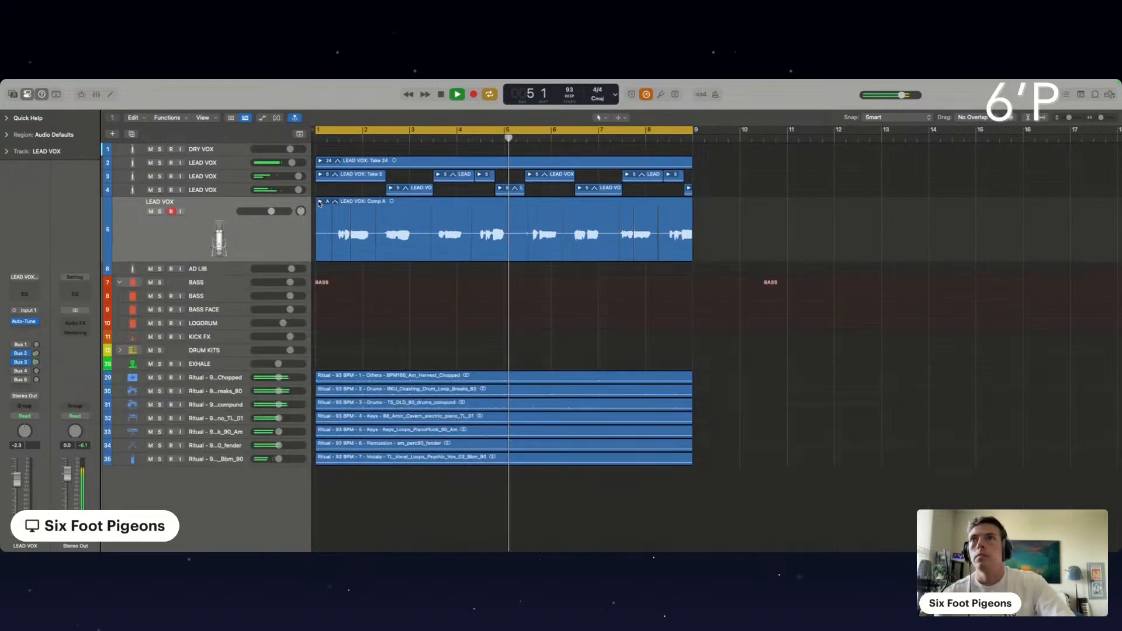
key(space)
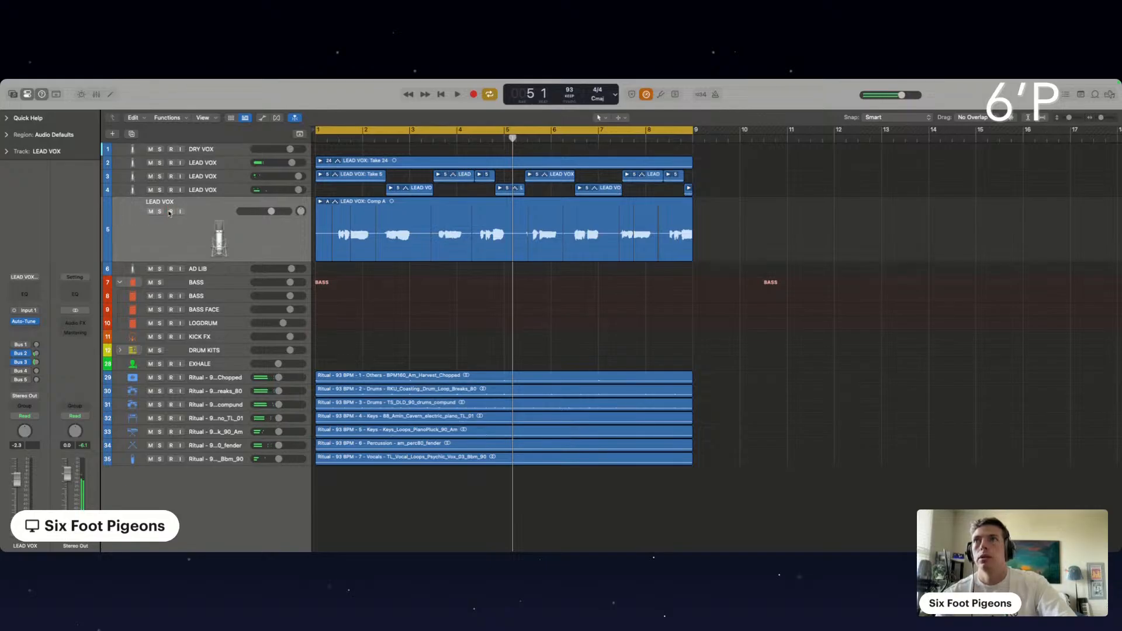
Record cycled takes on AD LIB track 6 while adding sends to Bus 3, at about -14.9 dB, and Bus 2.
click(201, 269)
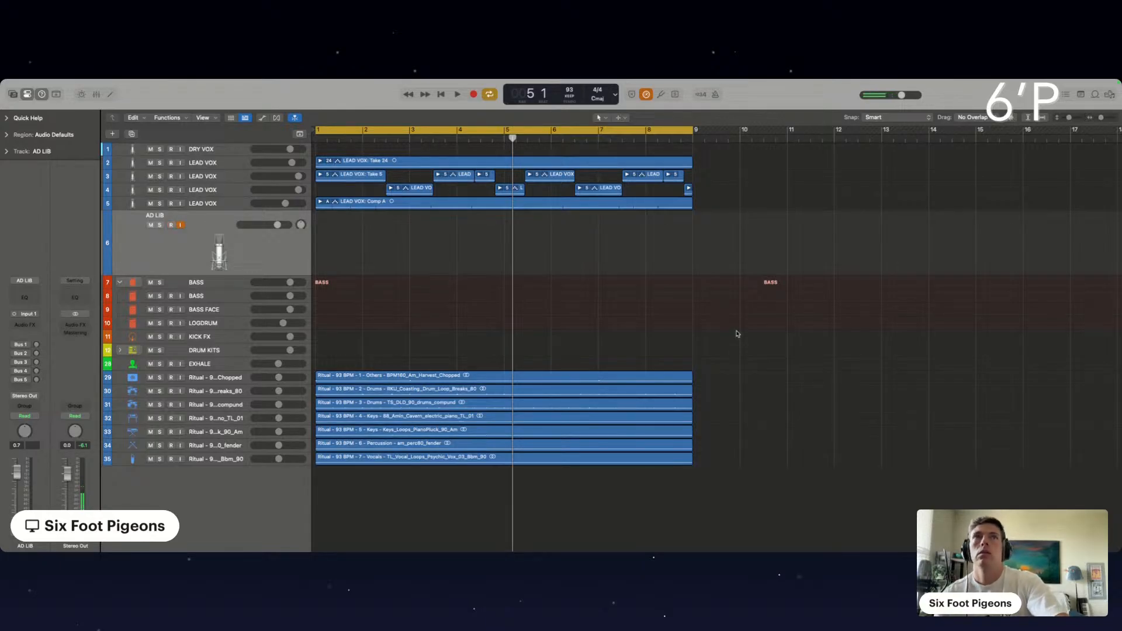
key(r)
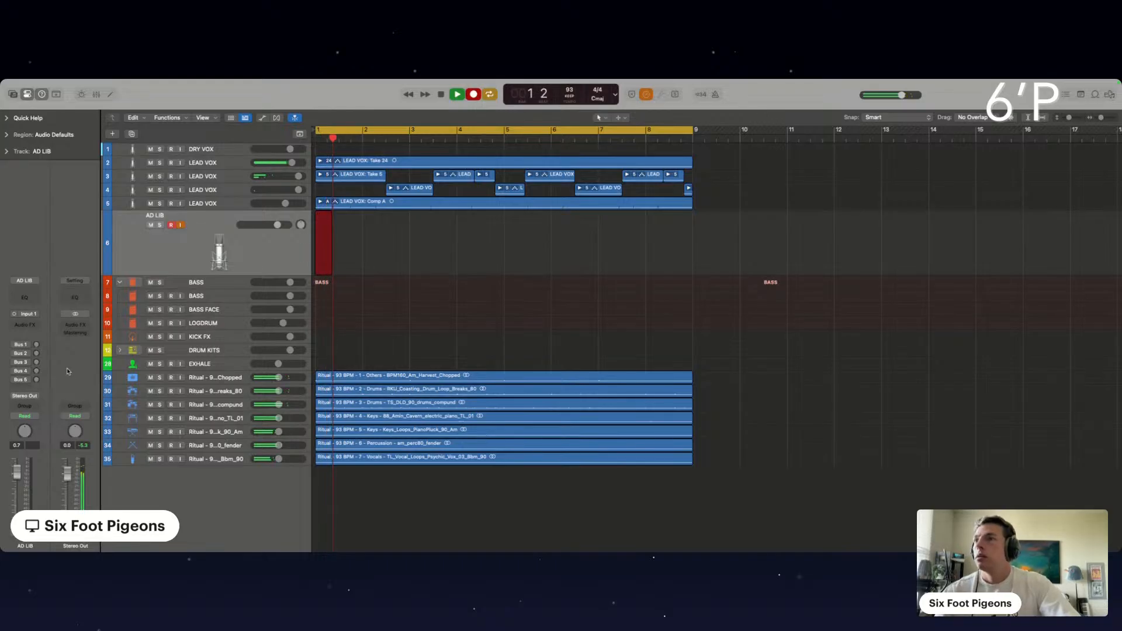
click(39, 363)
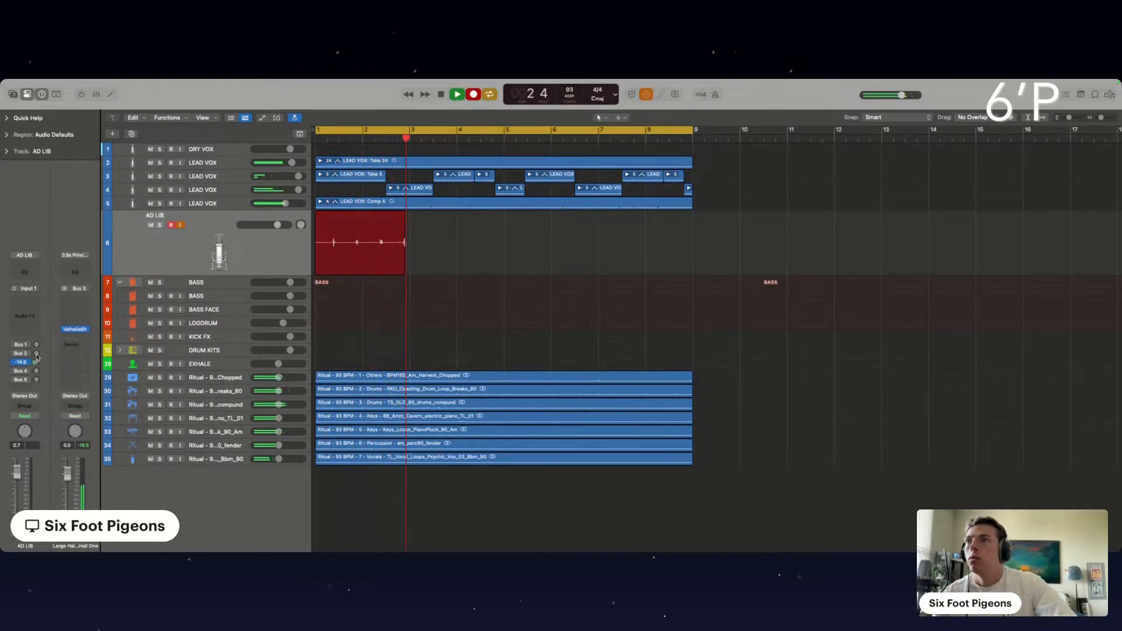
click(37, 353)
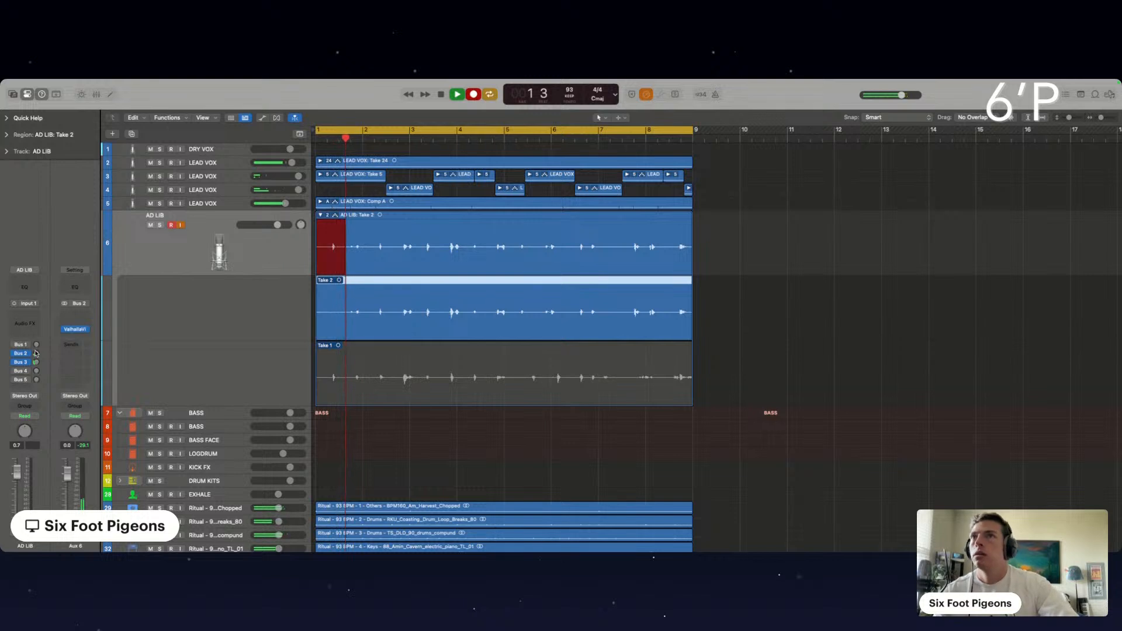
drag(37, 354, 37, 351)
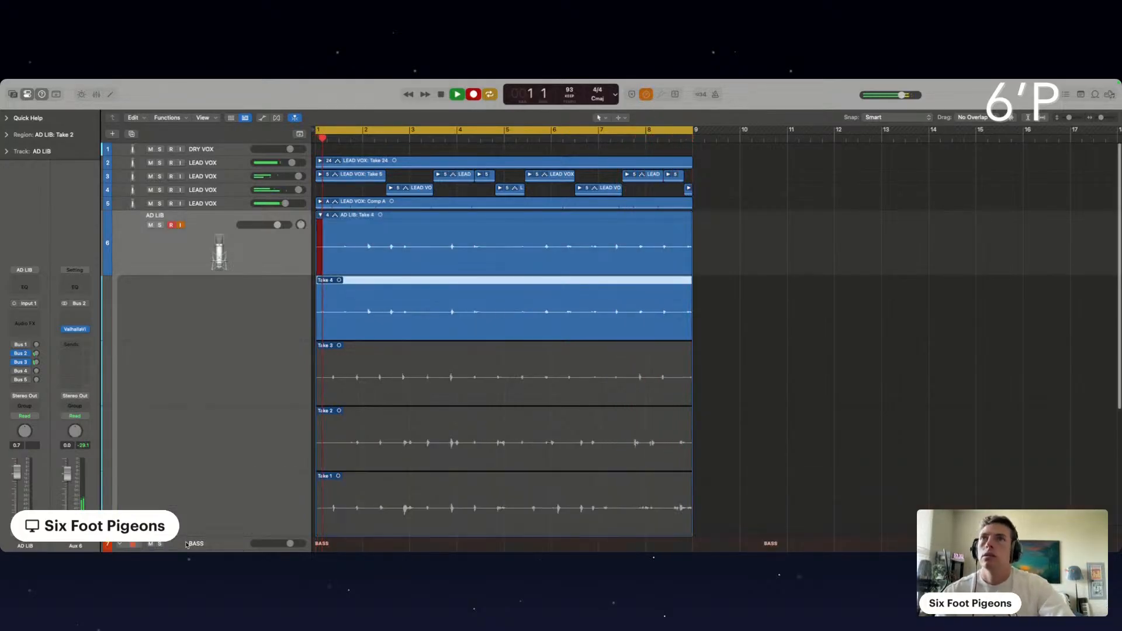
key(space)
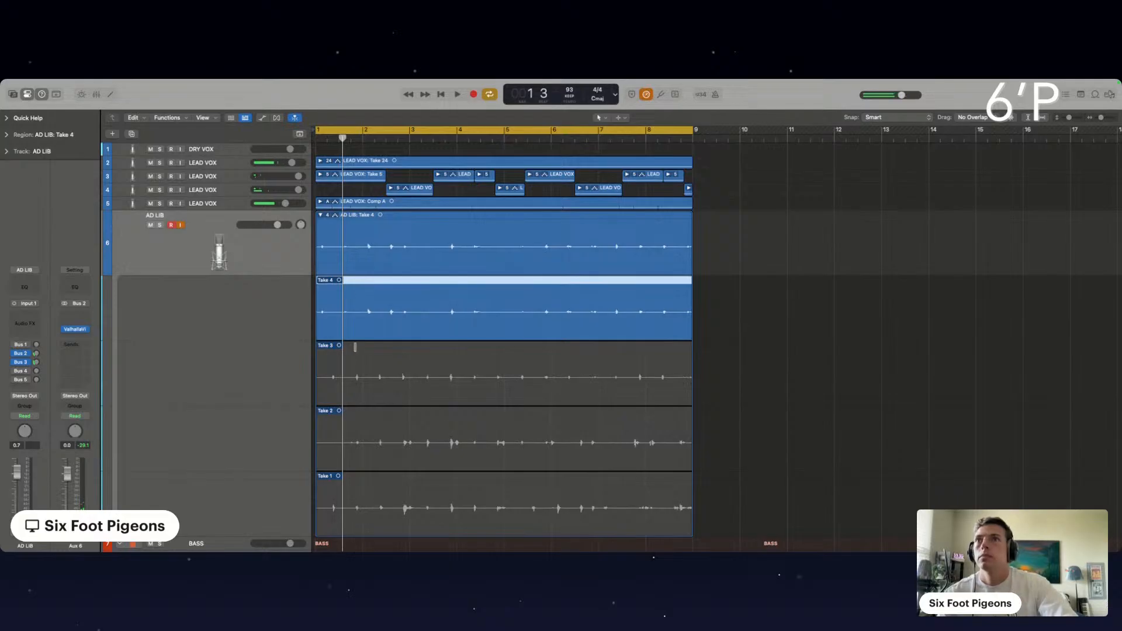
Choose Take 3 of the AD LIB recording, disarm the track and play it from the beginning.
click(368, 375)
key(space)
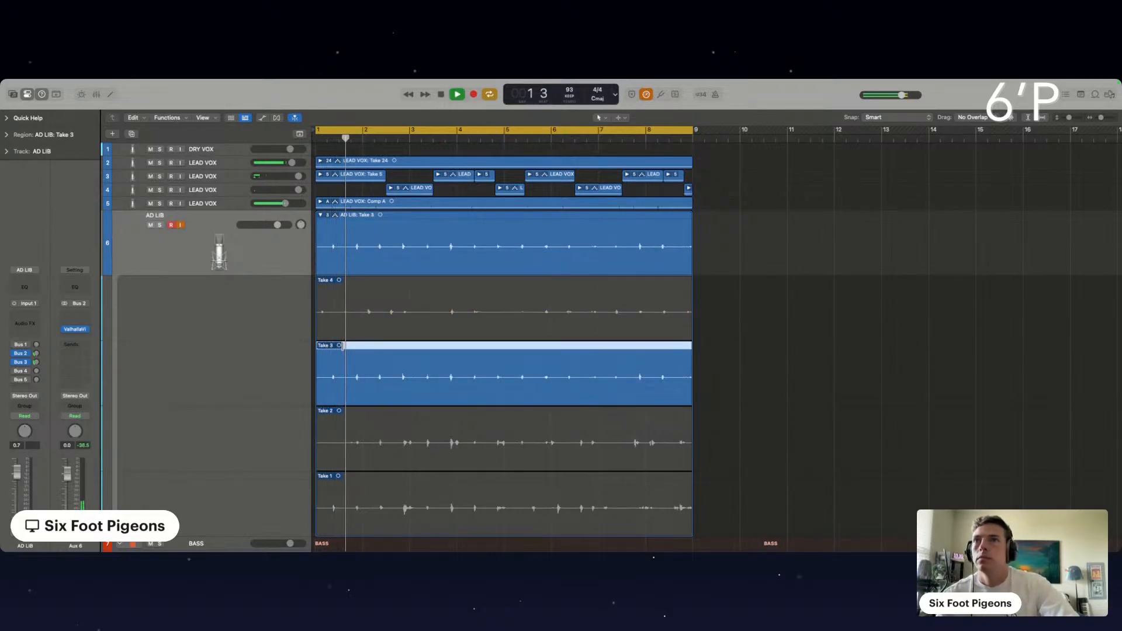
click(179, 226)
key(Return)
scroll(401, 364, down, 2)
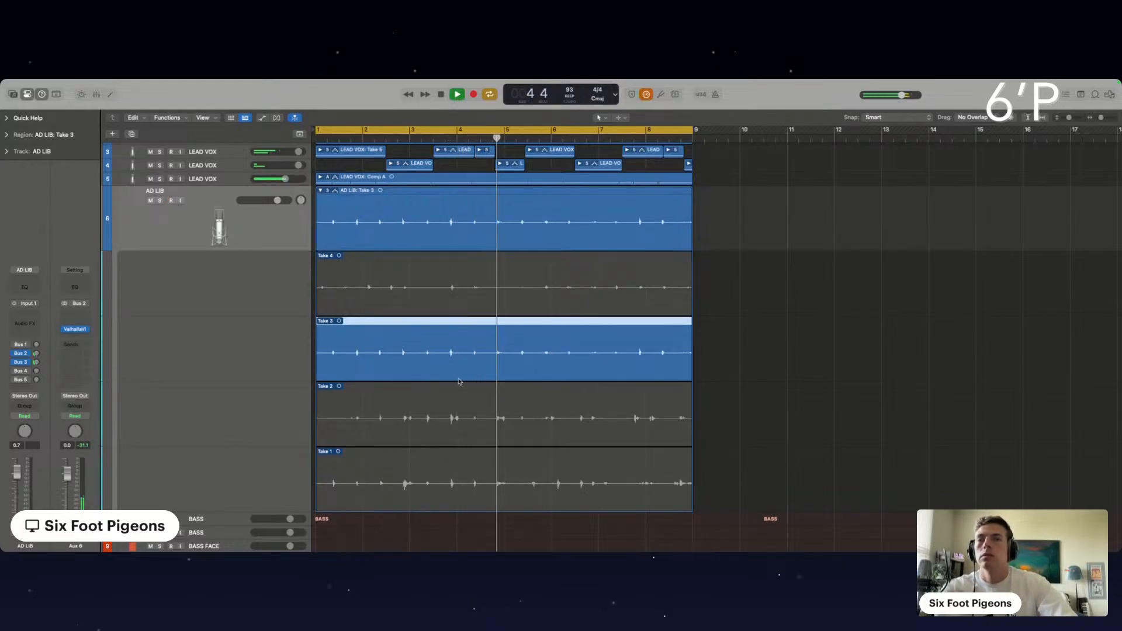
Lower the AD LIB track's volume to -4.0 dB and reopen its take folder.
drag(278, 201, 269, 200)
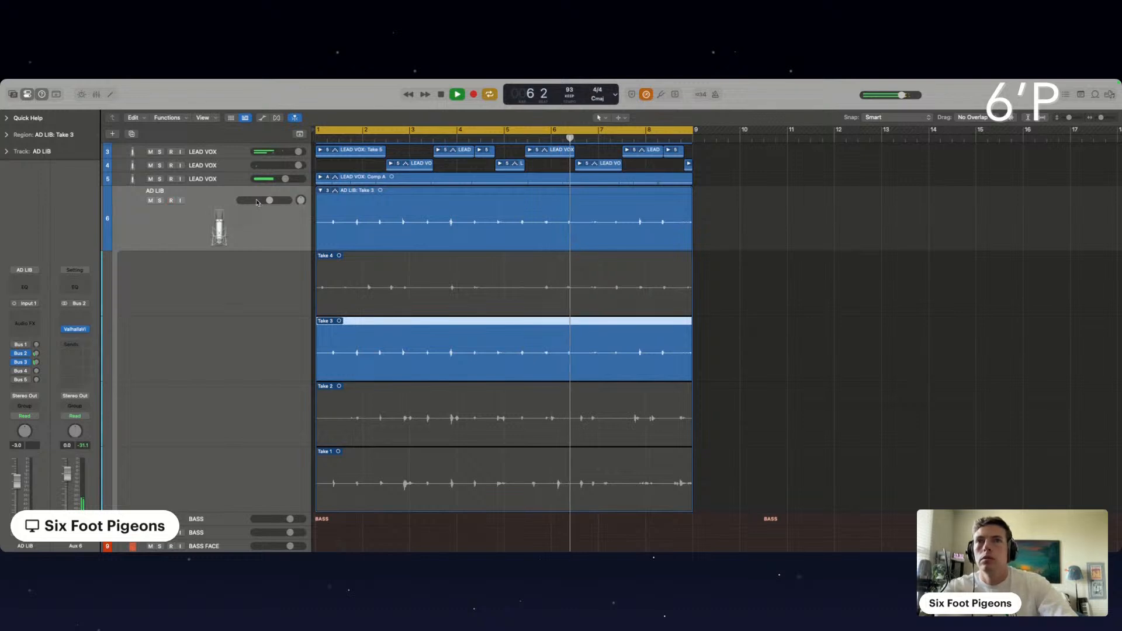
click(320, 190)
mouse_move(269, 225)
drag(269, 224, 268, 224)
click(320, 216)
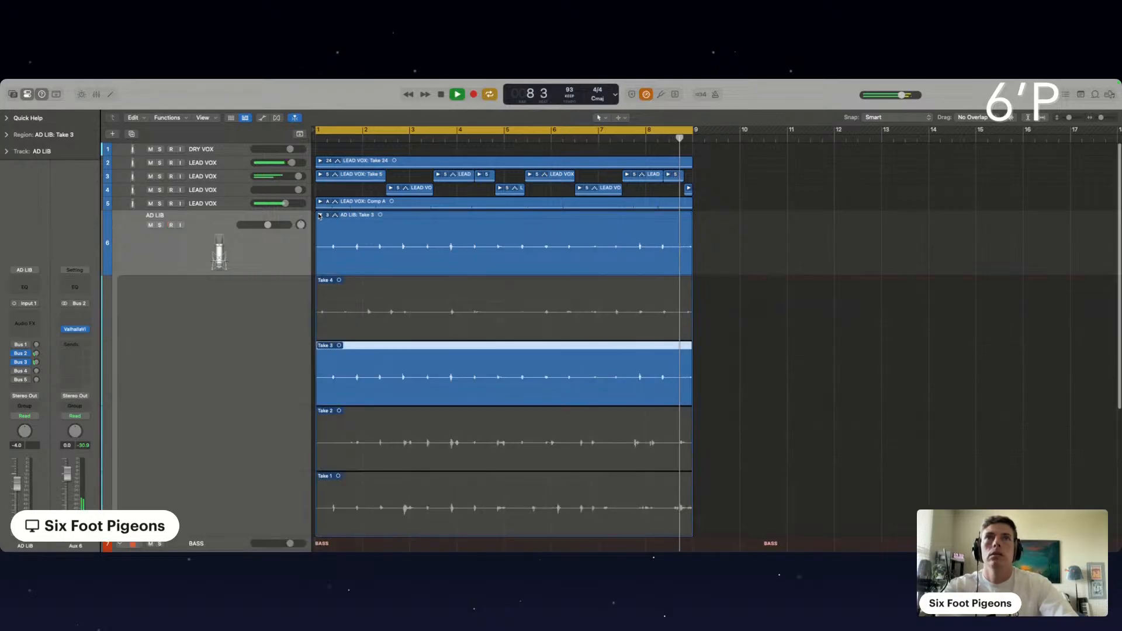
Collapse the AD LIB take folder, then lower the track's volume to -5.5 dB.
click(320, 216)
drag(274, 223, 271, 224)
click(778, 301)
key(space)
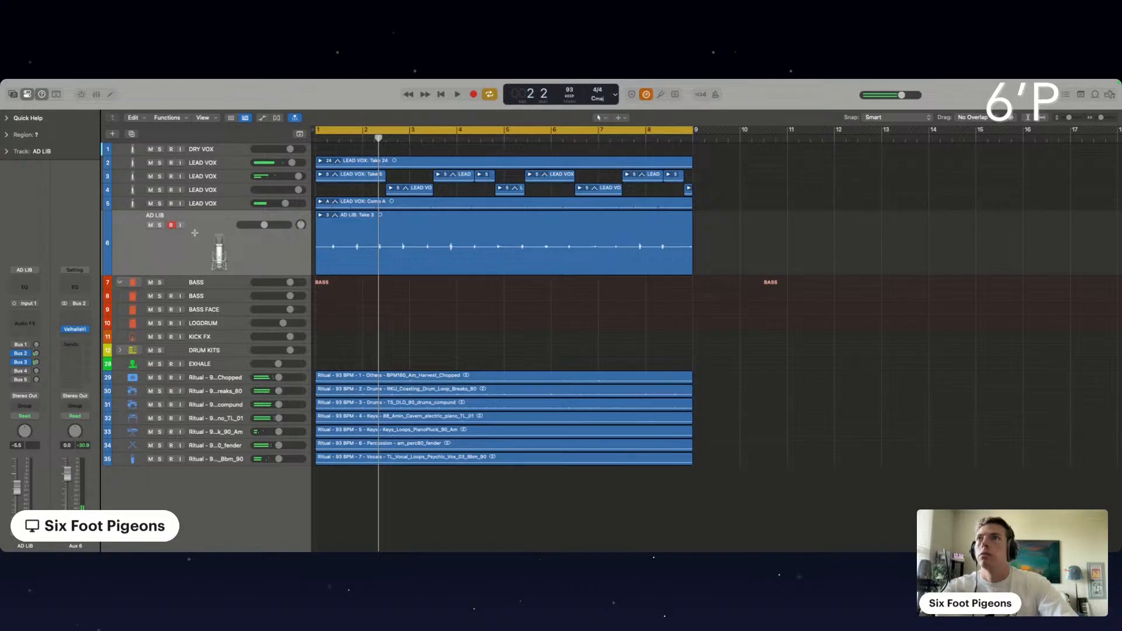
Move the TS_DLD_90_drums_compund and RKU_Coasting_Drum_Loop_Breaks_80 tracks directly below EXHALE, in that order.
key(super+Down)
key(super+Down)
scroll(372, 373, down, 3)
key(super+Right)
key(super+Right)
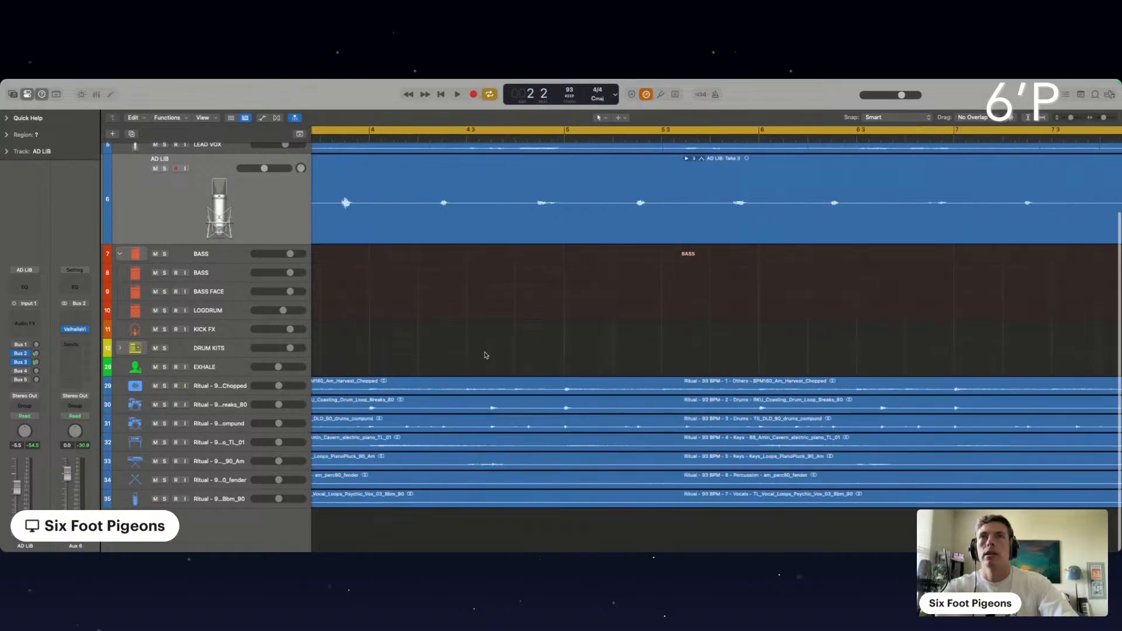
key(super+Down)
key(super+Down)
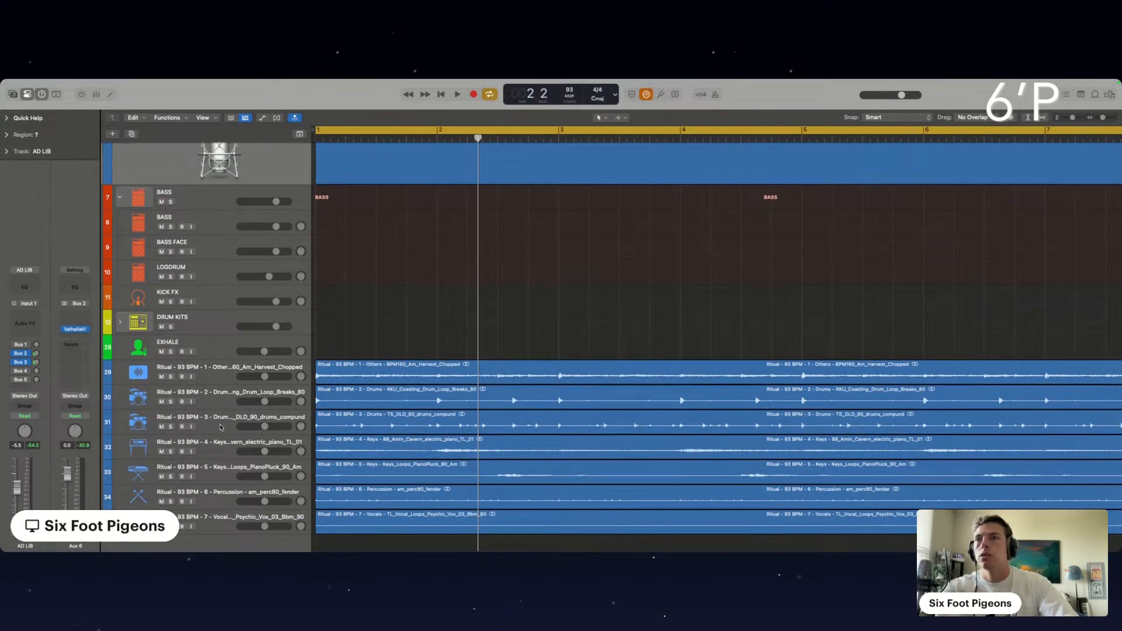
click(221, 427)
drag(228, 360, 230, 255)
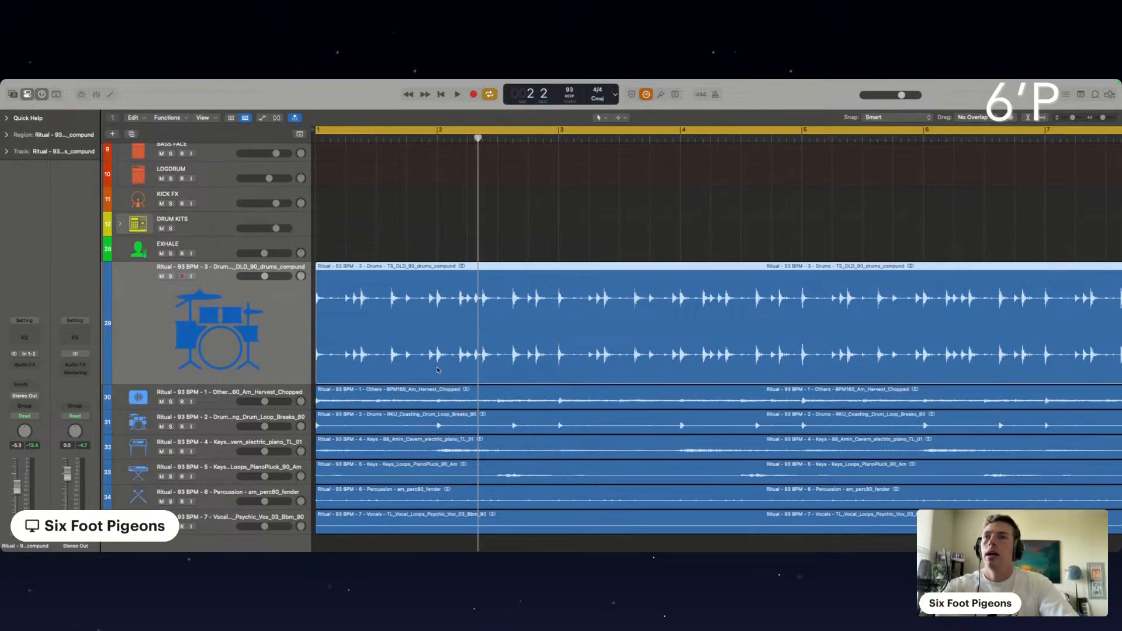
scroll(407, 370, down, 1)
click(202, 395)
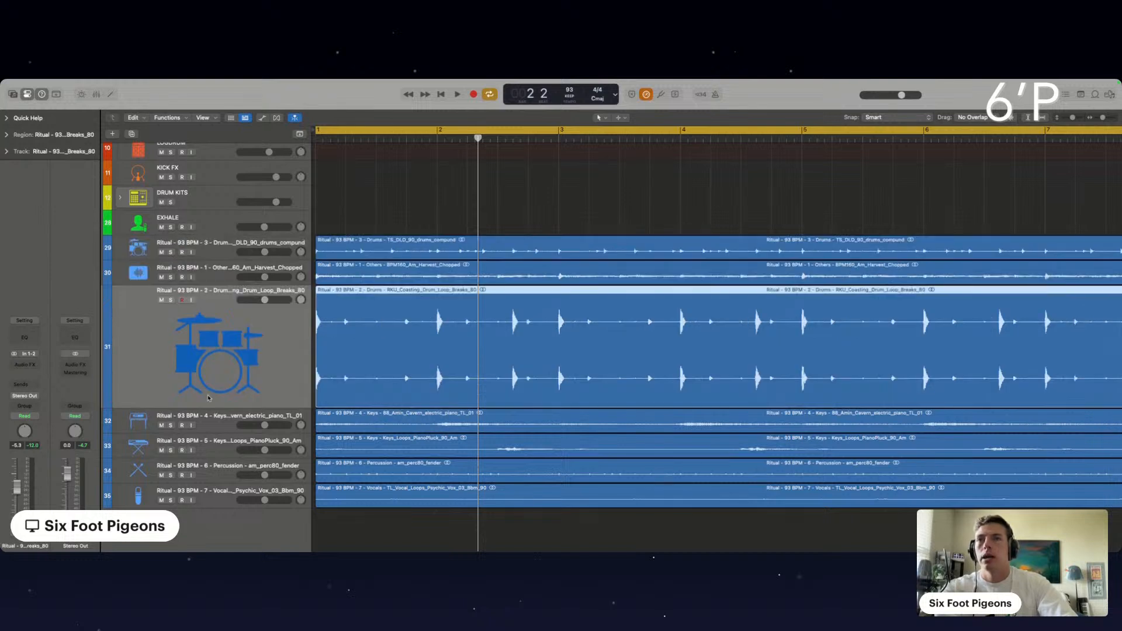
drag(215, 377, 212, 265)
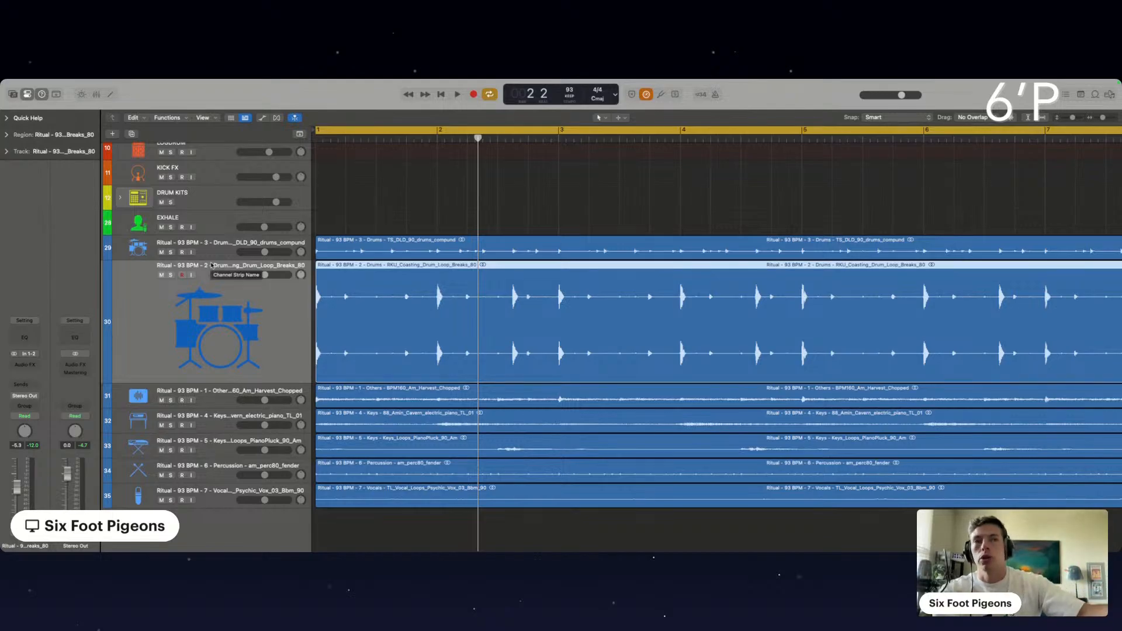
click(425, 199)
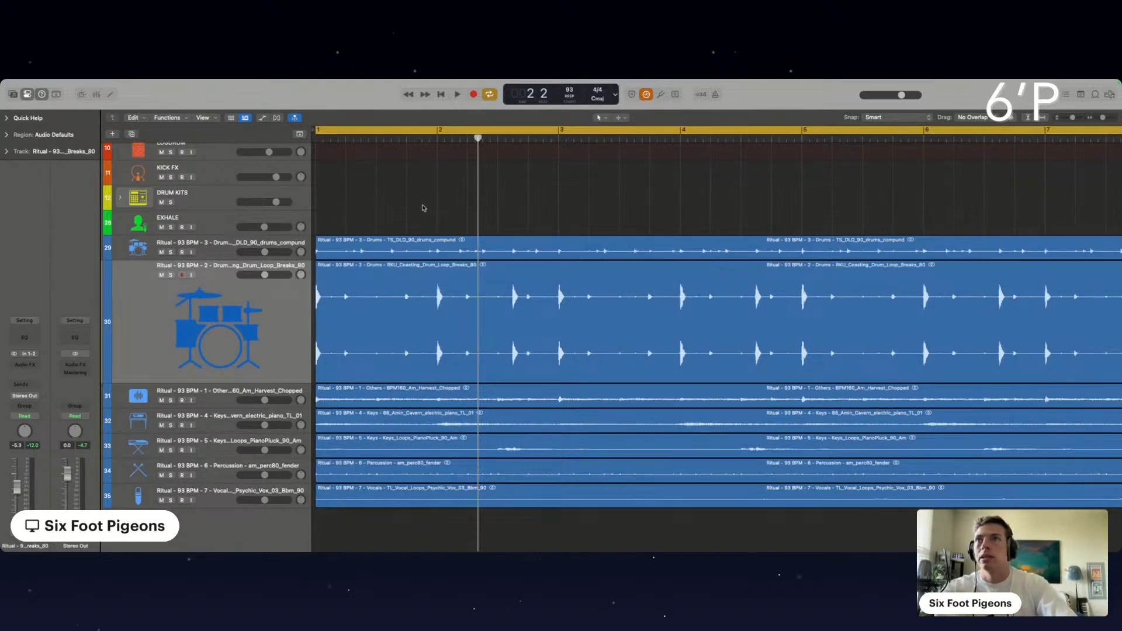
Play both drum stems soloed, comparing the groove with and without TS_DLD_90_drums_compund.
click(171, 252)
key(space)
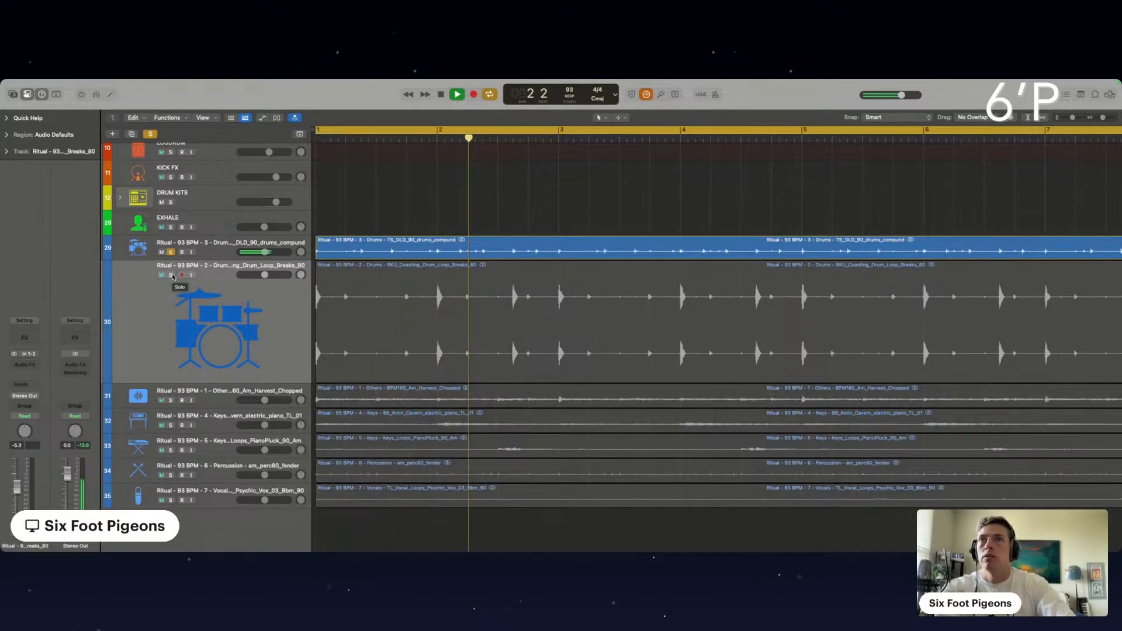
click(171, 276)
click(172, 258)
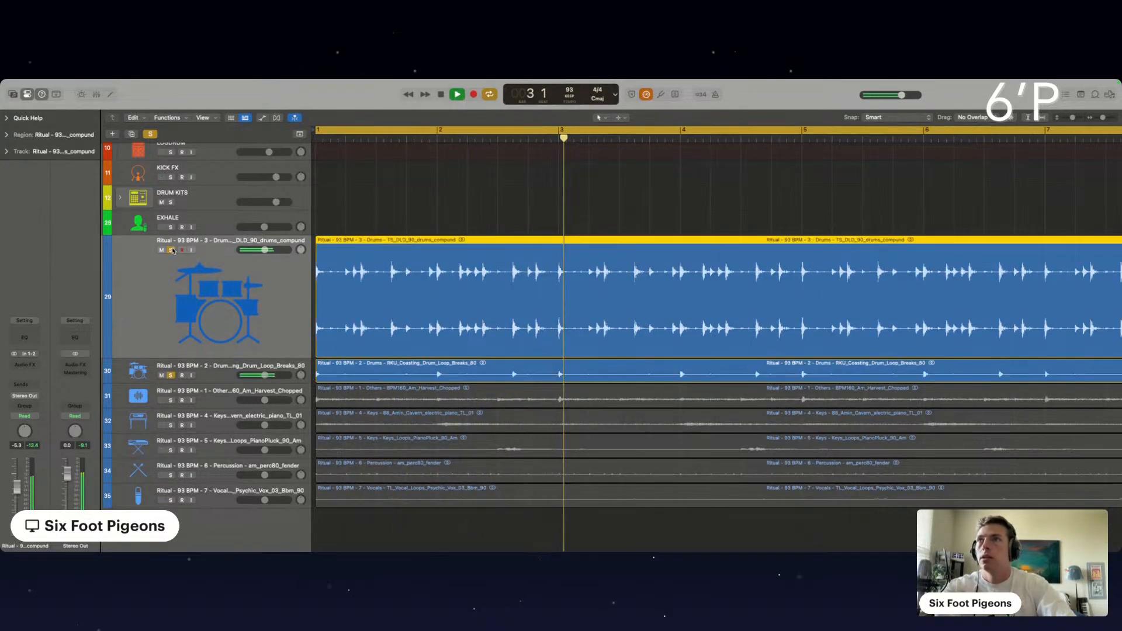
click(171, 251)
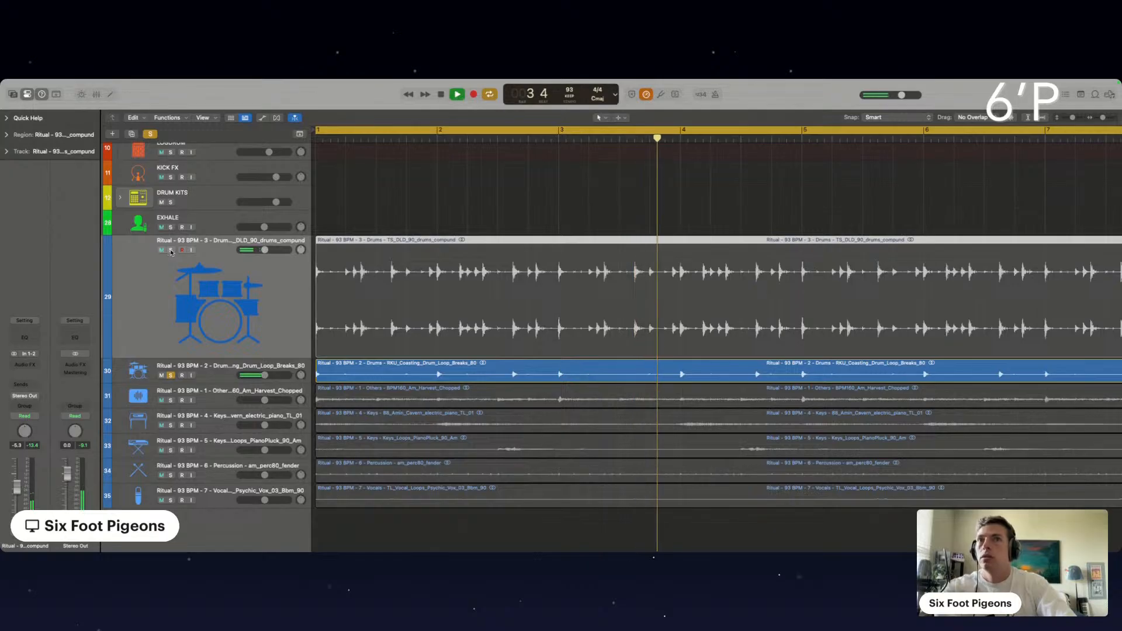
click(170, 251)
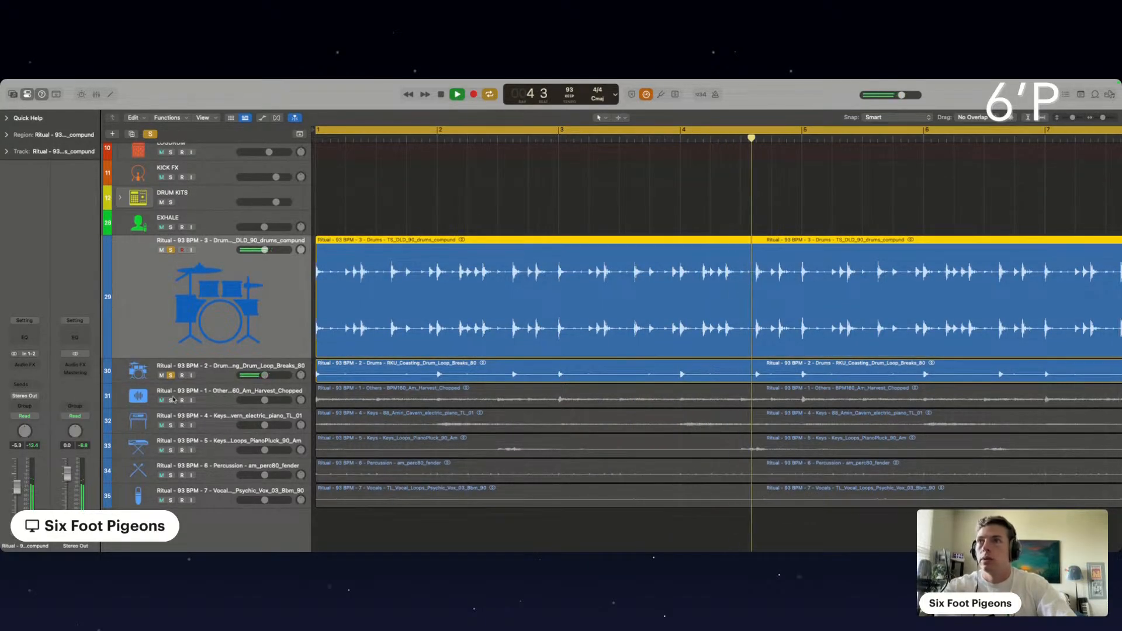
Solo the am_perc80_fender percussion stem and move its track directly below the two drum stems.
click(172, 396)
click(170, 475)
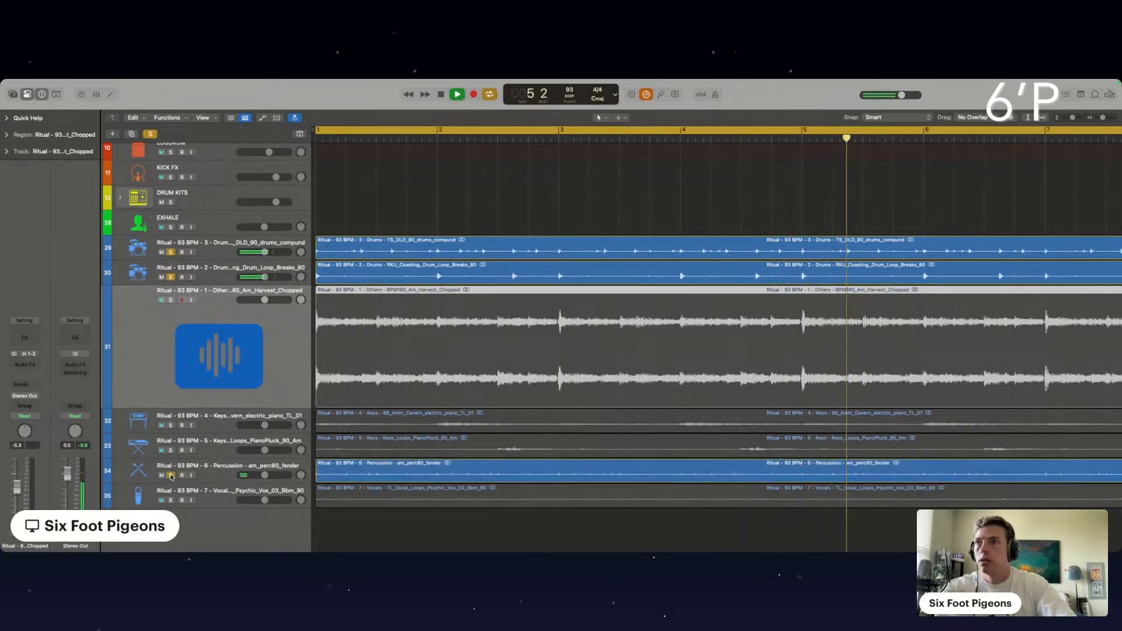
click(224, 469)
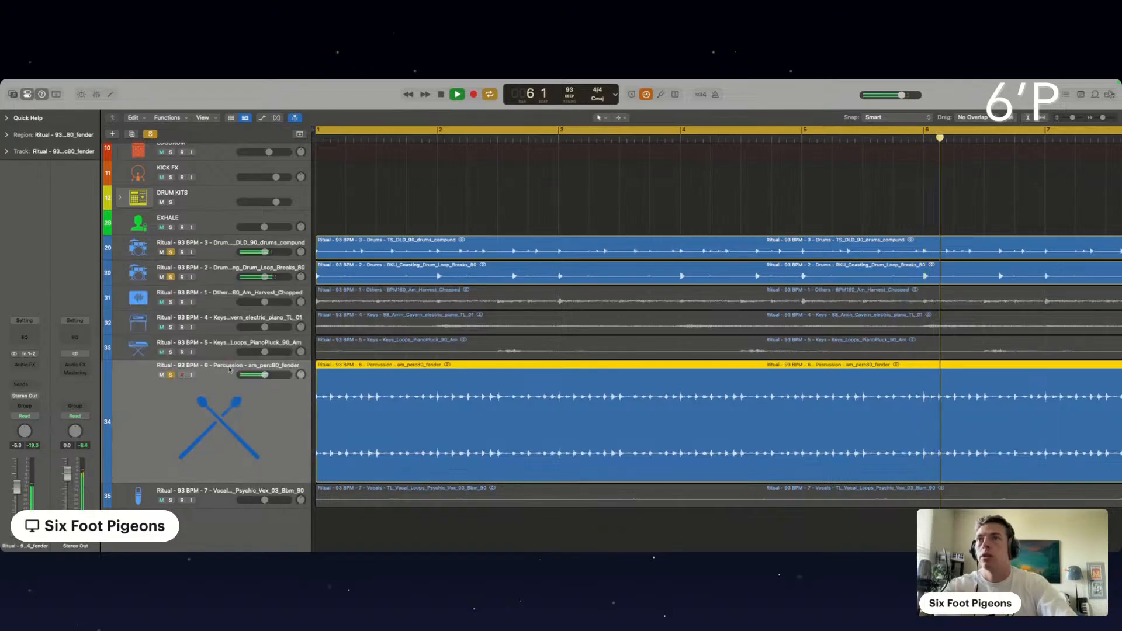
drag(203, 389, 227, 273)
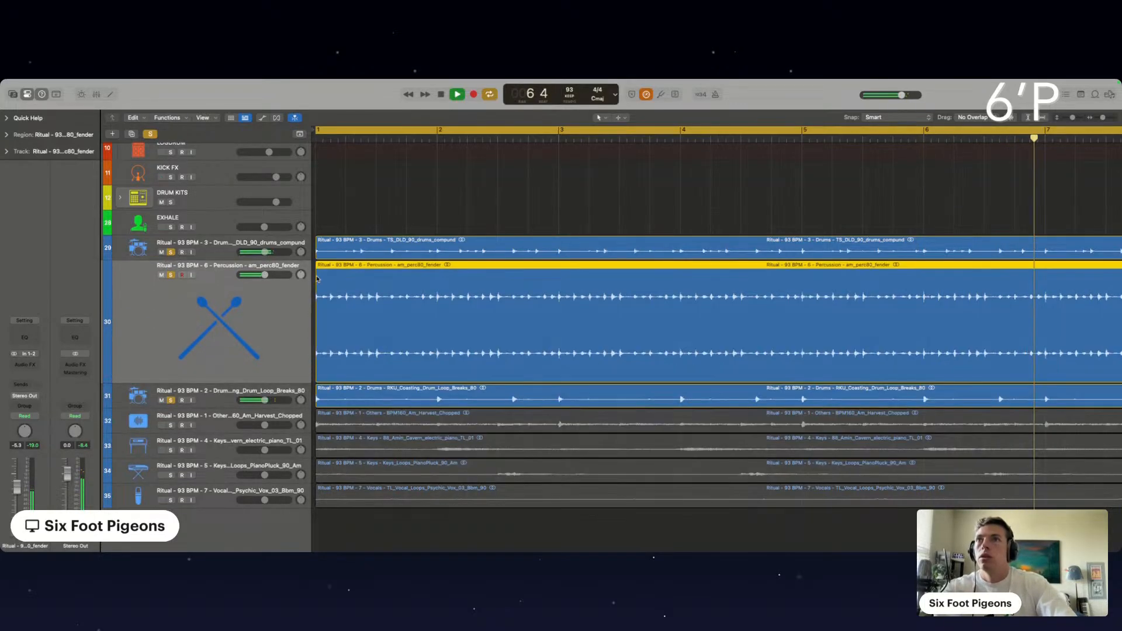
drag(286, 291, 268, 399)
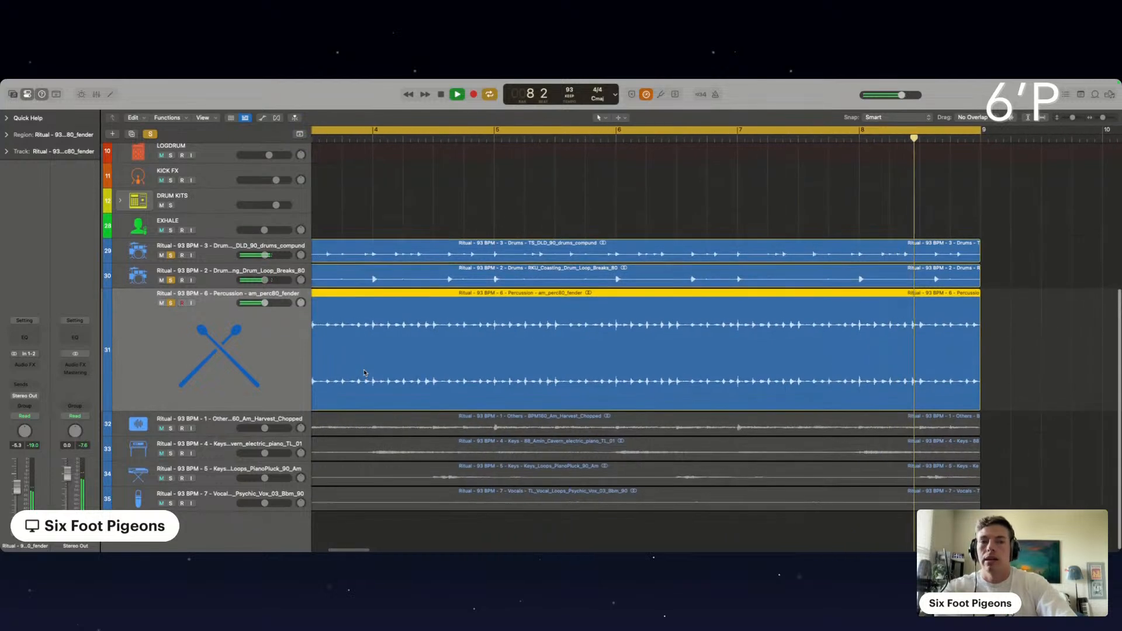
Restart playback from bar 1 and narrow the solo to the RKU_Coasting_Drum_Loop_Breaks_80 stem alone.
key(Return)
scroll(369, 231, up, 5)
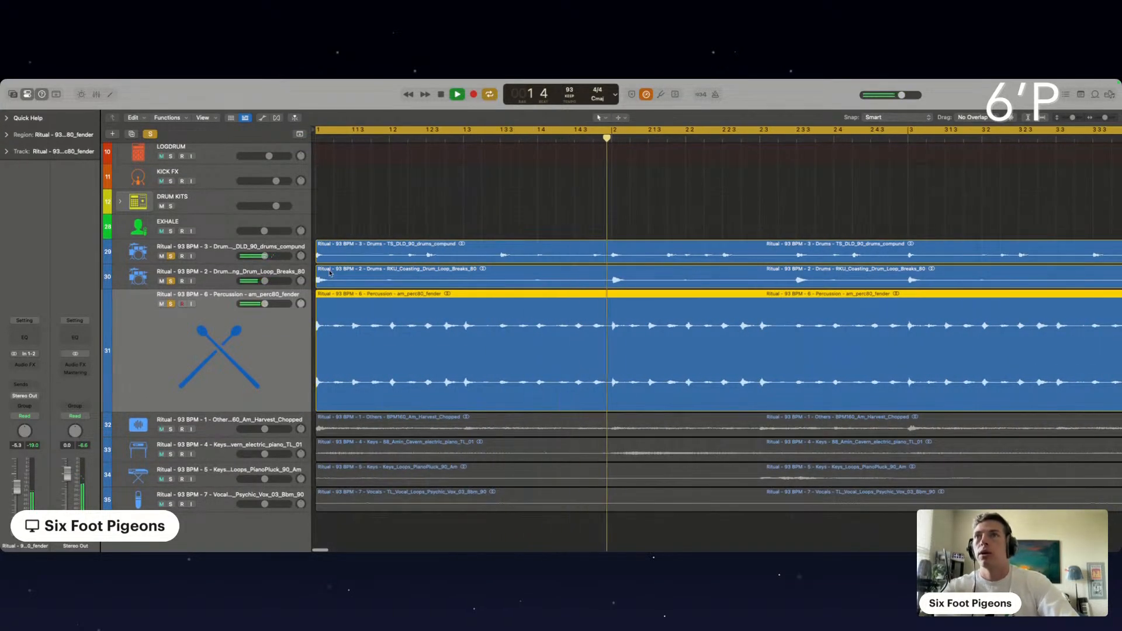
click(373, 229)
click(170, 281)
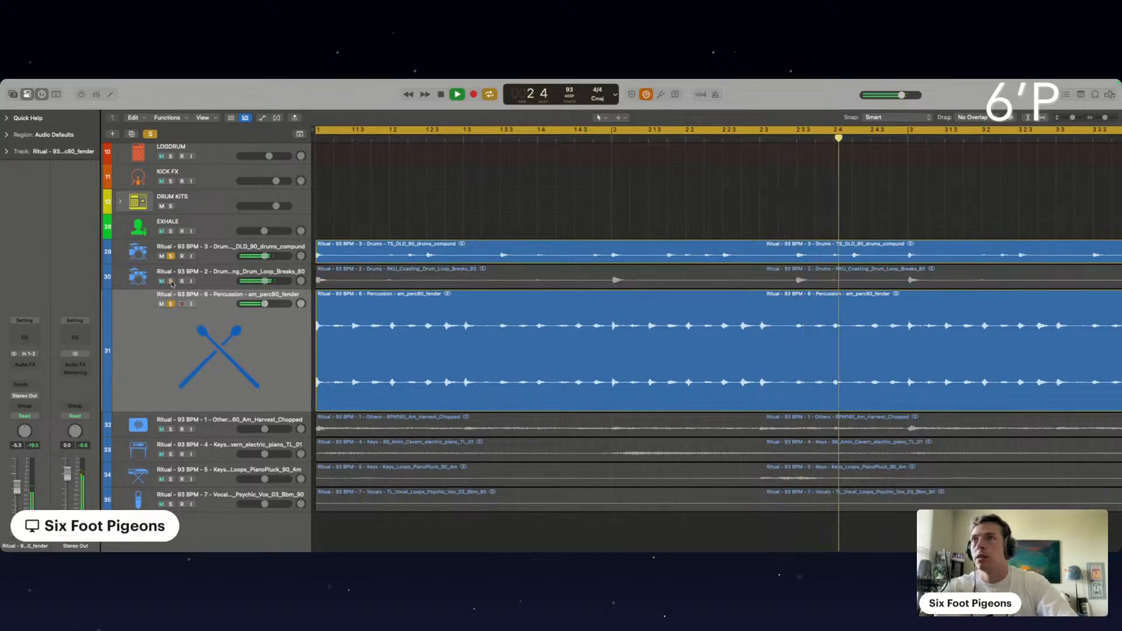
click(171, 304)
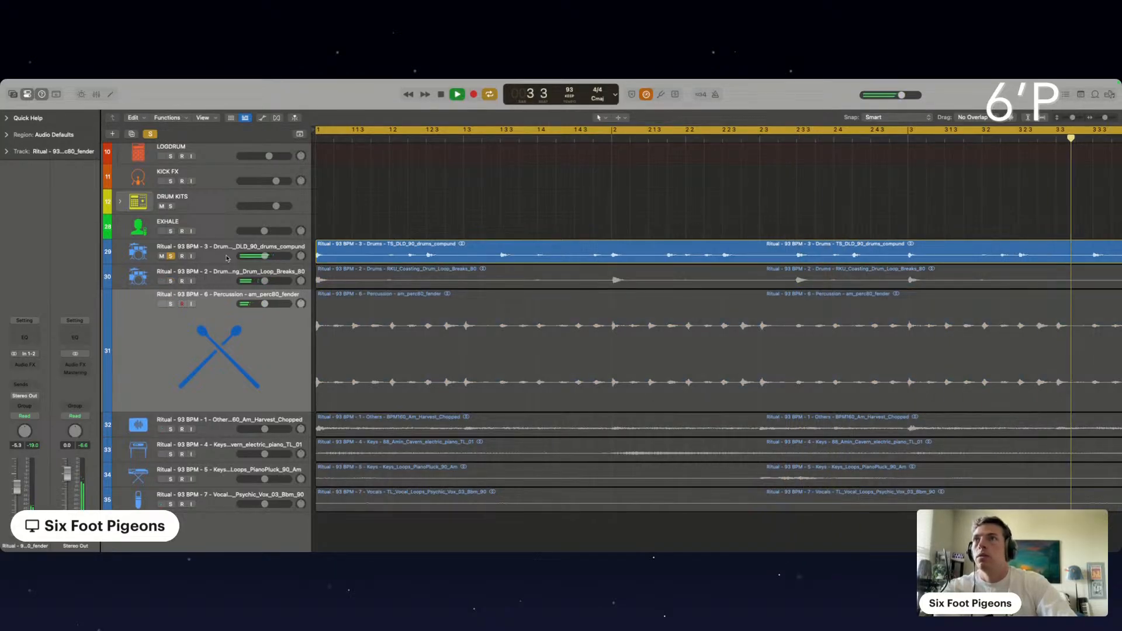
click(170, 281)
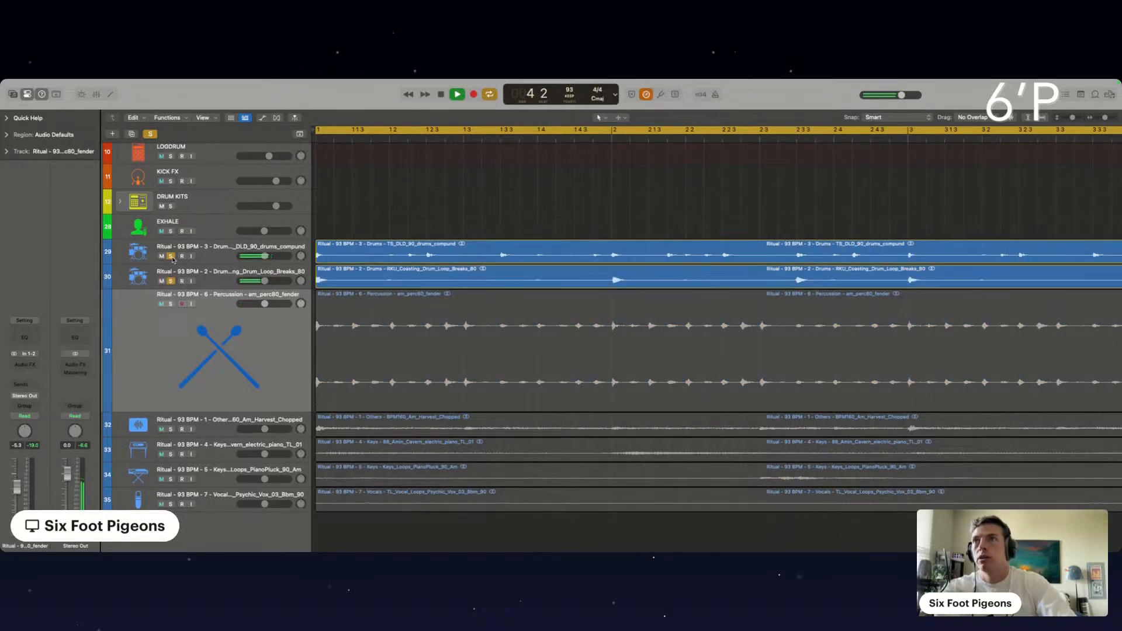
click(171, 256)
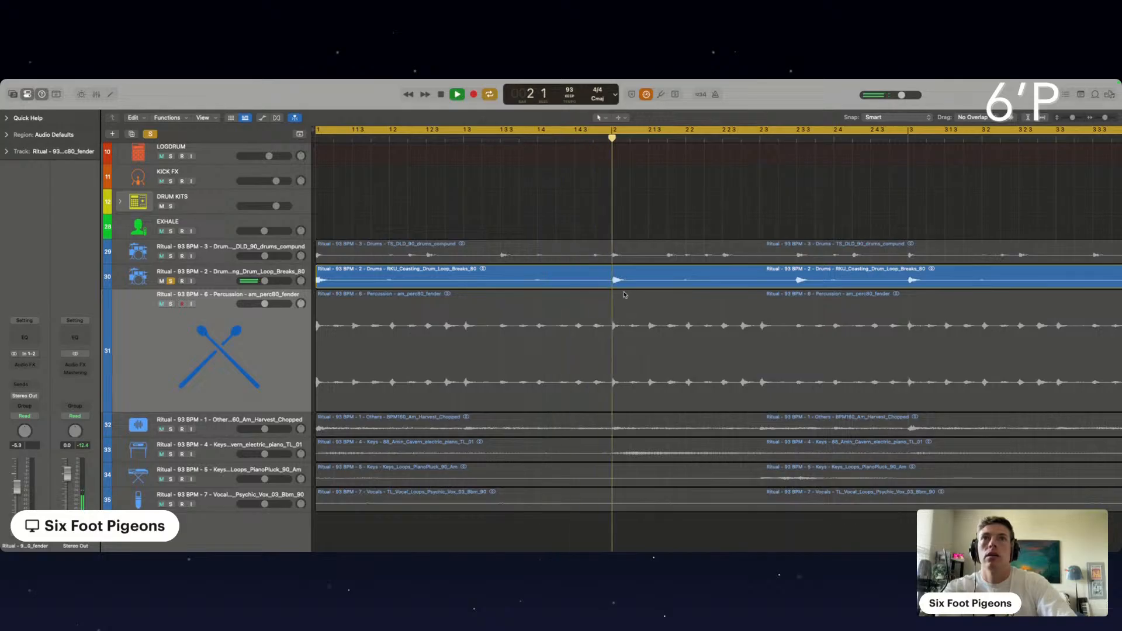
Slice the opening kick of the RKU_Coasting drum loop into its own short region, refining the cut just past its tail.
drag(613, 278, 332, 279)
click(246, 273)
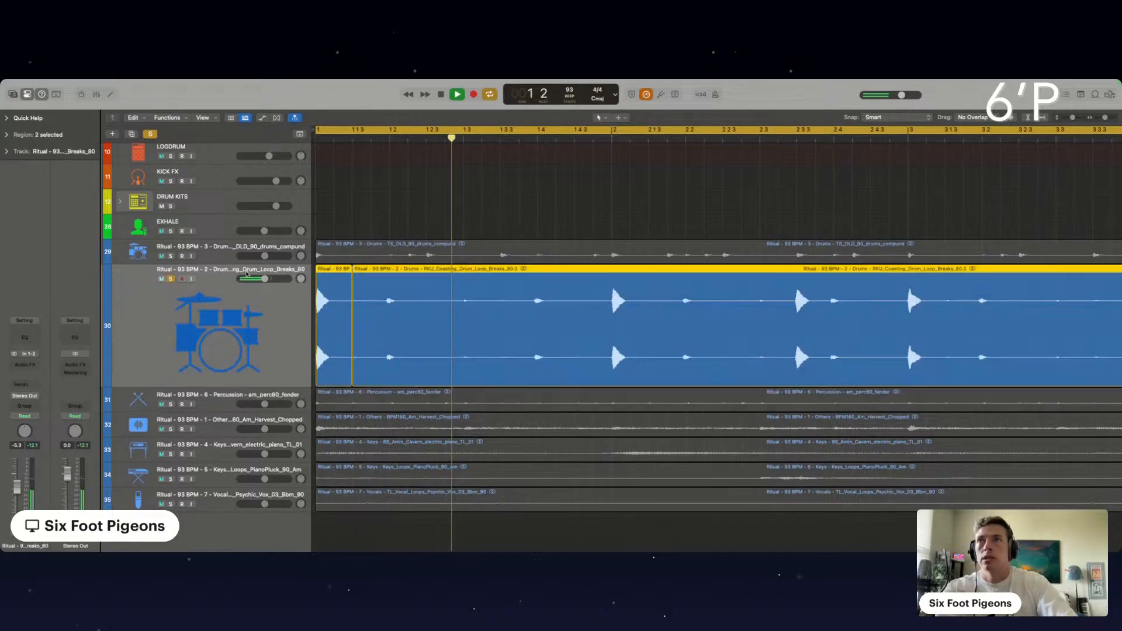
key(space)
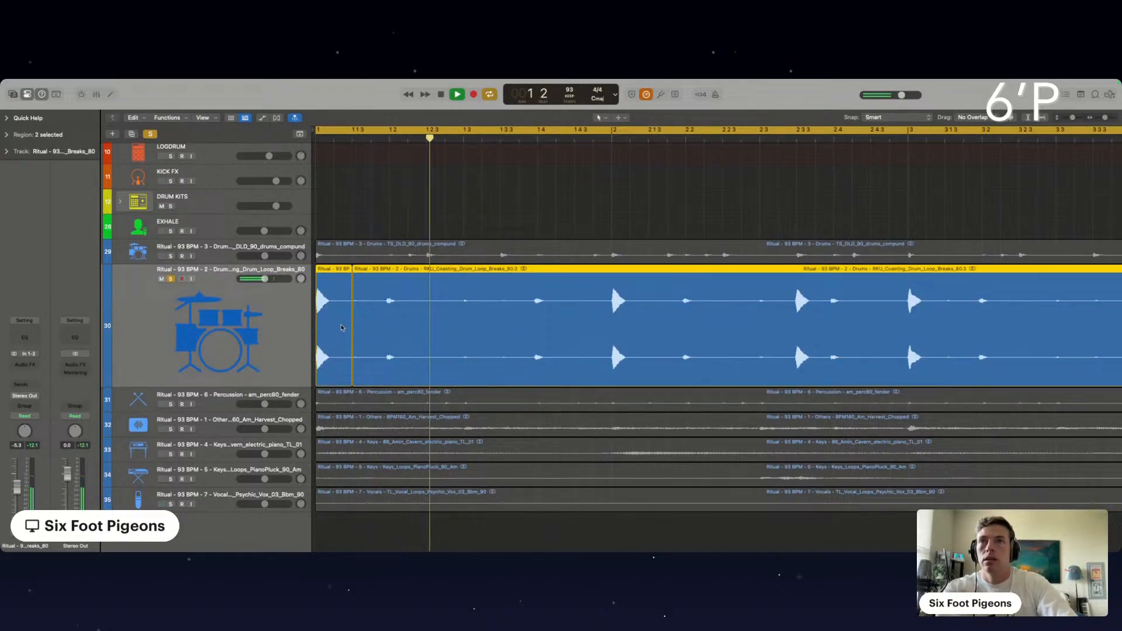
drag(334, 358, 336, 314)
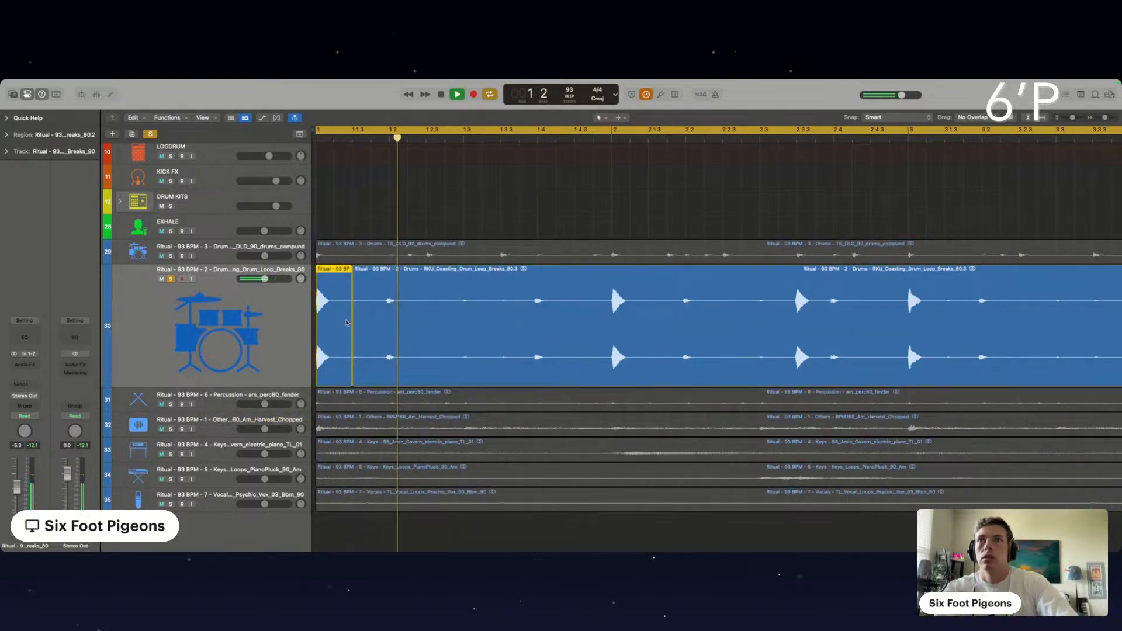
super+double_click(336, 304)
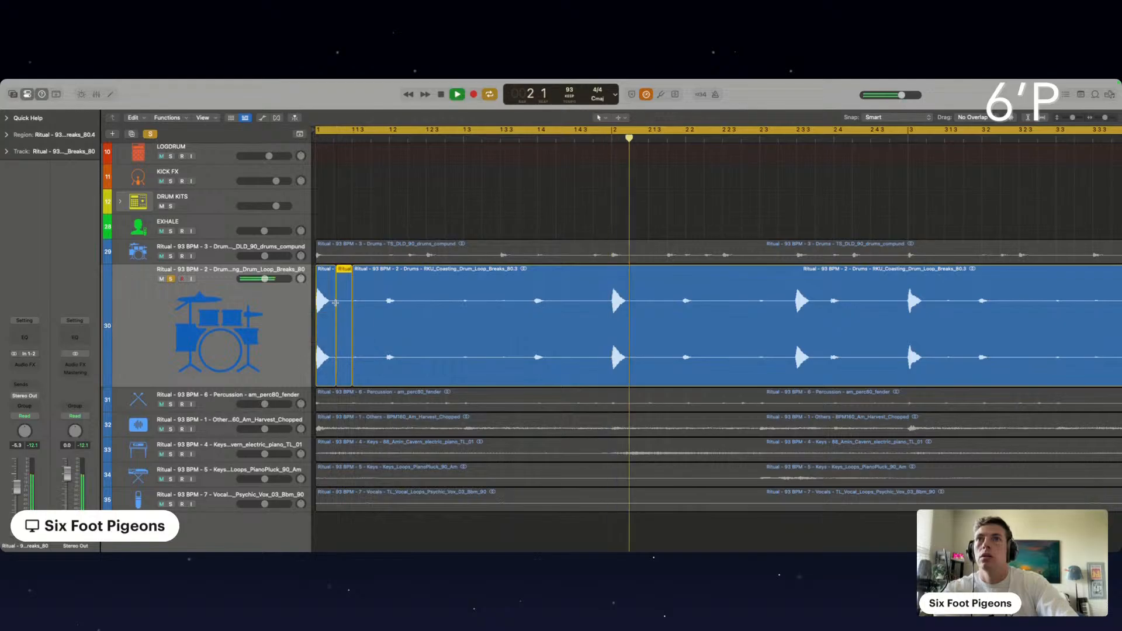
click(331, 300)
key(super+z)
super+double_click(336, 296)
key(super+z)
super+double_click(334, 290)
Copy the kick slice to position 1 3 3, undoing a first placement near the end of bar 1.
click(325, 299)
drag(324, 299, 582, 287)
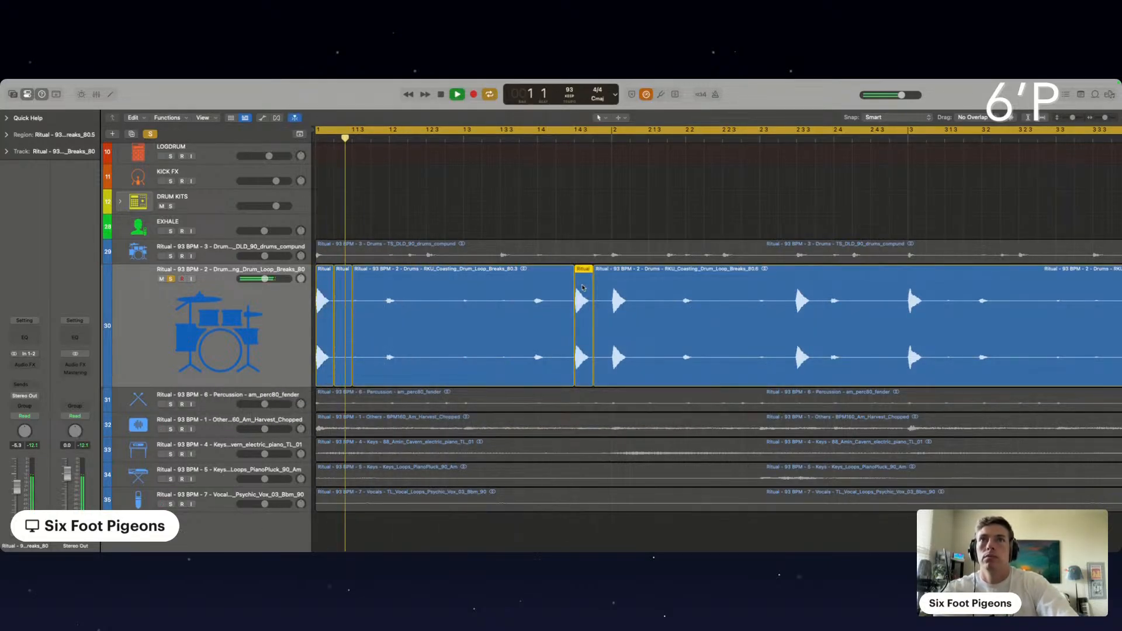
key(super+z)
drag(339, 317, 510, 318)
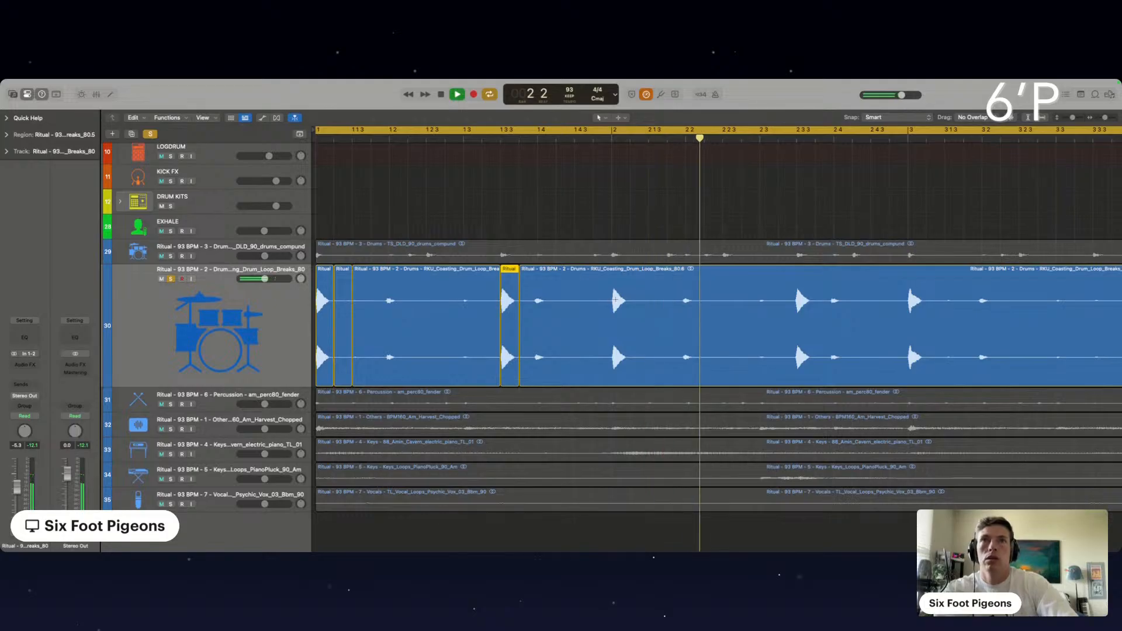
Split the RKU_Coasting drum loop at bar 2 and delete everything from there on.
super+double_click(613, 302)
scroll(612, 286, down, 5)
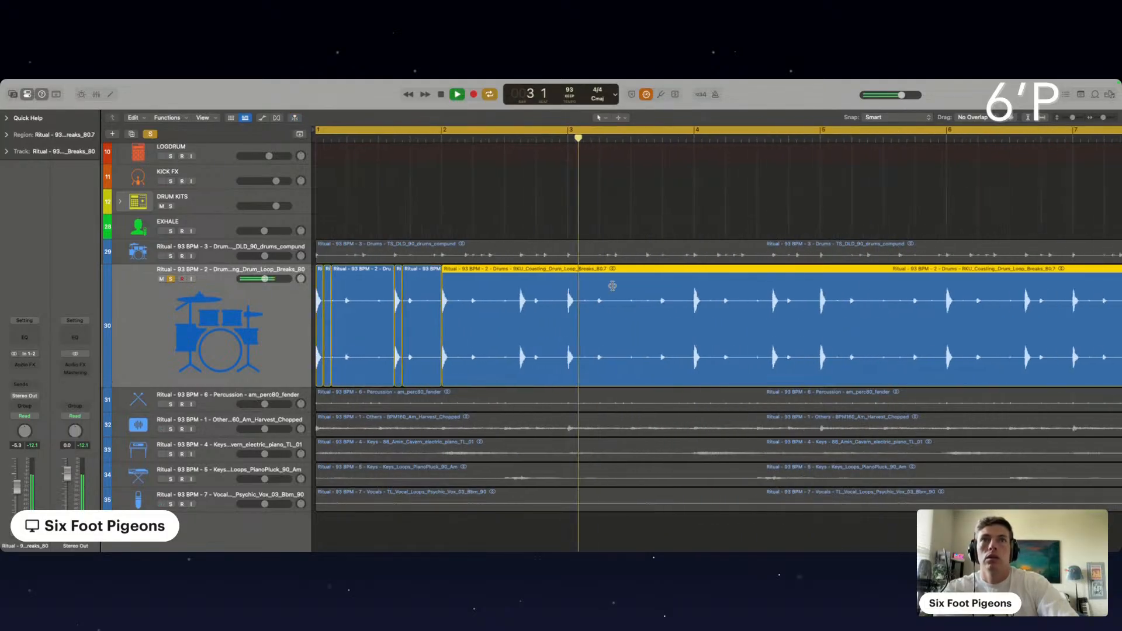
key(Delete)
Repeat the edited one-bar drum pattern three times to fill bars 1 to 4, then play from the start.
click(262, 328)
key(super+r)
key(super+r)
key(super+r)
key(Return)
scroll(358, 326, up, 5)
scroll(357, 326, down, 5)
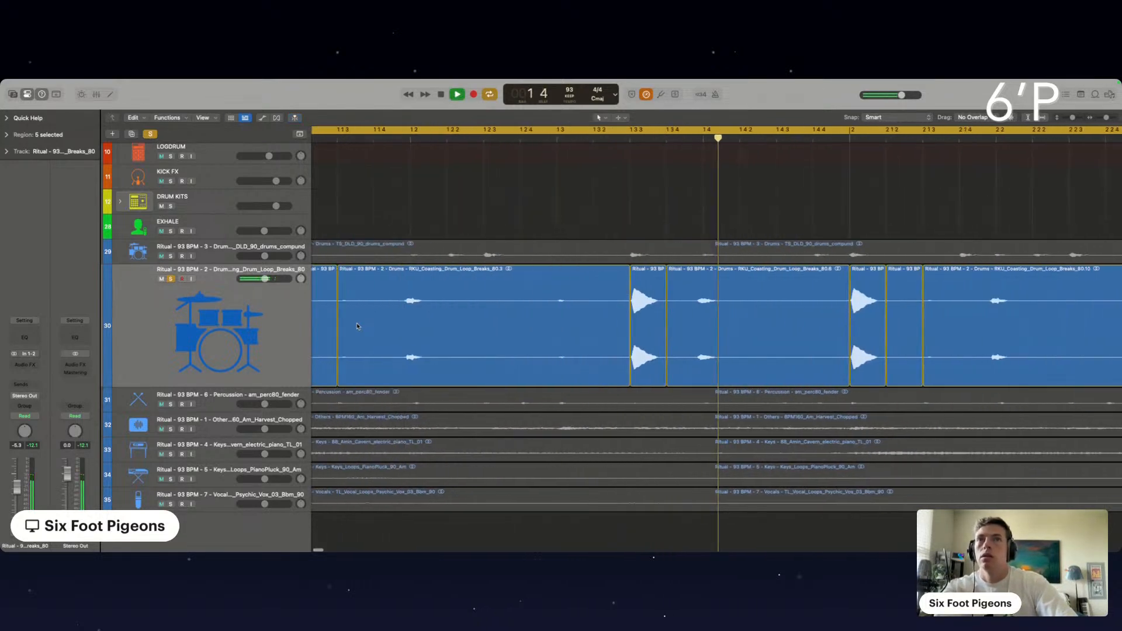
Raise the RKU_Coasting drum track's volume to -0.8 dB and shorten the cycle range to the four edited bars.
click(271, 319)
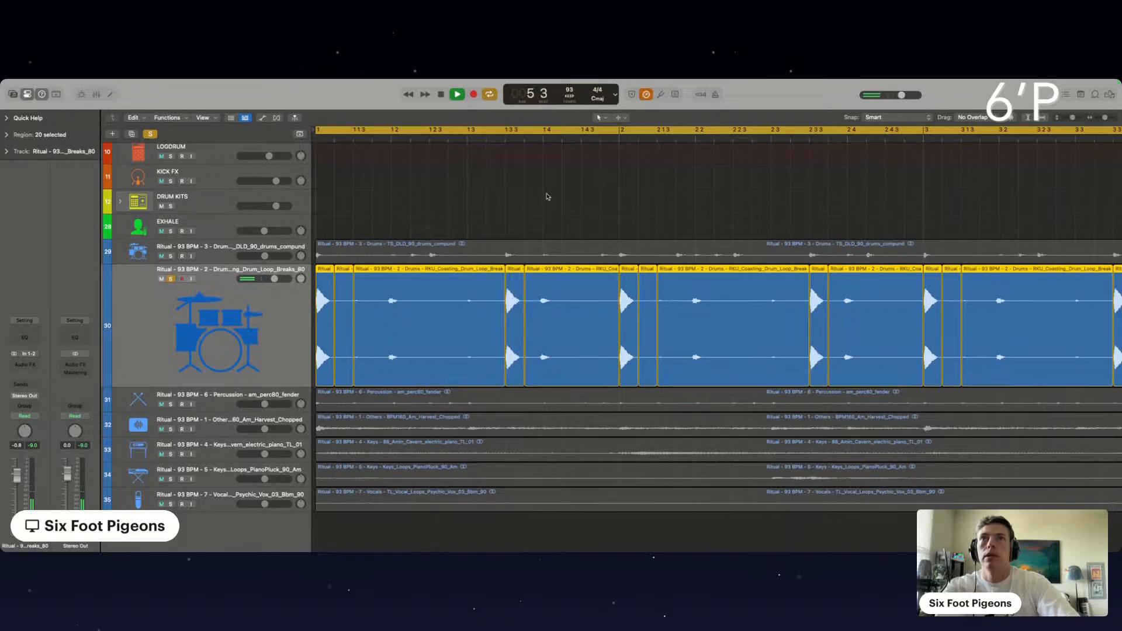
click(546, 193)
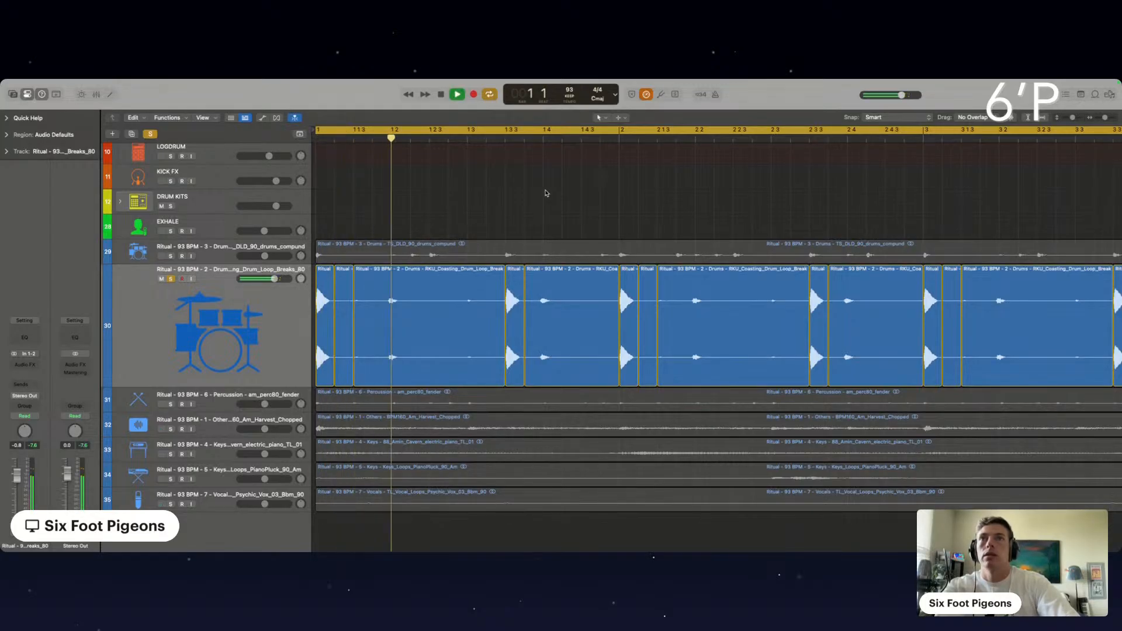
key(super+Left)
drag(886, 131, 599, 158)
key(super+Right)
key(super+Right)
key(super+Right)
key(super+Right)
scroll(409, 258, left, 5)
Create a new track with the drum loop track's settings below it and move the first kick slice onto it.
click(261, 316)
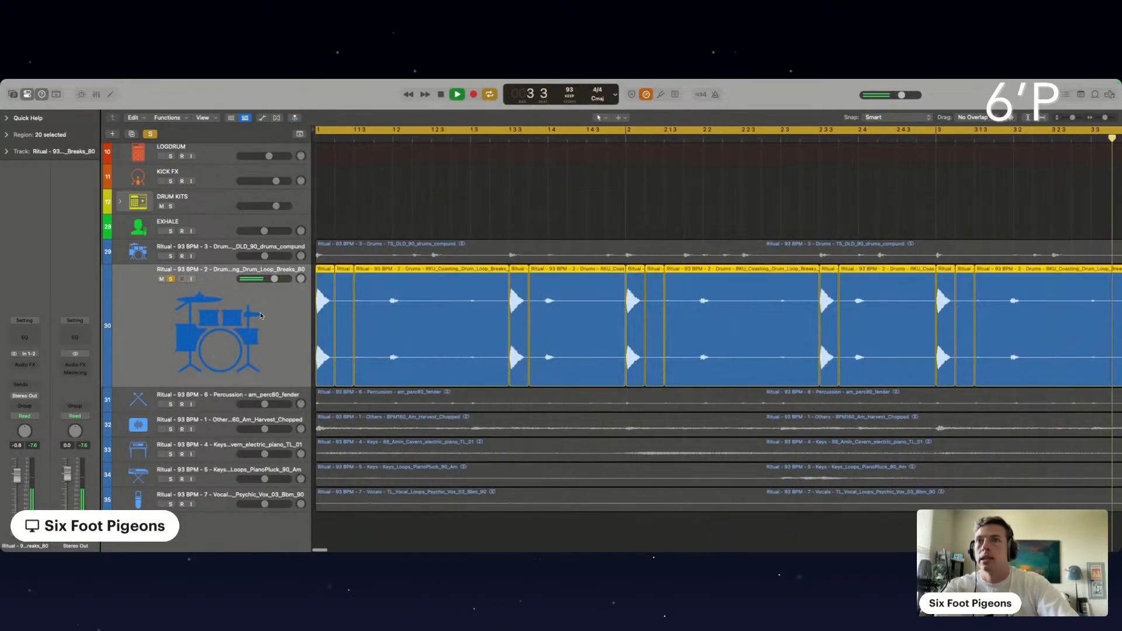
key(super+d)
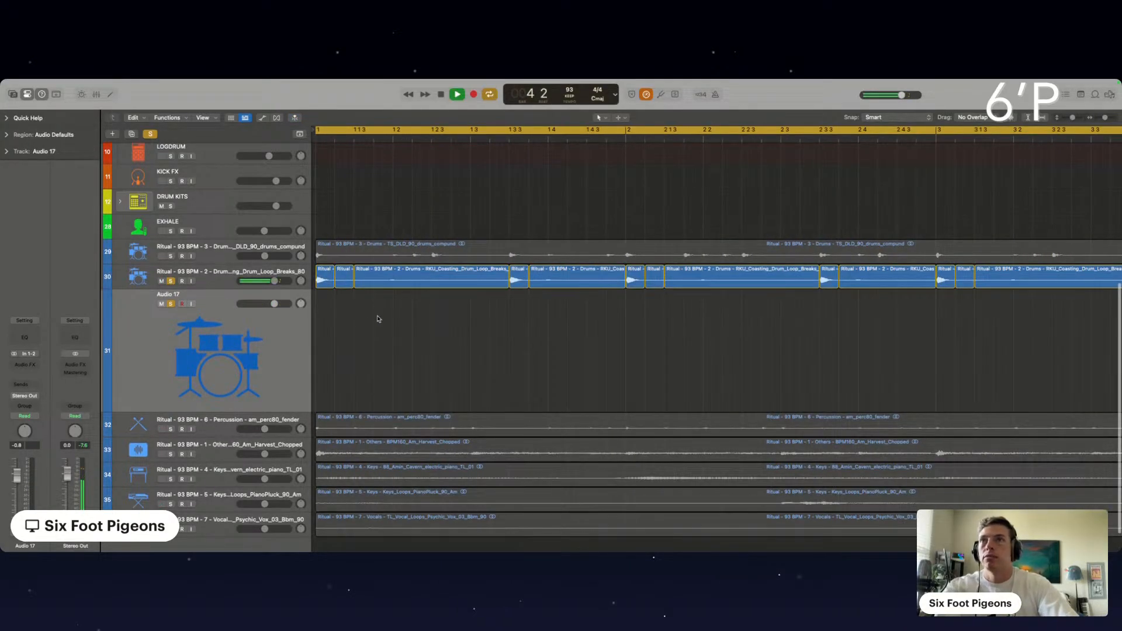
scroll(332, 294, left, 1)
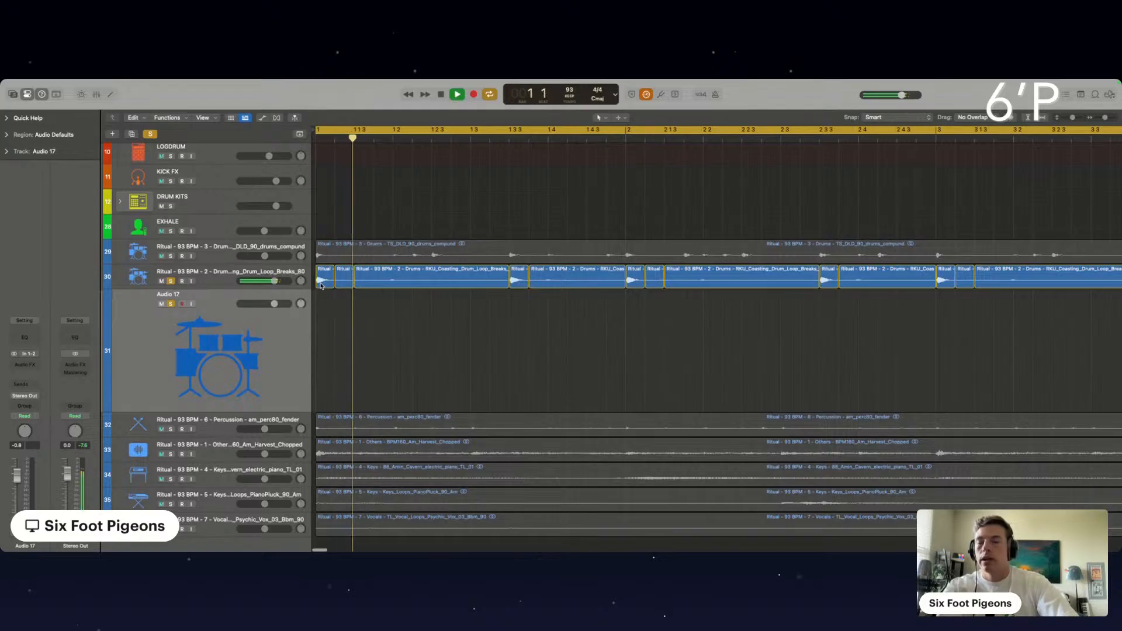
drag(321, 285, 353, 300)
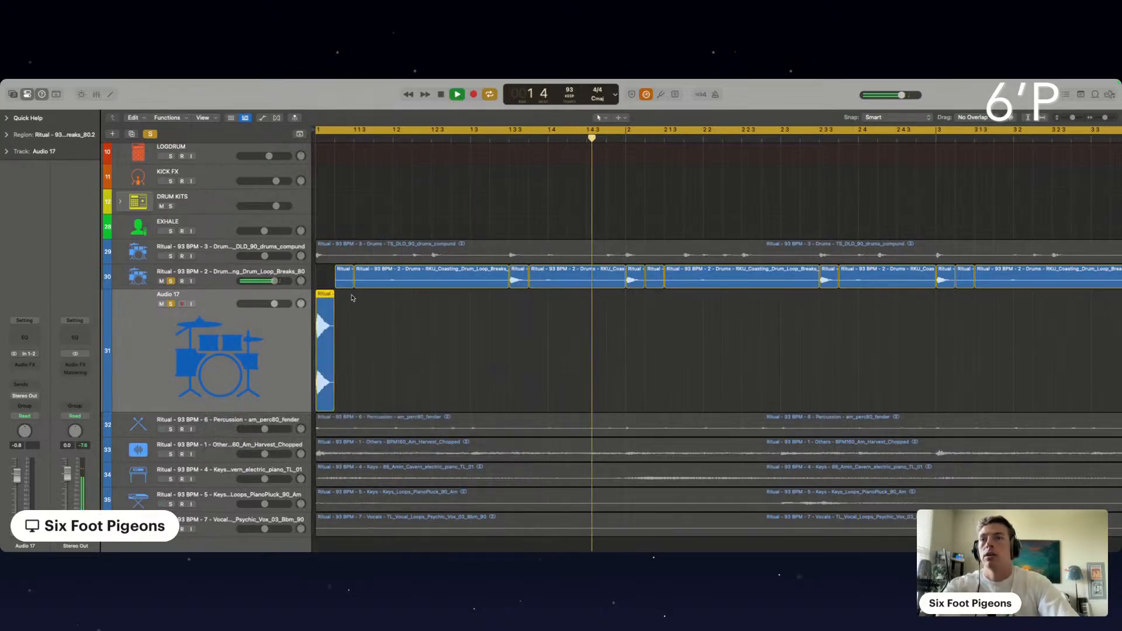
key(Return)
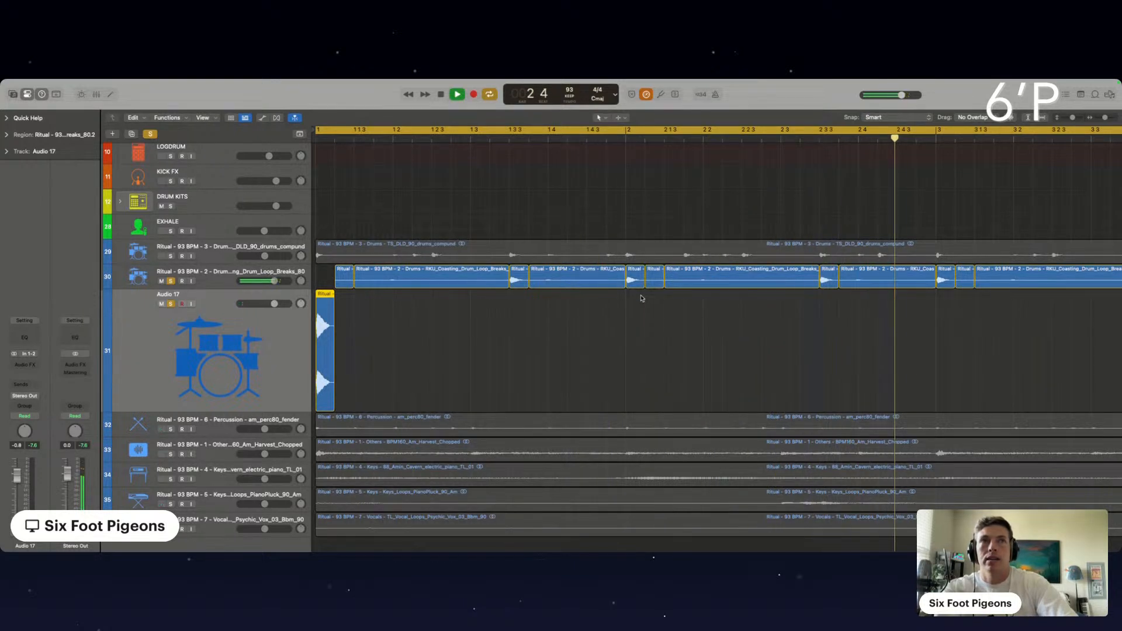
Try to fill the RKU_Coasting track's gap at bar 1 with a copy of a short slice cut just before bar 3.
click(915, 280)
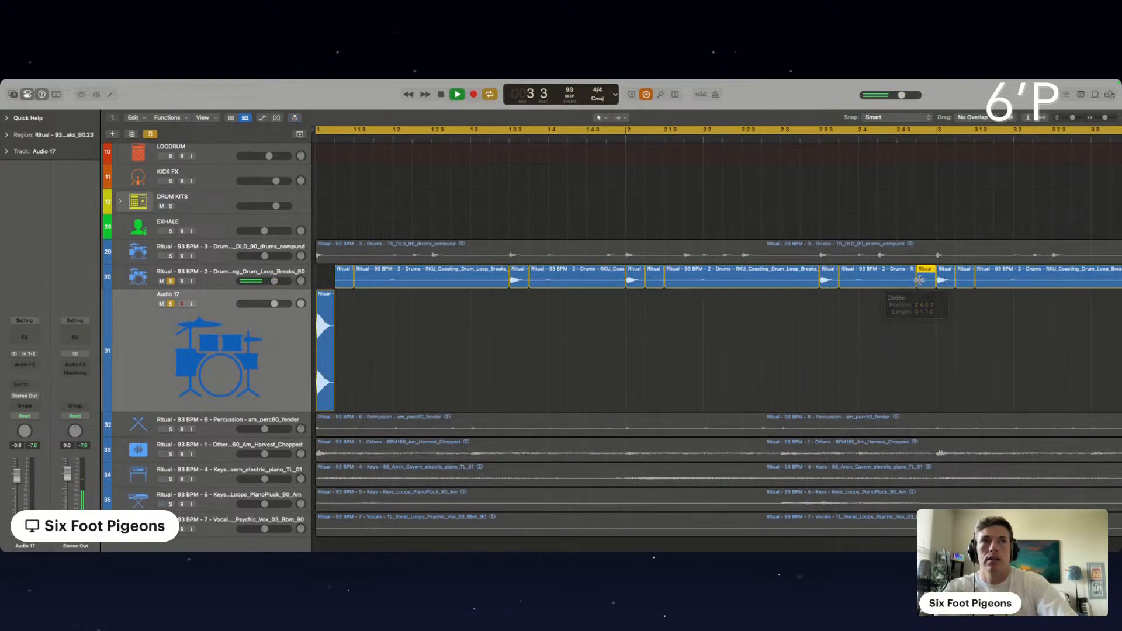
drag(922, 281, 318, 280)
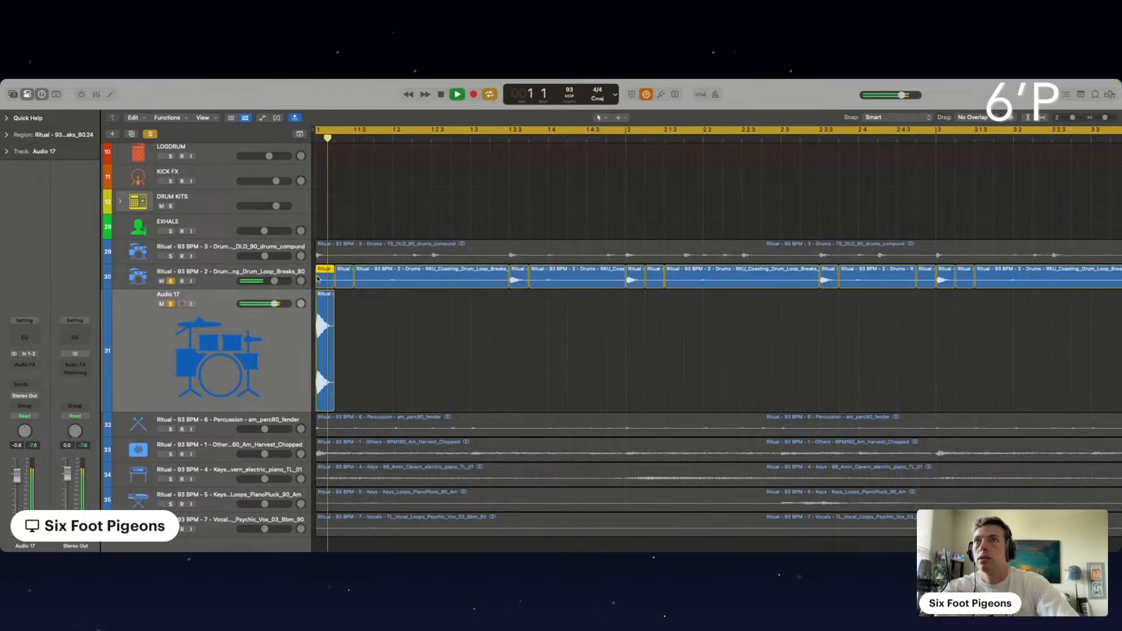
click(170, 303)
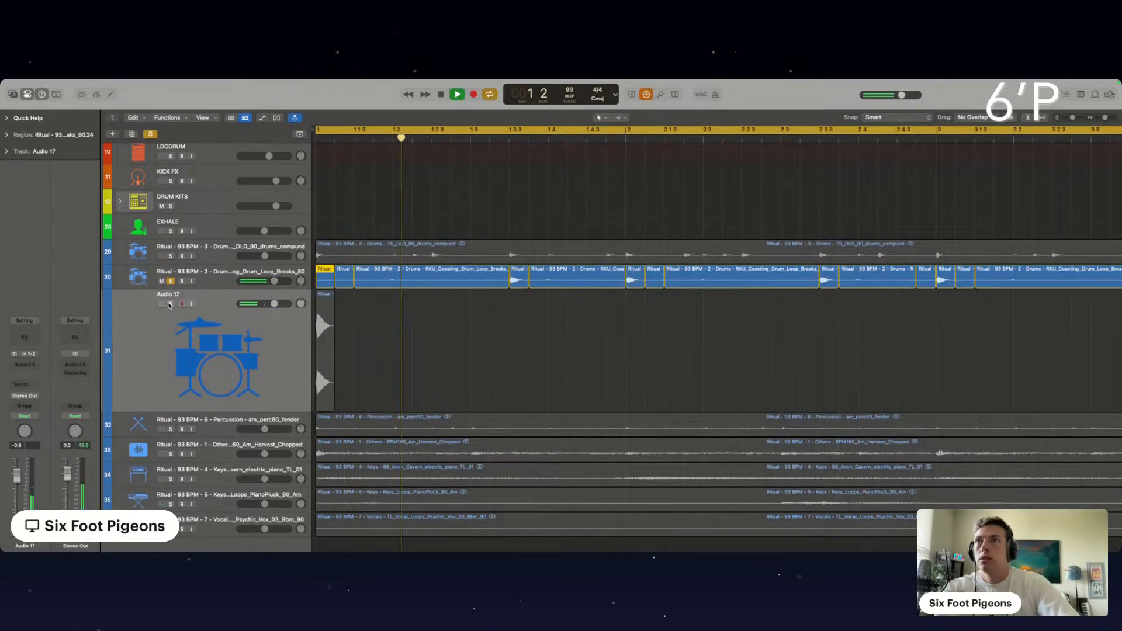
key(super+z)
key(super+z)
Split a longer slice off the RKU_Coasting loop just before bar 3, copy it to bar 1, and play from the start.
click(899, 280)
double_click(899, 280)
drag(908, 277, 309, 280)
key(Return)
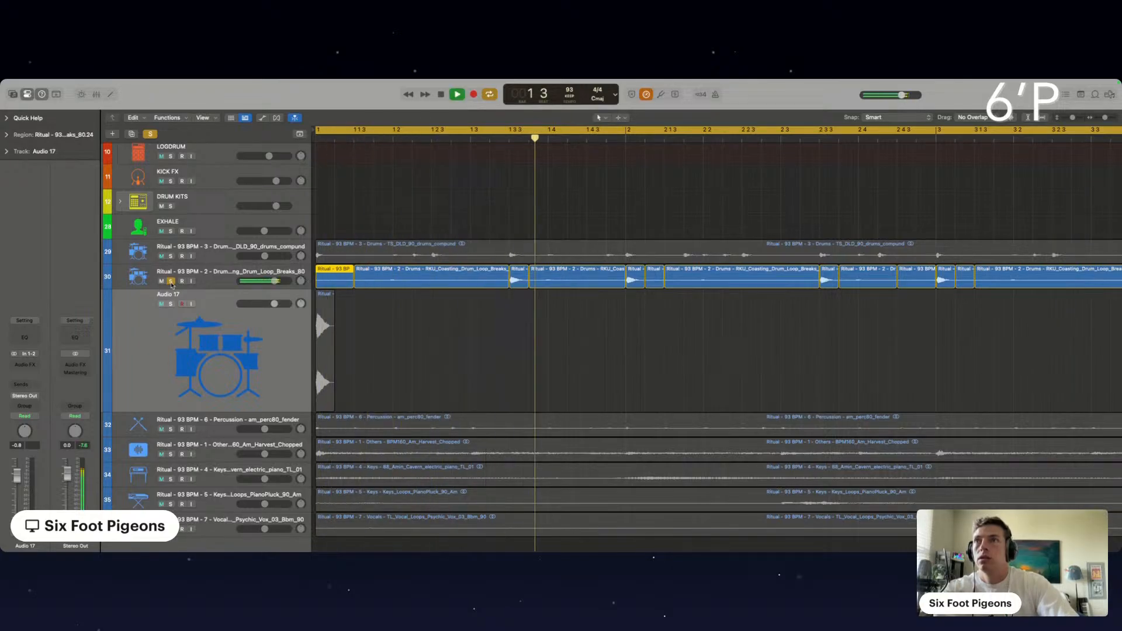
Unsolo the RKU_Coasting drum track and mute the lead vocal, ad lib, Am_Harvest, keys and Psychic_Vox tracks for playback.
click(171, 281)
key(space)
scroll(407, 234, down, 1)
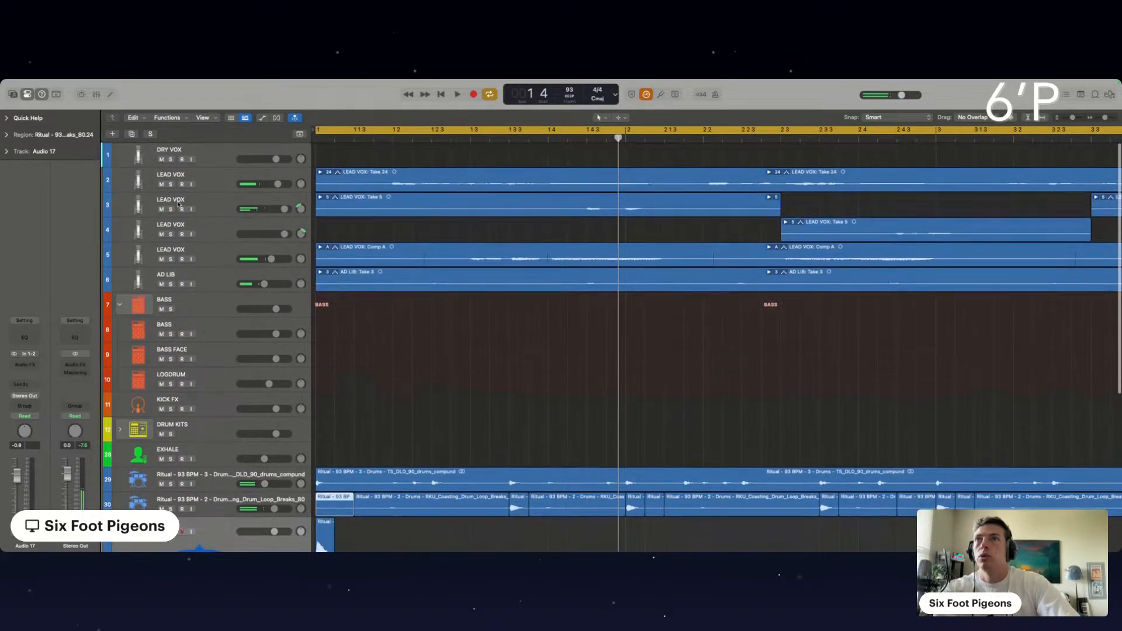
drag(159, 184, 161, 284)
scroll(267, 316, down, 10)
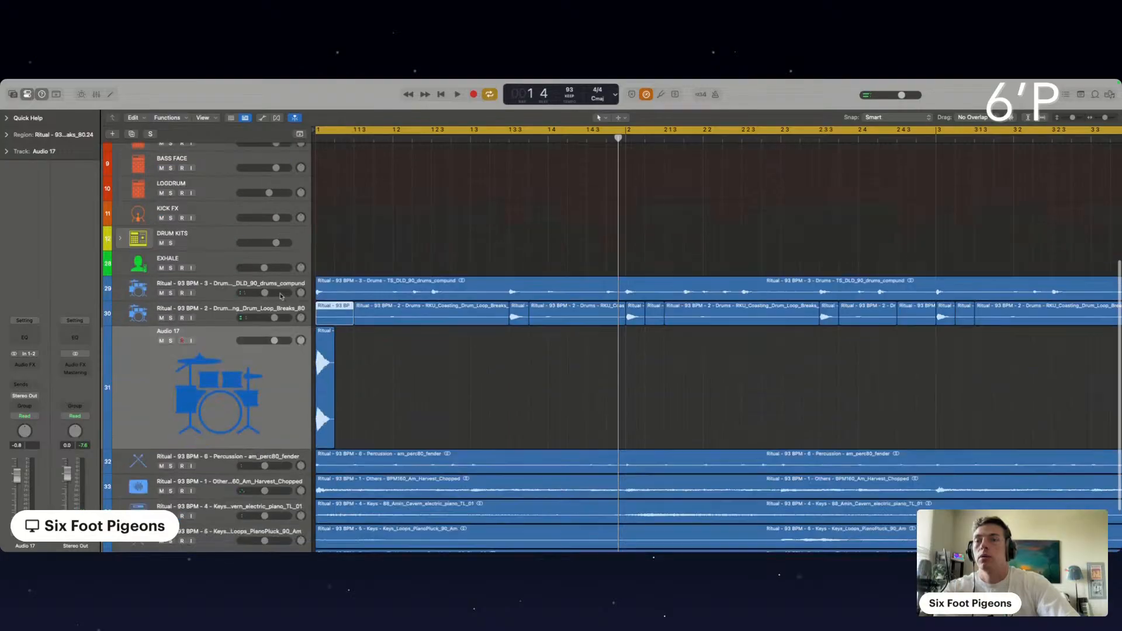
drag(160, 501, 164, 418)
key(space)
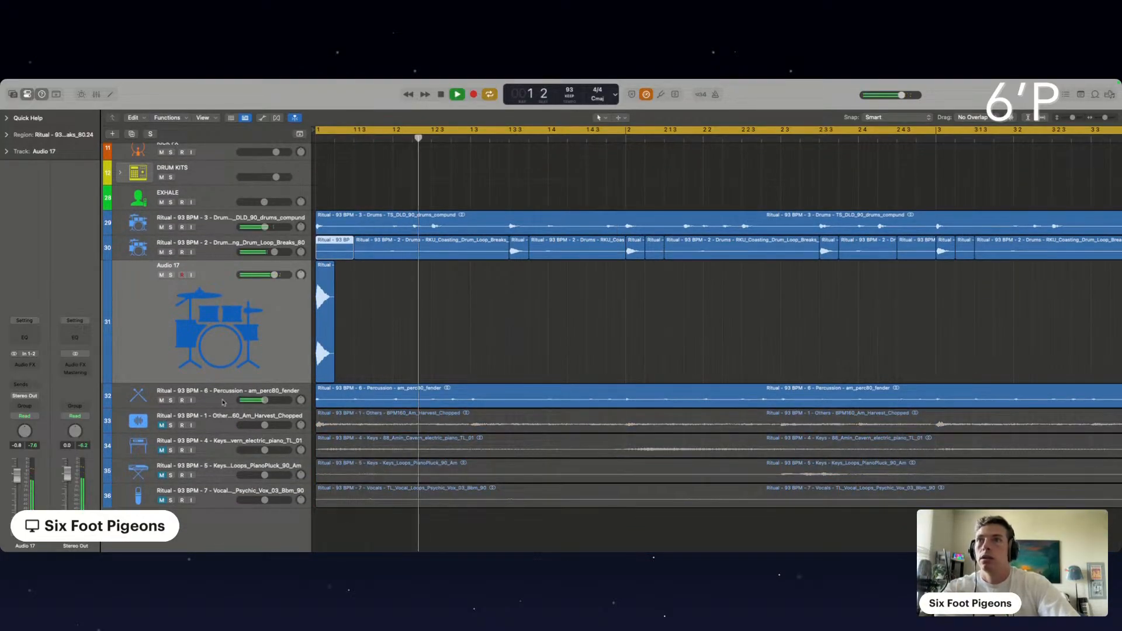
Mute the TS_DLD_90_drums_compound and am_perc80_fender percussion tracks.
click(171, 400)
click(170, 400)
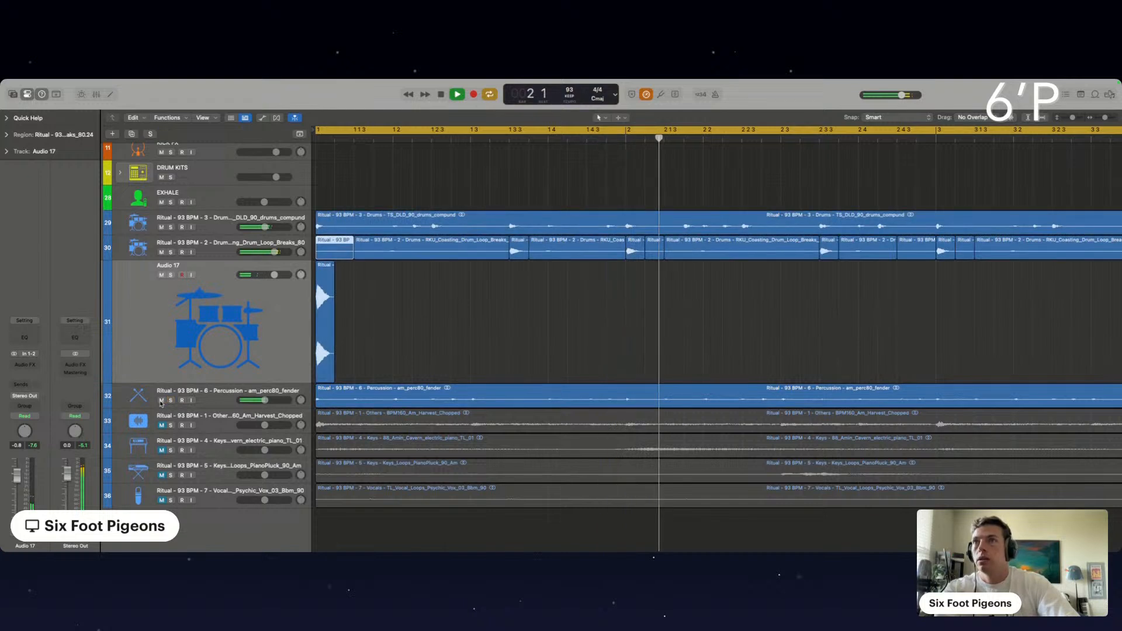
click(162, 228)
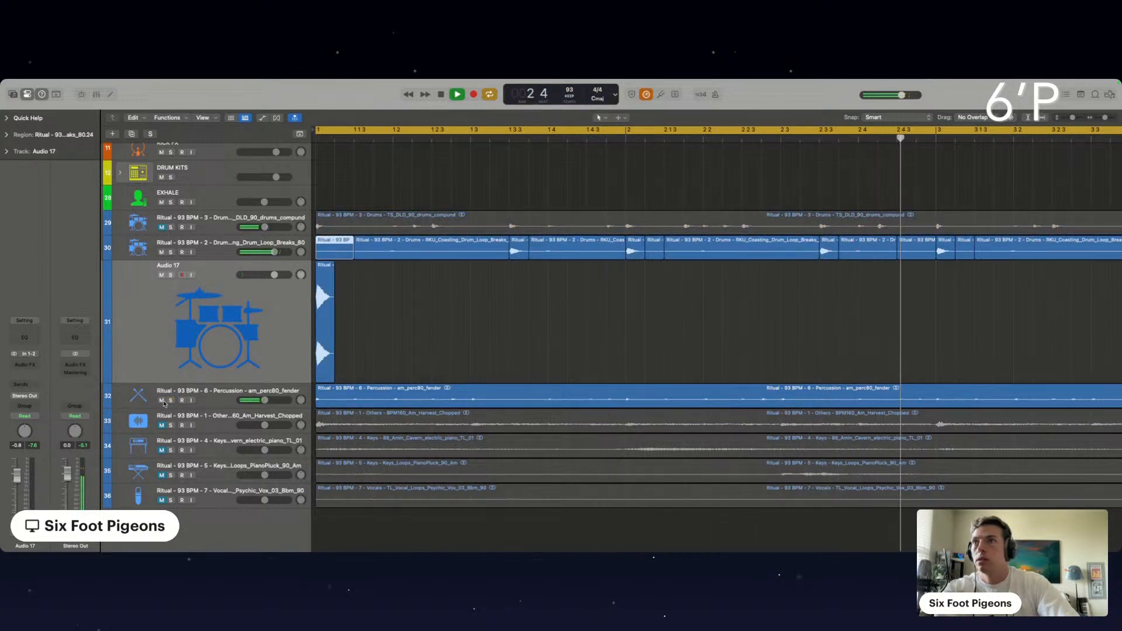
click(162, 400)
Split the first RKU_Coasting slice at position 1 1 2 1, where the kick slice on Audio 17 ends.
click(411, 293)
scroll(411, 291, up, 4)
scroll(413, 291, left, 2)
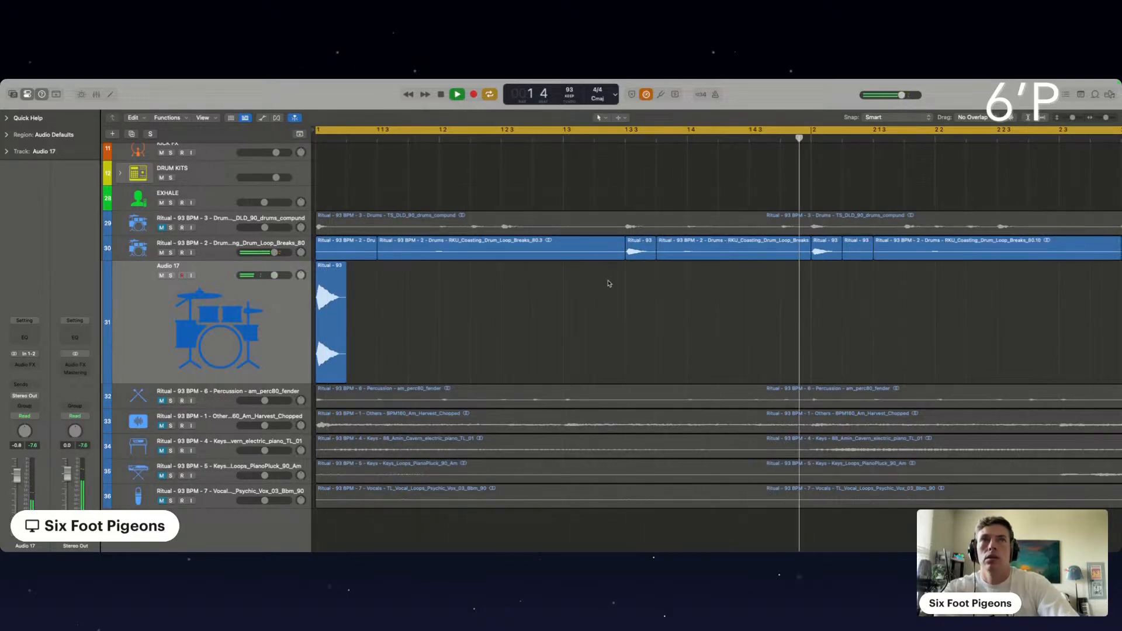
drag(348, 250, 350, 255)
super+double_click(347, 252)
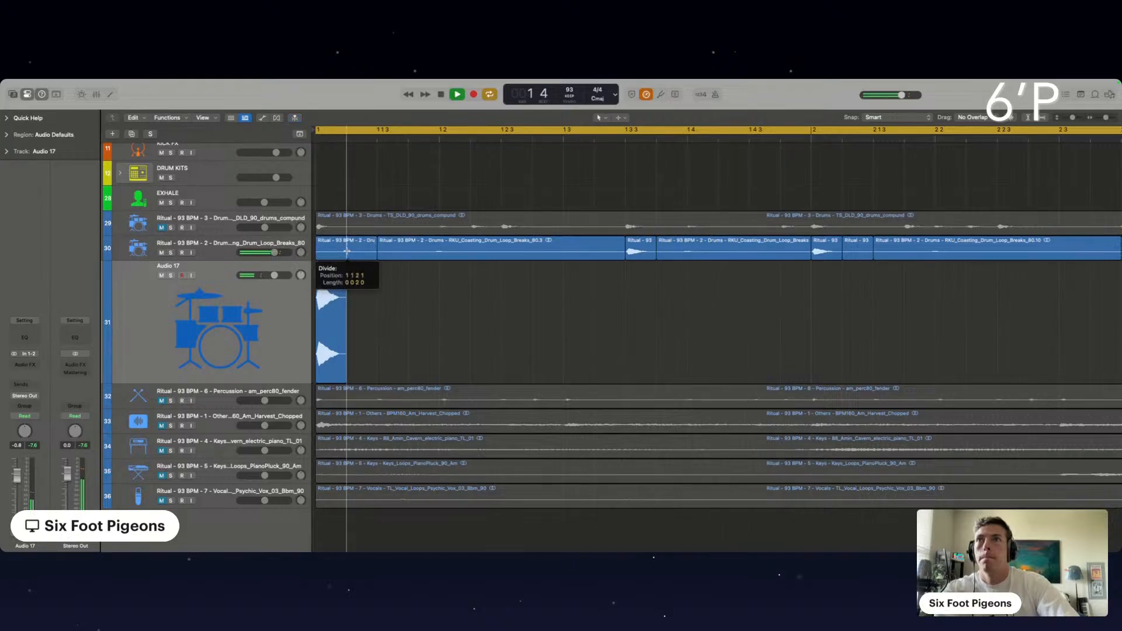
Copy the first loop slice together with its Audio 17 kick onto the kick positions at 1 3 3, bar 2, 2 3 3 and bar 3.
click(332, 252)
shift+click(331, 276)
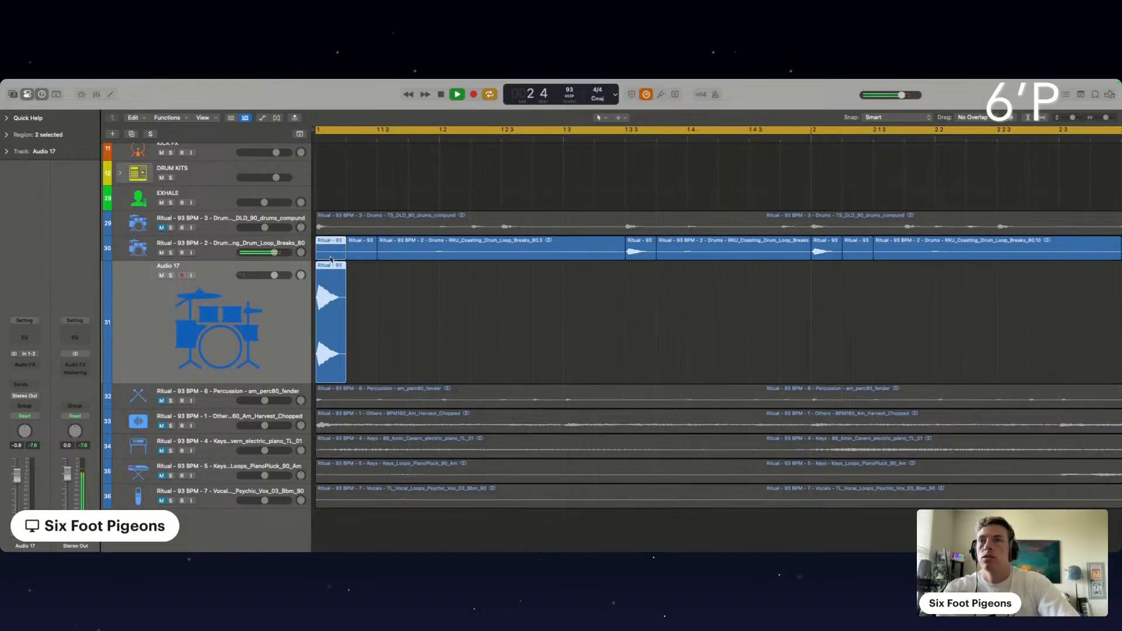
drag(330, 256, 823, 255)
key(super+Left)
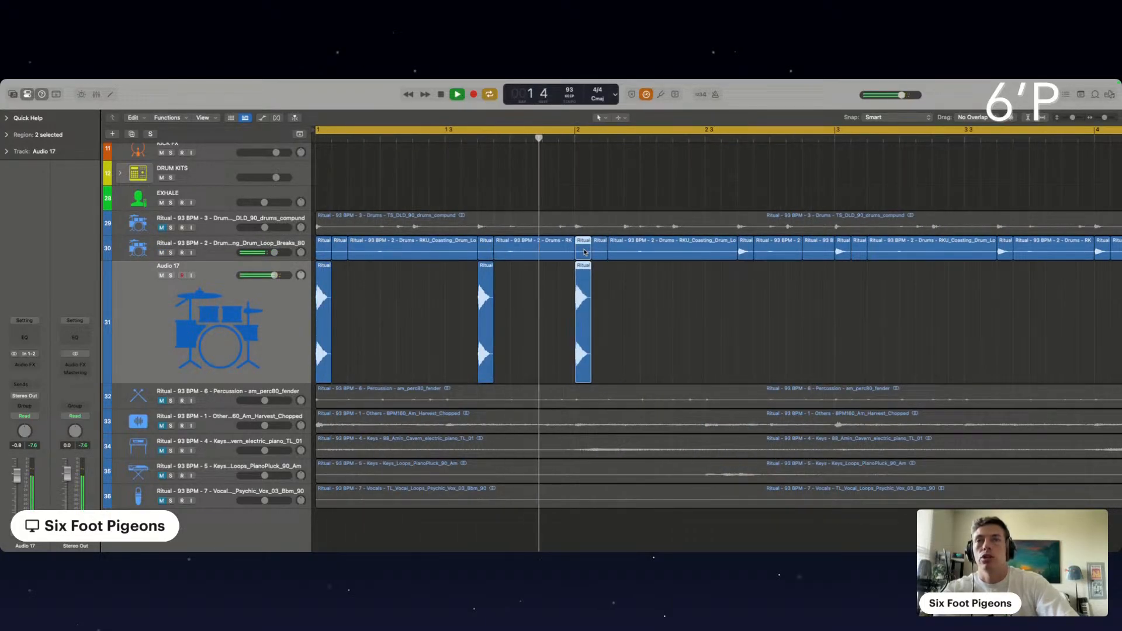
drag(584, 253, 842, 255)
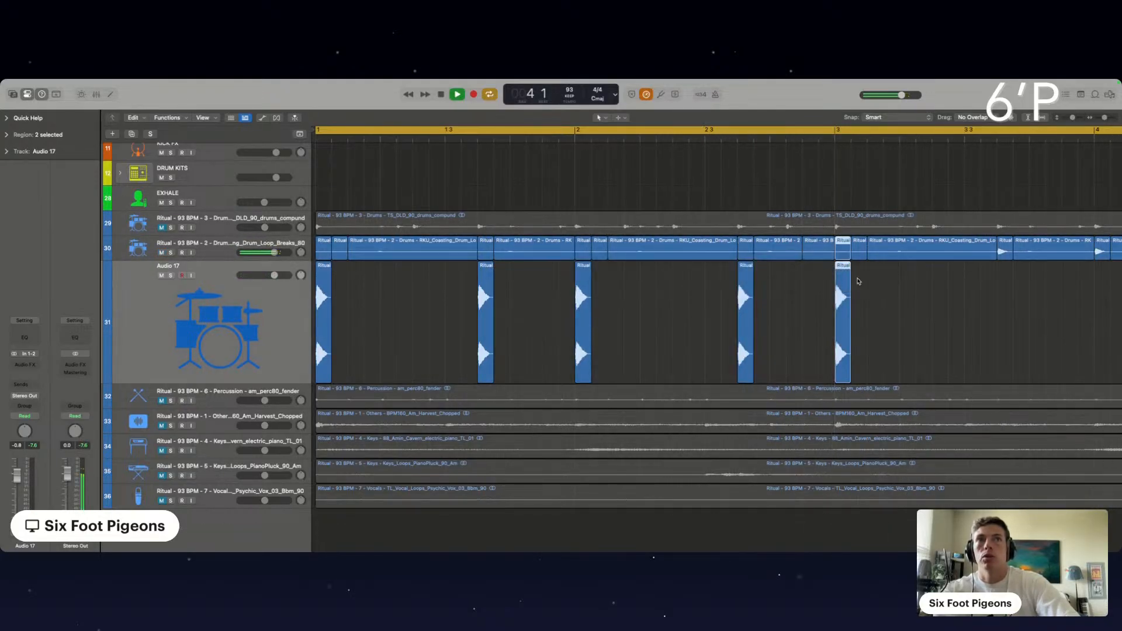
Delete the RKU_Coasting and Audio 17 regions from bar 3 onward and shorten the cycle range to bars 1 and 2.
key(super+Left)
key(super+Left)
drag(760, 316, 540, 248)
key(Delete)
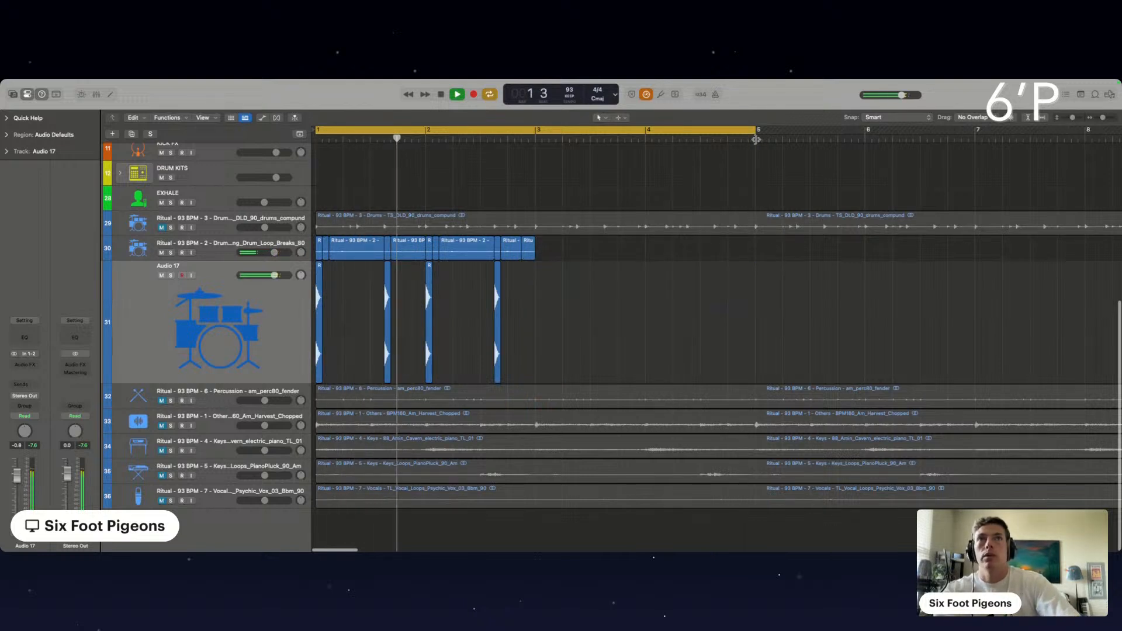
drag(755, 131, 536, 131)
key(space)
key(space)
key(super+Right)
key(super+Right)
key(super+Right)
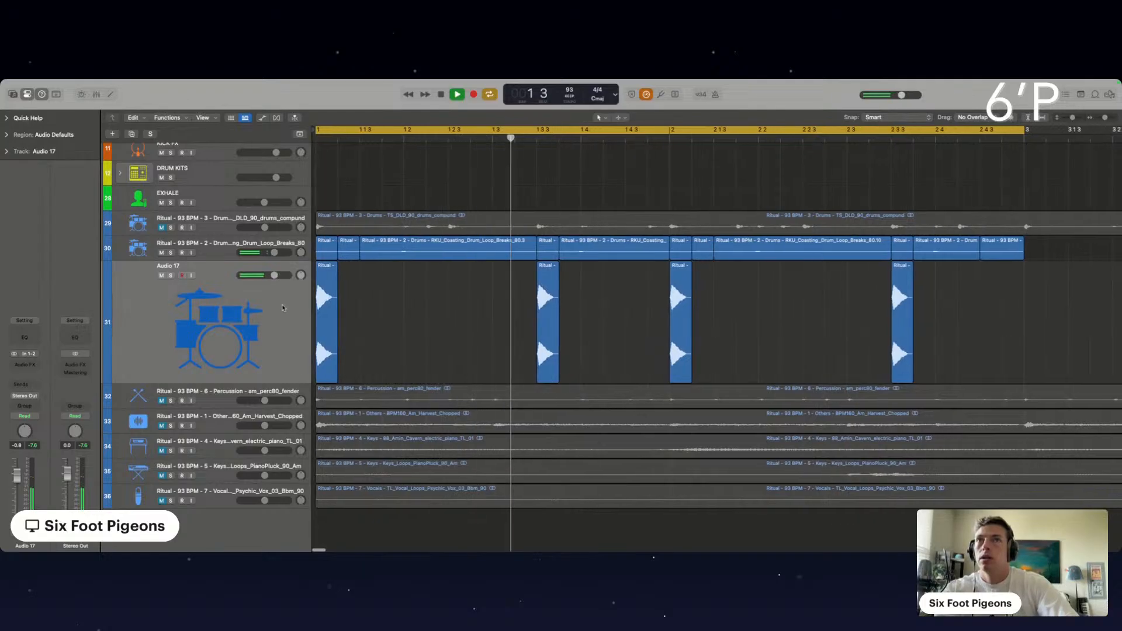
Mute Audio 17 and add a Channel EQ to the RKU_Coasting drum track that steeply cuts its low frequencies.
click(161, 275)
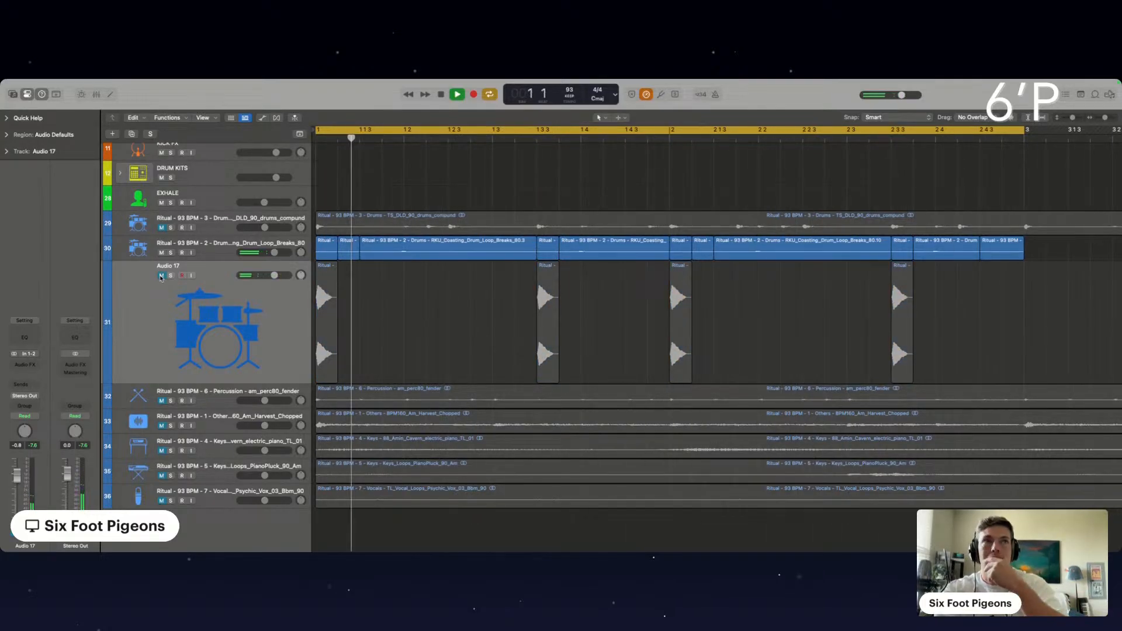
click(204, 249)
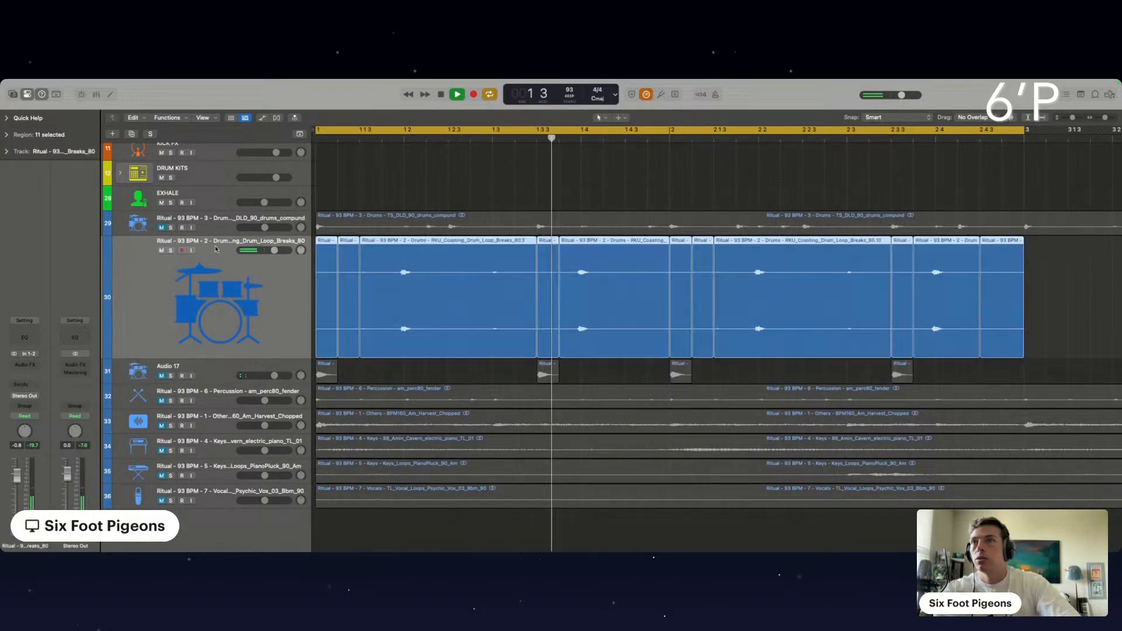
click(23, 338)
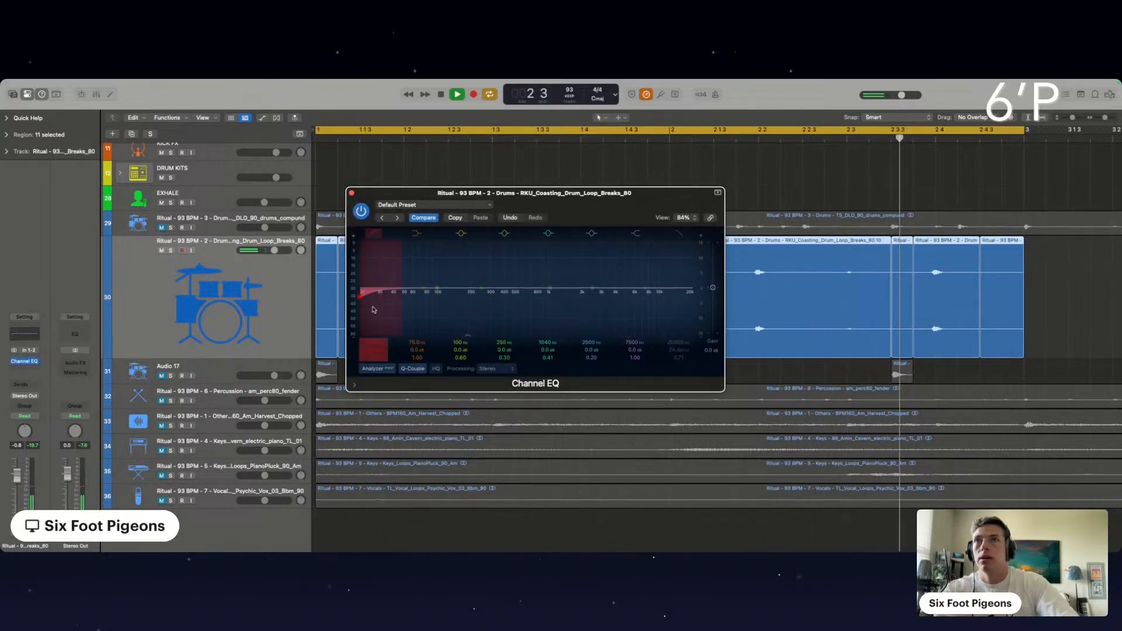
click(427, 315)
drag(427, 315, 400, 358)
drag(437, 289, 416, 335)
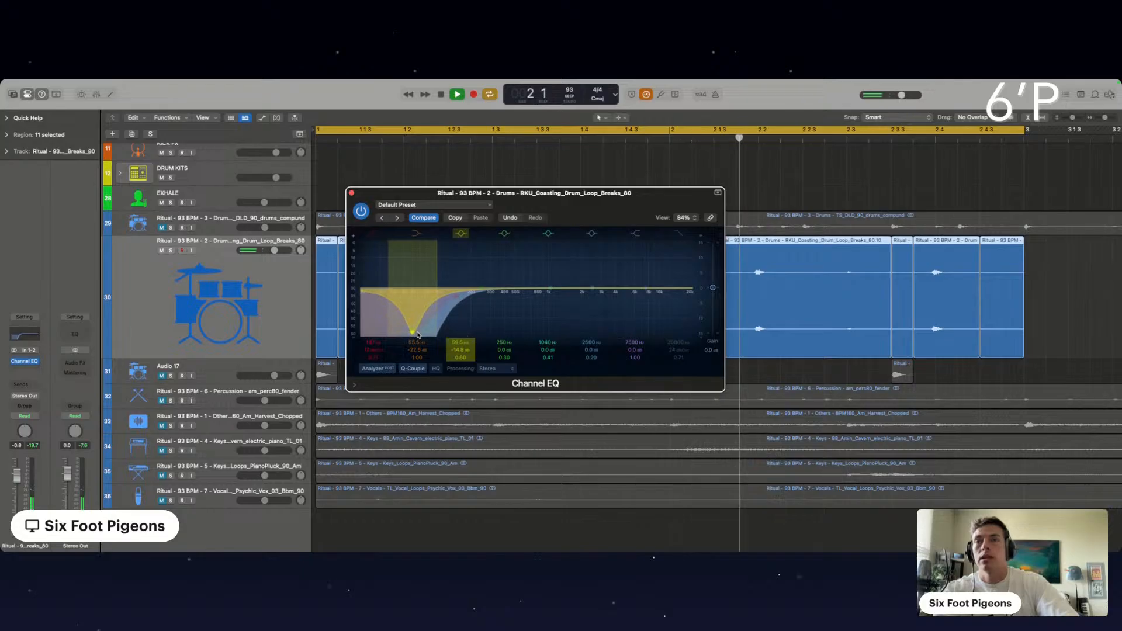
click(351, 192)
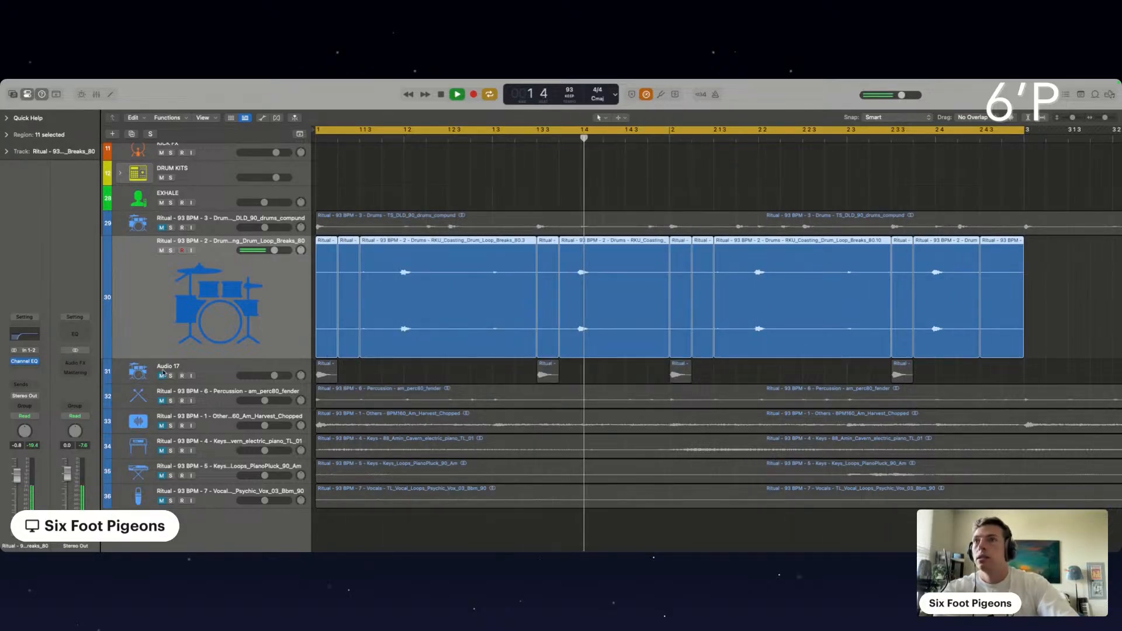
Solo Audio 17 and add short fade-outs to its four kick slices with the Fade Tool.
click(169, 376)
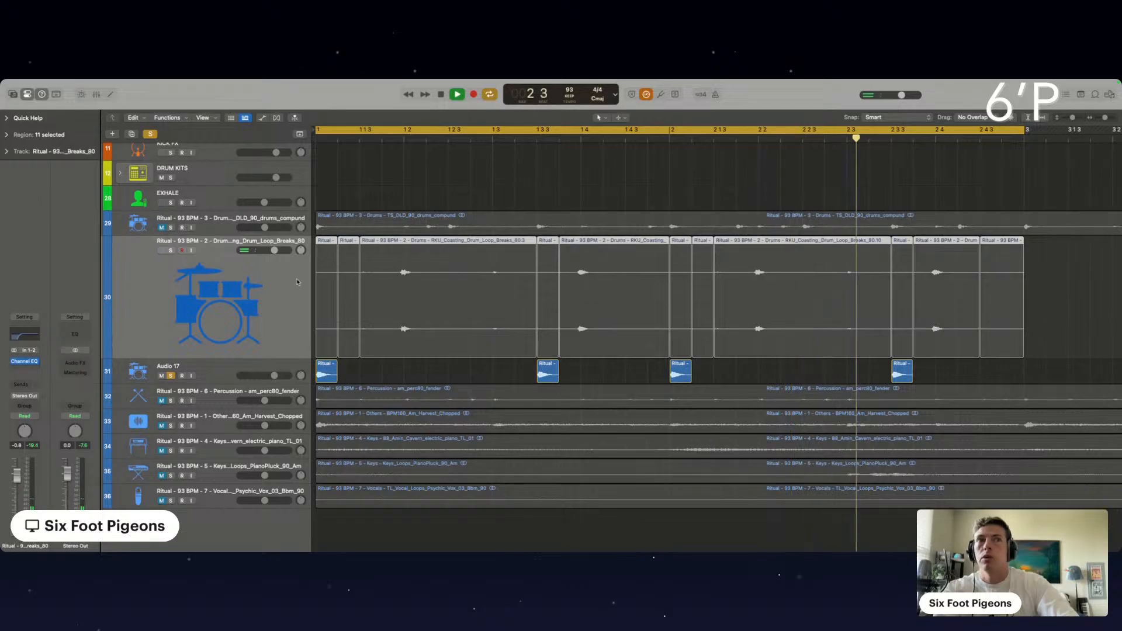
click(437, 376)
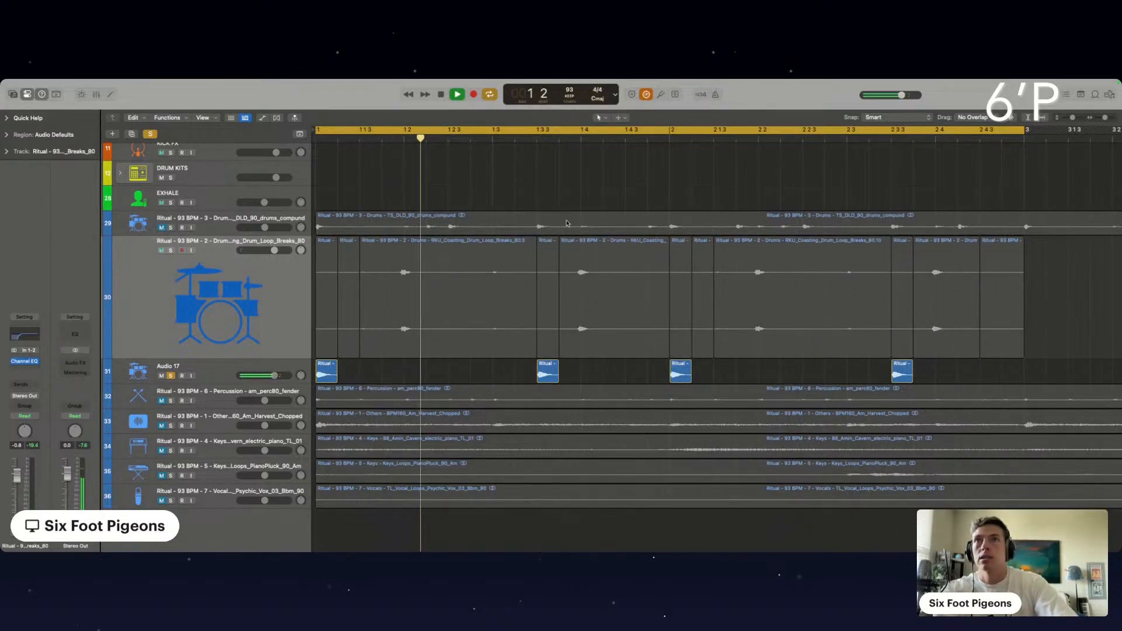
click(618, 117)
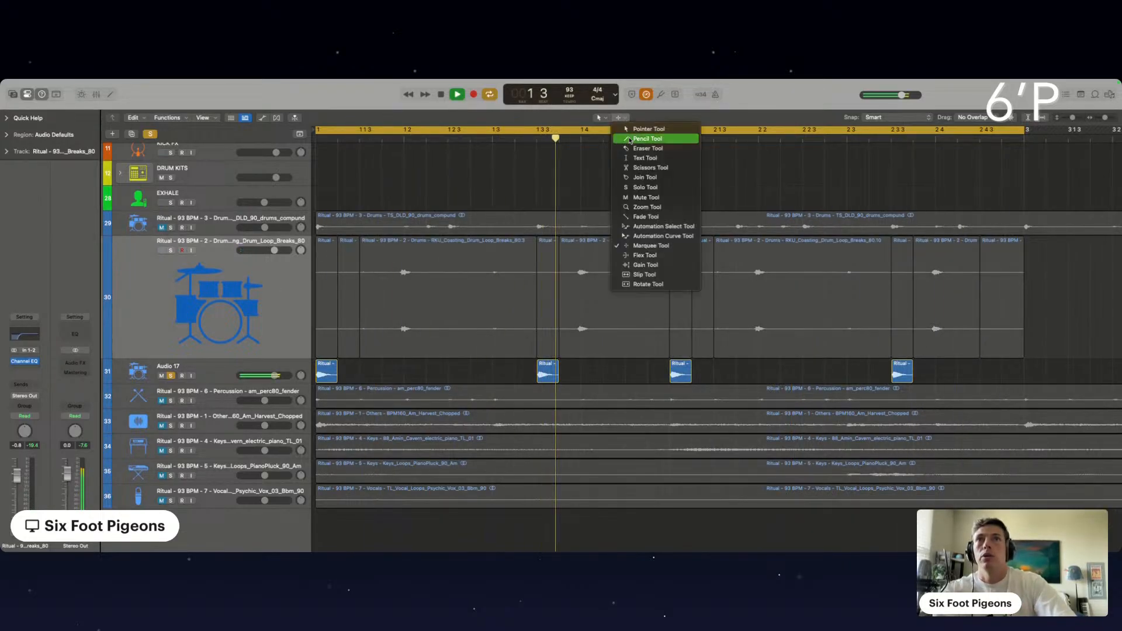
click(658, 217)
click(270, 367)
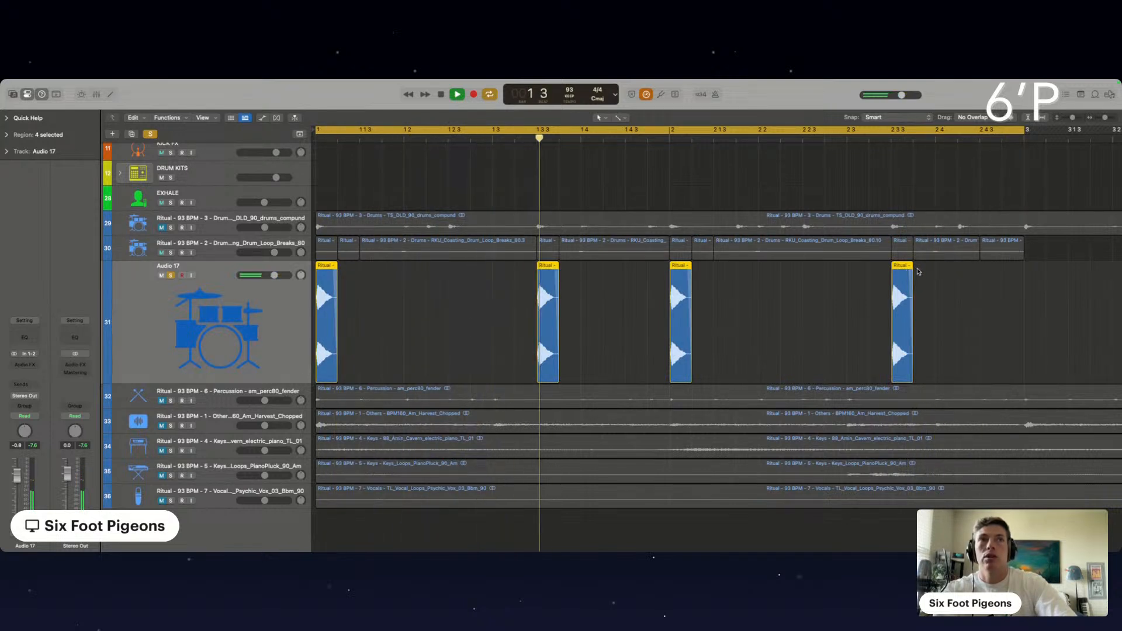
Move the KICK FX track directly above Audio 17, transfer the four kick slices onto it, and solo it.
scroll(460, 299, up, 2)
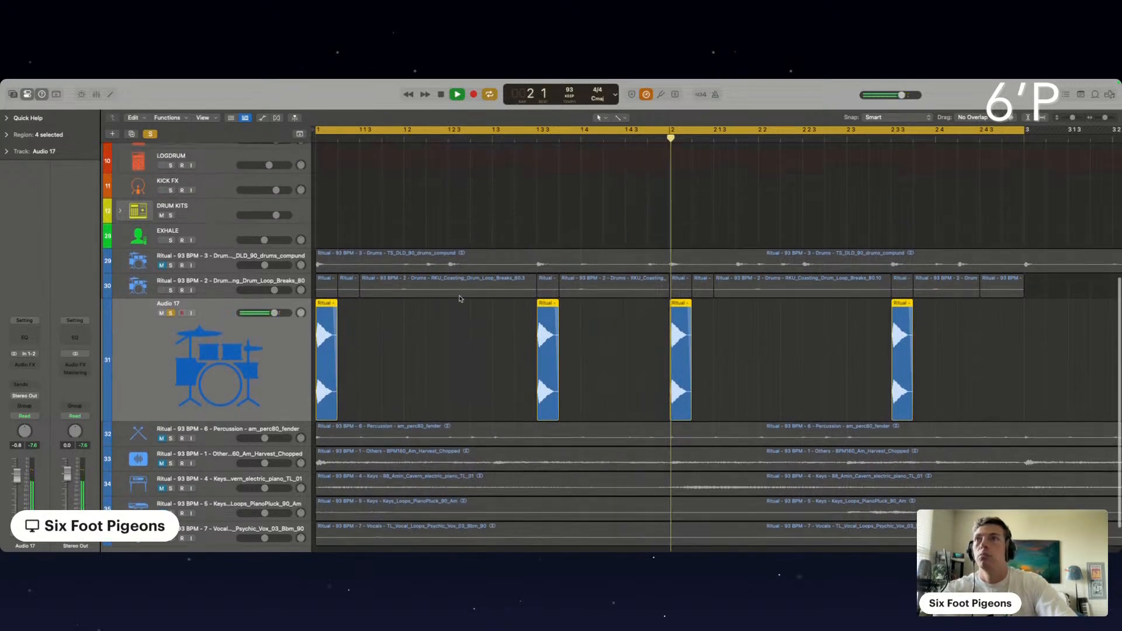
click(216, 184)
drag(214, 186, 314, 363)
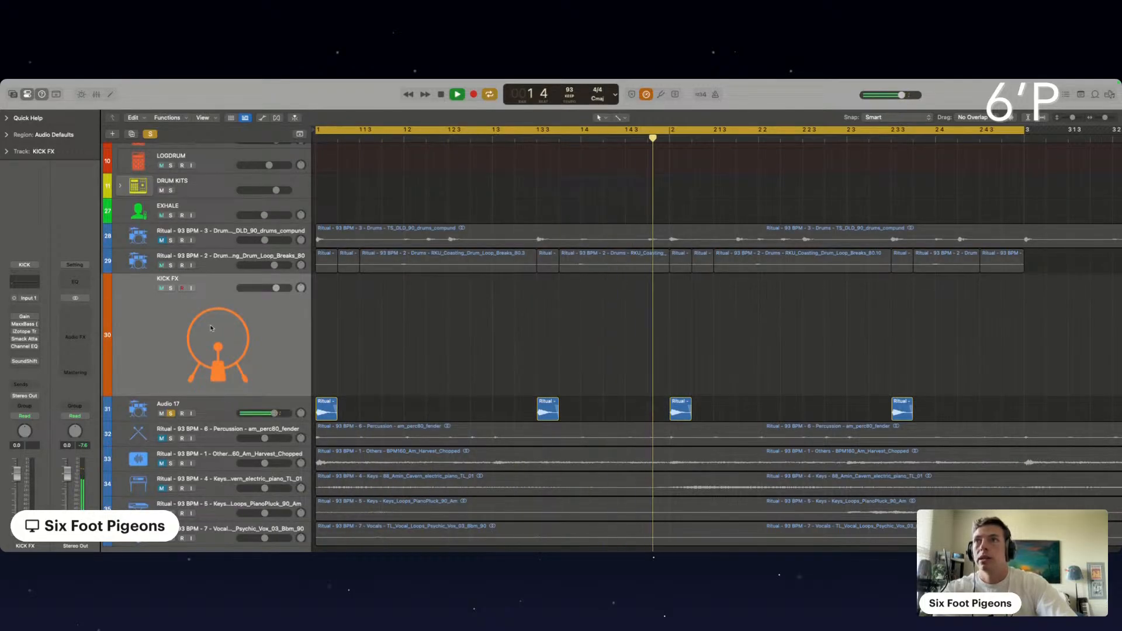
drag(934, 415, 303, 360)
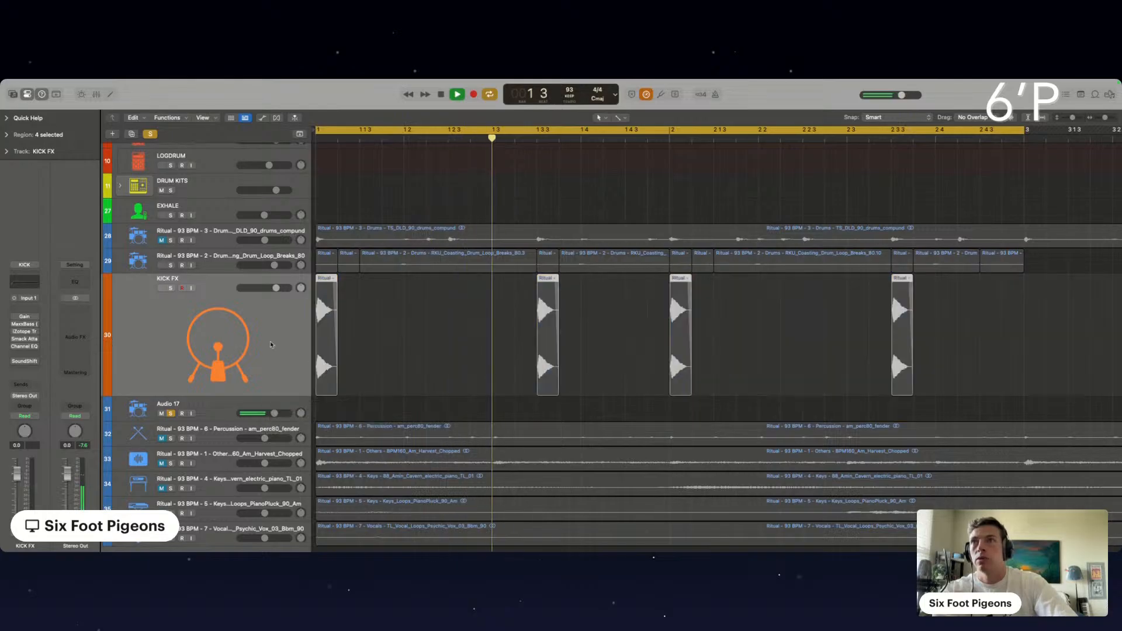
click(171, 288)
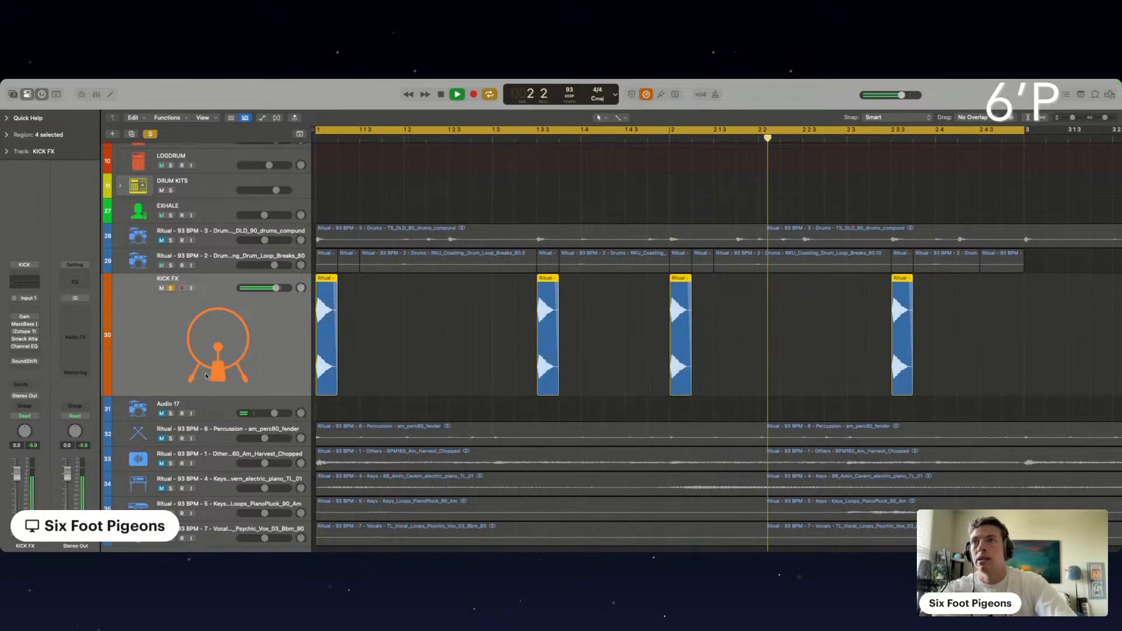
Enable the Gain and MaxxBass plug-ins on the KICK FX track, keeping their settings.
click(25, 317)
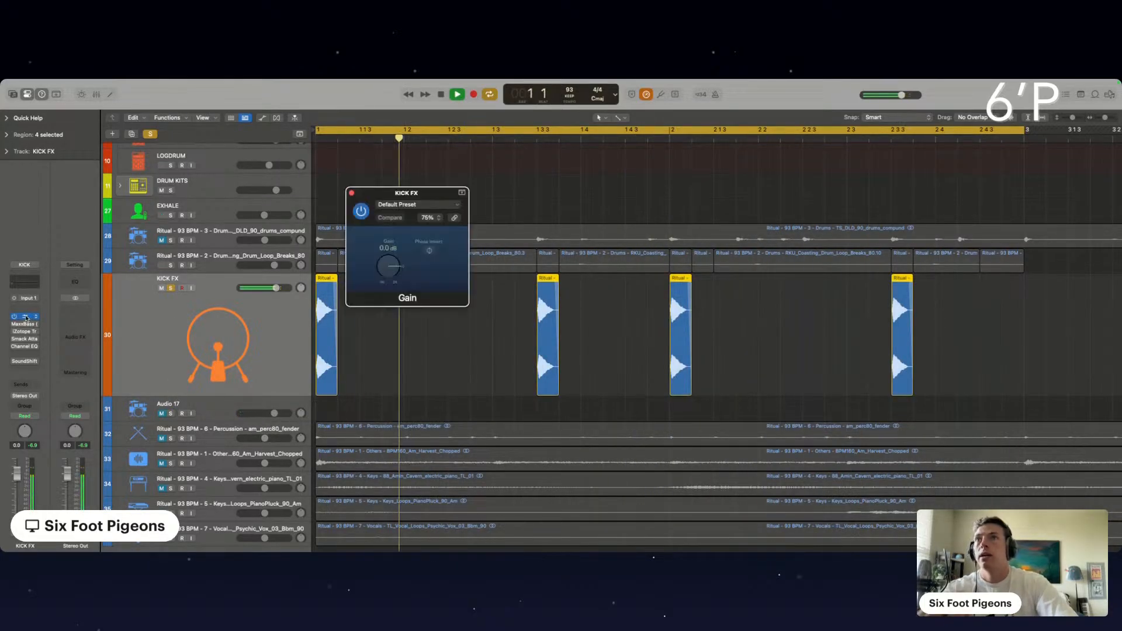
click(351, 193)
mouse_move(17, 324)
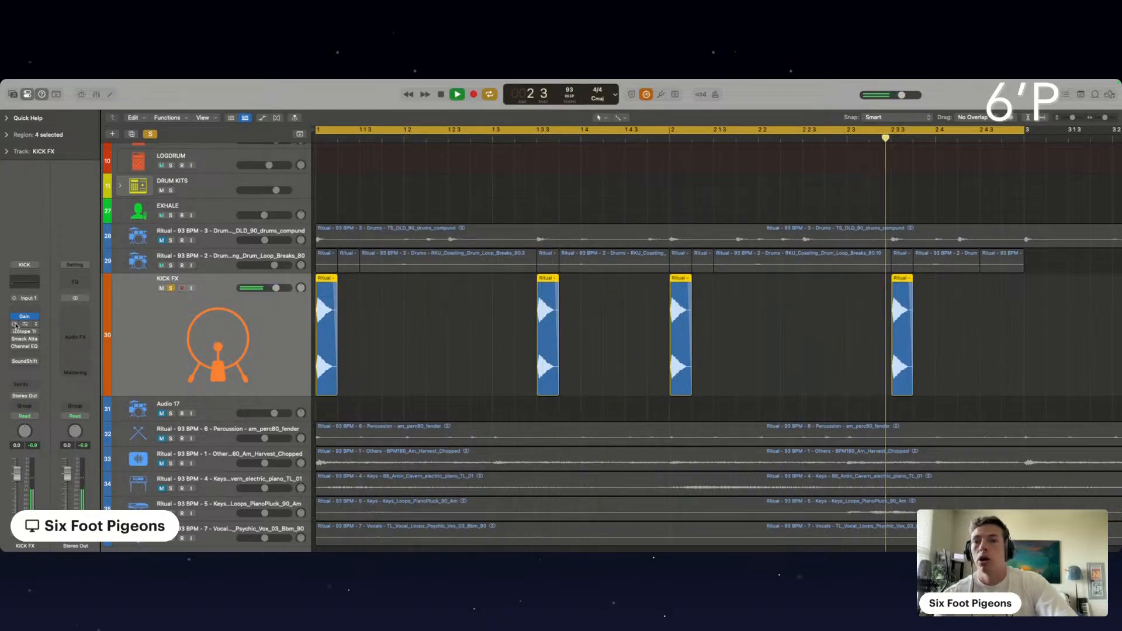
click(26, 324)
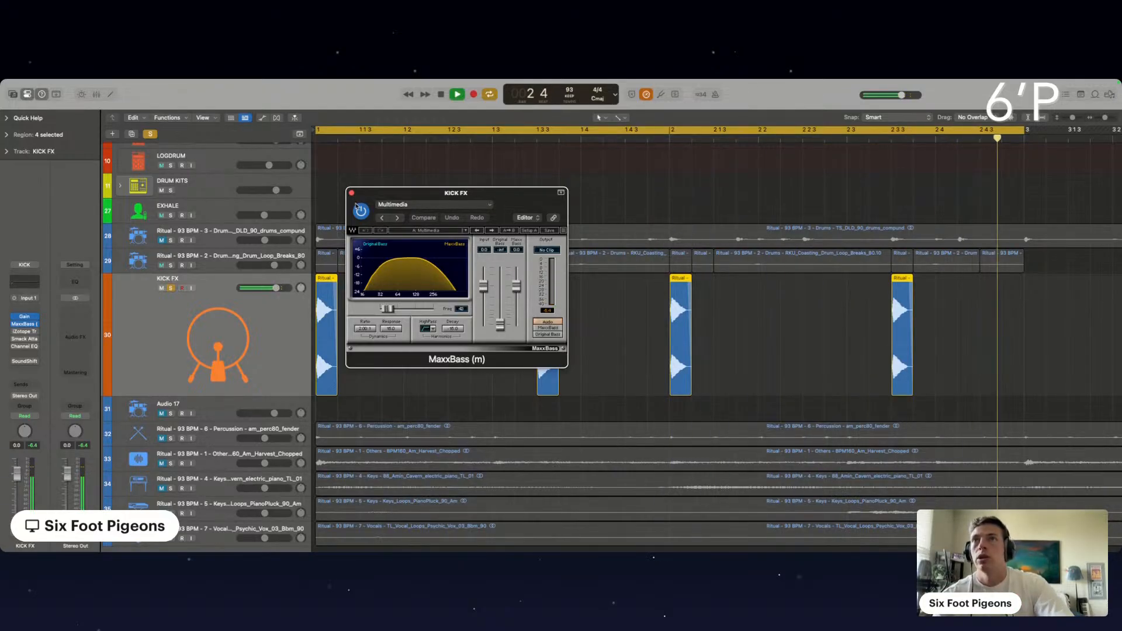
click(351, 193)
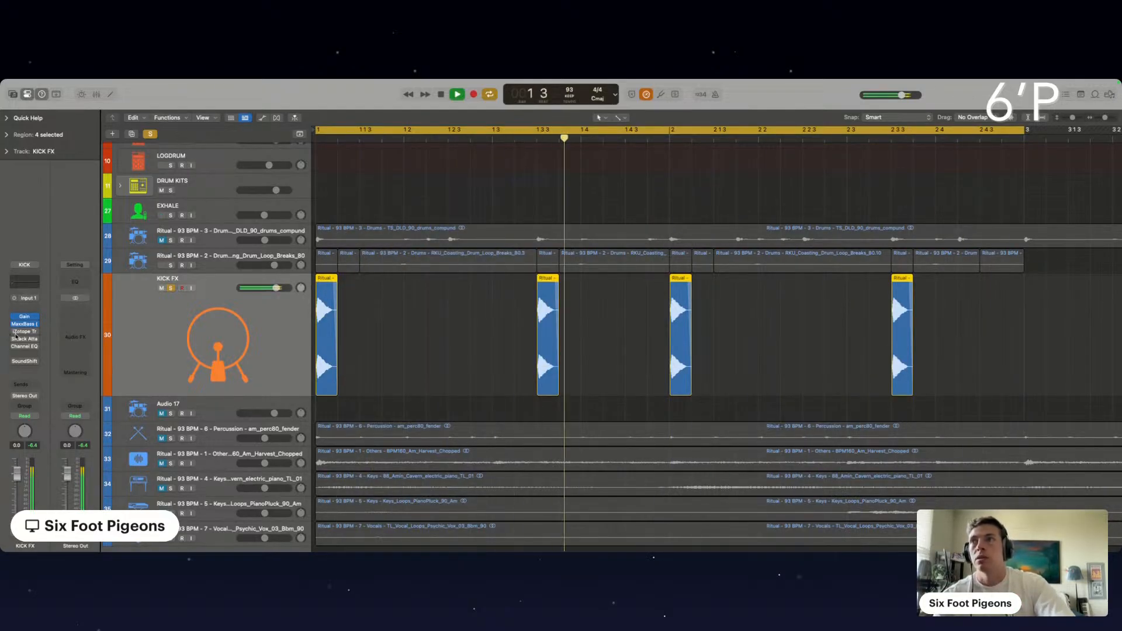
Enable iZotope Trash 2 on the KICK FX track and raise its input level slightly.
click(25, 332)
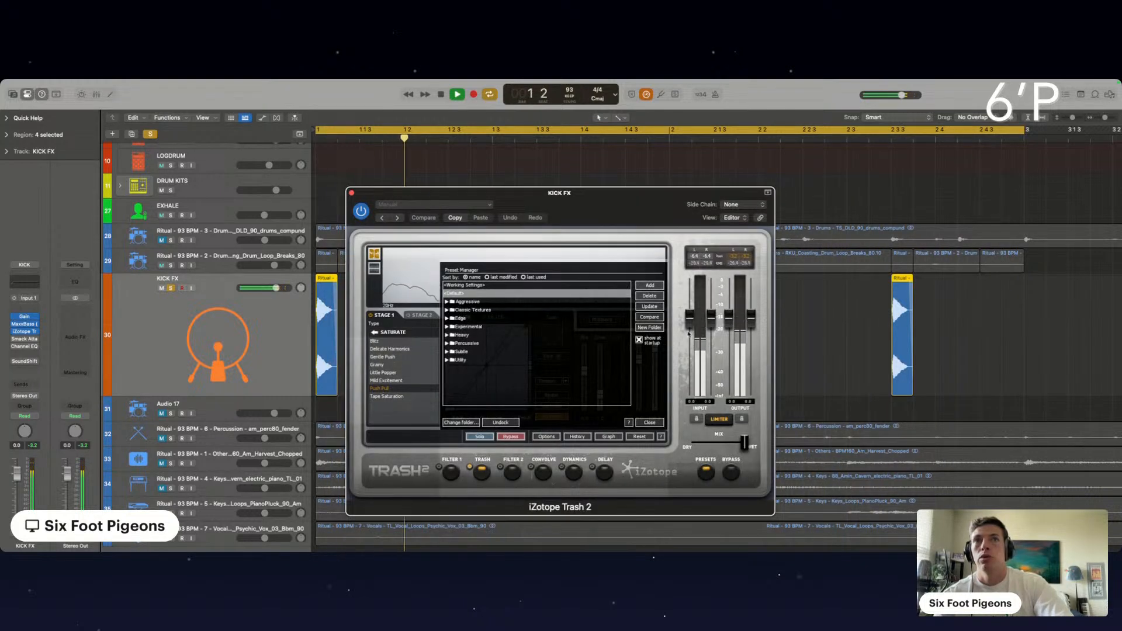
drag(692, 323, 692, 318)
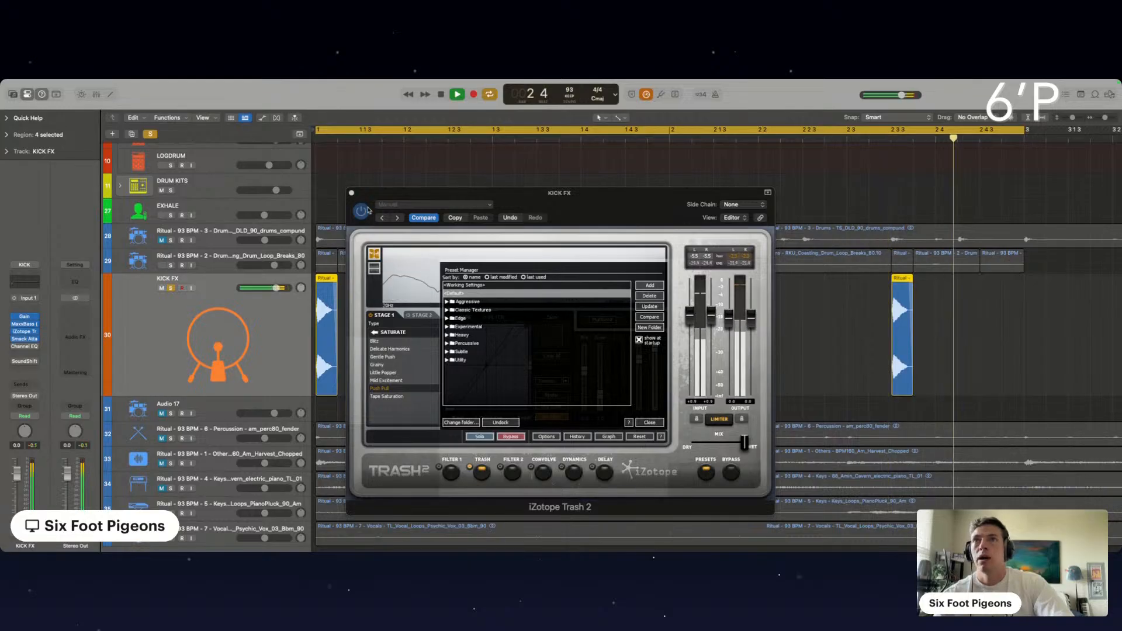
Enable Smack Attack and Channel EQ on the KICK FX track and add a high cut at about 1310 Hz in the EQ.
click(352, 193)
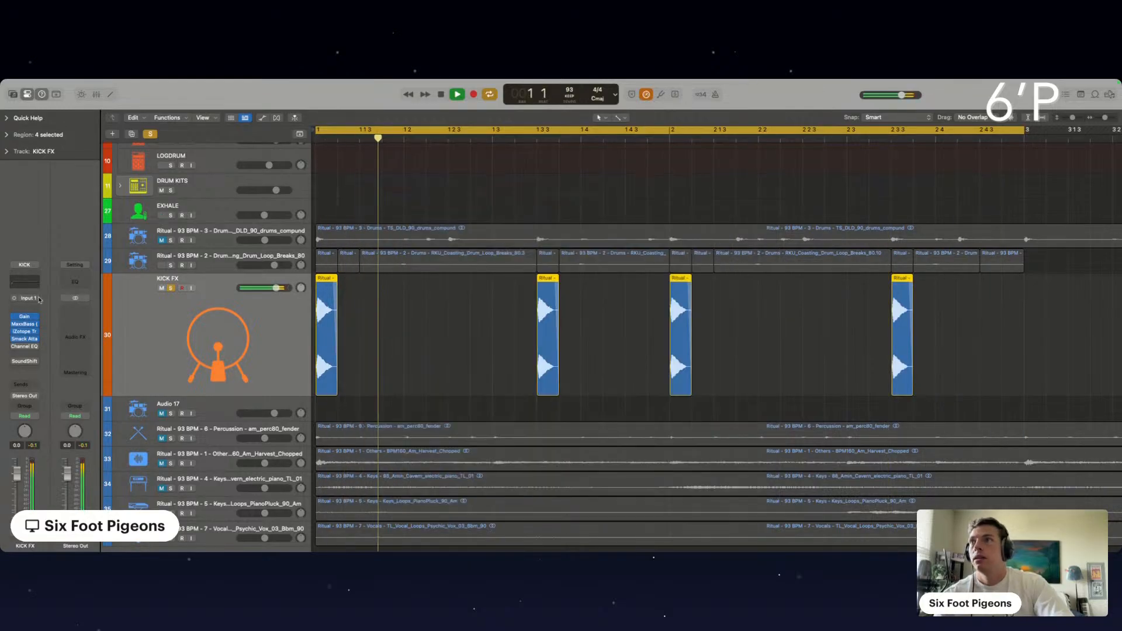
click(23, 339)
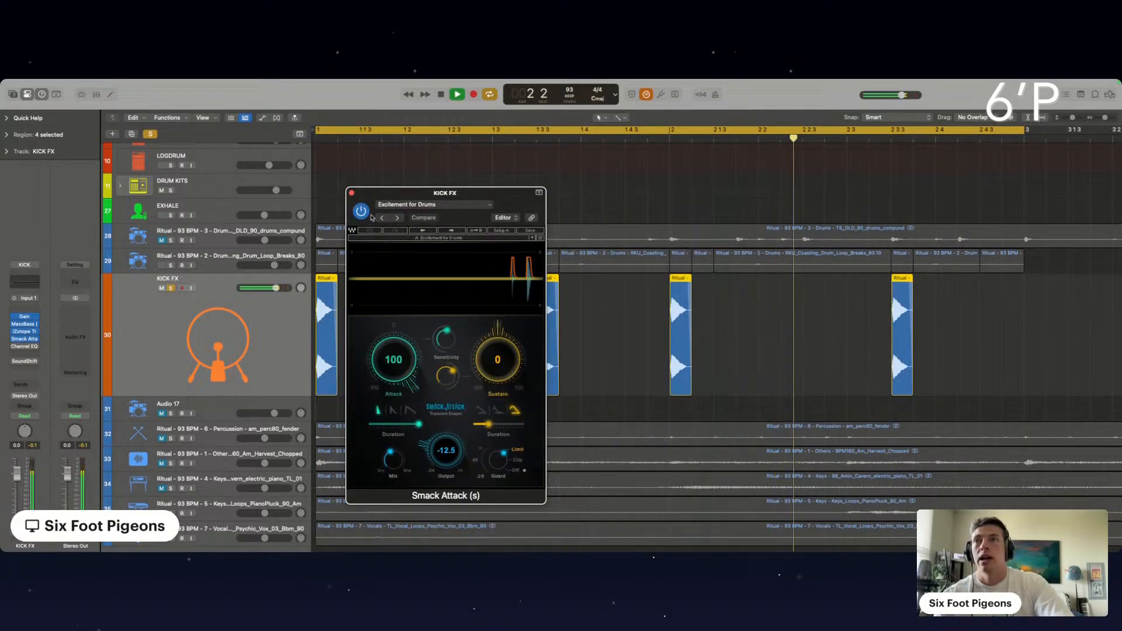
click(14, 348)
click(25, 347)
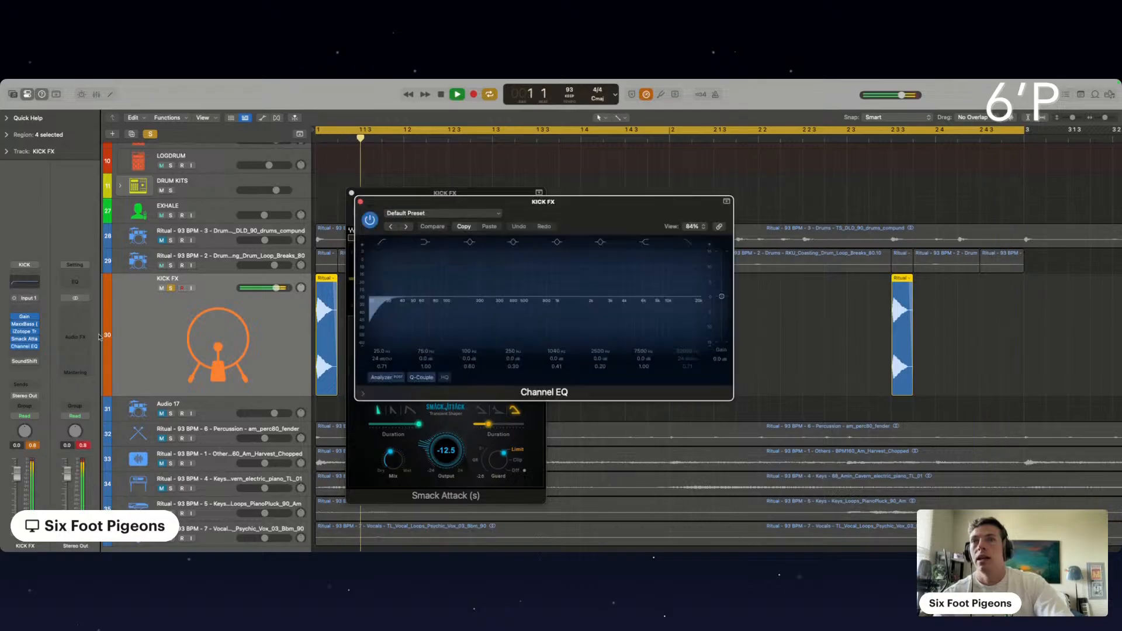
drag(695, 294, 571, 287)
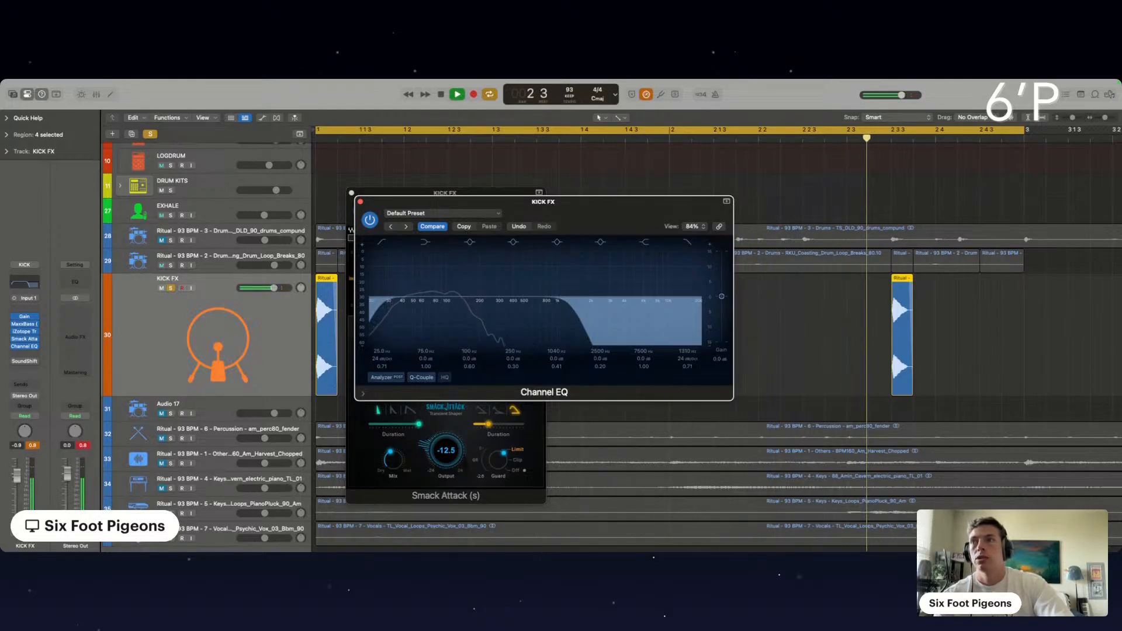
click(21, 369)
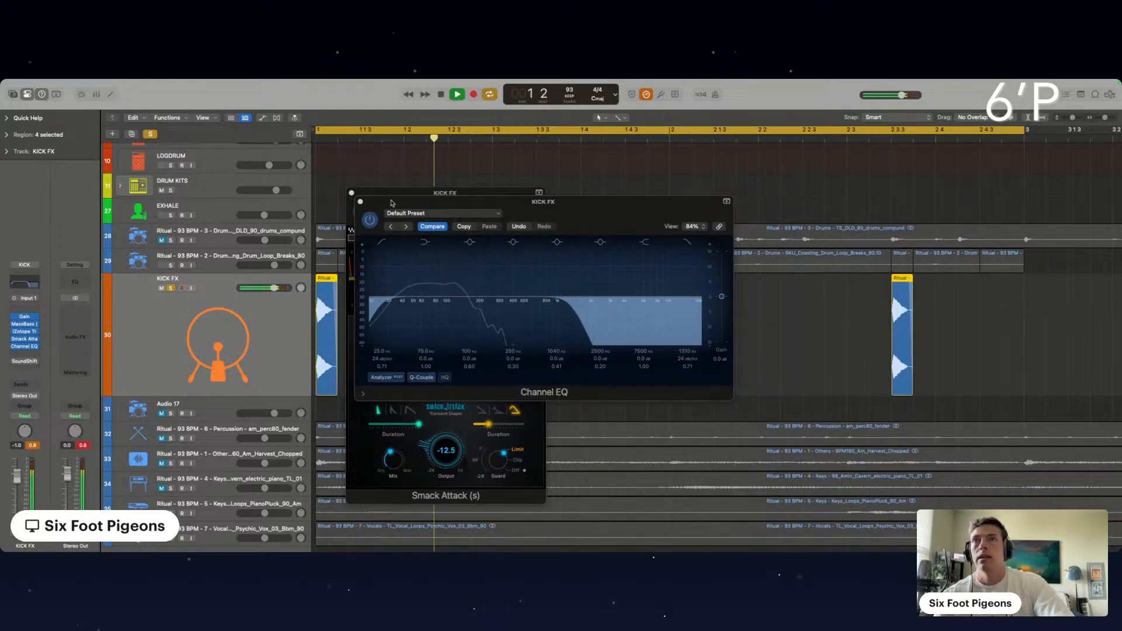
click(360, 202)
click(352, 193)
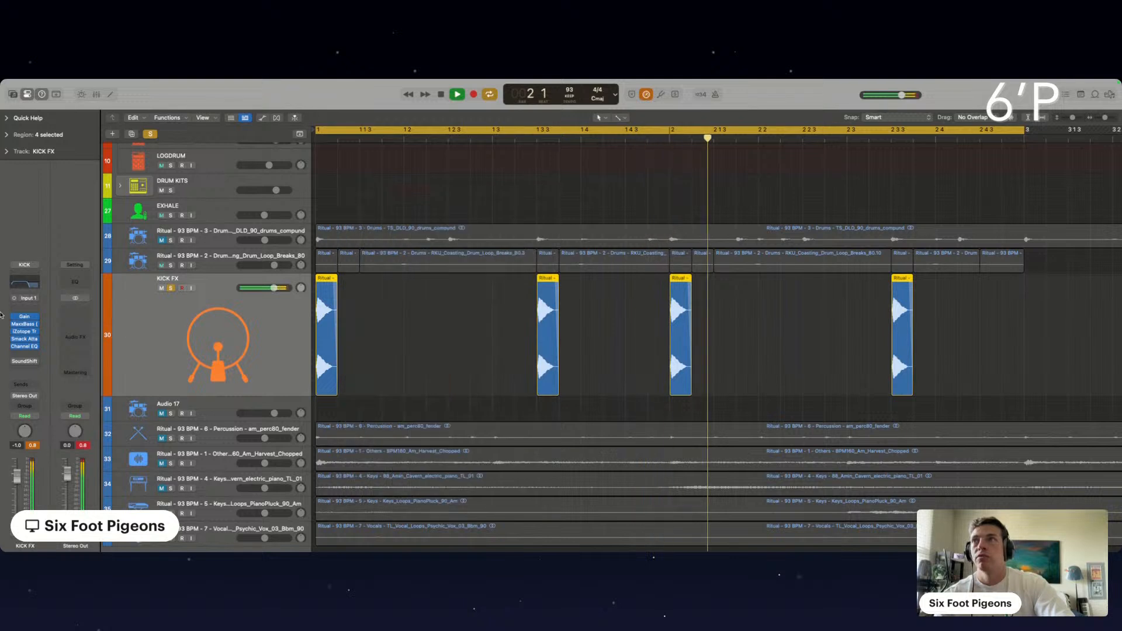
Compare the kick sound with its plug-in chain bypassed and enabled during playback.
key(space)
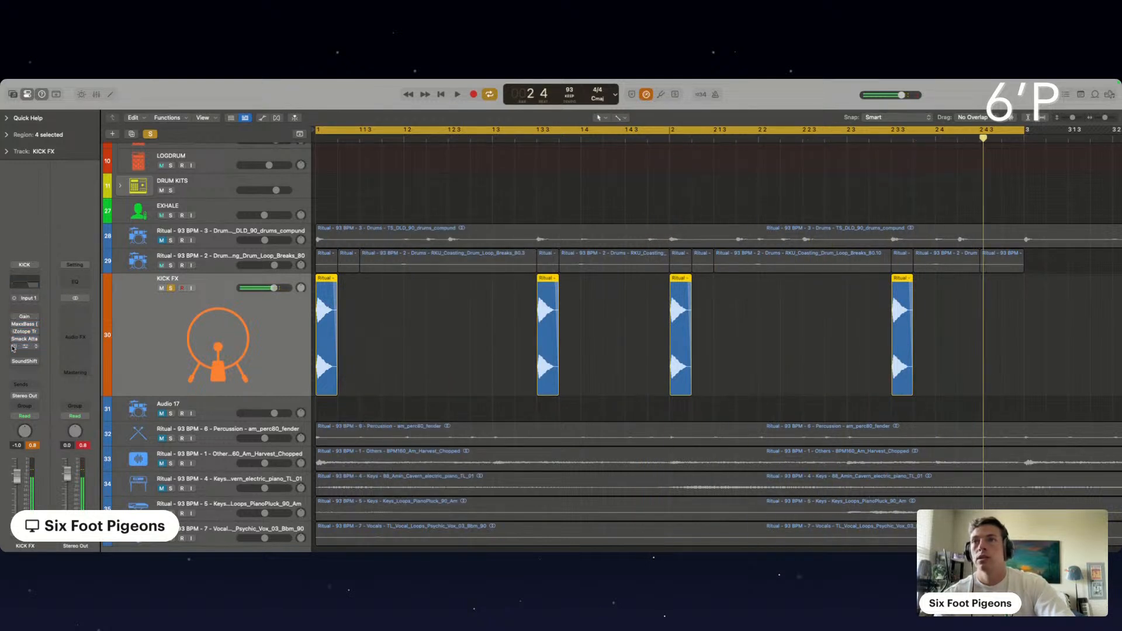
key(space)
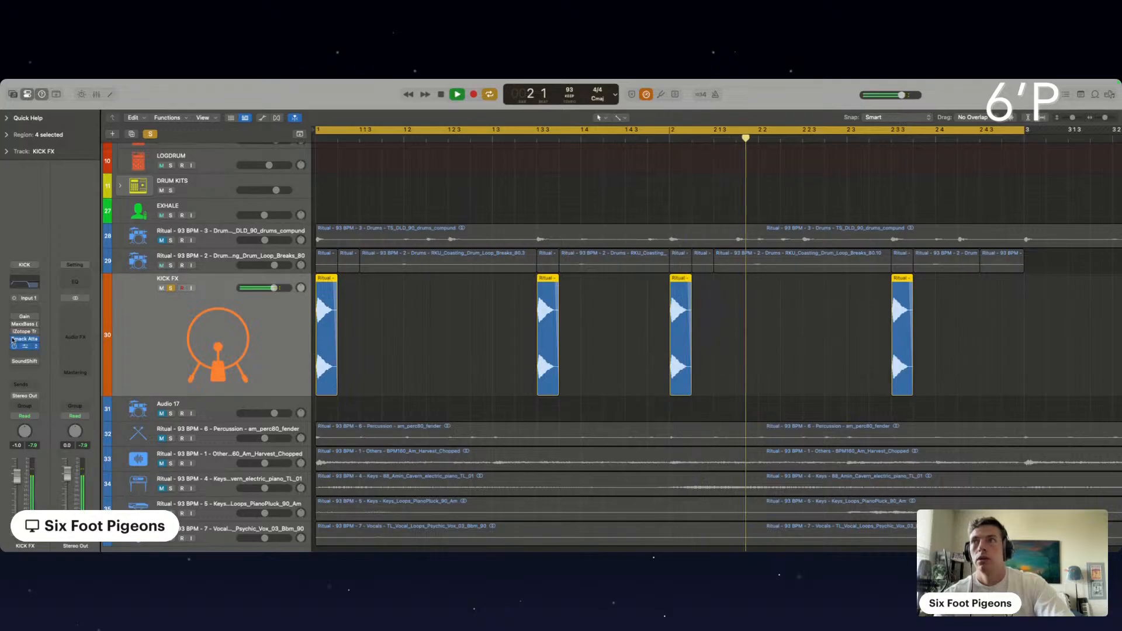
key(space)
key(space)
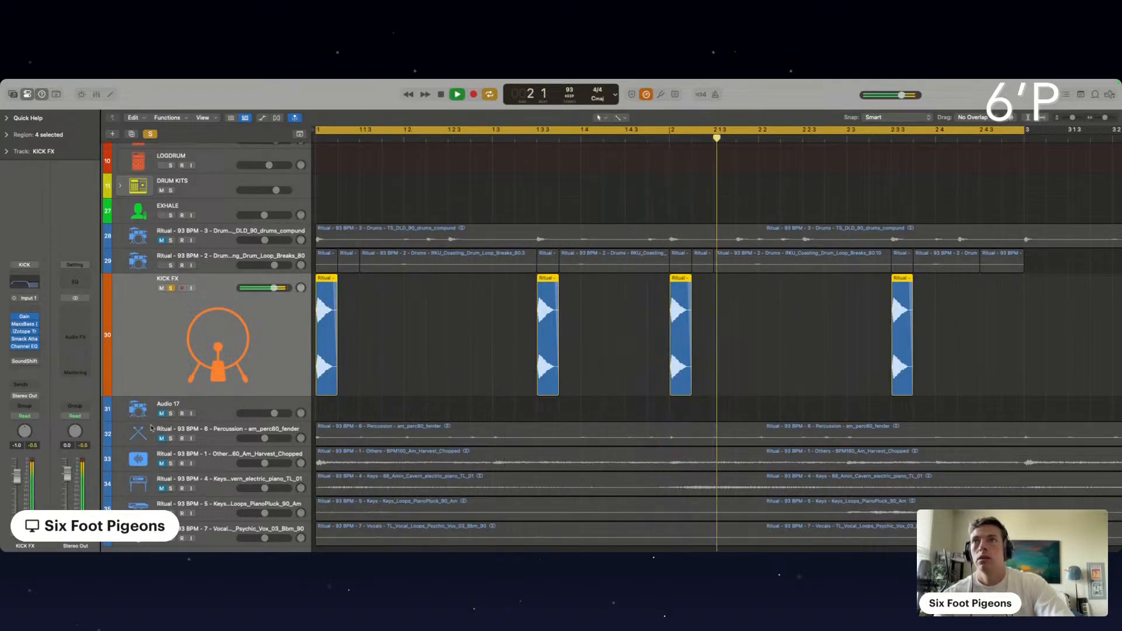
Solo the RKU_Coasting drum loop track and insert iZotope Trash 2 with Push Pull saturation and a slightly raised input level.
click(204, 264)
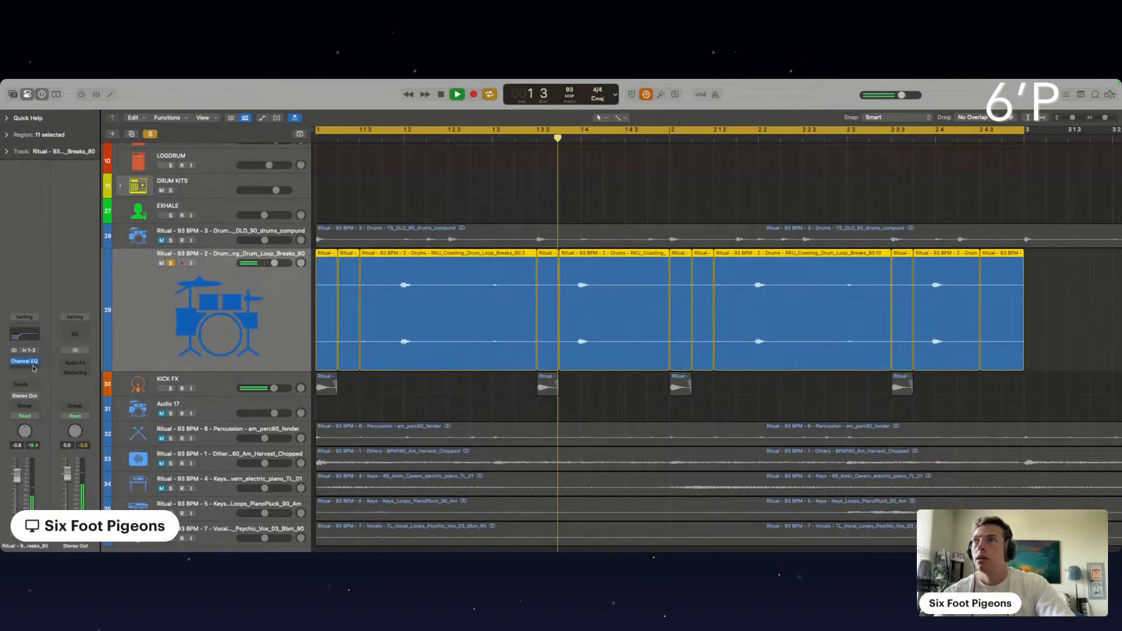
click(24, 372)
mouse_move(35, 542)
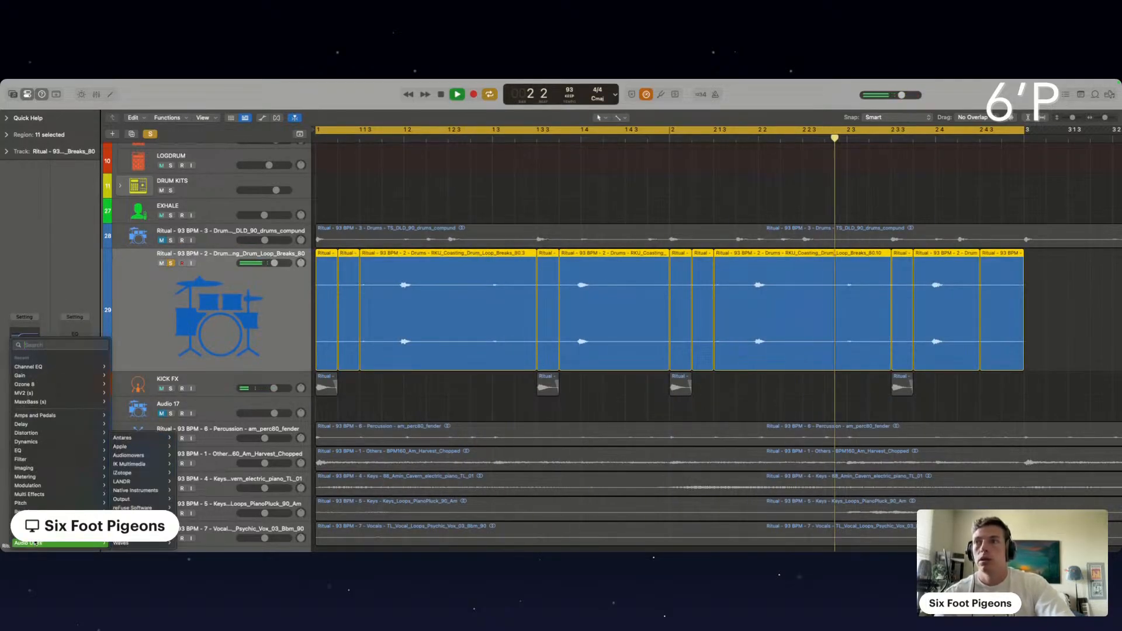
mouse_move(125, 473)
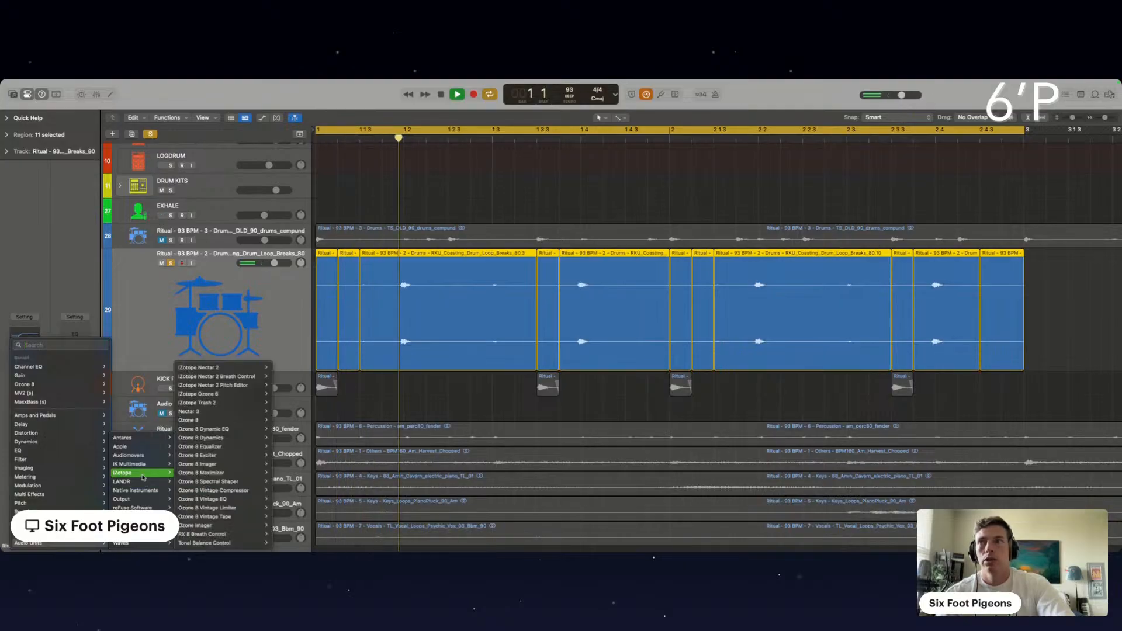
click(240, 402)
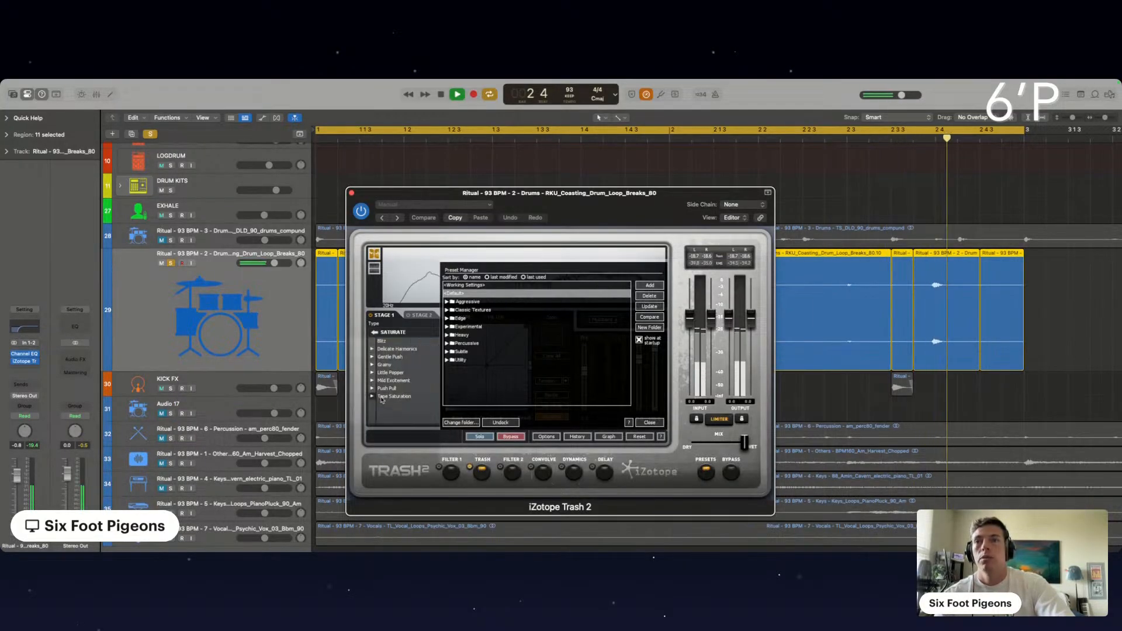
click(383, 389)
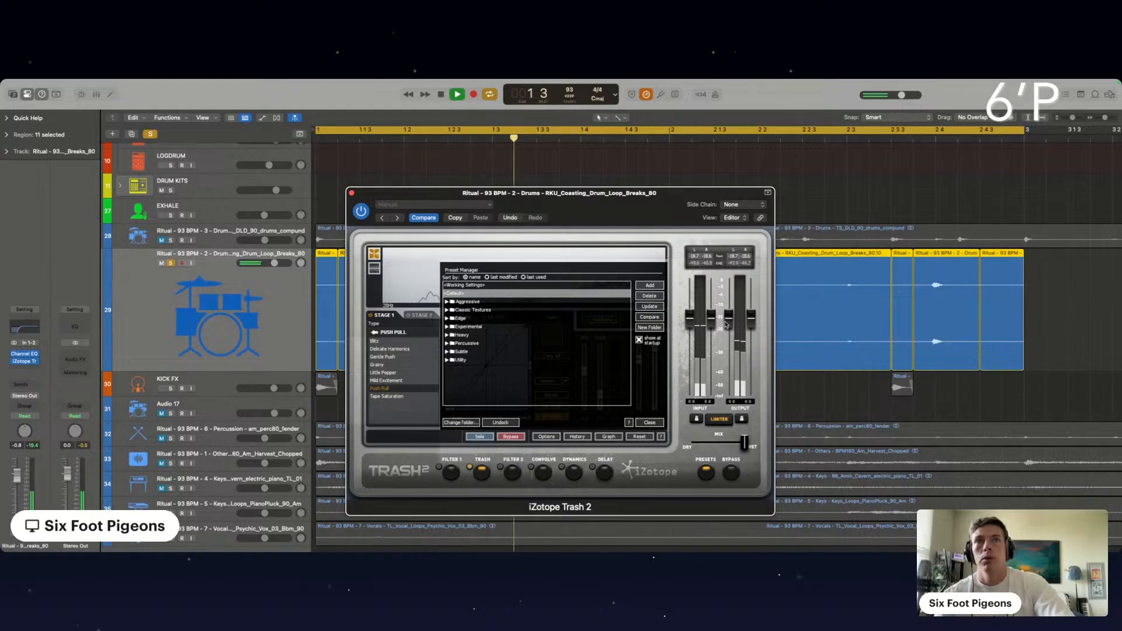
drag(713, 319, 713, 310)
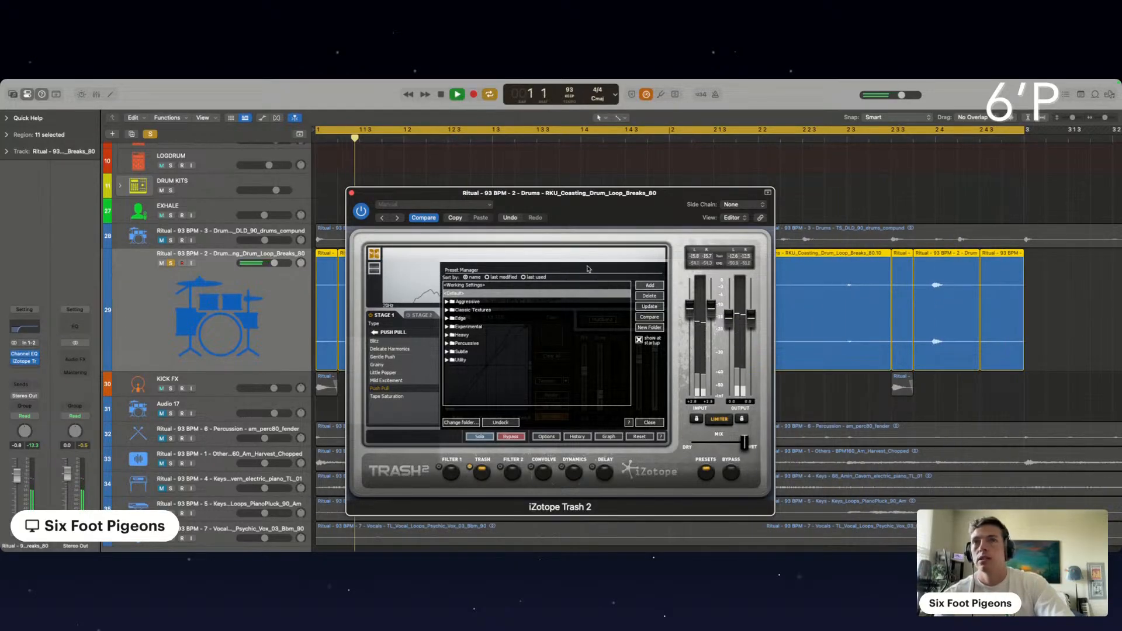
Shift the low bell cut in the RKU_Coasting track's Channel EQ to a lower frequency.
click(28, 328)
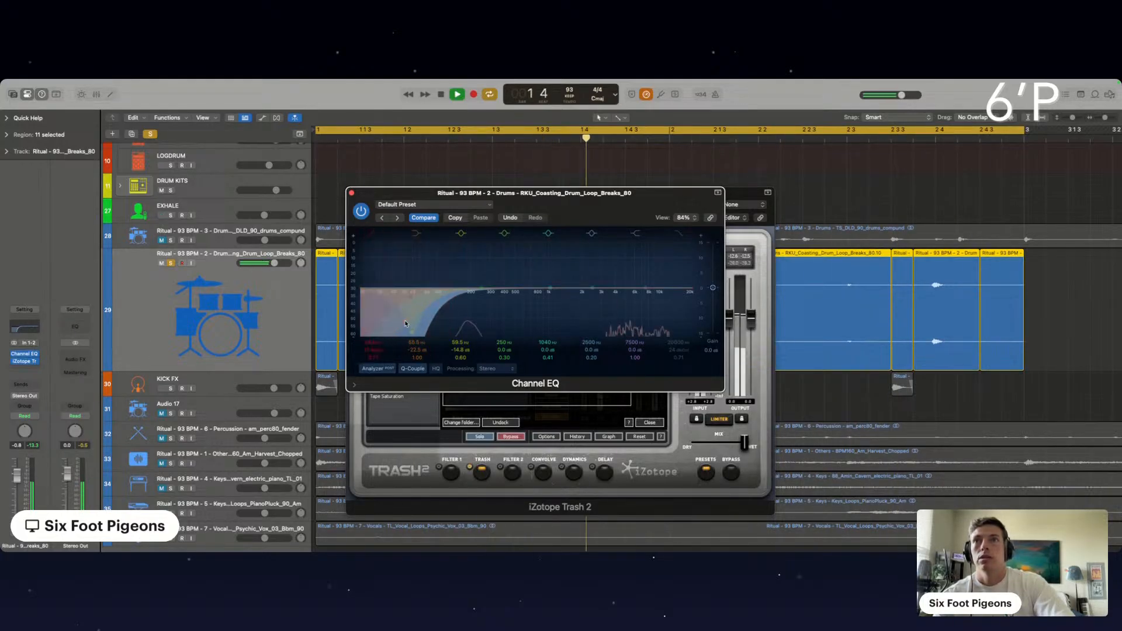
drag(427, 335, 412, 325)
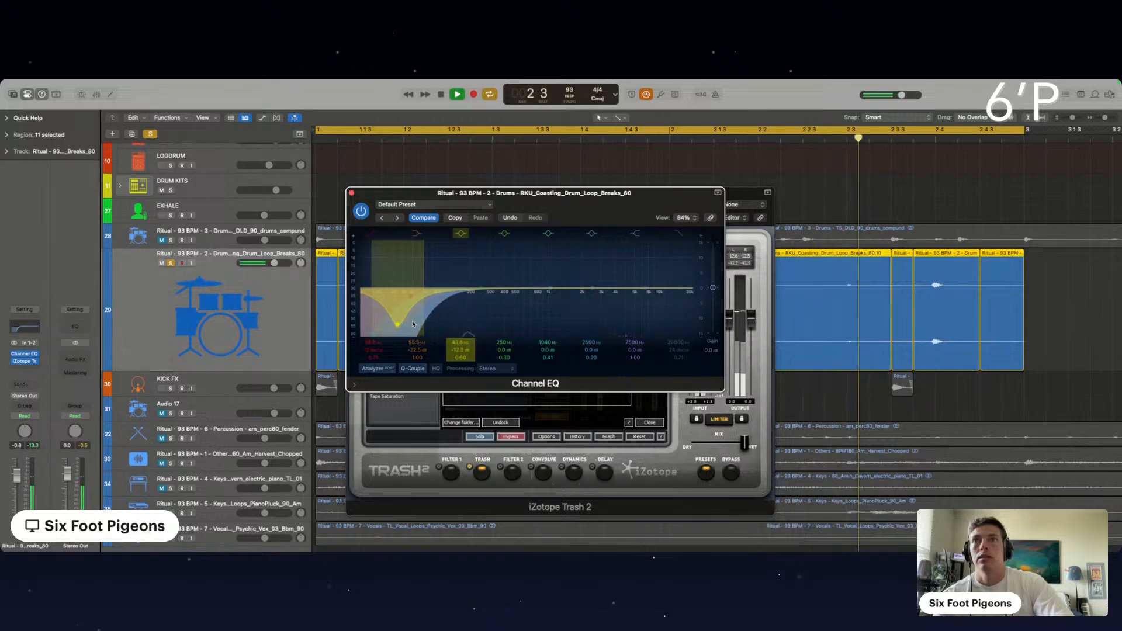
click(351, 193)
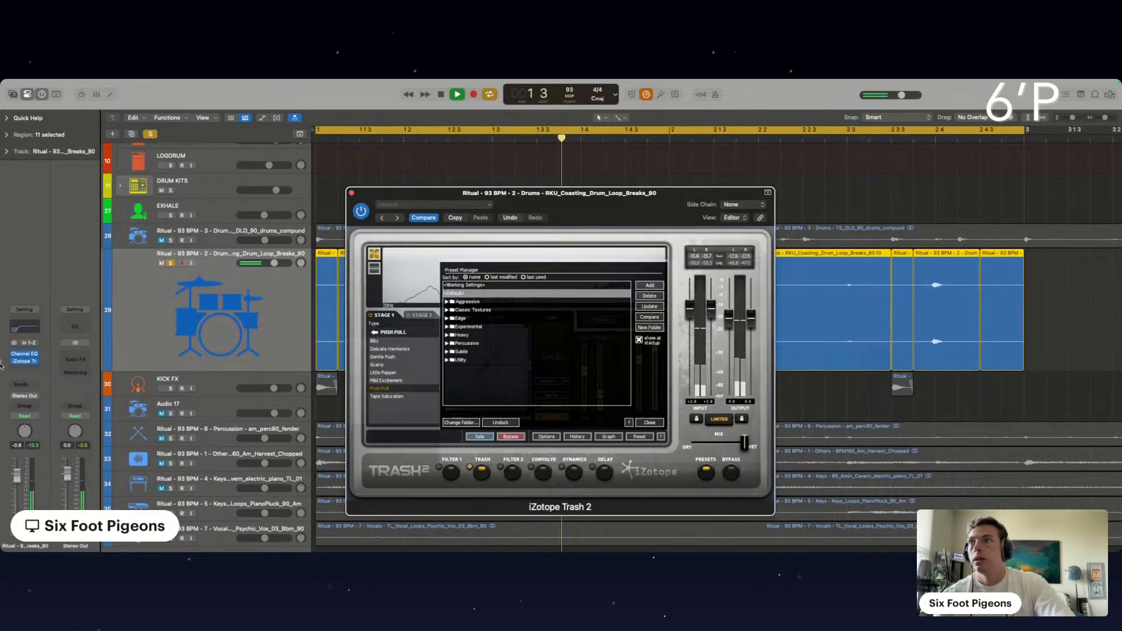
Insert a Gain plug-in after Trash 2 on the RKU_Coasting track, switch it to mono, and close the plug-in windows.
click(30, 370)
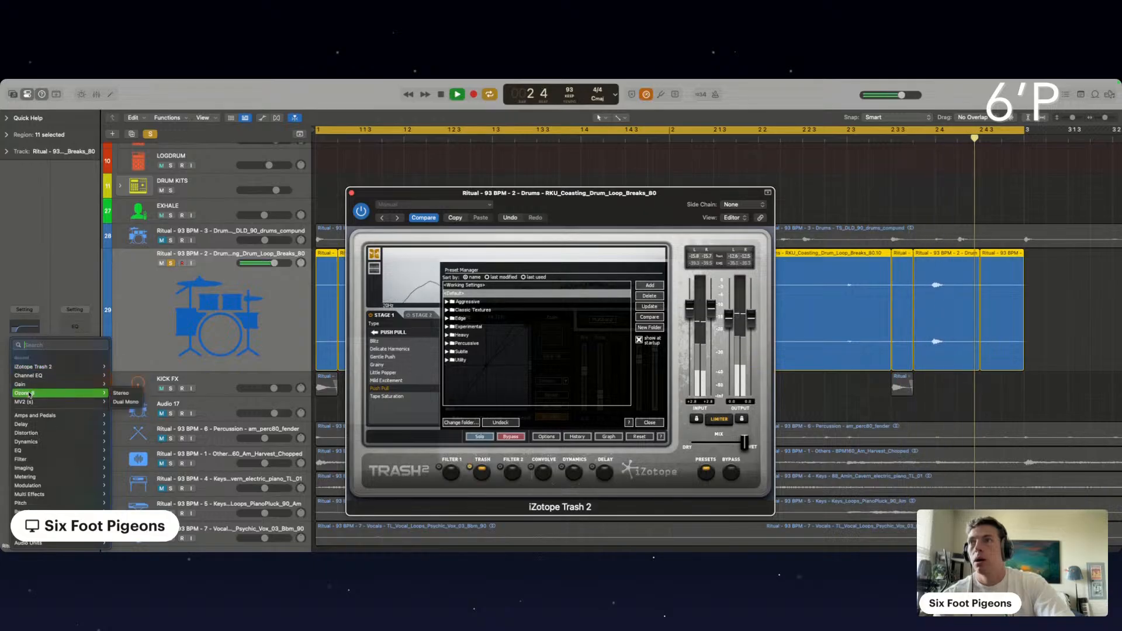
click(21, 384)
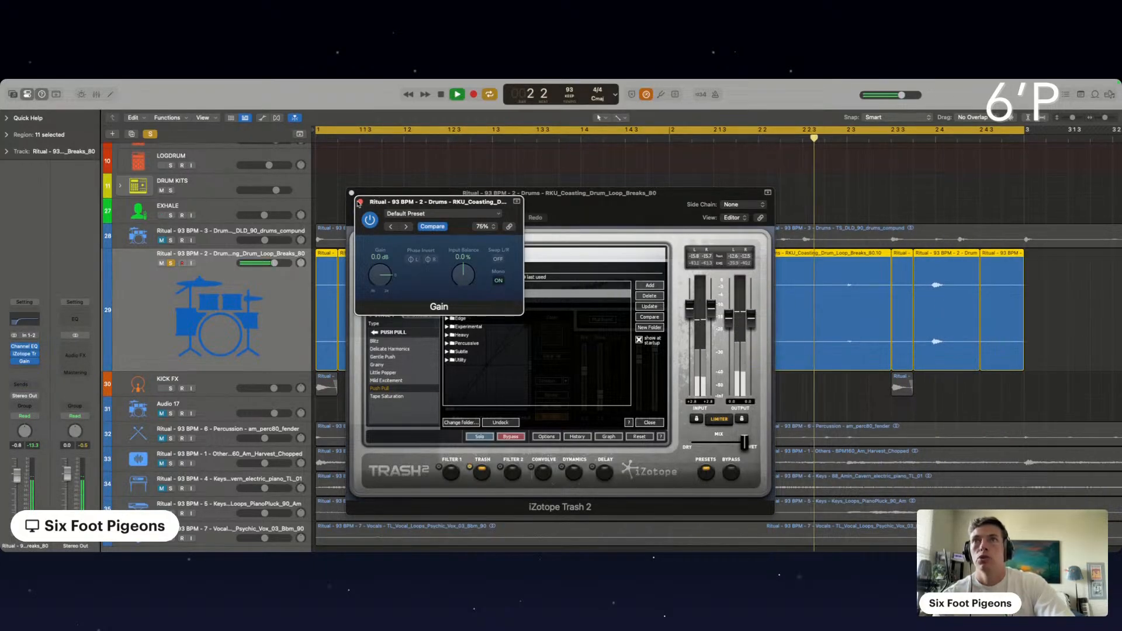
click(360, 202)
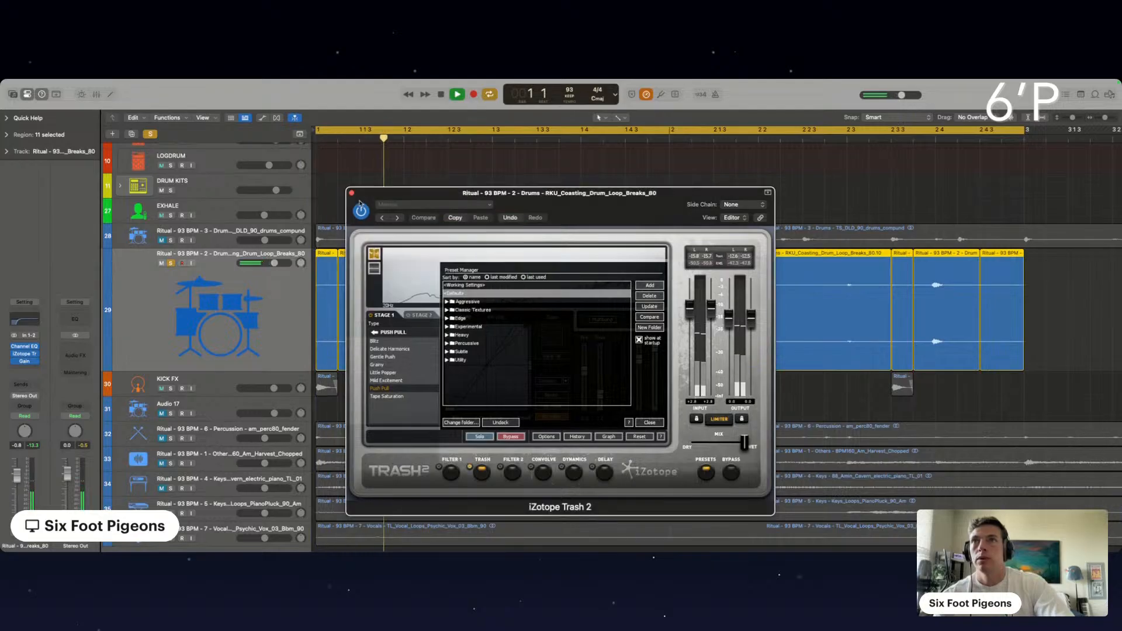
click(352, 192)
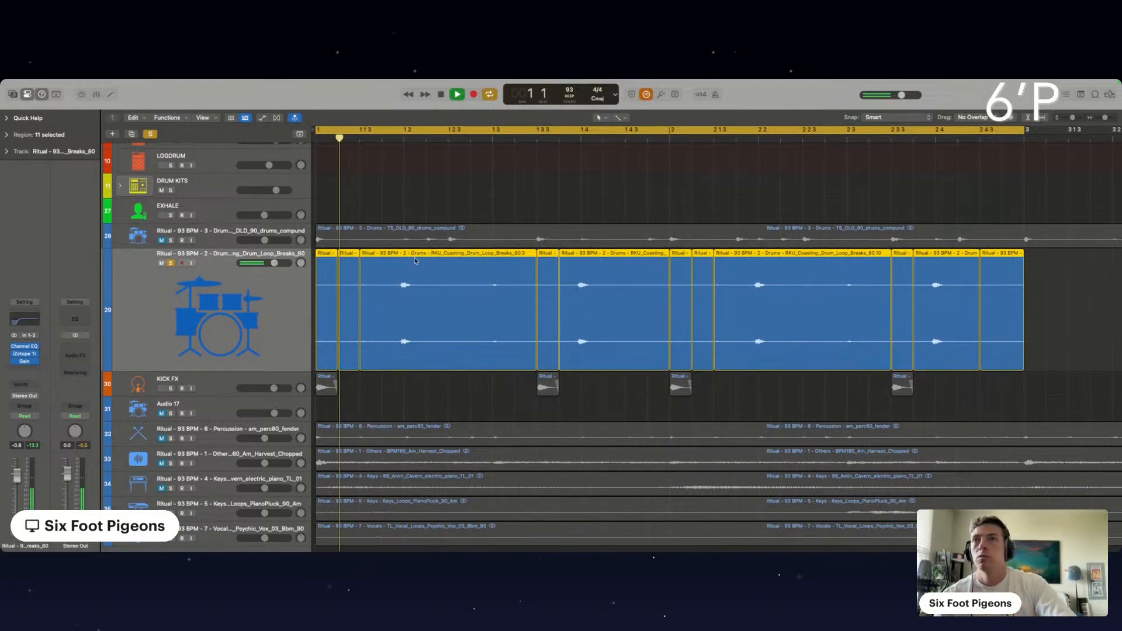
Insert Smack Attack (s) on the RKU_Coasting track with the Excitement for Drums preset, sustain 0, output -11.4, and a reduced mix.
scroll(106, 363, down, 2)
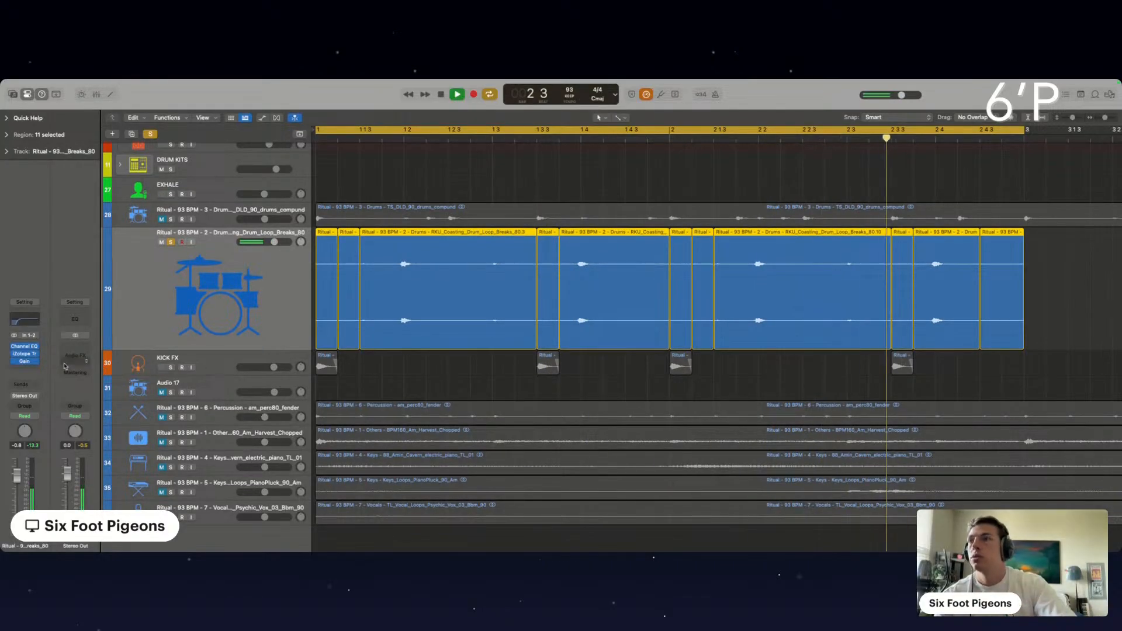
click(27, 370)
mouse_move(33, 544)
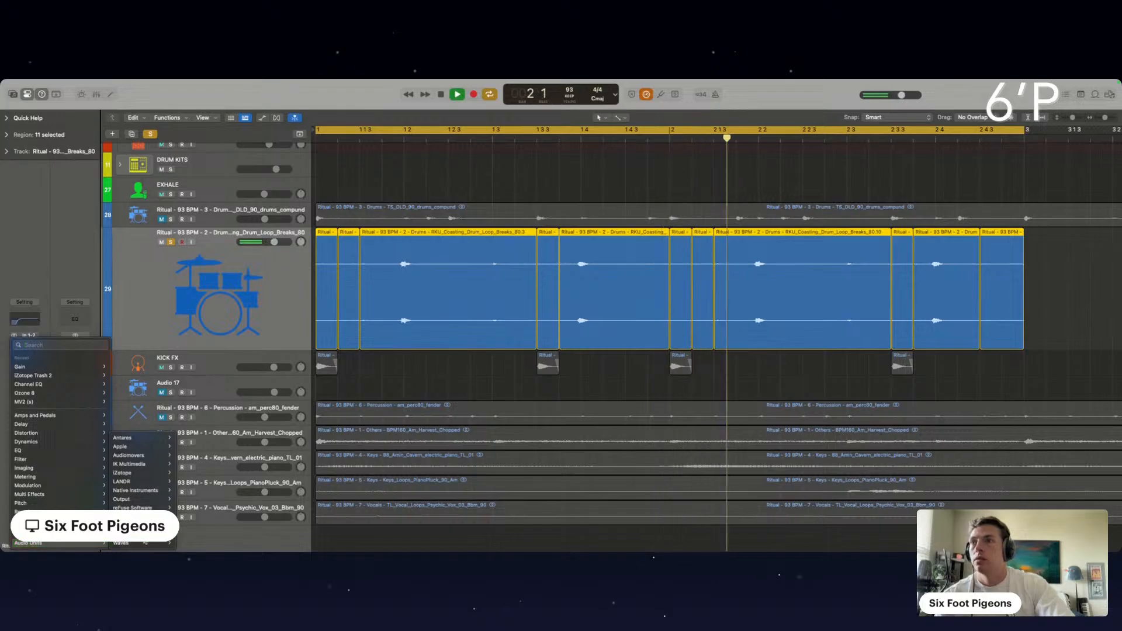
mouse_move(140, 543)
scroll(211, 522, down, 15)
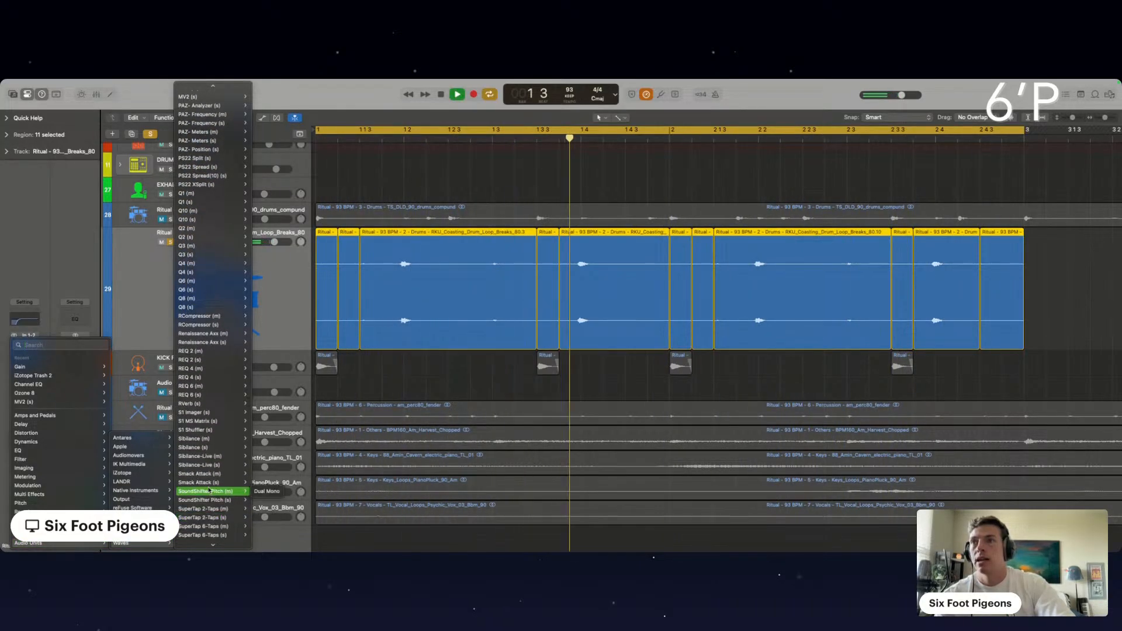
click(199, 483)
click(396, 217)
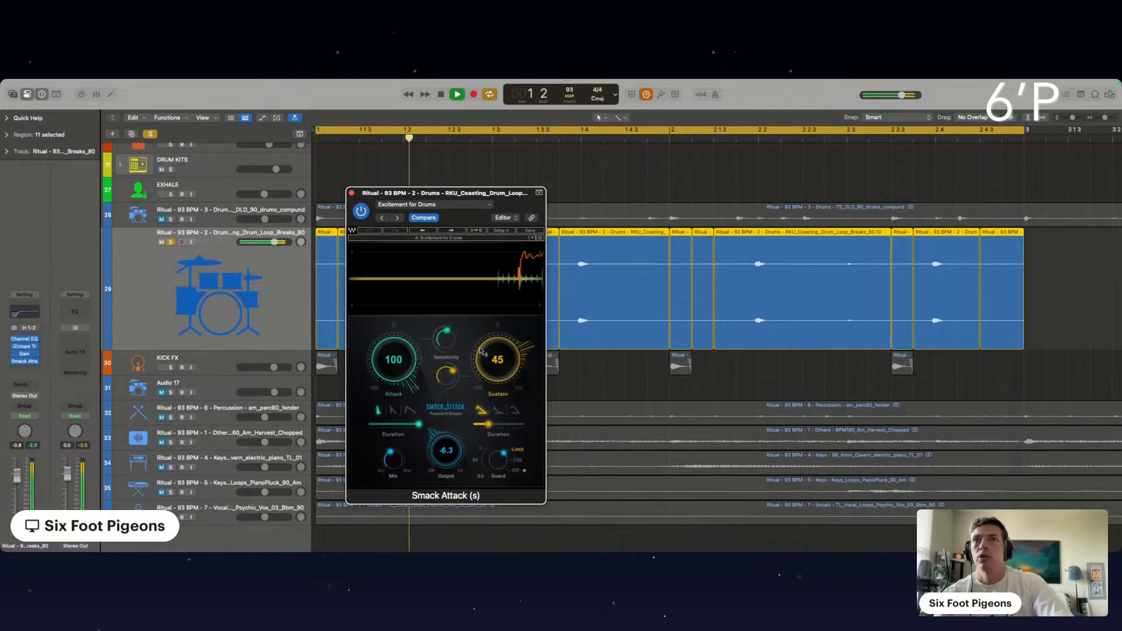
drag(488, 381, 454, 392)
drag(443, 452, 394, 488)
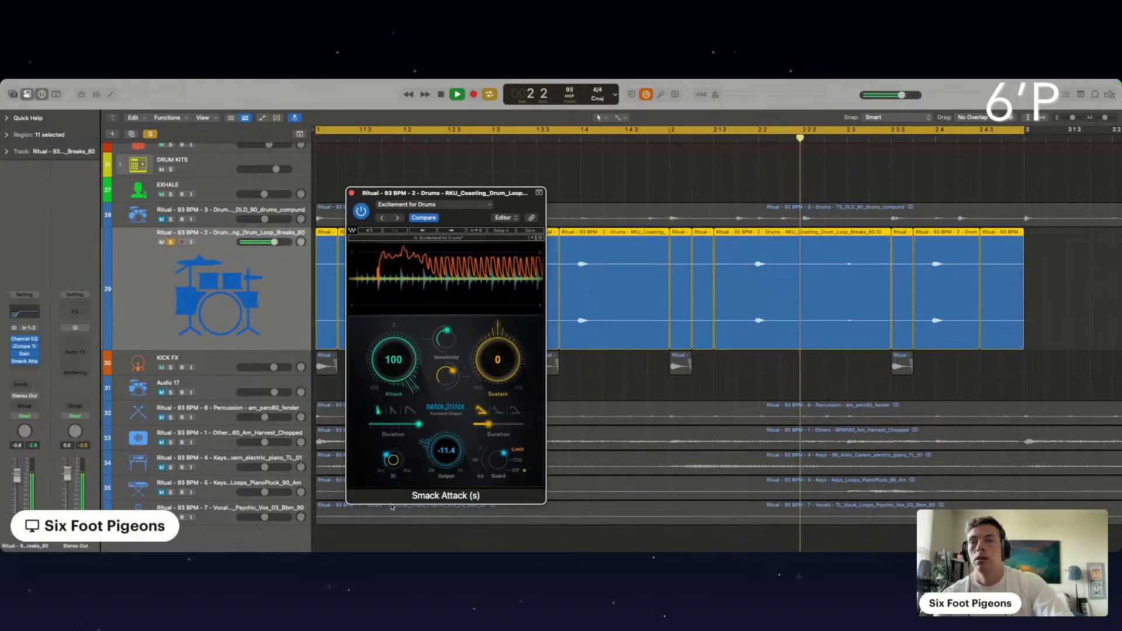
Unsolo the RKU_Coasting track, close Smack Attack, and unmute the TS_DLD_90 drums track.
click(171, 242)
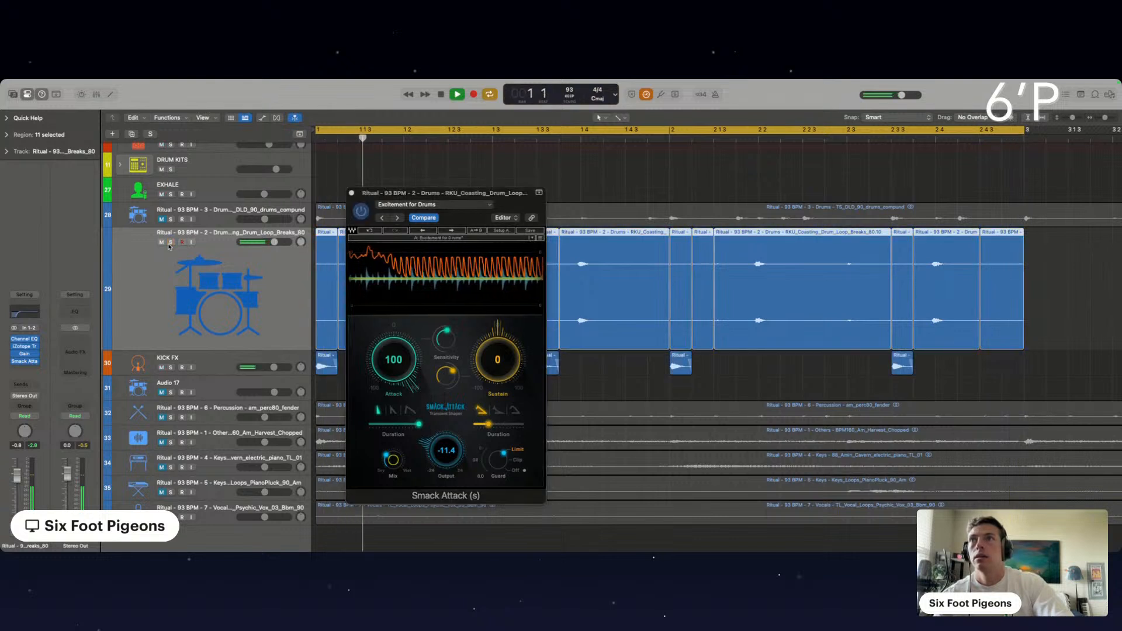
click(352, 193)
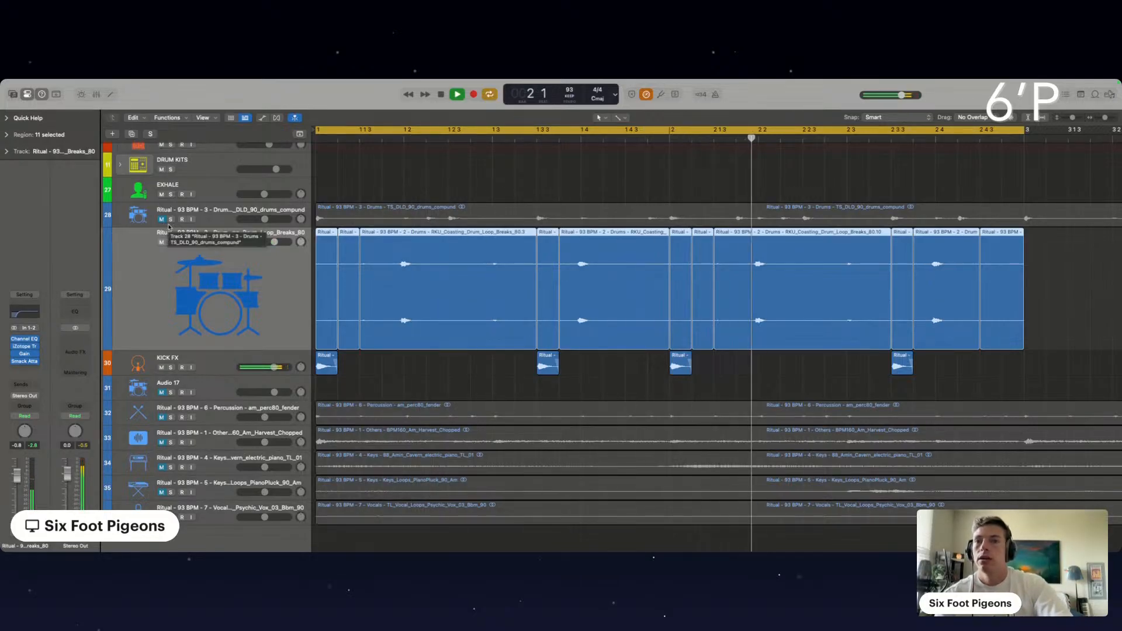
click(162, 220)
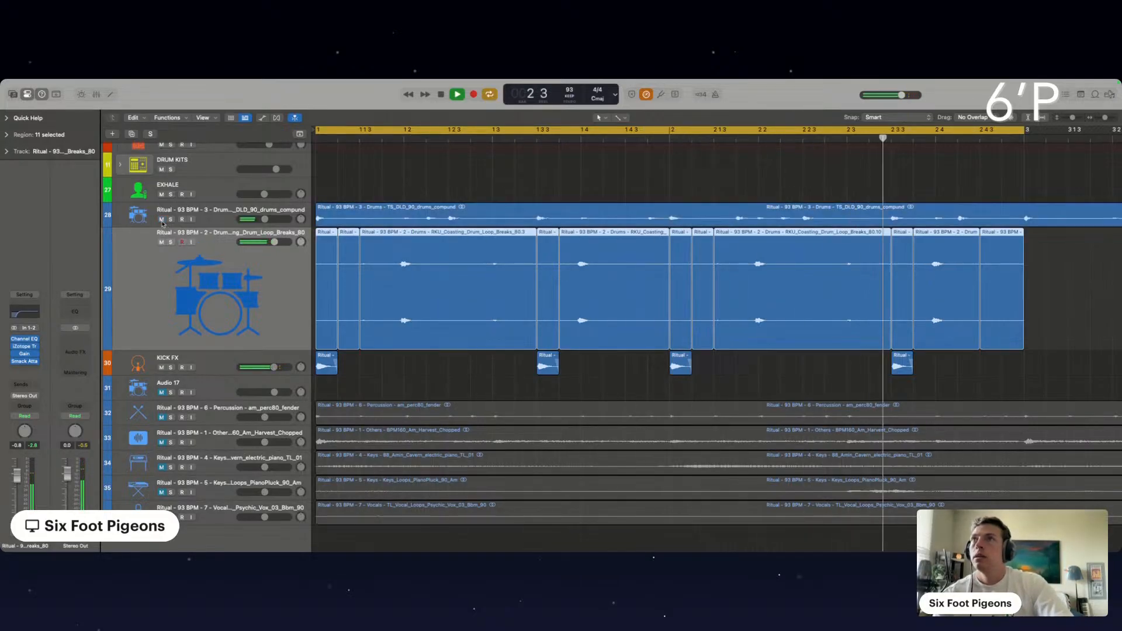
Add a Channel EQ to the TS_DLD_90 drums track with a high-set low cut, a -24 dB low shelf, and a deep bell cut around 100 Hz.
click(215, 214)
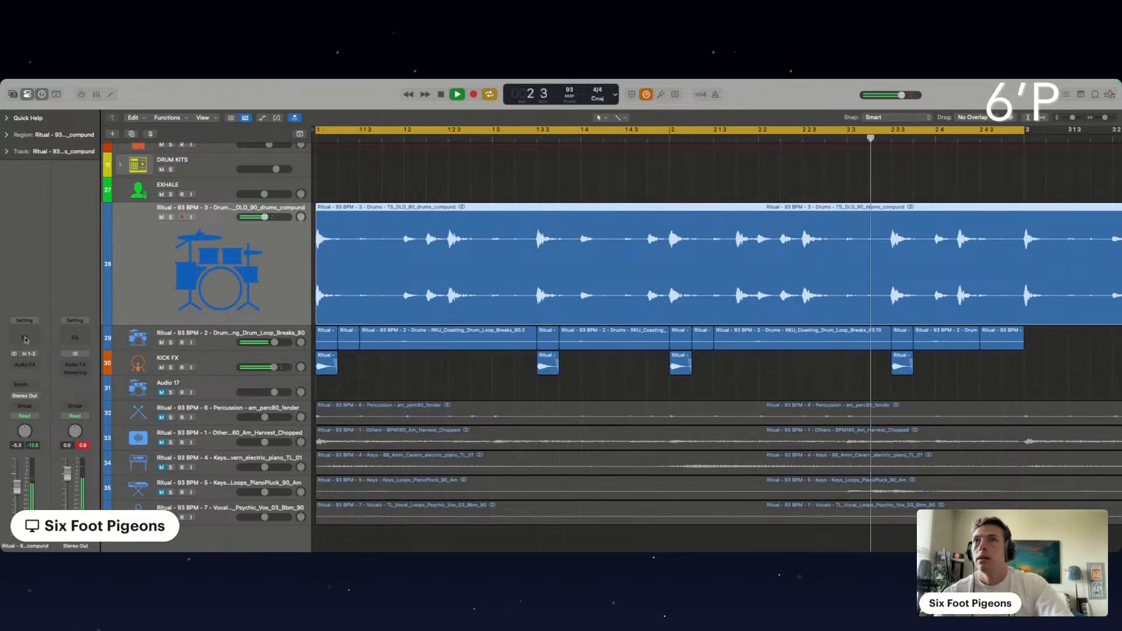
click(25, 338)
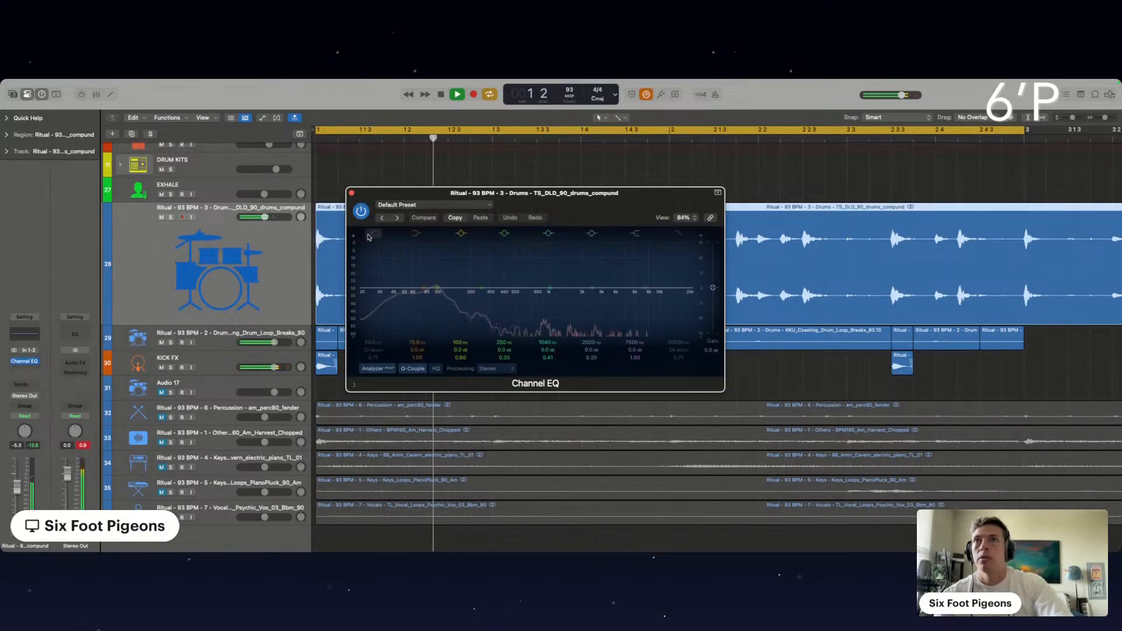
click(373, 234)
drag(369, 292, 471, 295)
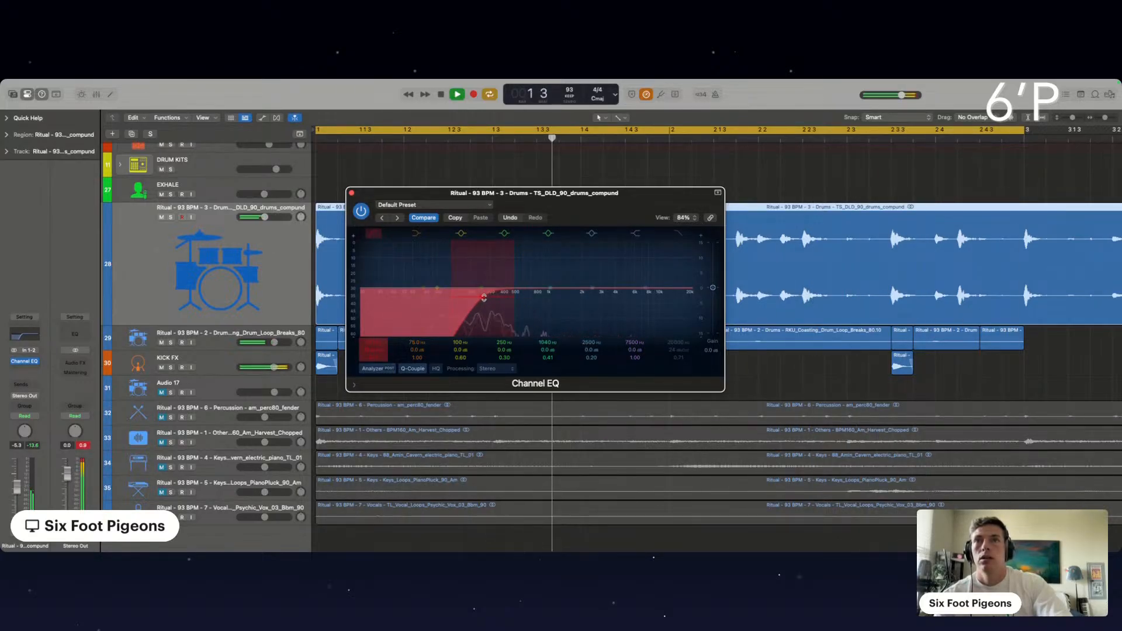
drag(516, 300, 524, 299)
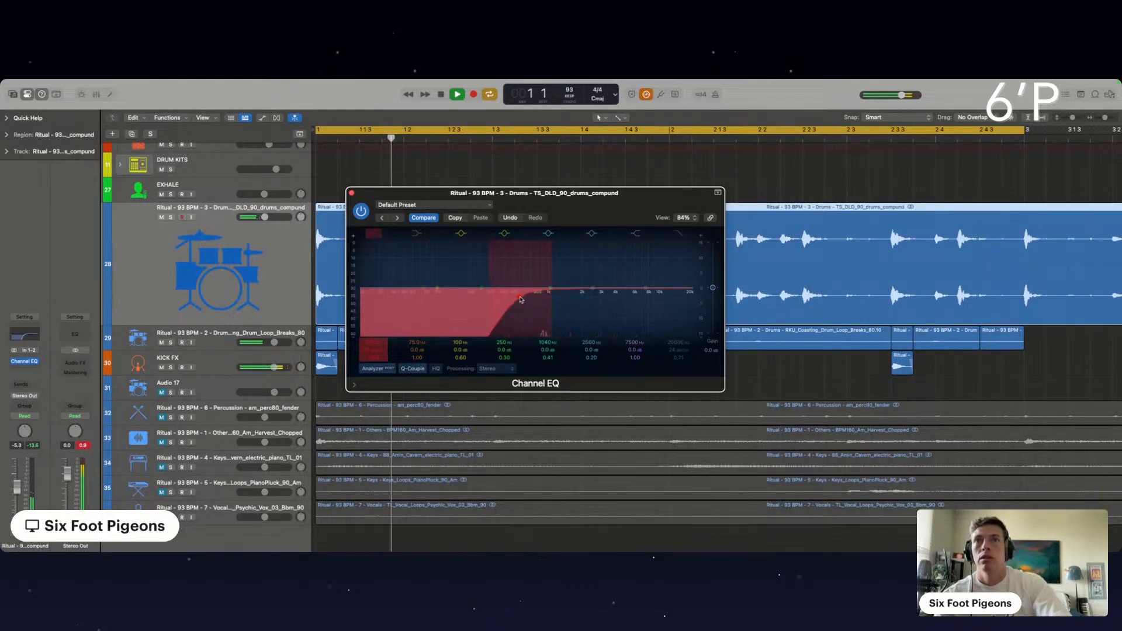
drag(423, 288, 436, 350)
drag(408, 286, 408, 337)
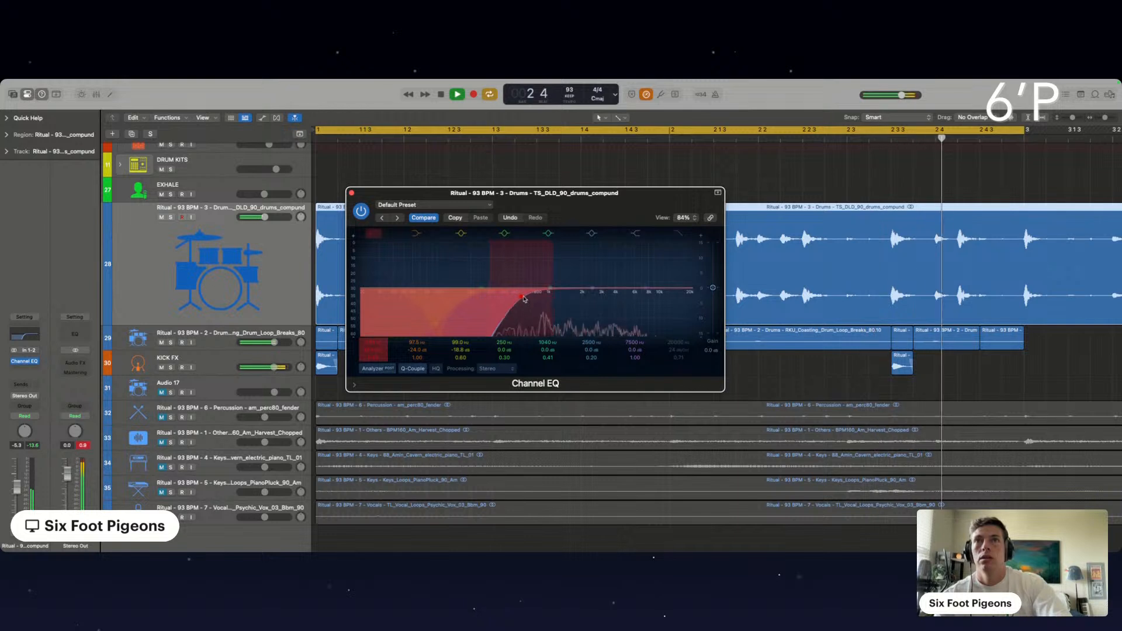
Lower the Channel EQ low cut on the TS_DLD_90 drums track to about 187 Hz.
drag(522, 299, 501, 298)
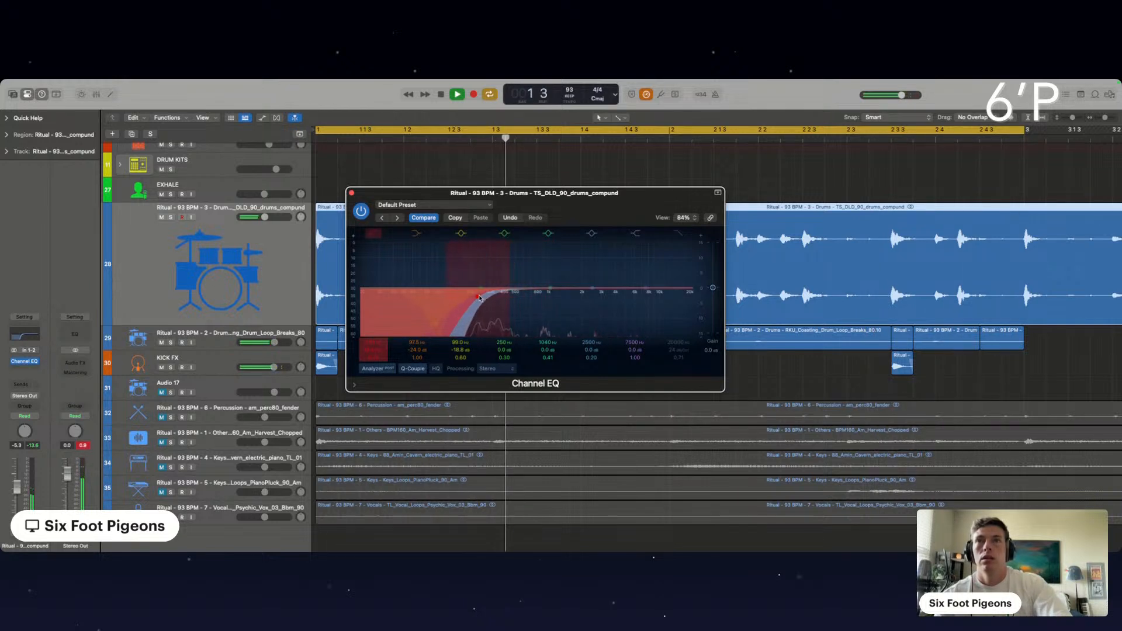
drag(473, 298, 470, 298)
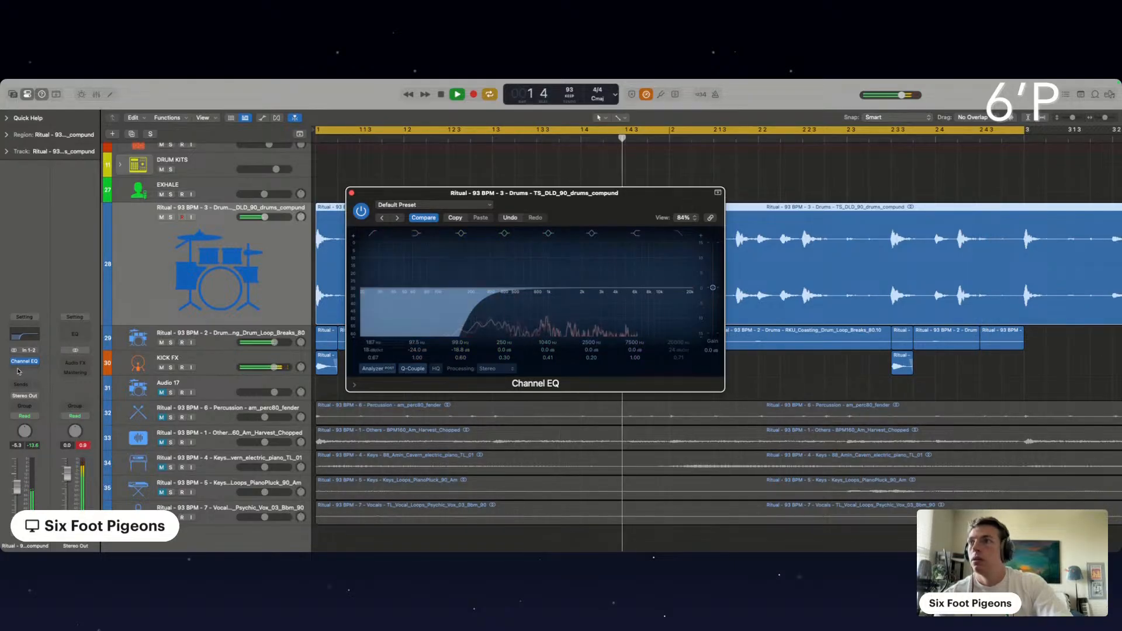
Insert a Gain plug-in after the Channel EQ on the TS_DLD_90 drums track and switch it to mono.
click(18, 369)
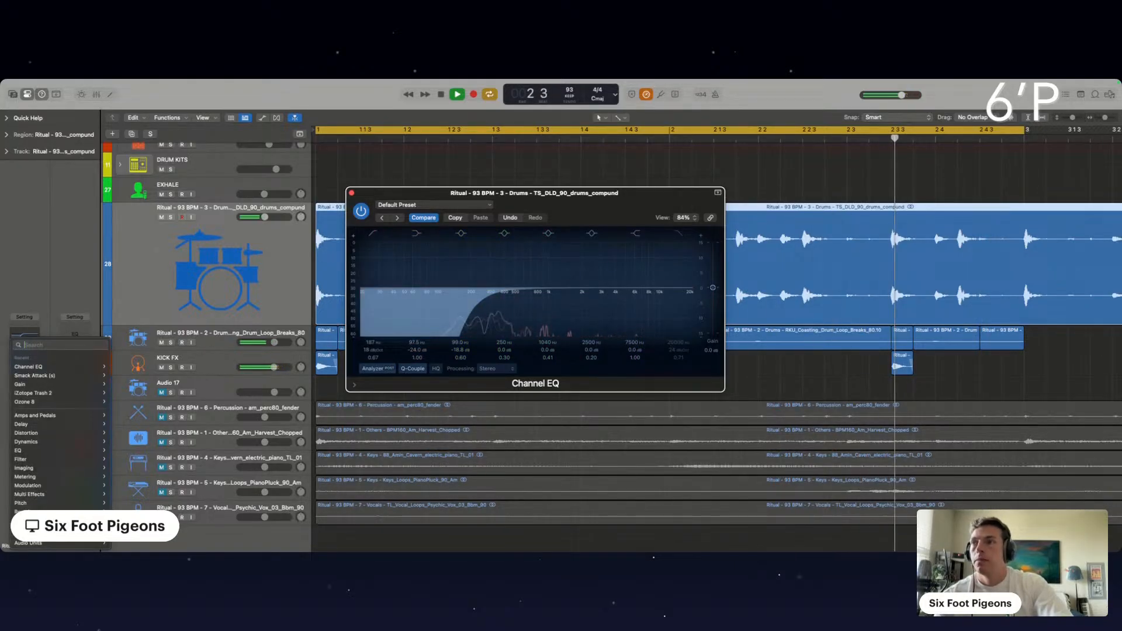
mouse_move(29, 543)
click(189, 525)
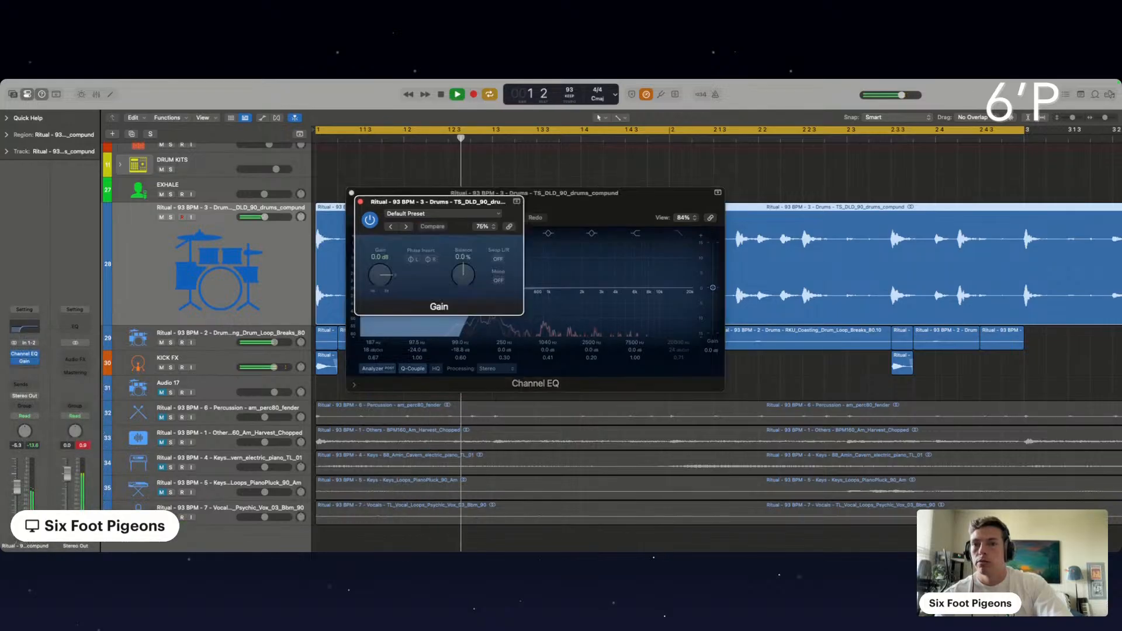
click(498, 279)
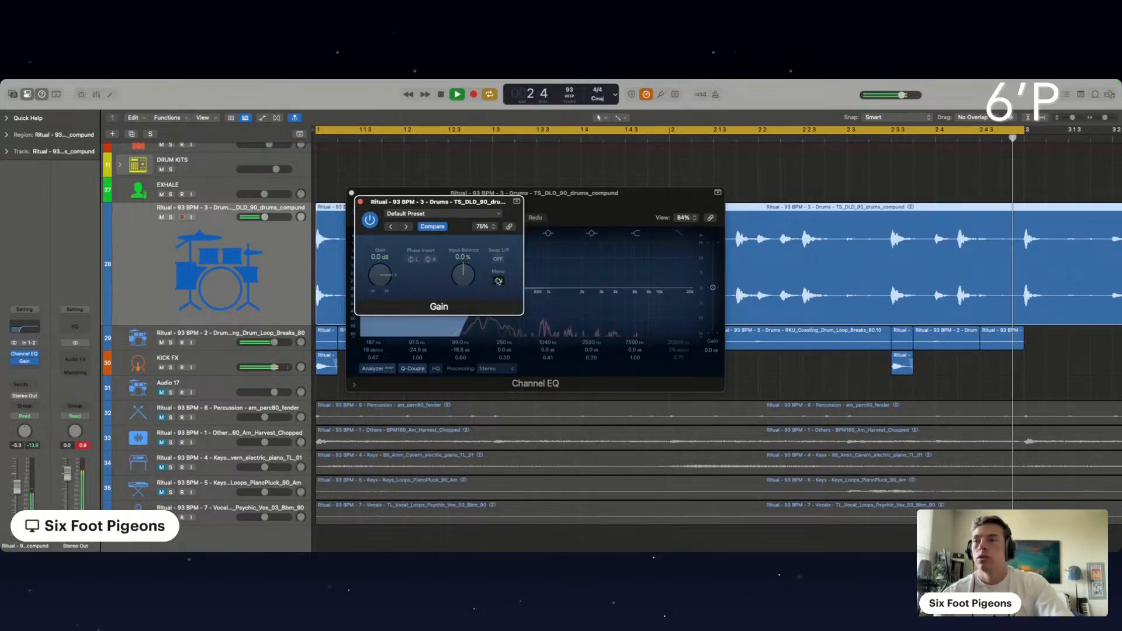
Put the Waves S1 Imager (s) in the Gain plug-in's slot on the TS_DLD_90 drums track and strongly narrow the stereo width.
click(23, 362)
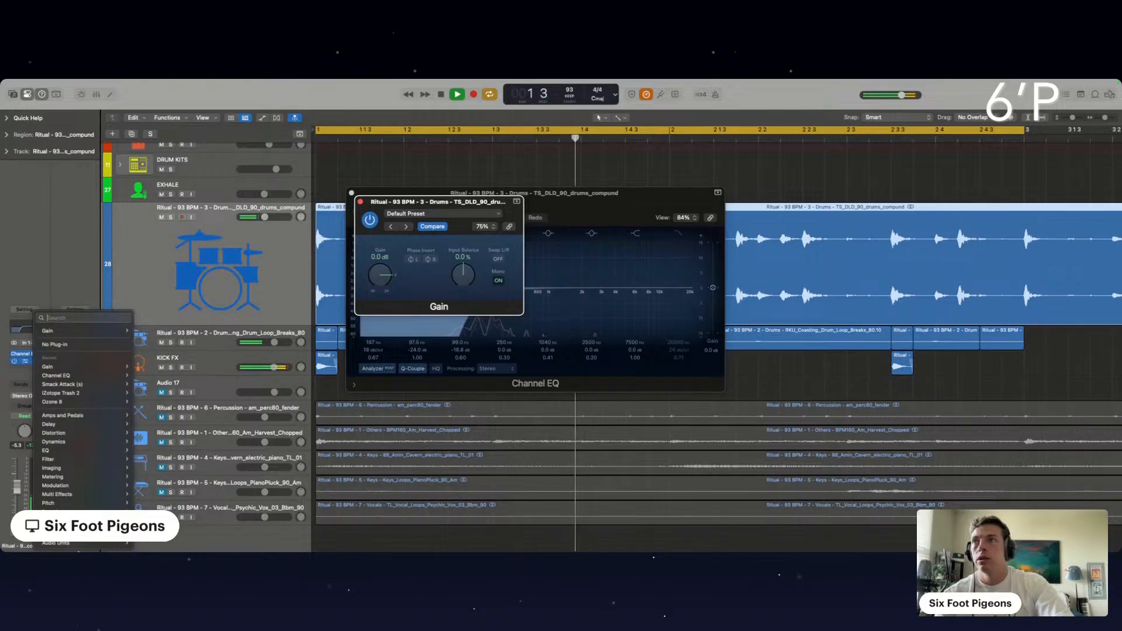
mouse_move(55, 543)
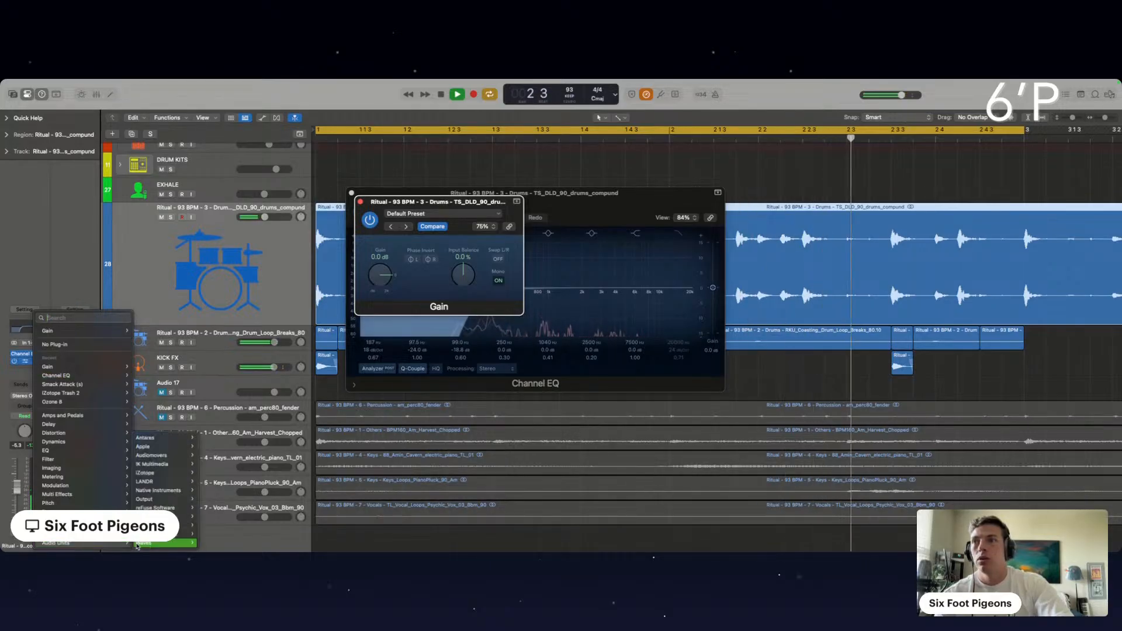
mouse_move(143, 543)
scroll(227, 519, down, 10)
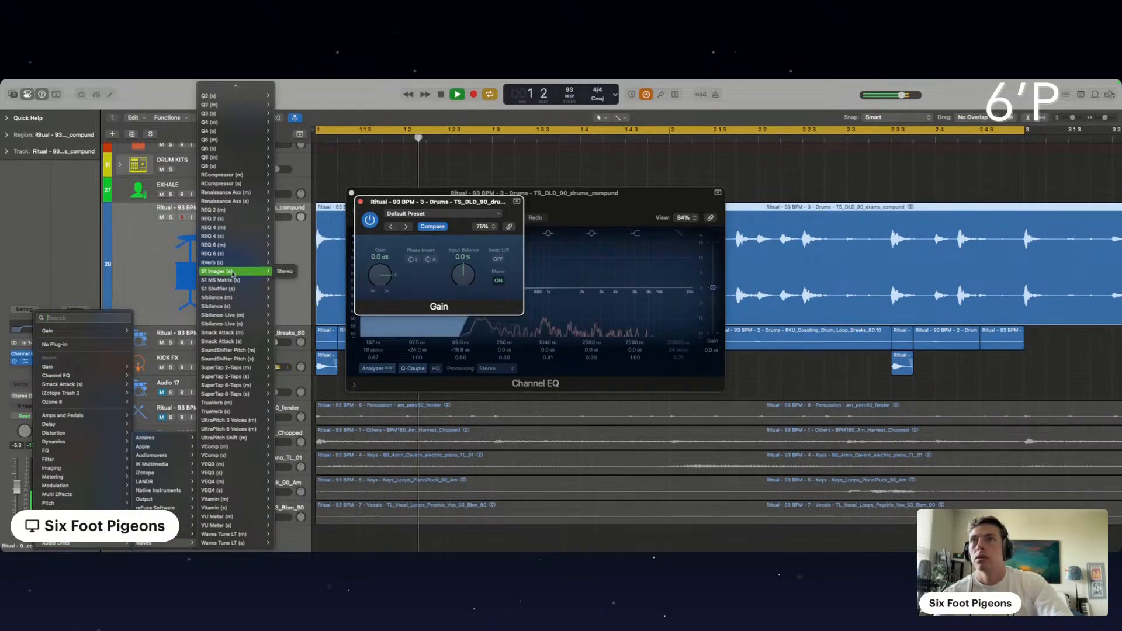
click(234, 274)
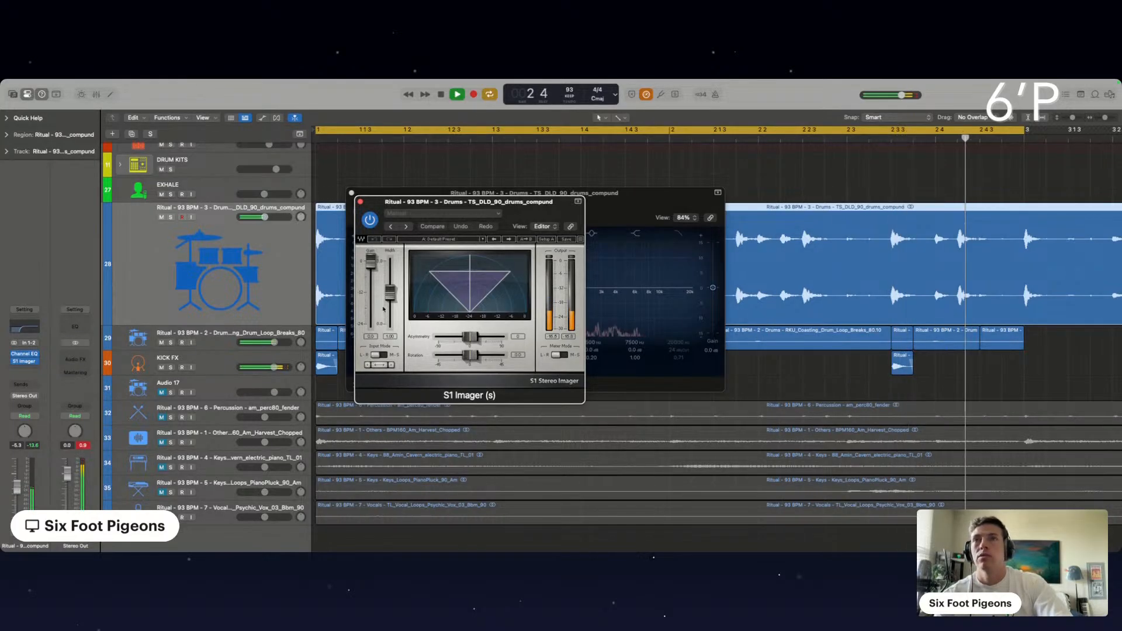
mouse_move(389, 292)
mouse_down()
mouse_move(390, 324)
mouse_move(390, 313)
mouse_up()
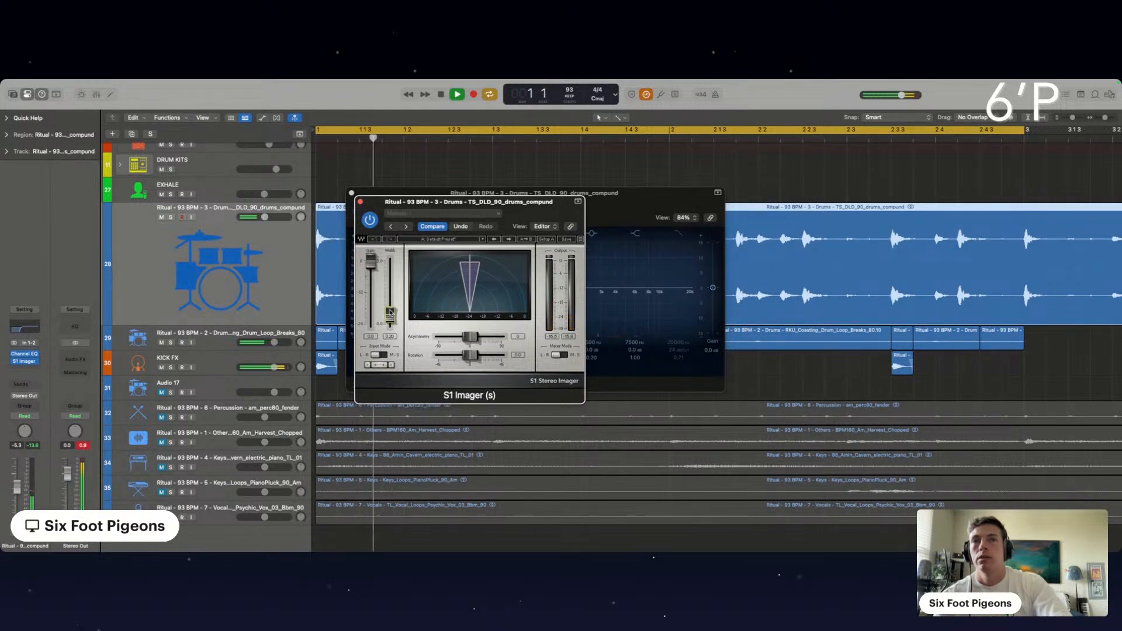
Insert iZotope Trash 2 after the S1 Imager with the Push Pull saturation type, and close all the plug-in windows.
click(23, 371)
mouse_move(35, 402)
click(126, 404)
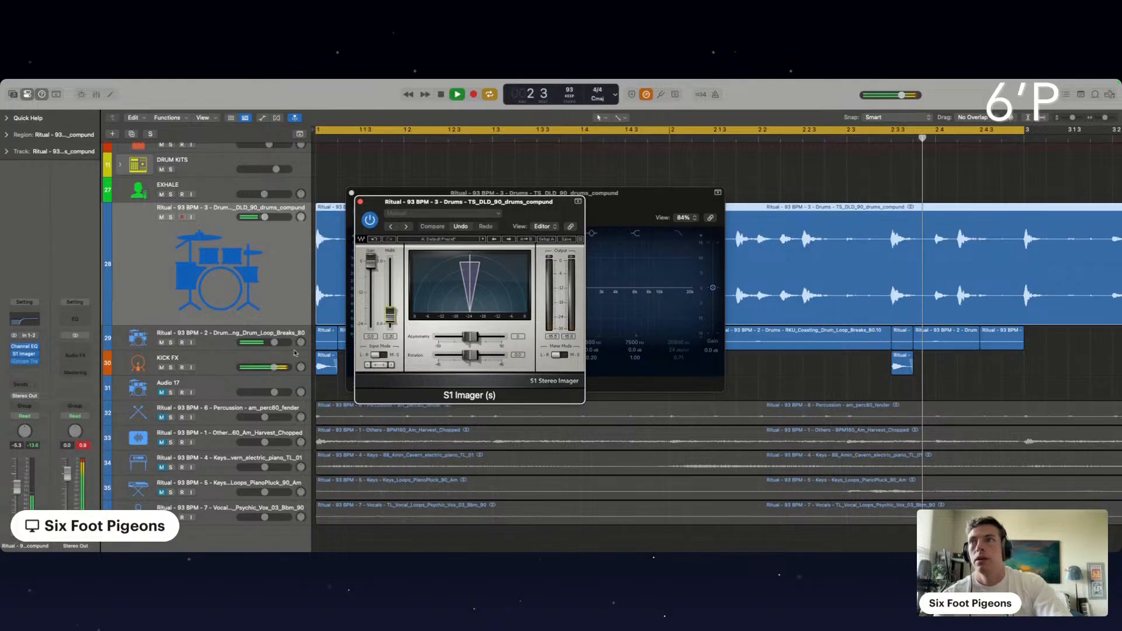
click(396, 413)
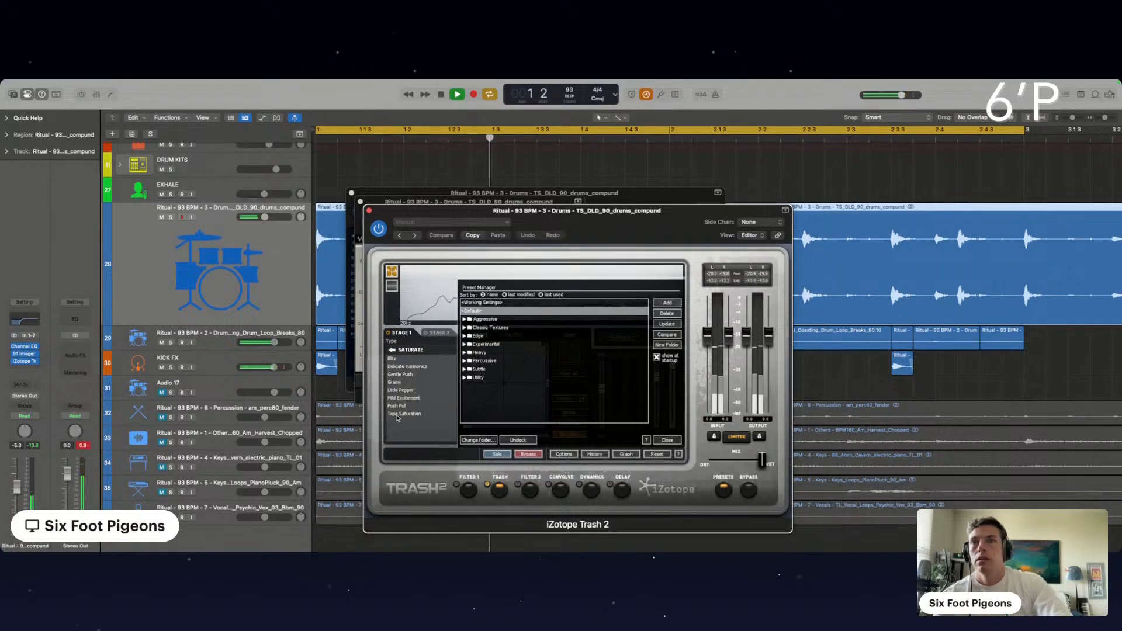
click(398, 406)
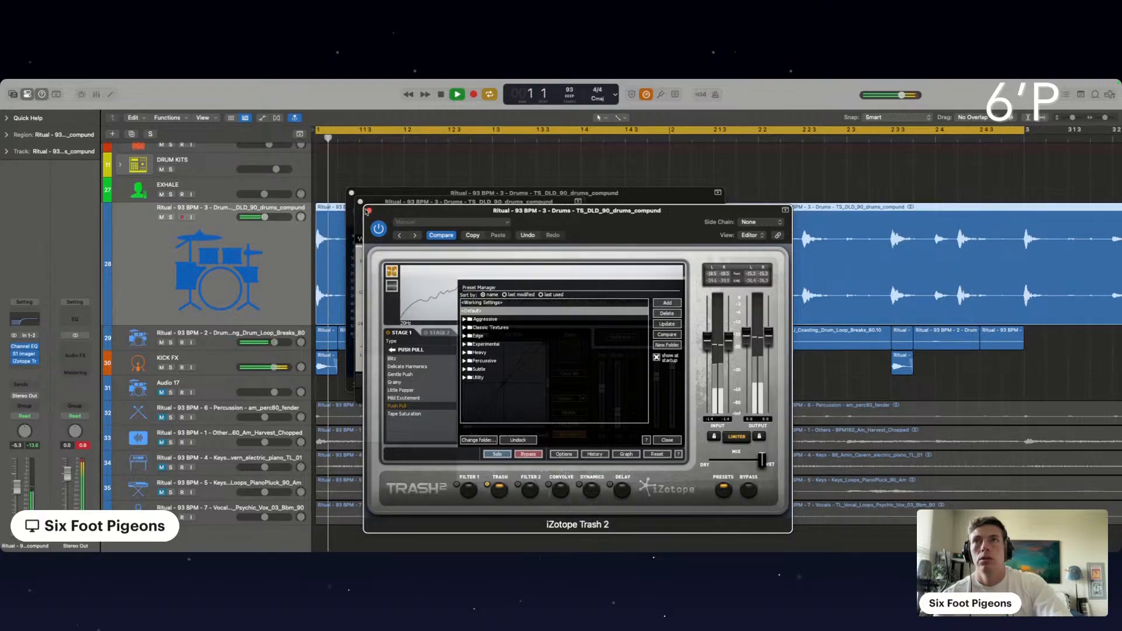
click(369, 210)
click(360, 202)
click(352, 194)
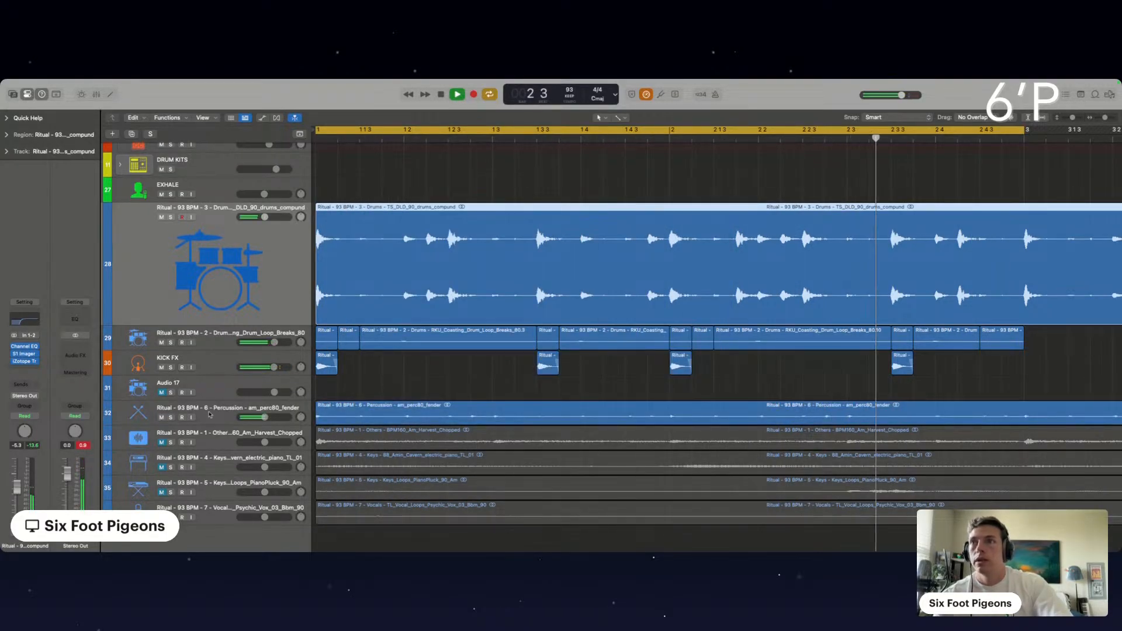
Move the am_perc80_fender percussion track directly below the KICK FX track.
click(214, 406)
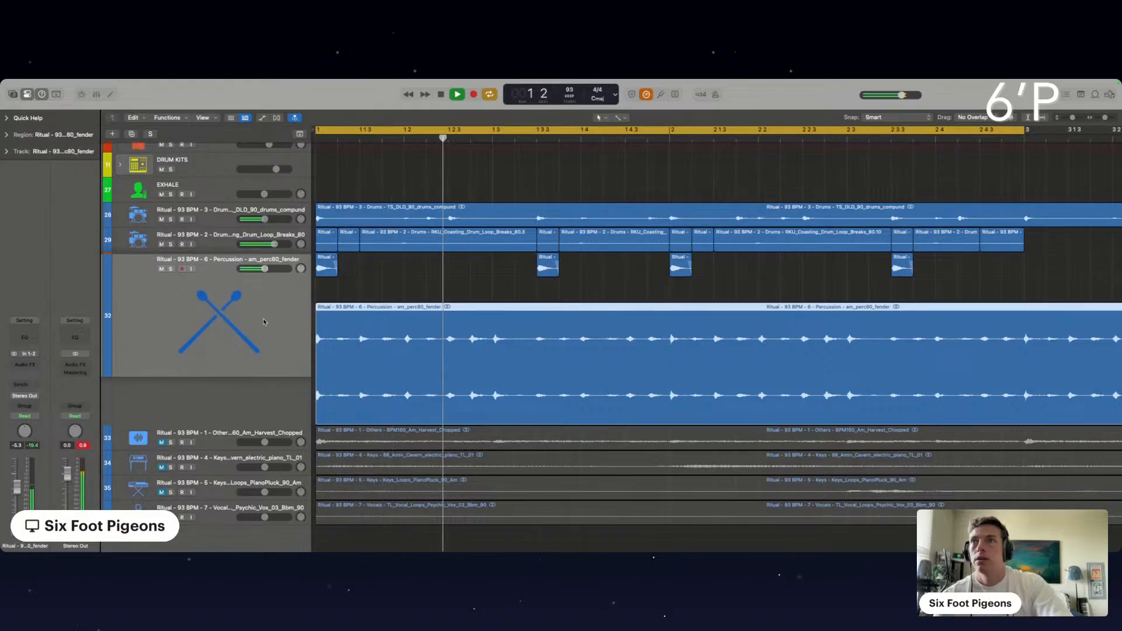
drag(220, 311, 219, 271)
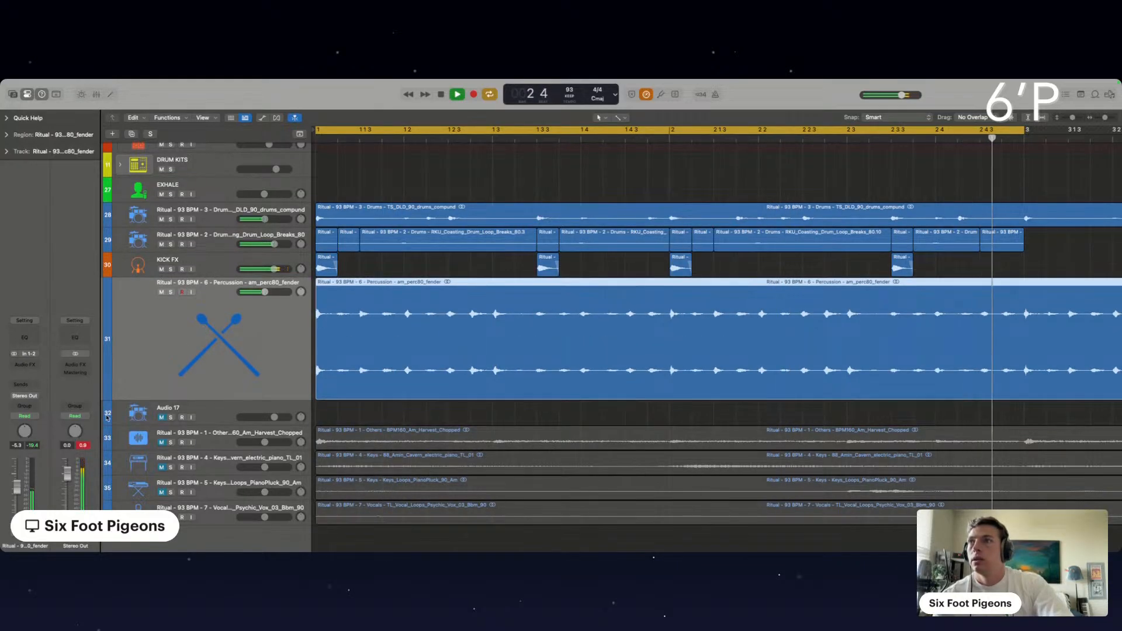
Insert a mono Gain on the percussion track, pan it to about +9, lower its volume to about -9.2, and close the plug-in.
click(25, 372)
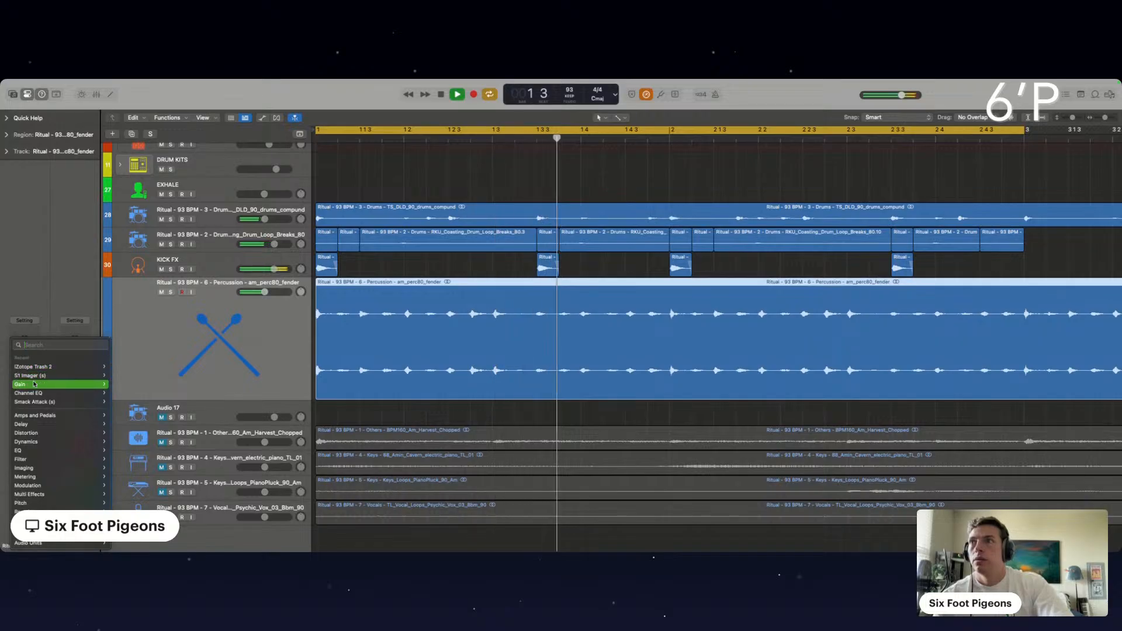
click(117, 384)
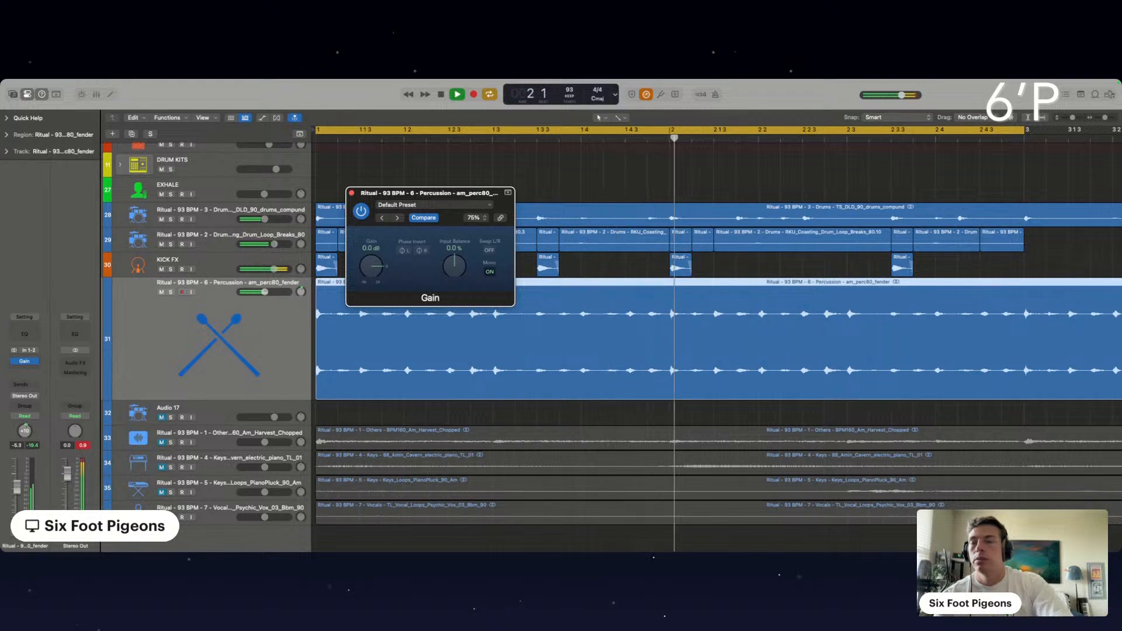
click(25, 430)
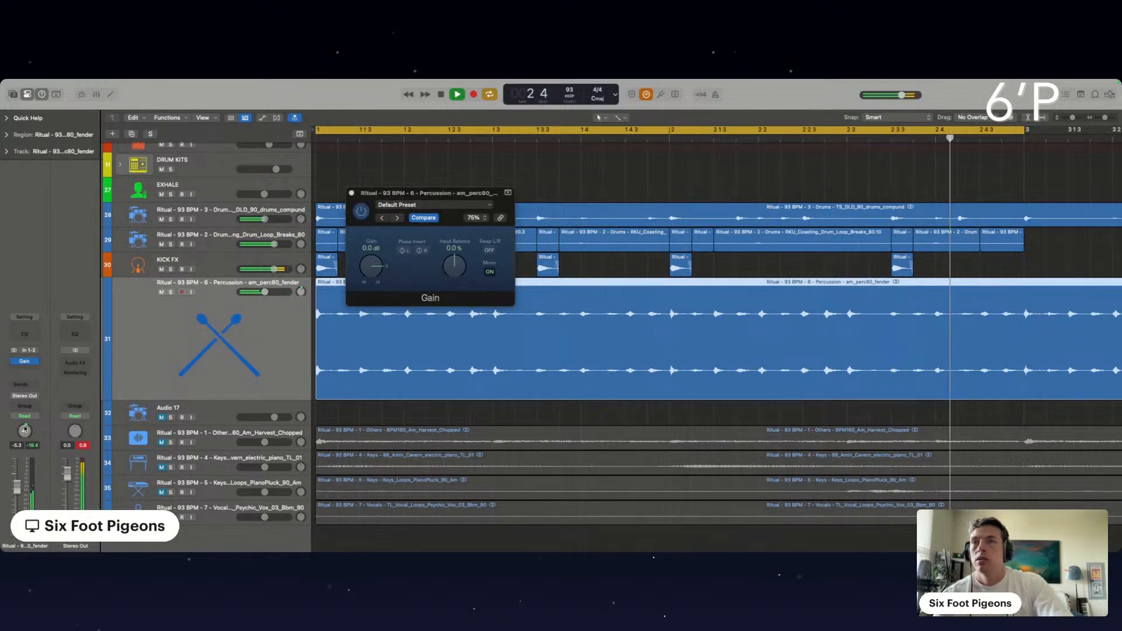
click(352, 193)
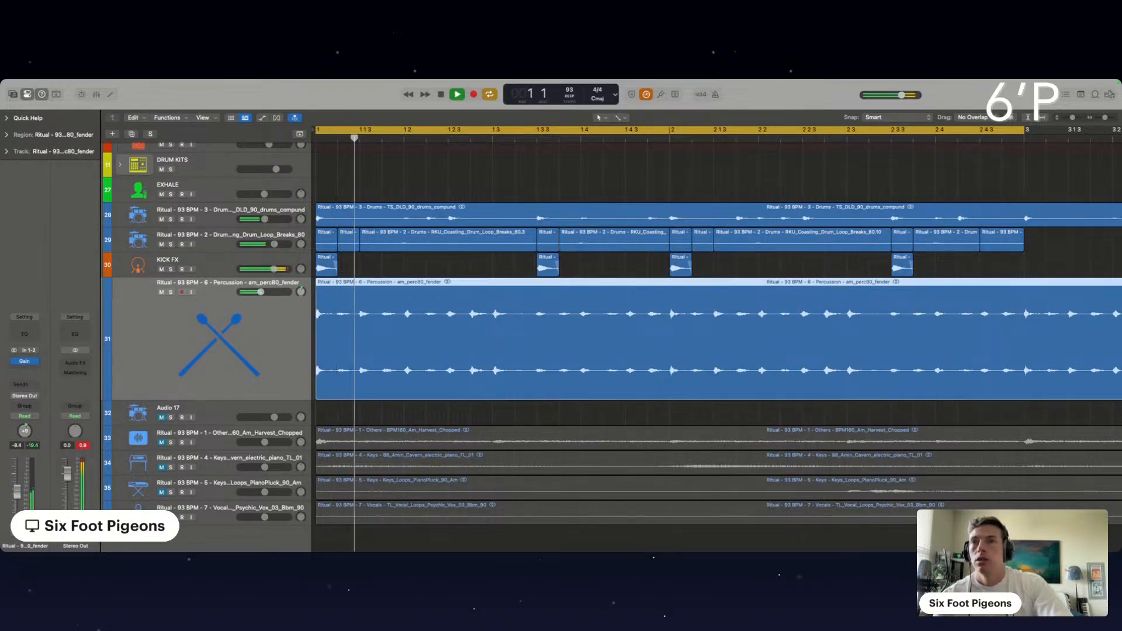
Assign the Marquee Tool as the secondary tool, then cut the TS_DLD_90 drums and percussion regions at bar 3 and delete the remainders.
scroll(590, 384, down, 5)
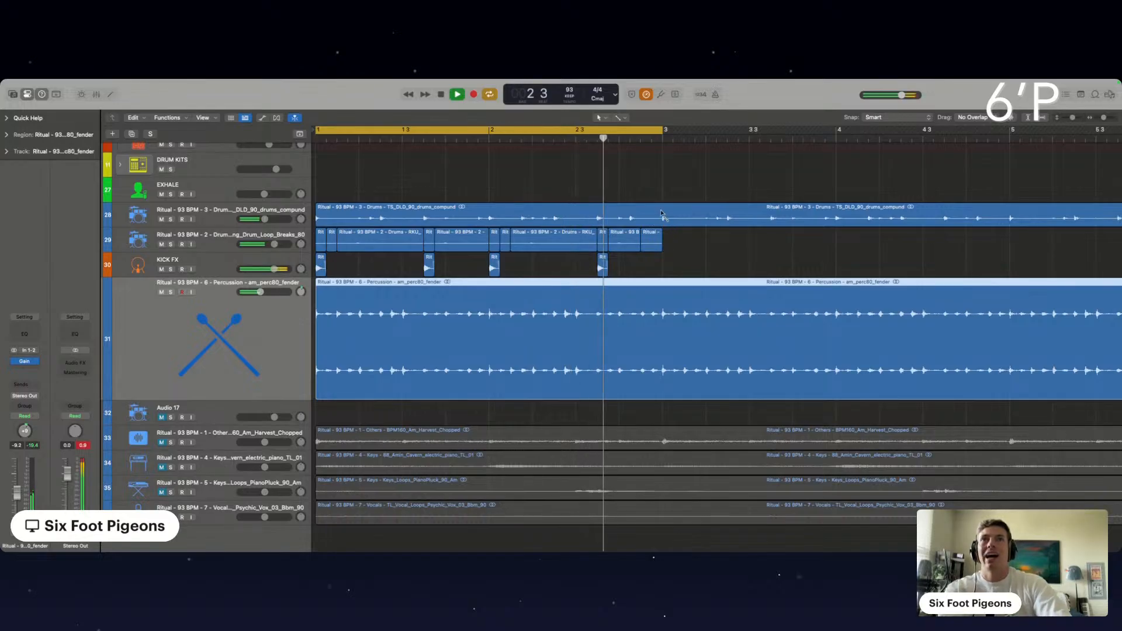
click(618, 118)
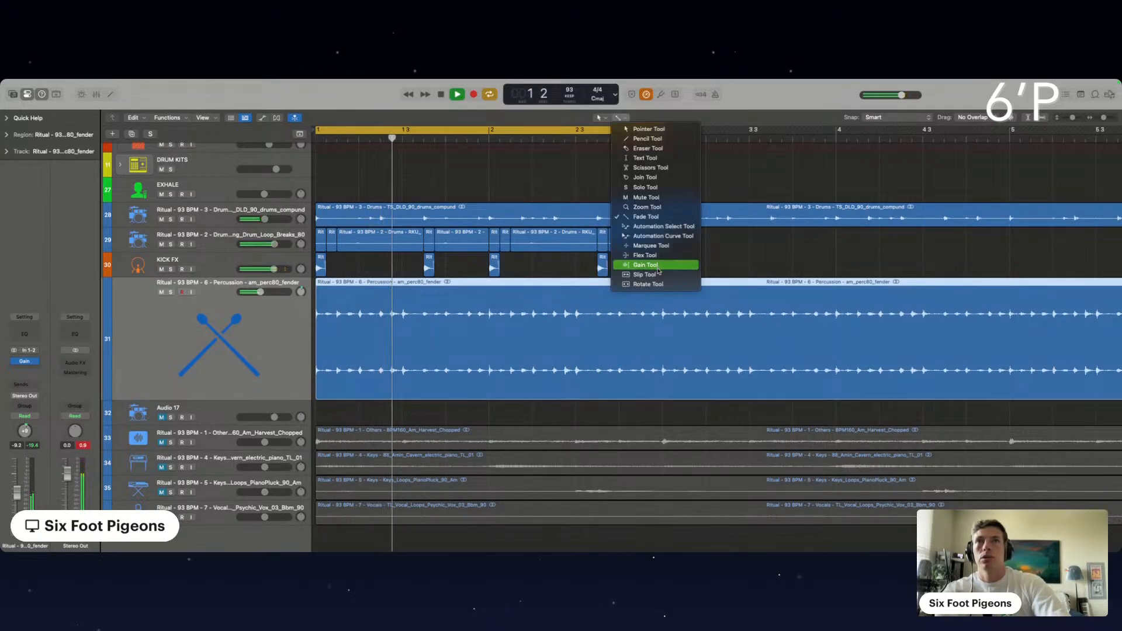
click(643, 243)
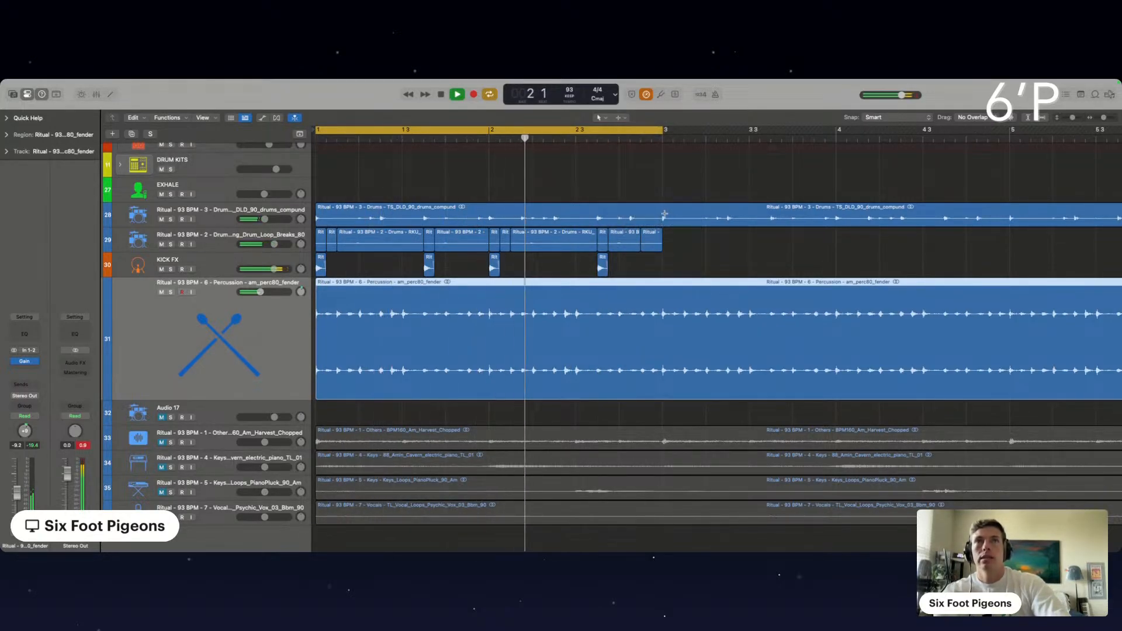
click(666, 221)
key(Delete)
click(664, 315)
key(Delete)
Unmute the BPM160_Am_Harvest_Chopped track and transpose its region down 12 semitones.
scroll(372, 374, down, 1)
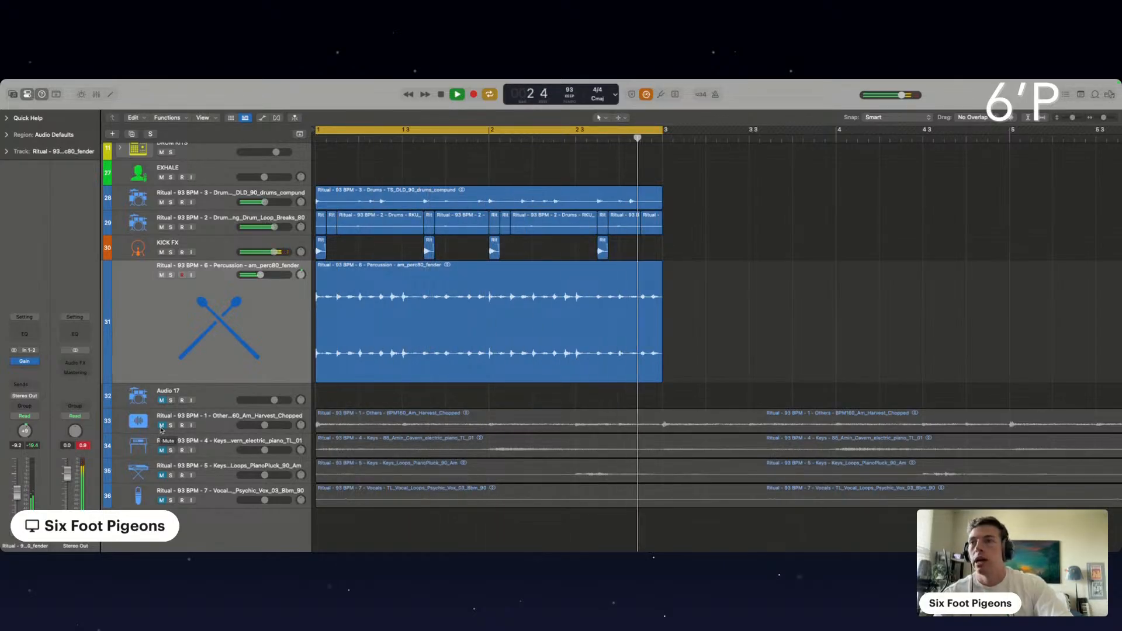
click(162, 426)
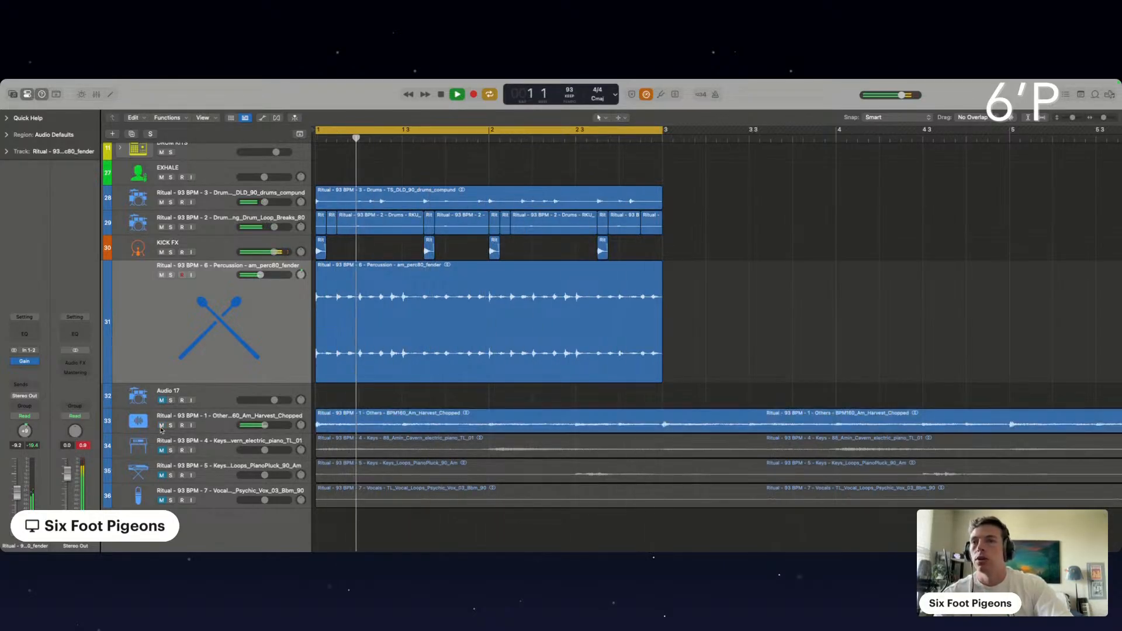
click(220, 424)
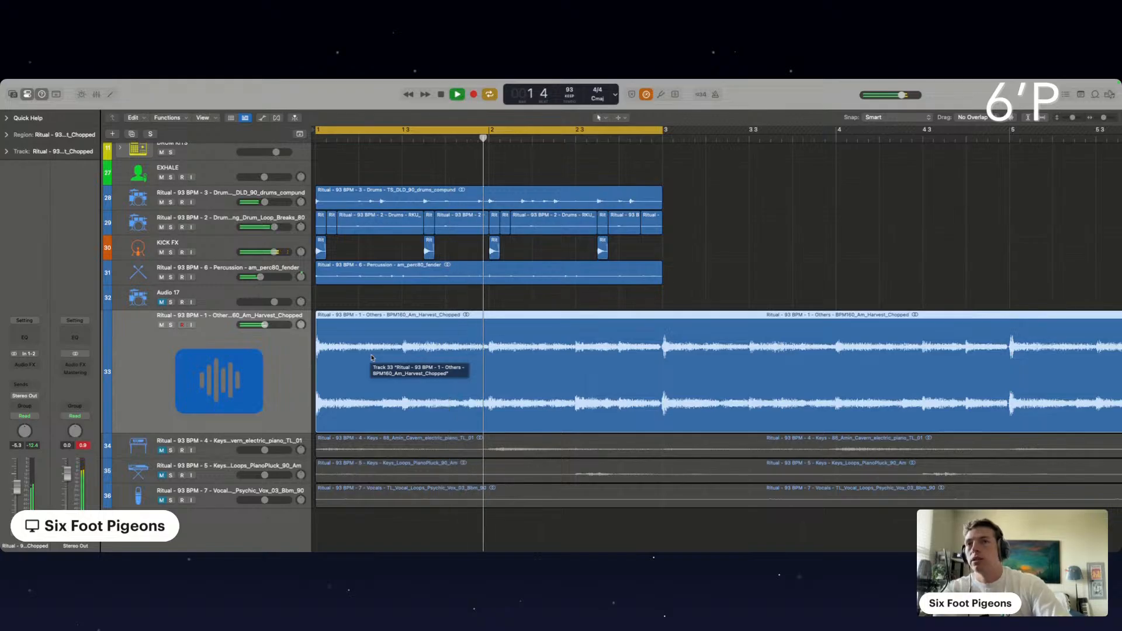
key(alt+Down)
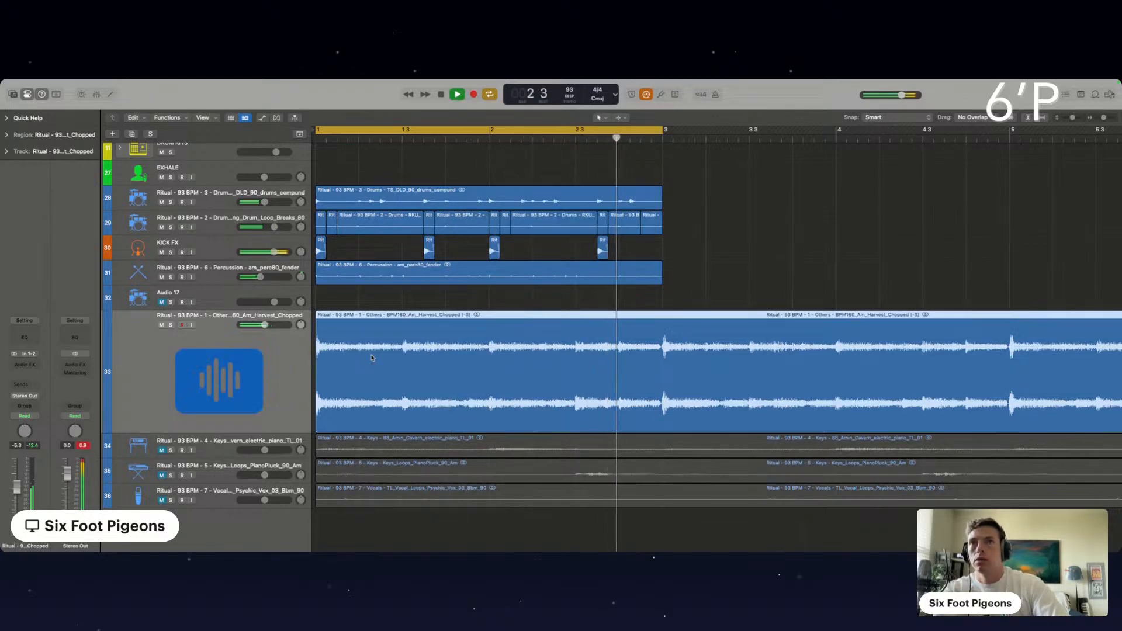
key(alt+Down)
key(alt+Down)
key(alt+Down)
key(alt+Down)
key(alt+Down)
key(alt+Down)
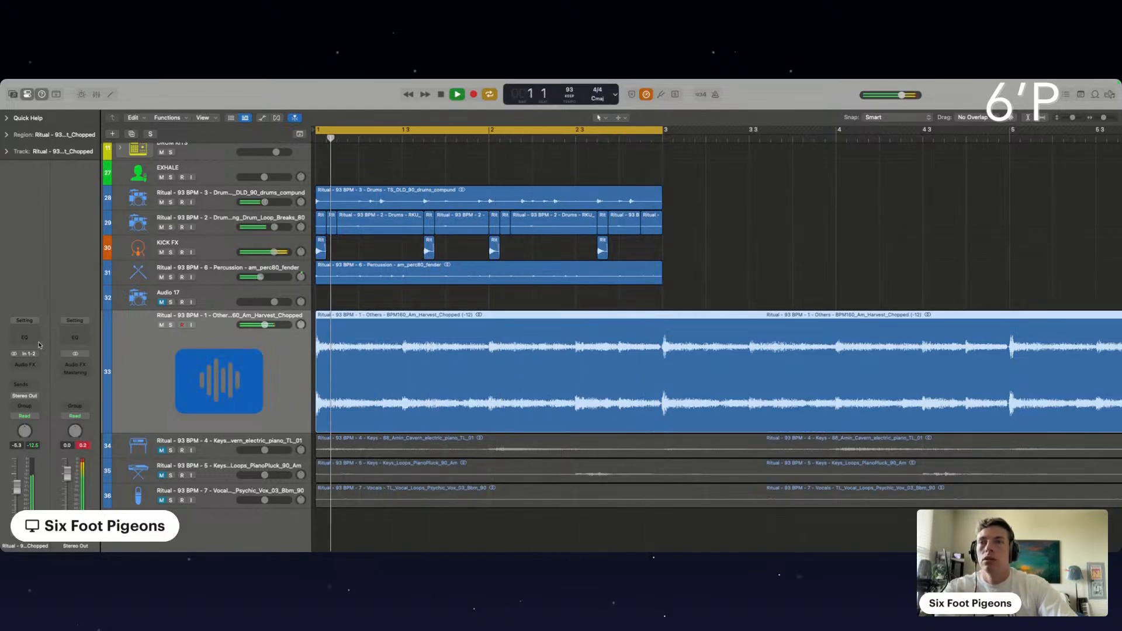
Add a Channel EQ to the Harvest_Chopped track with a steep low cut and a -23.9 dB low shelf at 50 Hz, and close it.
click(35, 341)
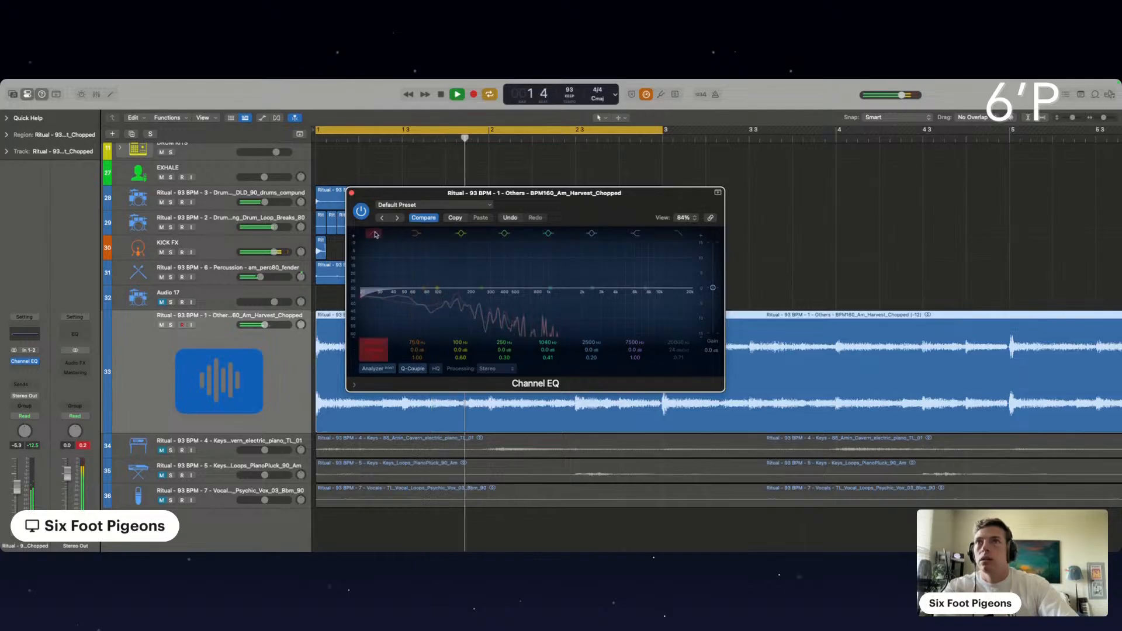
drag(412, 289, 430, 300)
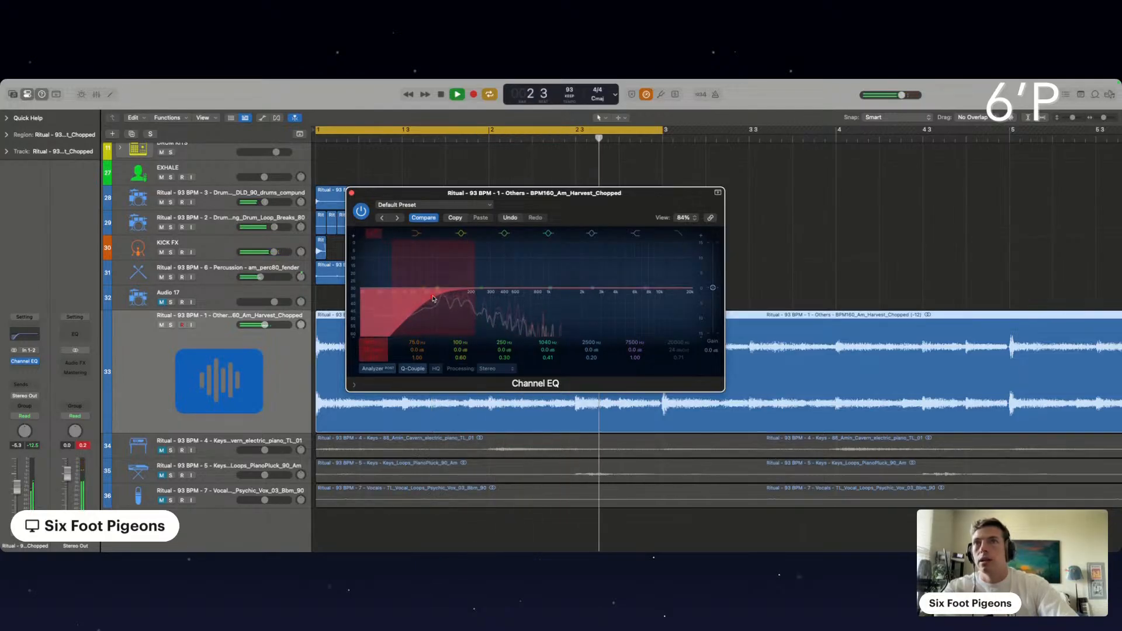
drag(474, 269, 374, 369)
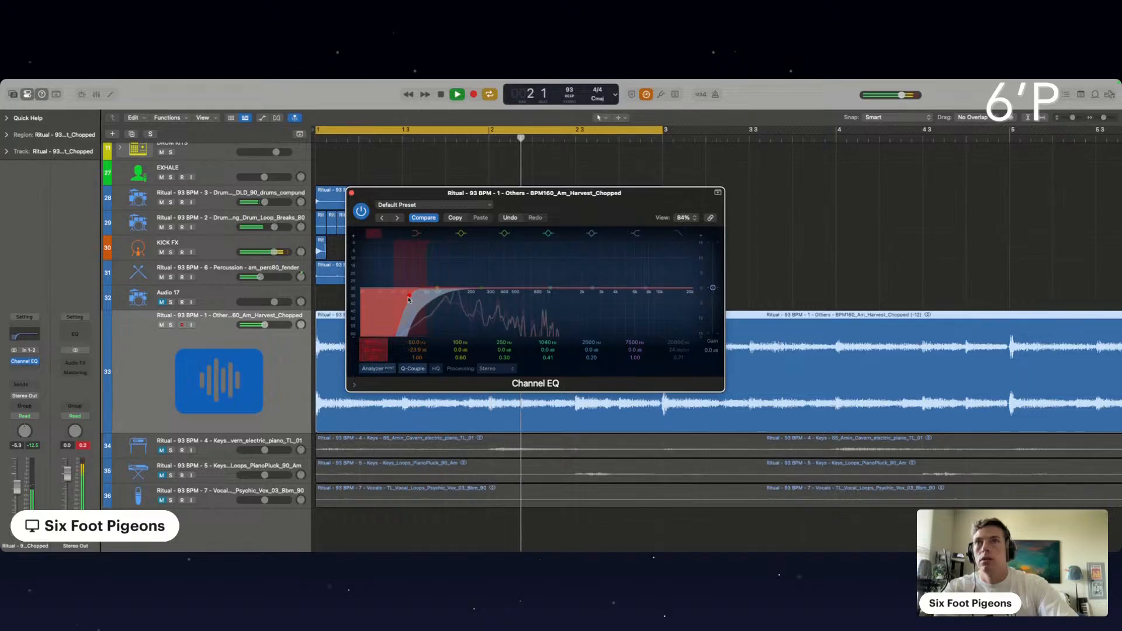
drag(407, 301, 415, 300)
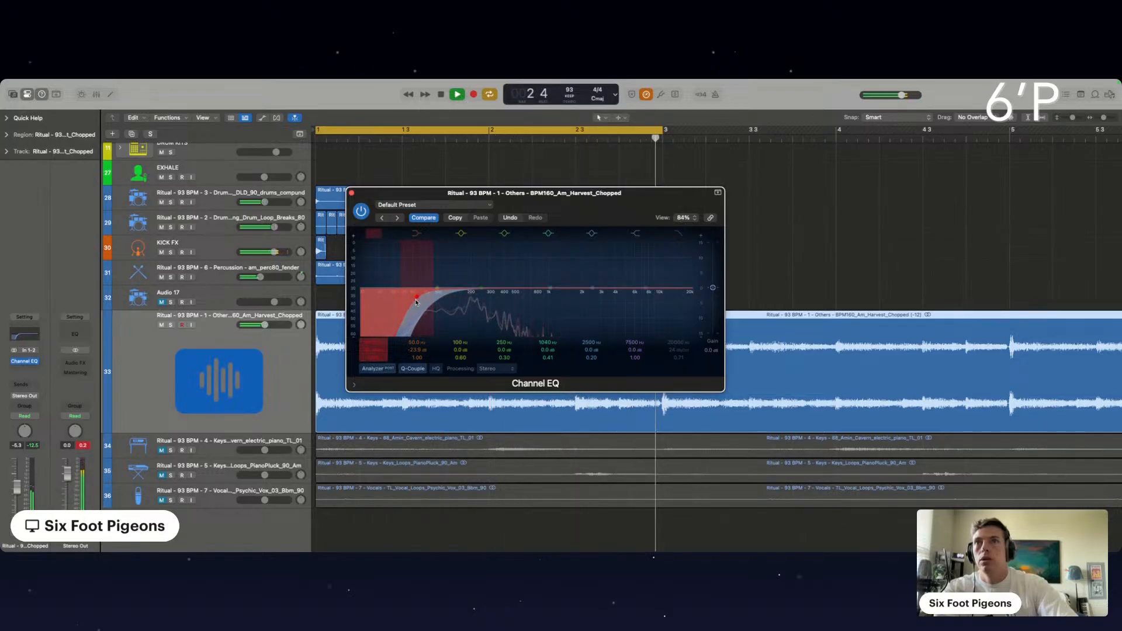
click(352, 193)
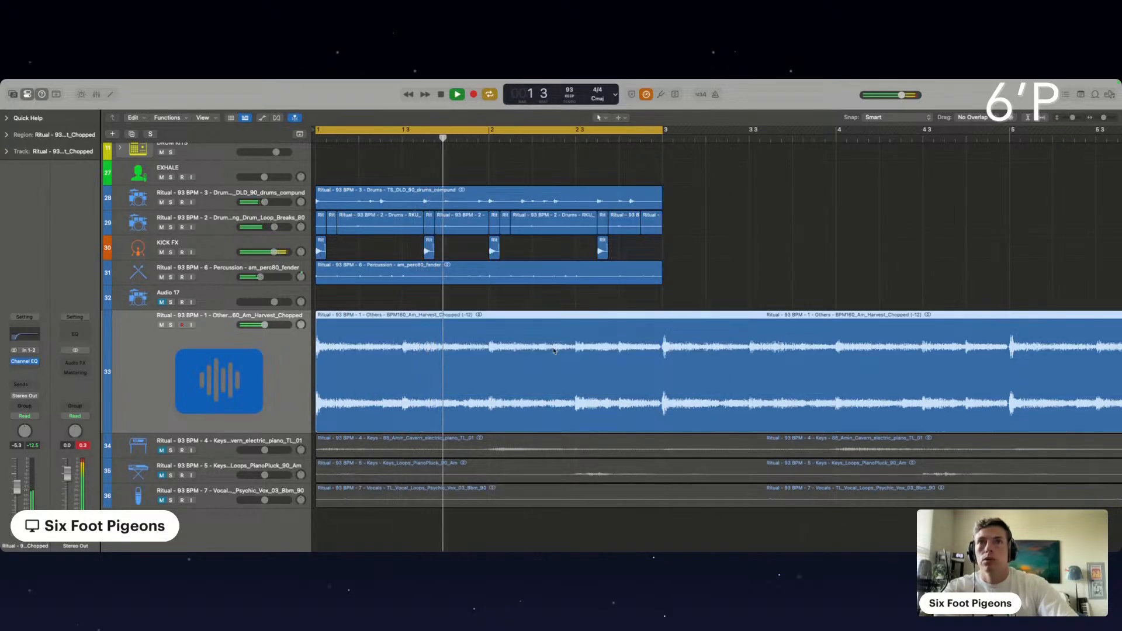
Split the Harvest_Chopped region at 2 3 and bar 3, reset the first piece's transposition to 0, and delete the remainder after bar 3.
click(576, 336)
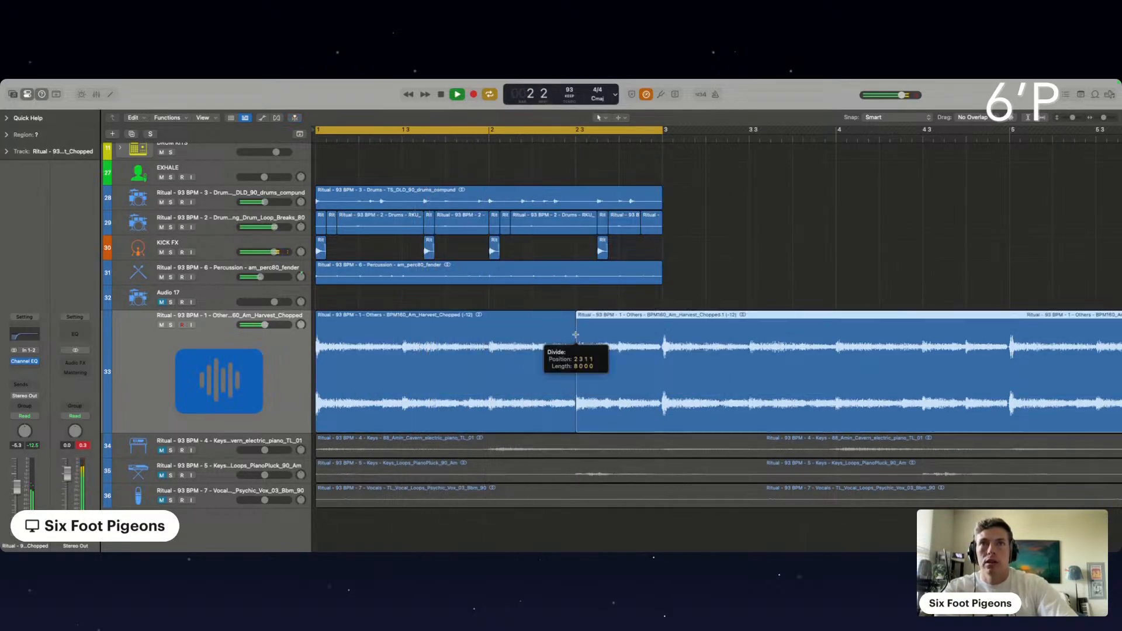
click(662, 327)
click(541, 332)
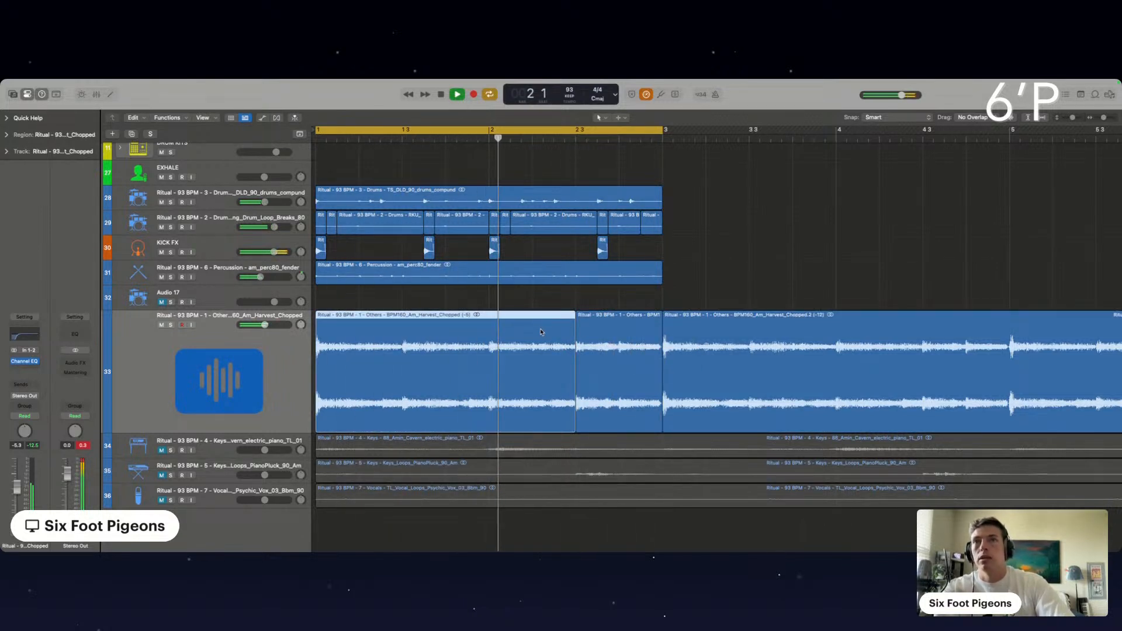
key(space)
key(space)
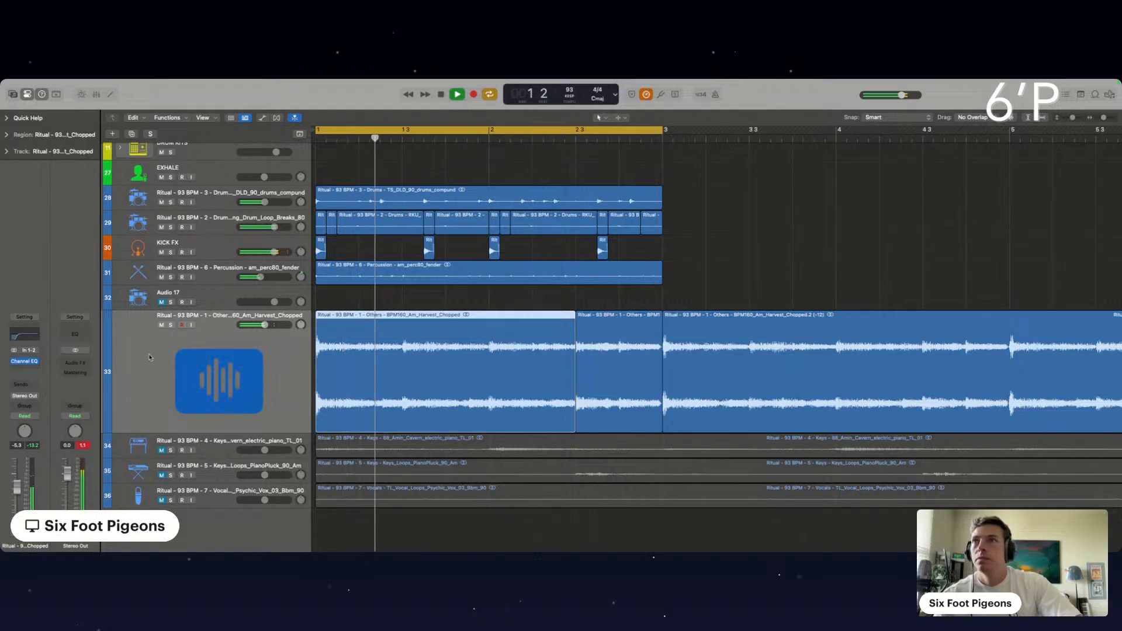
click(752, 339)
key(Delete)
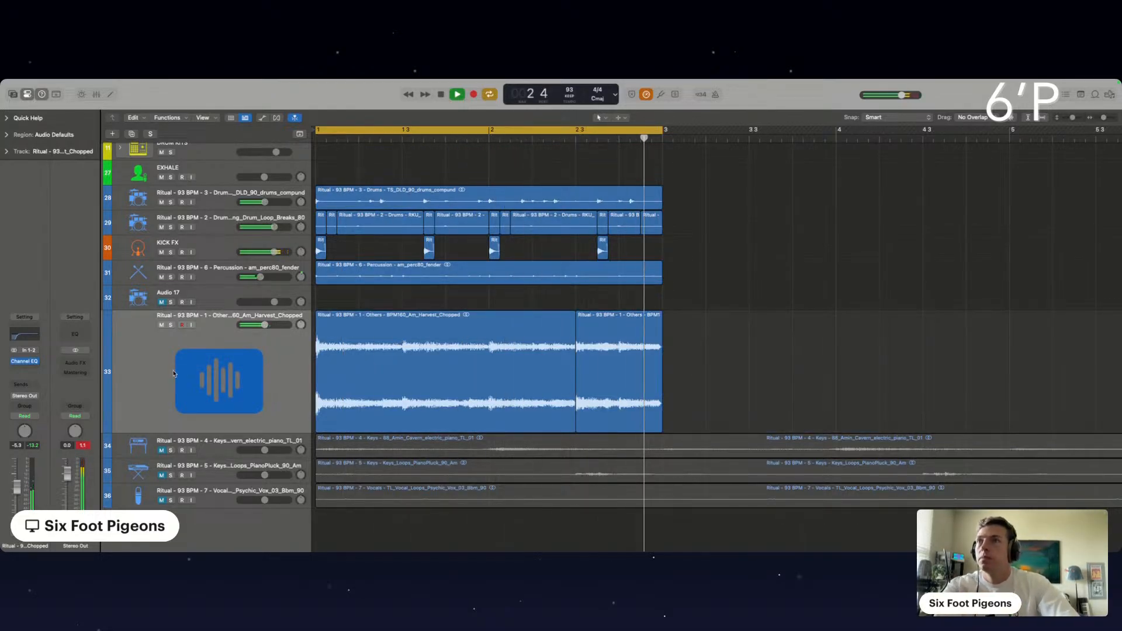
Insert FilterFreak1 on the Harvest_Chopped track with a low-pass shape, and raise the track's volume to about -2.8.
click(214, 345)
click(28, 371)
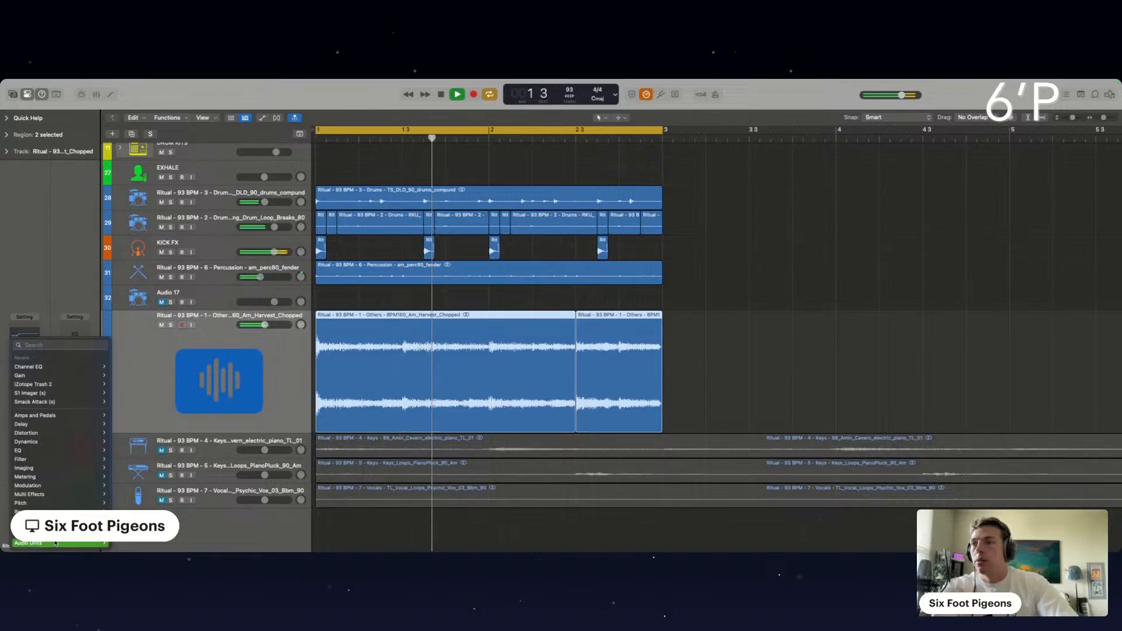
mouse_move(35, 543)
mouse_move(140, 517)
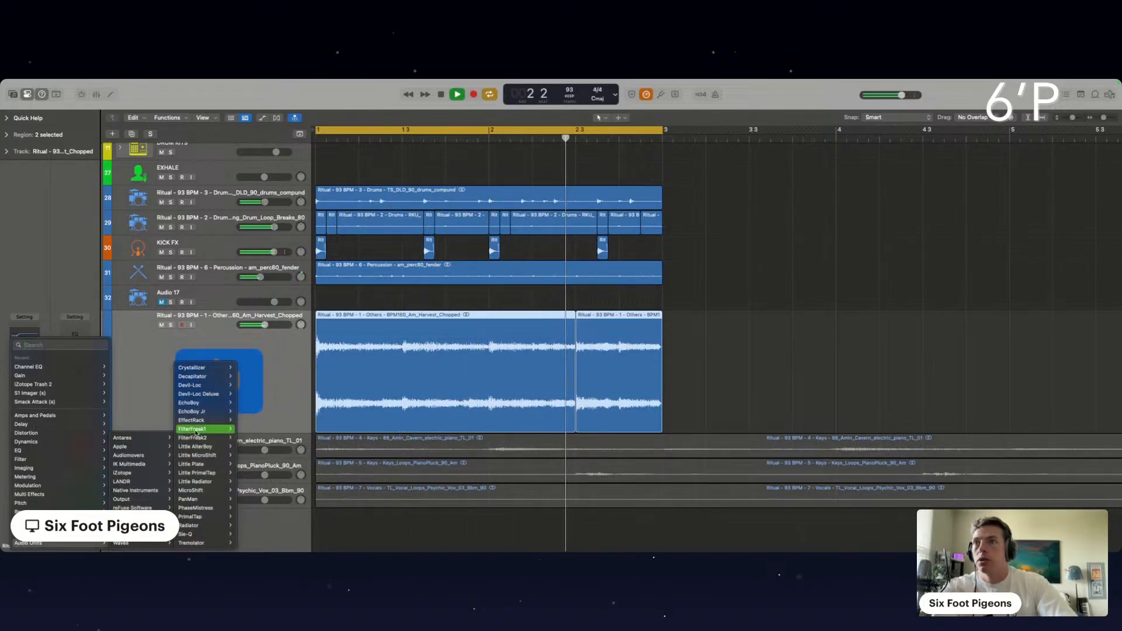
click(193, 428)
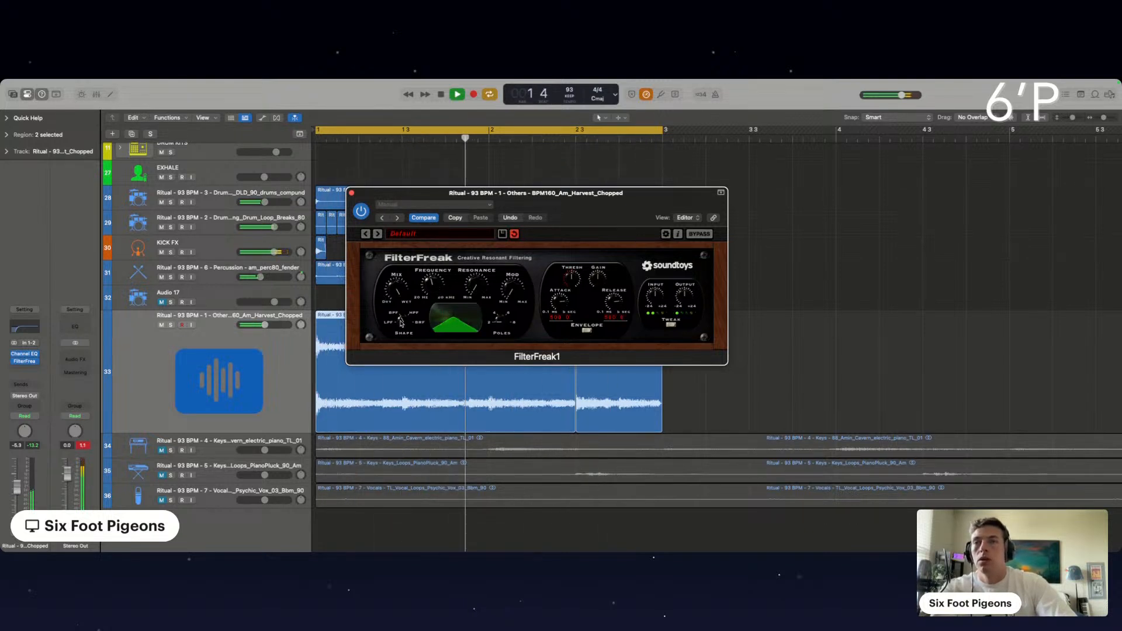
drag(403, 329, 407, 354)
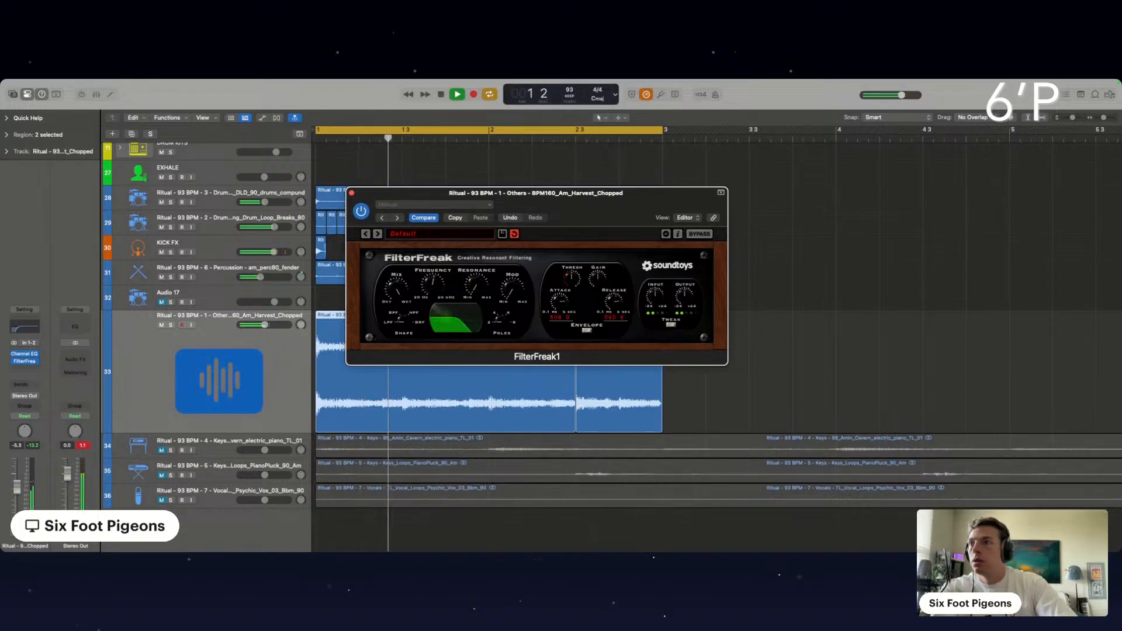
click(33, 446)
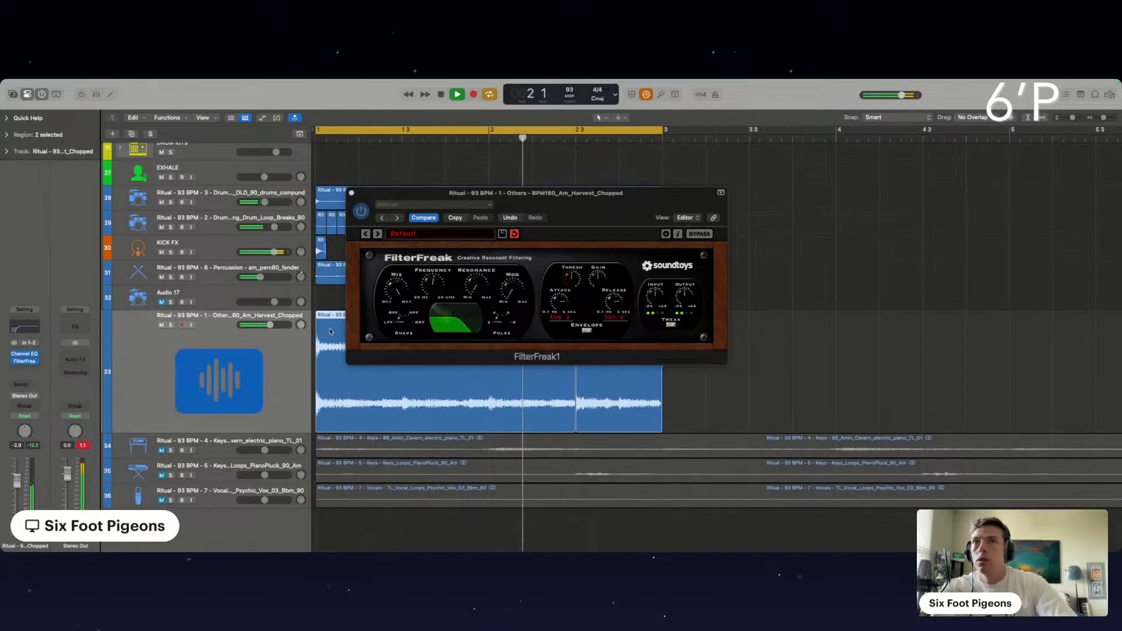
Place FilterFreak before the Channel EQ and add EQ dips of -8.9 dB near 41.6 Hz, -6.2 dB at 2700 Hz and -5.9 dB near 2300 Hz.
click(24, 370)
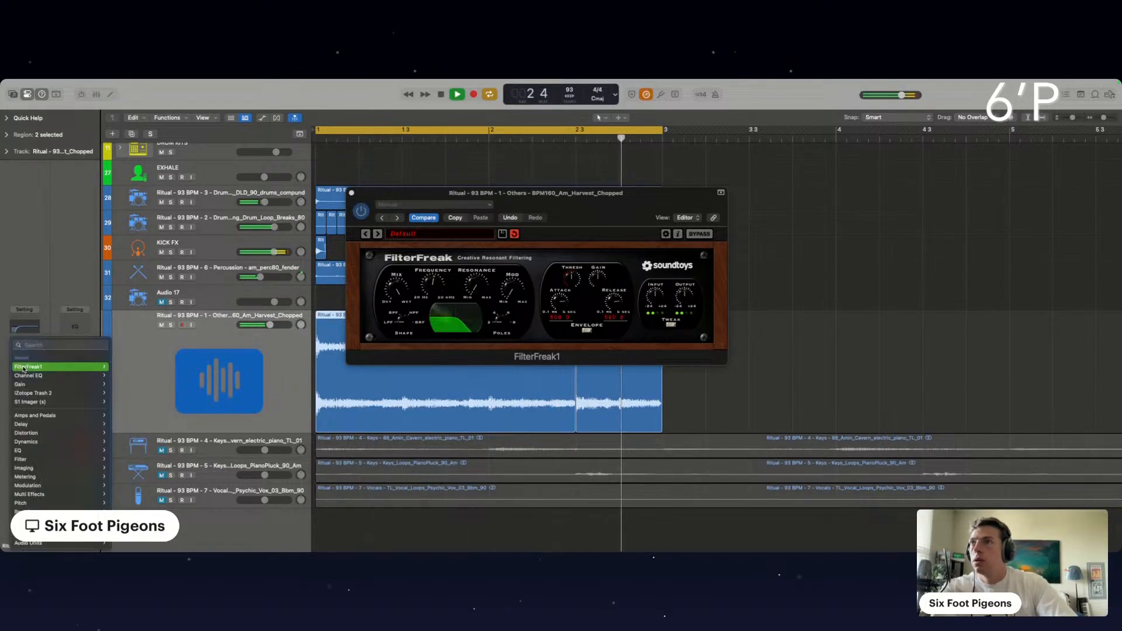
click(57, 309)
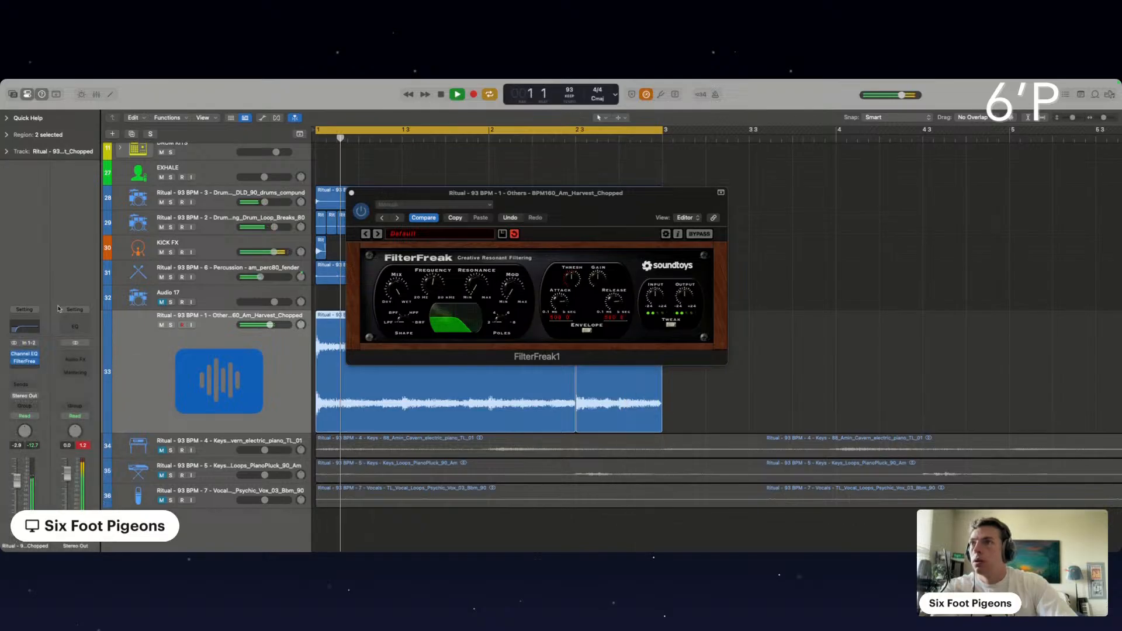
click(26, 360)
click(26, 361)
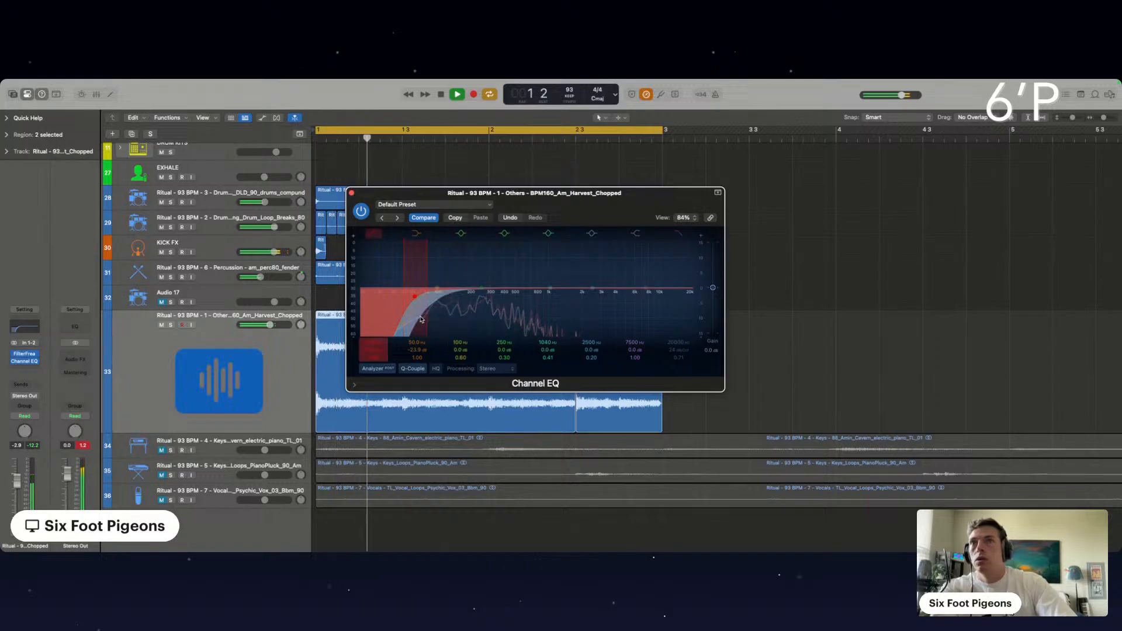
drag(440, 291, 417, 301)
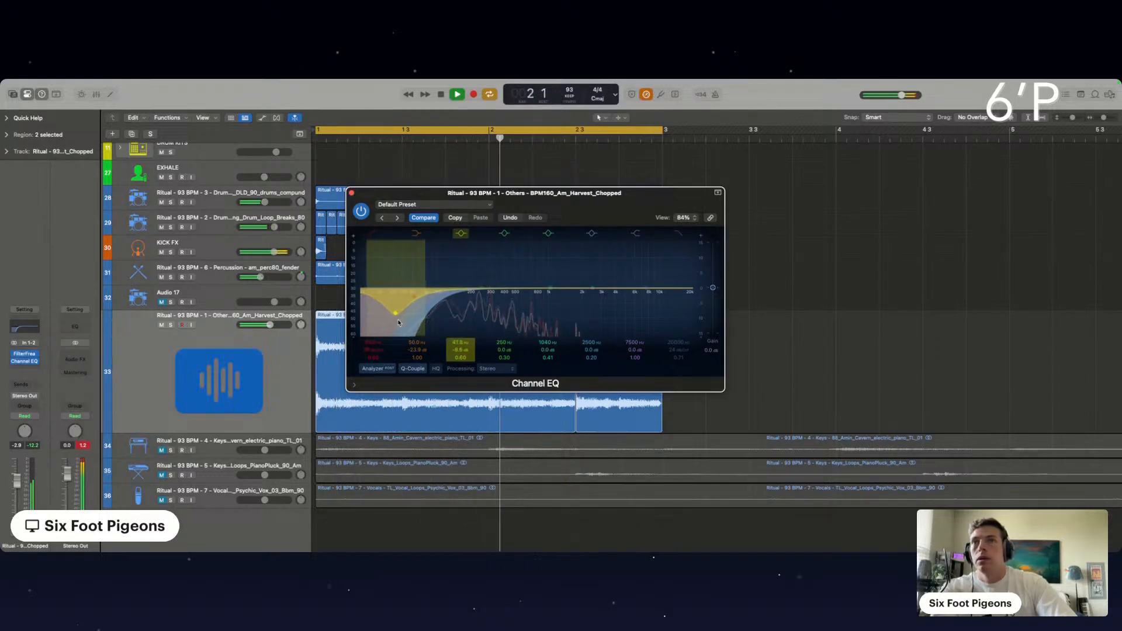
drag(548, 289, 635, 283)
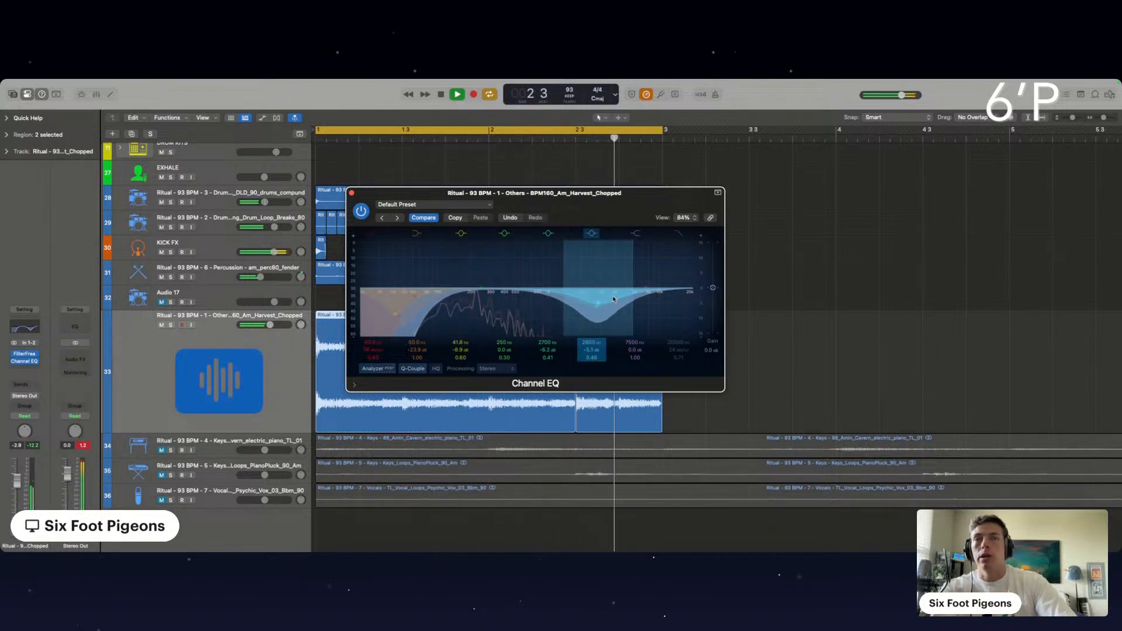
drag(613, 299, 611, 300)
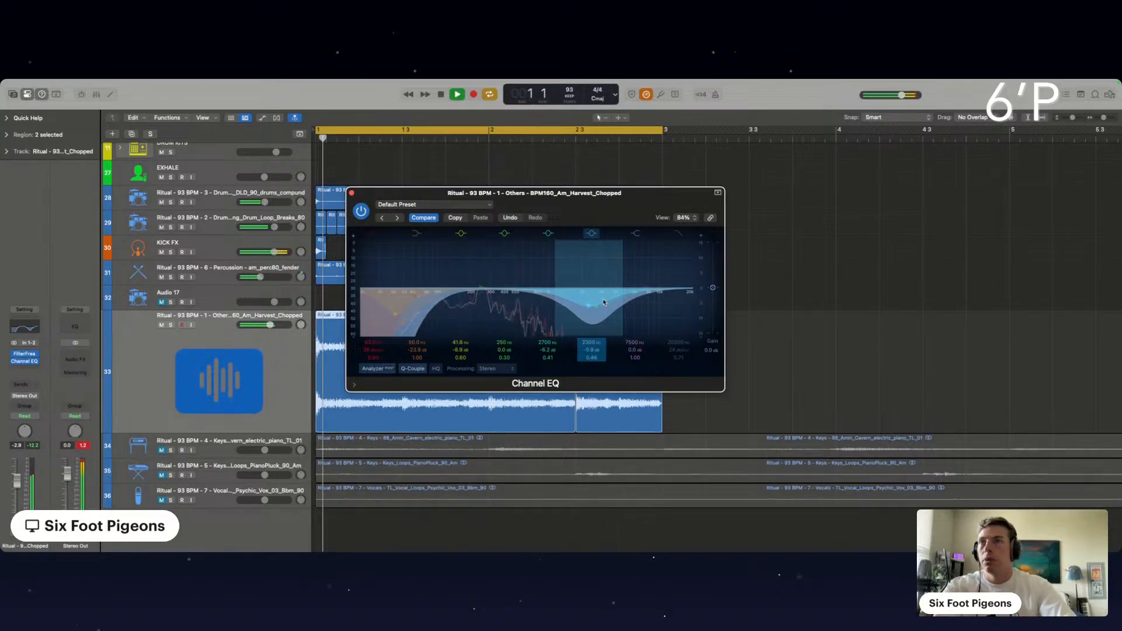
Add the stereo S1 Imager to the Harvest_Chopped track and narrow its width partway between mono and the default.
click(22, 363)
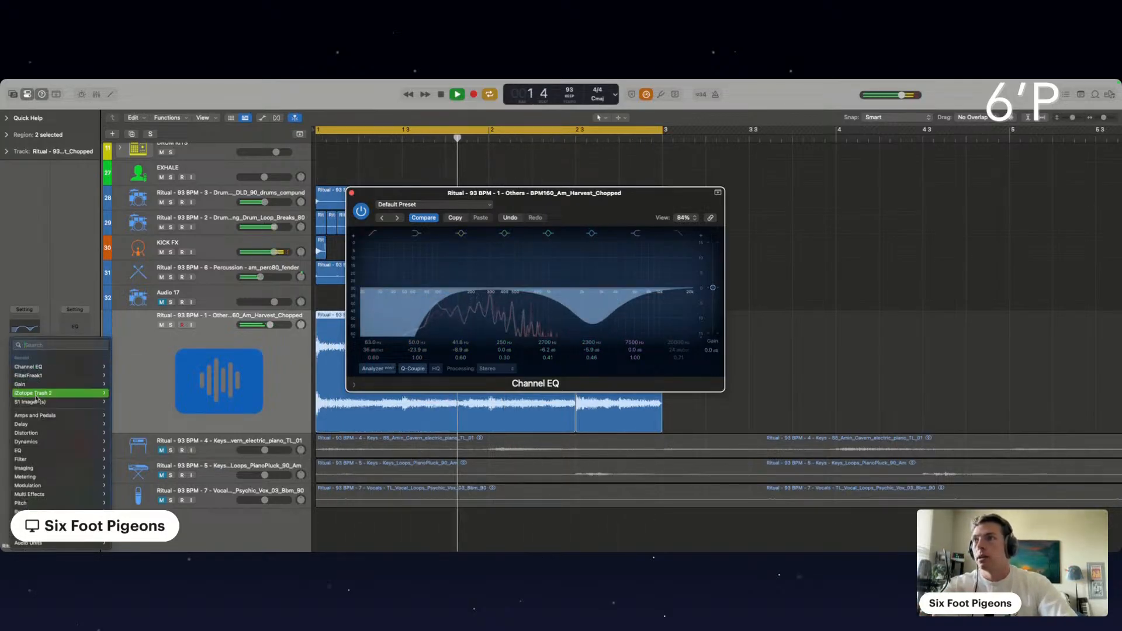
click(279, 370)
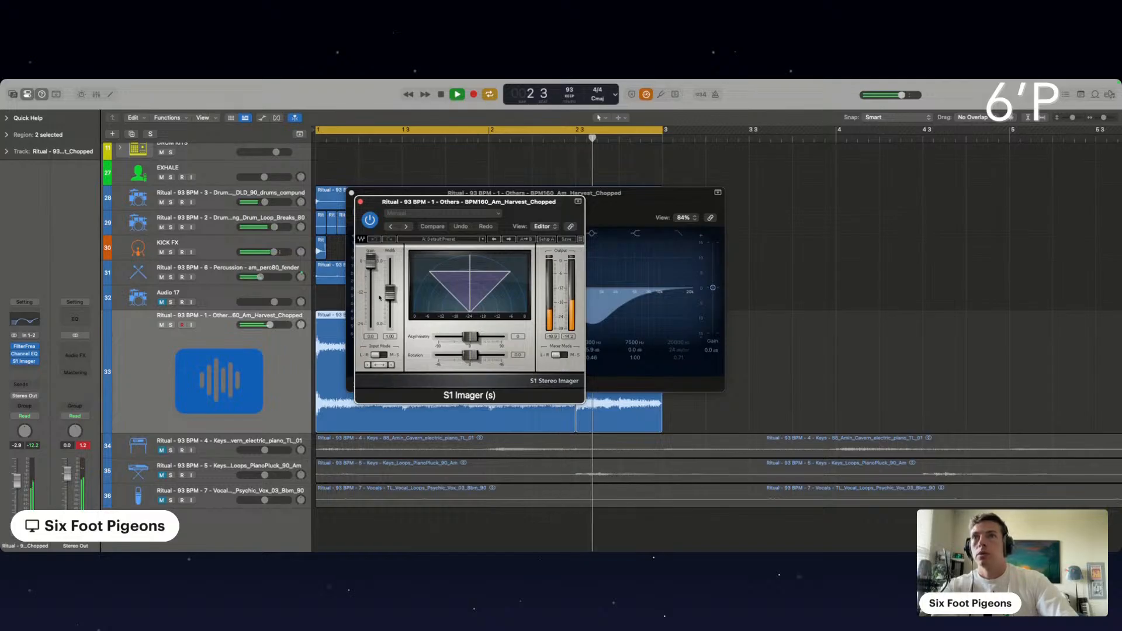
drag(388, 297, 390, 342)
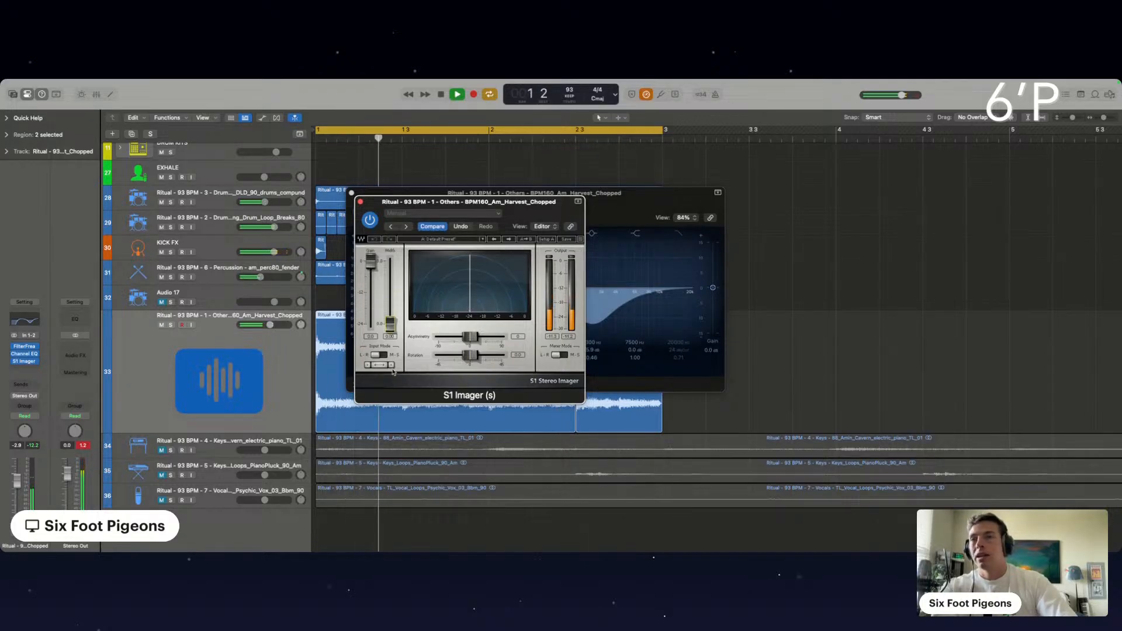
drag(393, 342, 391, 309)
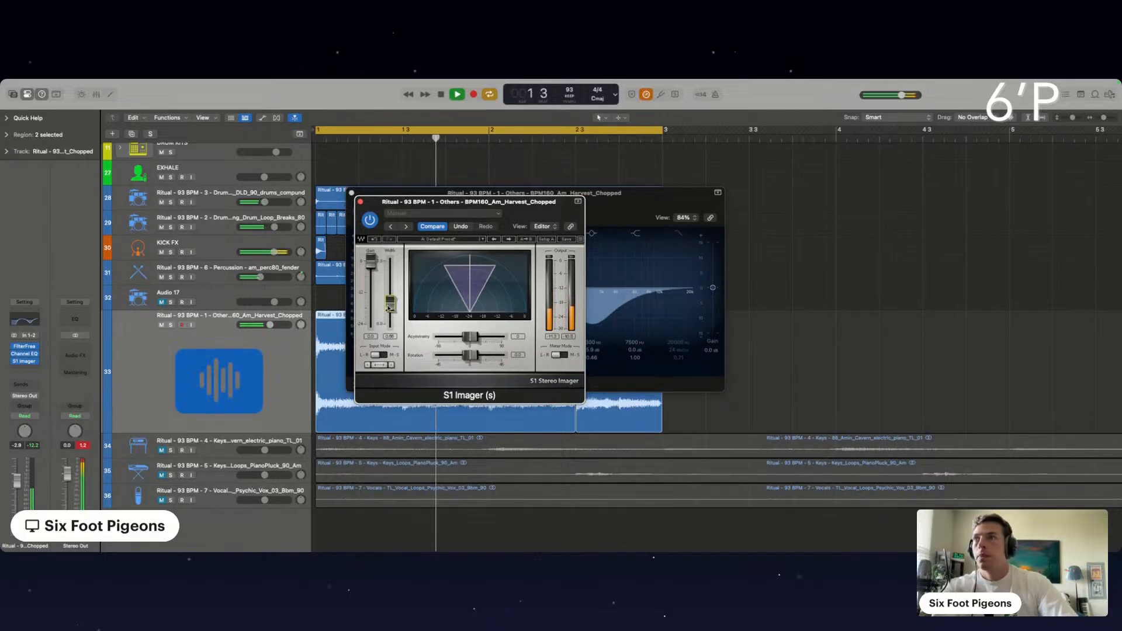
Add iZotope Trash 2 to the Harvest_Chopped track and set Stage 1 to the Saturate type Delicate Harmonics.
click(25, 369)
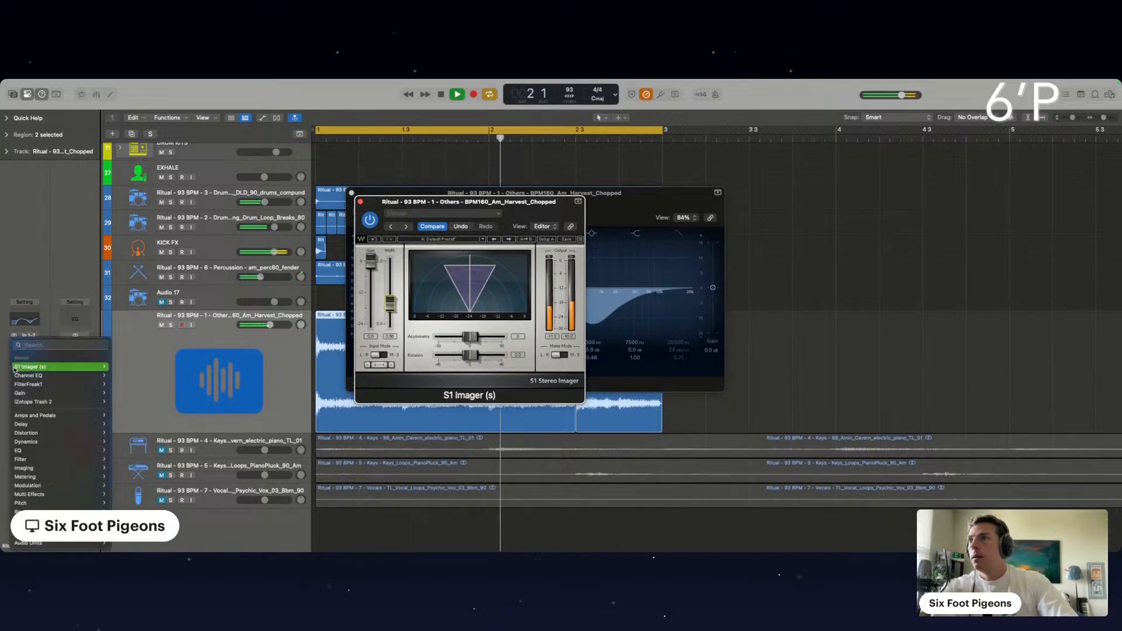
click(38, 402)
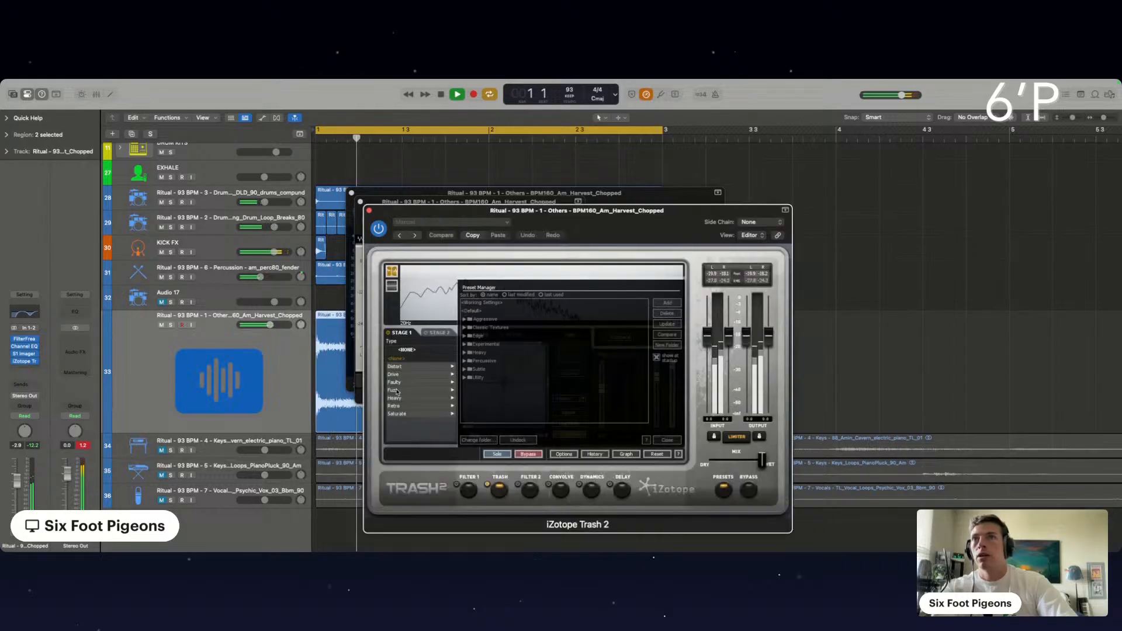
click(411, 415)
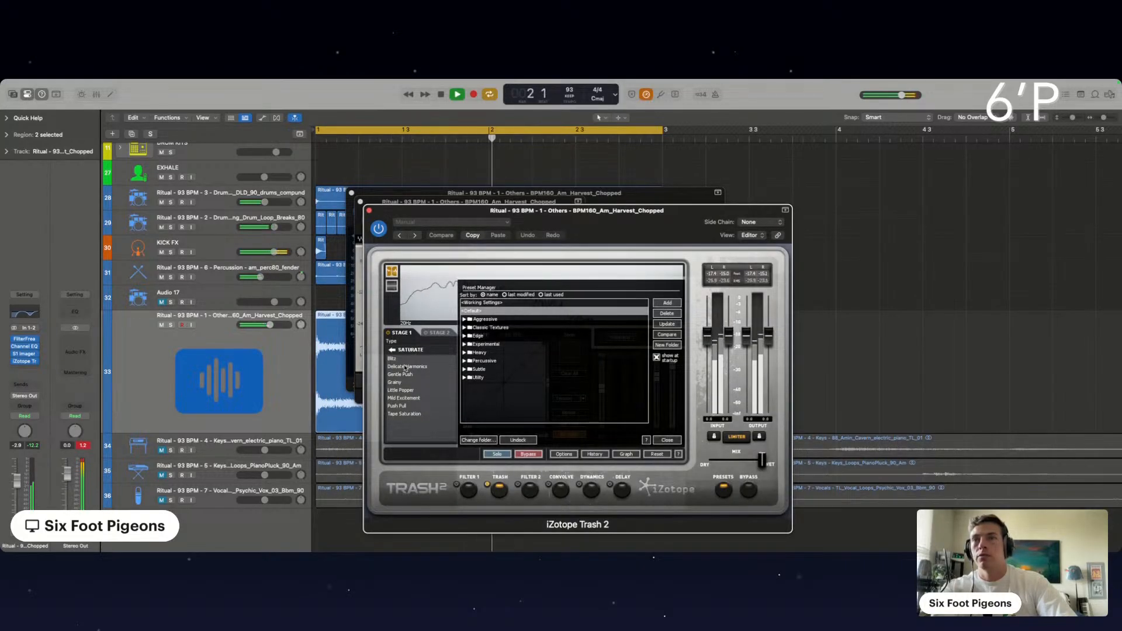
click(406, 367)
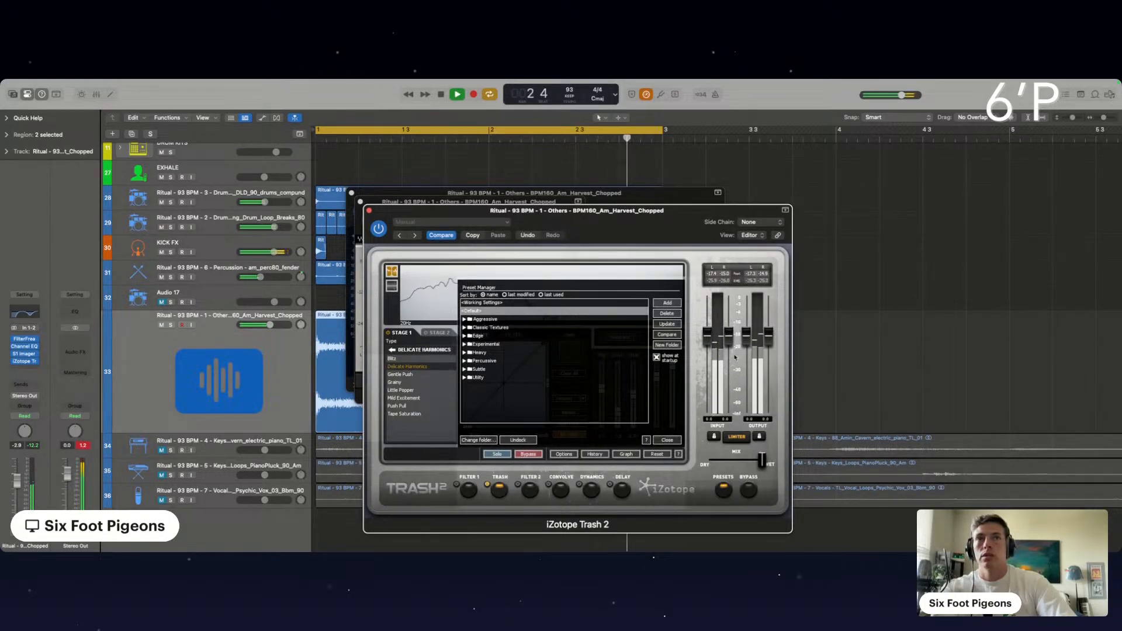
Raise the Trash 2 input level slightly and insert the Vitamin (s) plug-in on the BPM160_Am_Harvest_Chopped track.
drag(730, 342, 731, 333)
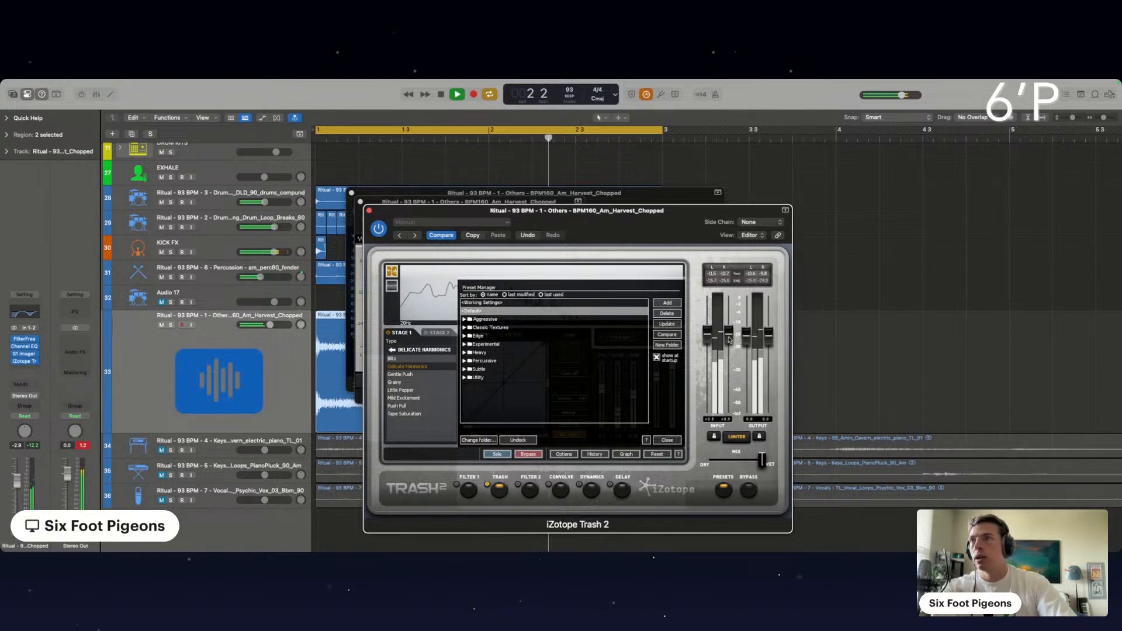
click(23, 369)
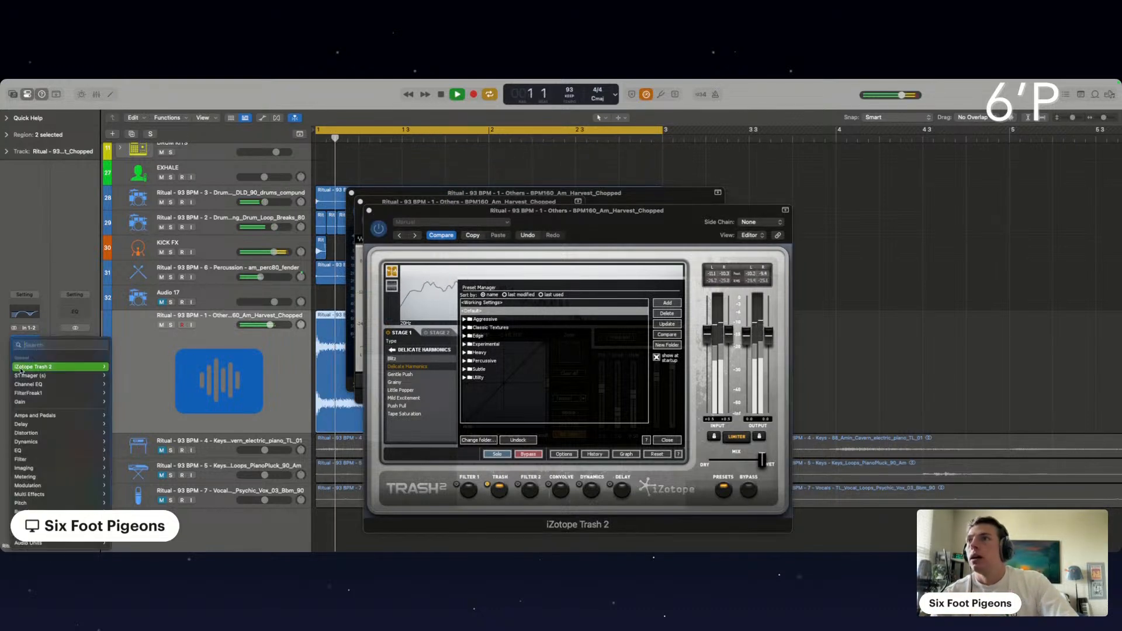
mouse_move(35, 543)
mouse_move(134, 548)
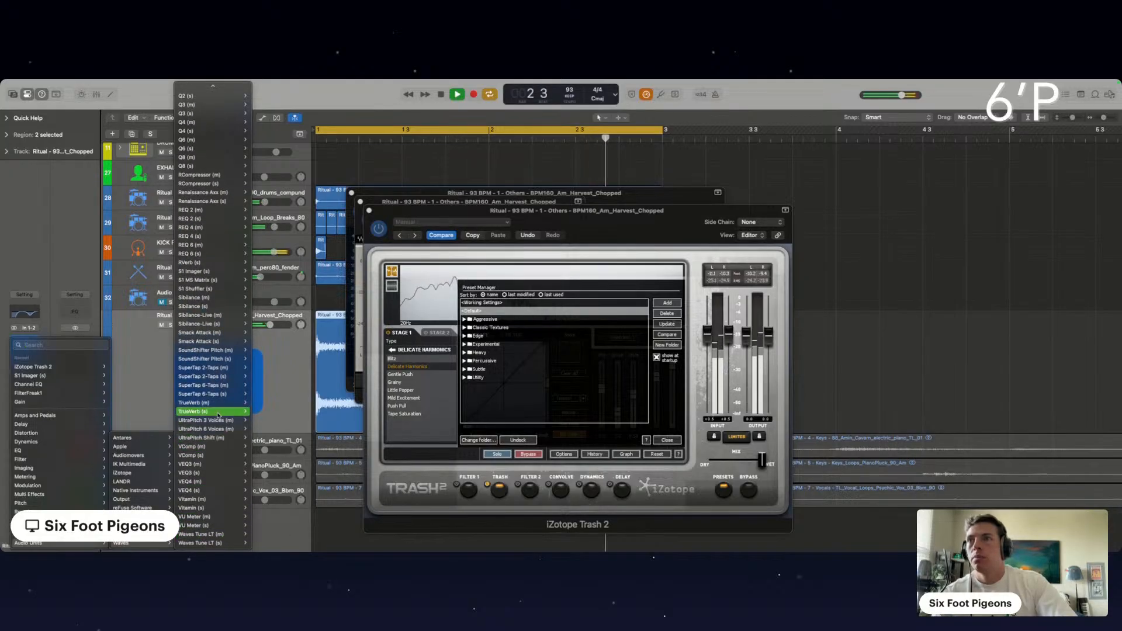
click(199, 507)
Close the other open plug-in windows and move the Vitamin window clear of the track controls.
click(351, 193)
drag(438, 220, 150, 305)
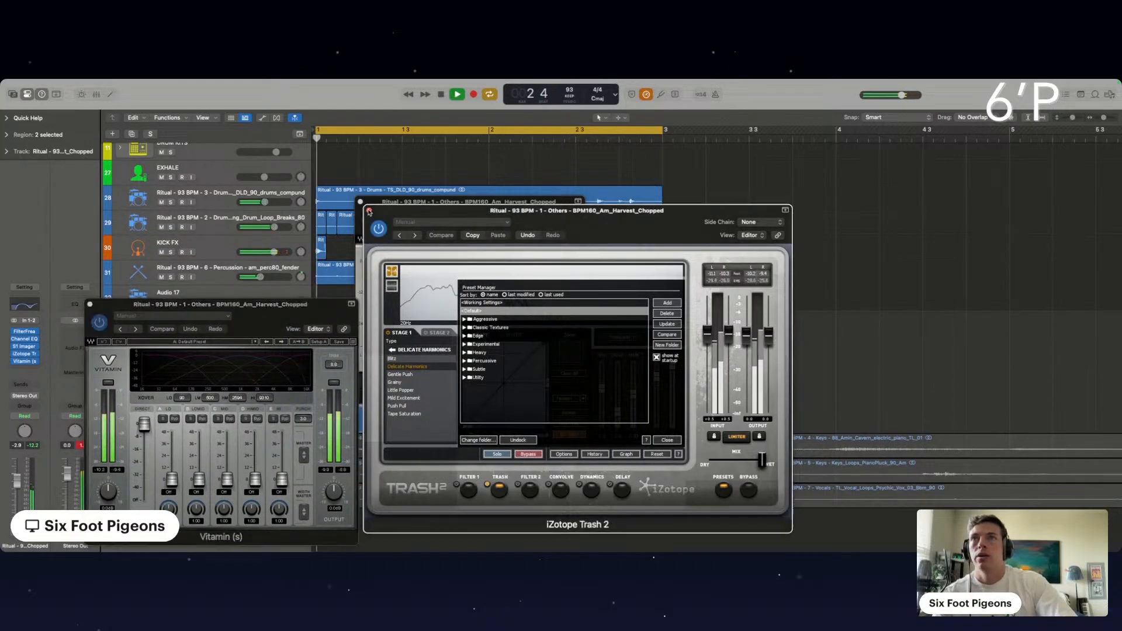
click(368, 211)
click(360, 202)
drag(258, 317, 680, 271)
Mute the two drum tracks, KICK FX and percussion, and set the stereo width of Vitamin's low band to 0.00.
drag(162, 202, 162, 277)
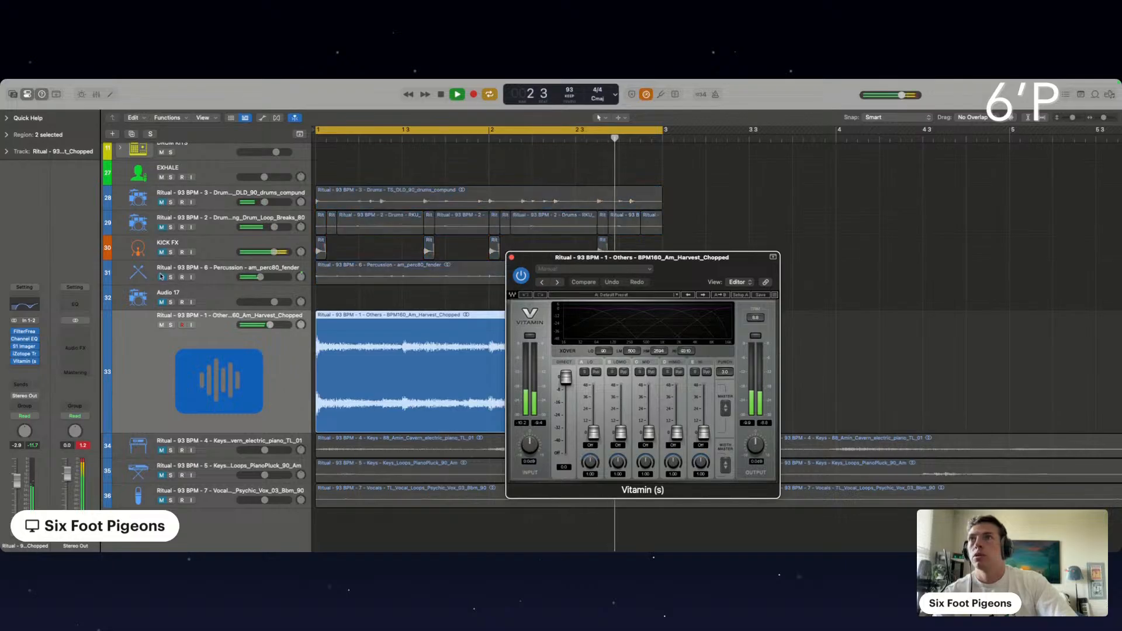
click(584, 371)
drag(590, 462, 592, 503)
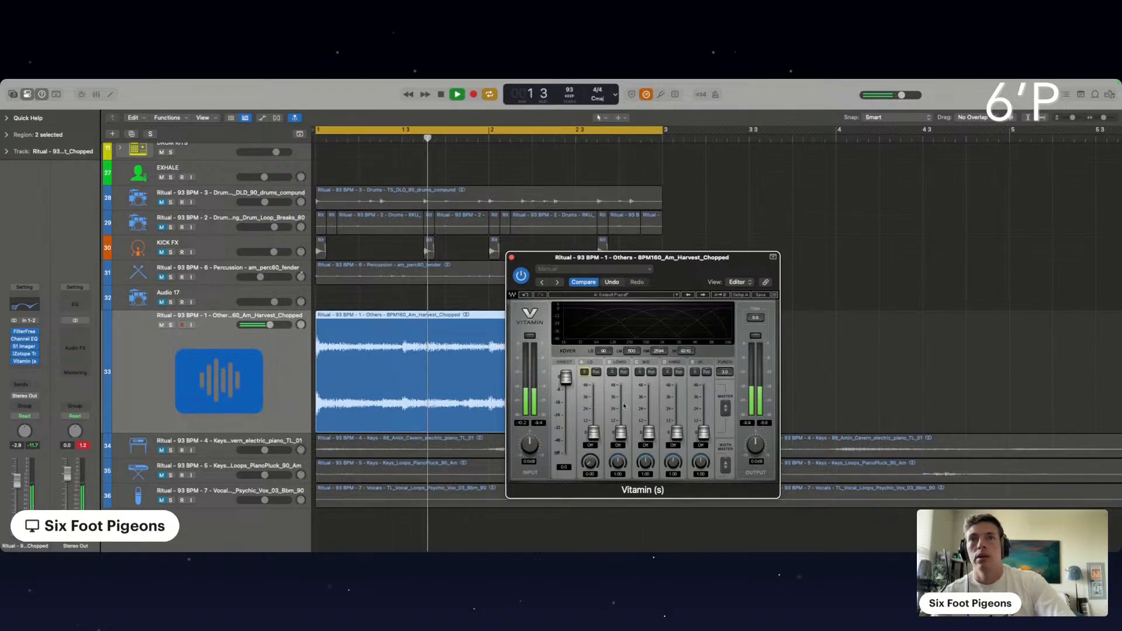
Narrow Vitamin's low-mid width to about 0.15 and mid width to about 0.72, and slightly narrow the high-mid band.
click(612, 371)
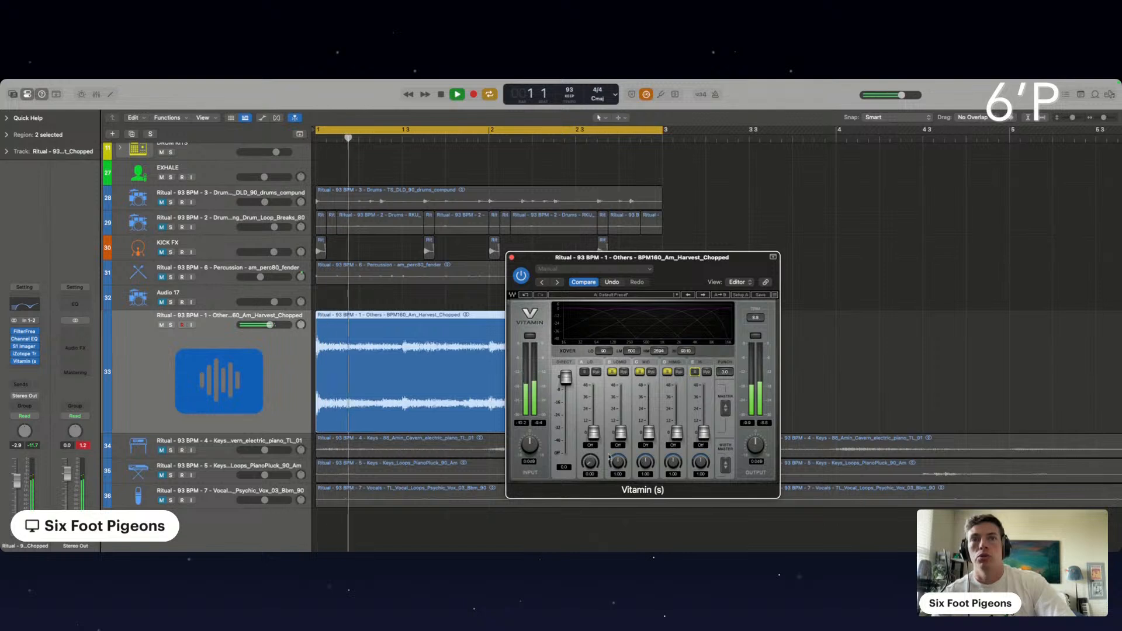
drag(618, 462, 612, 531)
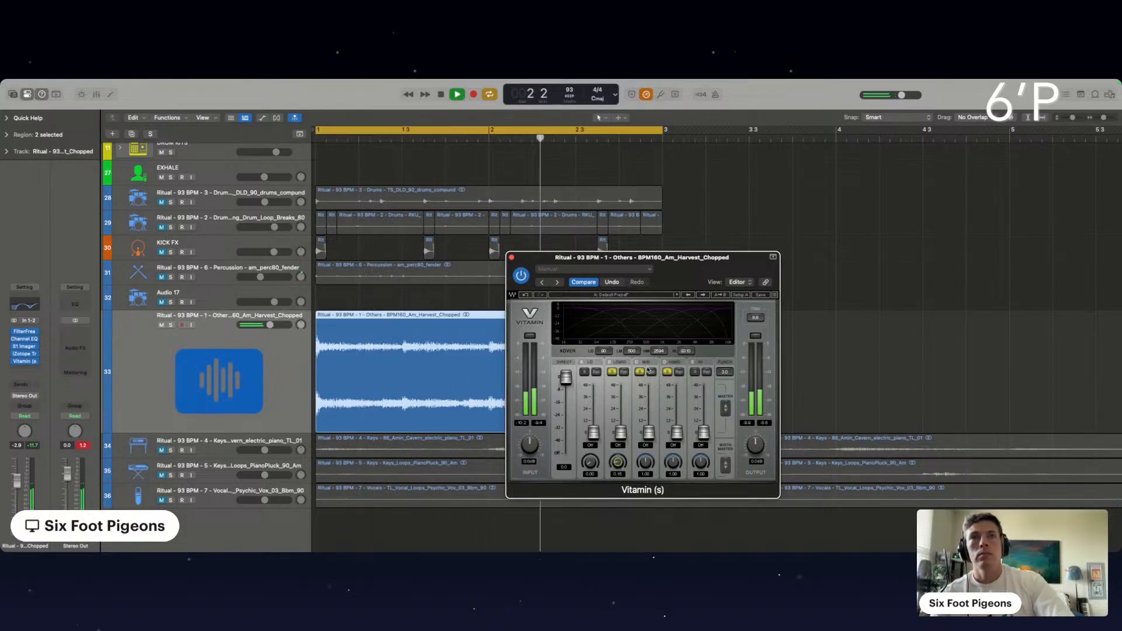
drag(645, 466, 673, 474)
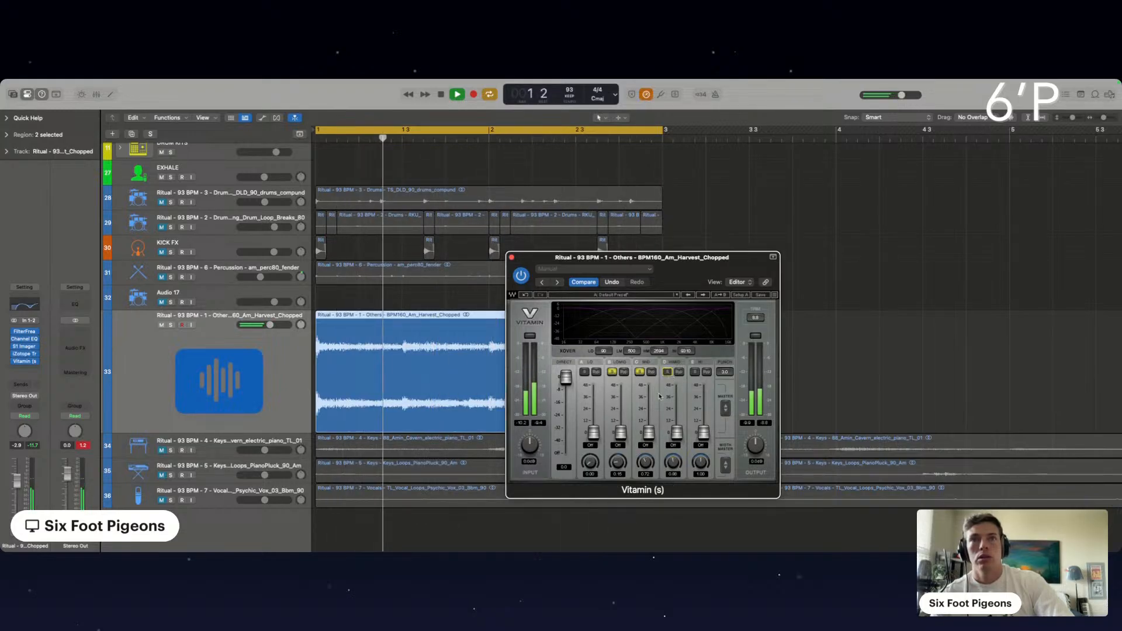
Blend in Vitamin's mid band at about -14 dB and low-mid band at about -12 dB, and adjust the output gain.
drag(647, 433, 648, 402)
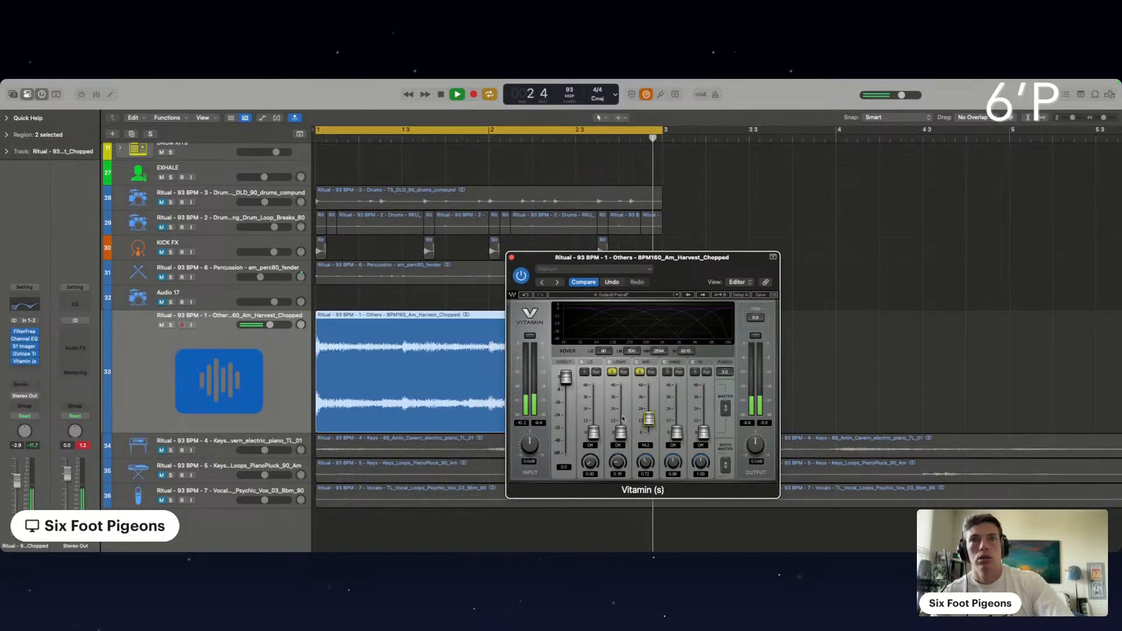
mouse_move(621, 433)
mouse_down()
mouse_move(624, 409)
mouse_move(623, 432)
mouse_up()
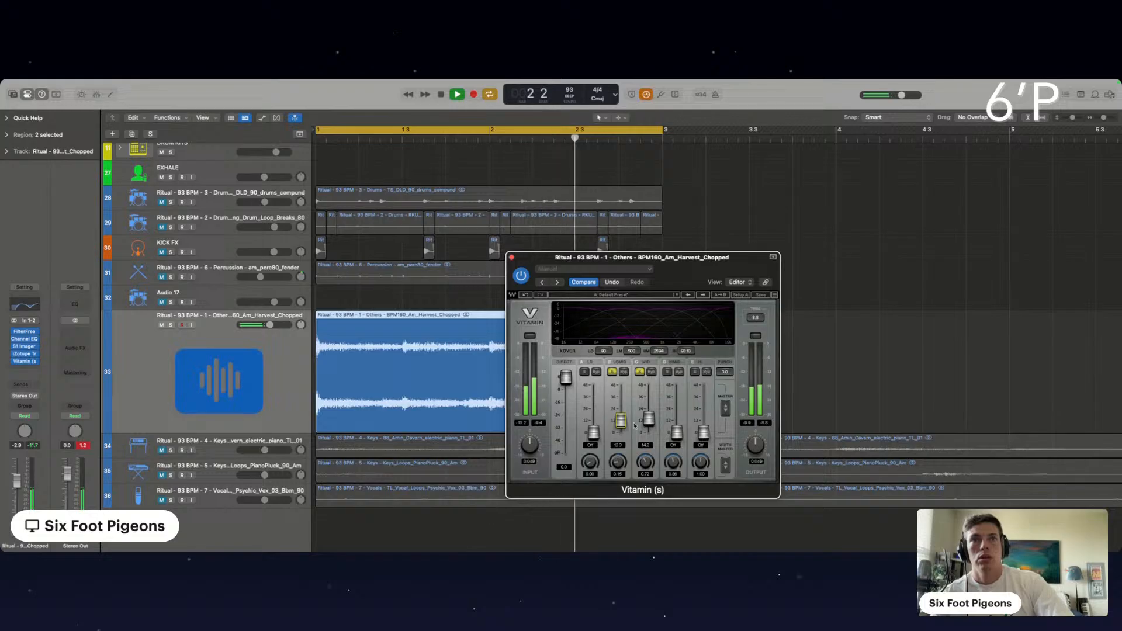
drag(753, 451, 753, 435)
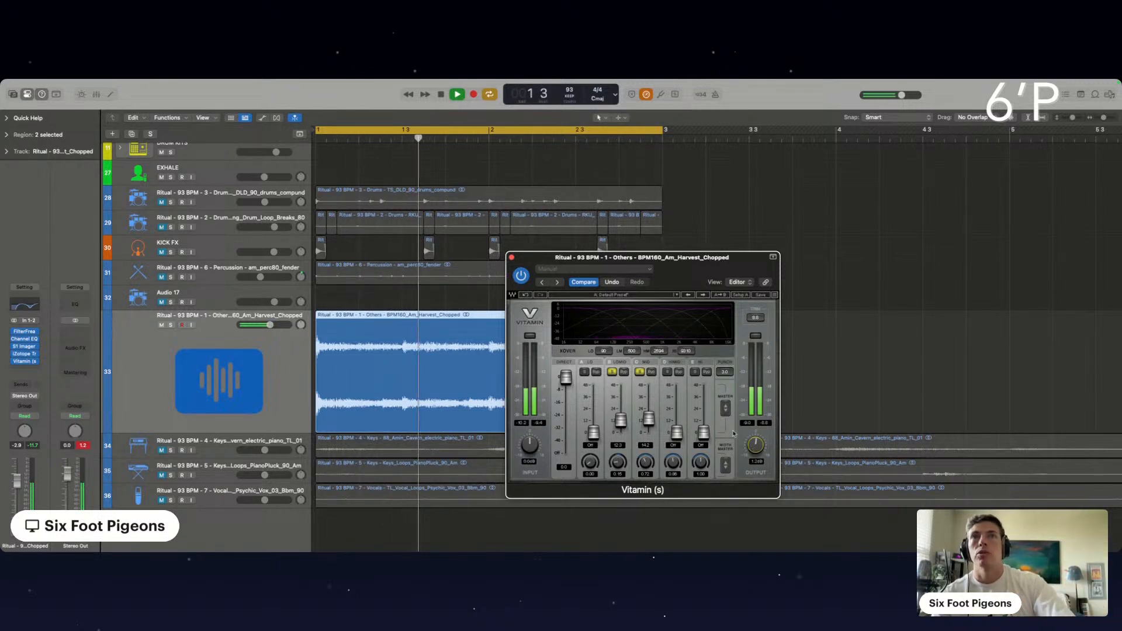
click(511, 257)
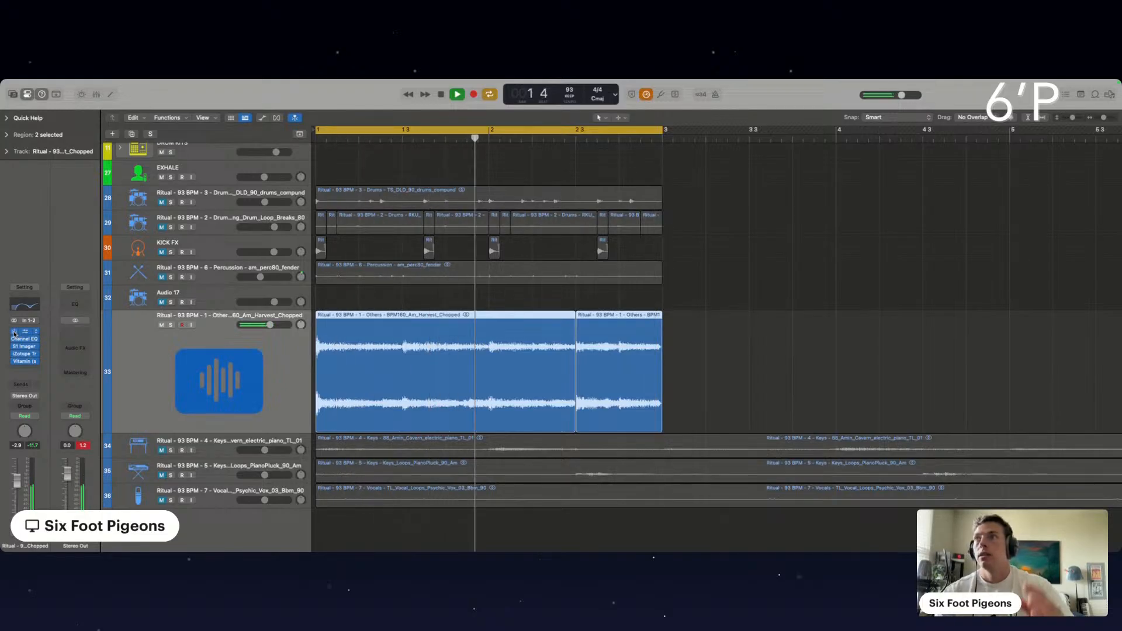
Insert the Soundtoys Little Radiator plug-in on the Am_Harvest_Chopped track and toggle its Noise switch.
click(34, 368)
mouse_move(28, 543)
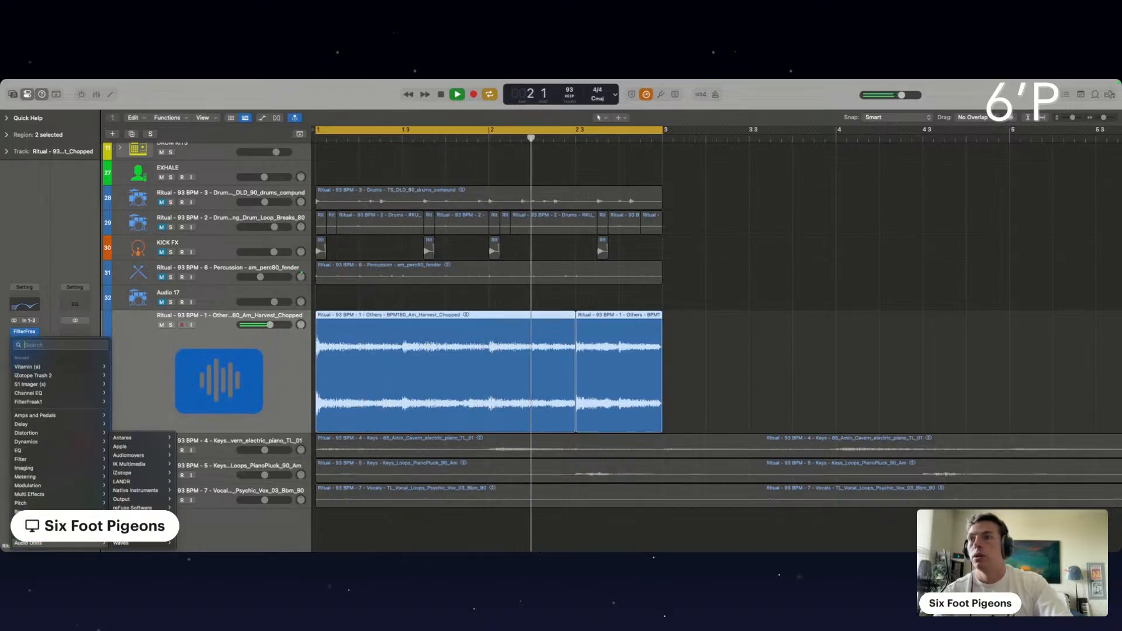
mouse_move(132, 534)
click(247, 482)
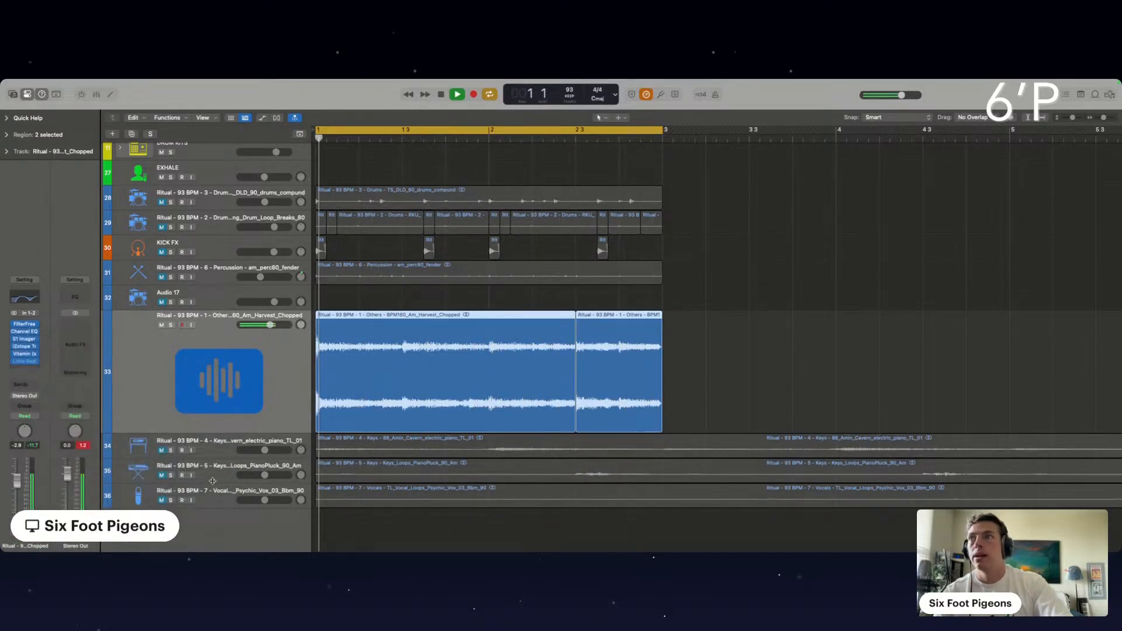
click(391, 276)
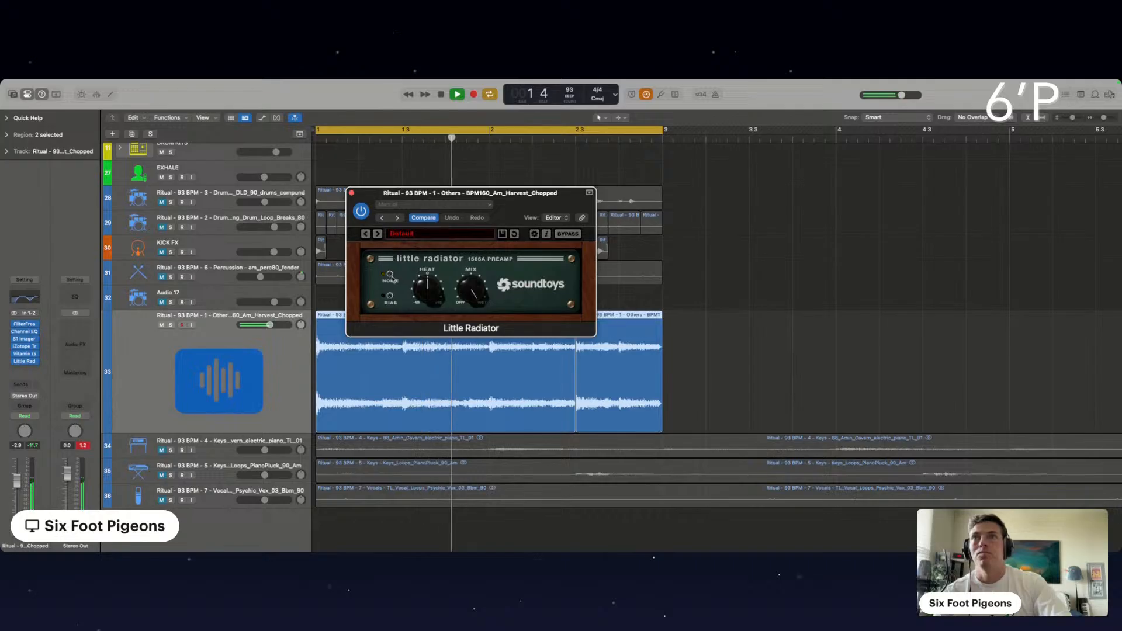
Load Little Radiator's Tasteful preset and unmute the two drum tracks, KICK FX and percussion.
click(378, 234)
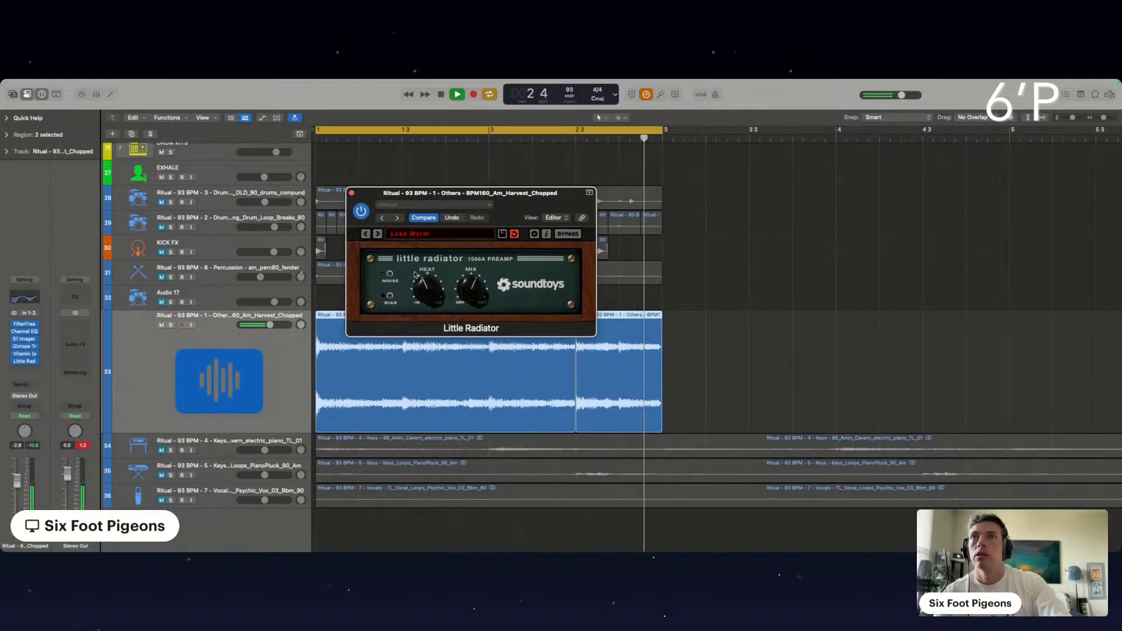
click(377, 234)
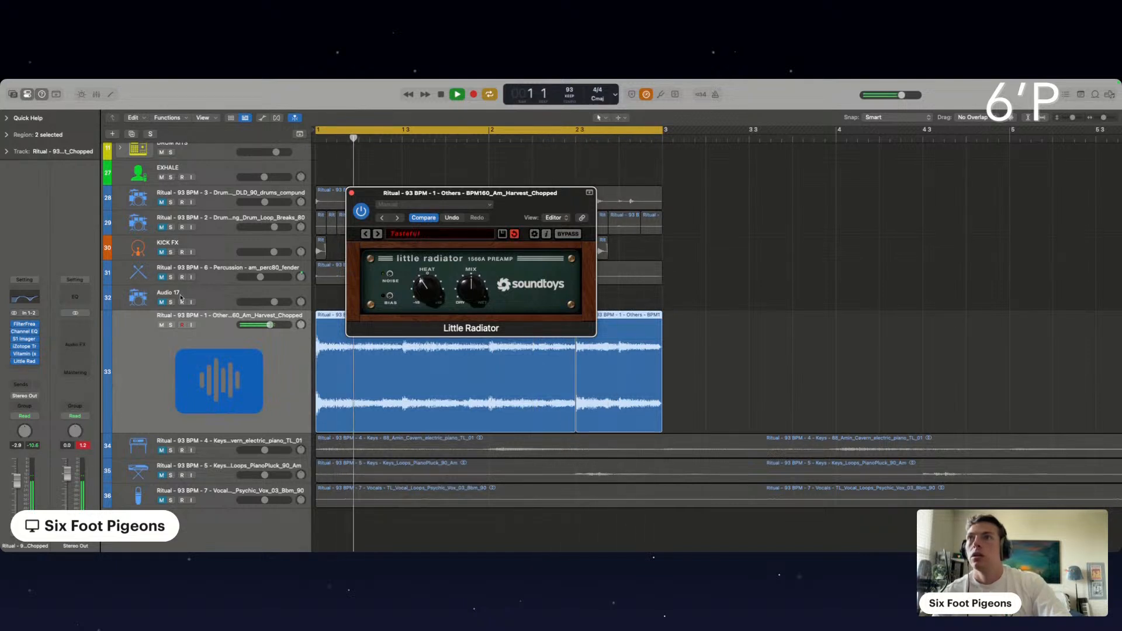
drag(162, 204, 162, 277)
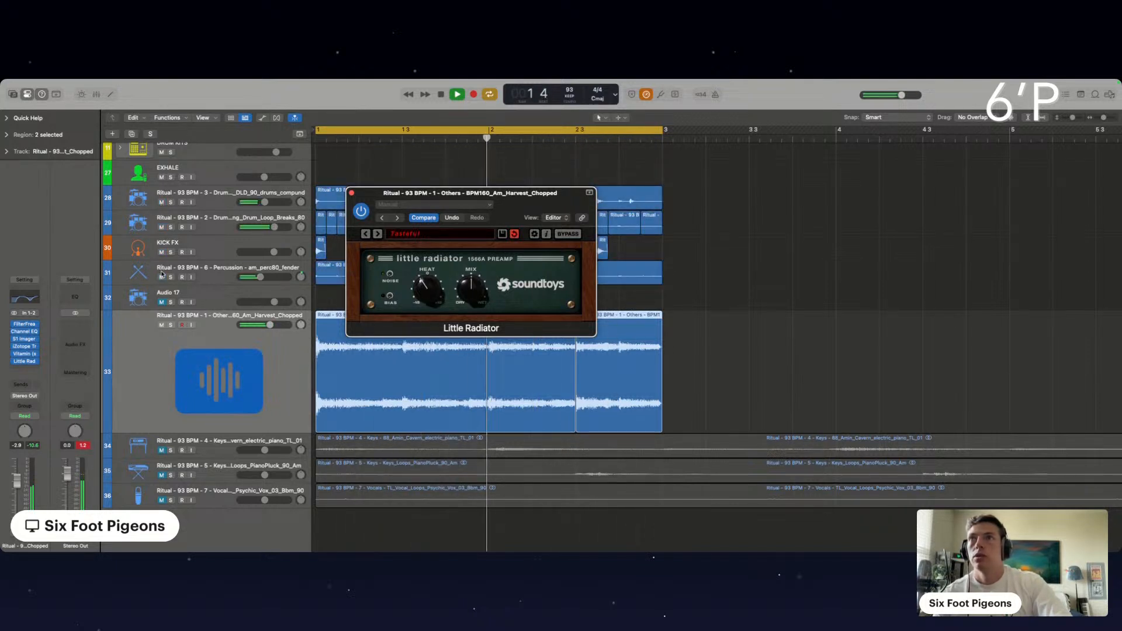
click(352, 193)
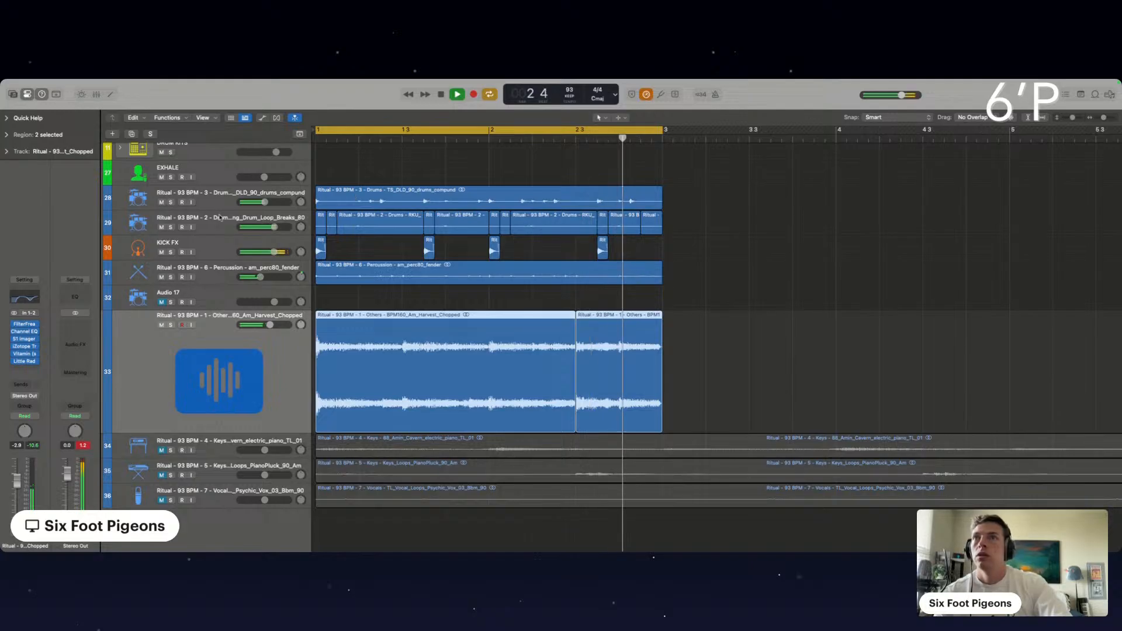
Listen to the Drum_Loop_Breaks track and the DLD_90_drums_compound track in solo, one after the other.
click(170, 227)
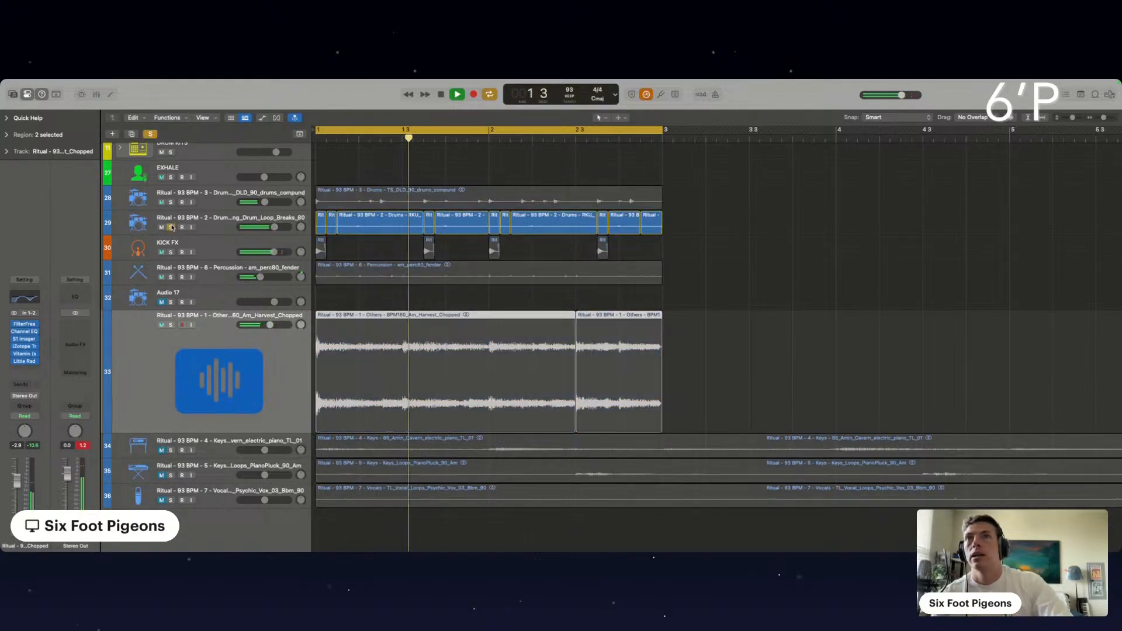
click(171, 227)
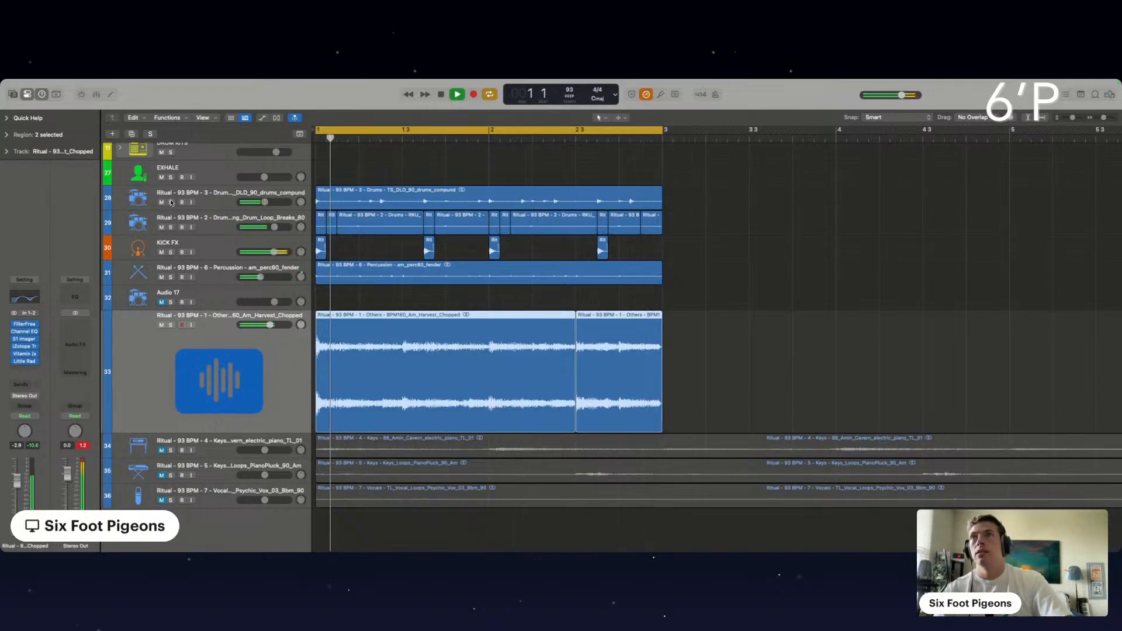
click(170, 202)
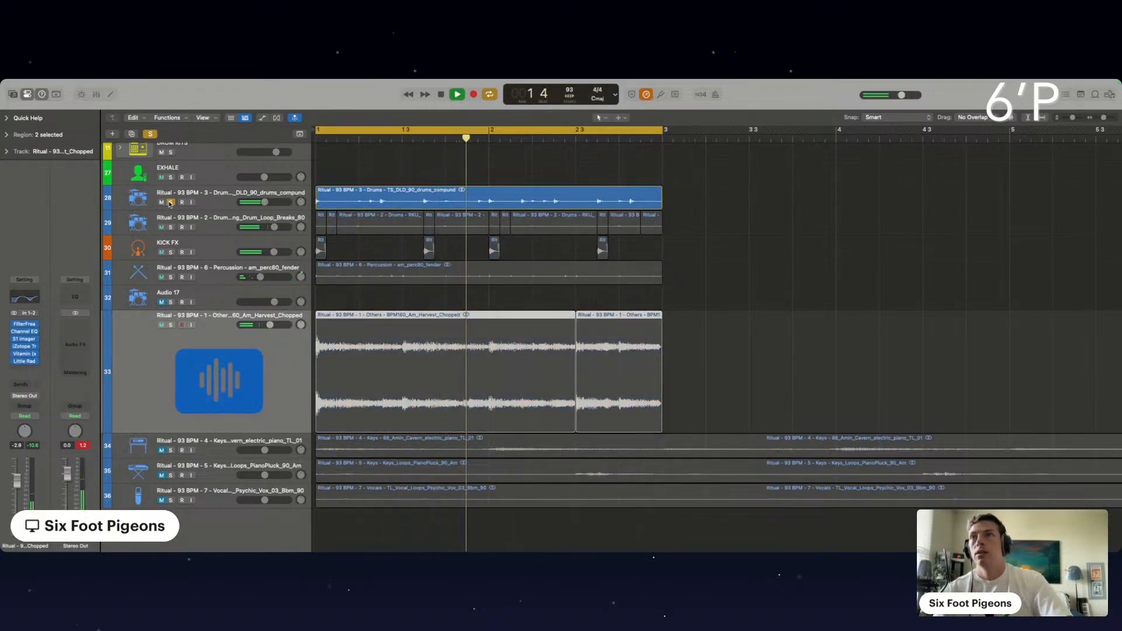
click(170, 203)
scroll(384, 263, down, 1)
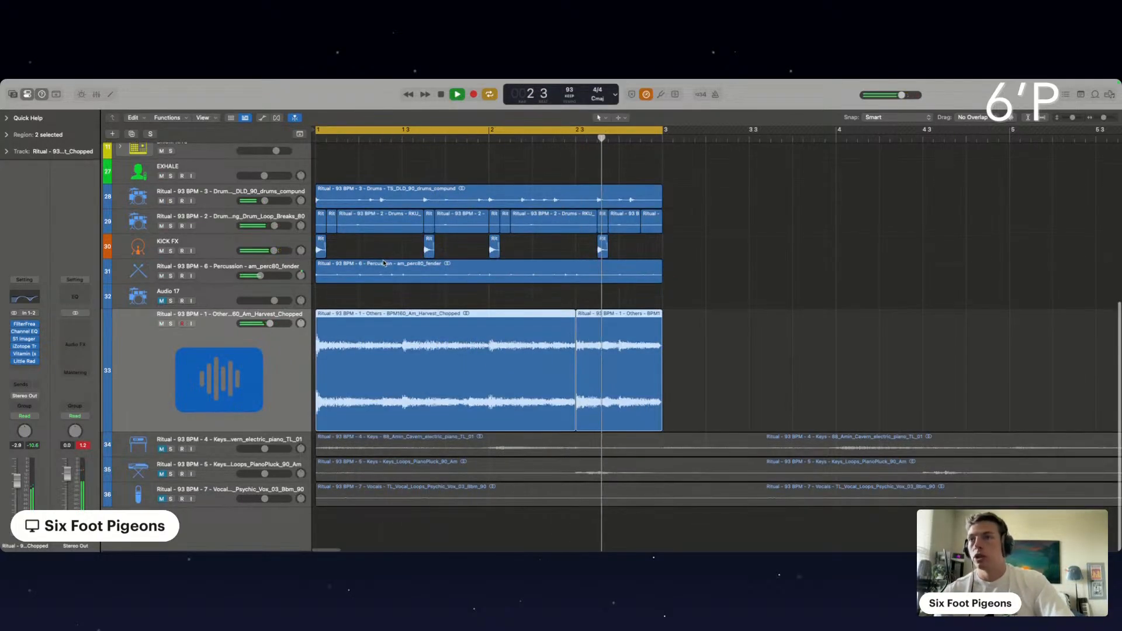
Try the electric piano keys track in the mix in place of the Am_Harvest_Chopped track, and mute it again.
click(162, 449)
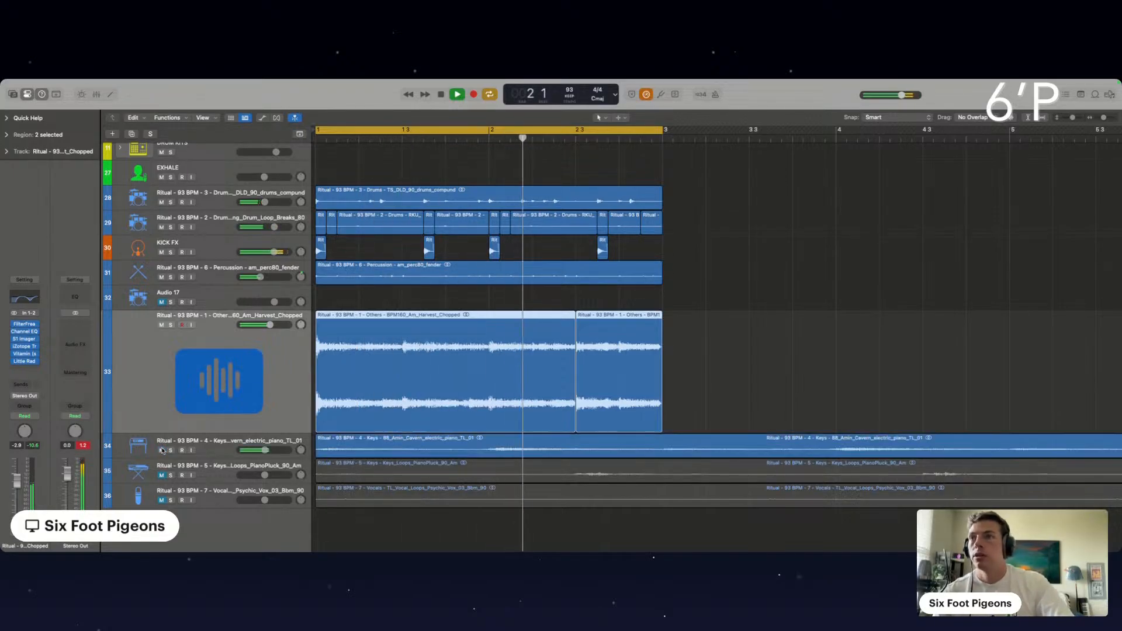
click(162, 325)
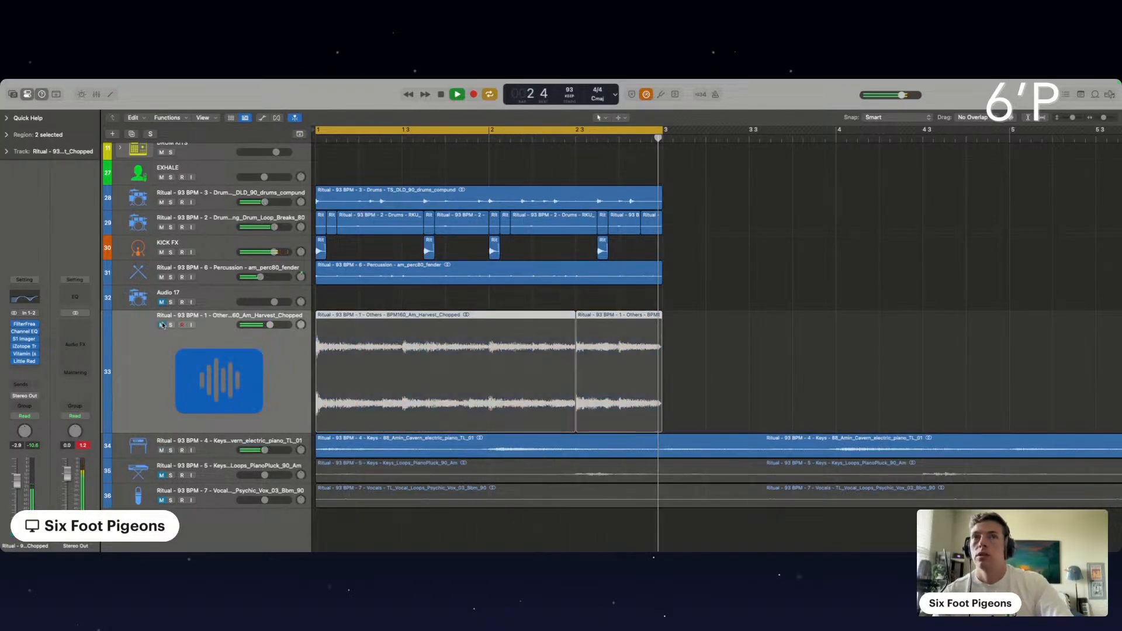
click(223, 446)
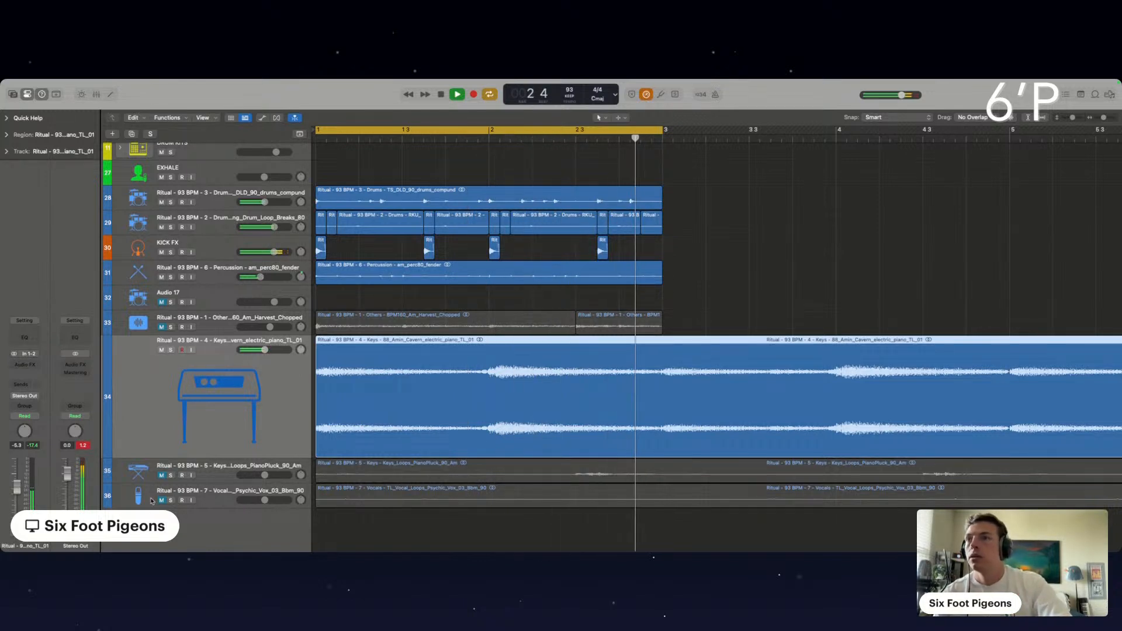
click(162, 351)
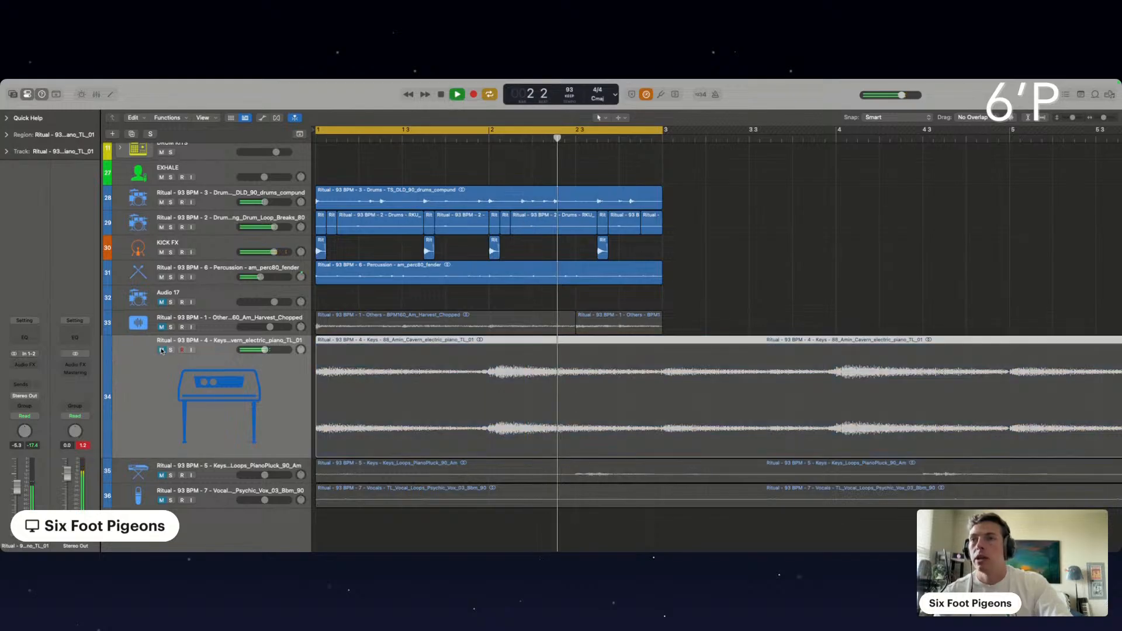
Unmute the Keys_Loops_PianoPluck_90_Am and Am_Harvest_Chopped tracks, and split the PianoPluck region at bar 3.
click(161, 477)
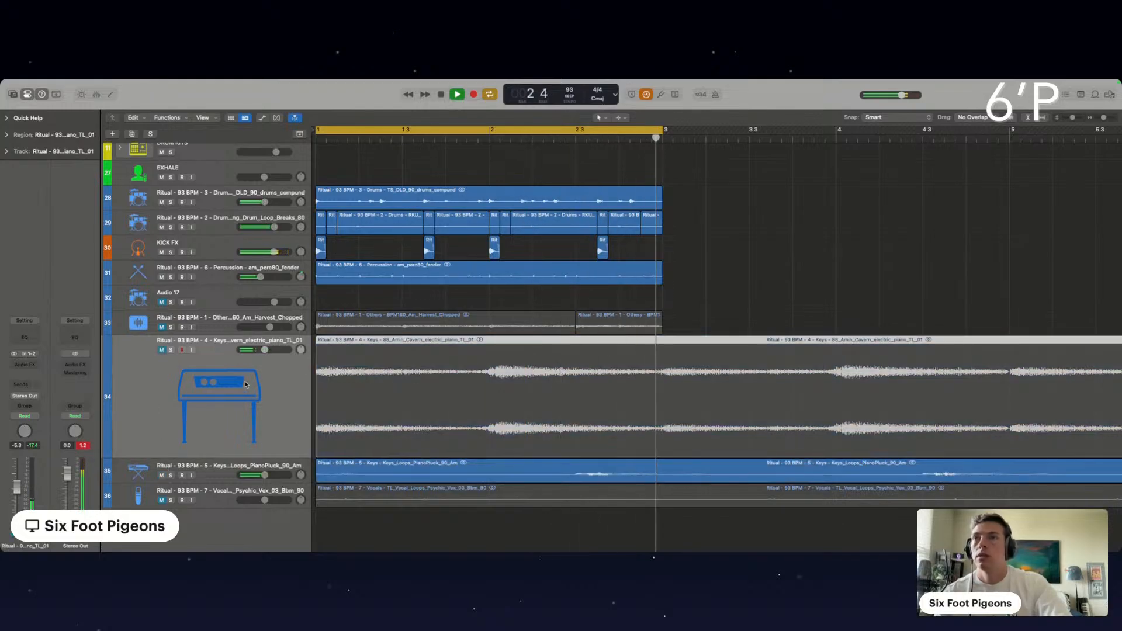
click(161, 327)
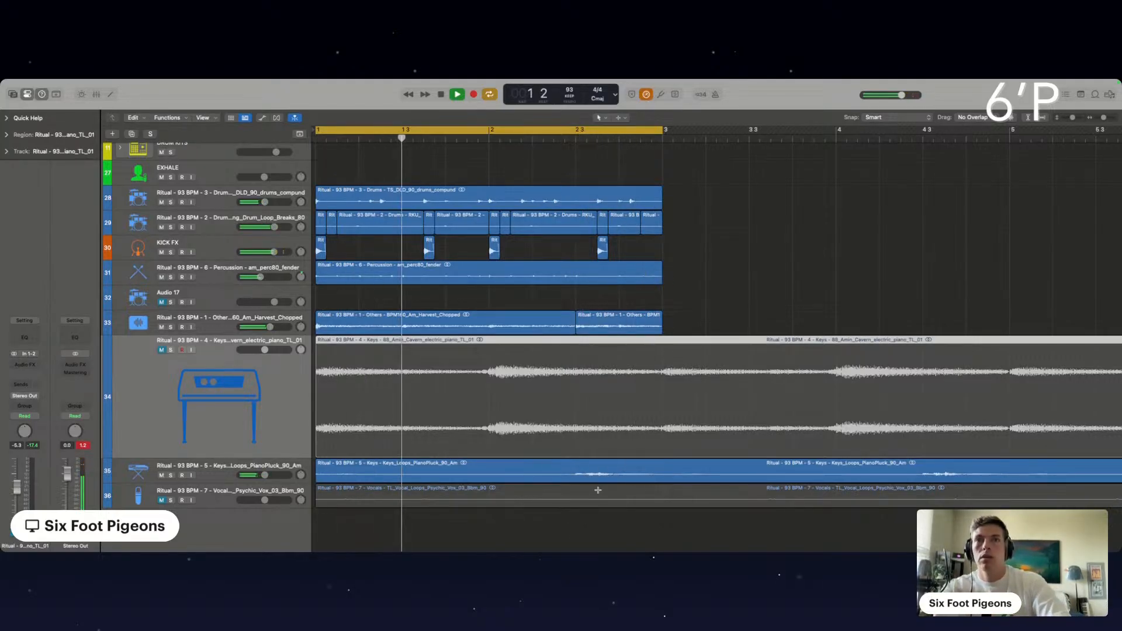
super+double_click(663, 465)
scroll(608, 476, down, 5)
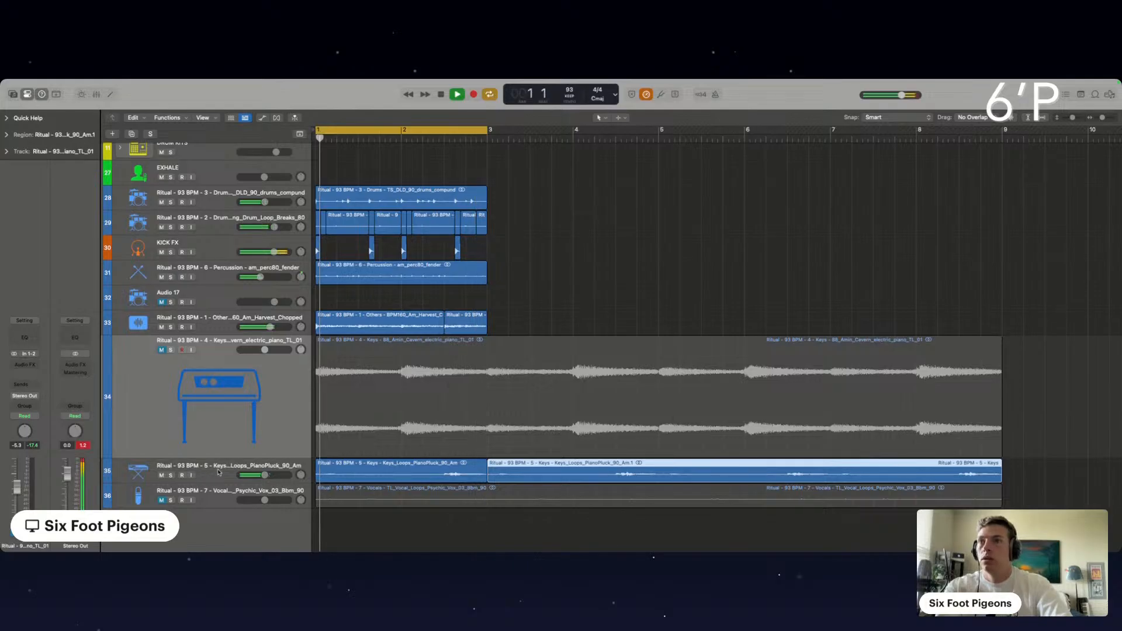
Insert the S1 Imager (s) plug-in on the Keys_Loops_PianoPluck_90_Am track.
click(135, 469)
click(25, 365)
mouse_move(36, 385)
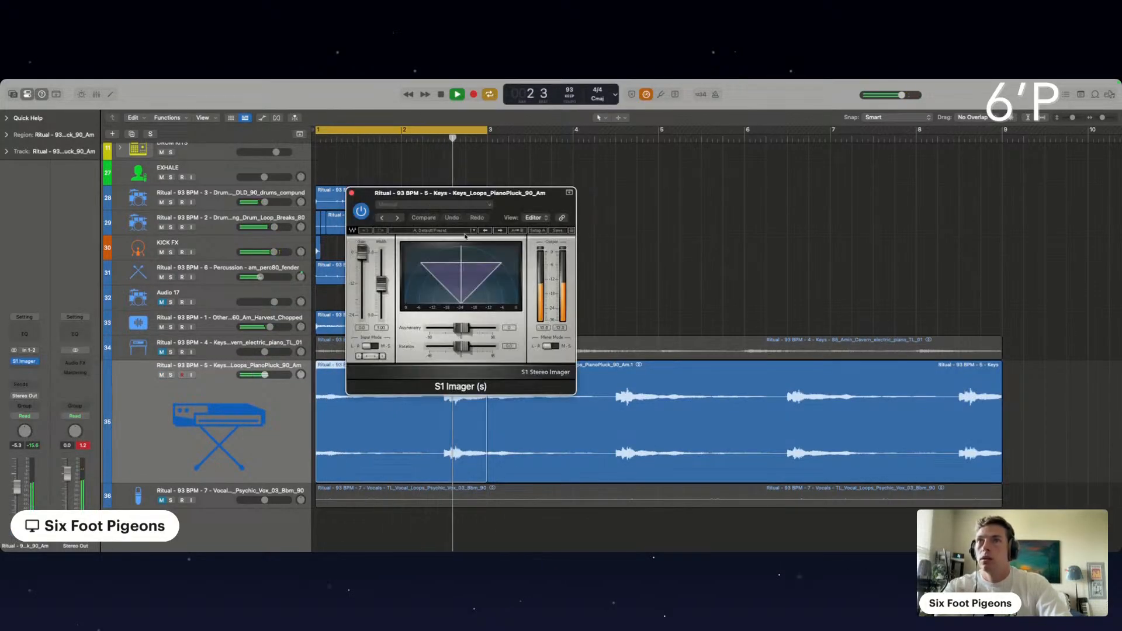
Narrow the PianoPluck track's stereo width to about 0.47 in S1 Imager and shift its rotation and asymmetry toward the left channel.
drag(381, 283, 381, 297)
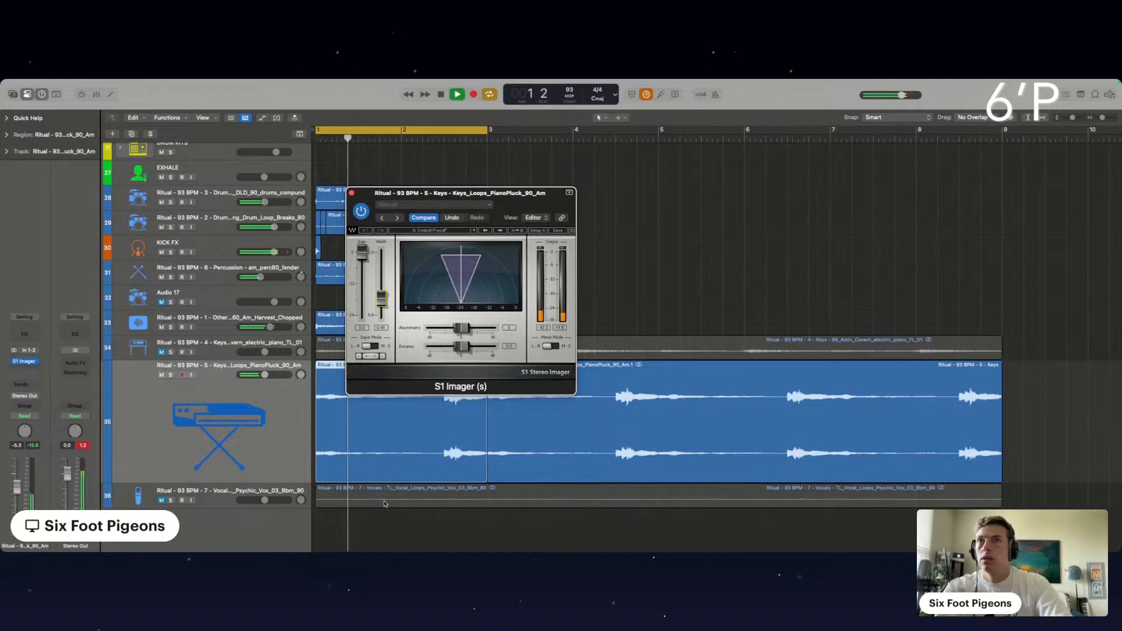
drag(457, 346, 436, 347)
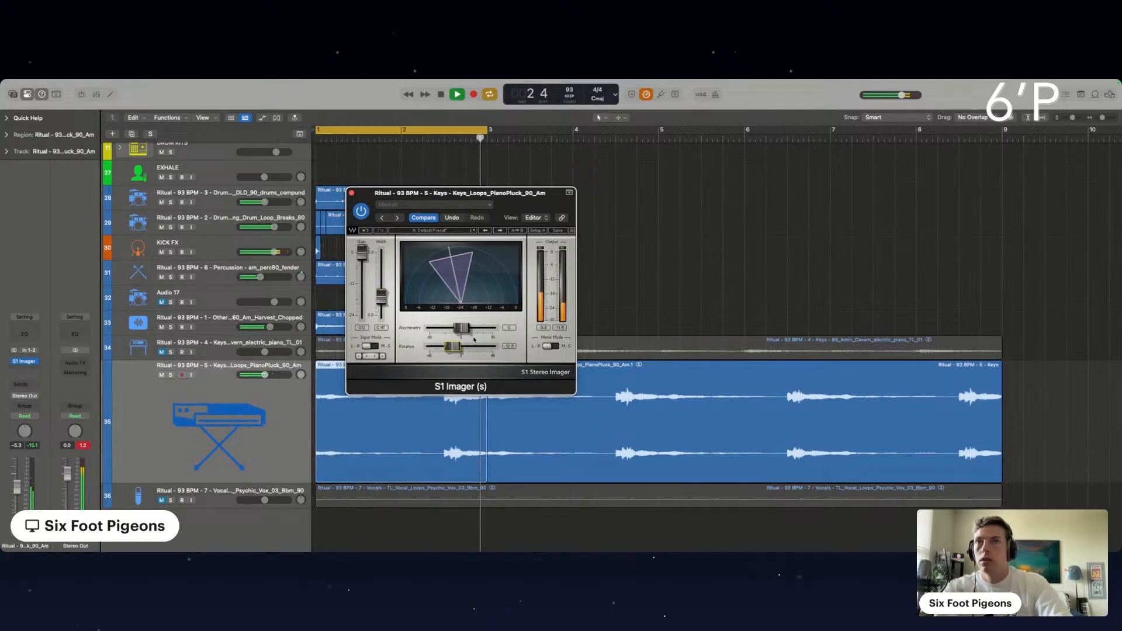
drag(461, 327, 427, 326)
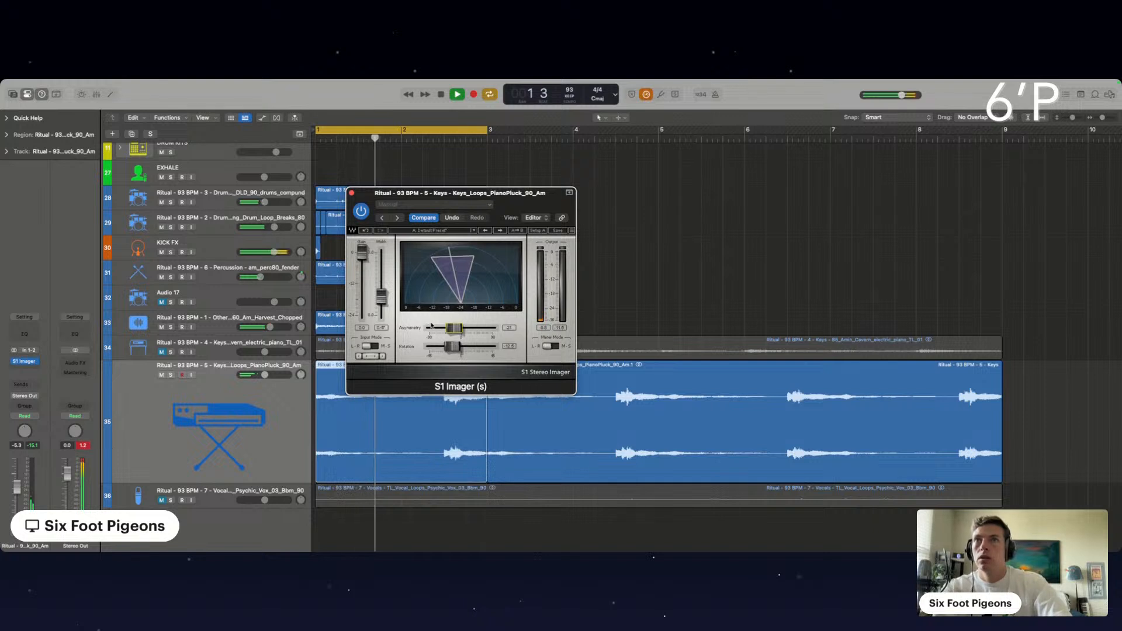
Close S1 Imager and delete the part of the PianoPluck loop after bar 3.
click(351, 192)
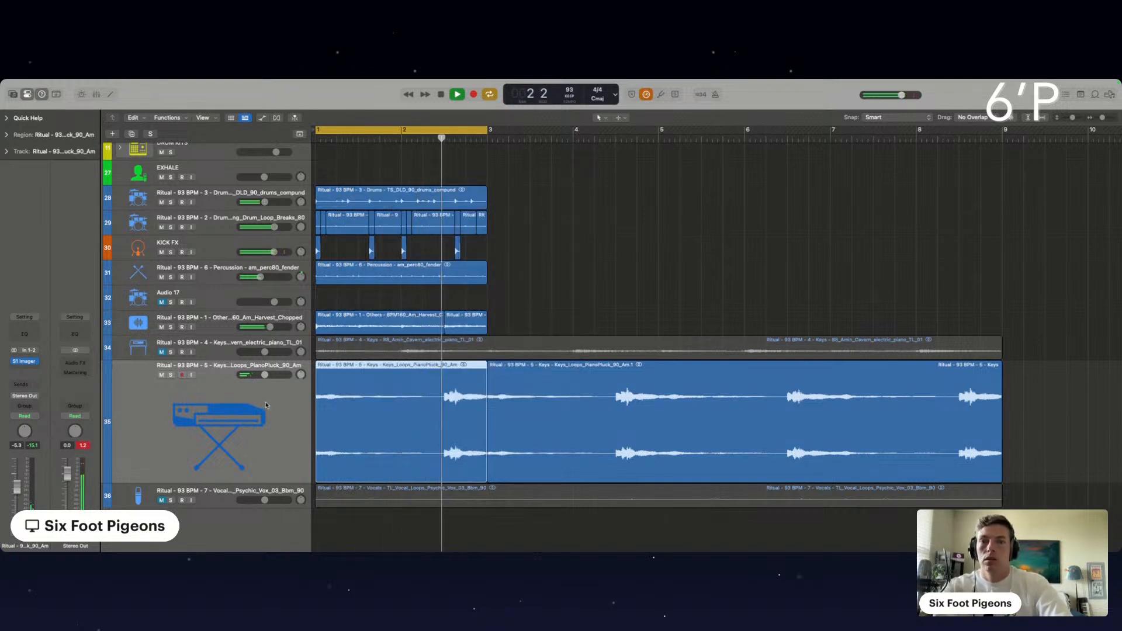
click(591, 327)
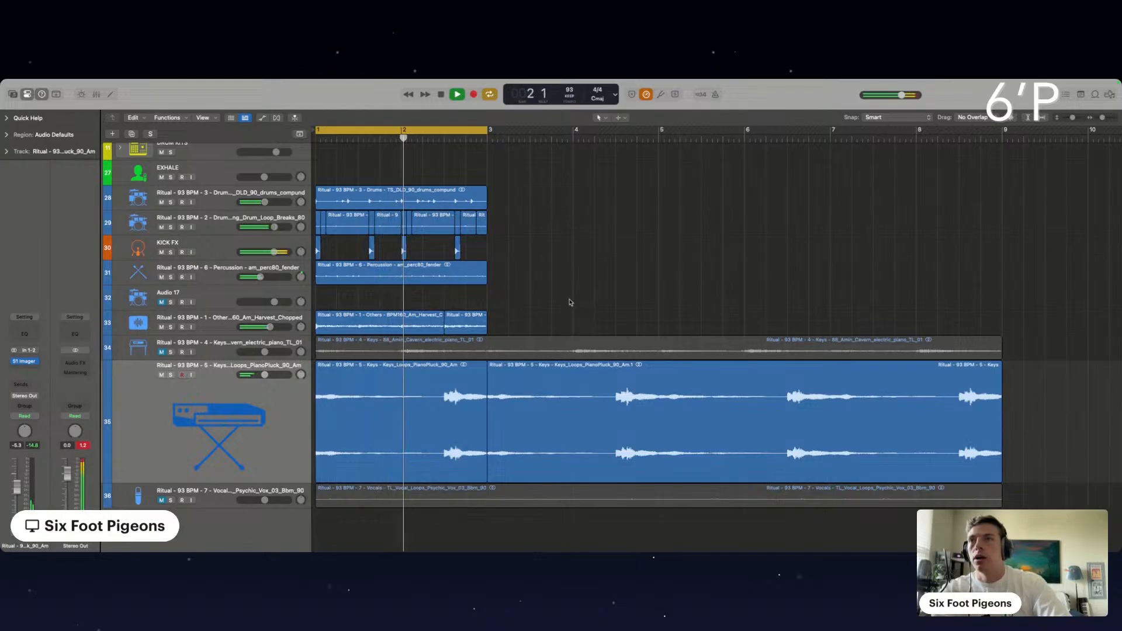
click(582, 410)
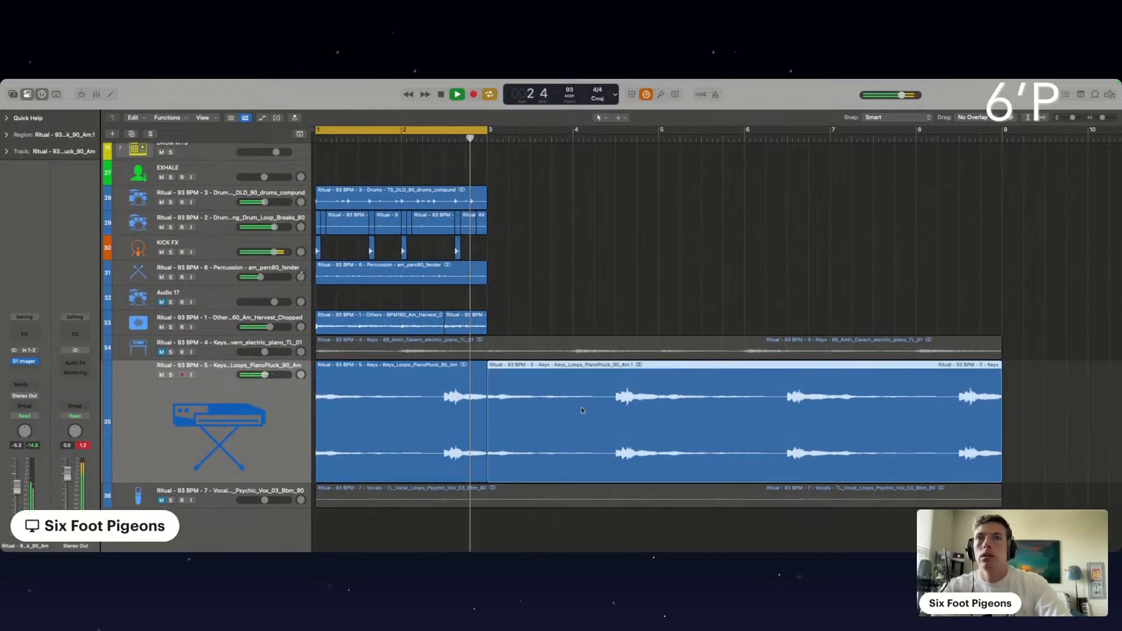
key(Delete)
Repeat the two-bar drum, KICK FX, percussion, Harvest_Chopped and PianoPluck regions once so they run to bar 5.
click(442, 409)
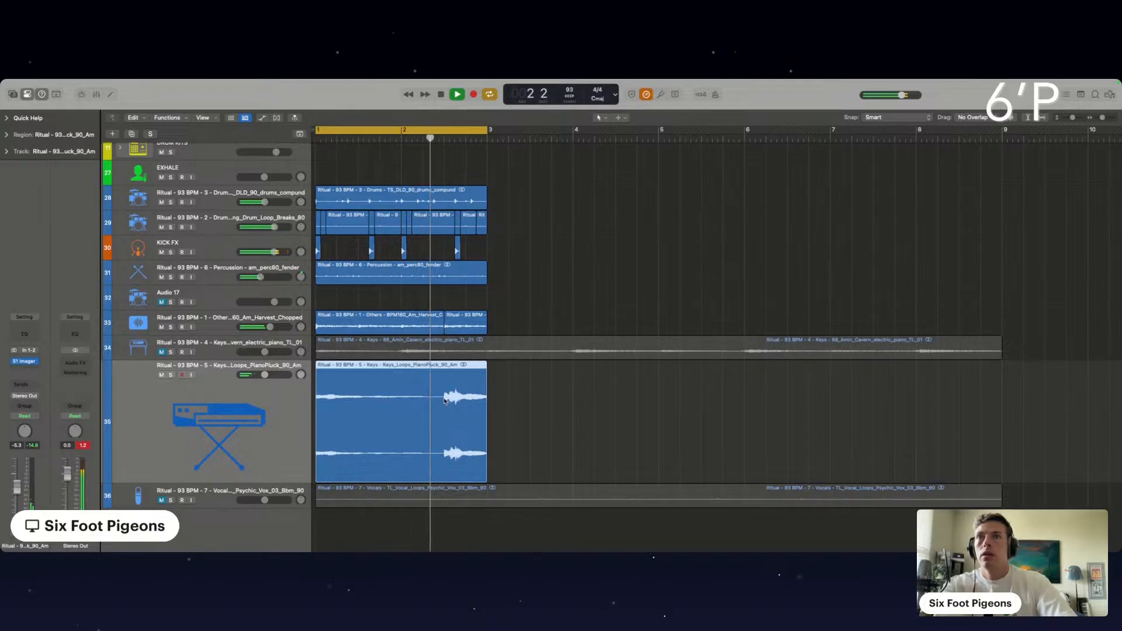
drag(501, 320, 304, 201)
key(super+r)
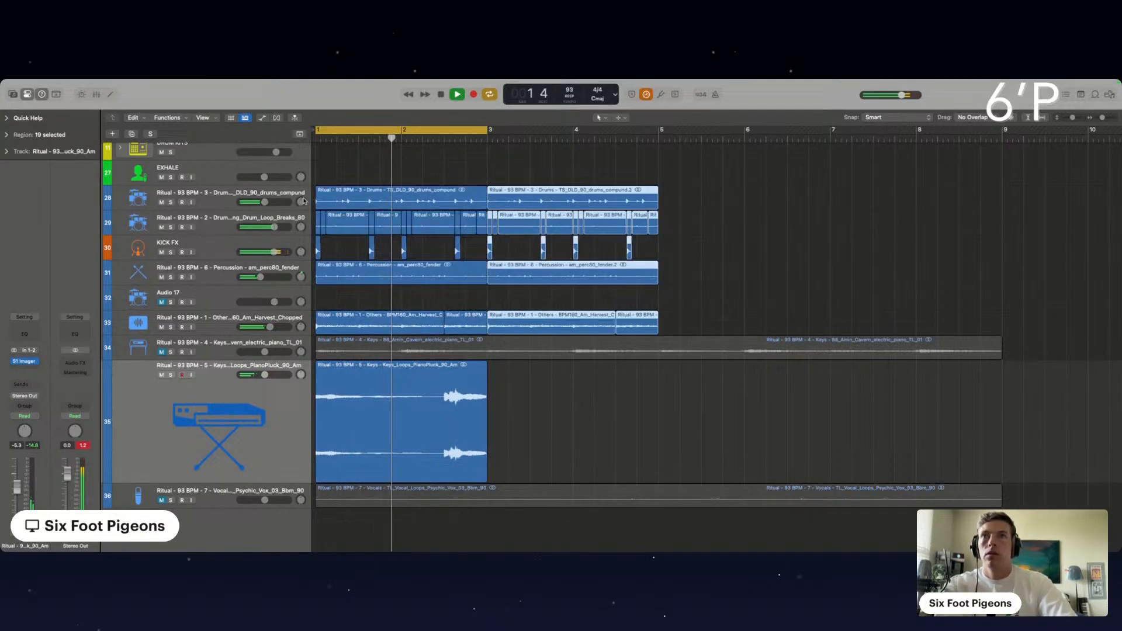
click(335, 381)
key(super+r)
scroll(599, 351, up, 10)
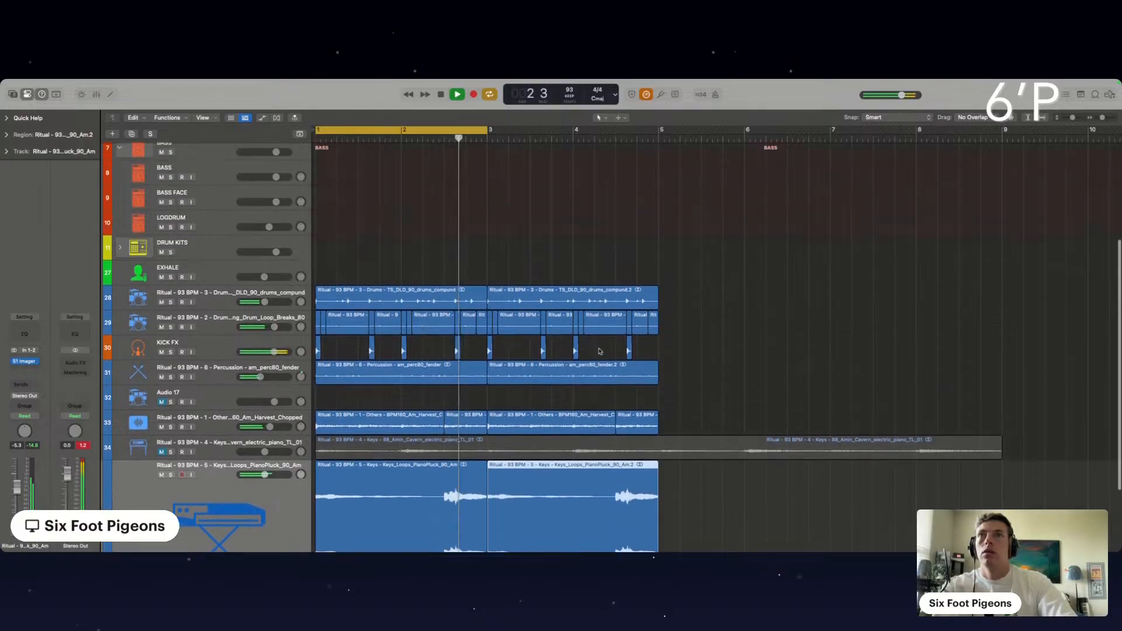
scroll(599, 352, down, 10)
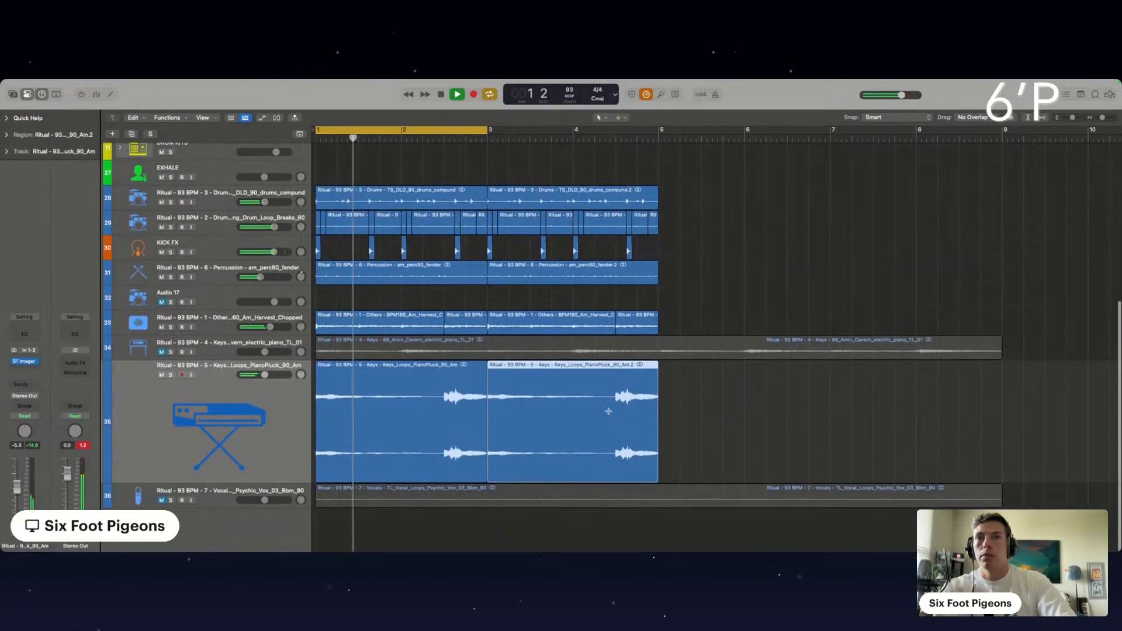
Split the repeated PianoPluck region just before its last hit and try transposing that slice upward.
click(614, 400)
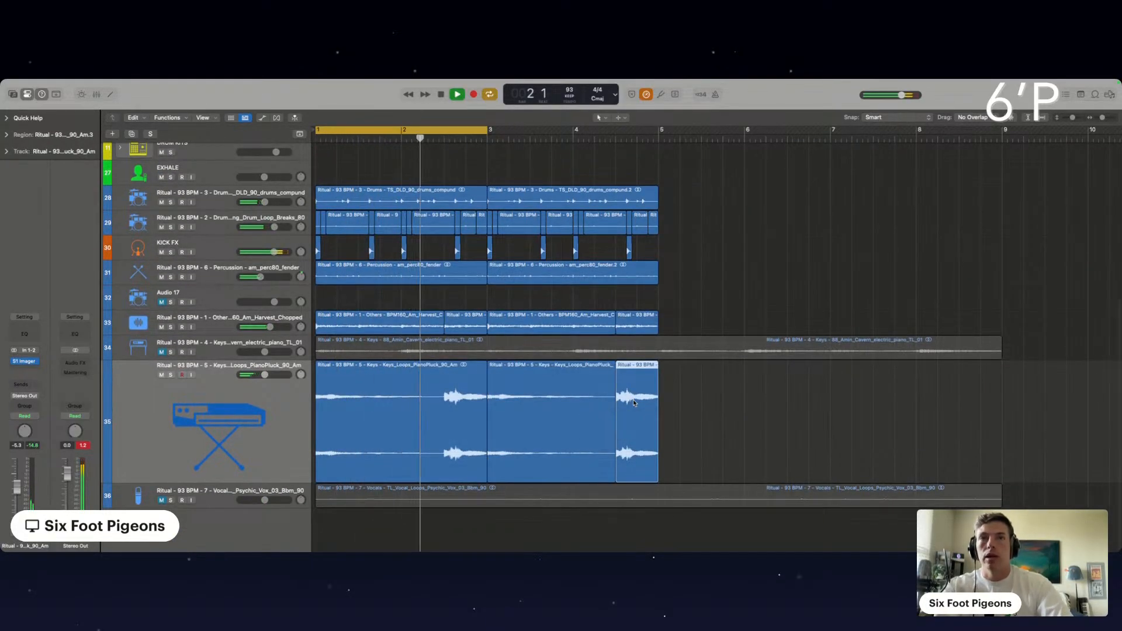
key(super+Right)
key(super+Right)
key(super+Right)
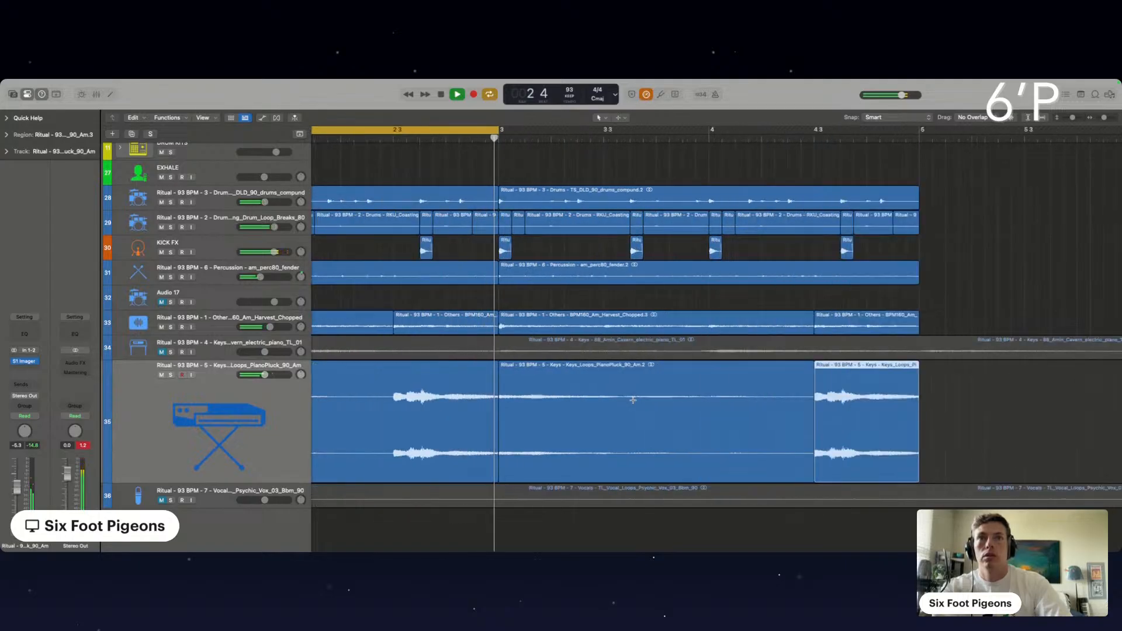
key(super+Down)
key(super+Right)
key(super+Right)
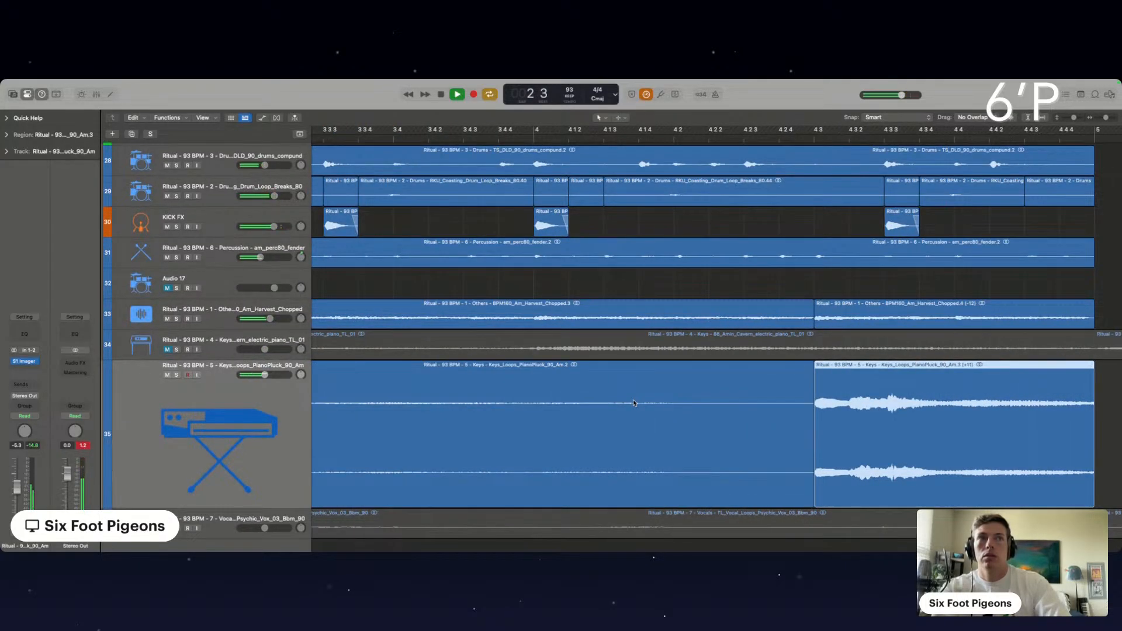
Extend the cycle range from bar 3 to bar 5 to cover the repeated regions.
key(super+Left)
key(super+Left)
key(super+Left)
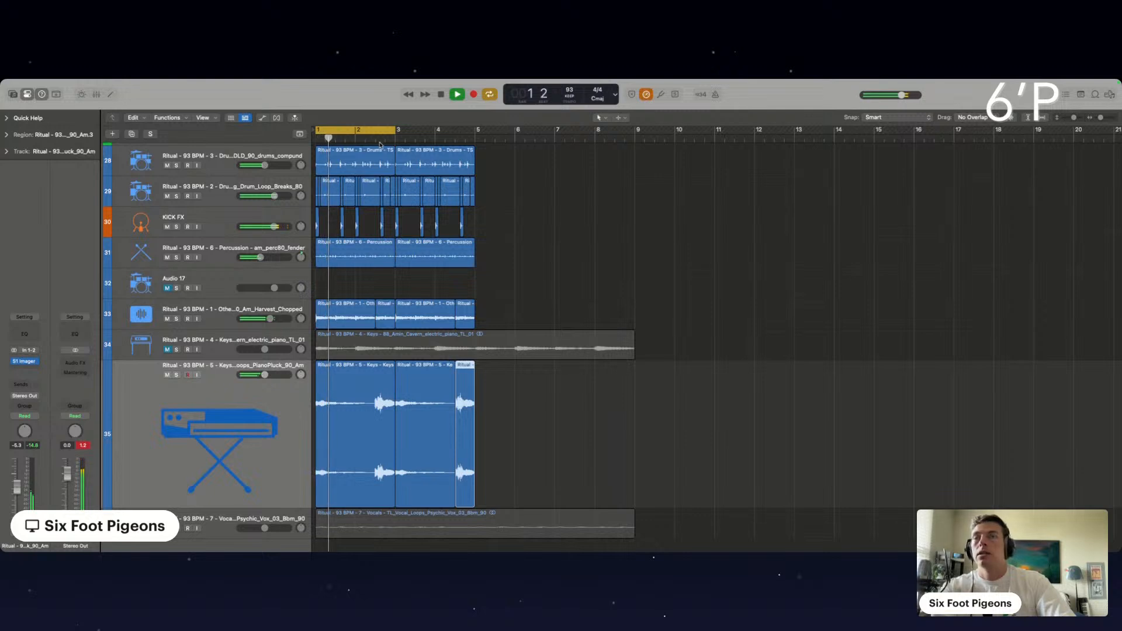
drag(391, 132, 475, 145)
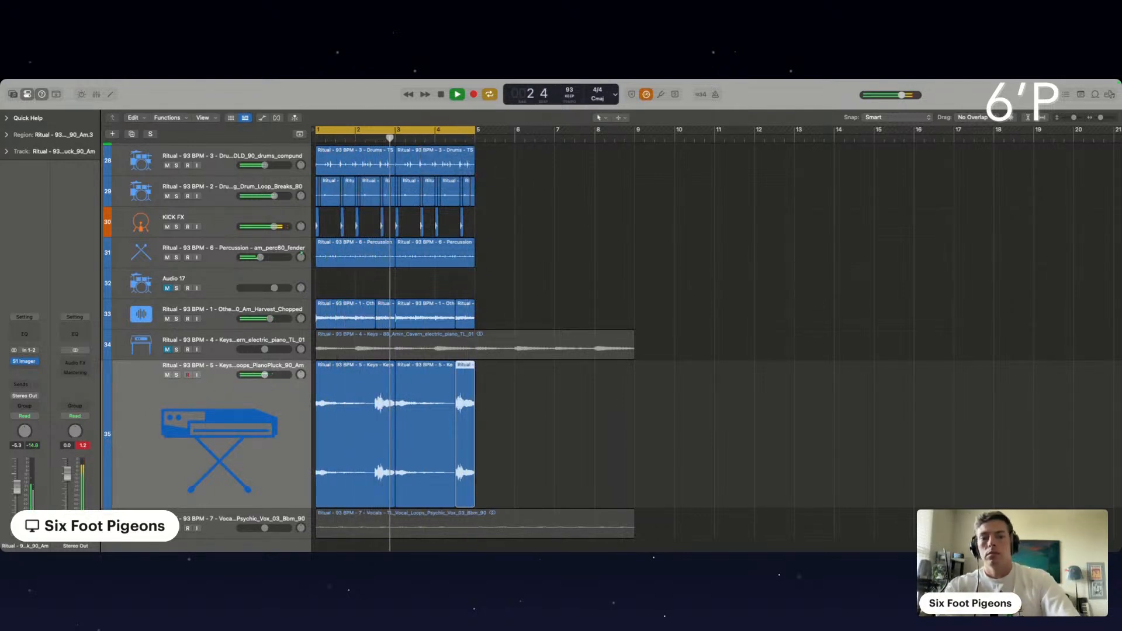
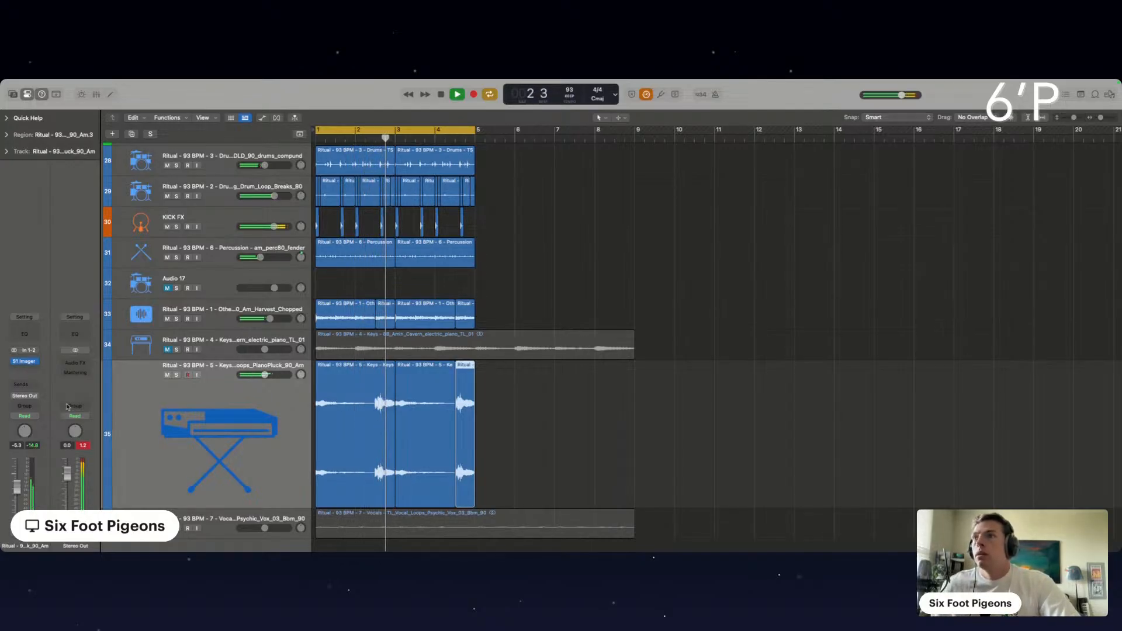
Insert the Soundtoys FilterFreak1 plug-in on the PianoPluck track below S1 Imager.
click(22, 370)
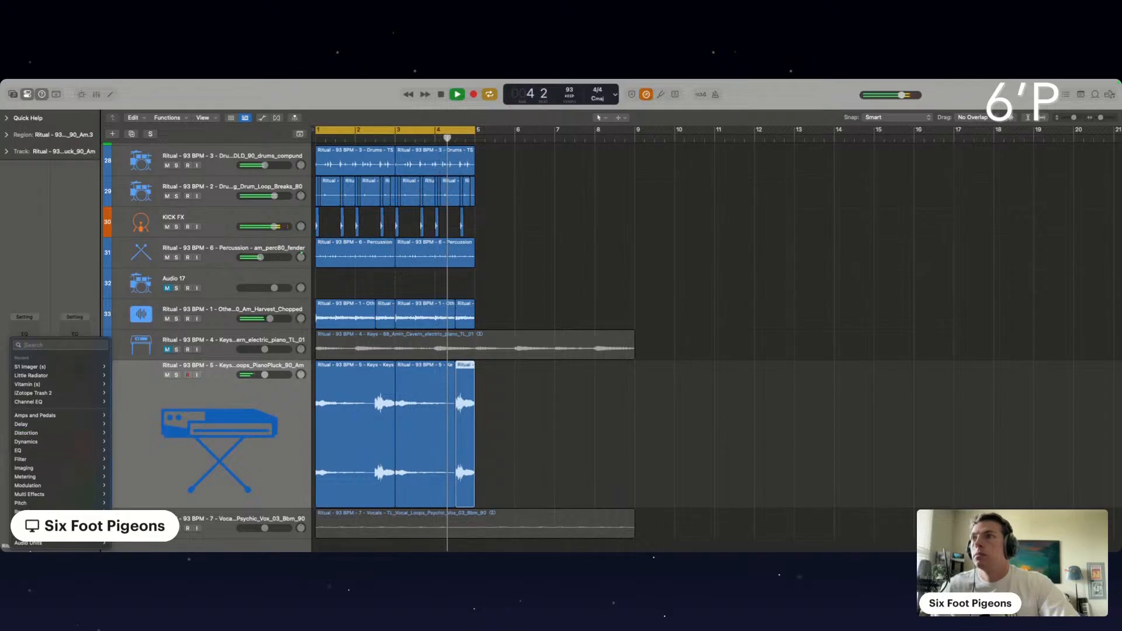
mouse_move(59, 543)
mouse_move(131, 526)
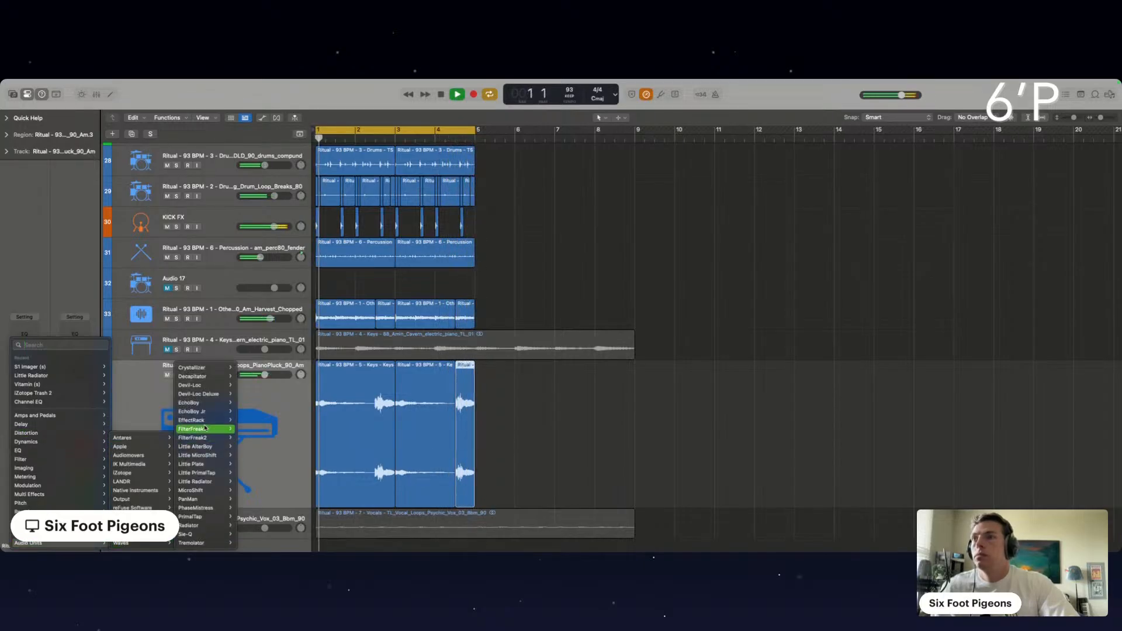
click(192, 429)
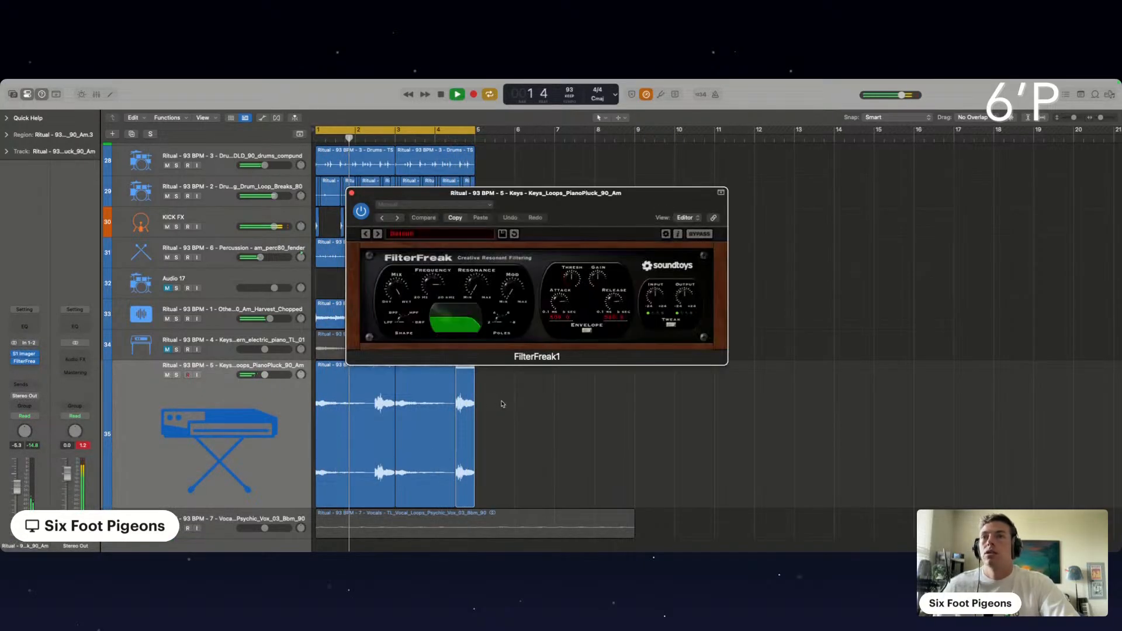
Replace the split PianoPluck regions at bars 3–5 with a repeat of the first one, and lower FilterFreak's frequency slightly.
click(367, 426)
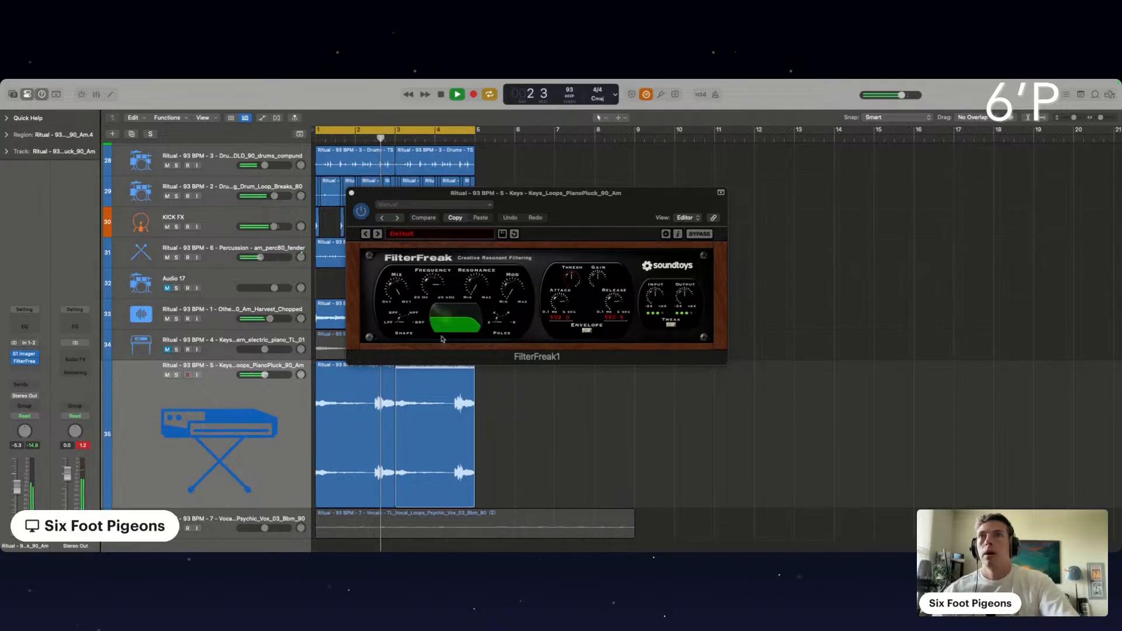
drag(432, 285, 431, 308)
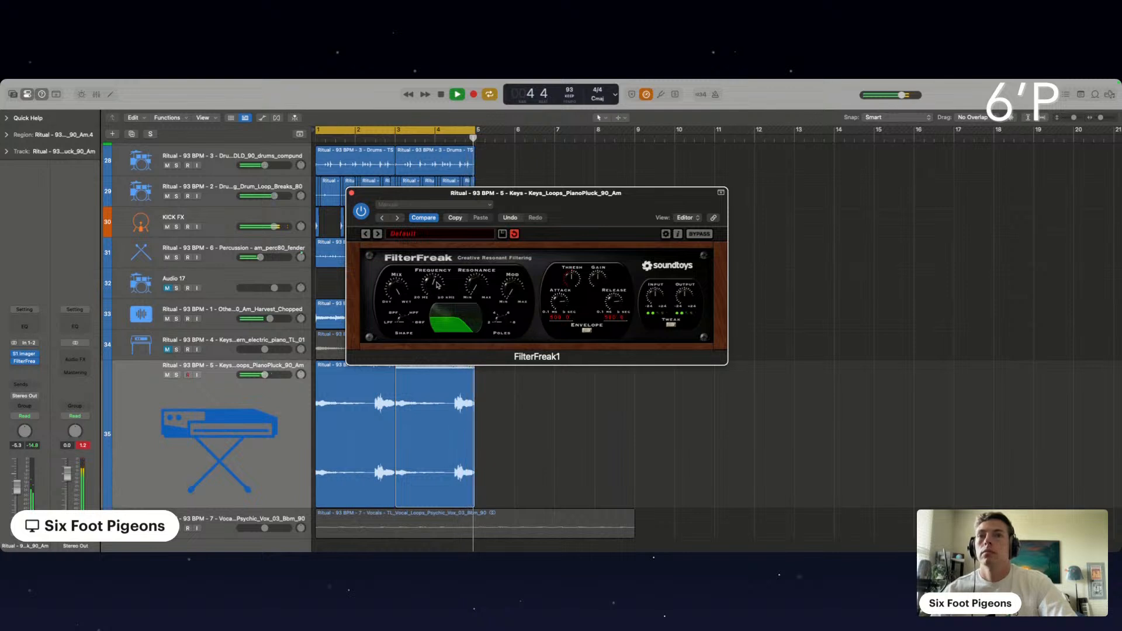
click(351, 193)
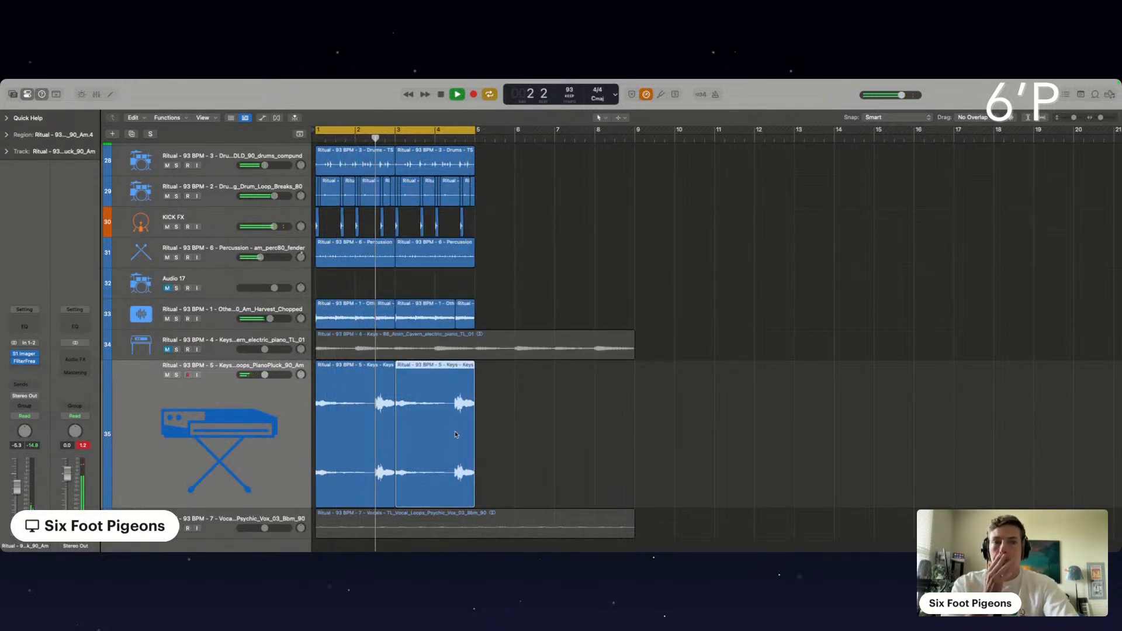
Unmute the Psychic_Vox_03 vocal track and transpose its region down 12 semitones.
scroll(455, 434, down, 2)
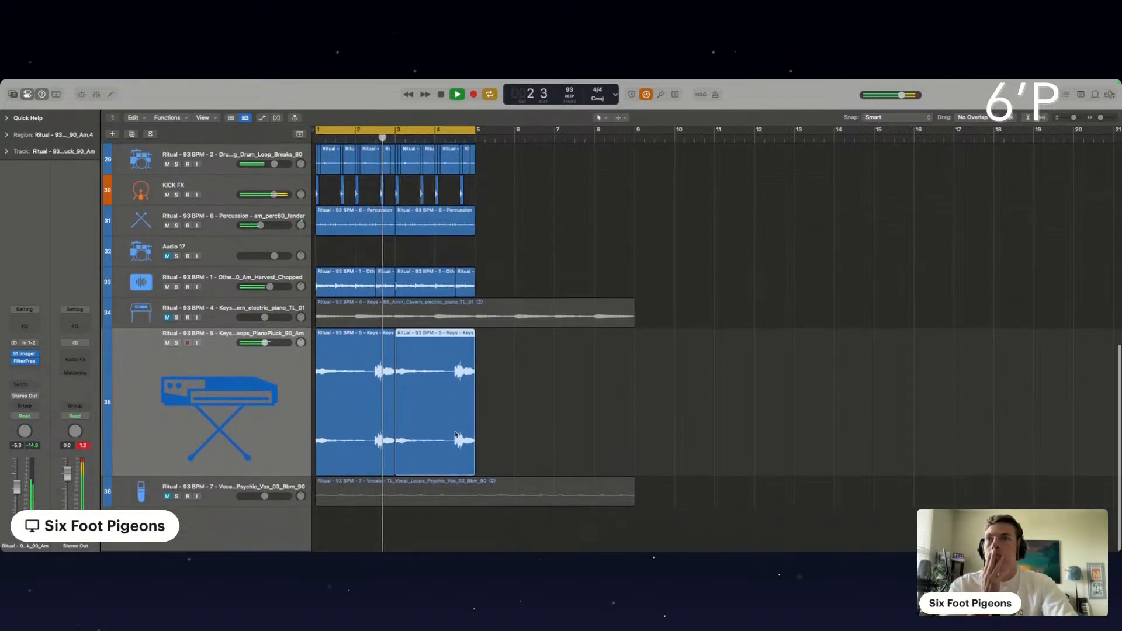
click(167, 499)
click(386, 494)
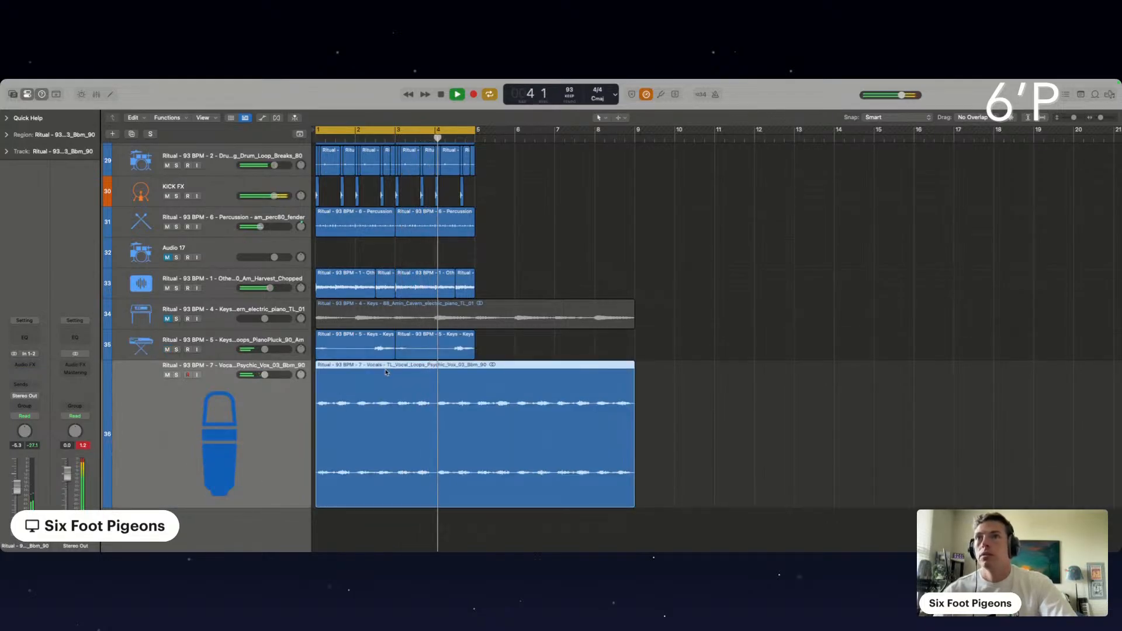
scroll(386, 372, up, 5)
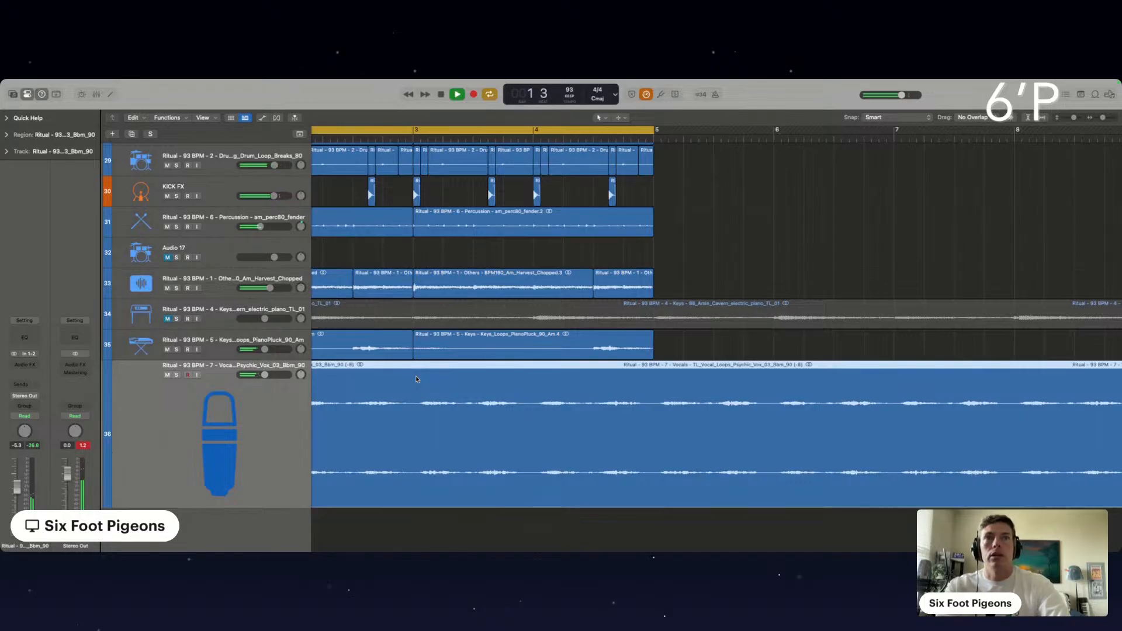
key(Return)
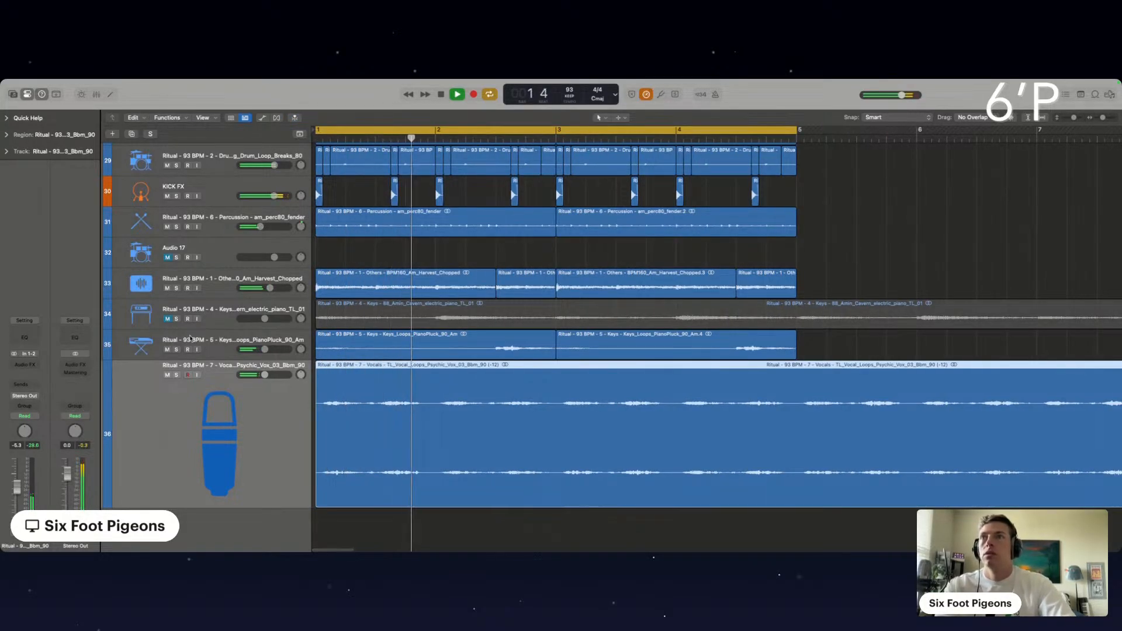
Mute the PianoPluck and Am_Harvest_Chopped tracks and unmute the Cavern electric piano track.
click(167, 350)
click(167, 319)
click(168, 289)
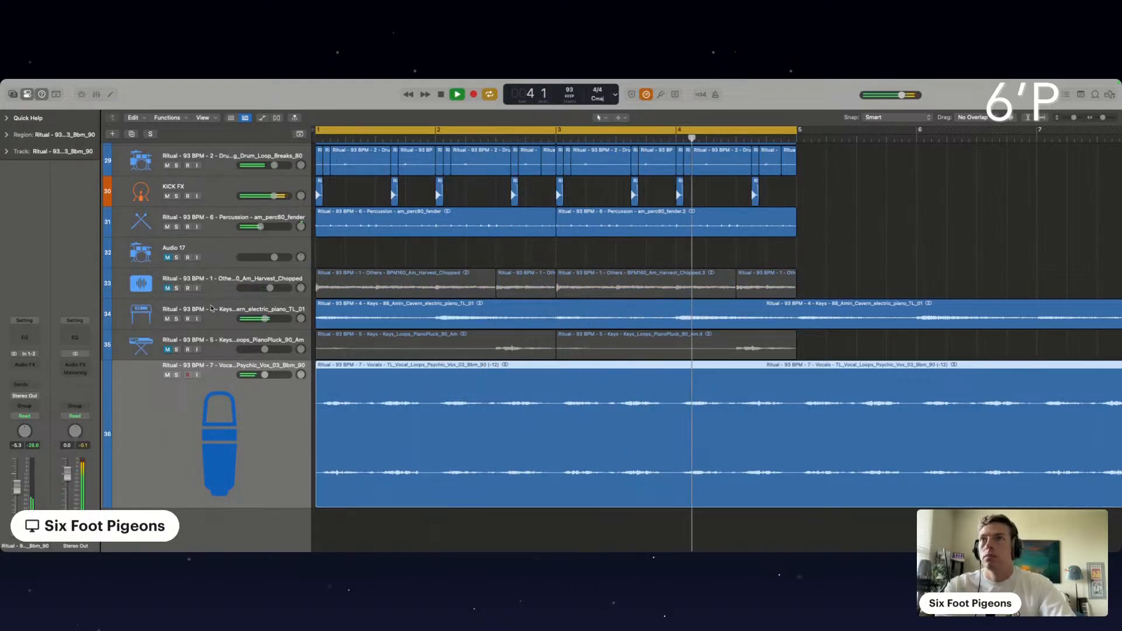
Extend the cycle range to bar 9 and repeat the drum, KICK FX and percussion regions to fill it.
scroll(504, 221, down, 5)
scroll(503, 221, up, 1)
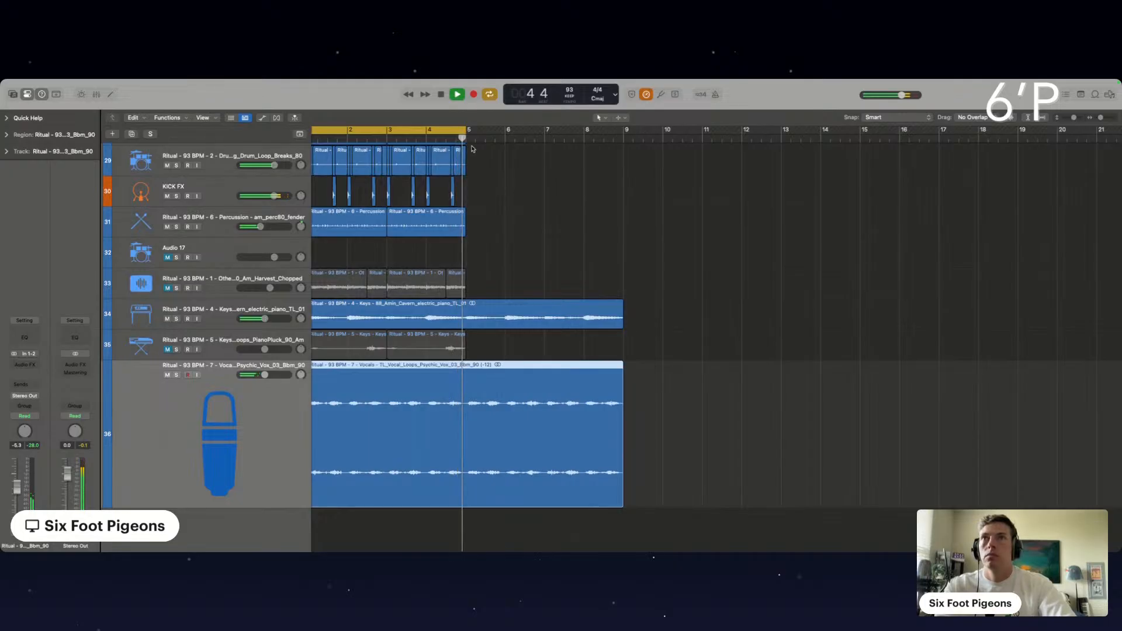
drag(468, 135, 620, 182)
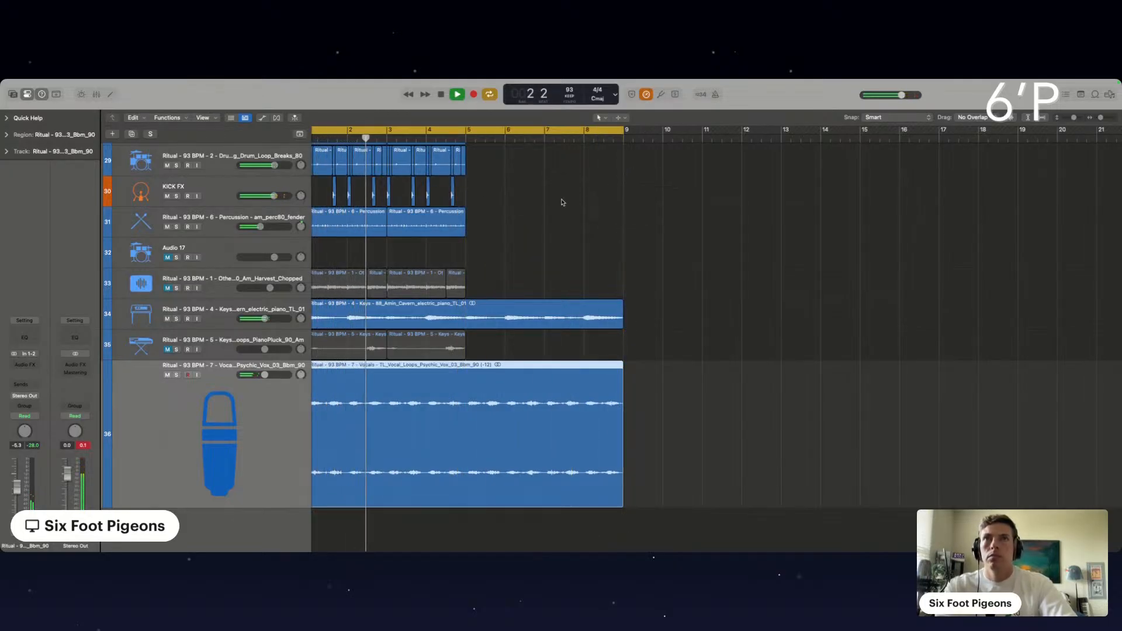
scroll(530, 223, up, 3)
scroll(530, 222, up, 2)
drag(485, 268, 200, 389)
key(super+r)
scroll(582, 370, down, 2)
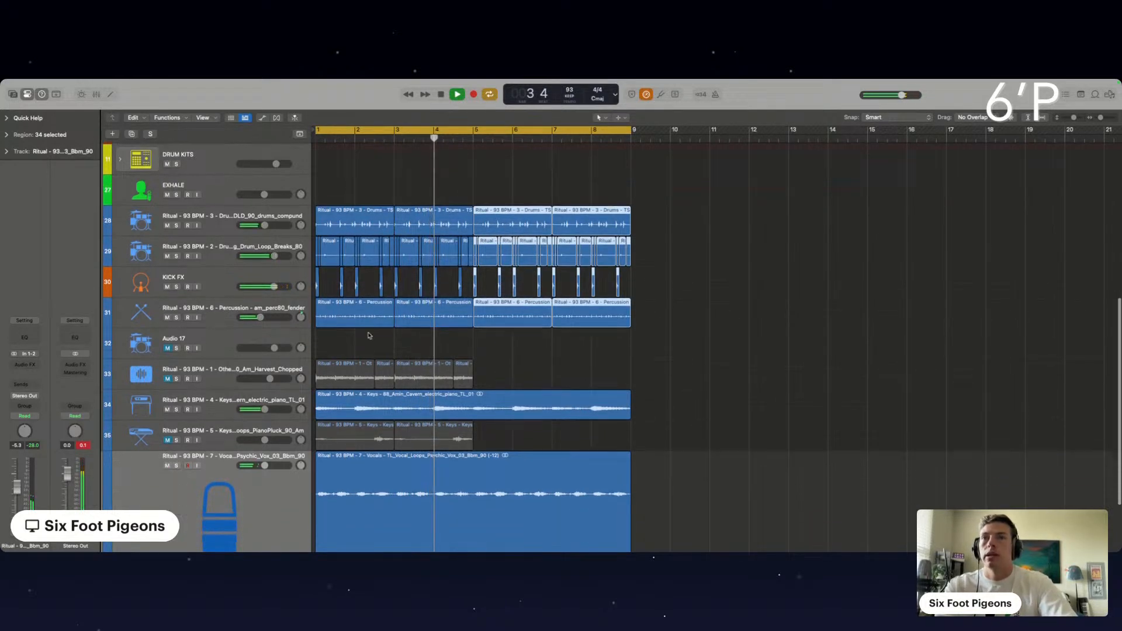
click(532, 369)
Insert the iZotope Trash 2 plug-in on the Cavern electric piano track.
click(201, 401)
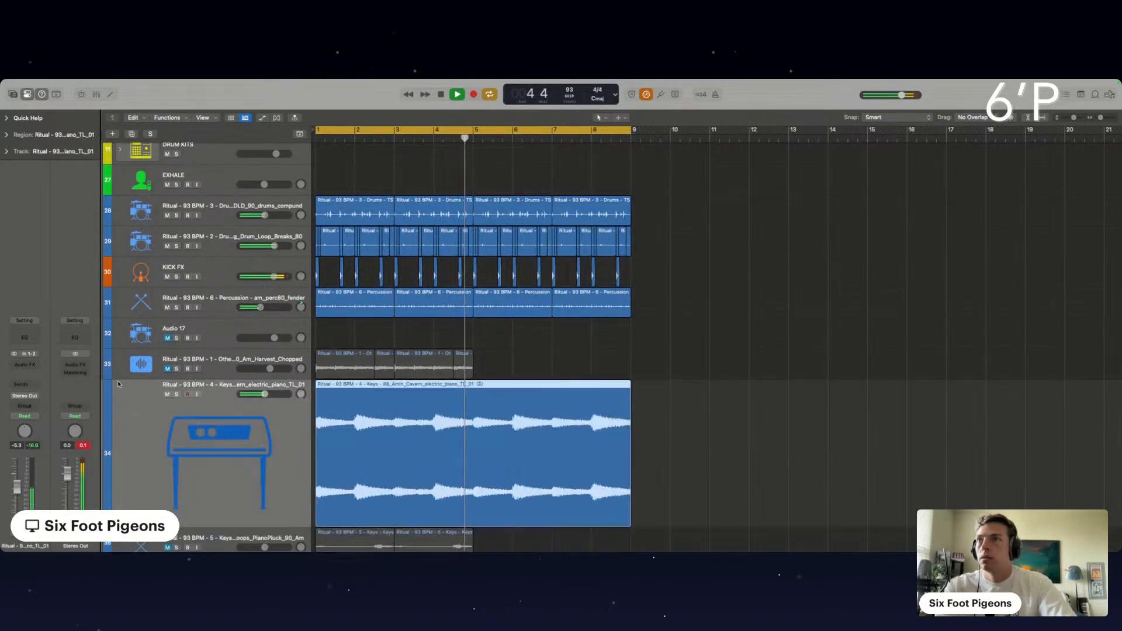
click(22, 372)
mouse_move(19, 368)
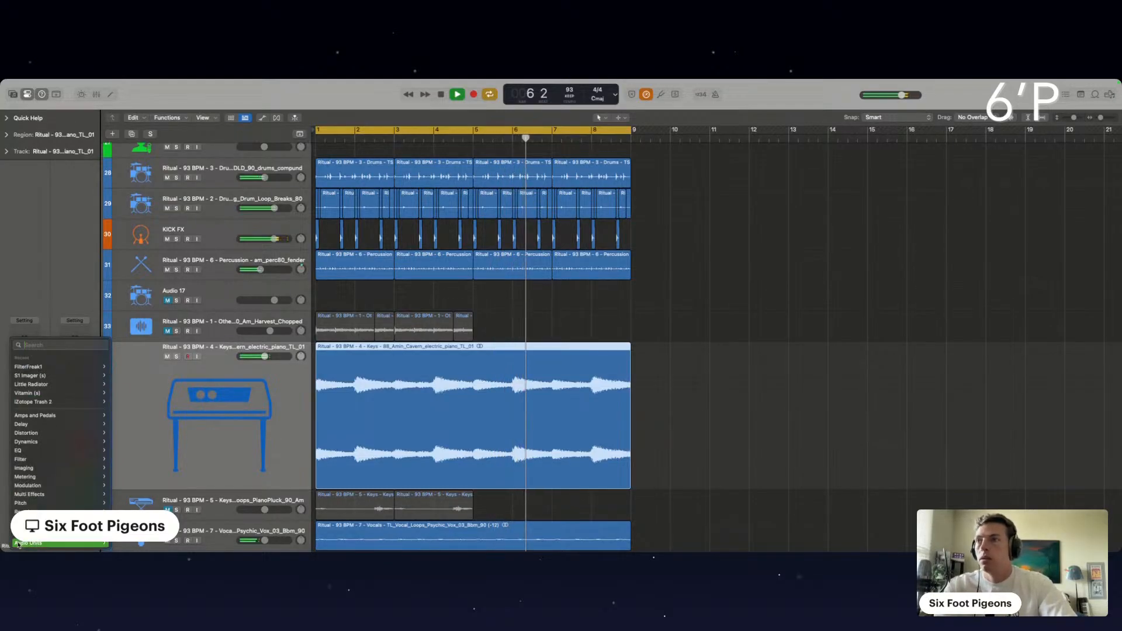
mouse_move(35, 543)
mouse_move(132, 526)
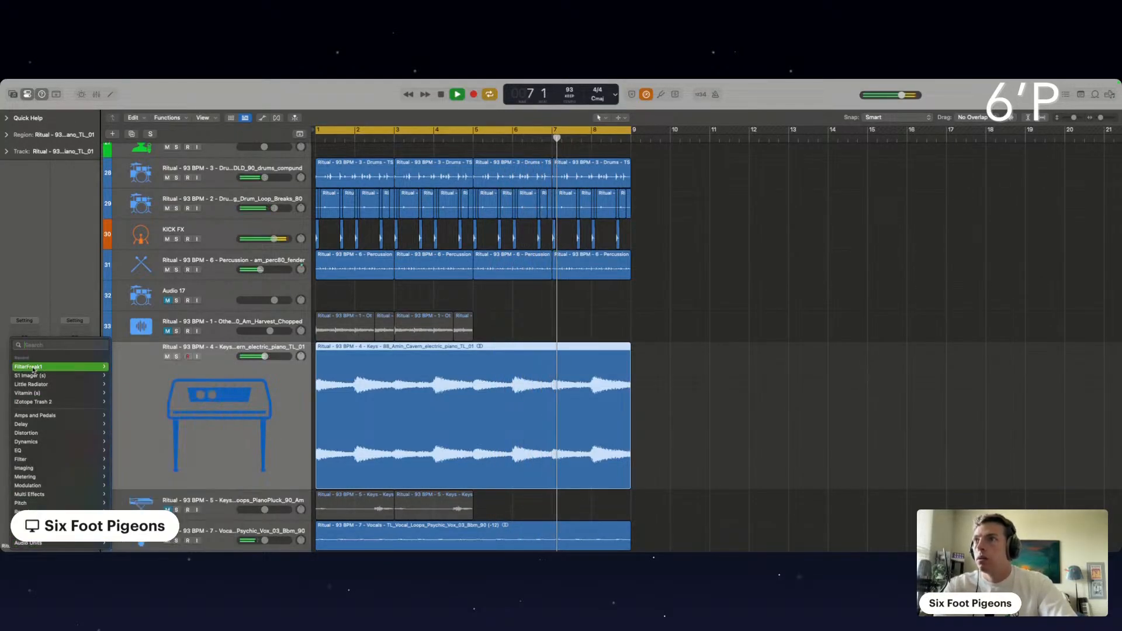
click(32, 401)
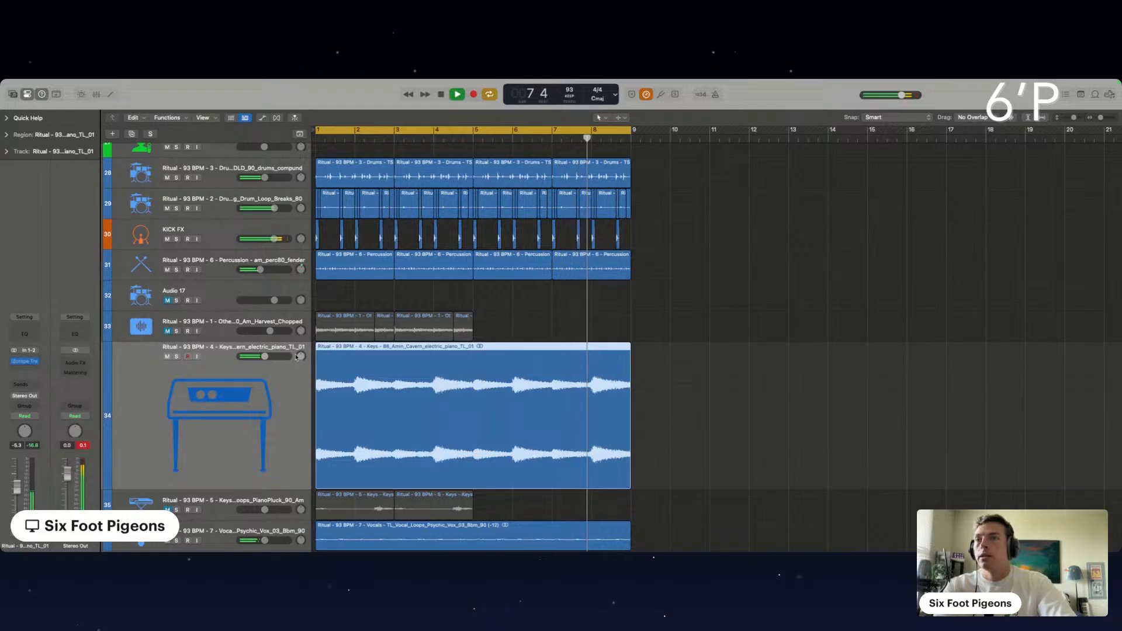
Set Trash 2's Stage 1 distortion type to Delicate Harmonics and raise the input gain slightly.
click(384, 397)
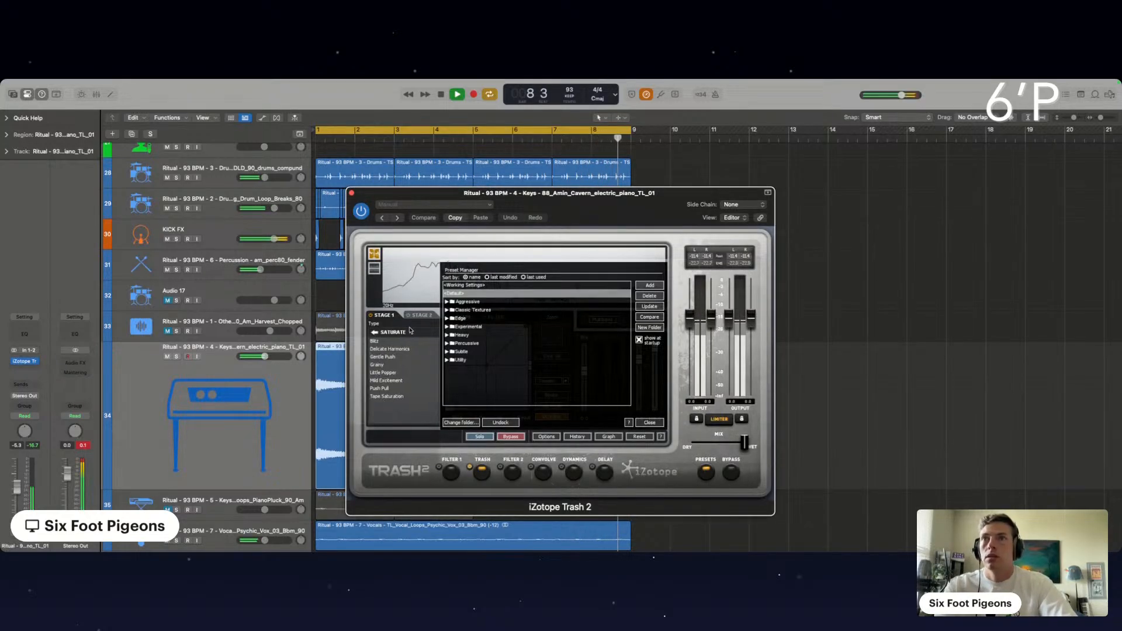
click(391, 350)
drag(690, 320, 690, 313)
Insert S1 Imager (s) after Trash 2 on the electric piano track and reduce its stereo width to mono.
click(26, 368)
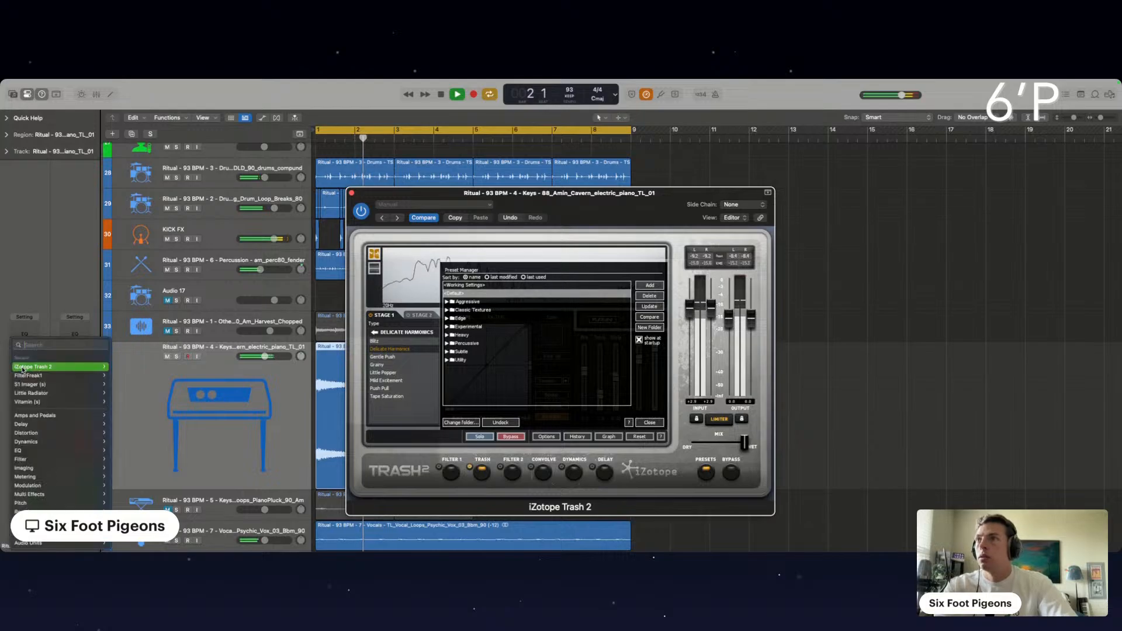
mouse_move(34, 385)
click(120, 384)
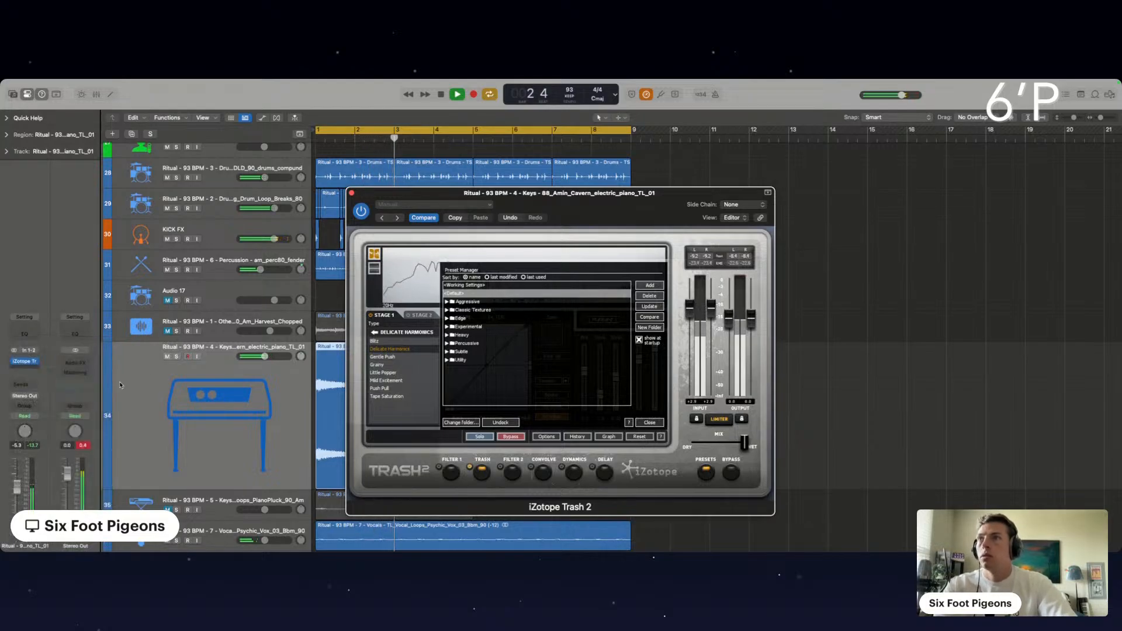
drag(390, 293, 391, 367)
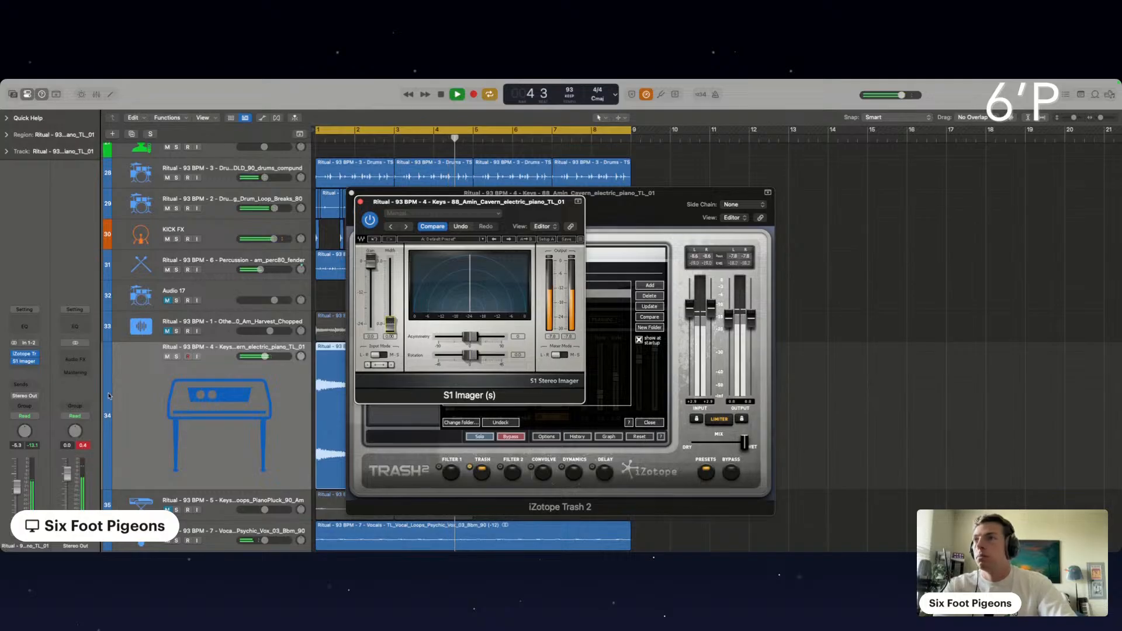
Insert Channel EQ on the electric piano track, cut its low end and dip the upper mids around 2740 Hz.
click(23, 327)
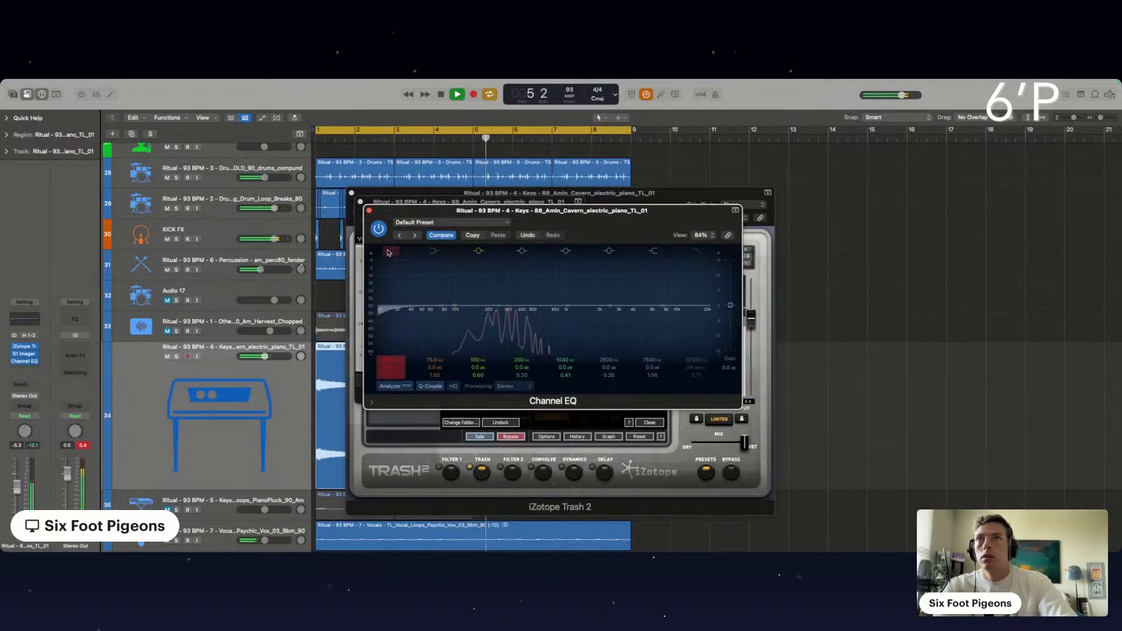
drag(412, 310, 463, 311)
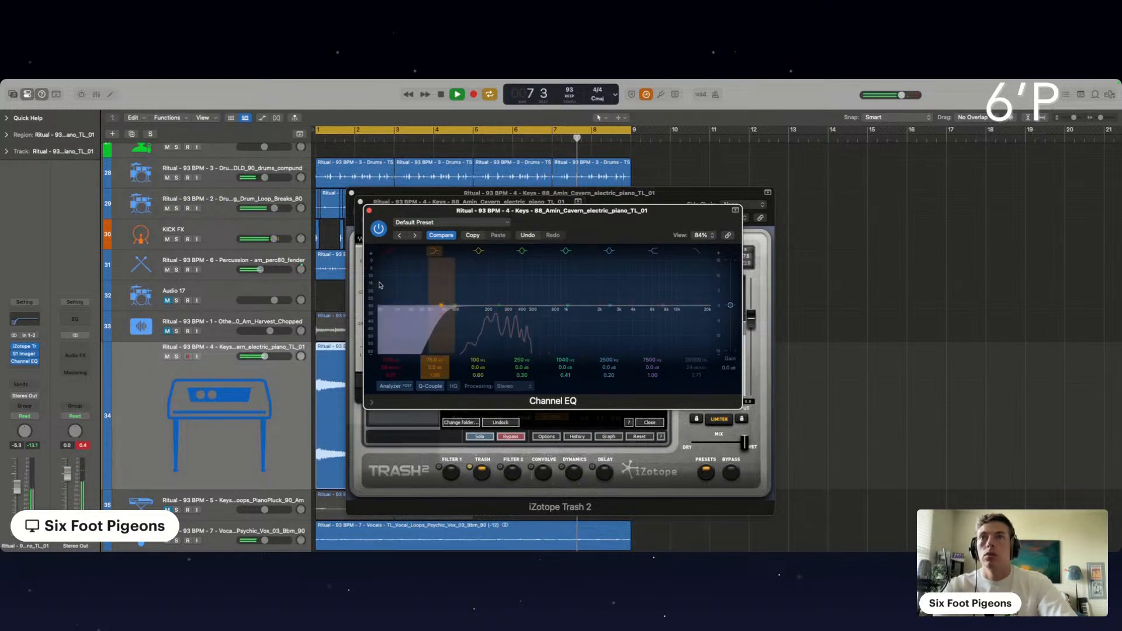
drag(565, 306, 614, 331)
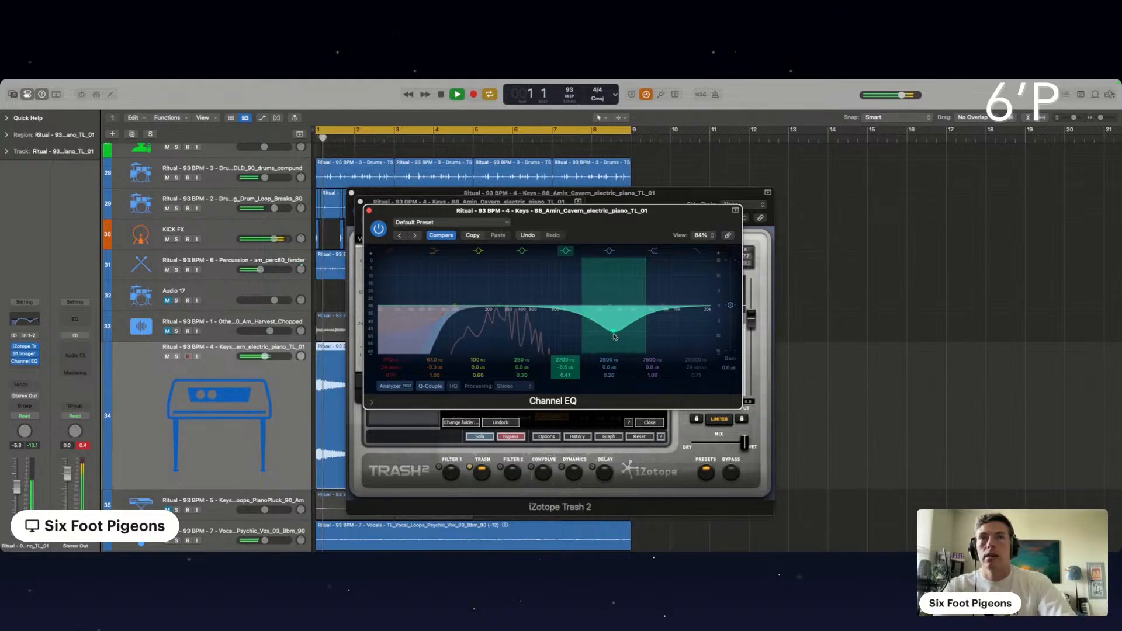
drag(564, 271, 571, 277)
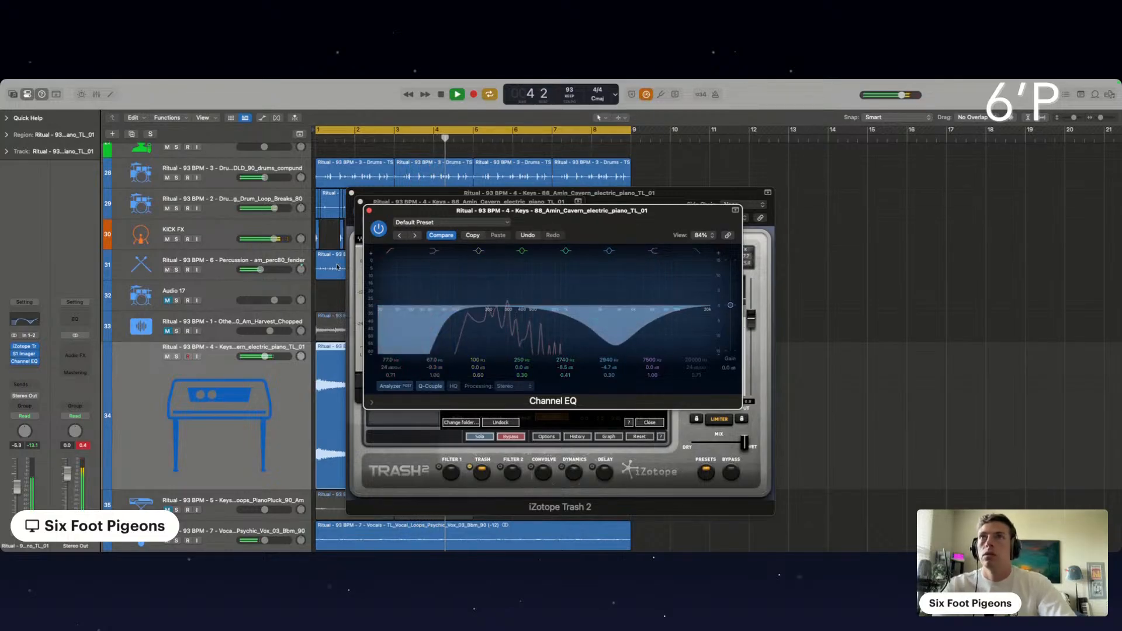
click(369, 211)
click(361, 203)
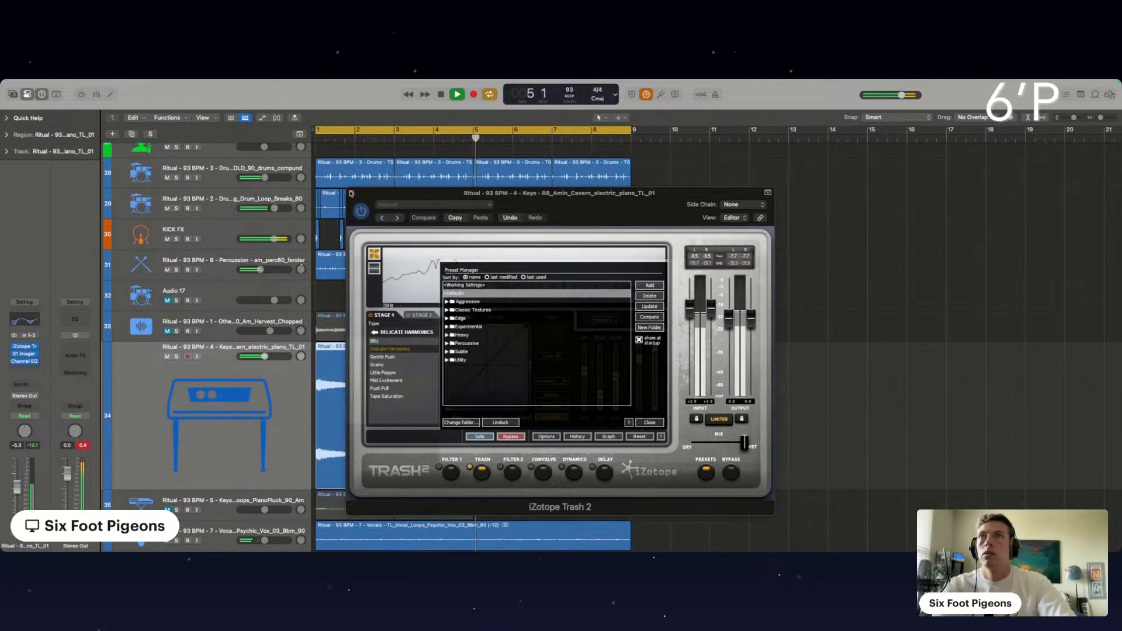
click(352, 193)
Audition the Psychic Vox vocal track in solo and set its volume to -3.7 dB.
scroll(179, 499, down, 3)
click(177, 498)
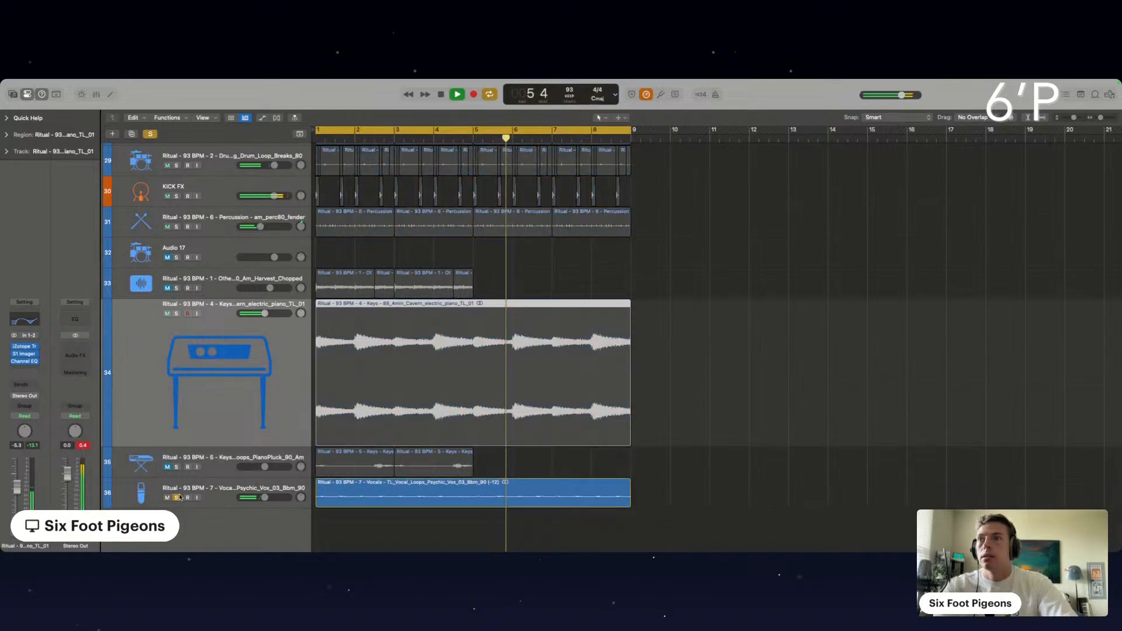
click(198, 489)
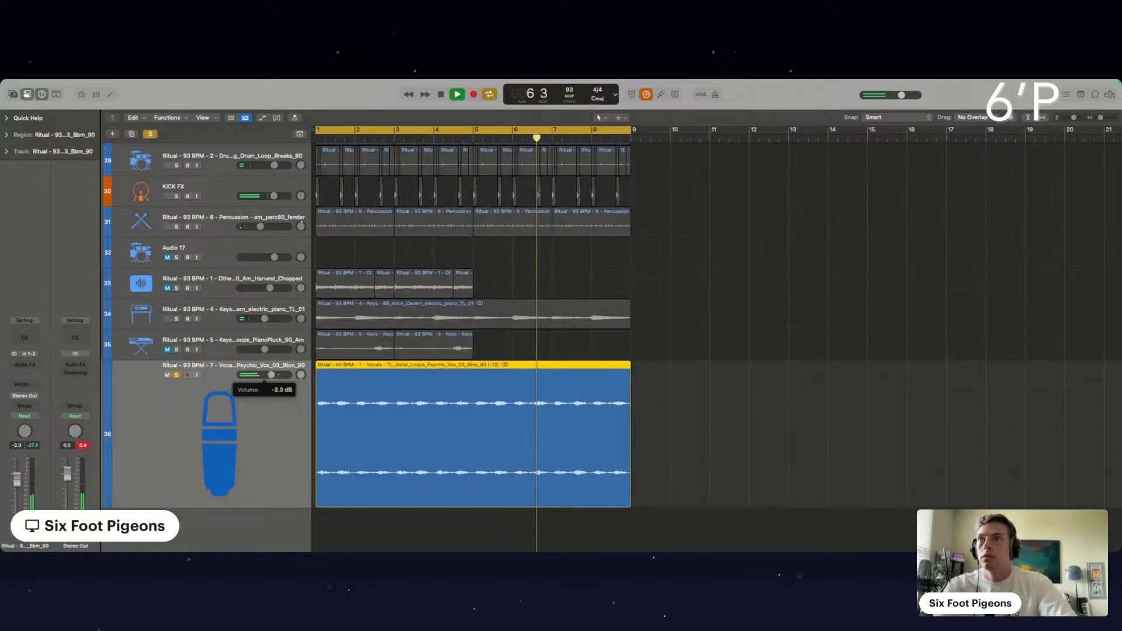
click(175, 375)
drag(271, 374, 268, 375)
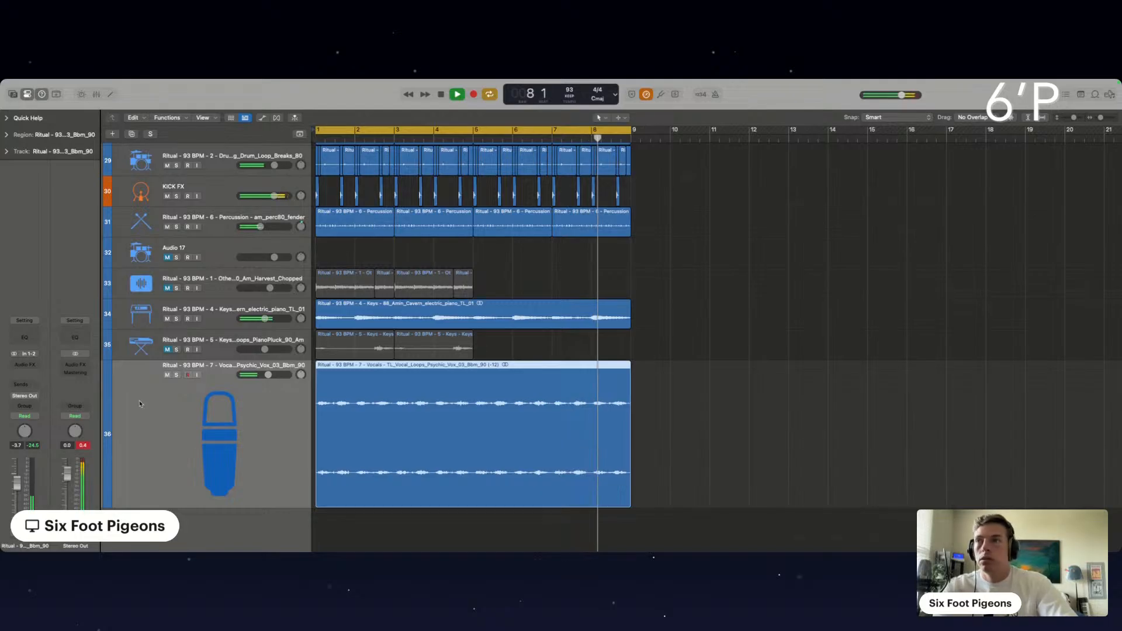
Insert a Tremolo on the Psychic Vox vocal track and set its depth to 79% with 100% smoothing.
click(25, 371)
mouse_move(44, 543)
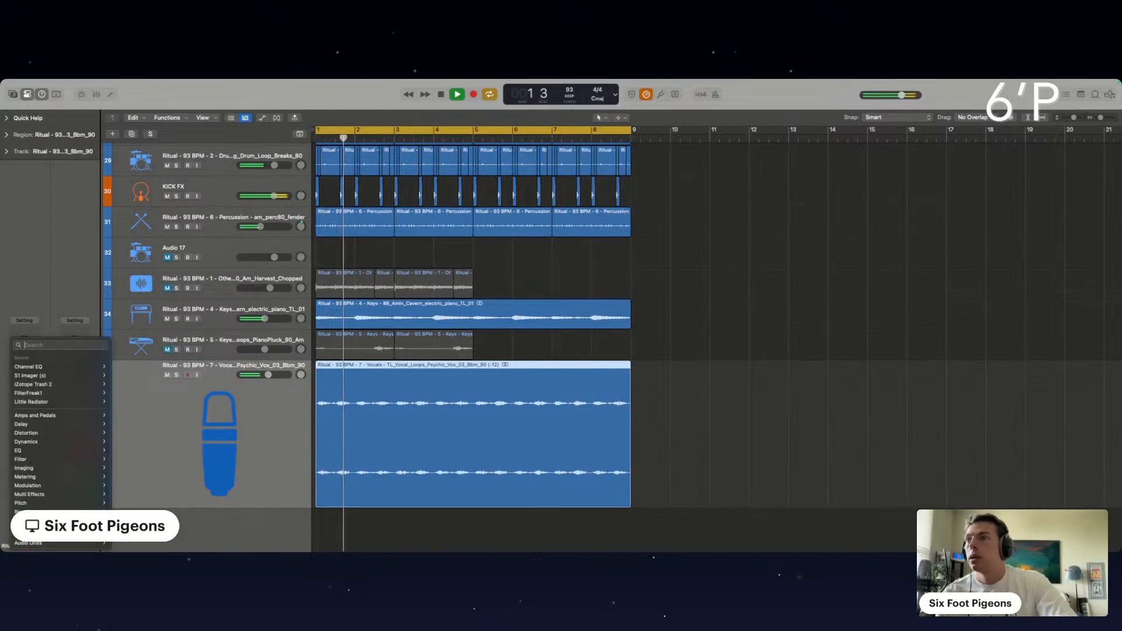
mouse_move(43, 497)
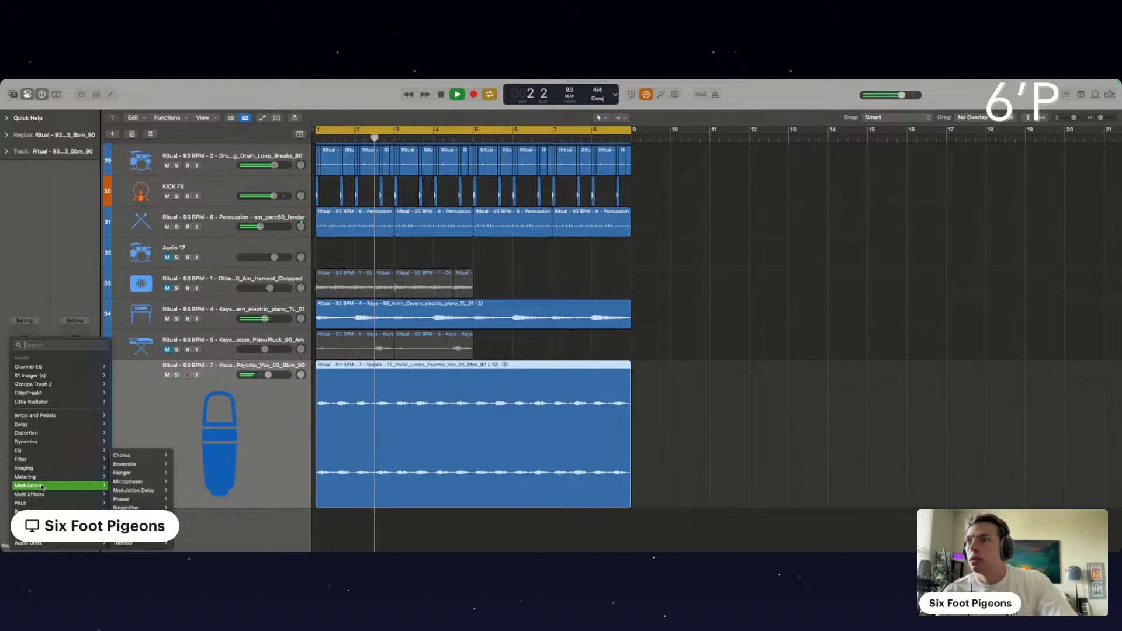
click(122, 543)
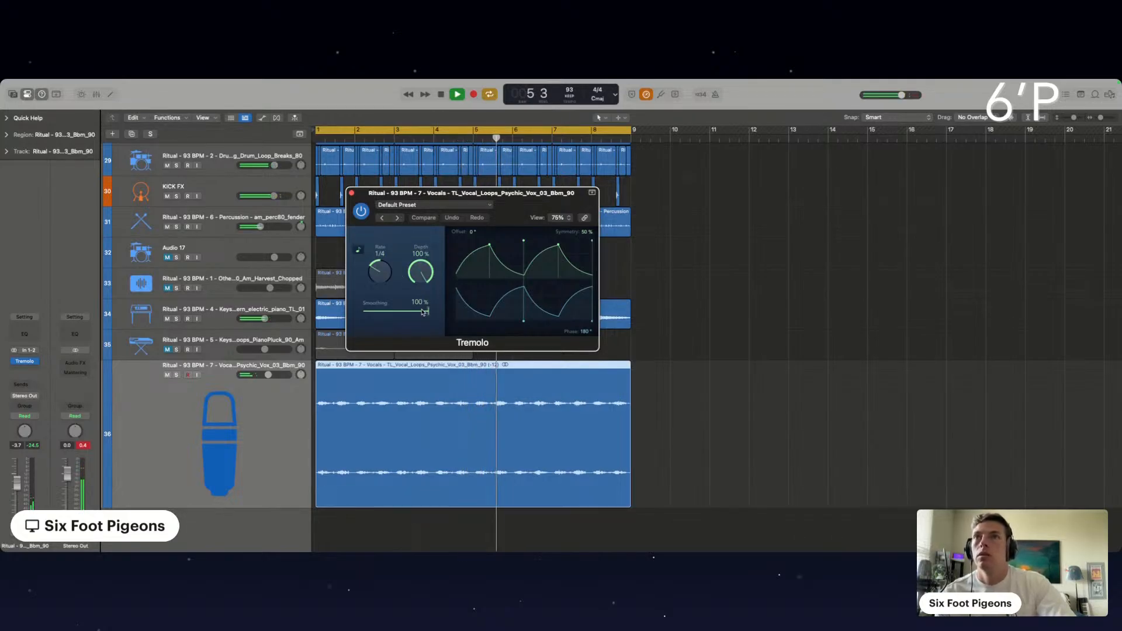
drag(423, 275, 424, 298)
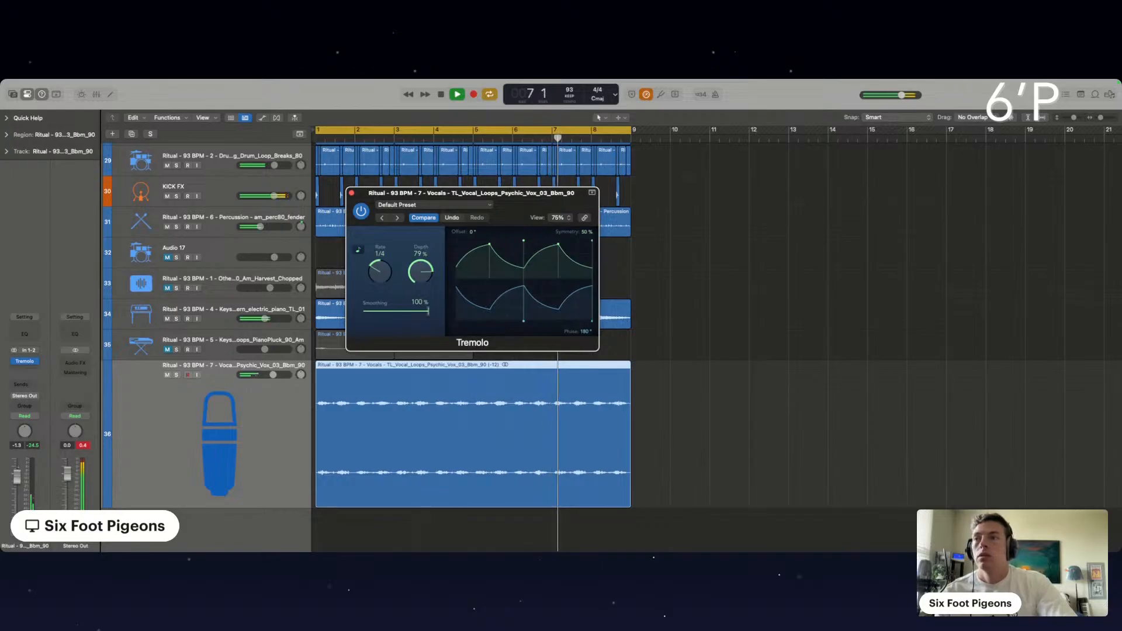
Set the vocal track's volume to -2.2 dB and add Channel EQ with a cut of about 7 dB near 2480 Hz.
click(19, 472)
click(32, 336)
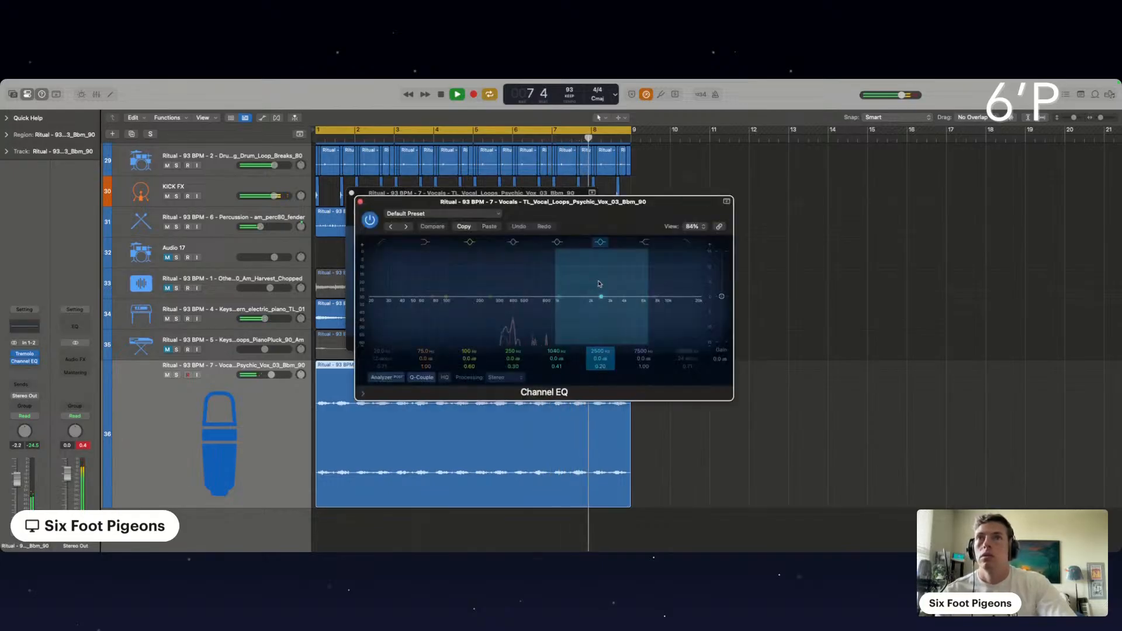
drag(488, 298, 587, 313)
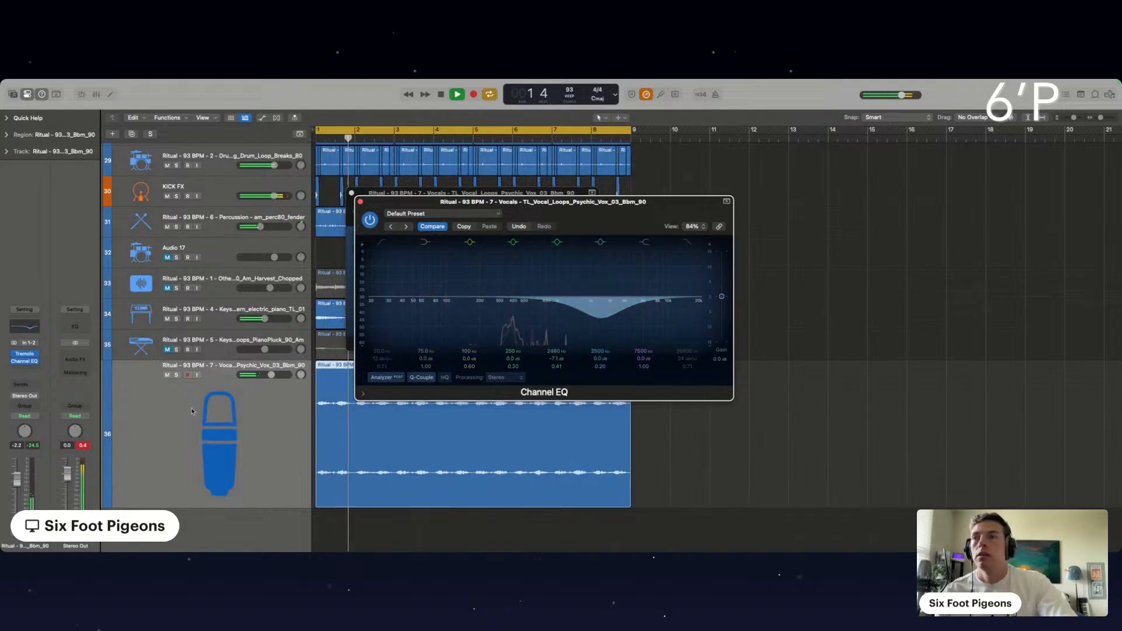
Insert iZotope Trash 2 on the vocal track with Delicate Harmonics distortion and raise its input gain by about 4 dB.
click(29, 371)
click(59, 397)
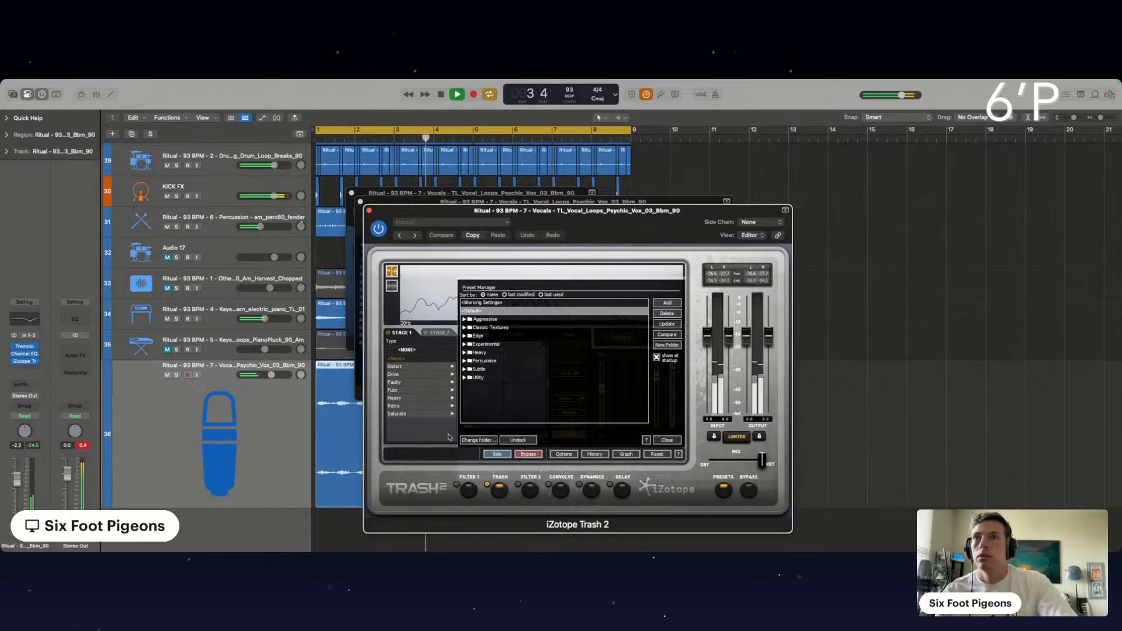
click(400, 414)
click(415, 367)
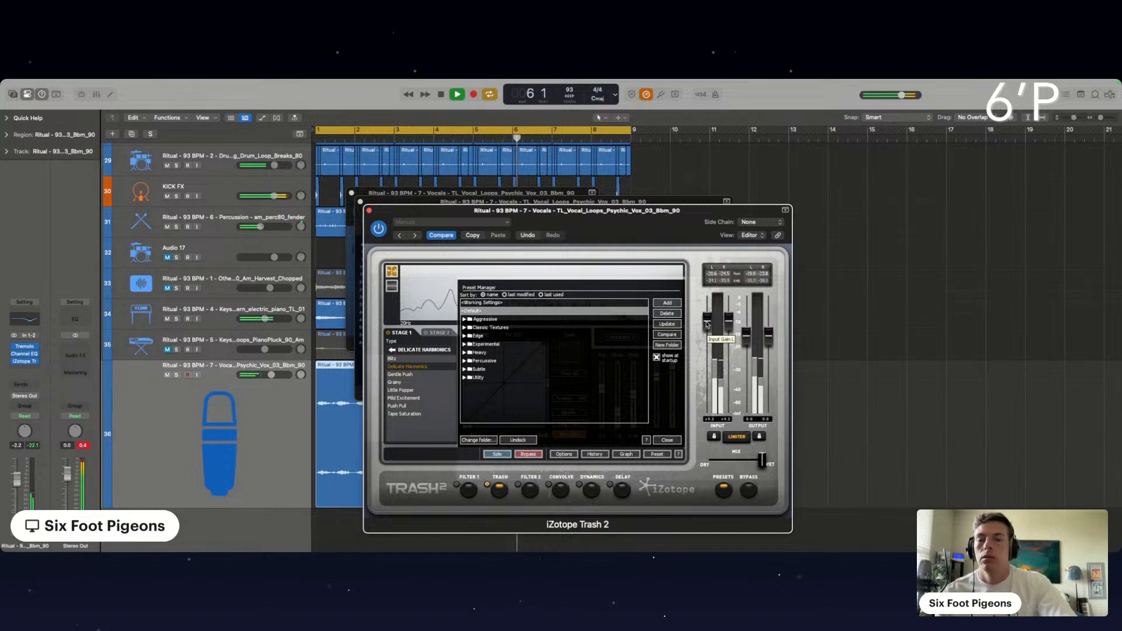
click(369, 211)
click(360, 202)
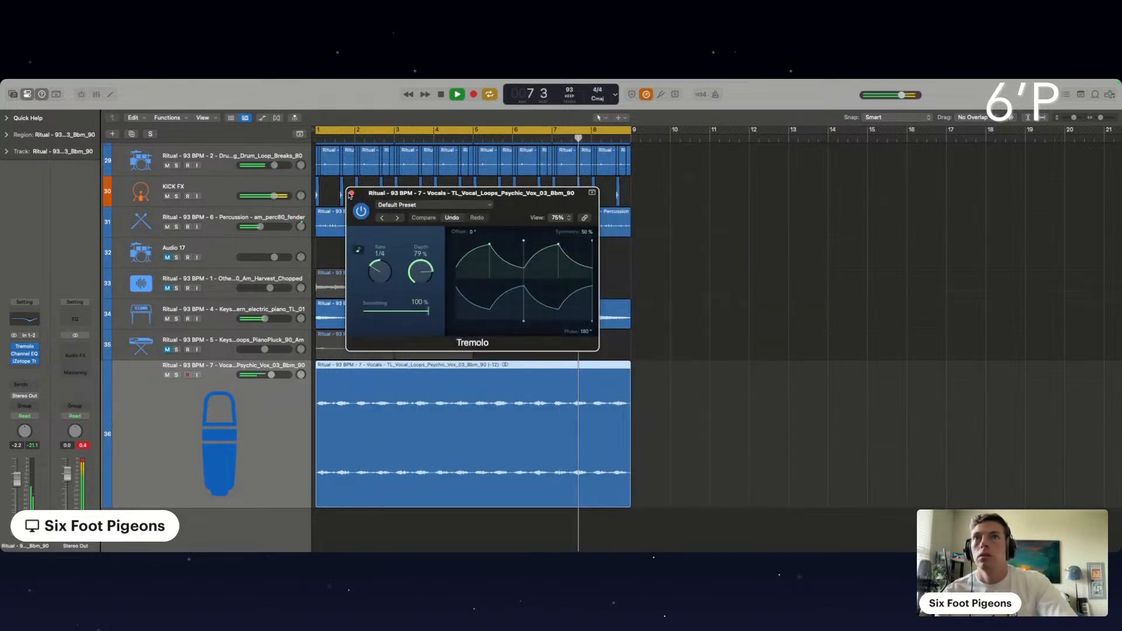
click(351, 193)
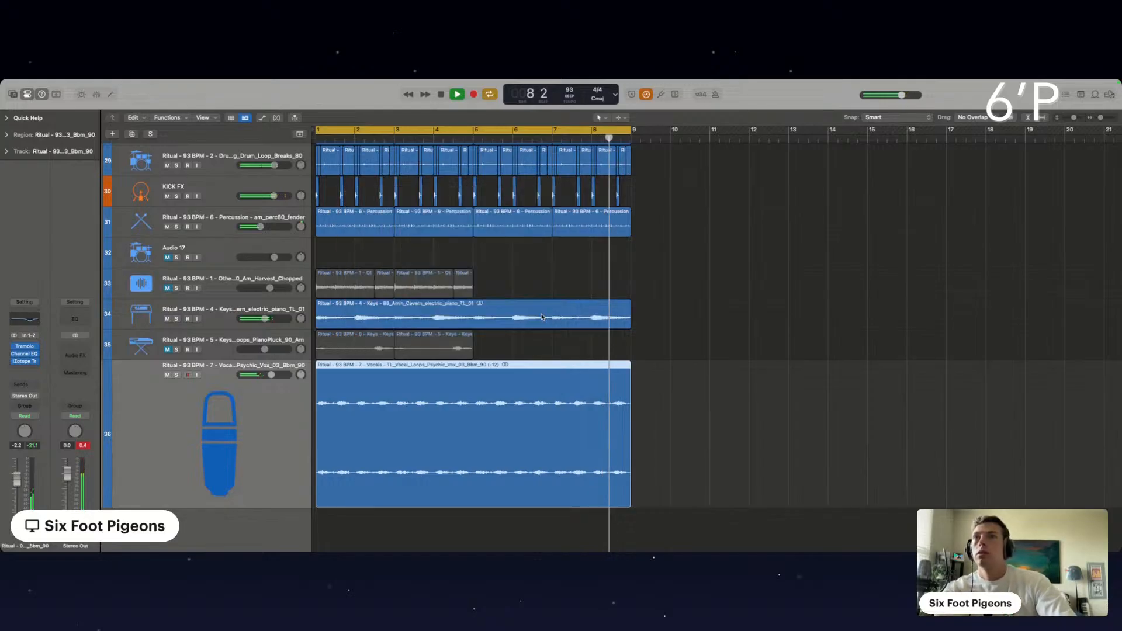
Select all the beat's loop regions in bars 1 to 9 and repeat them three times to reach bar 33.
click(731, 367)
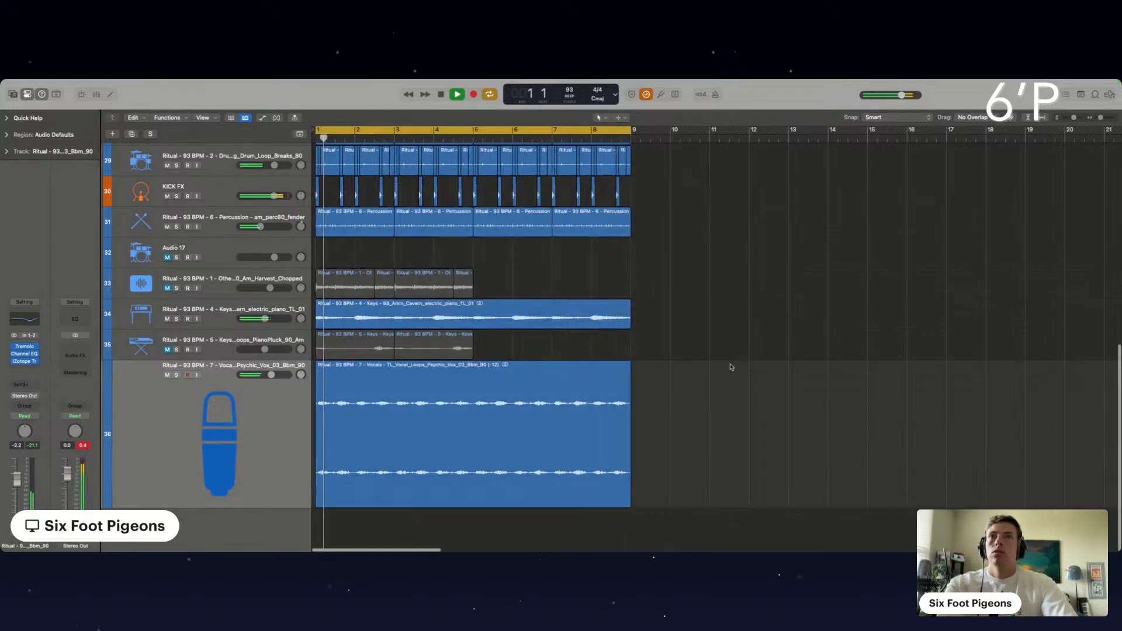
scroll(675, 420, down, 5)
scroll(496, 393, down, 5)
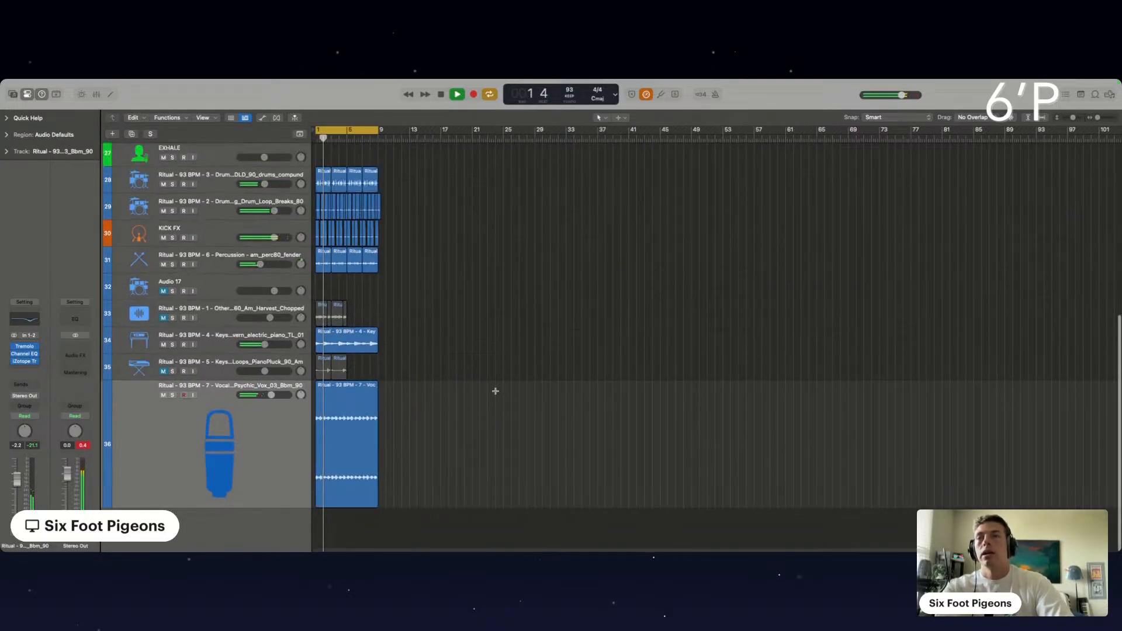
drag(438, 459, 288, 279)
scroll(352, 304, up, 3)
key(super+r)
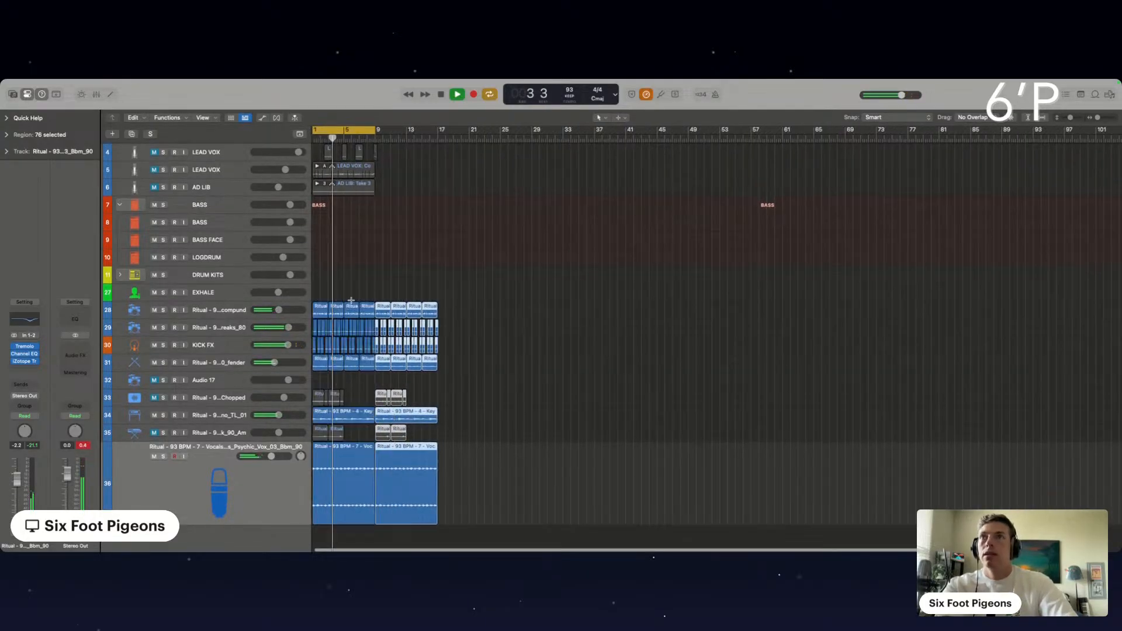
key(super+r)
key(super+r)
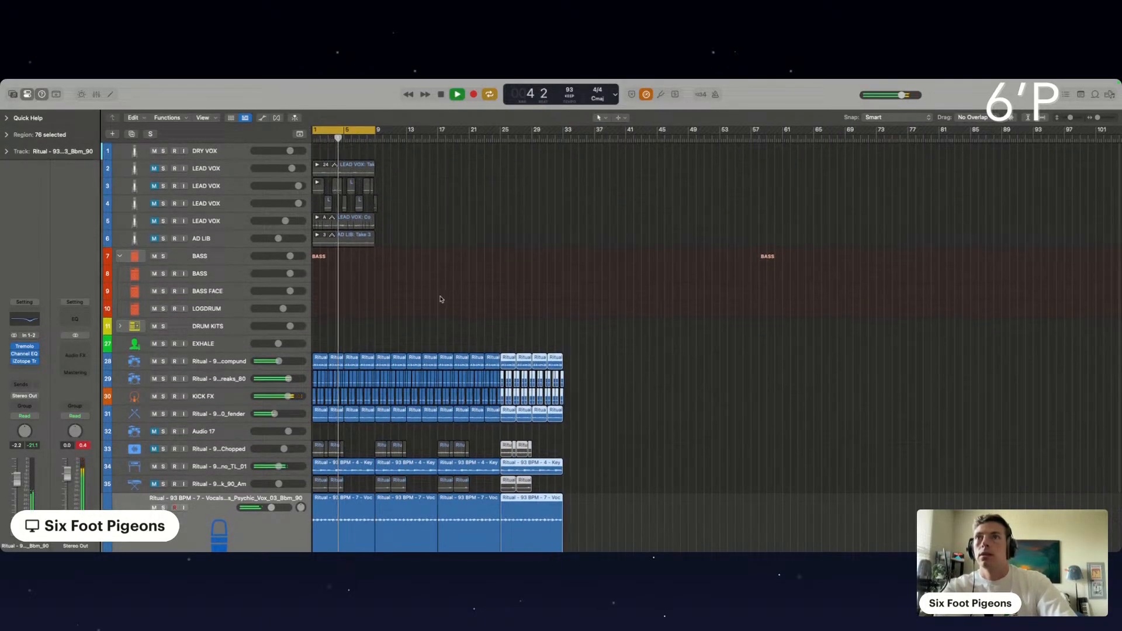
Unmute the Harvest Chopped track and duplicate its regions into the empty four-bar gaps of each eight-bar section.
scroll(398, 345, down, 3)
scroll(352, 381, up, 5)
scroll(351, 381, up, 3)
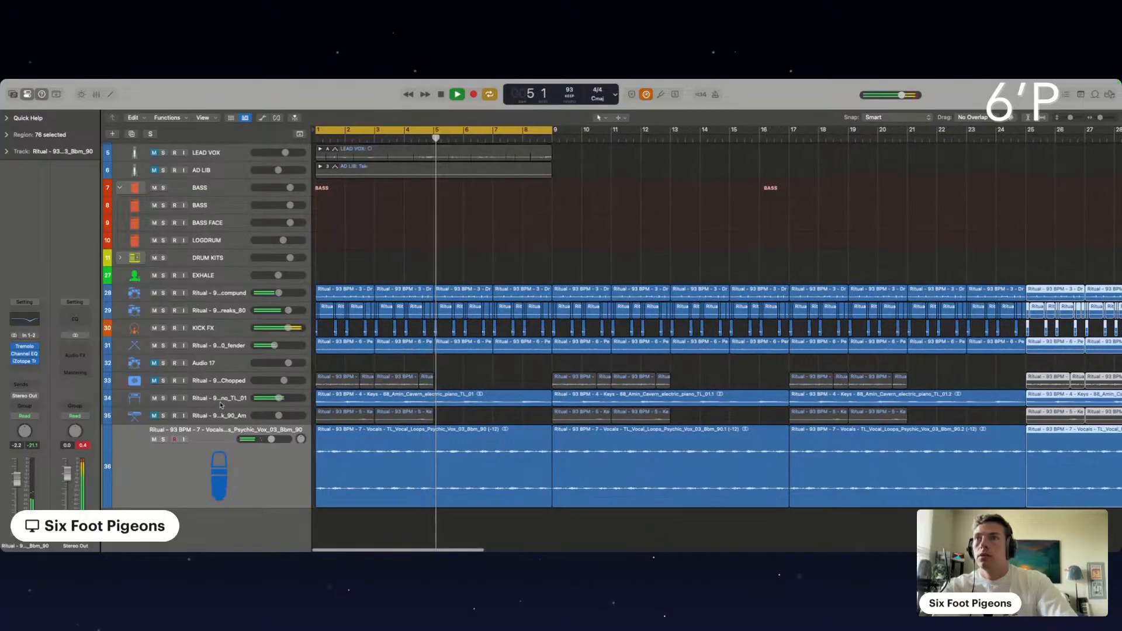
click(338, 392)
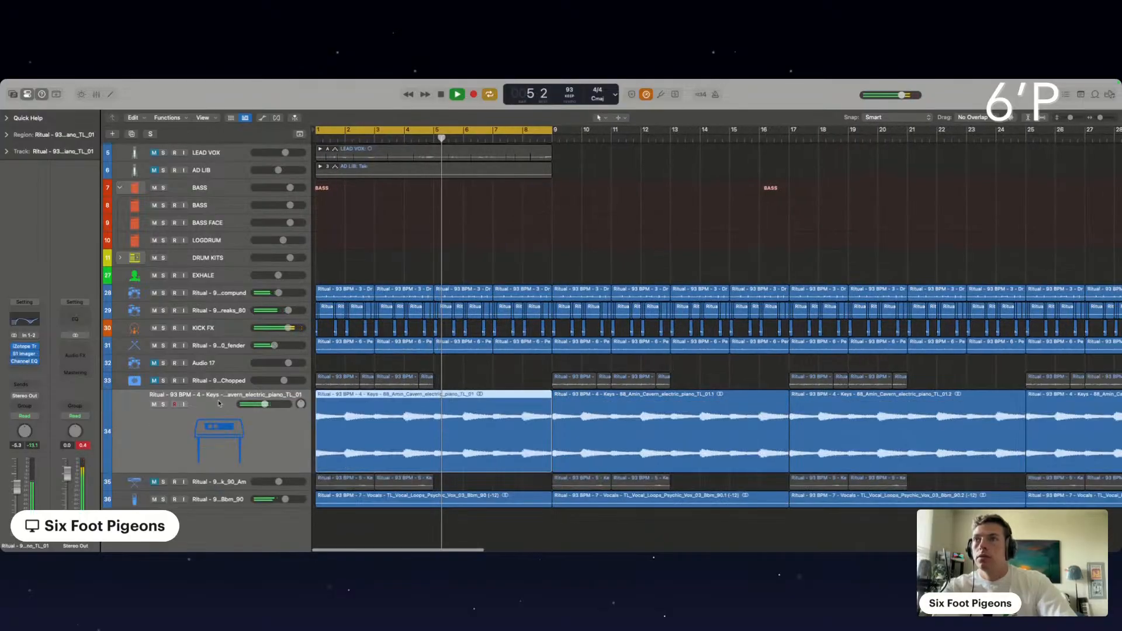
click(155, 381)
scroll(551, 375, down, 4)
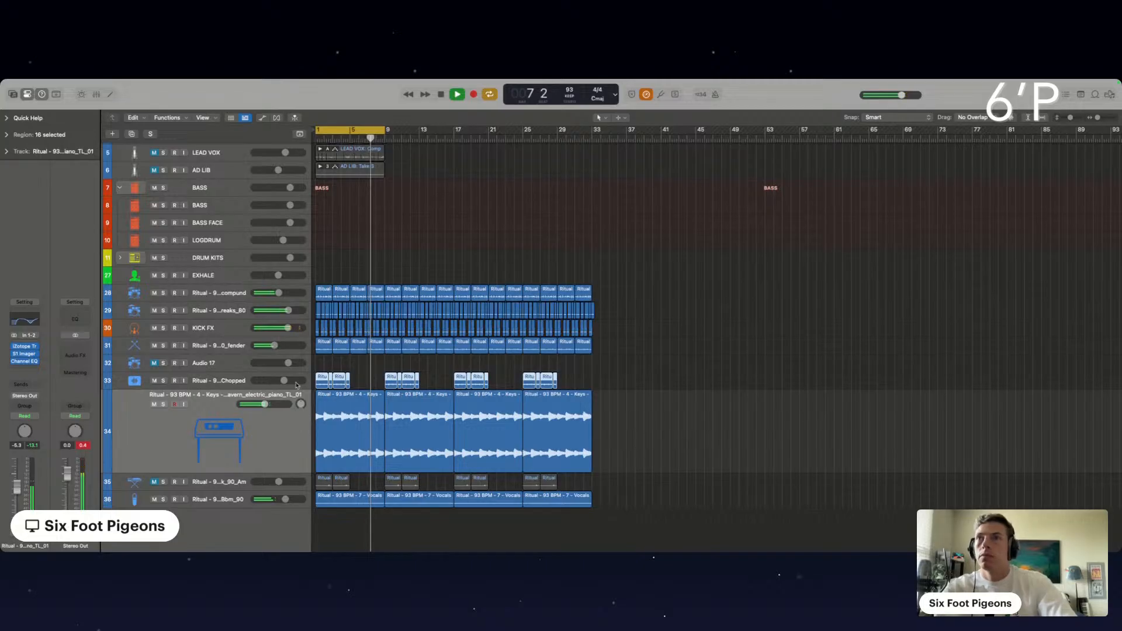
drag(320, 384, 354, 385)
Audition Harvest Chopped with the electric piano muted, and finish by muting Harvest Chopped and unmuting the electric piano.
click(154, 404)
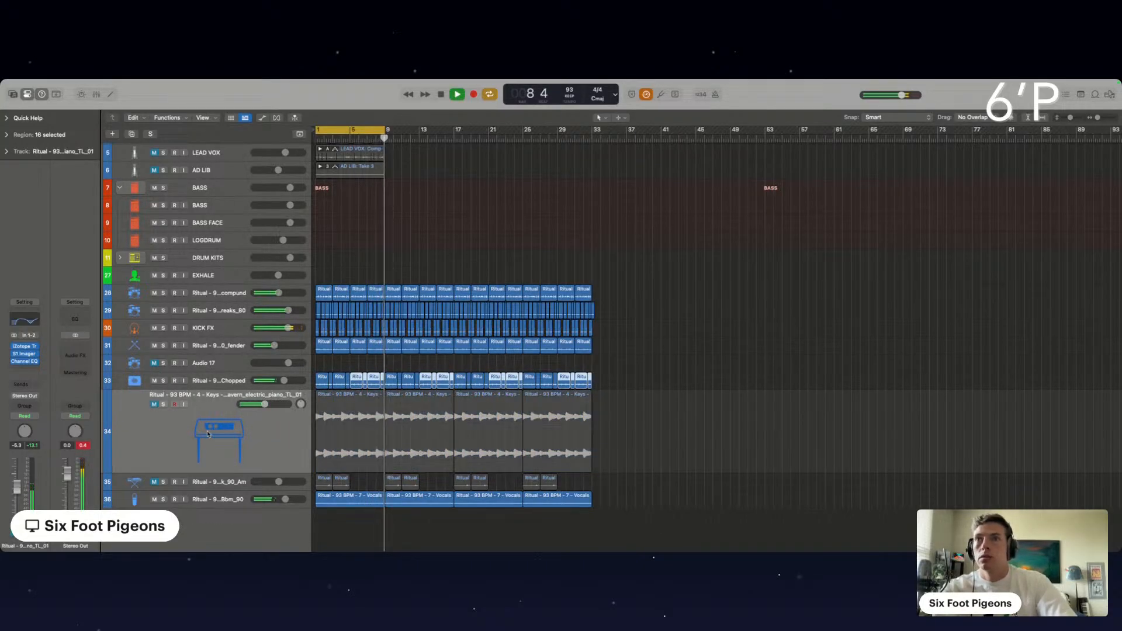
scroll(257, 441, right, 10)
scroll(257, 441, left, 10)
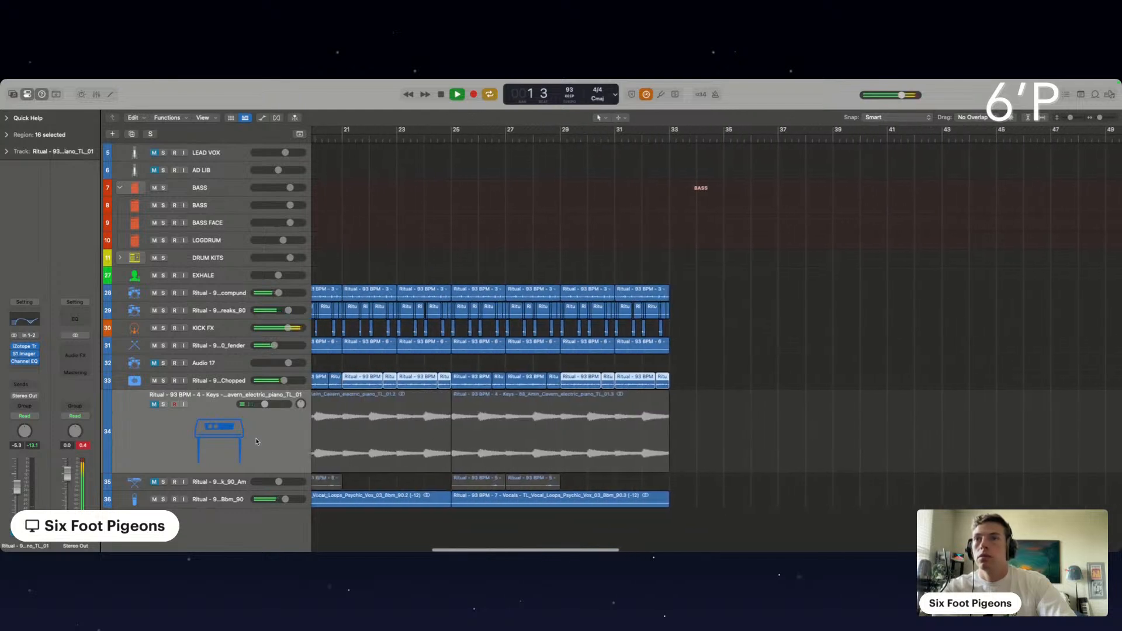
scroll(371, 386, left, 5)
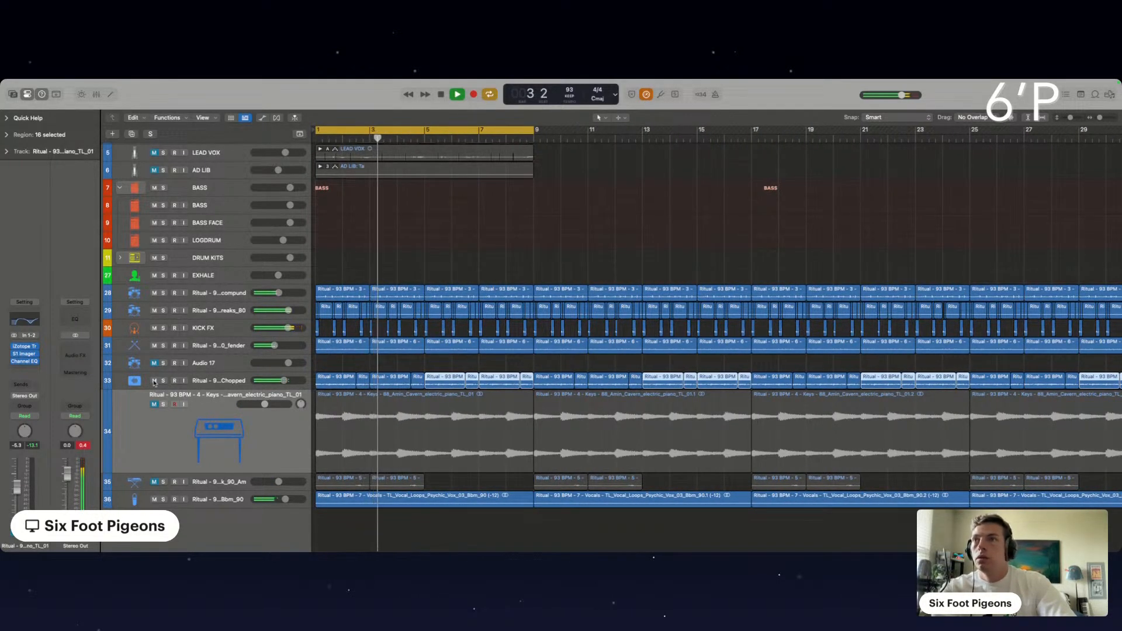
key(ctrl+m)
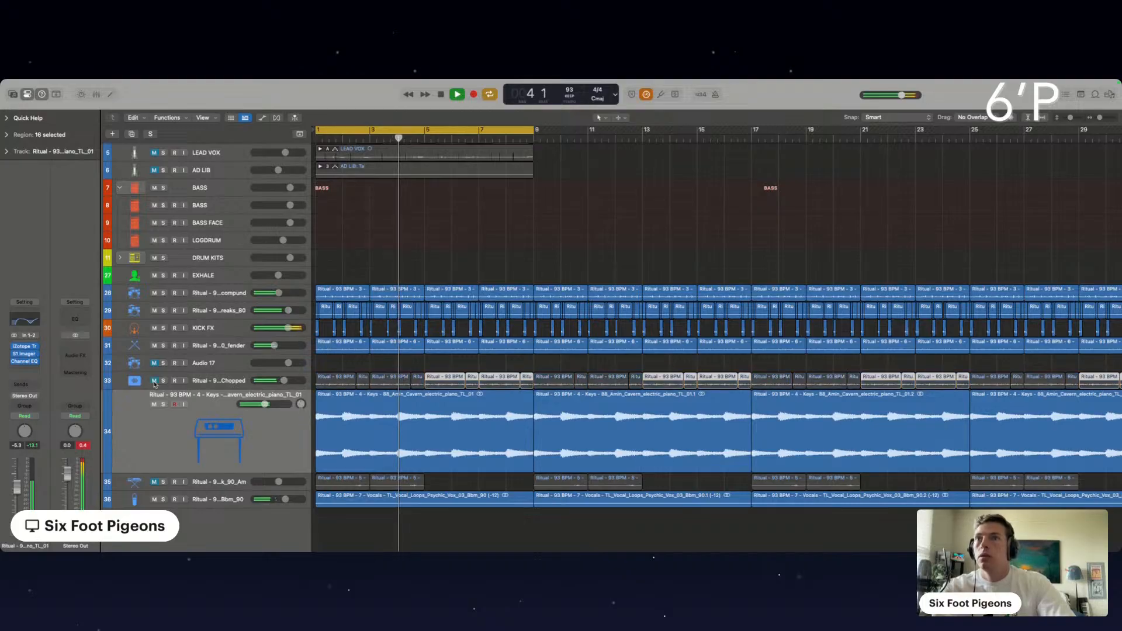
Unmute the four LEAD VOX tracks and the AD LIB track, and lower their volumes together.
scroll(170, 218, up, 5)
drag(154, 238, 154, 168)
click(214, 168)
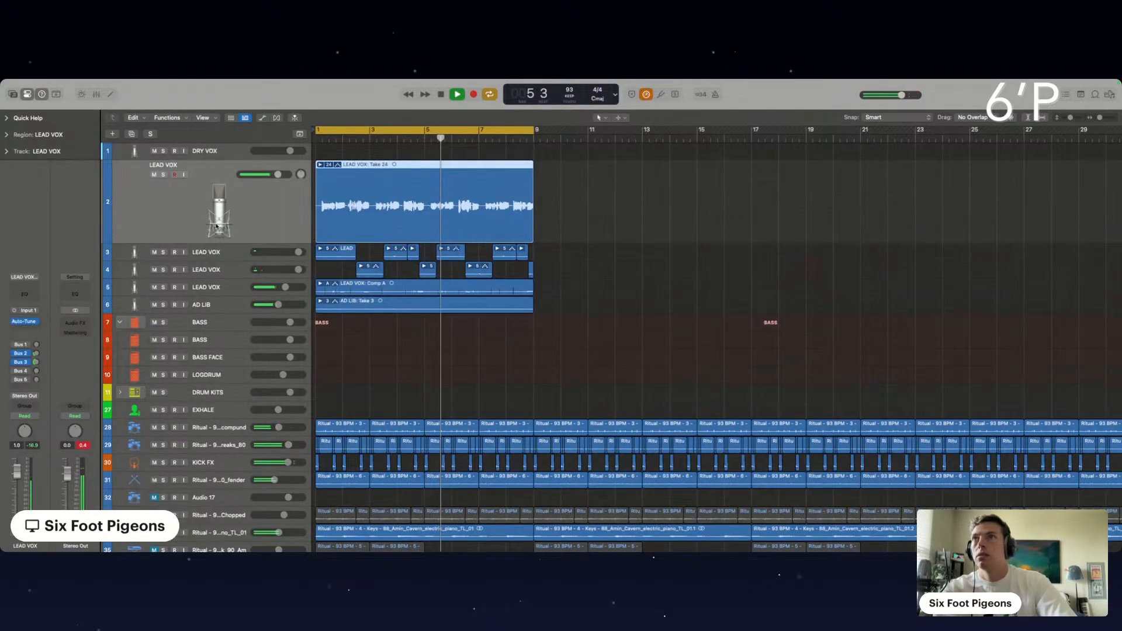
shift+click(257, 305)
drag(278, 304, 273, 306)
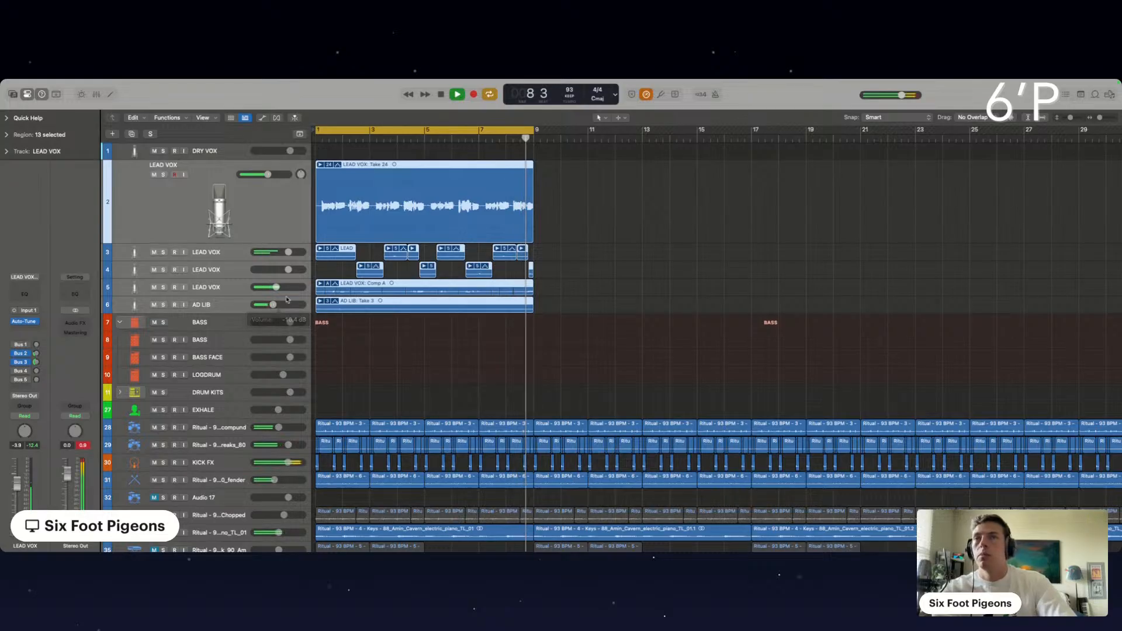
Mute the LEAD VOX and AD LIB tracks and move all their regions to start at bar 5.
scroll(163, 234, down, 3)
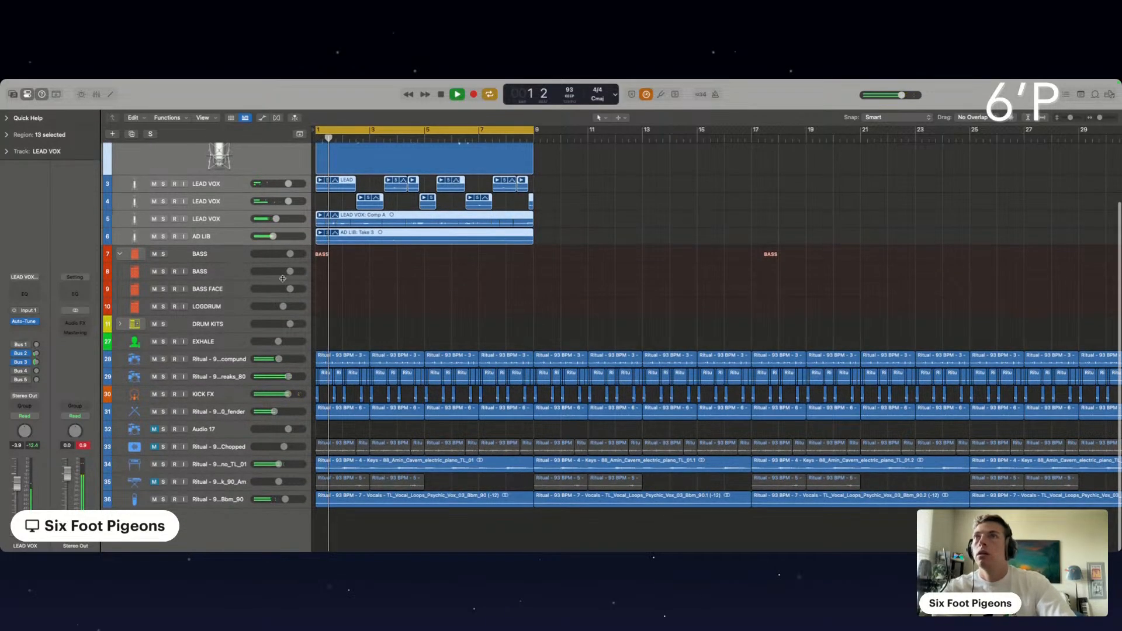
click(154, 236)
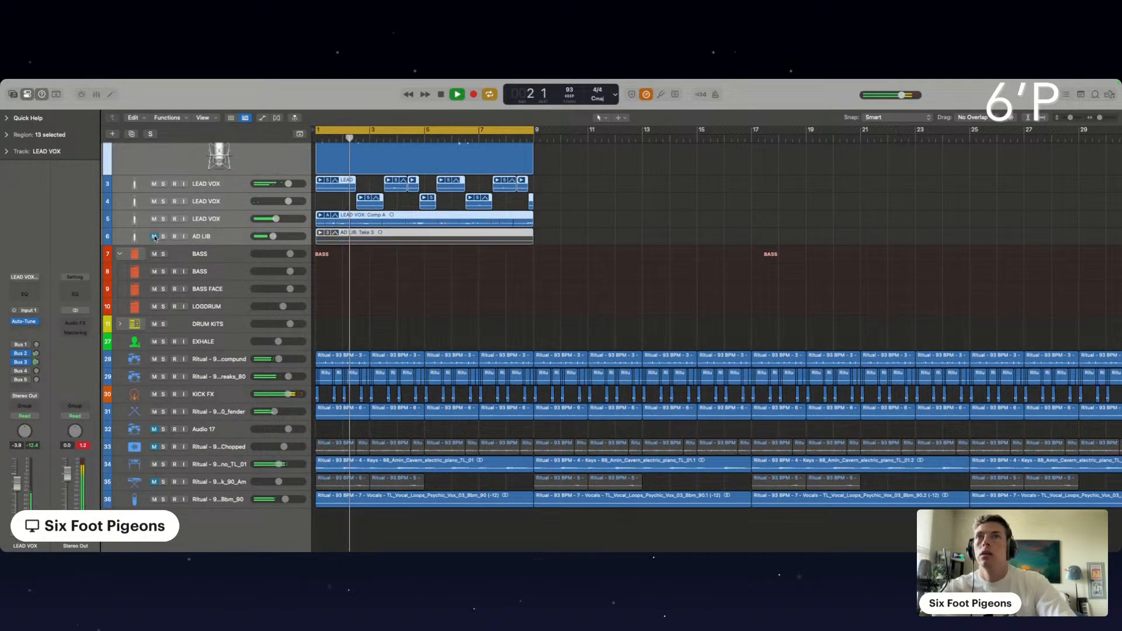
scroll(370, 243, up, 3)
drag(343, 208, 449, 208)
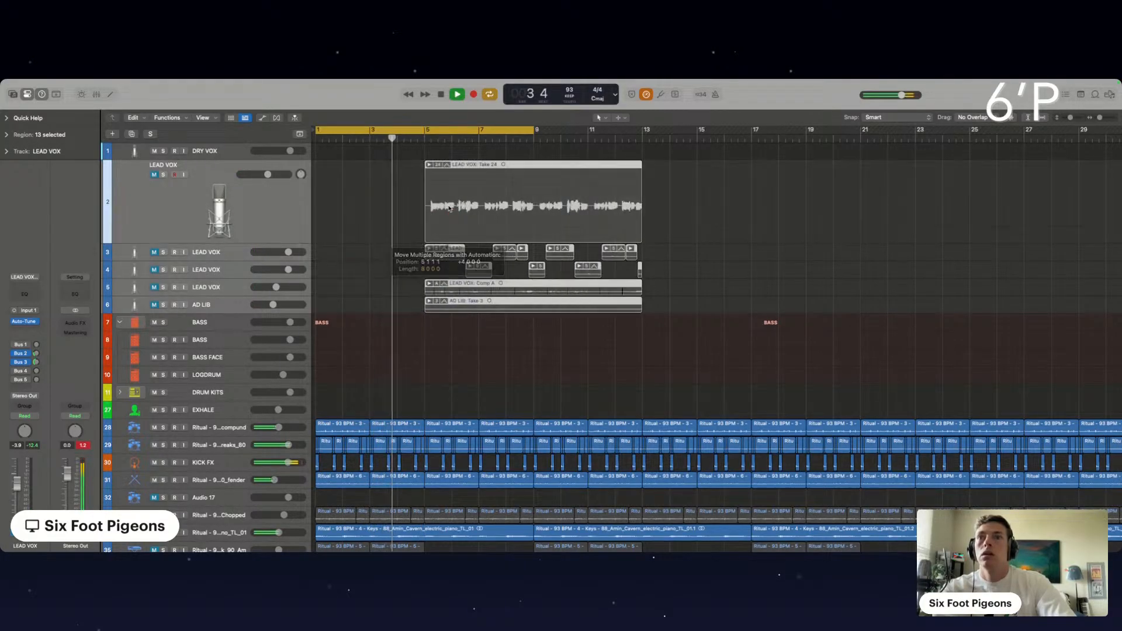
scroll(449, 207, down, 3)
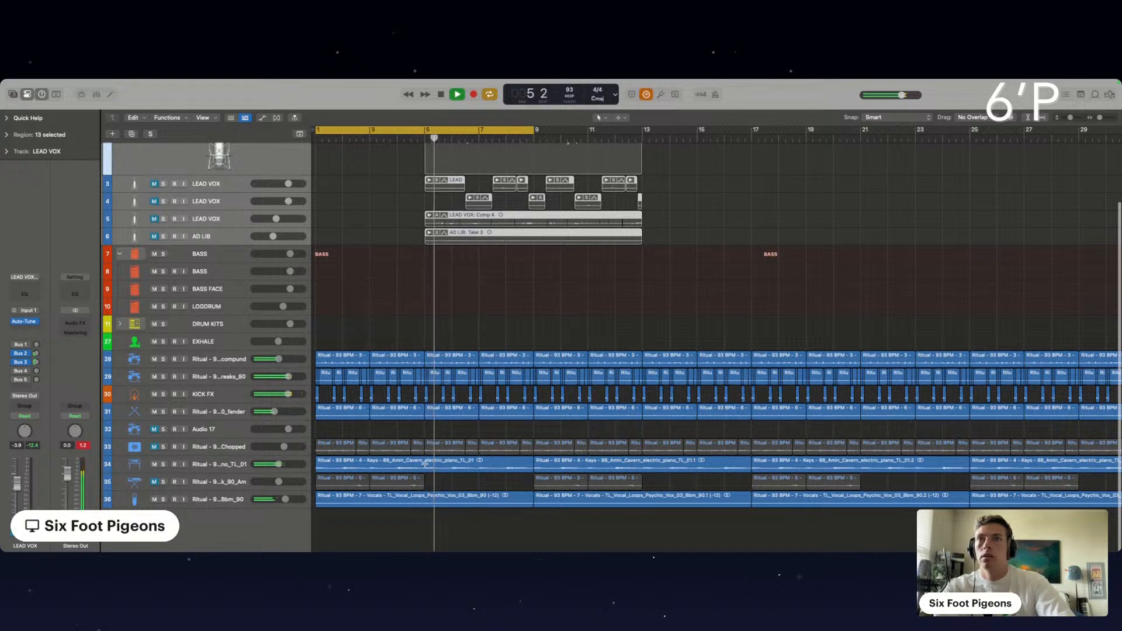
Place a copy of the eight-bar electric piano loop at bar 5 and repeat it through to bar 37.
click(425, 462)
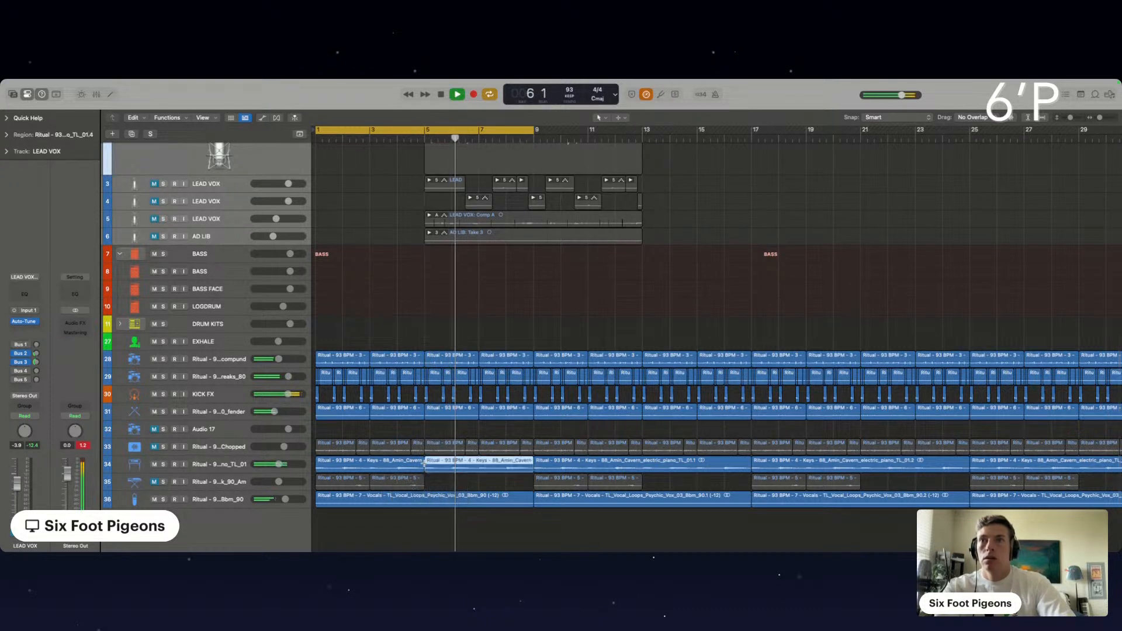
key(super+z)
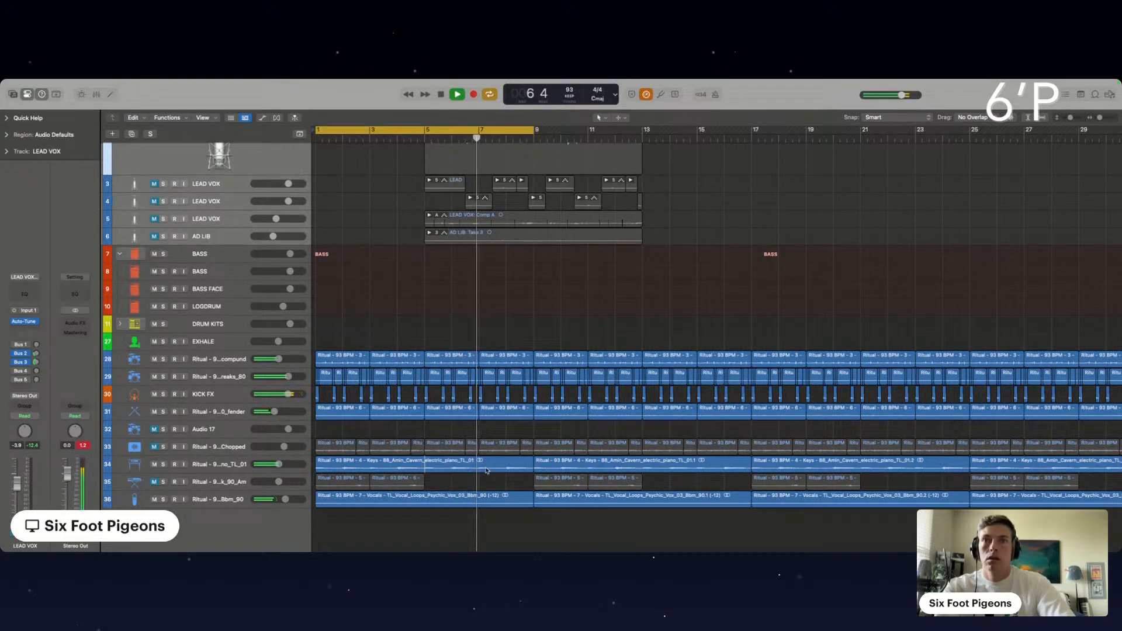
drag(426, 466, 625, 473)
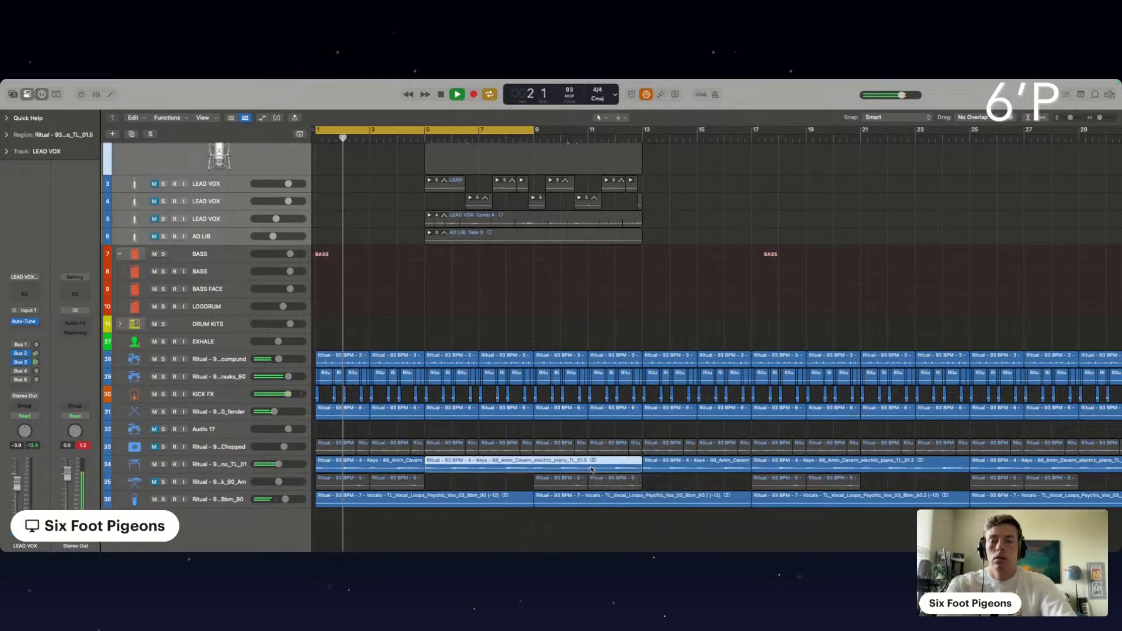
key(super+r)
key(super+r)
key(super+Left)
key(super+r)
Repeat the last four bars of the drum and kick regions so they extend to bar 37.
drag(726, 419, 668, 347)
key(super+r)
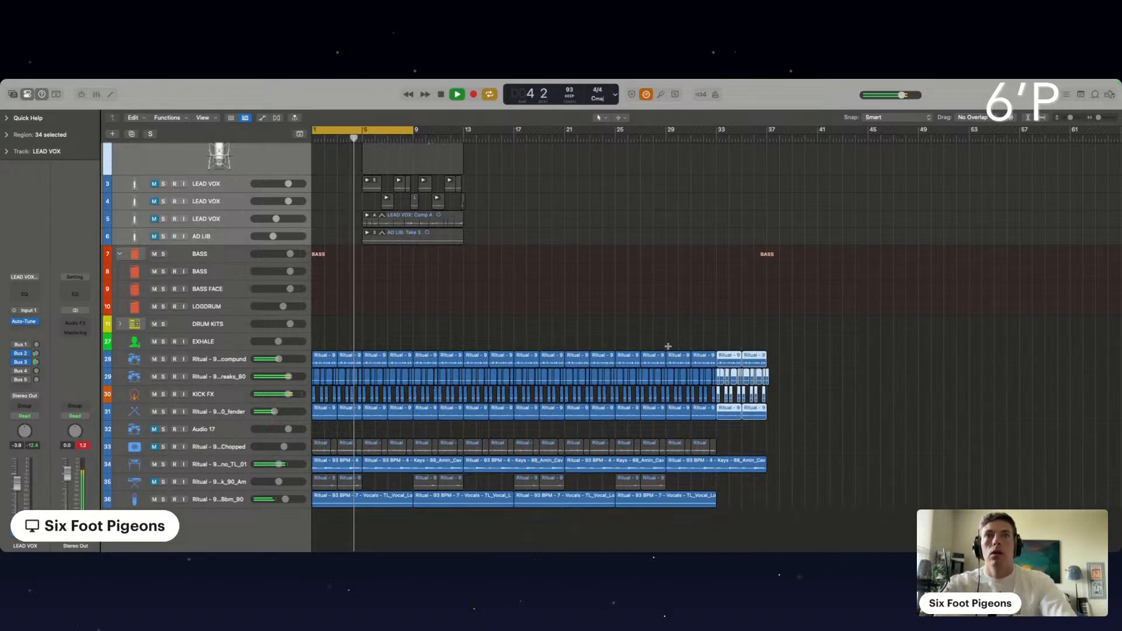
scroll(433, 500, left, 1)
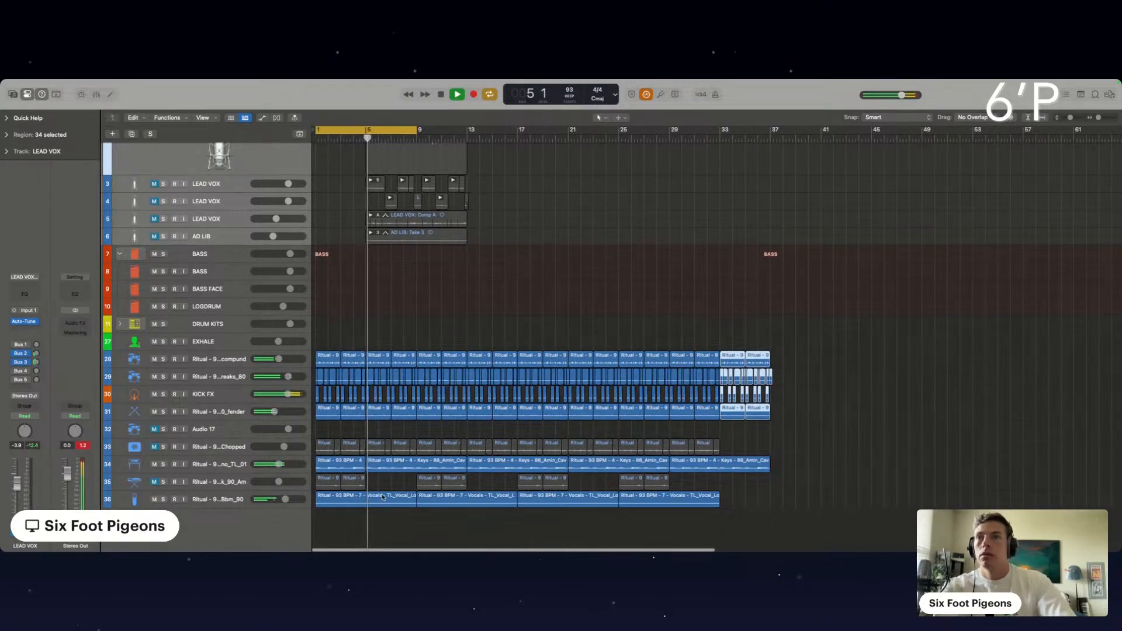
Split the first vocal loop region at bar 5 and repeat its first four bars through to bar 37.
double_click(365, 500)
click(347, 499)
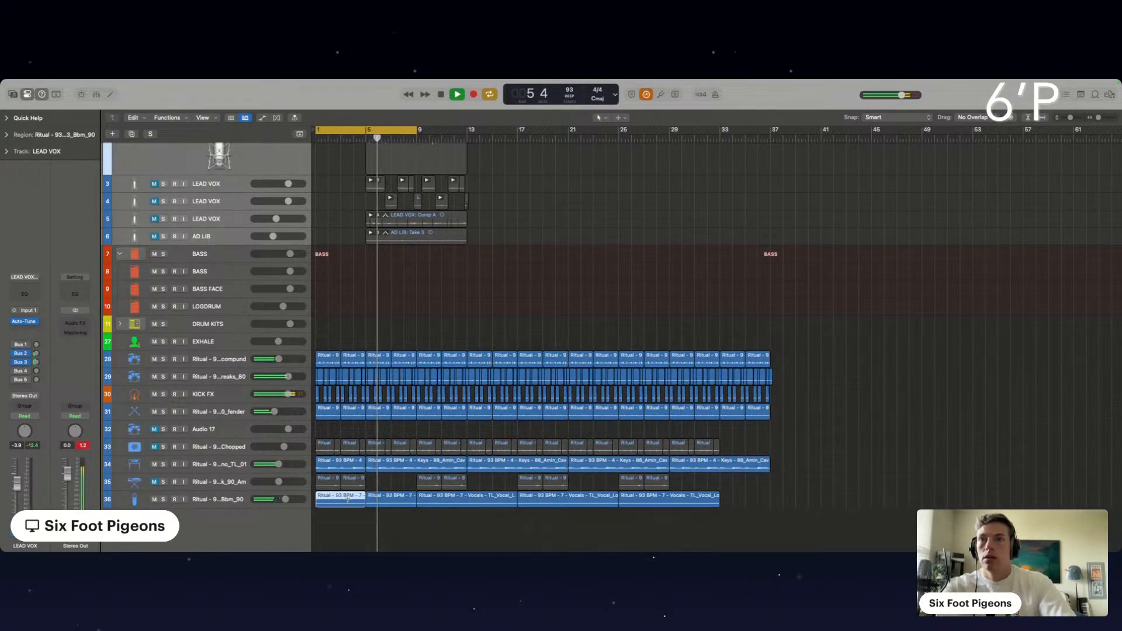
key(super+r)
key(super+r)
key(super+r)
key(super+r)
key(super+r)
key(super+r)
key(super+r)
key(super+r)
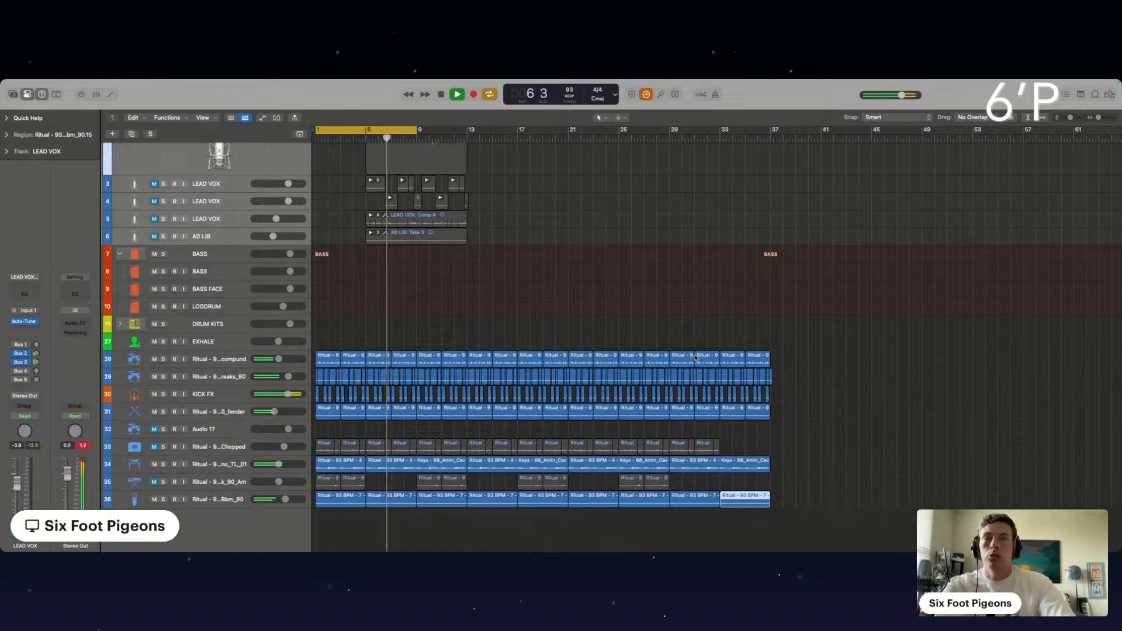
click(604, 302)
Check the key and scale set in the Auto-Tune plug-in on the first LEAD VOX track.
scroll(443, 366, up, 4)
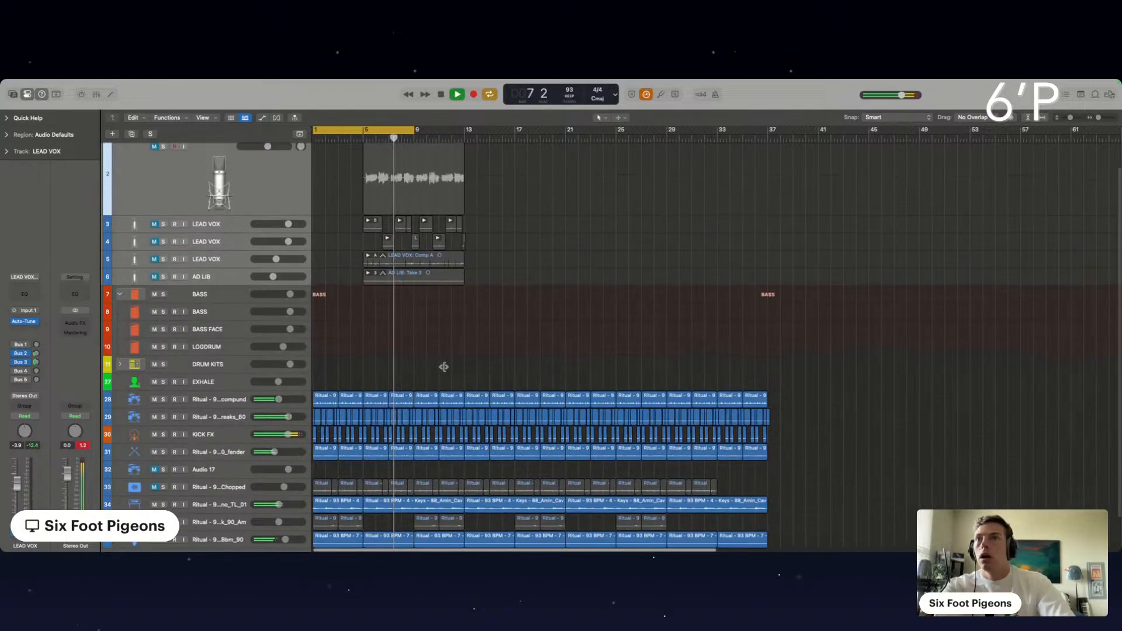
click(264, 214)
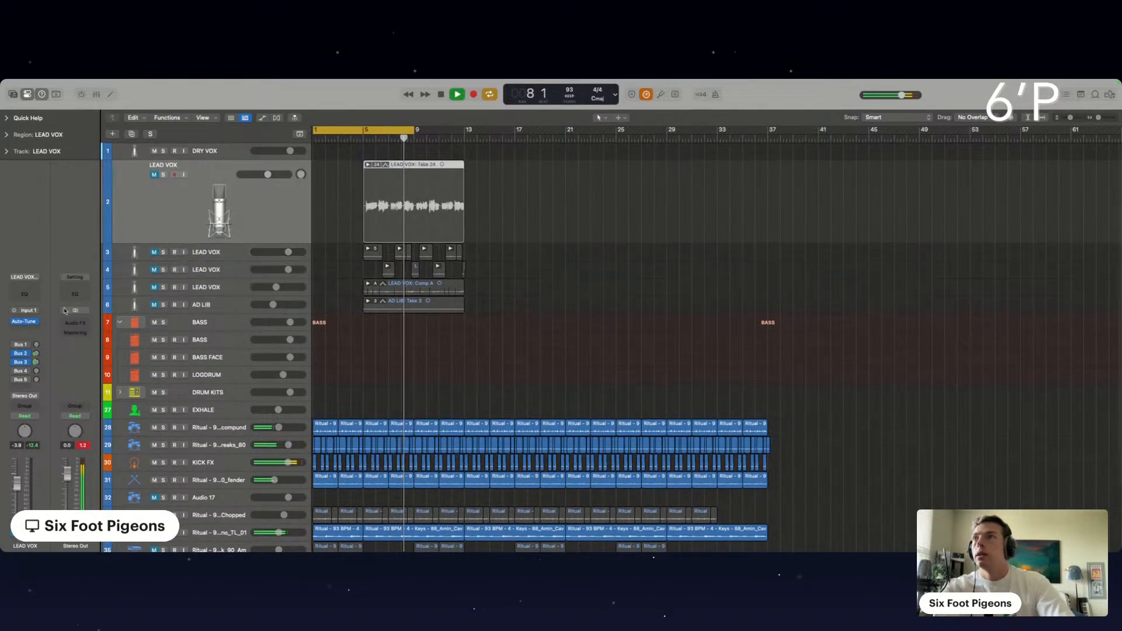
click(25, 321)
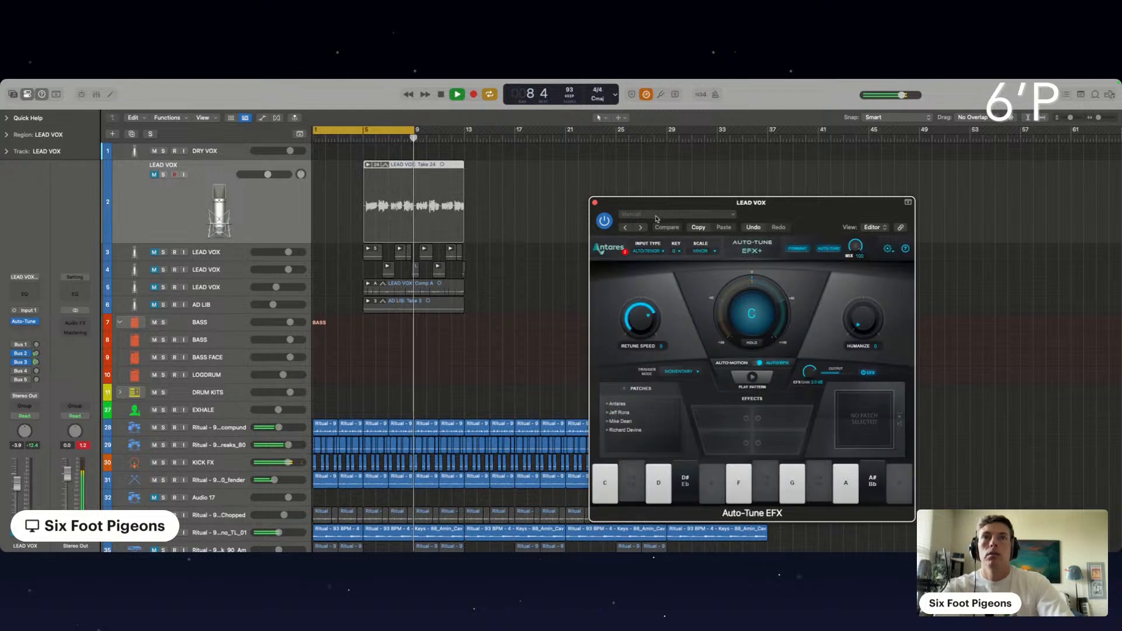
click(595, 203)
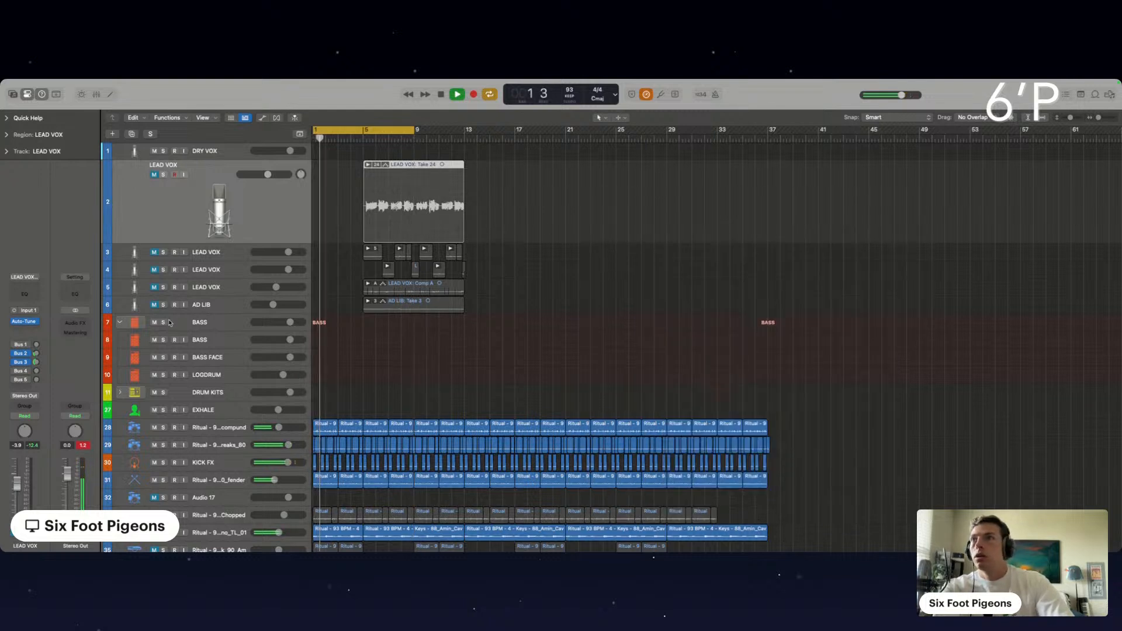
Add a Transposer MIDI effect to the BASS instrument track with root G and the Natural Minor scale.
click(212, 337)
mouse_move(37, 308)
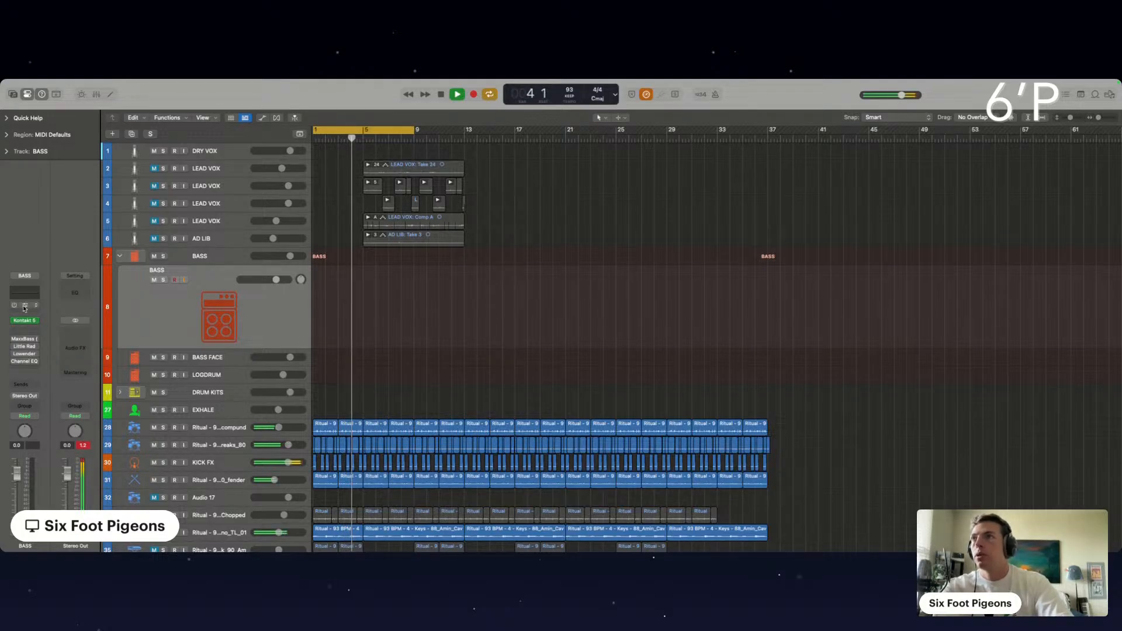
click(25, 306)
click(377, 278)
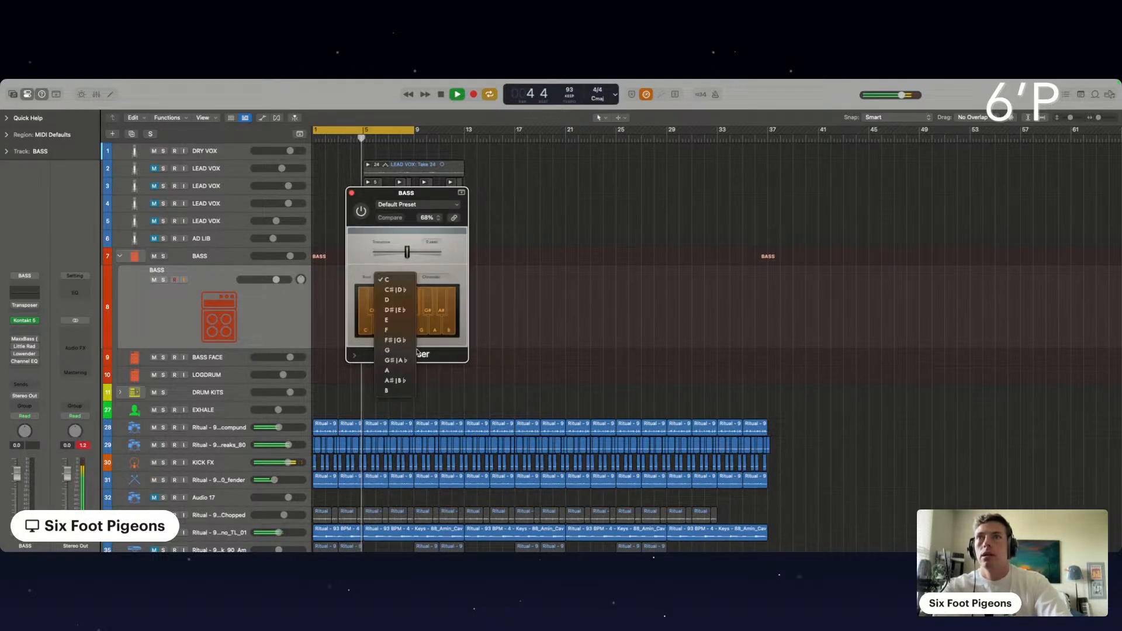
click(392, 345)
click(435, 275)
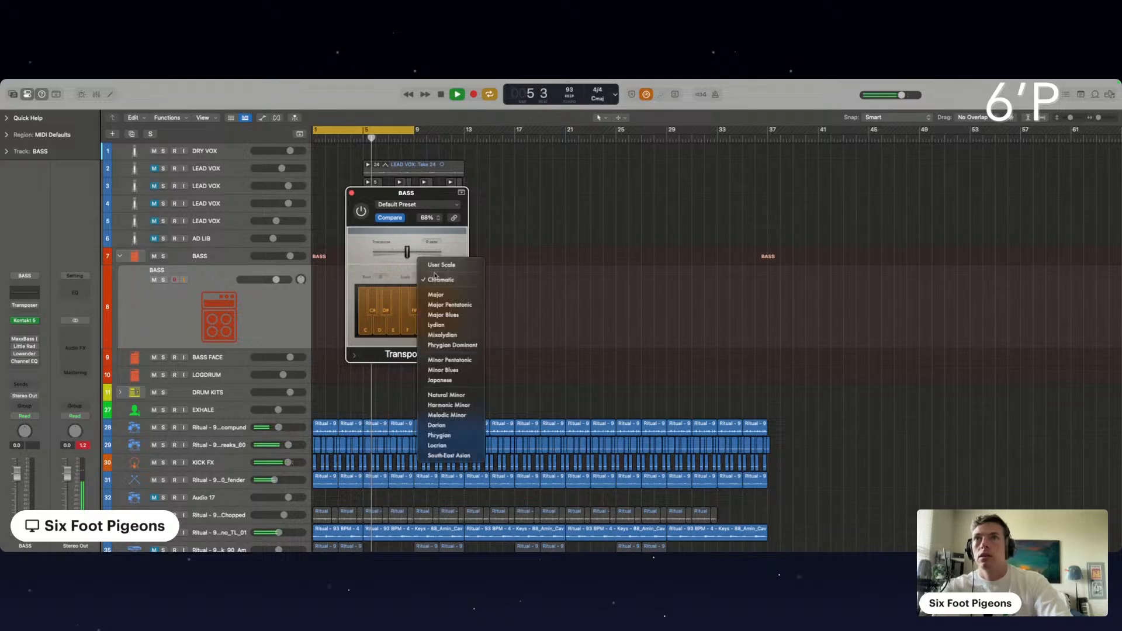
click(440, 394)
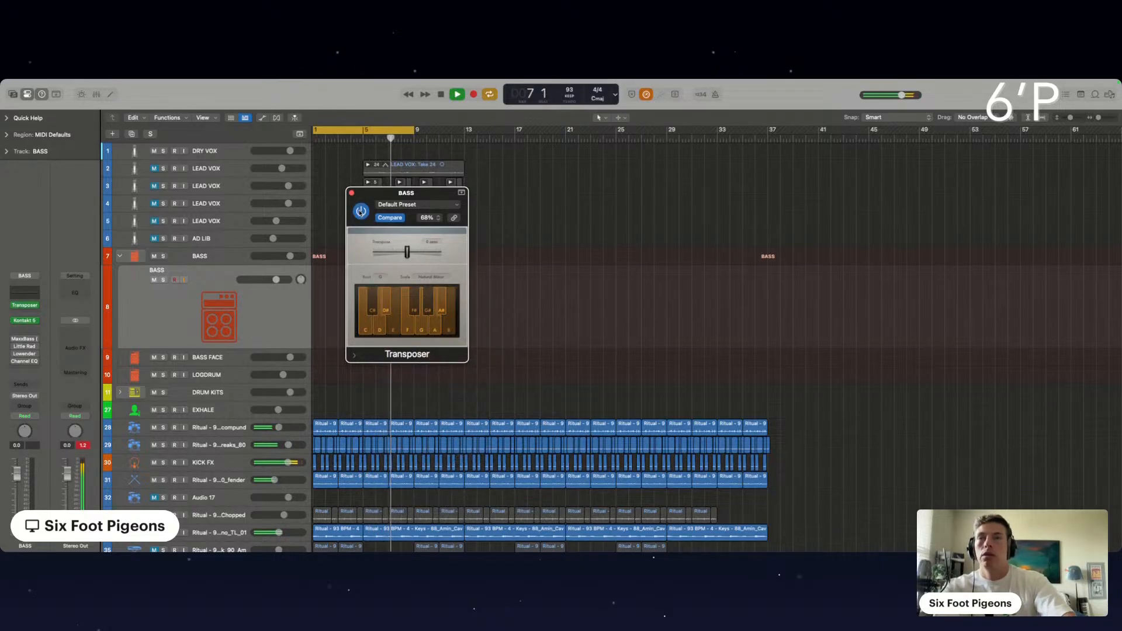
Show Musical Typing for the BASS track and lower the track's volume to -2.5 dB.
key(super+k)
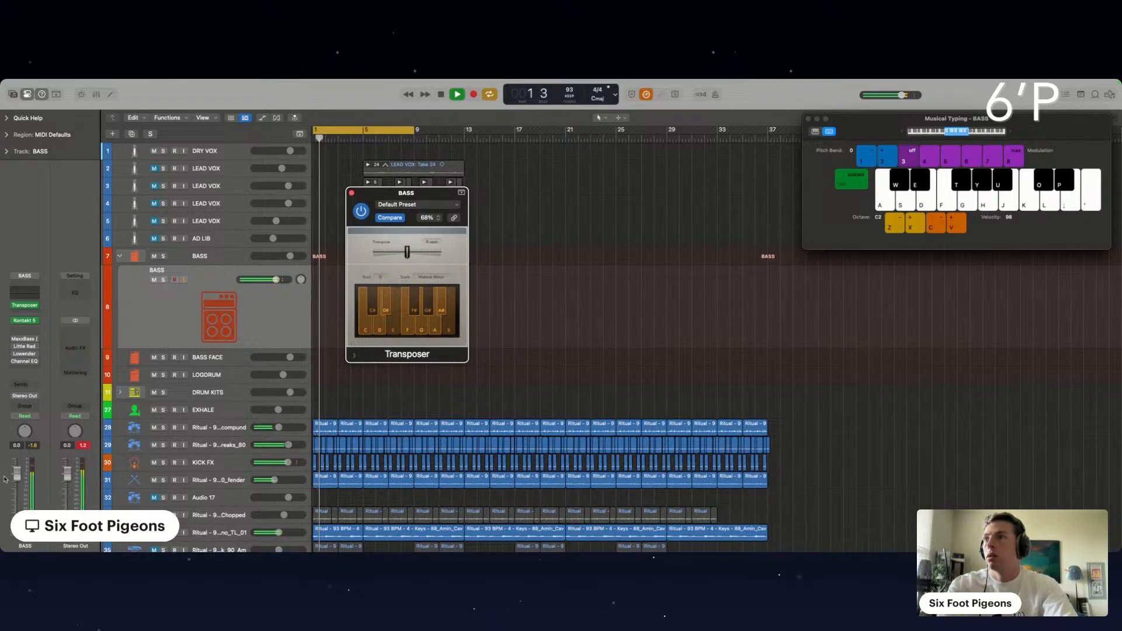
drag(16, 472, 18, 483)
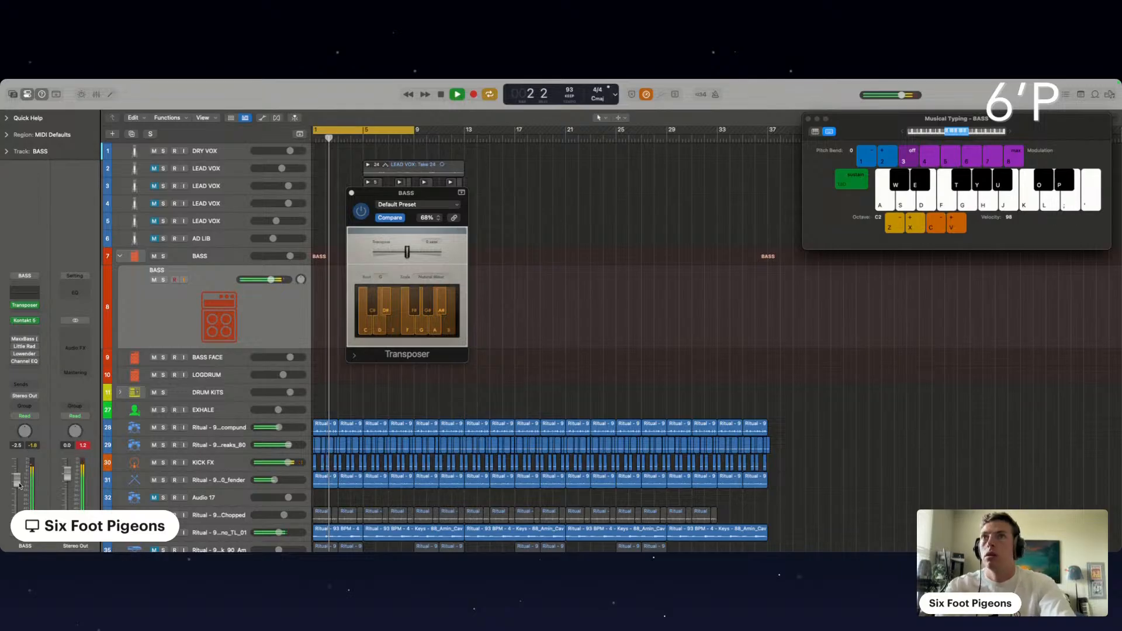
Try out bass line ideas with Musical Typing over the looping beat.
key(f)
key(s)
key(g)
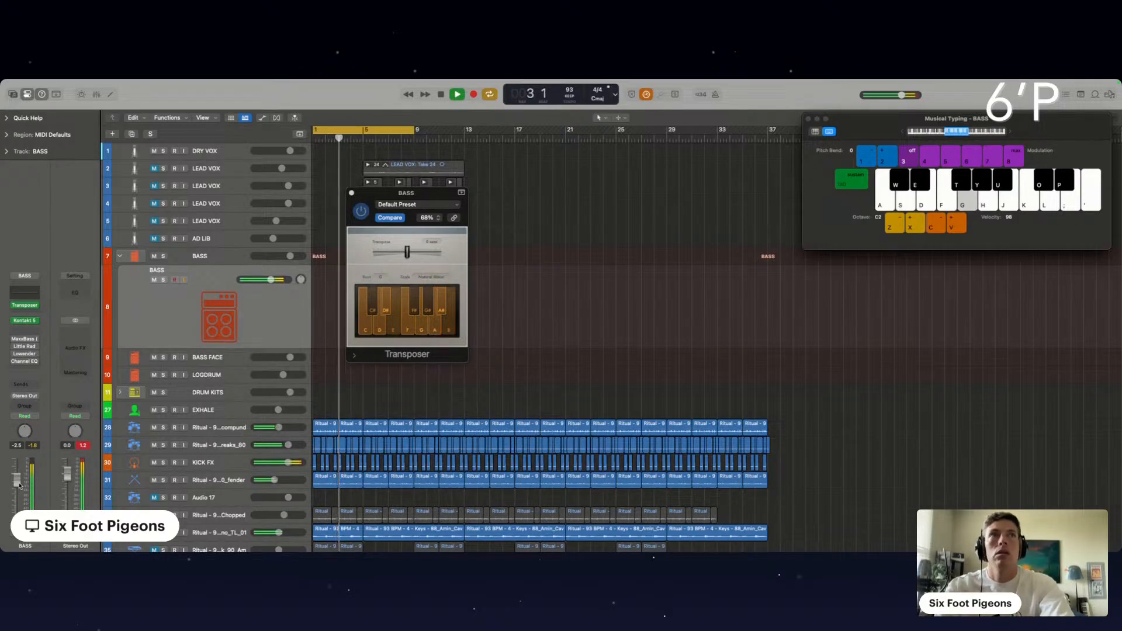
key(g)
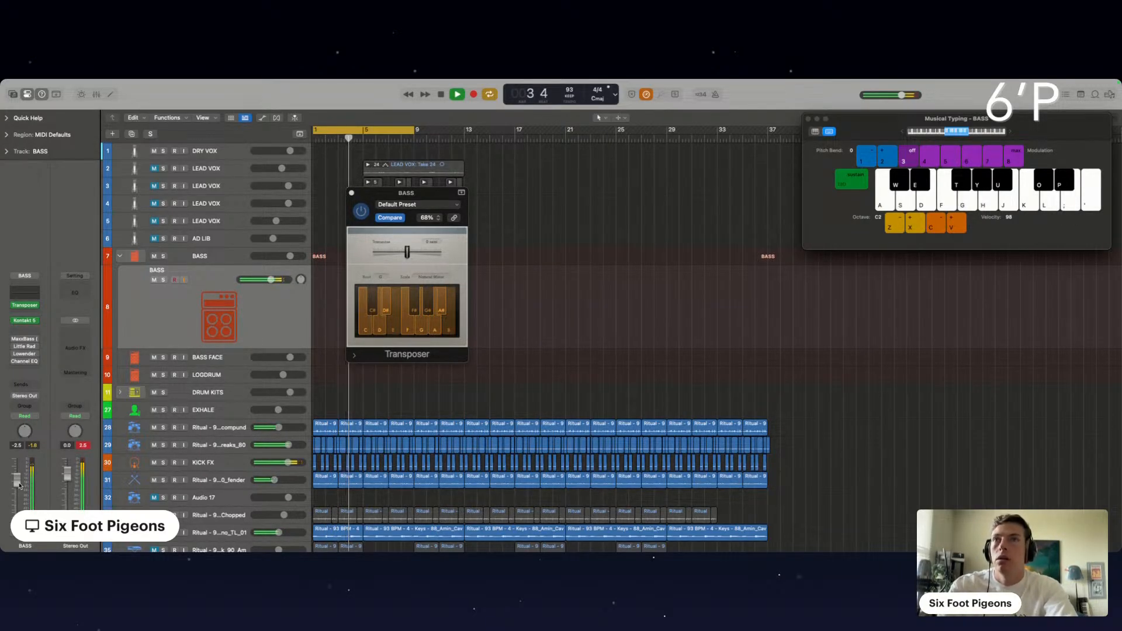
key(h)
key(u)
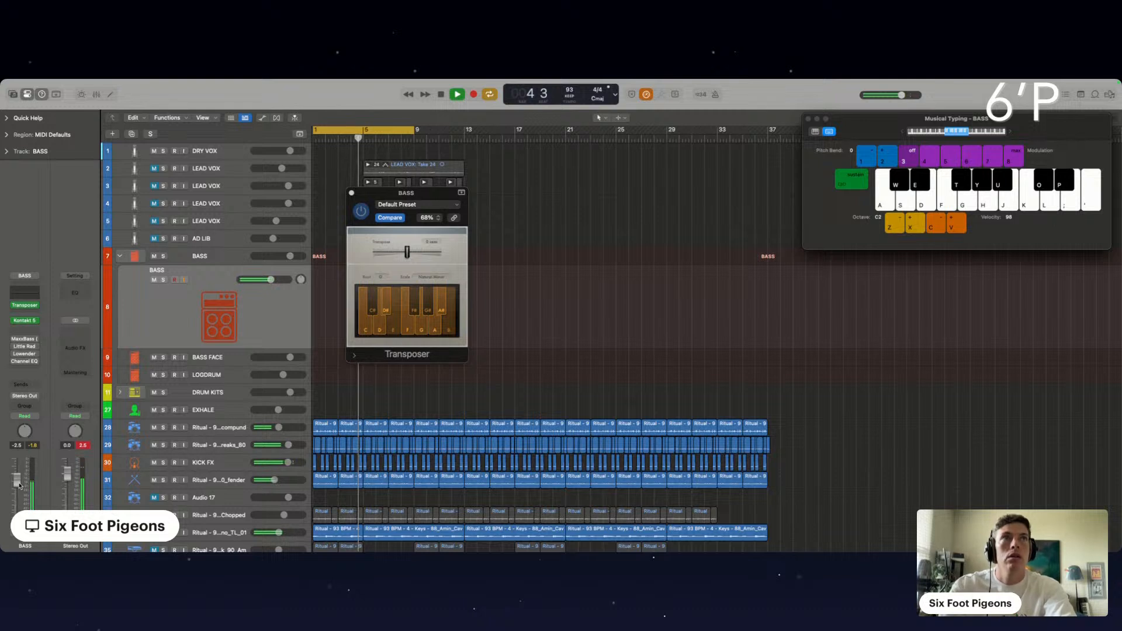
key(k)
key(f)
key(g)
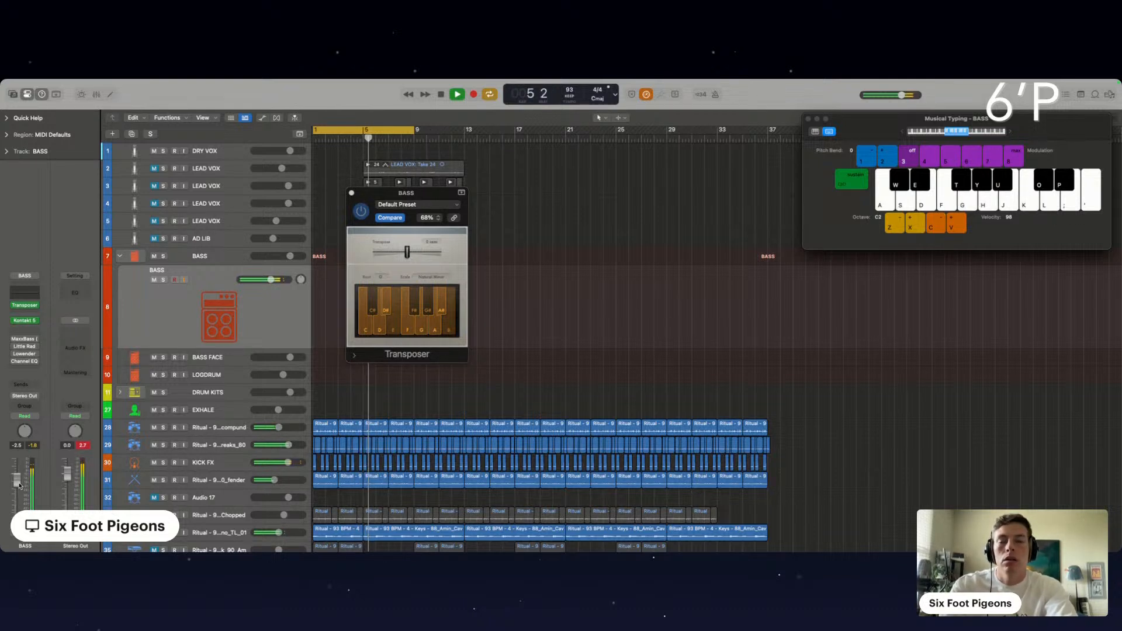
key(d)
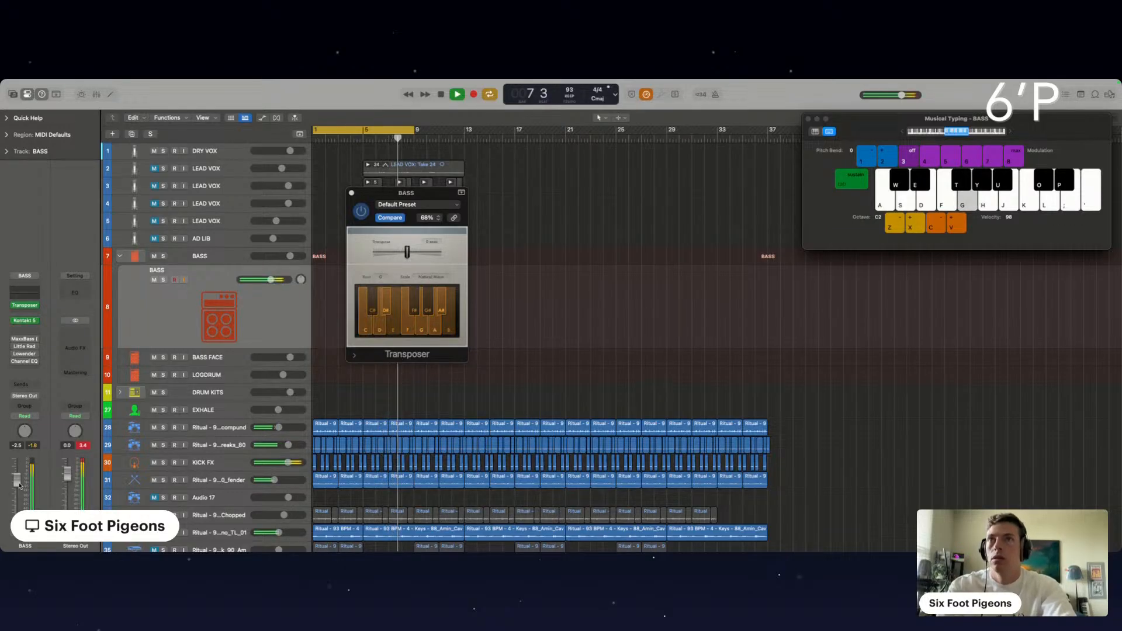
key(f)
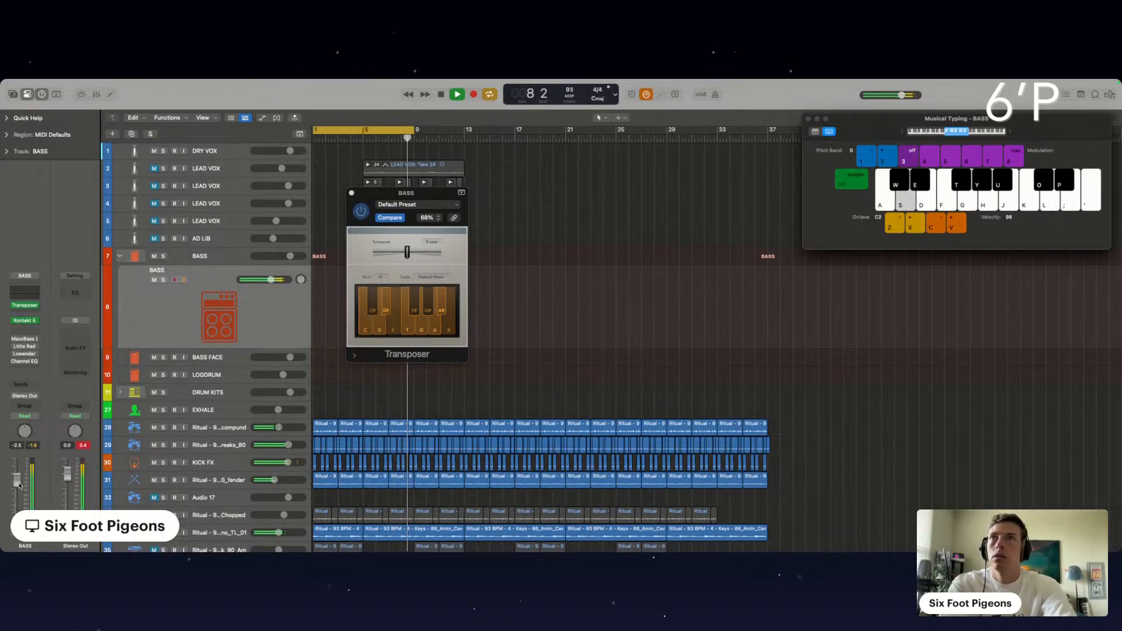
key(g)
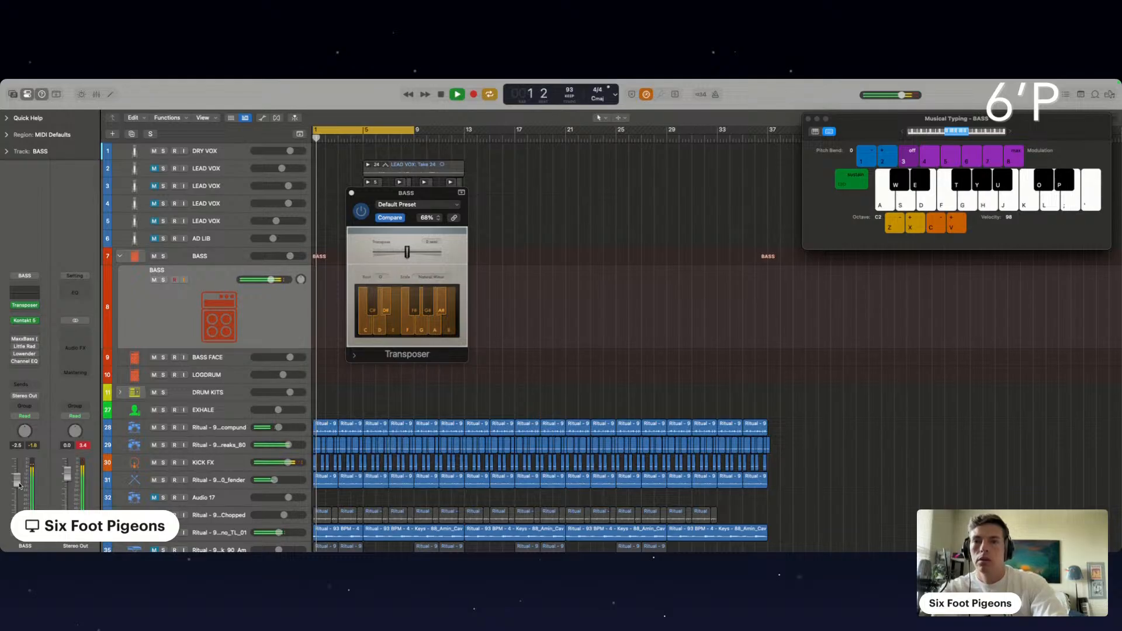
key(g)
key(g)
key(s)
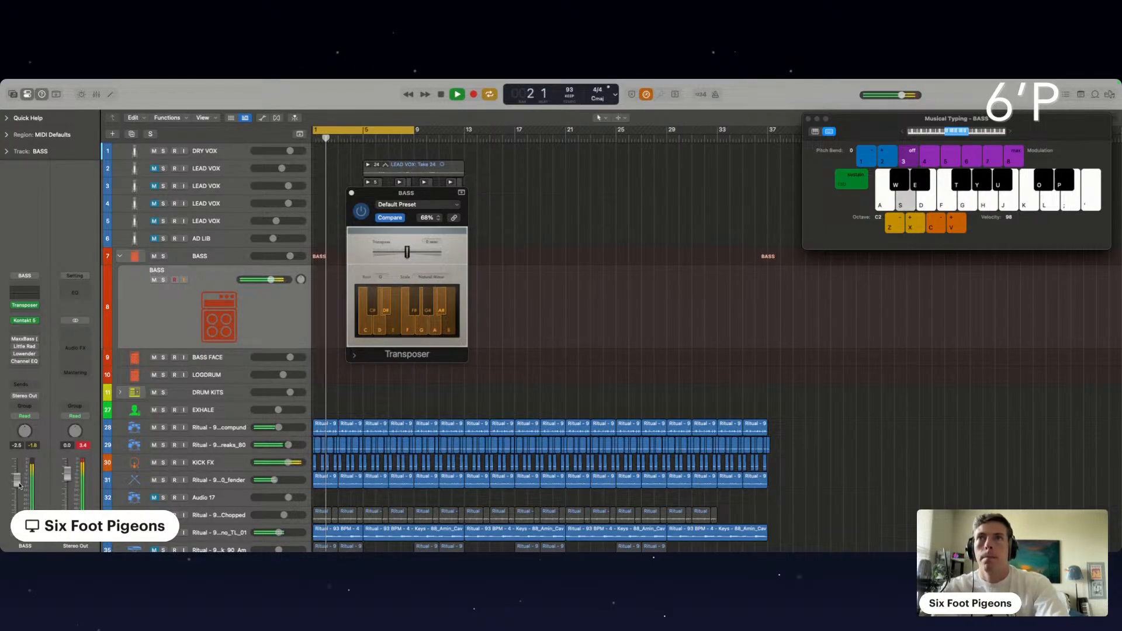
key(s)
key(a)
key(g)
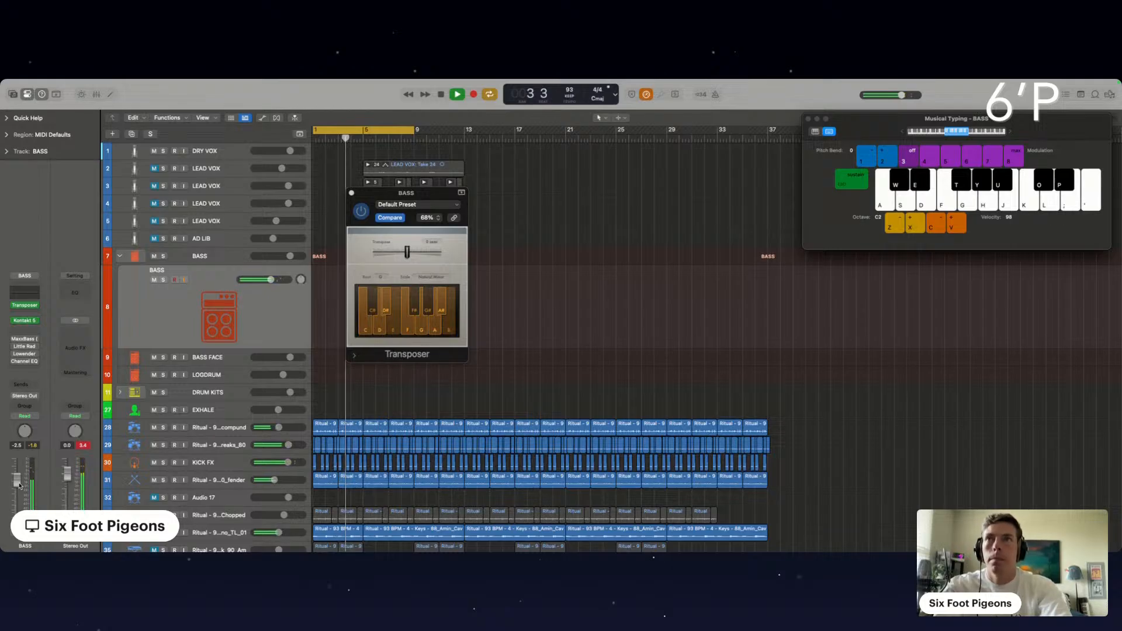
key(space)
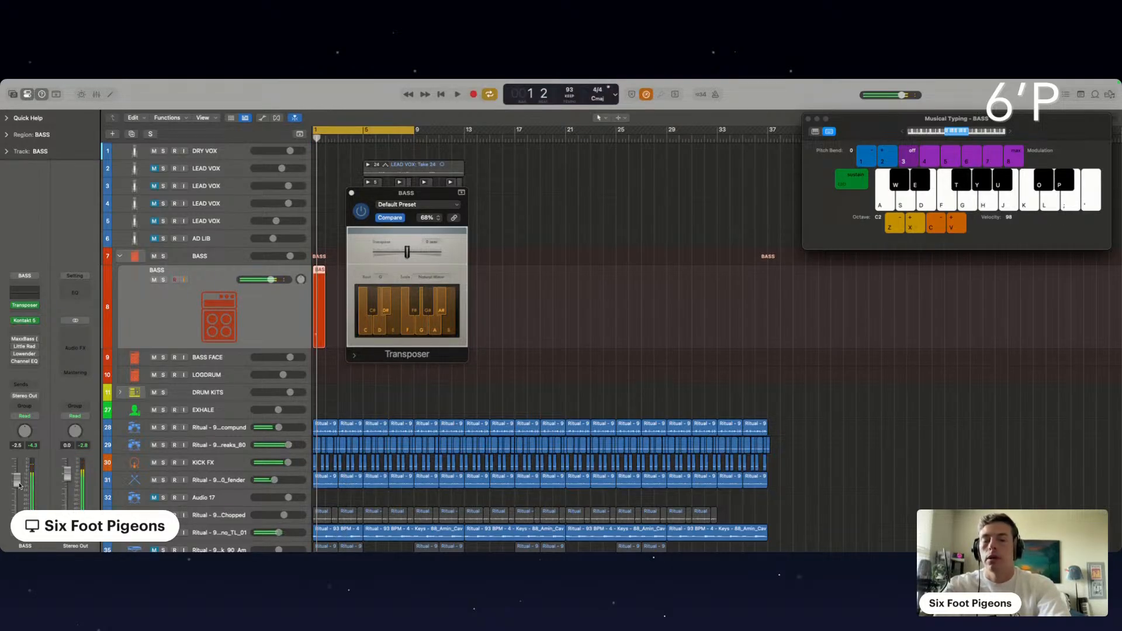
key(r)
key(g)
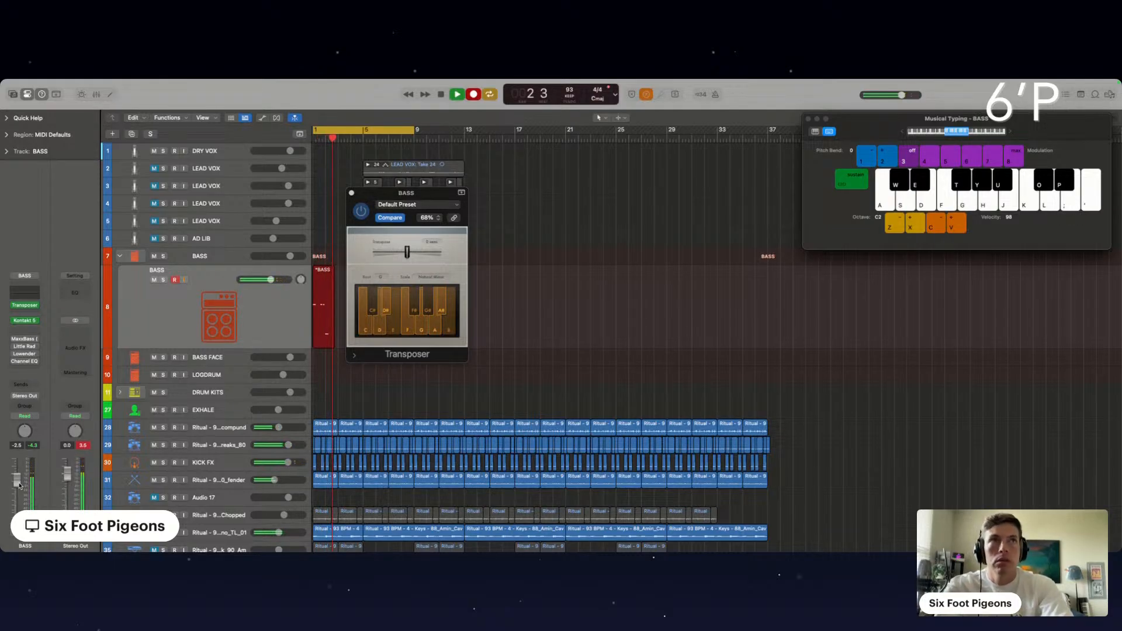
key(a)
key(g)
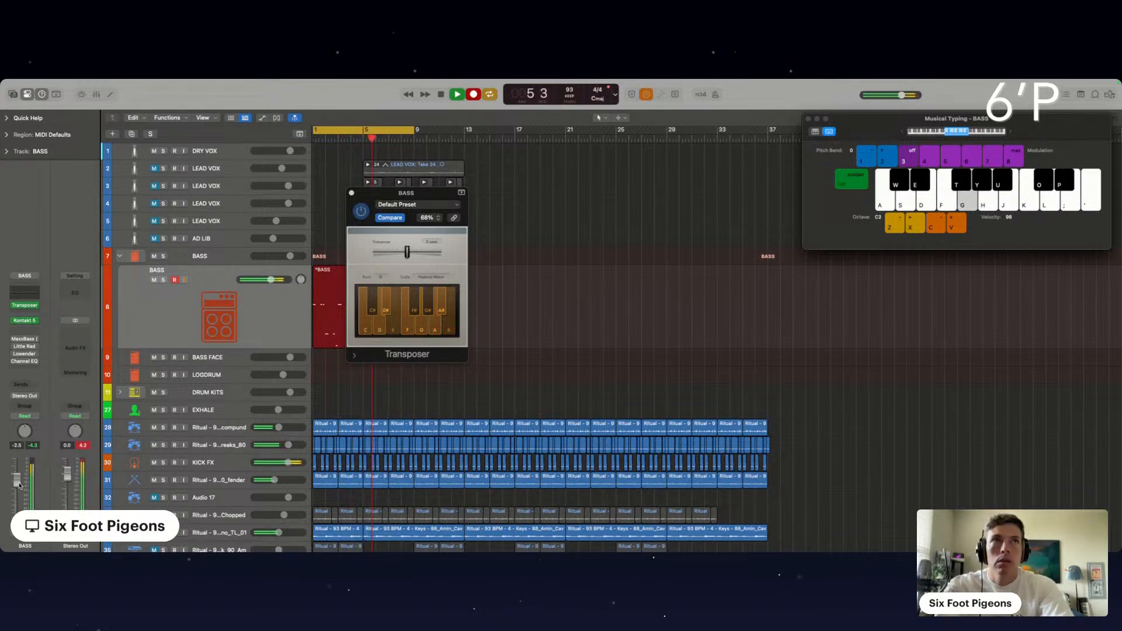
key(space)
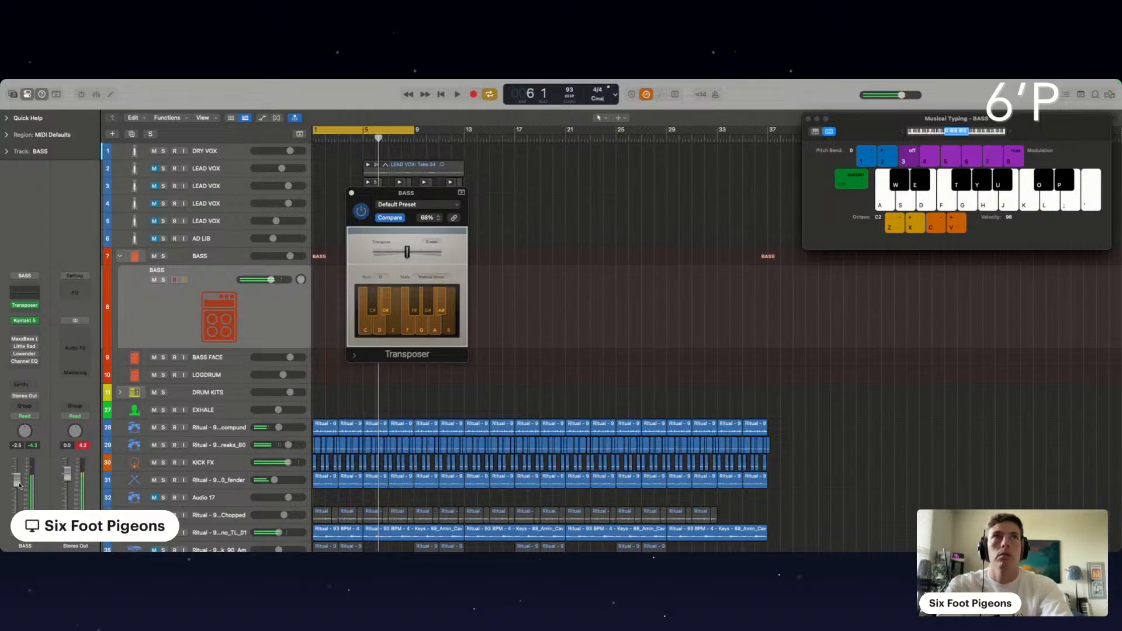
Record a four-bar bass line on the BASS track from bar 1 to bar 5 and play it back.
key(r)
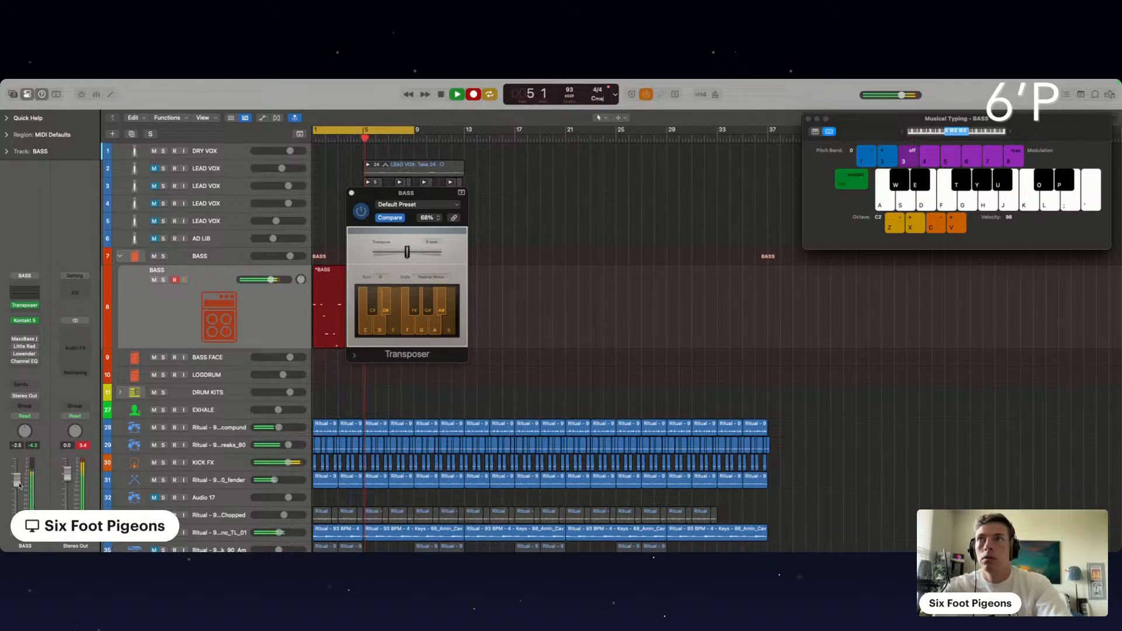
key(space)
key(space)
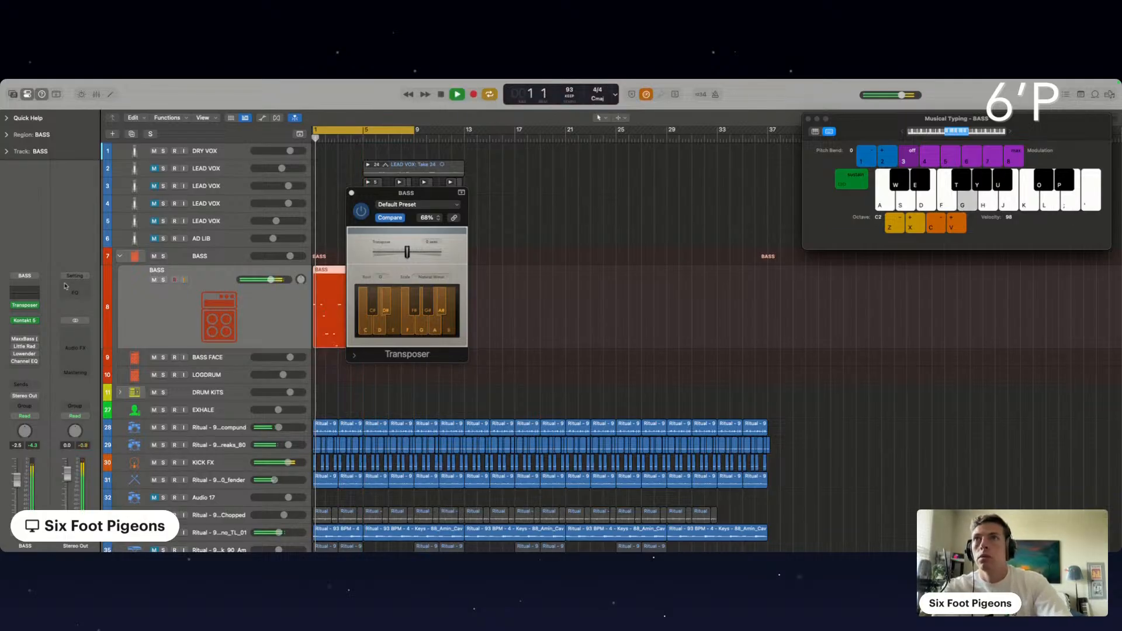
Close the Transposer, open the bass region in the Piano Roll, and set all its notes to velocity 127.
click(351, 193)
key(e)
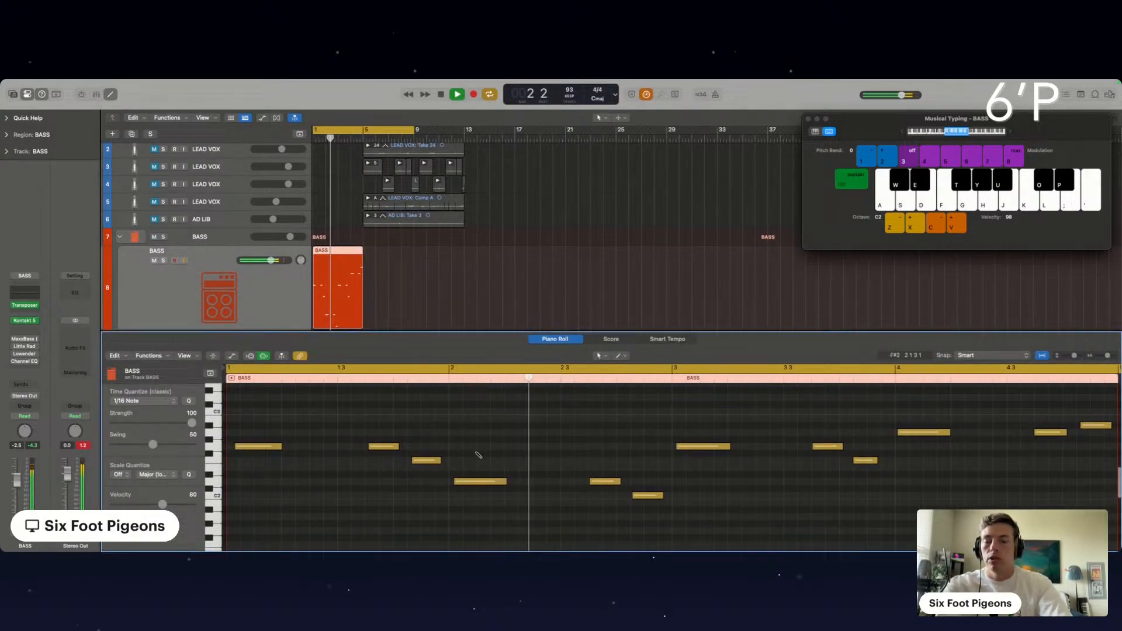
drag(254, 447, 244, 451)
key(super+a)
drag(164, 508, 195, 506)
click(326, 511)
key(space)
key(space)
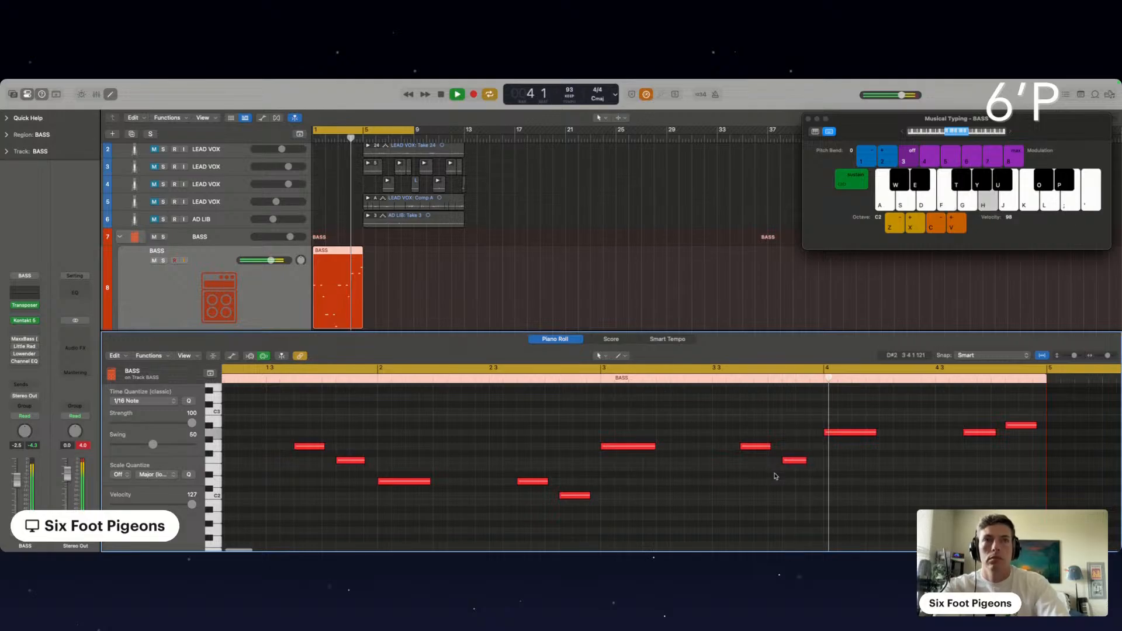
Raise the last two notes of the bass line to A#2 and C3, and slightly shorten the note starting at bar 4.
click(792, 460)
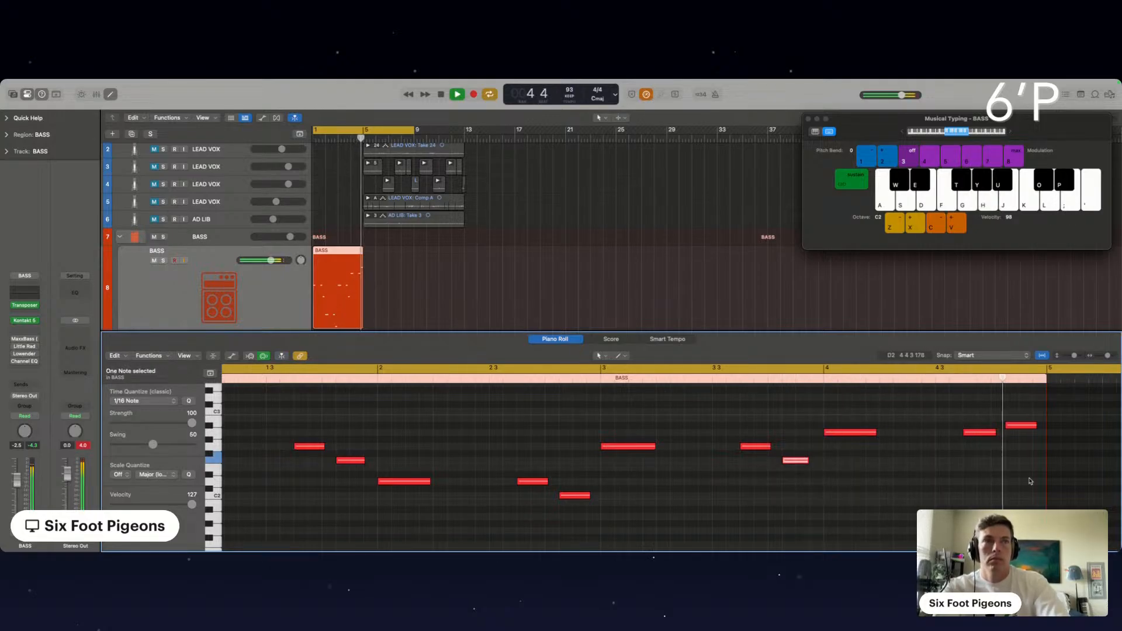
drag(995, 432, 1015, 415)
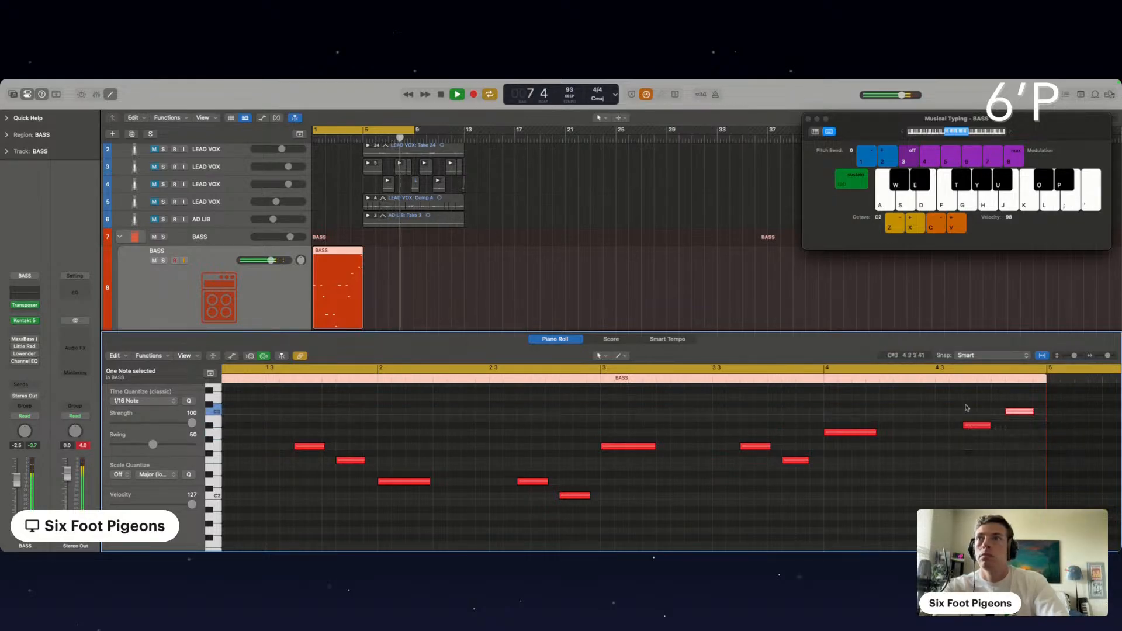
click(24, 306)
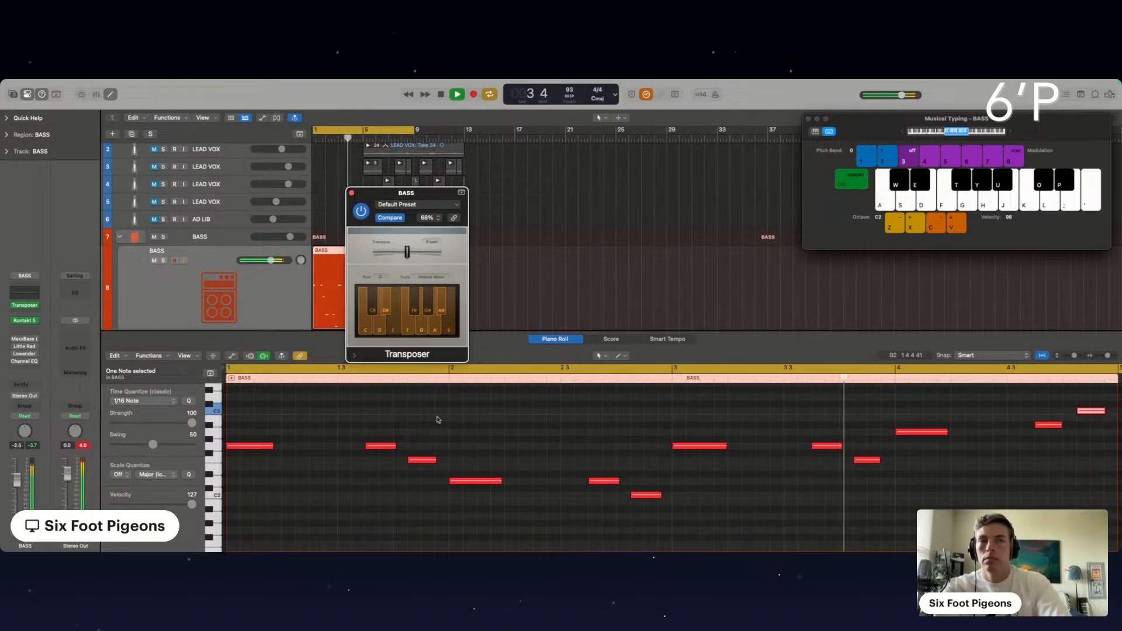
scroll(934, 484, right, 2)
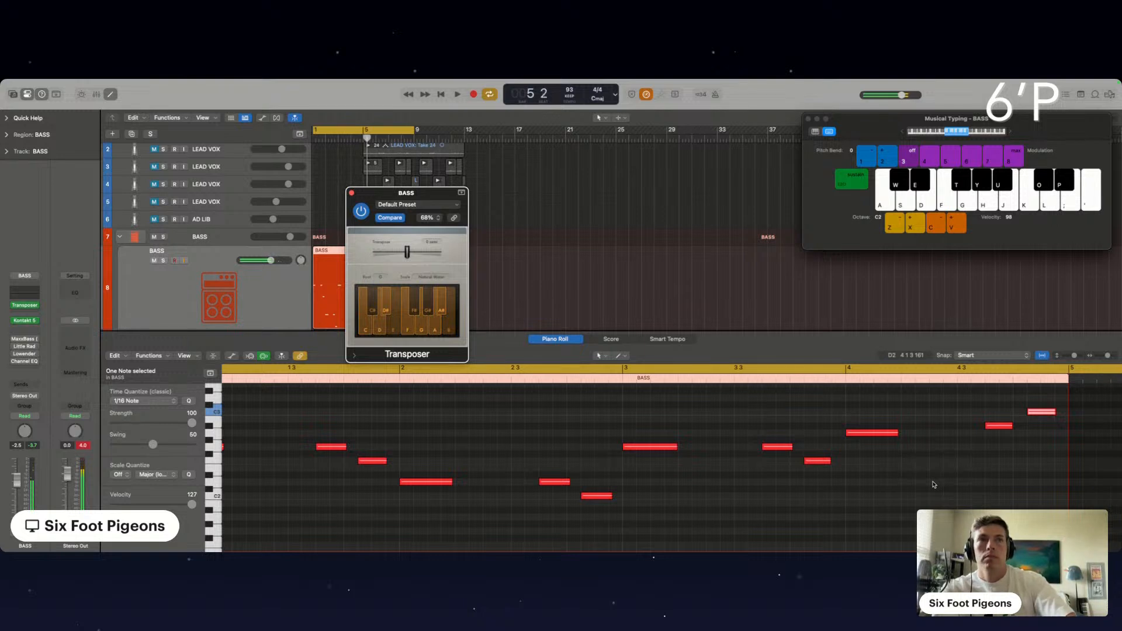
drag(897, 435, 896, 434)
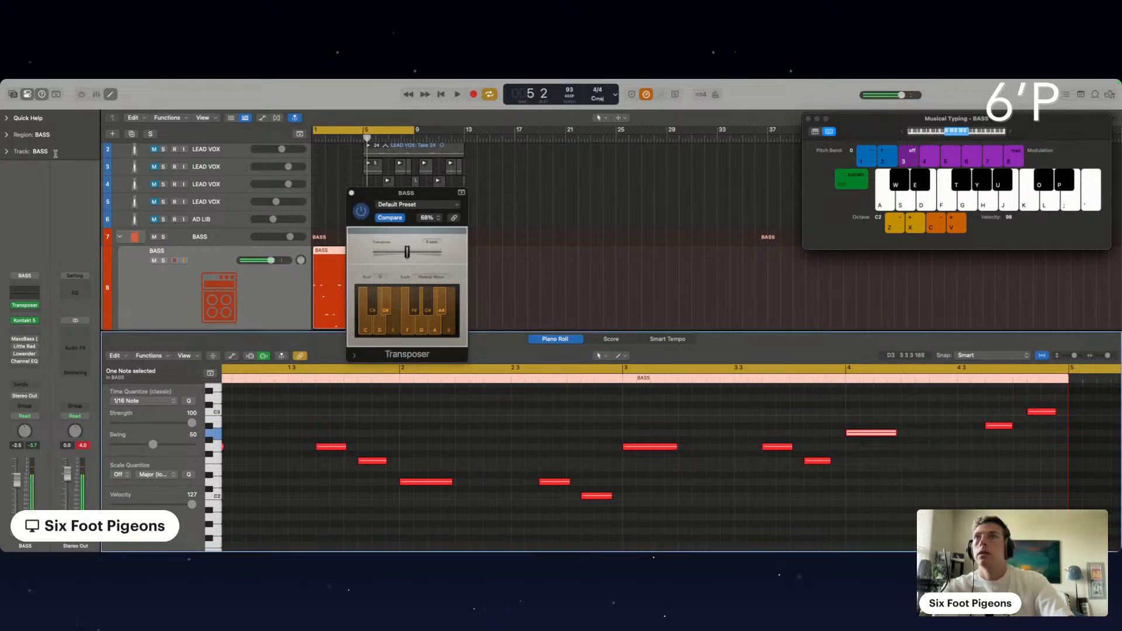
click(351, 193)
Loop the BASS region out to bar 9, play it back, and check the track's Transposer settings.
scroll(370, 227, down, 2)
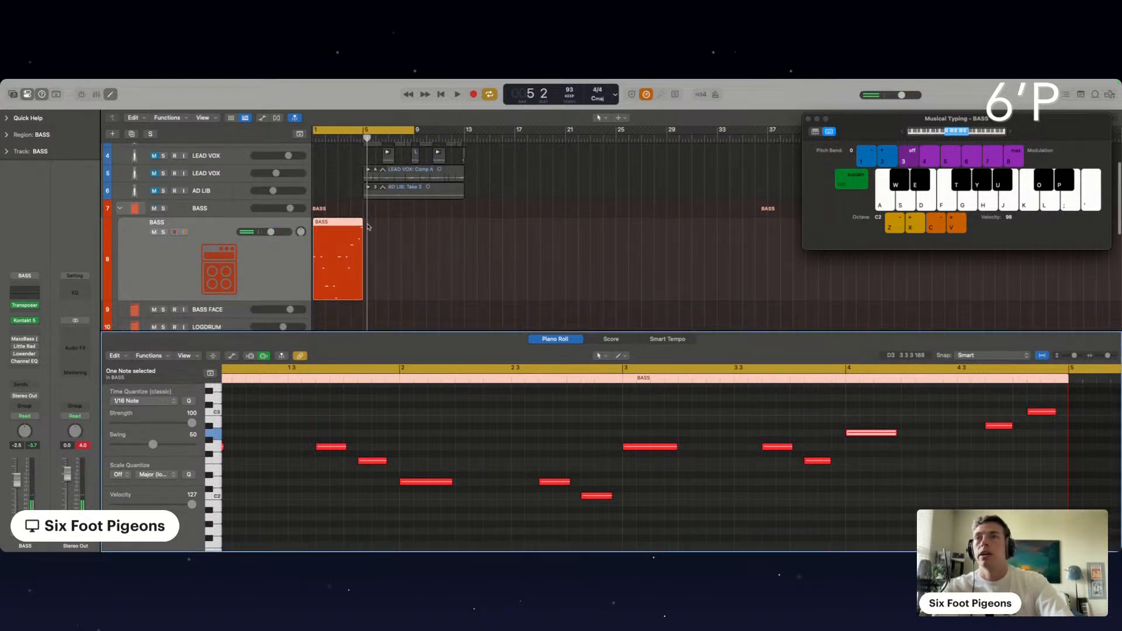
drag(363, 225, 417, 223)
key(space)
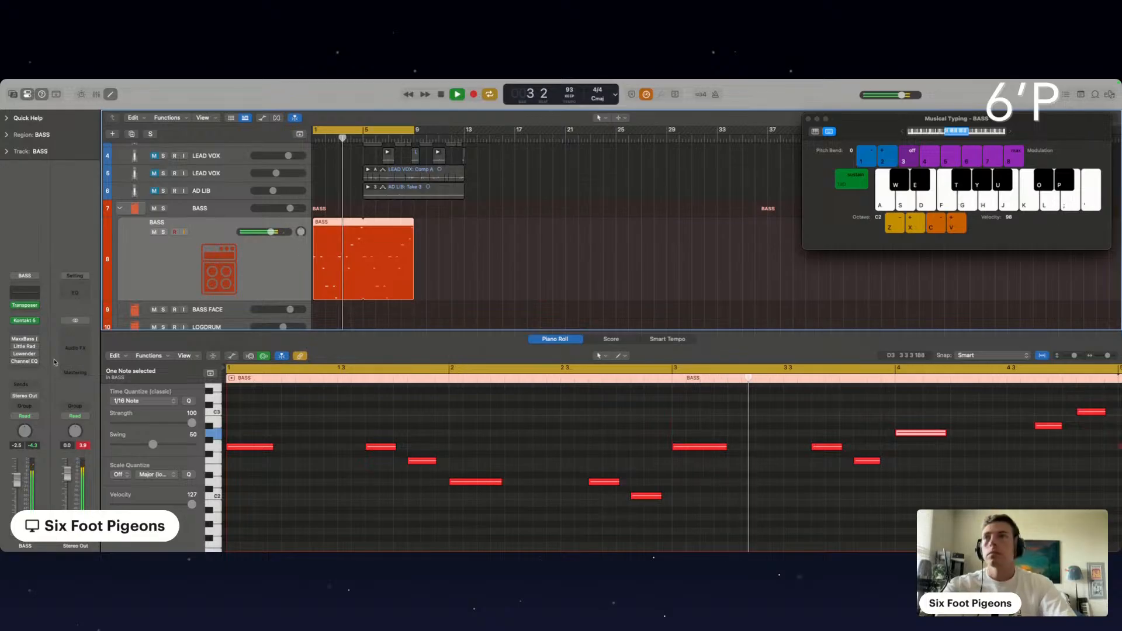
click(28, 306)
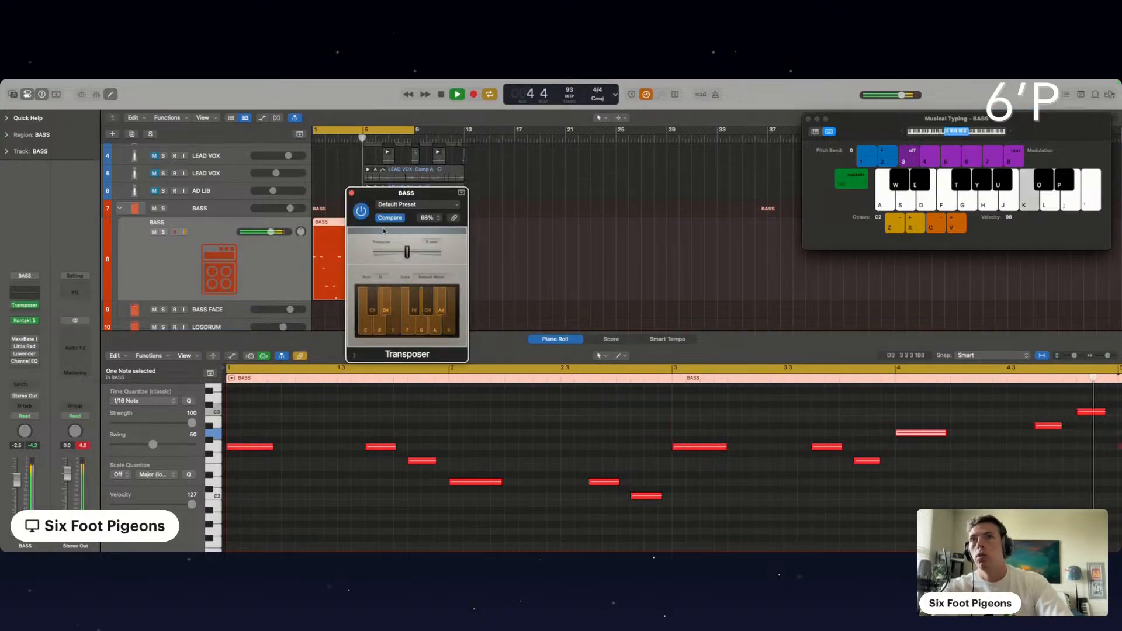
click(355, 193)
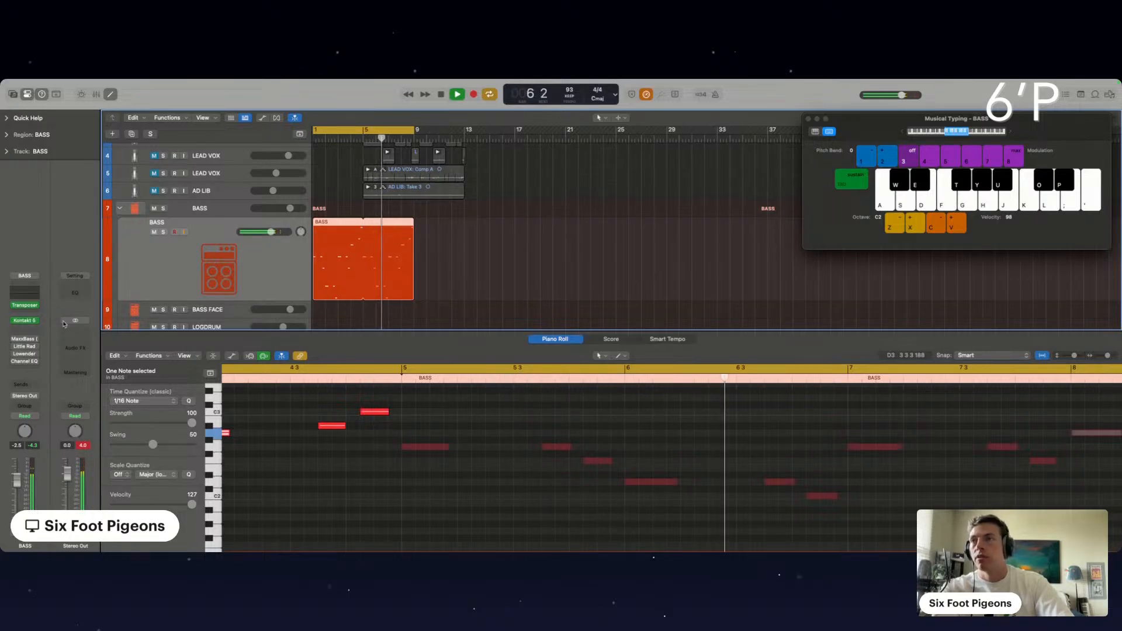
Enable MaxxBass and Little Radiator on the BASS track, switch off Little Radiator's noise, and move its window clear of the region.
click(24, 340)
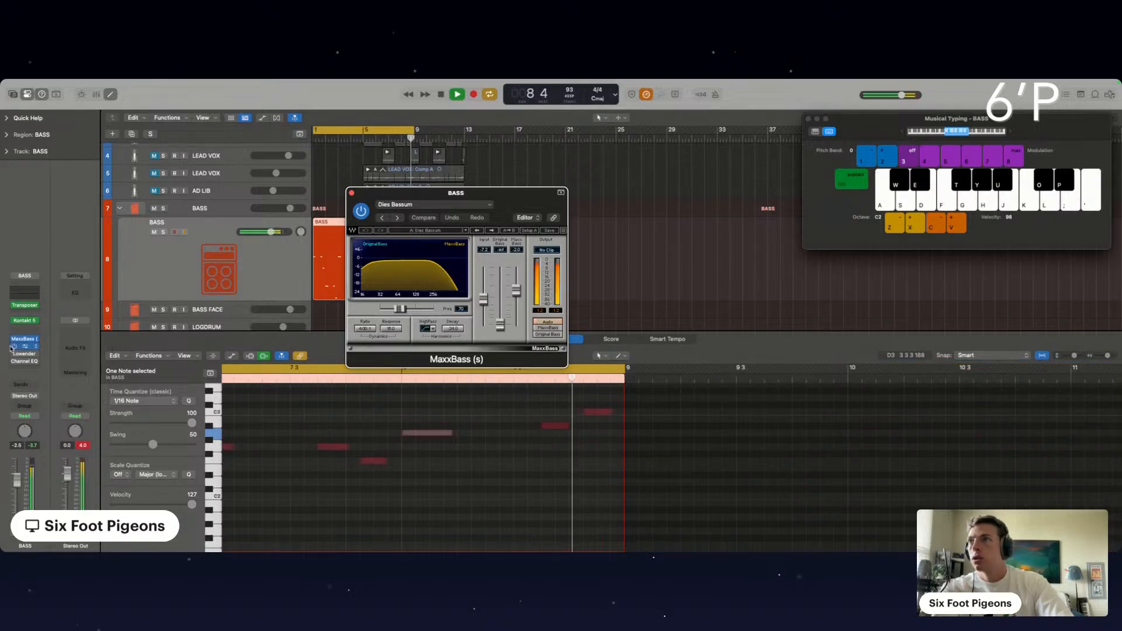
click(24, 346)
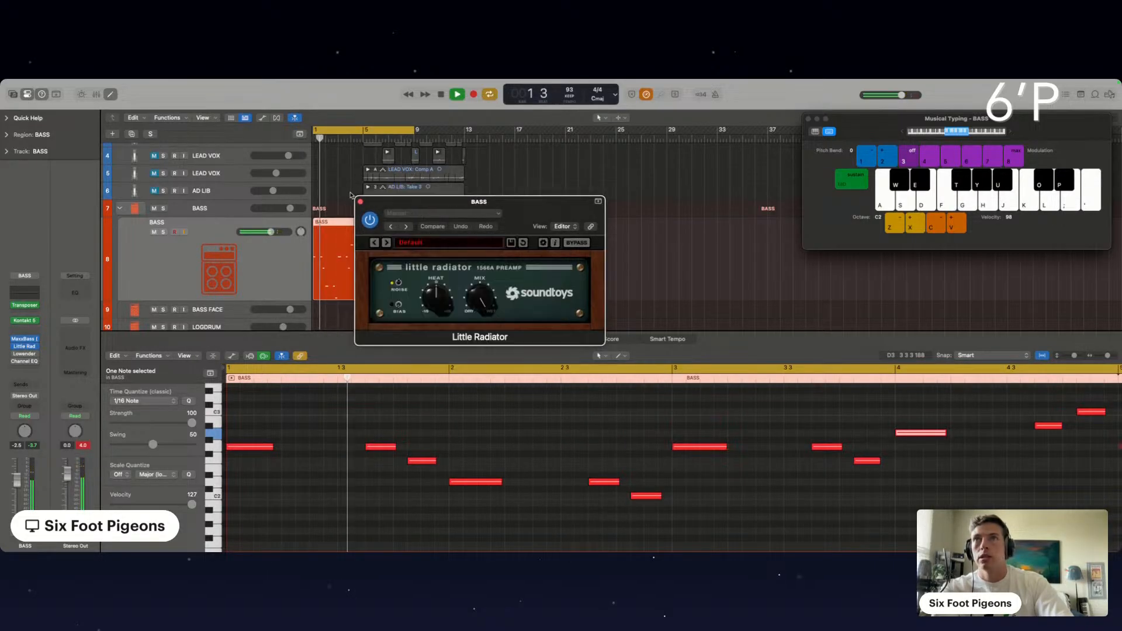
click(399, 284)
key(super+Tab)
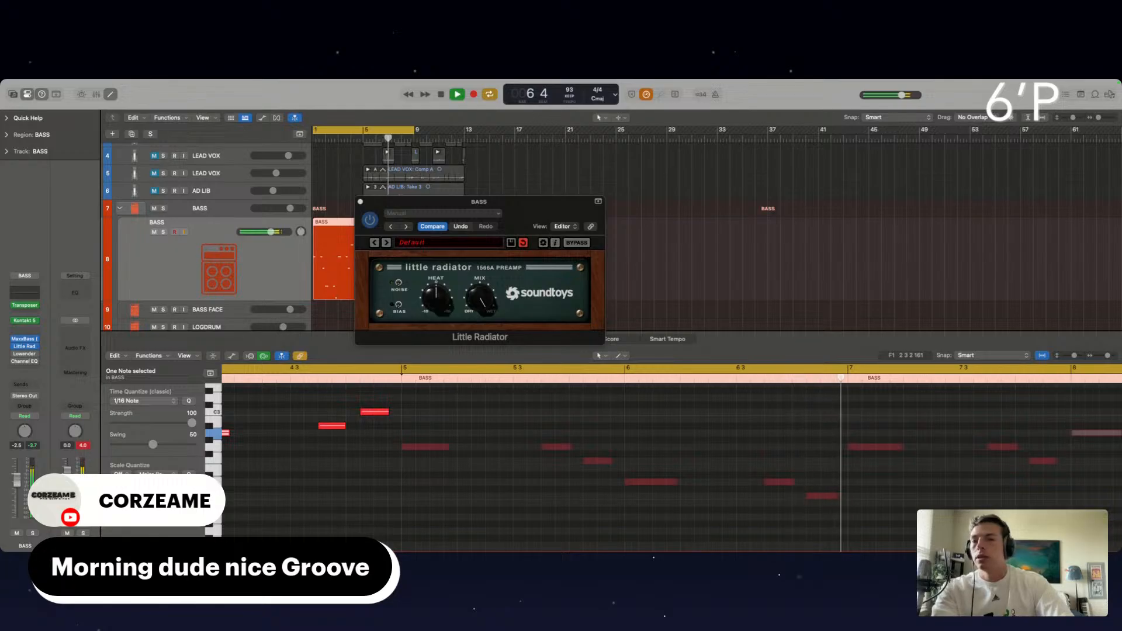
key(super+k)
drag(384, 202, 34, 406)
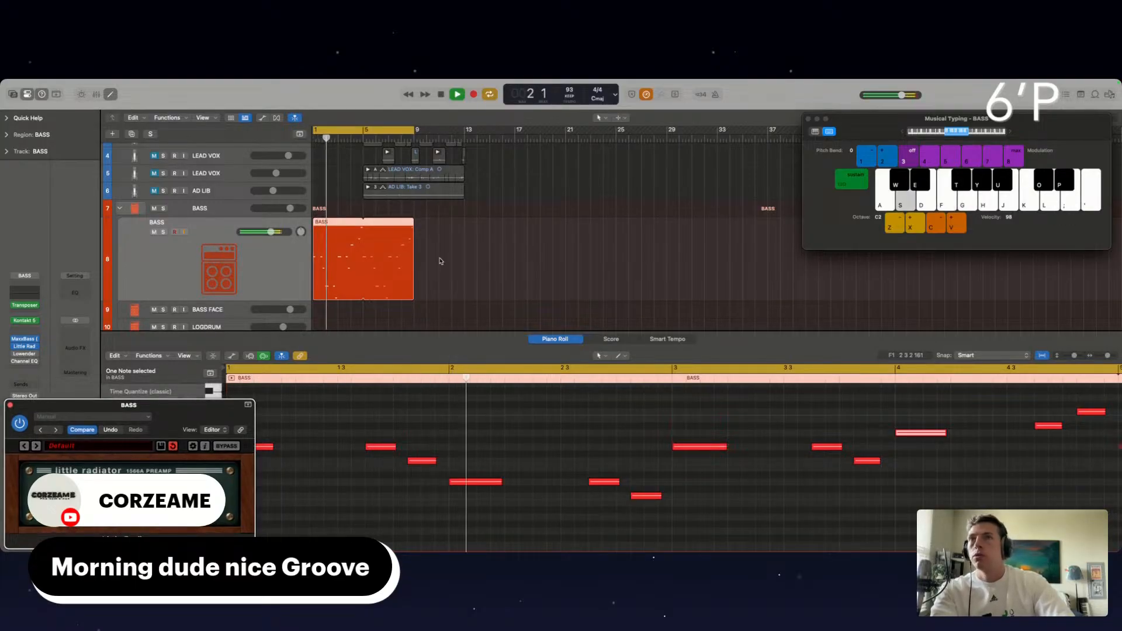
Slightly shorten the second bass note and lengthen the first one in bar 1.
click(386, 440)
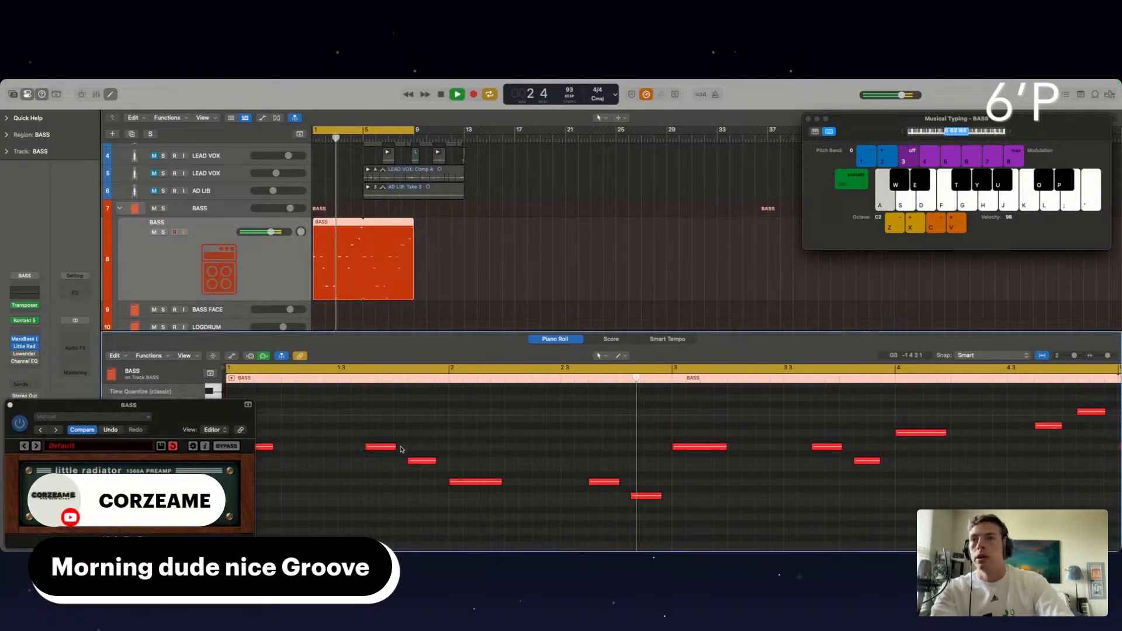
drag(395, 447, 392, 446)
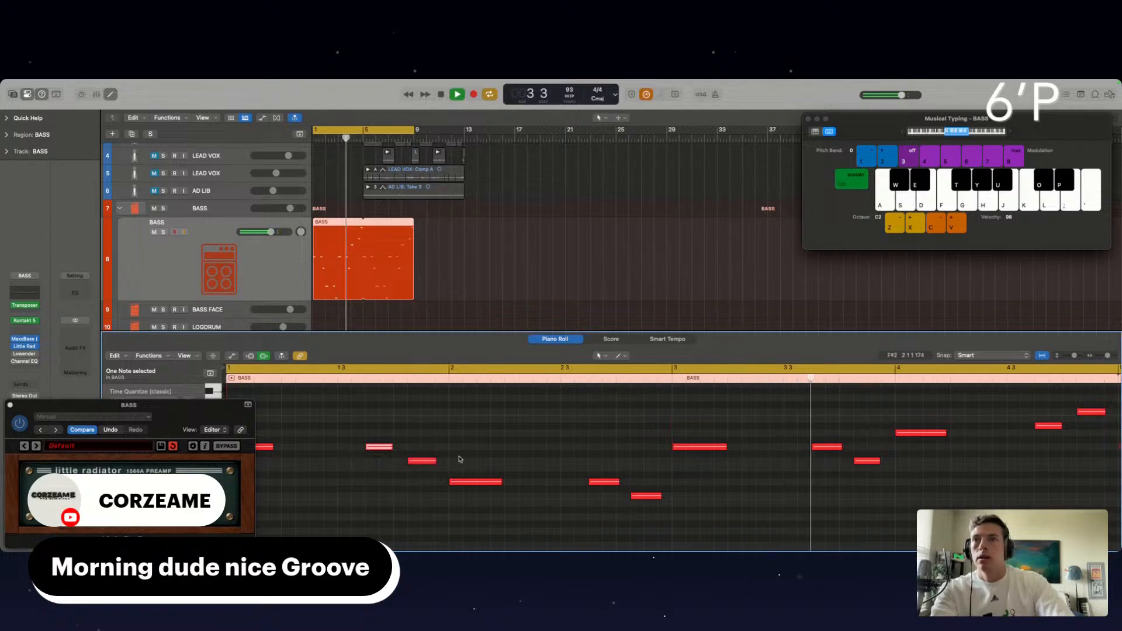
drag(205, 412, 202, 97)
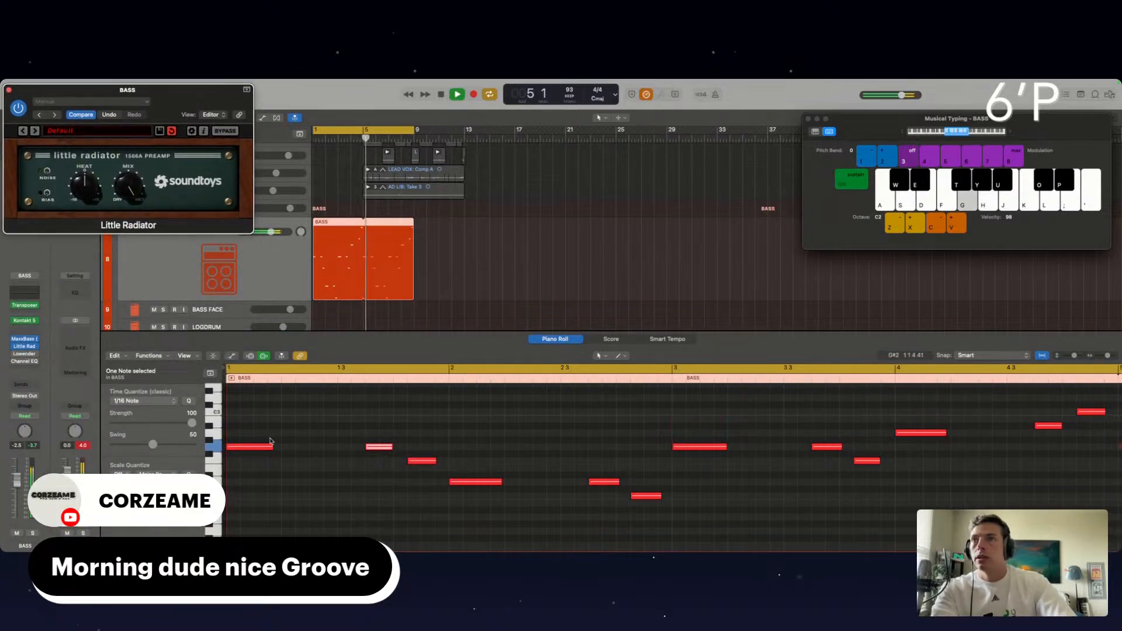
click(278, 494)
drag(270, 447, 276, 447)
click(419, 230)
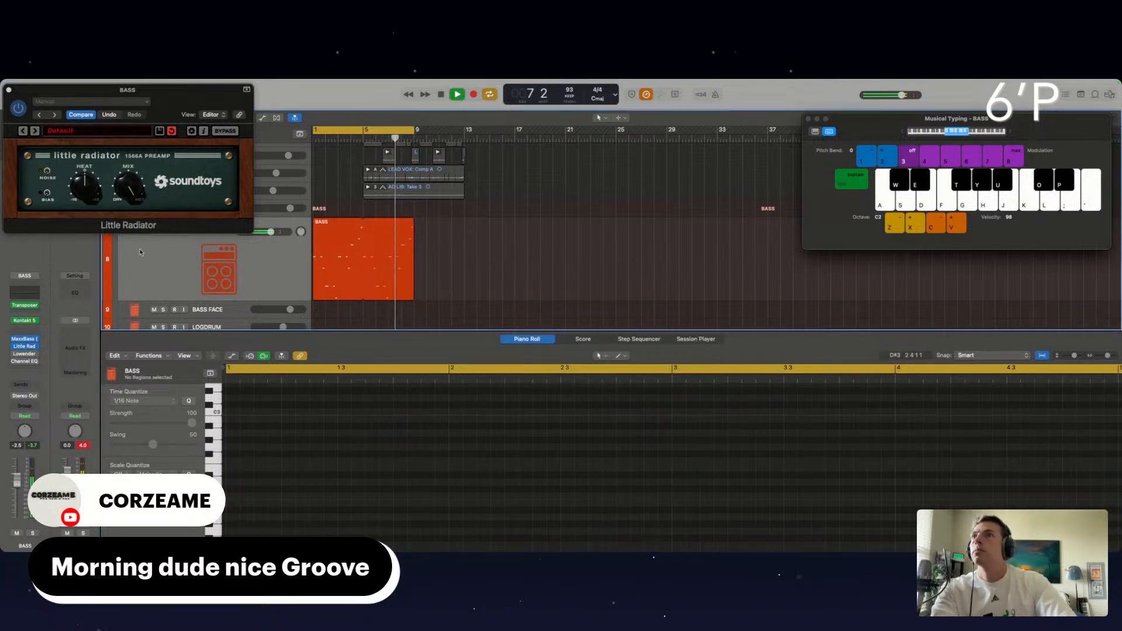
Load a bass preset in Little Radiator, adjust its Heat slightly, and close the plug-in window.
click(71, 153)
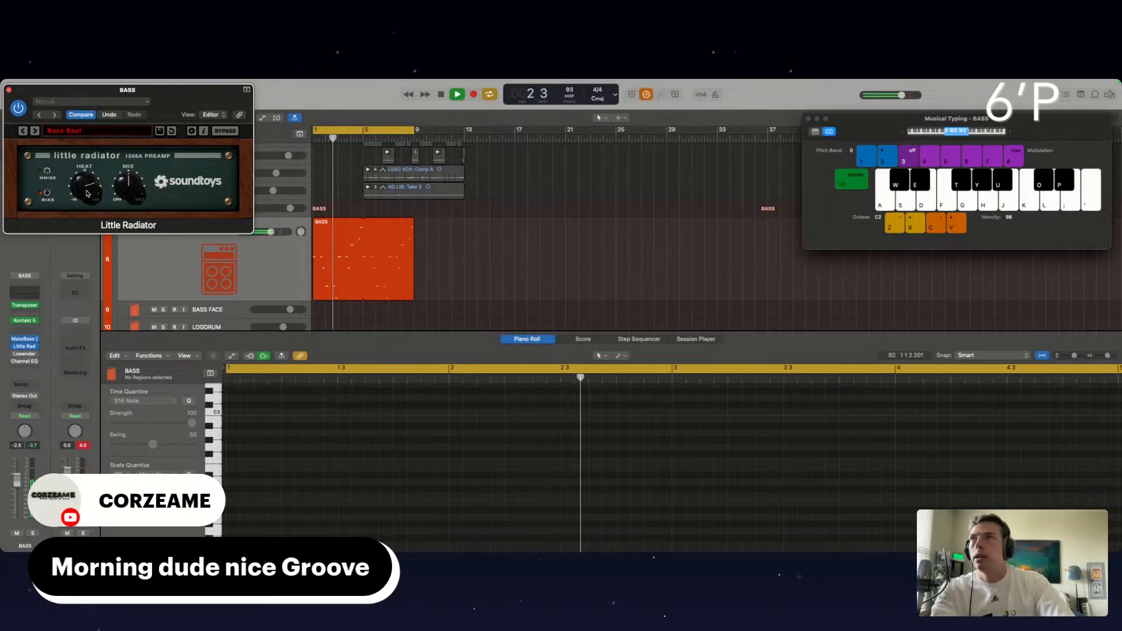
drag(87, 192, 86, 198)
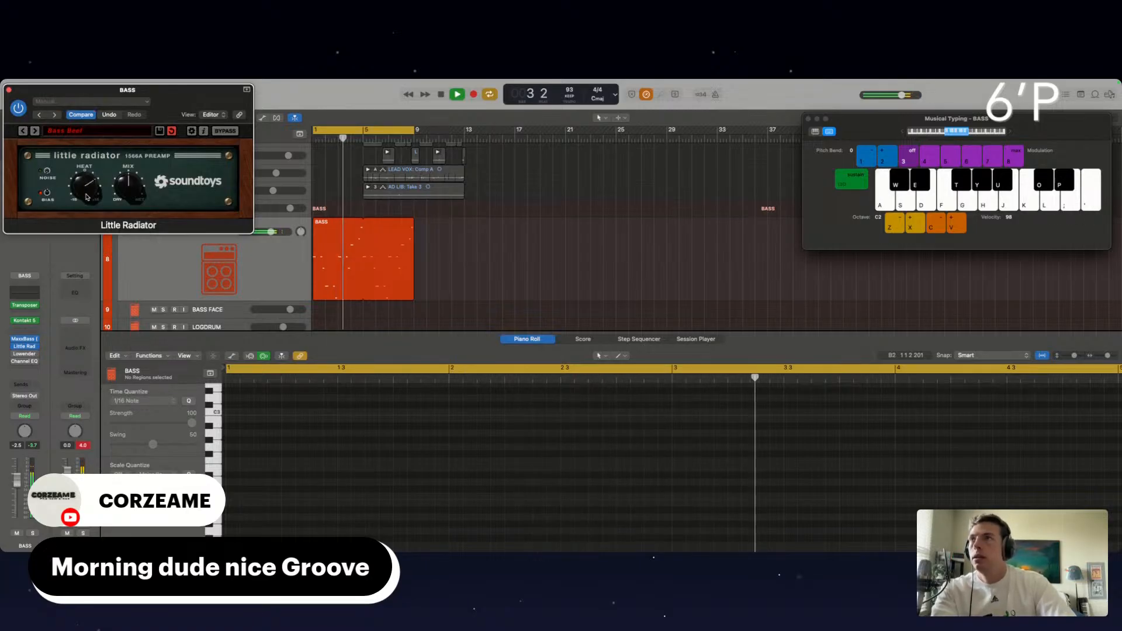
key(super+w)
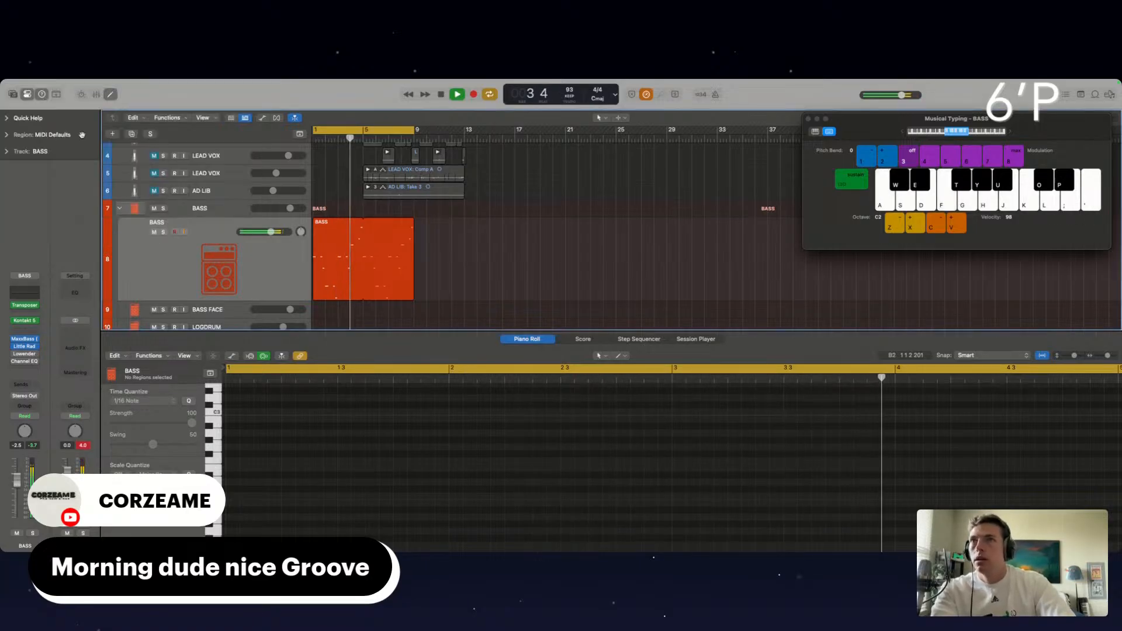
Enable Lowender on the BASS track, load the Thunder LFE preset, and use the Bass range with the Blender fully at Direct.
click(25, 355)
key(space)
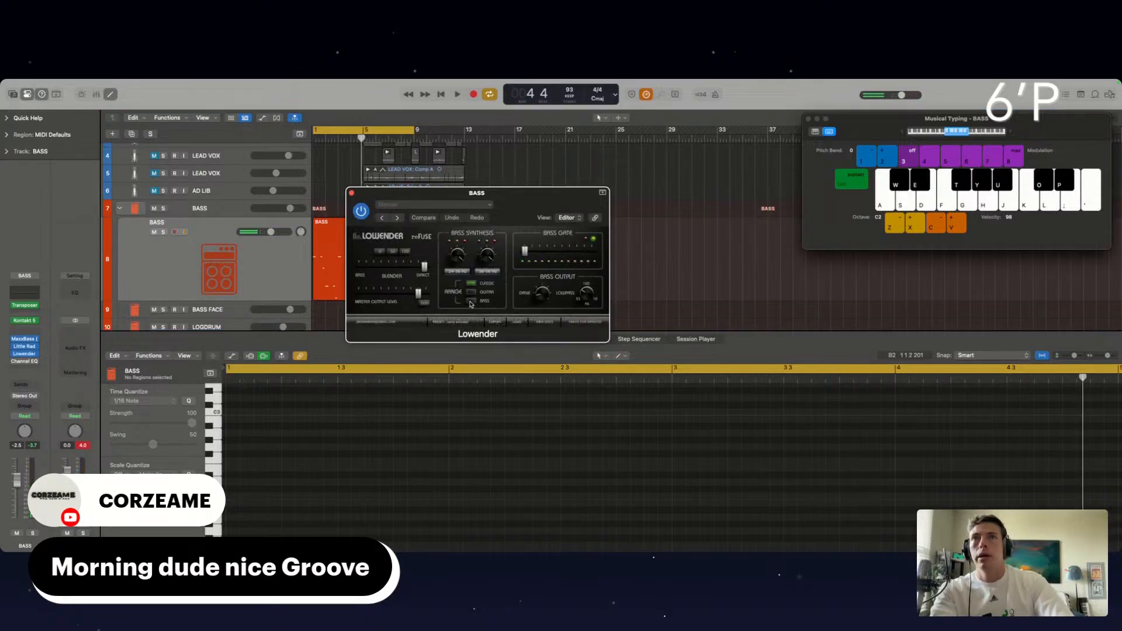
click(459, 322)
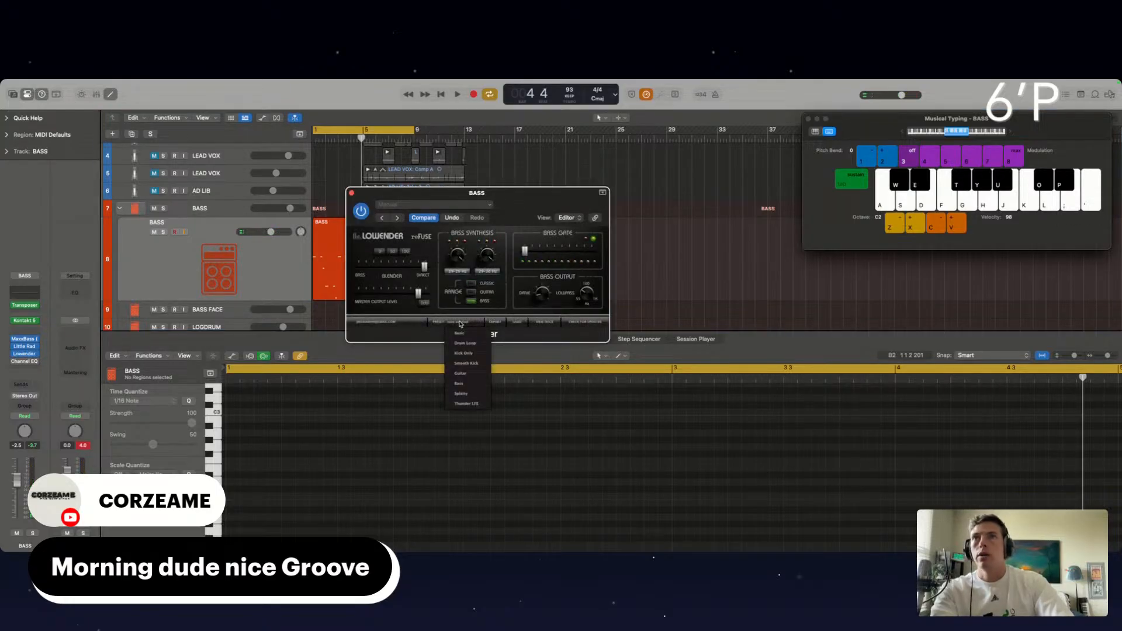
click(458, 404)
click(36, 355)
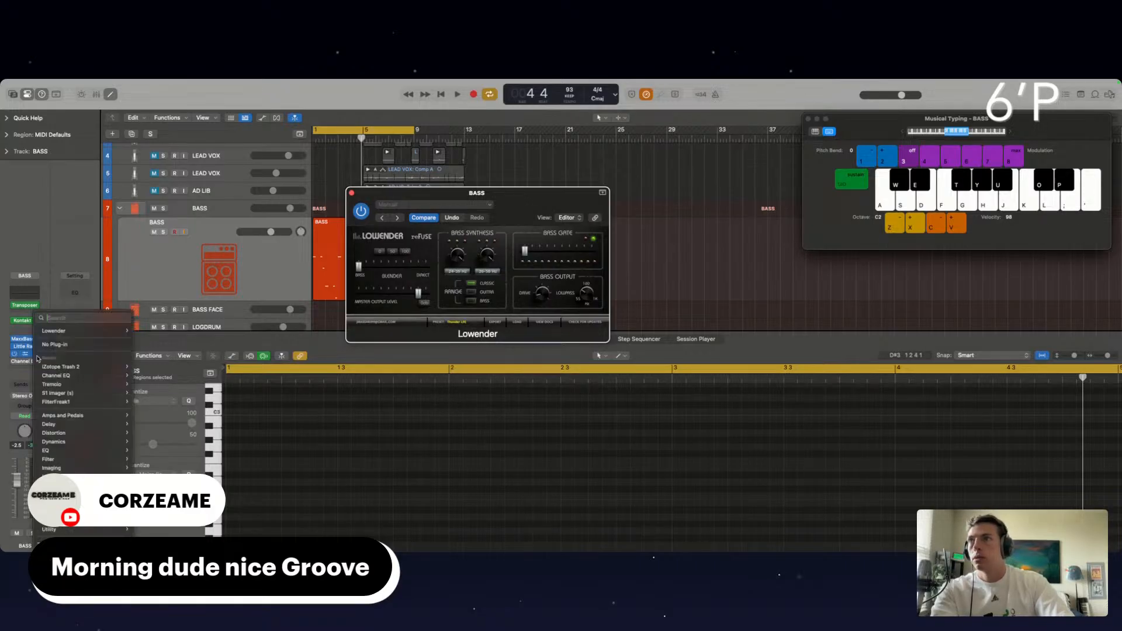
mouse_move(64, 543)
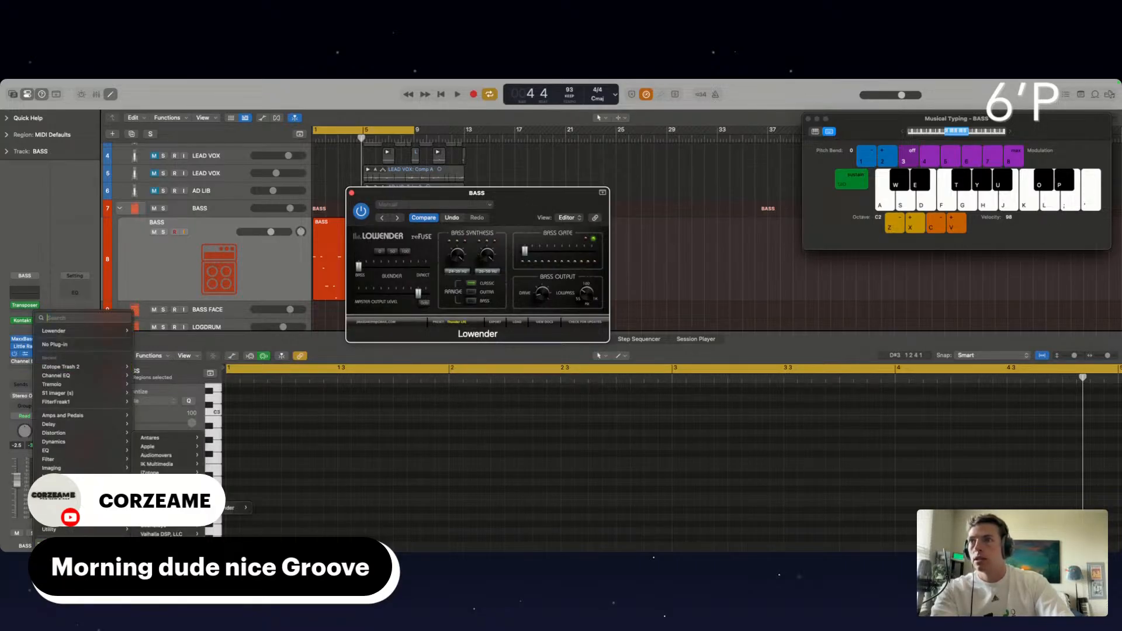
click(173, 375)
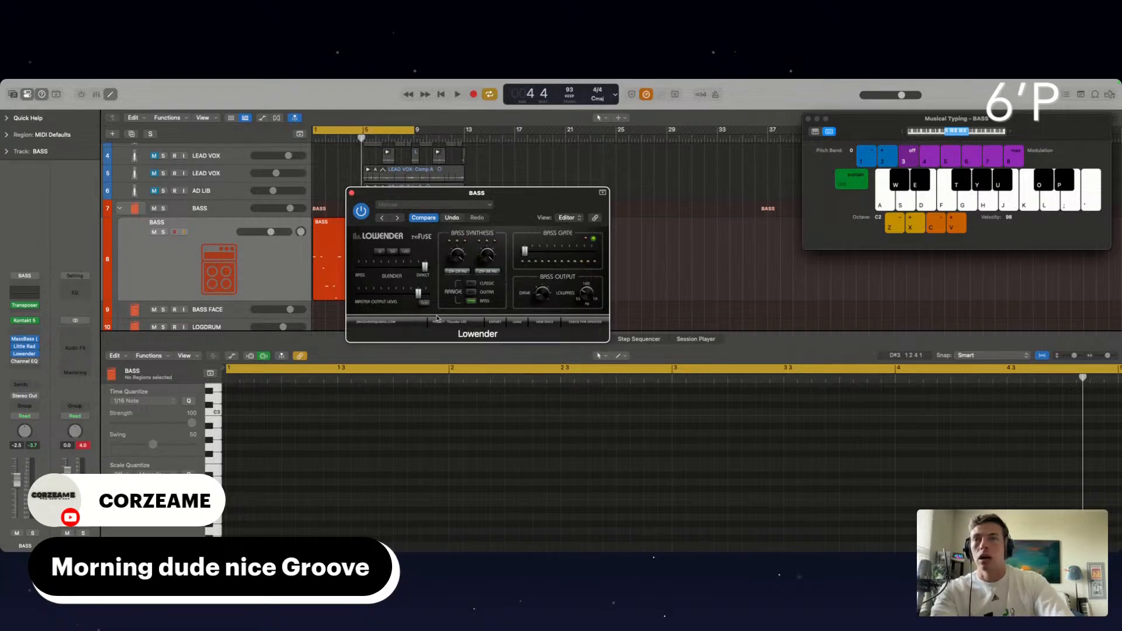
click(352, 194)
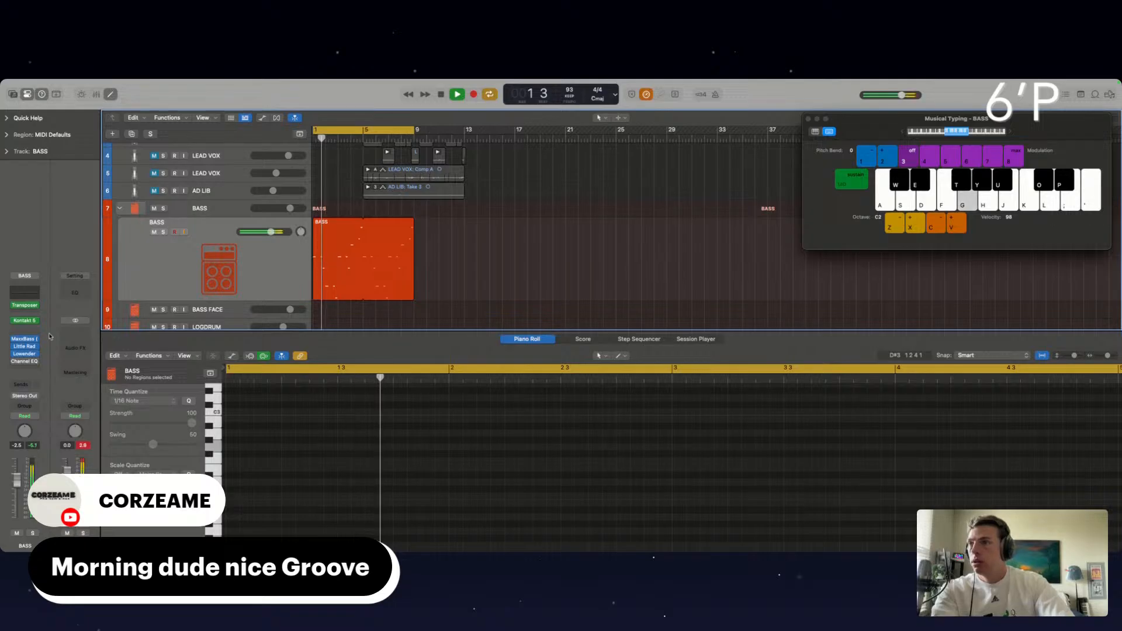
Enable Channel EQ on the BASS track and cut about 3.6 dB around 99 Hz with a Q of 1.60.
click(15, 361)
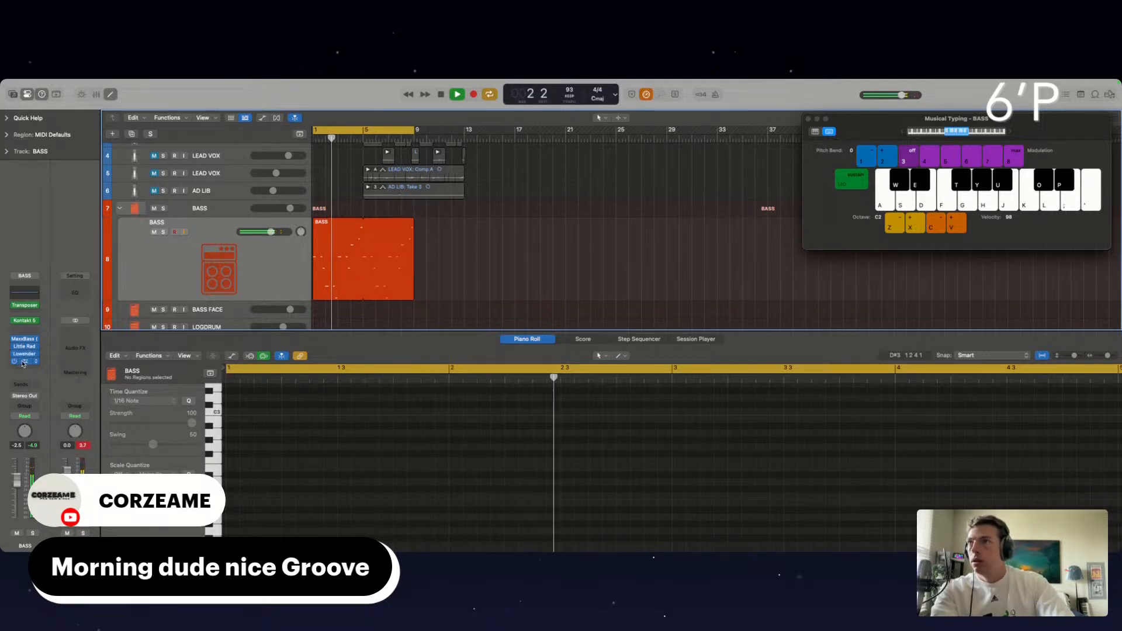
click(23, 361)
drag(443, 300, 441, 302)
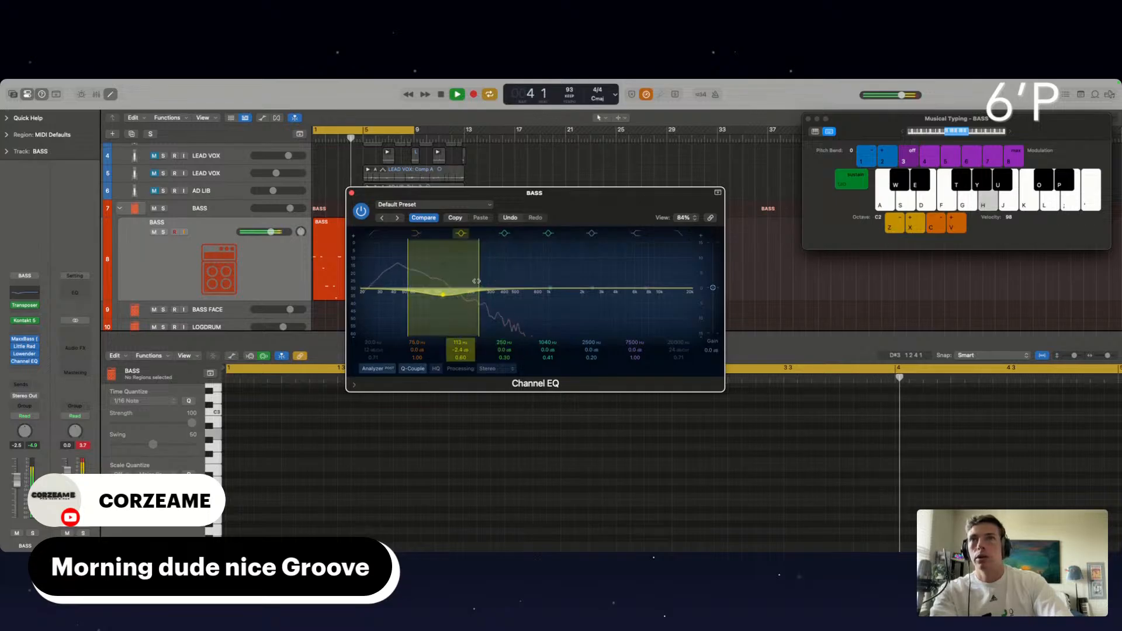
drag(473, 282, 435, 299)
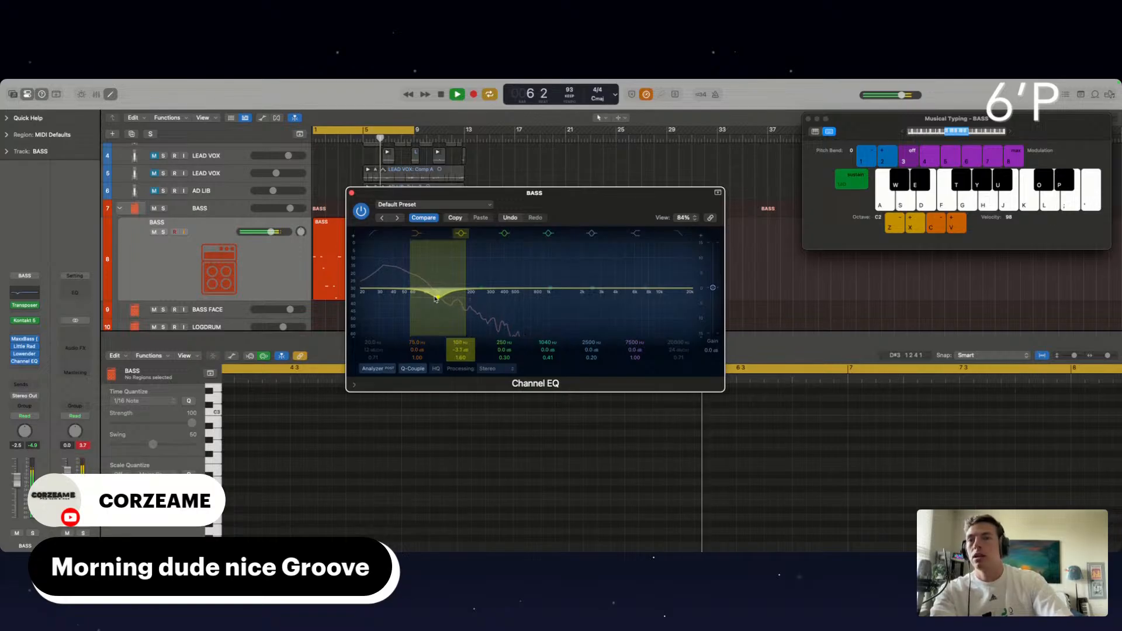
drag(435, 299, 436, 300)
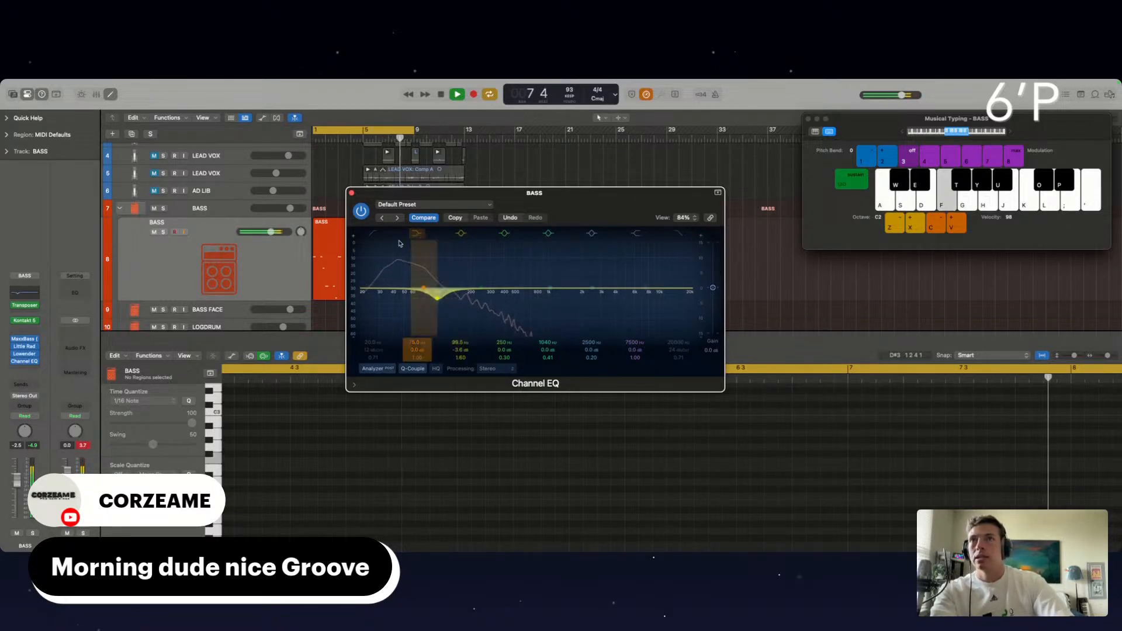
click(352, 193)
Extend the looped BASS region to bar 17.
scroll(367, 294, down, 3)
scroll(366, 293, up, 3)
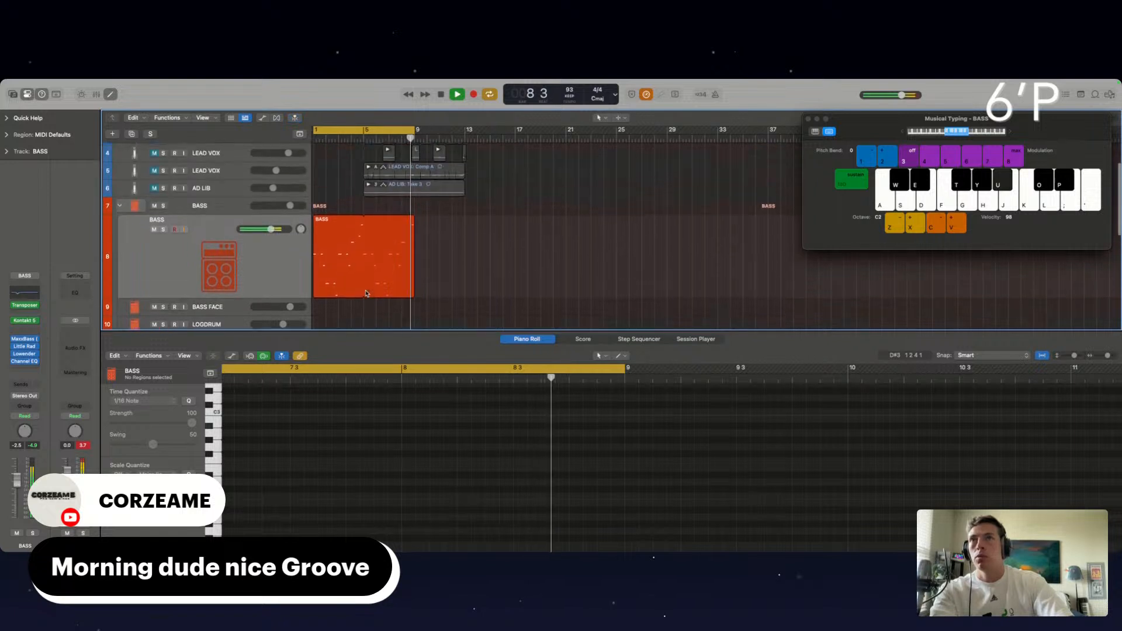
drag(414, 225, 515, 224)
Select the LOGDRUM track and enable its Transposer with the root set to G.
scroll(315, 221, down, 2)
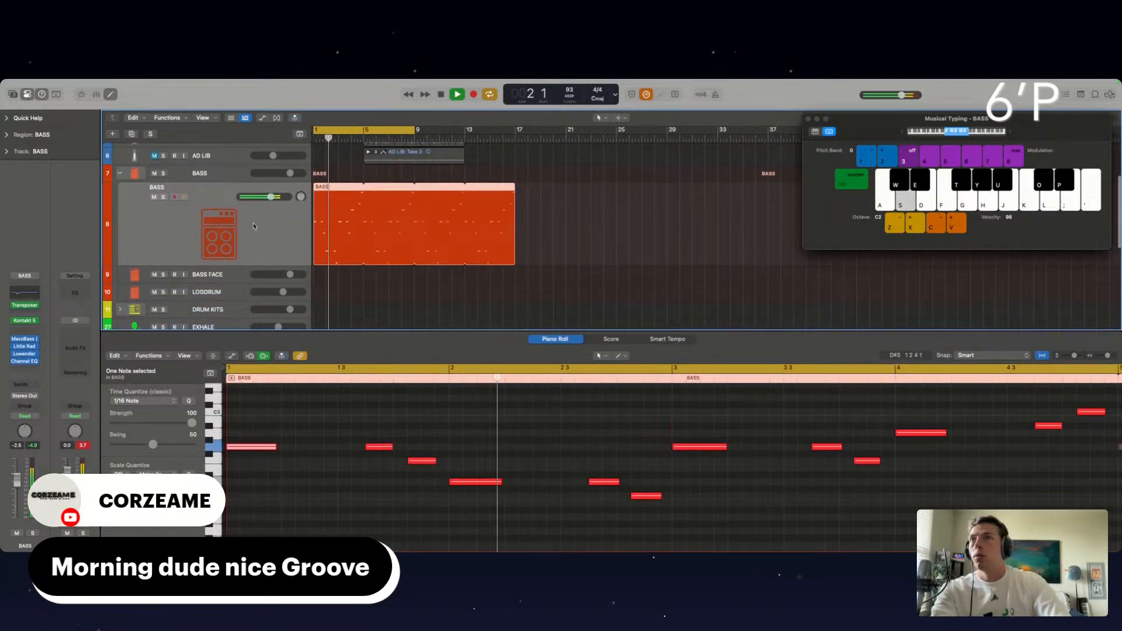
key(Down)
key(Down)
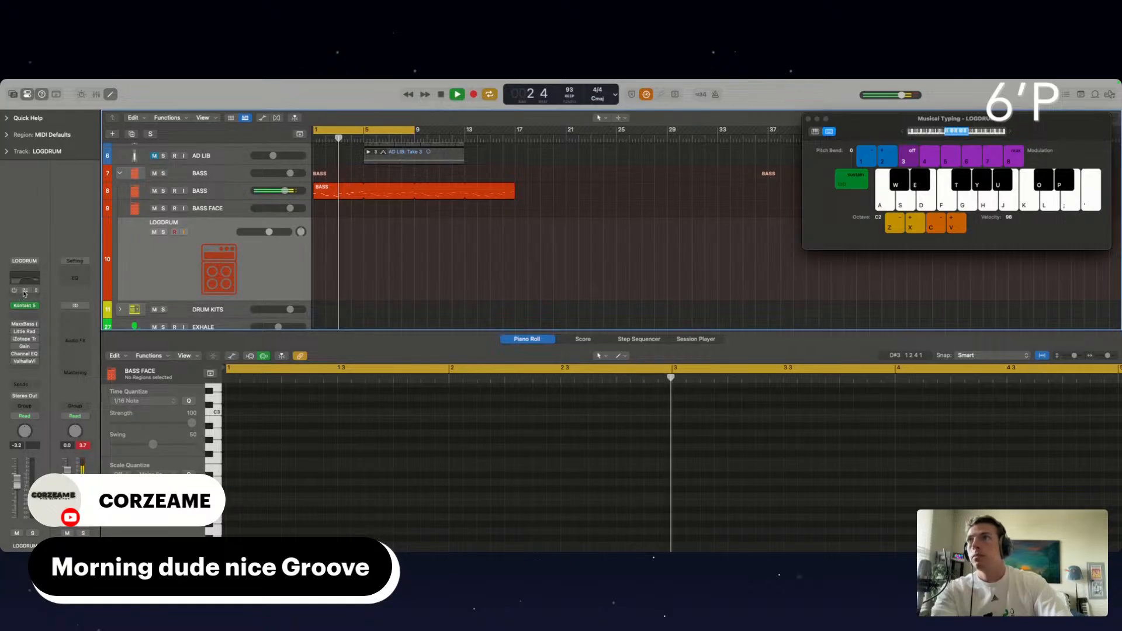
click(25, 294)
click(389, 279)
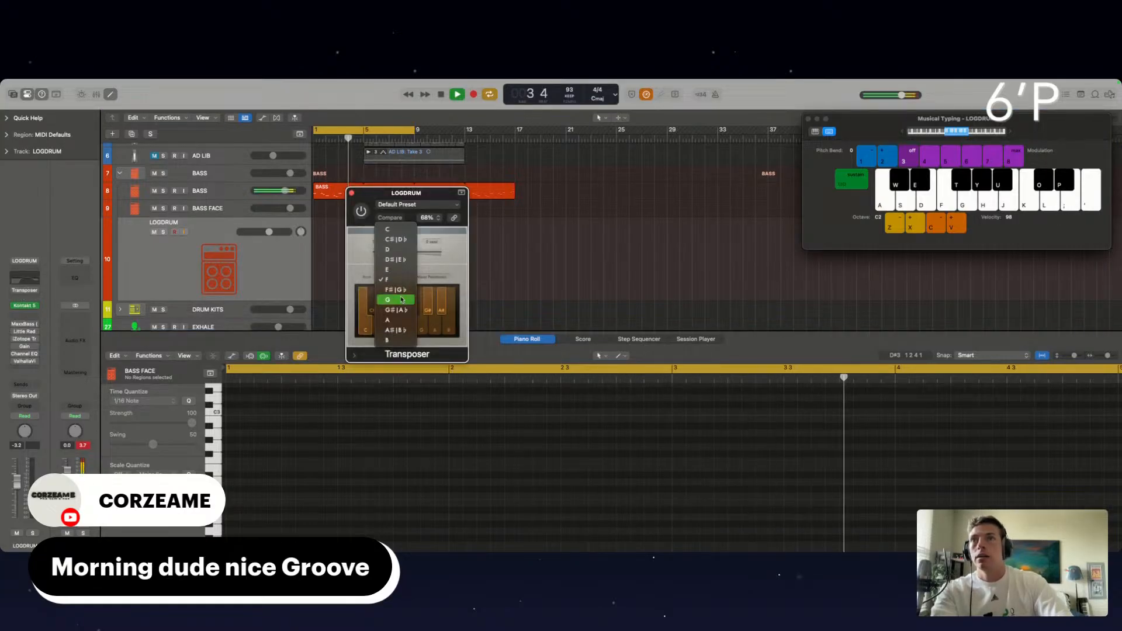
click(401, 299)
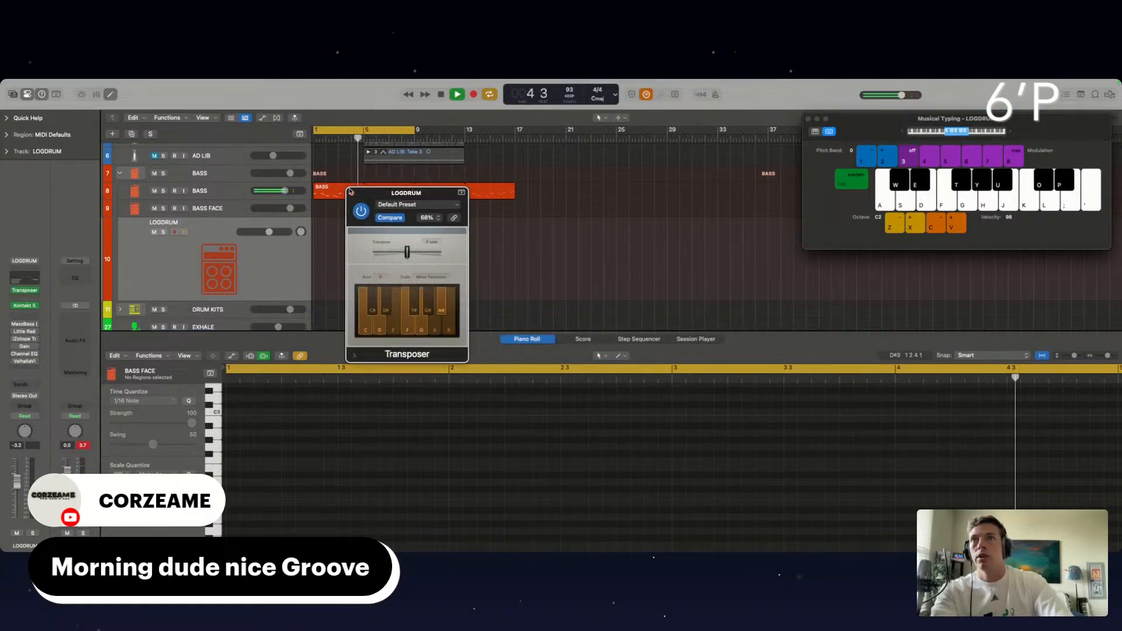
Set the LOGDRUM Transposer's scale to natural minor and close the plug-in window.
click(432, 277)
click(439, 221)
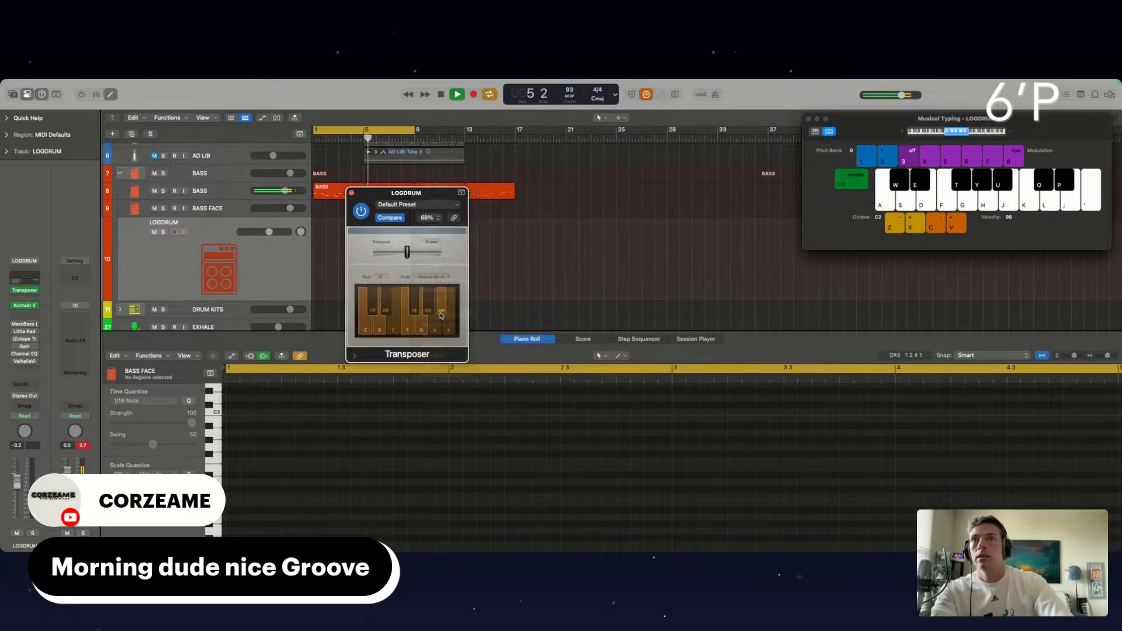
click(353, 193)
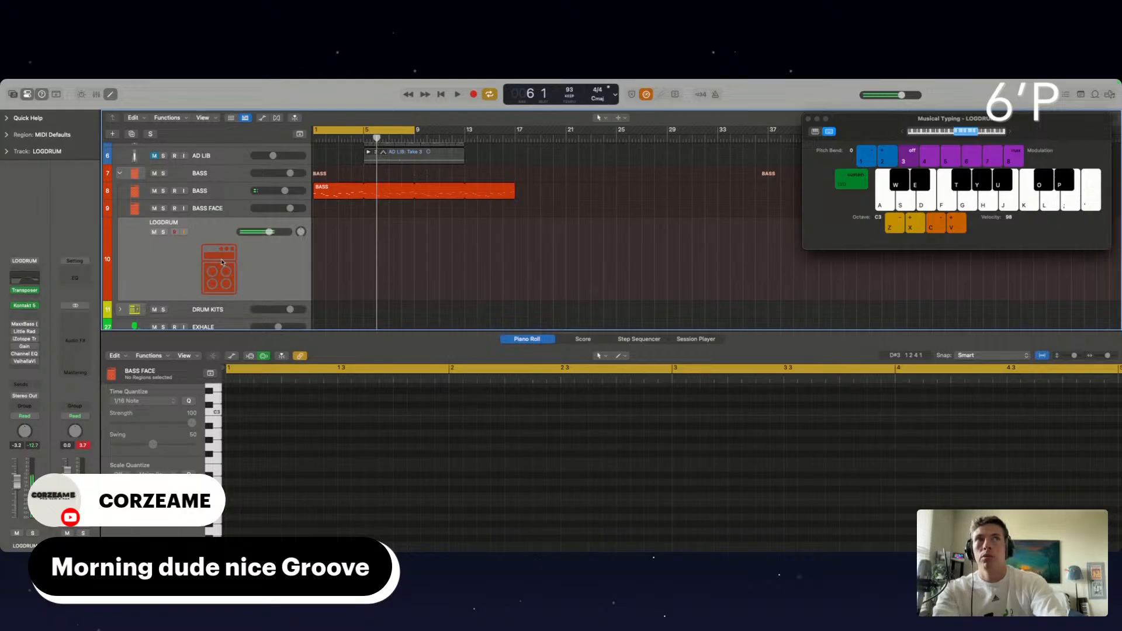
Audition several notes on the LOGDRUM instrument in different octaves, ending at octave C4.
key(z)
key(z)
key(k)
key(h)
key(j)
key(k)
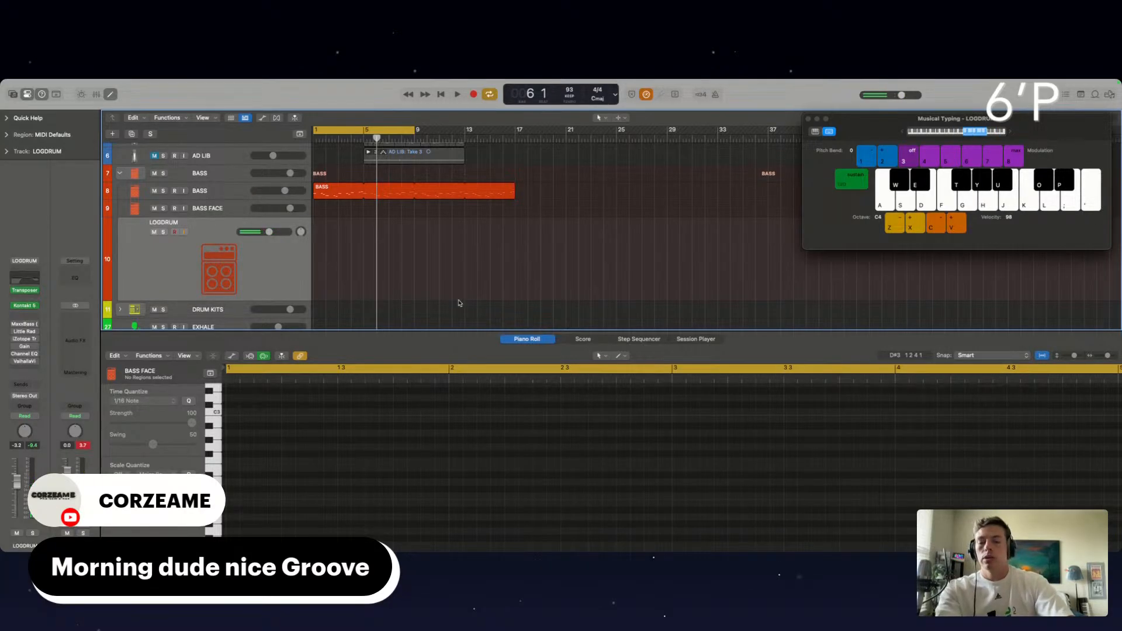
Copy the BASS region onto the LOGDRUM track at bar 1, solo LOGDRUM and play it.
drag(336, 200, 335, 227)
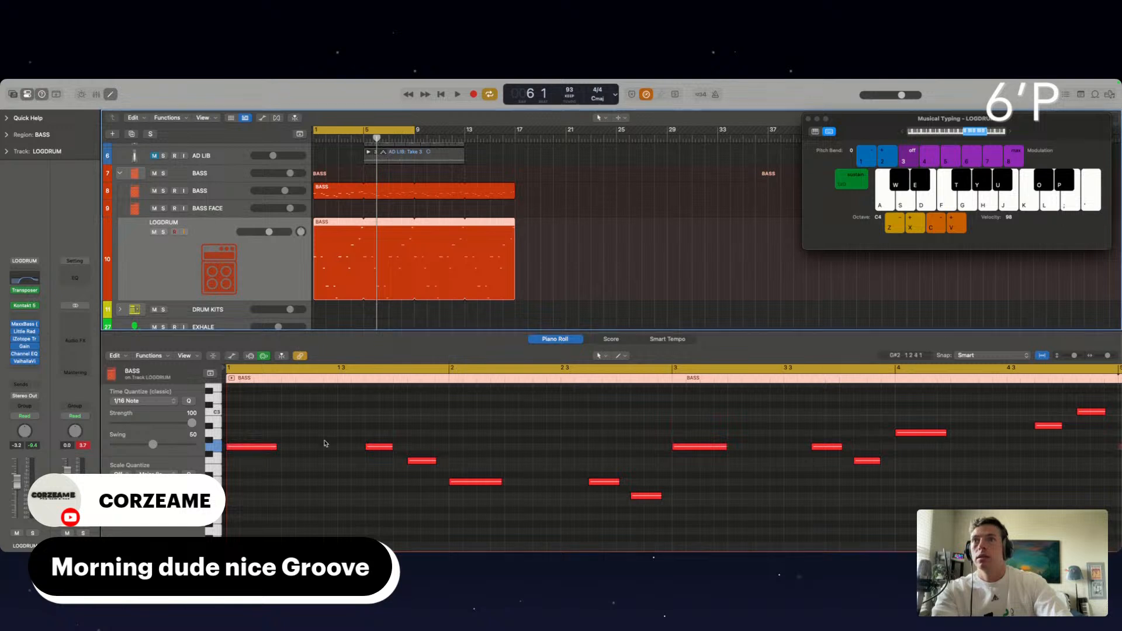
click(167, 232)
key(space)
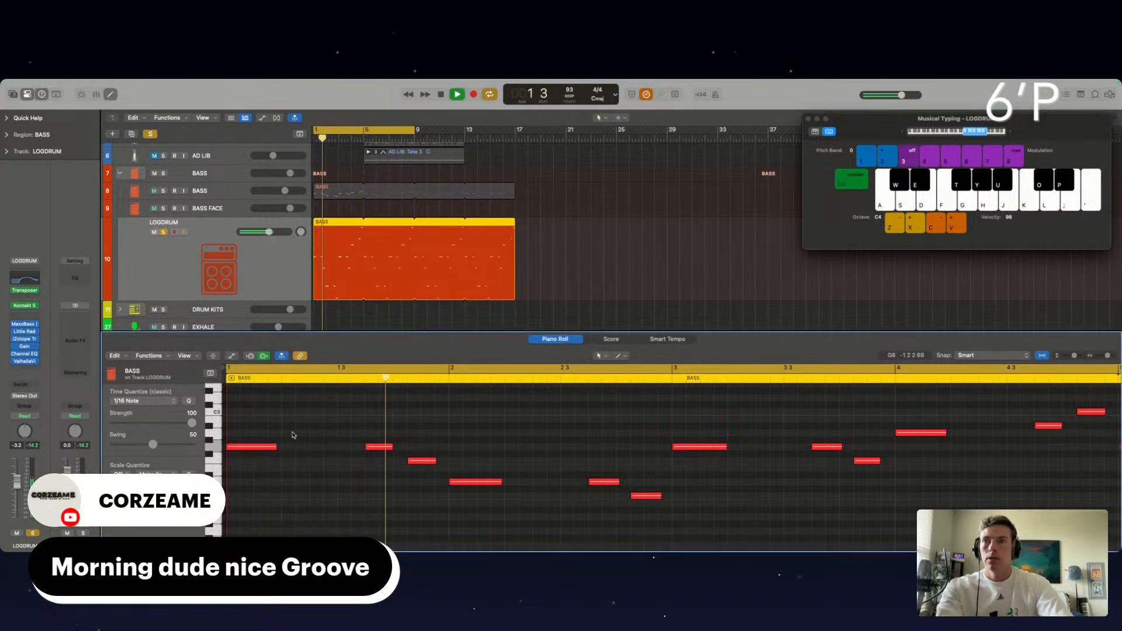
Transpose all notes of the LOGDRUM region up one octave and lower their velocity.
key(space)
key(super+a)
scroll(261, 451, up, 5)
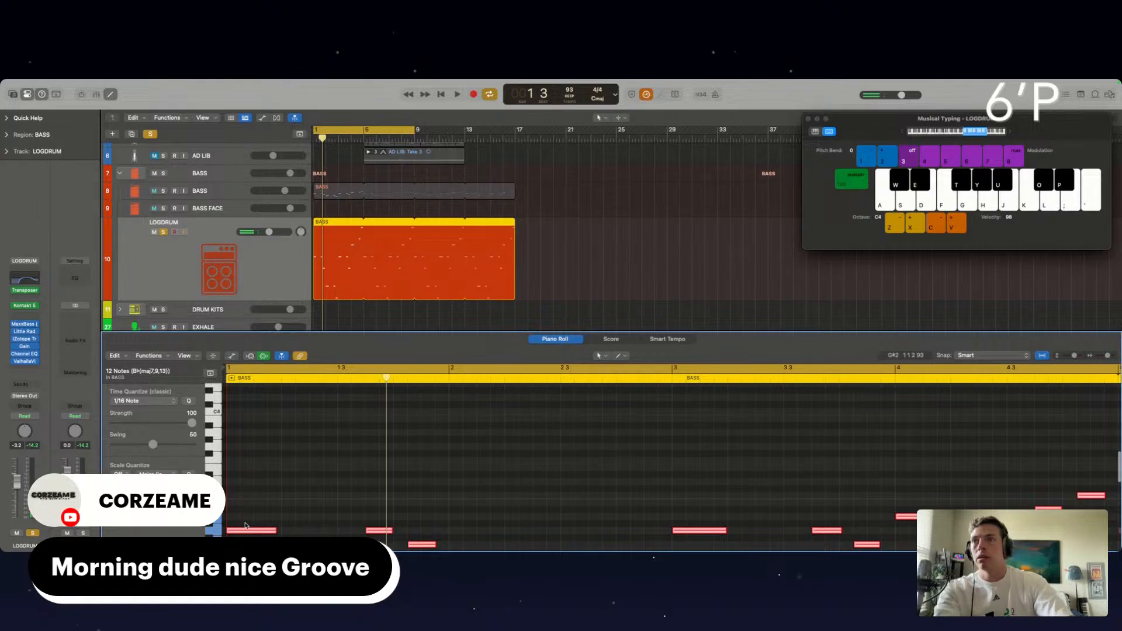
drag(243, 531, 242, 452)
drag(192, 497, 153, 497)
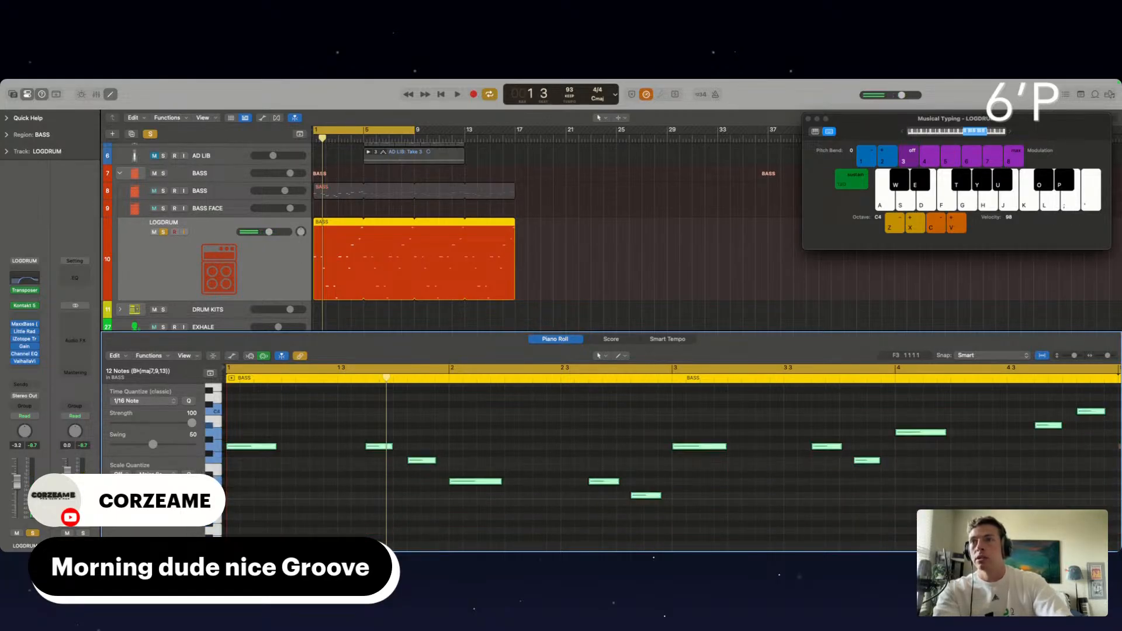
Play the LOGDRUM part with BASS soloed alongside it and raise the selected notes' velocity slightly.
key(space)
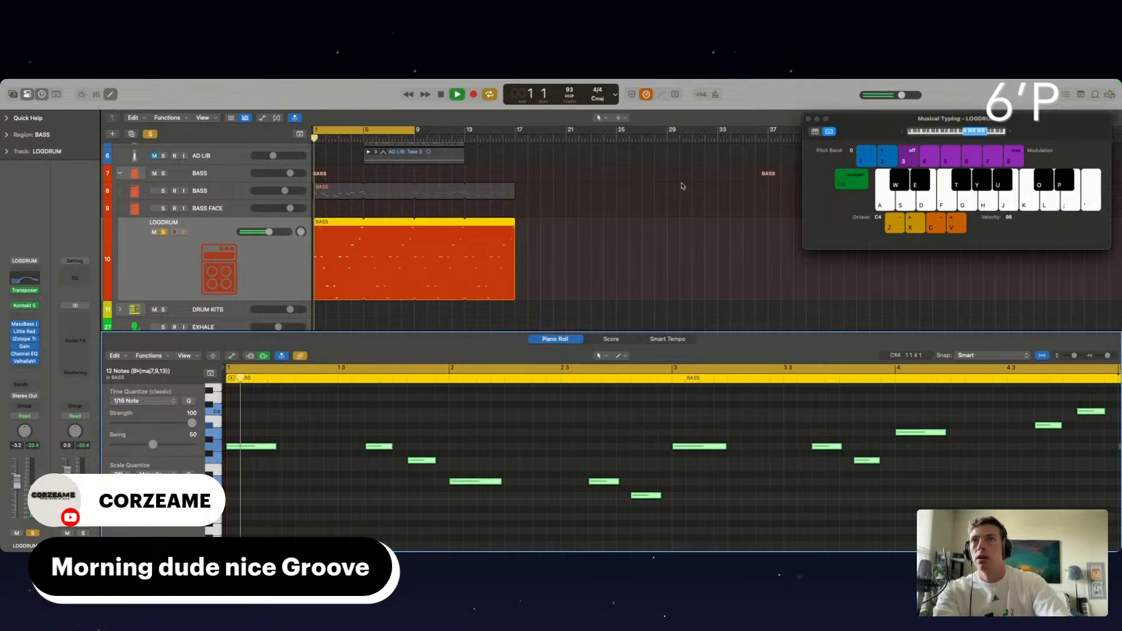
click(164, 191)
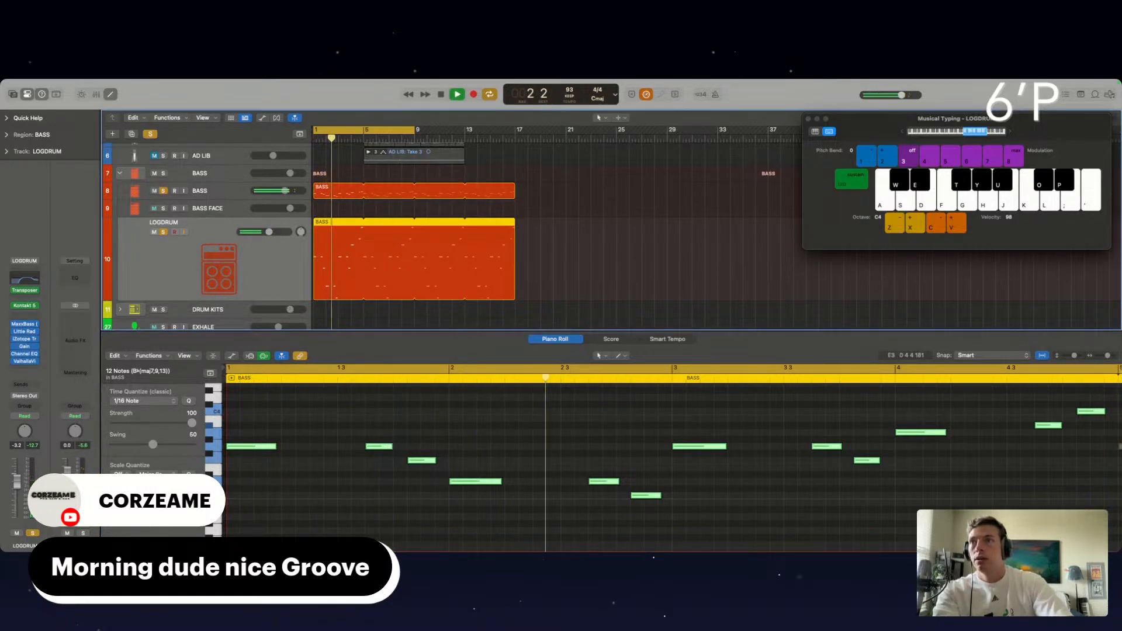
drag(153, 497, 161, 496)
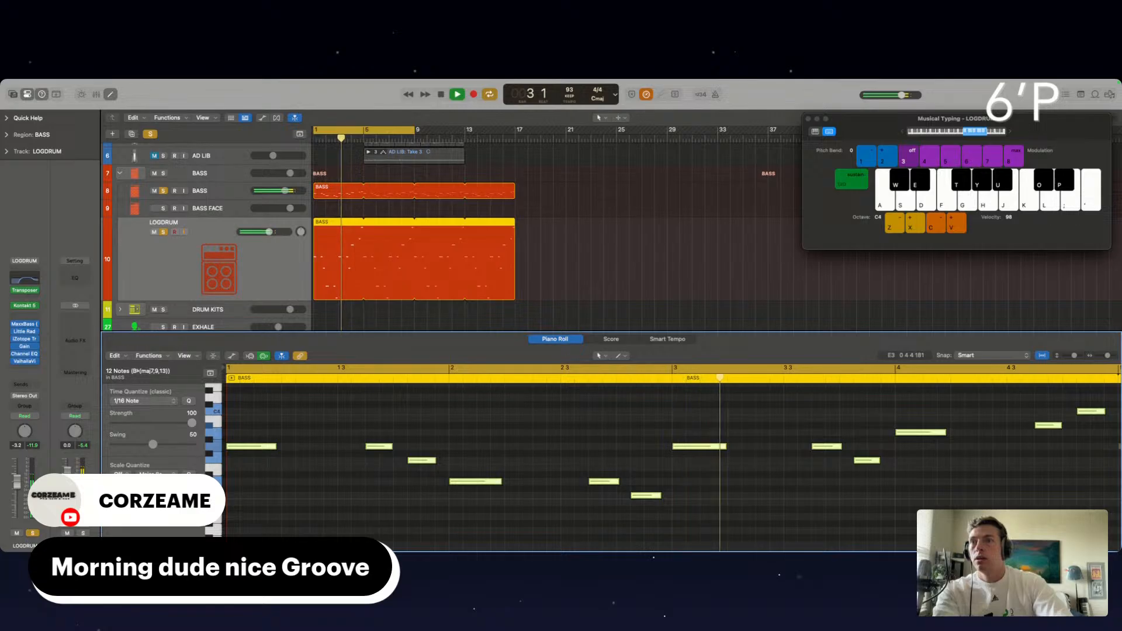
Clear the solos on BASS and LOGDRUM, and lower the LOGDRUM volume to -5.4 dB.
click(164, 192)
click(163, 232)
click(655, 229)
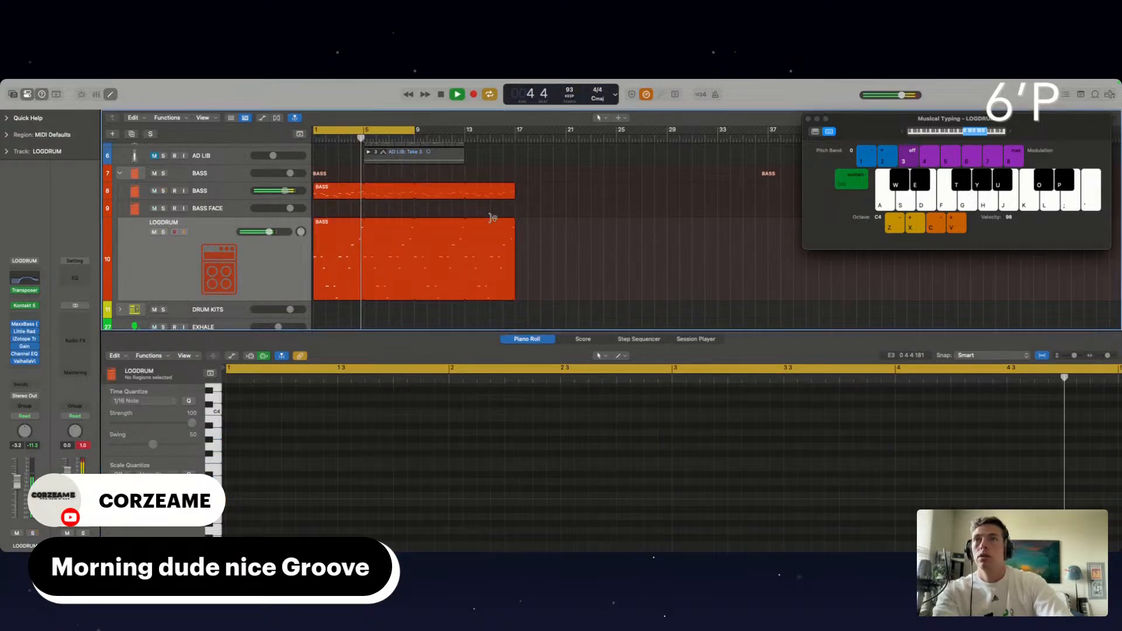
scroll(439, 229, up, 2)
drag(268, 267, 264, 267)
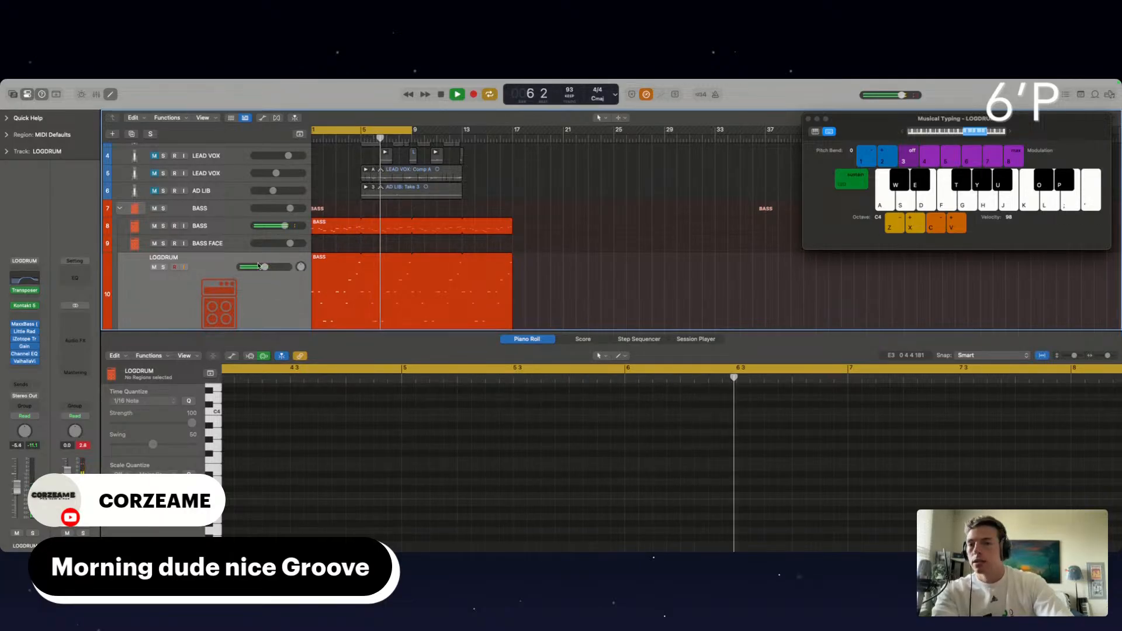
Collapse the BASS stack, close the note editor and expand the DRUM KITS stack.
click(120, 208)
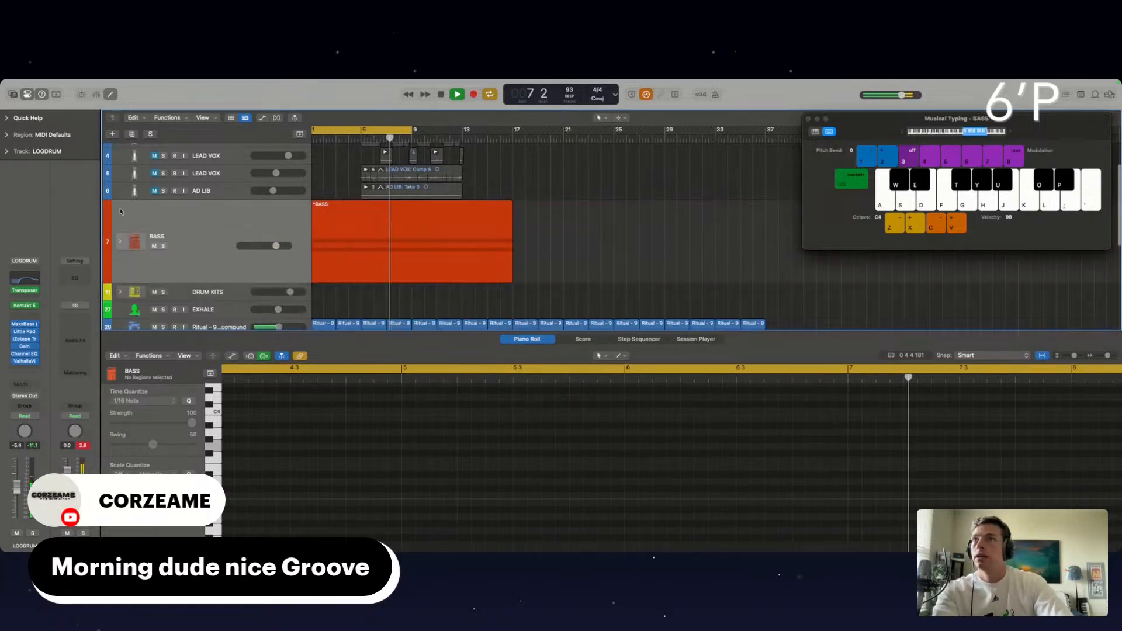
double_click(458, 334)
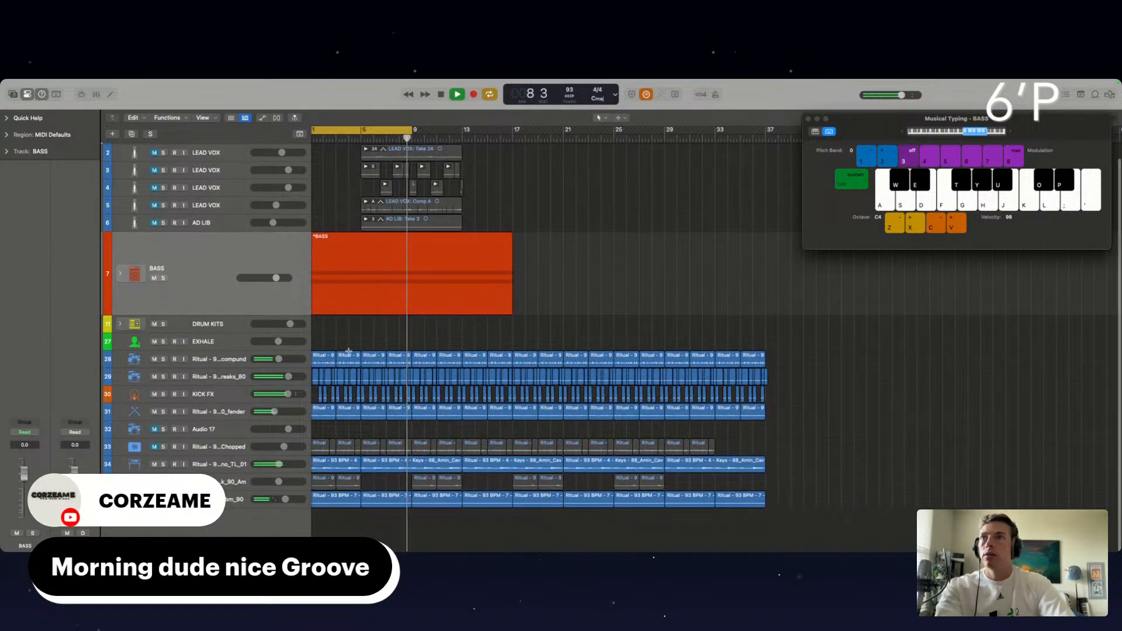
click(119, 324)
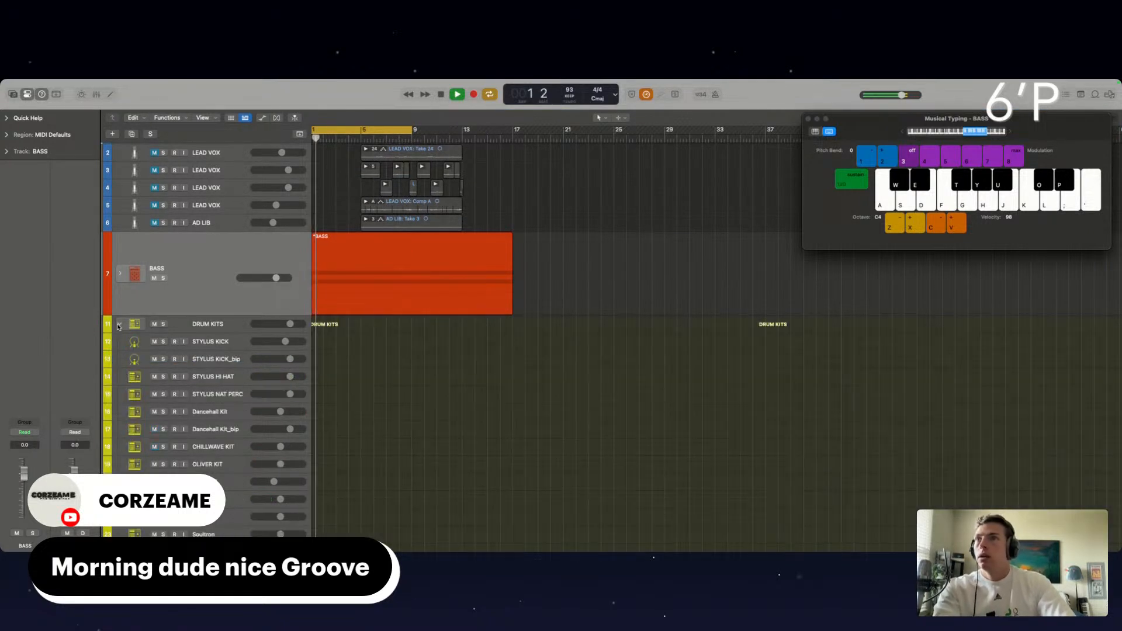
scroll(204, 367, down, 3)
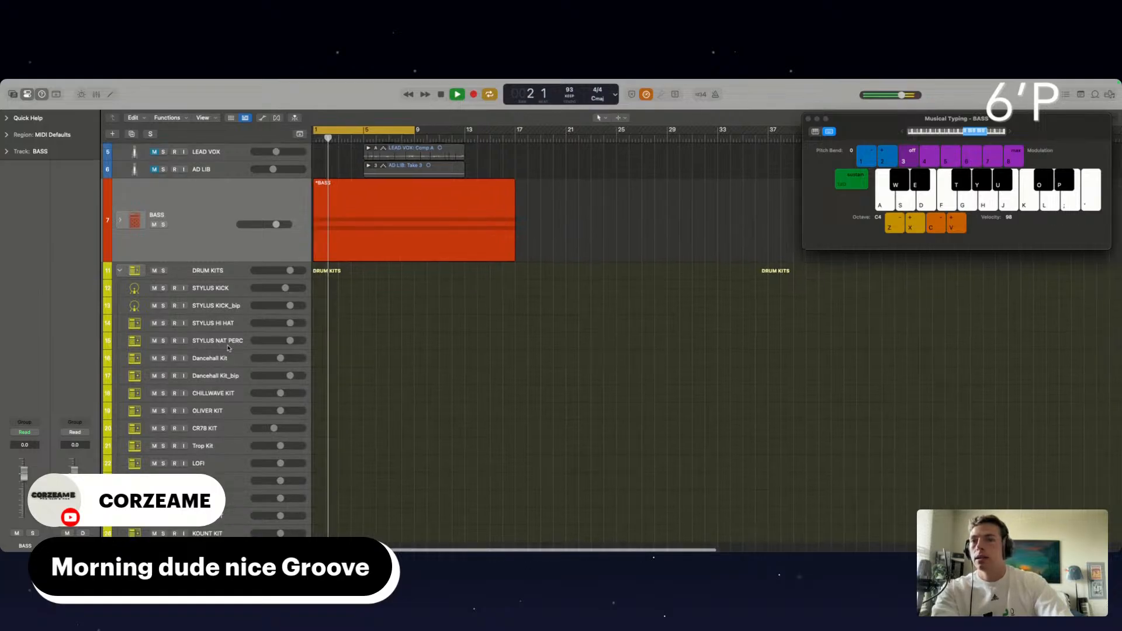
scroll(223, 368, down, 1)
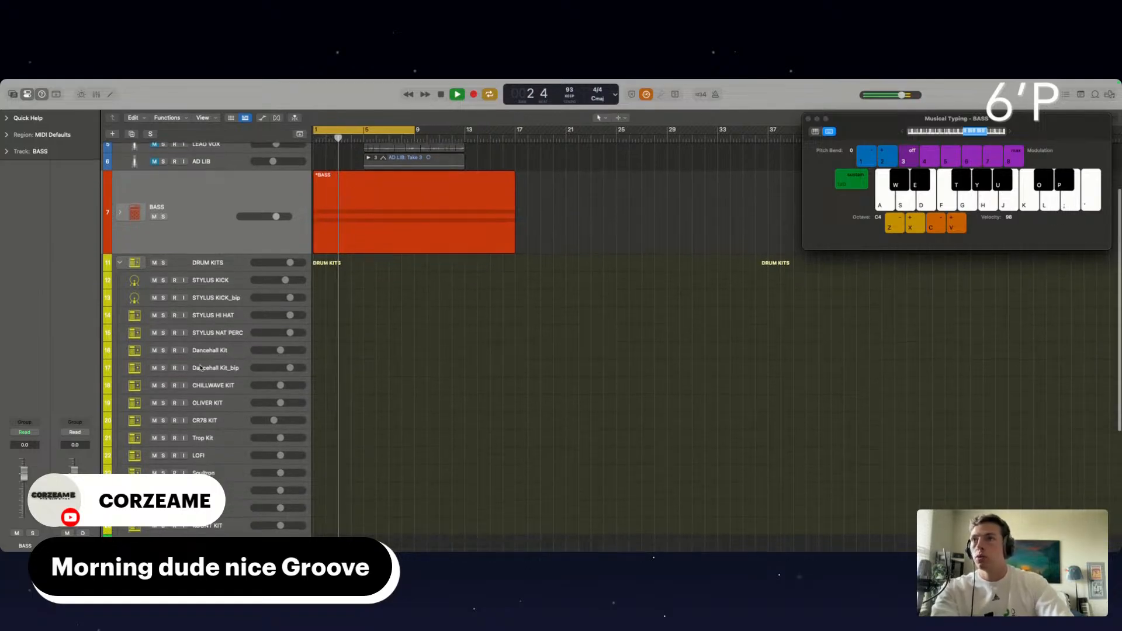
Delete the Dancehall Kit_bip track and select the Dancehall Kit track.
click(220, 370)
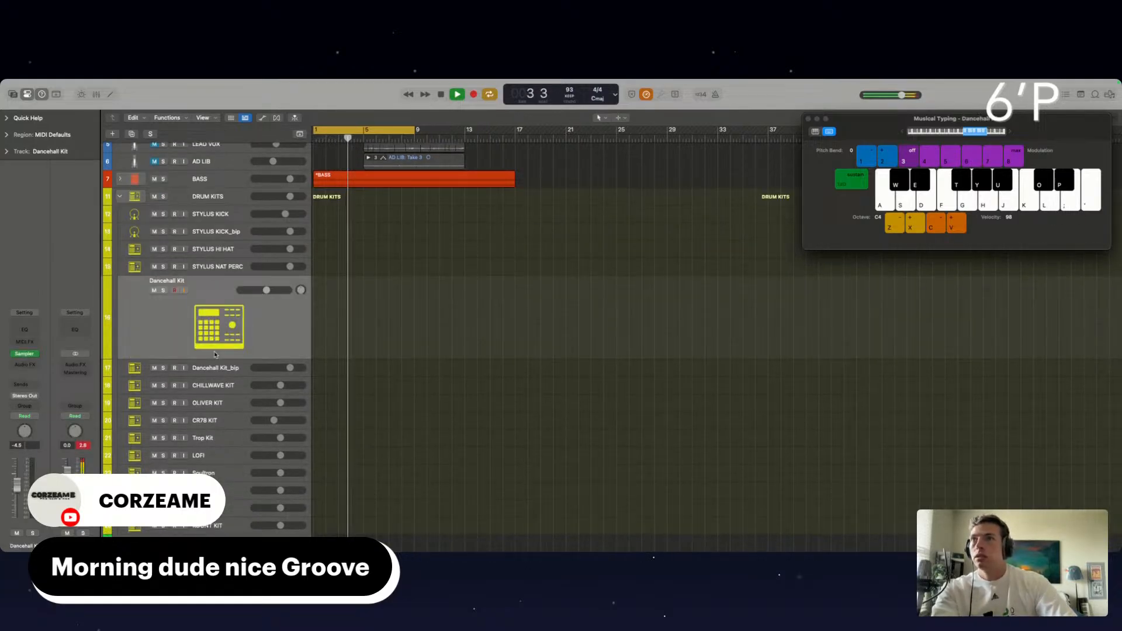
key(Up)
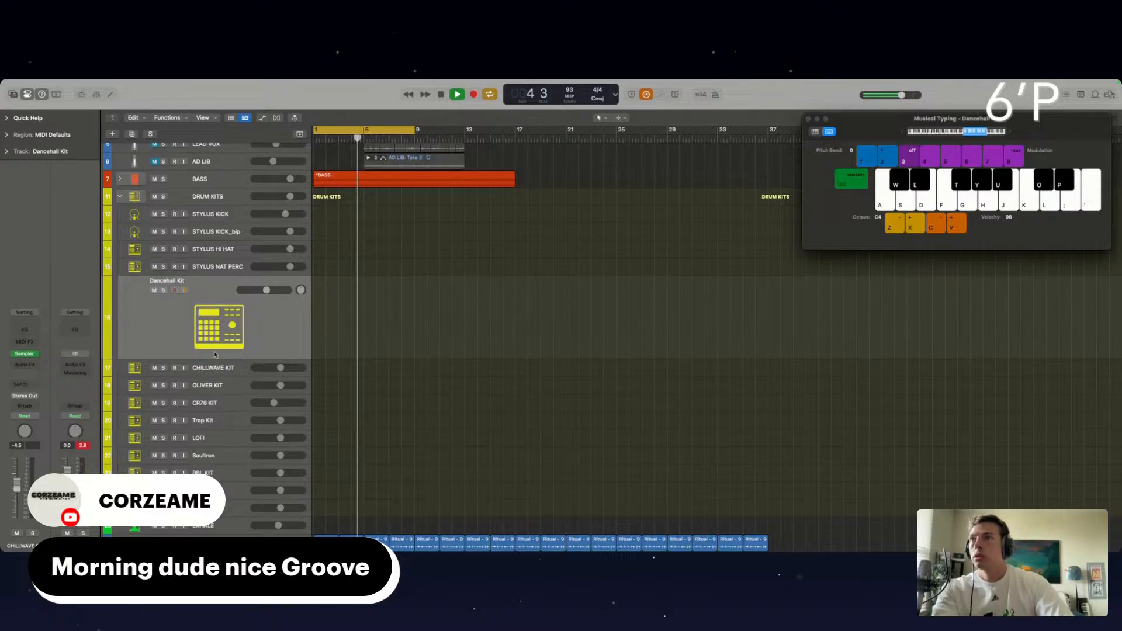
Audition Dancehall Kit sounds across octaves down to C2 against the playing beat.
key(x)
key(j)
key(h)
key(h)
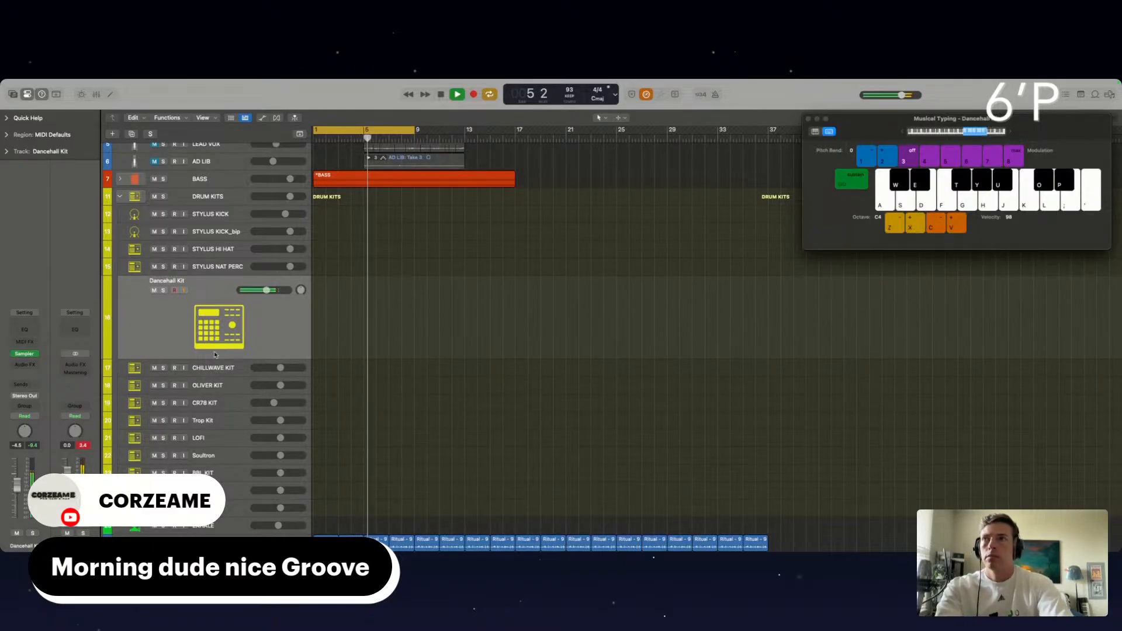
key(z)
key(z)
key(h)
key(h)
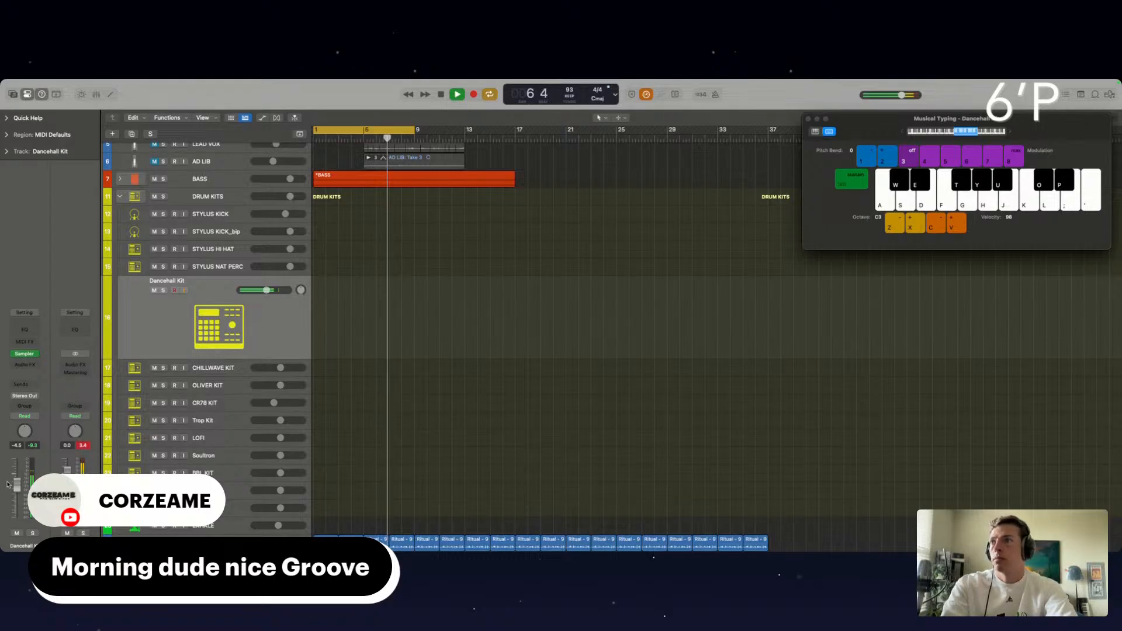
key(z)
key(y)
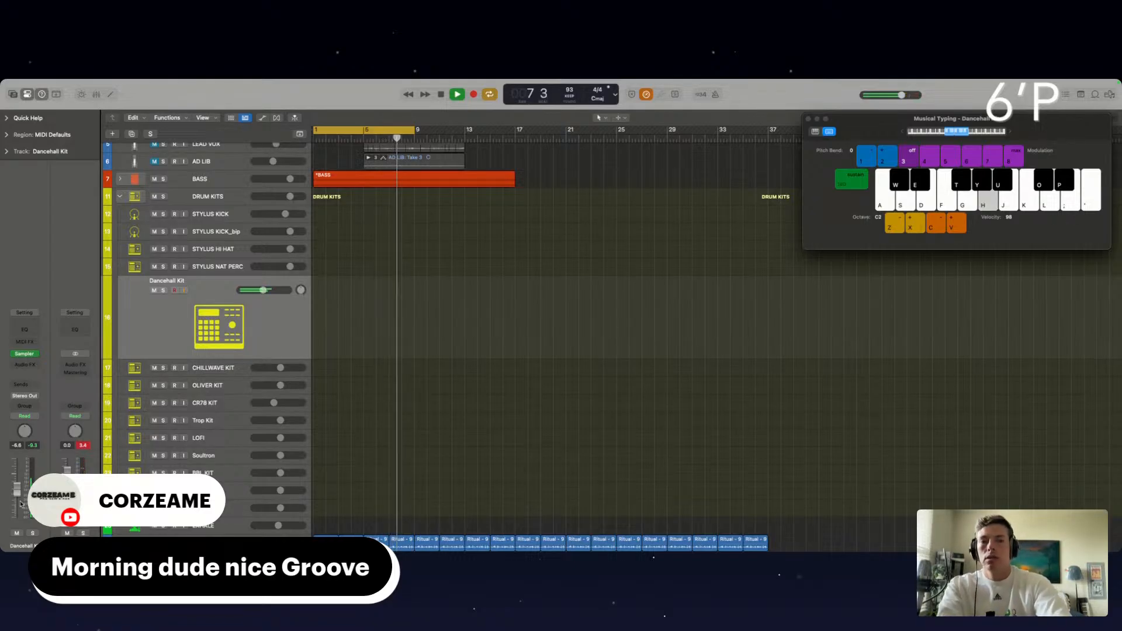
key(j)
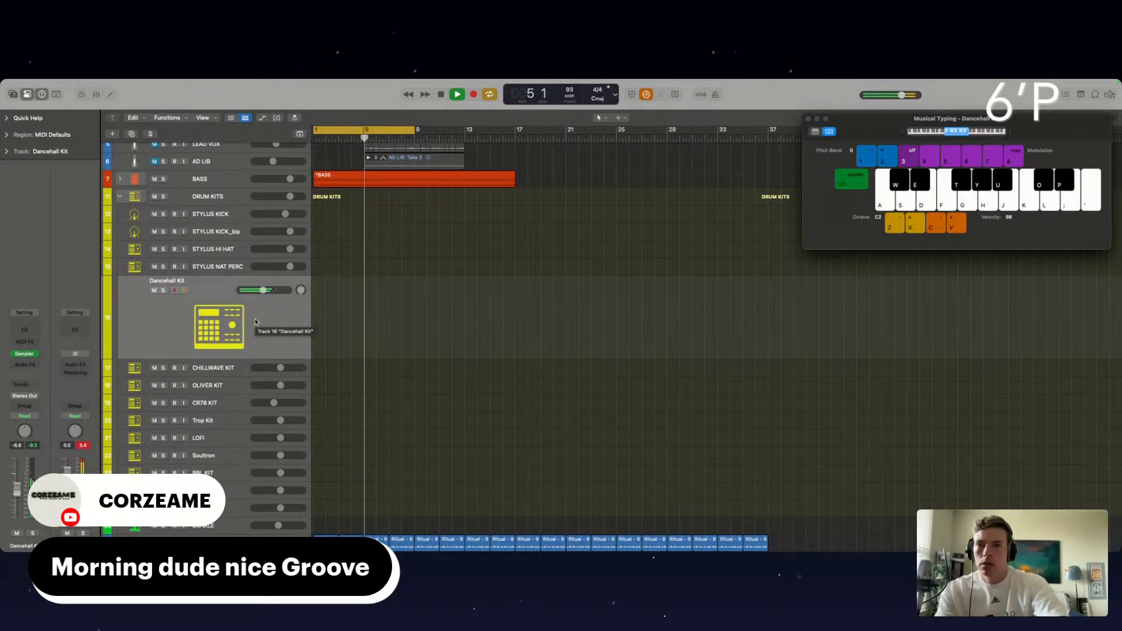
key(j)
key(j)
key(j)
key(j)
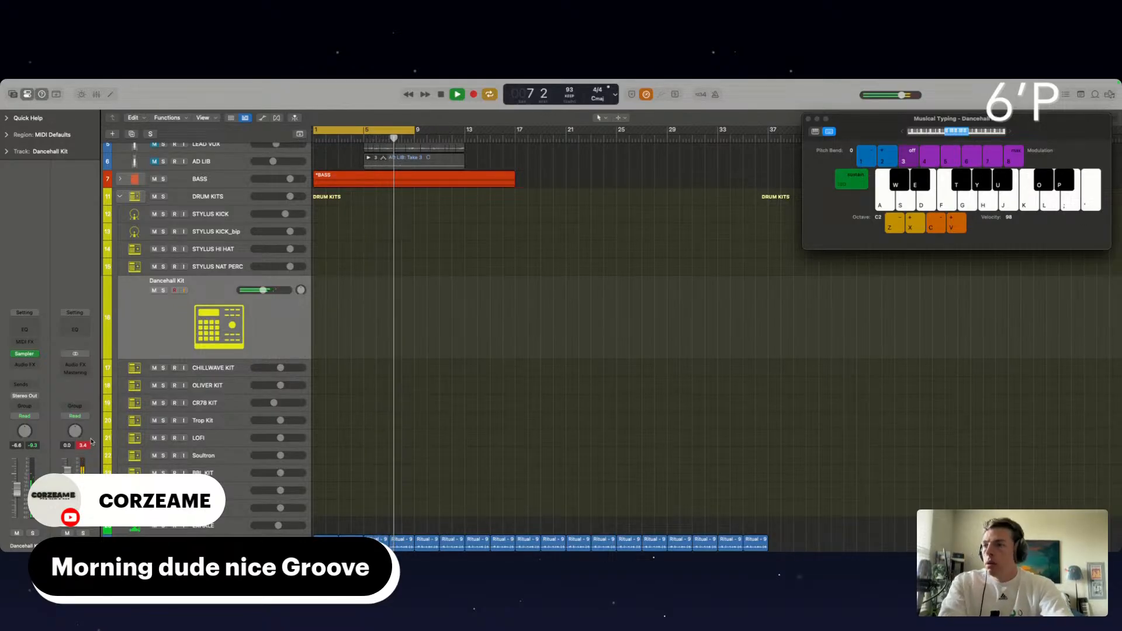
Lower the Dancehall Kit volume to -9.2 dB while repeatedly playing its B sound in octave C2.
drag(17, 490, 17, 501)
key(j)
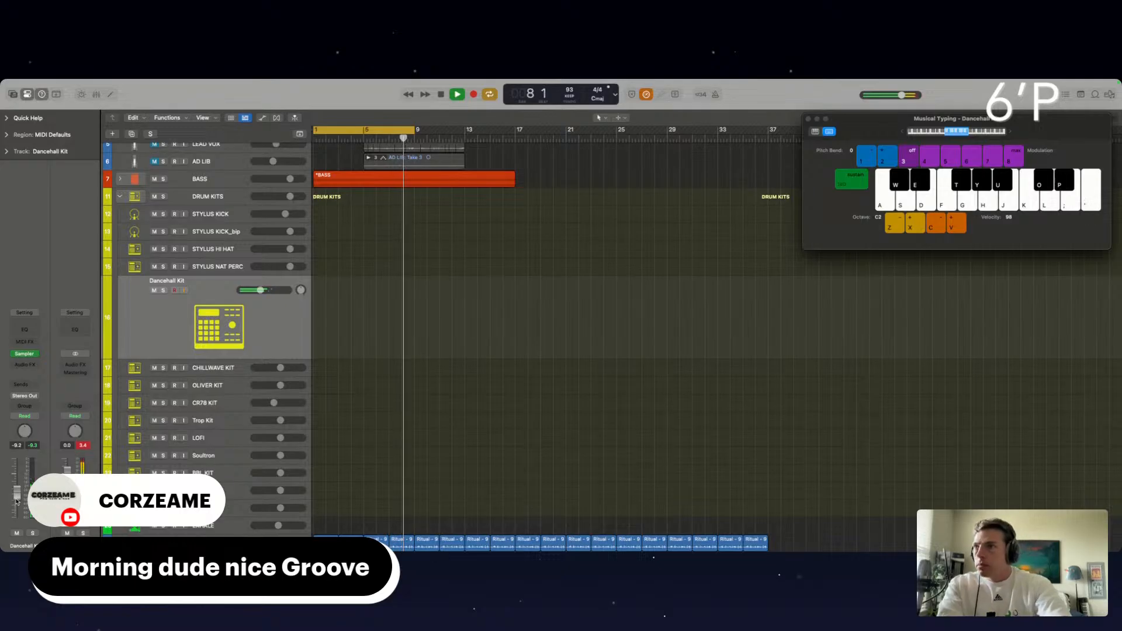
key(j)
key(j)
key(j)
key(j)
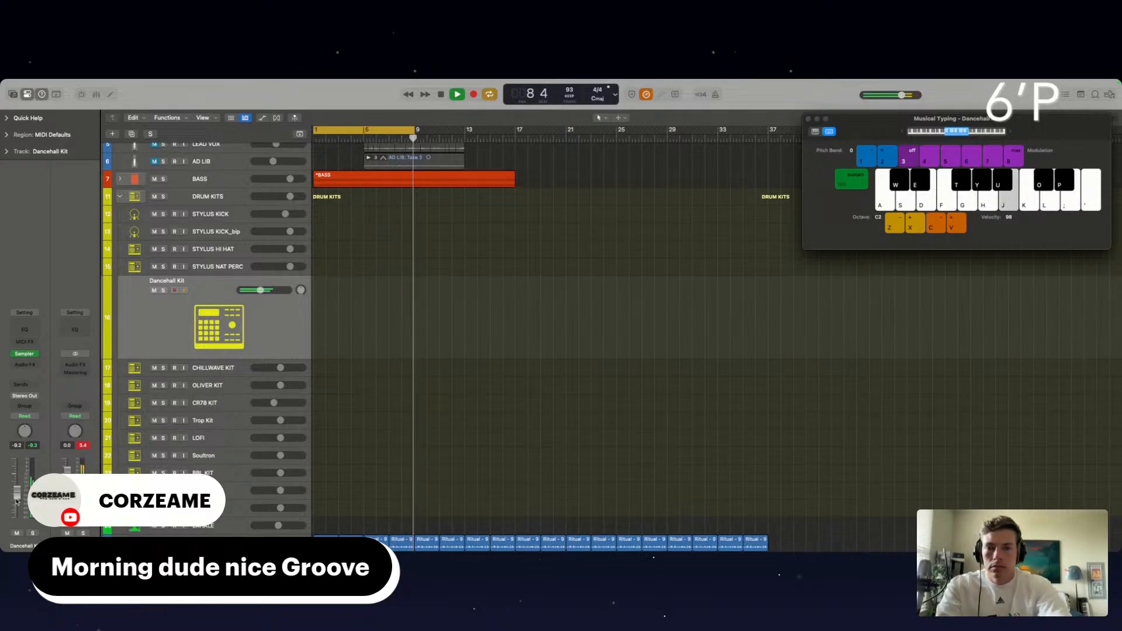
Record four off-beat hits on the Dancehall Kit track in bar 1 and play them back.
key(j)
key(space)
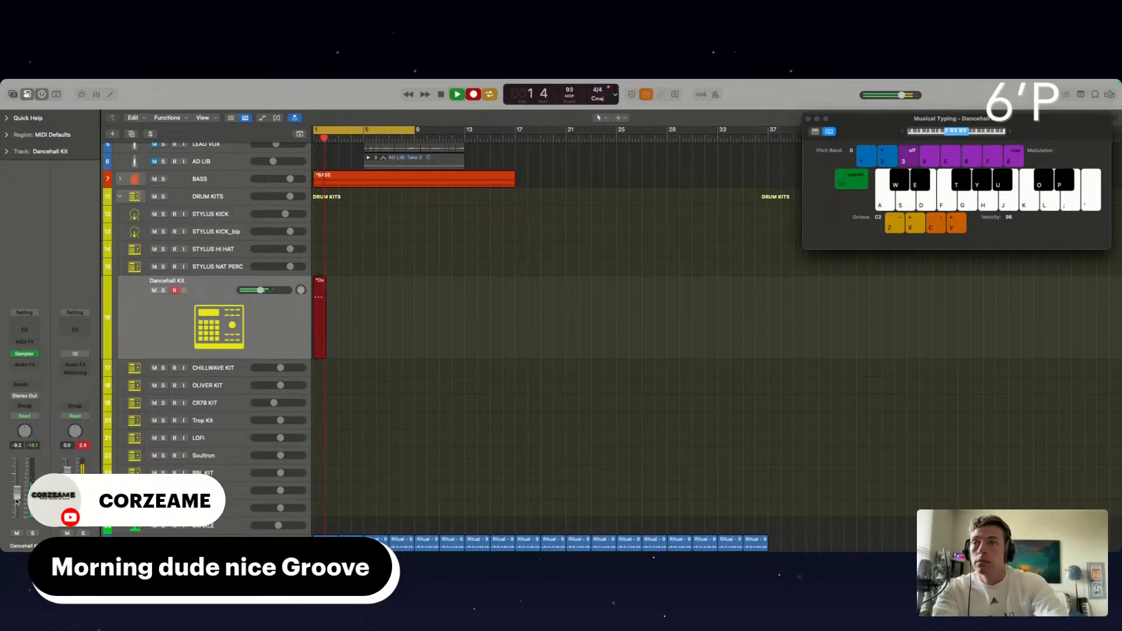
key(space)
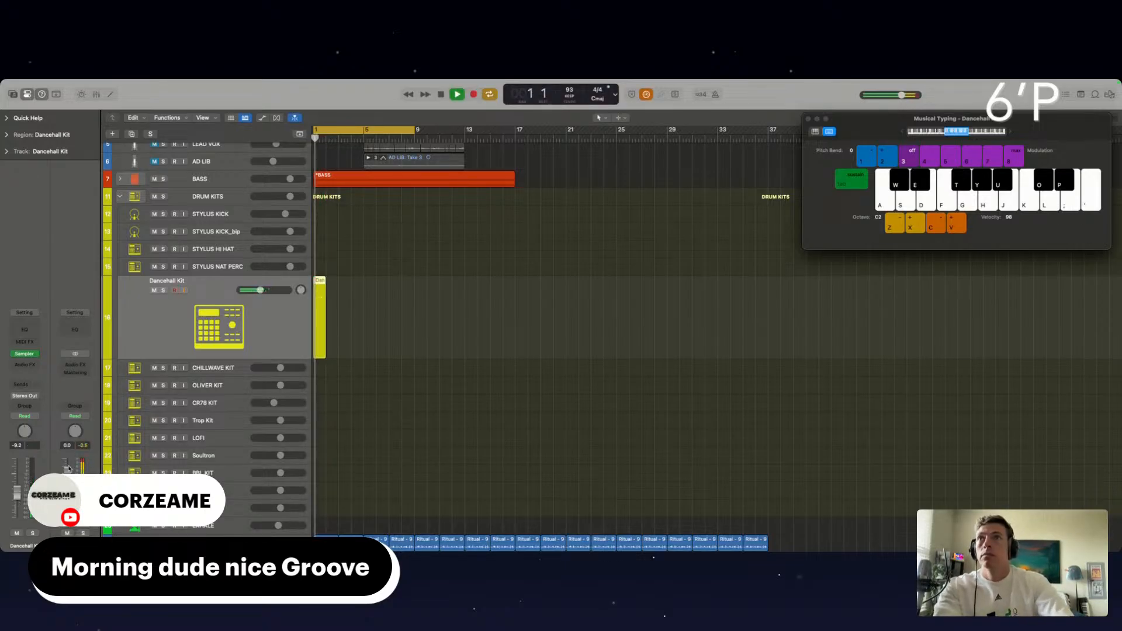
Open the recorded Dancehall Kit region for note editing and loop it to bar 17.
double_click(317, 302)
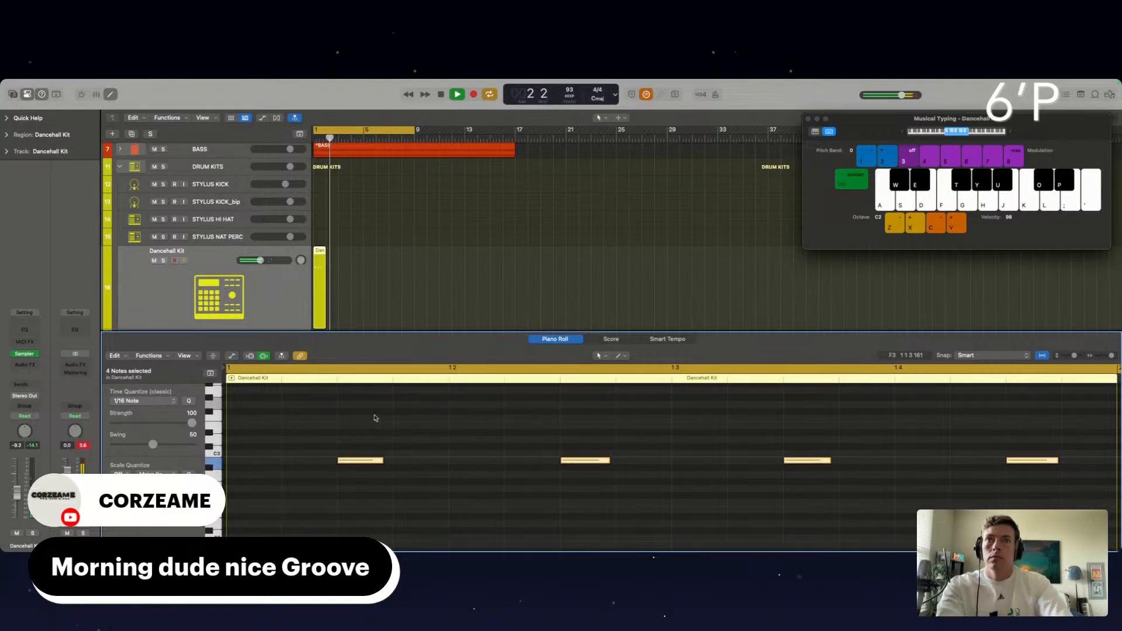
drag(151, 451, 165, 446)
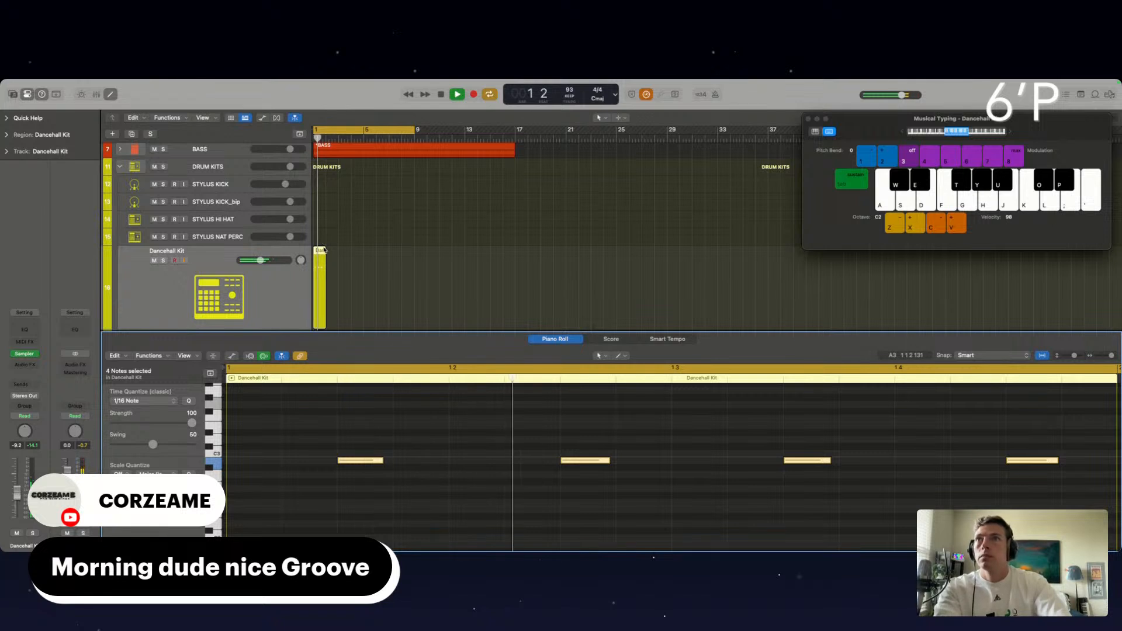
drag(322, 248, 517, 267)
scroll(338, 433, down, 5)
key(Return)
click(328, 430)
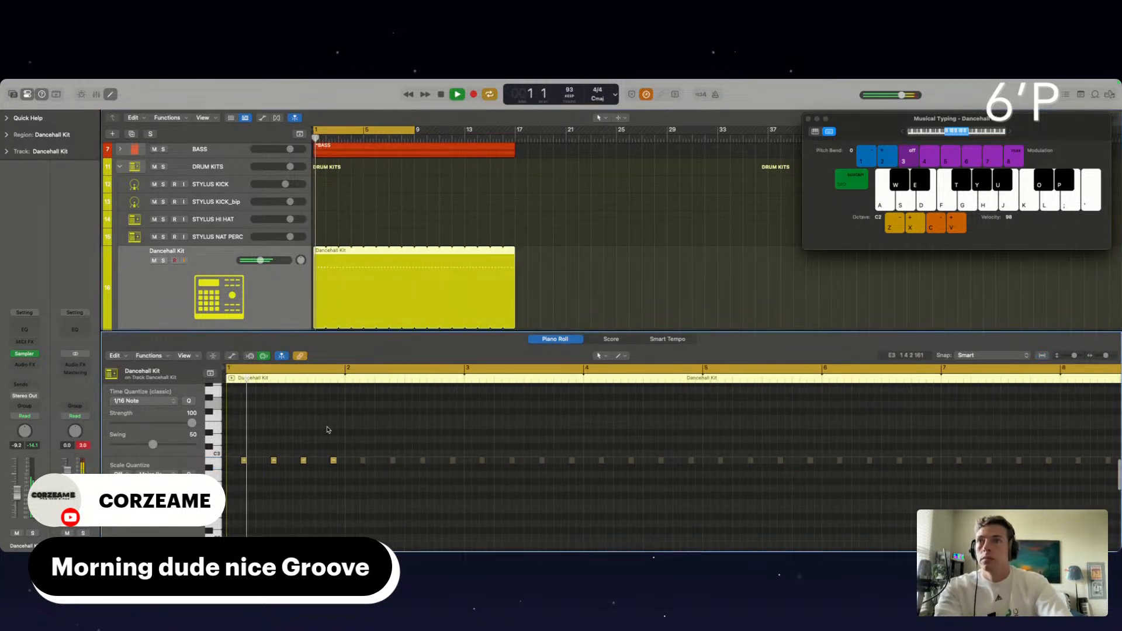
Lower the velocity of the first and third hits in the Dancehall Kit region.
scroll(285, 433, up, 3)
scroll(285, 433, left, 2)
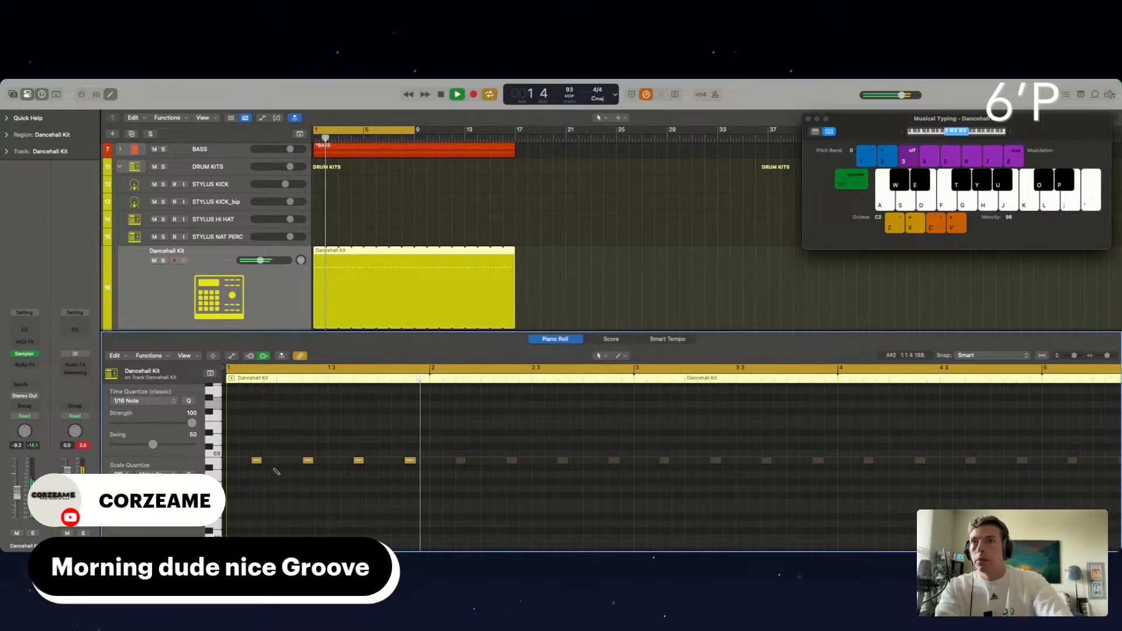
click(308, 461)
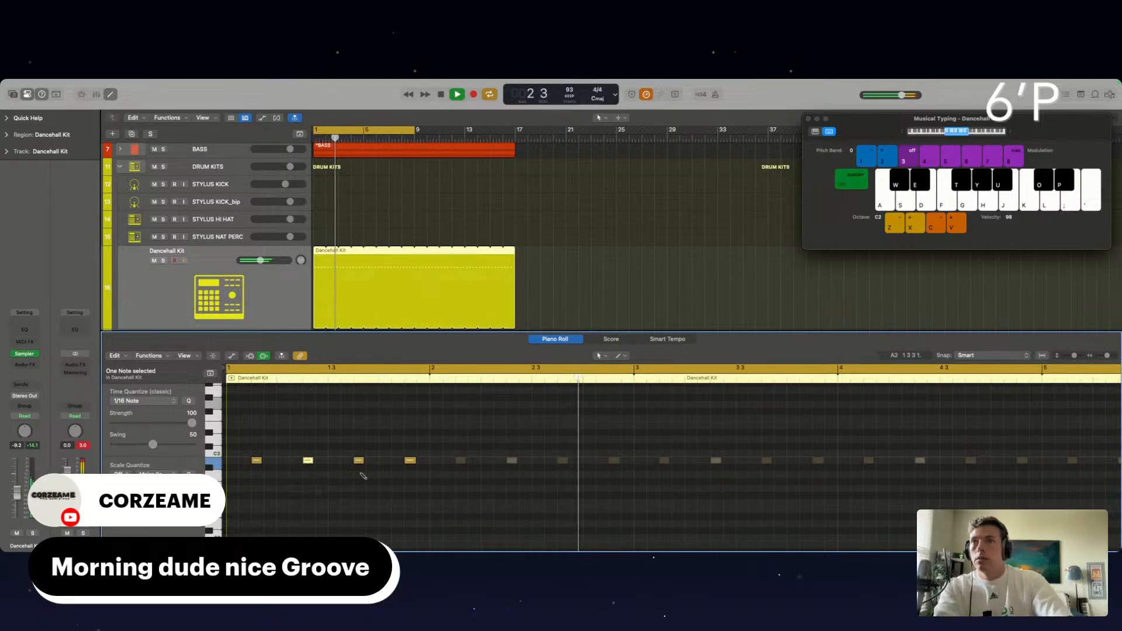
click(411, 460)
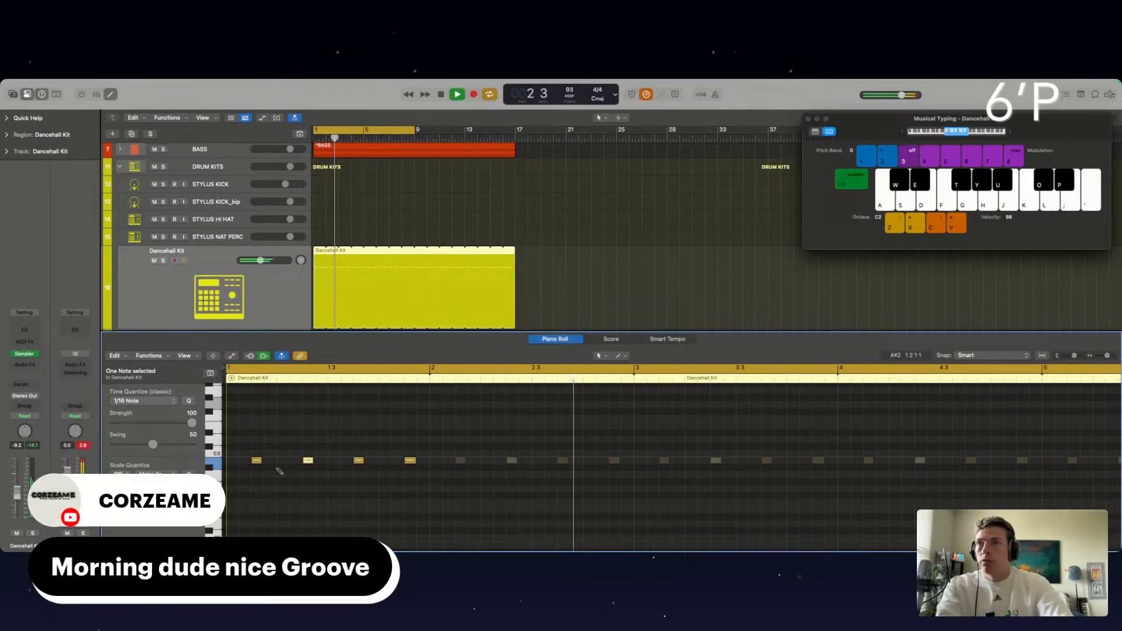
drag(256, 460, 256, 482)
key(space)
key(space)
drag(358, 460, 360, 478)
click(359, 478)
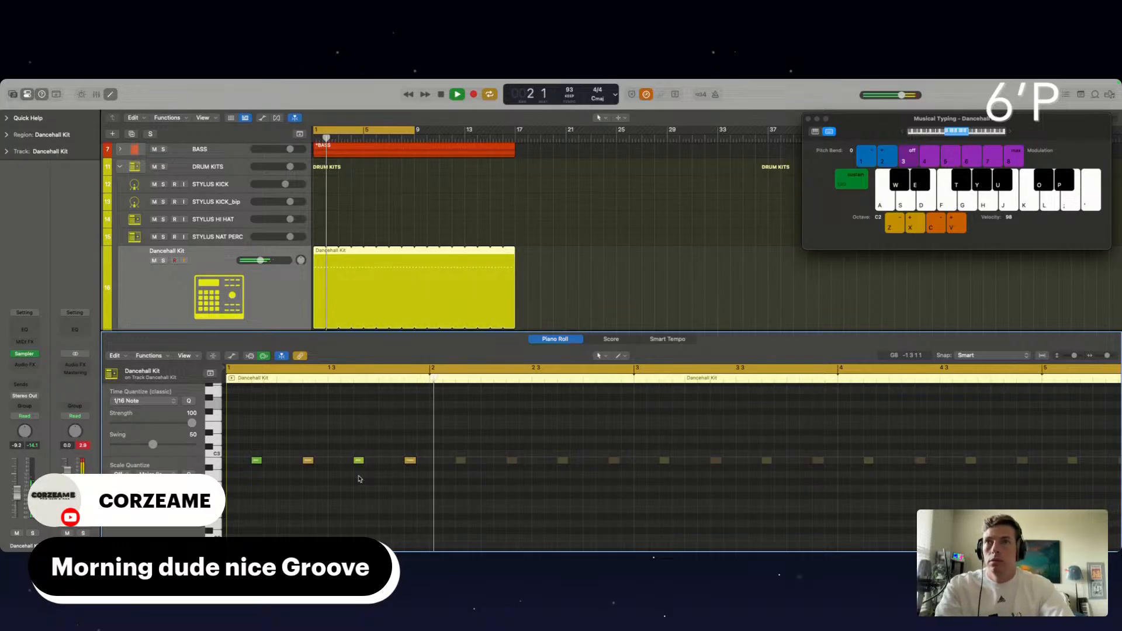
Close the note editor and duplicate the Dancehall Kit track.
key(e)
click(449, 384)
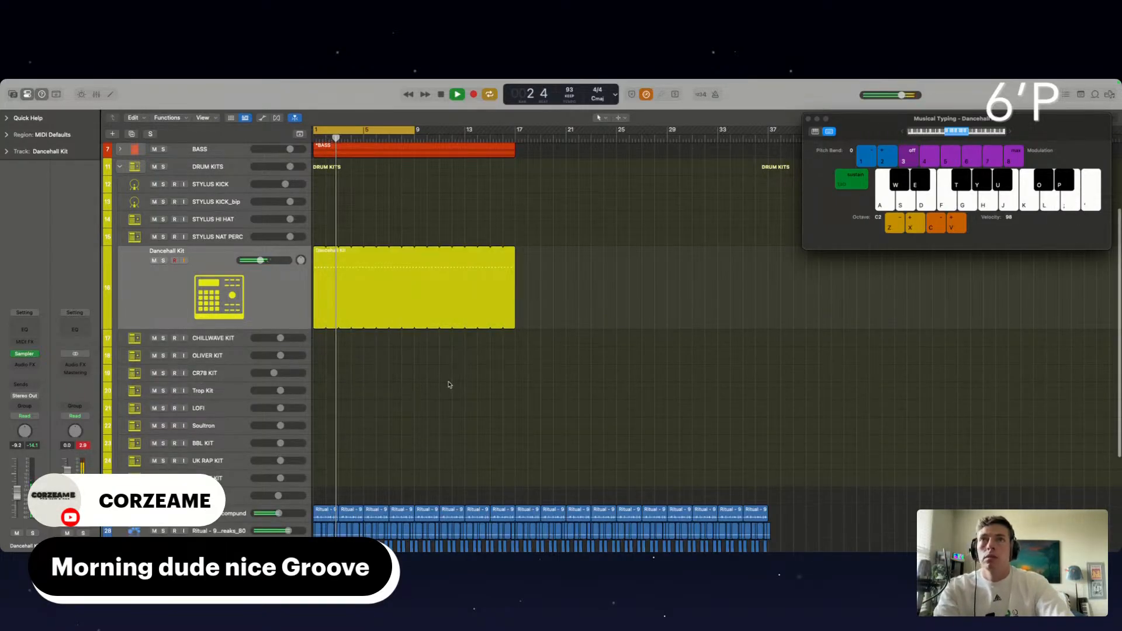
scroll(449, 384, up, 2)
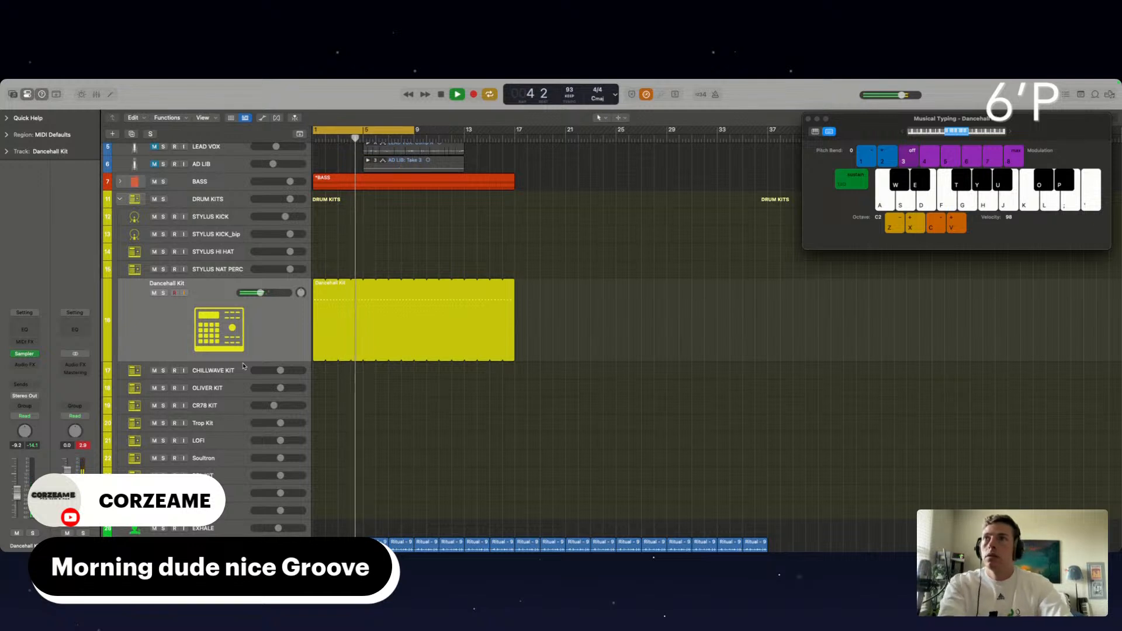
key(super+d)
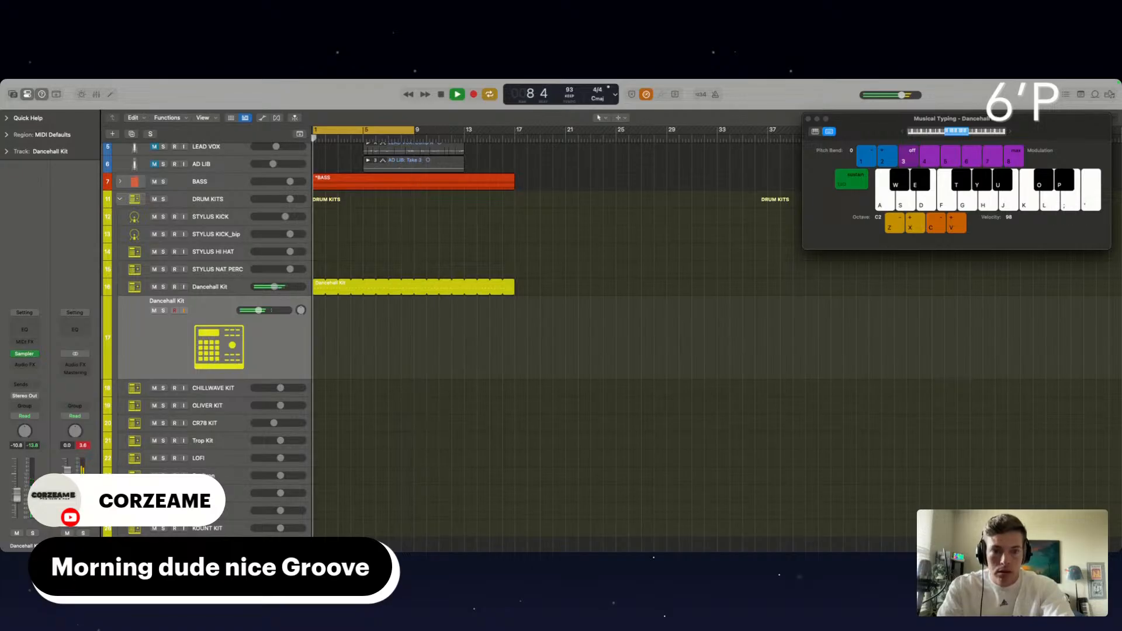
Lower the volume of the duplicated Dancehall Kit track to -13.8 dB.
key(super+k)
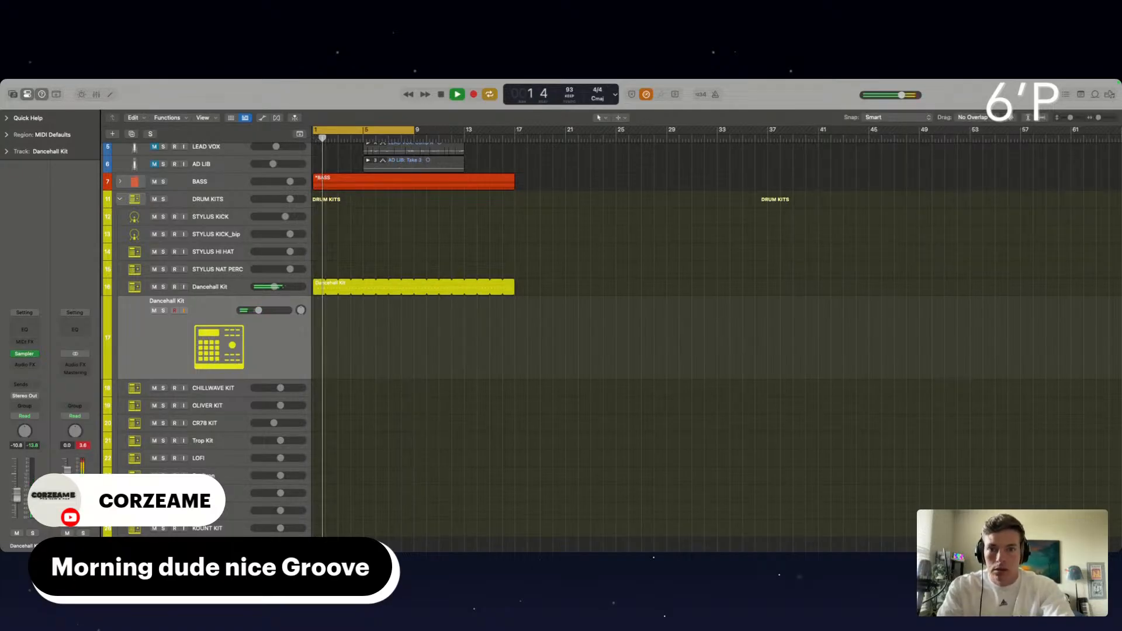
key(super+k)
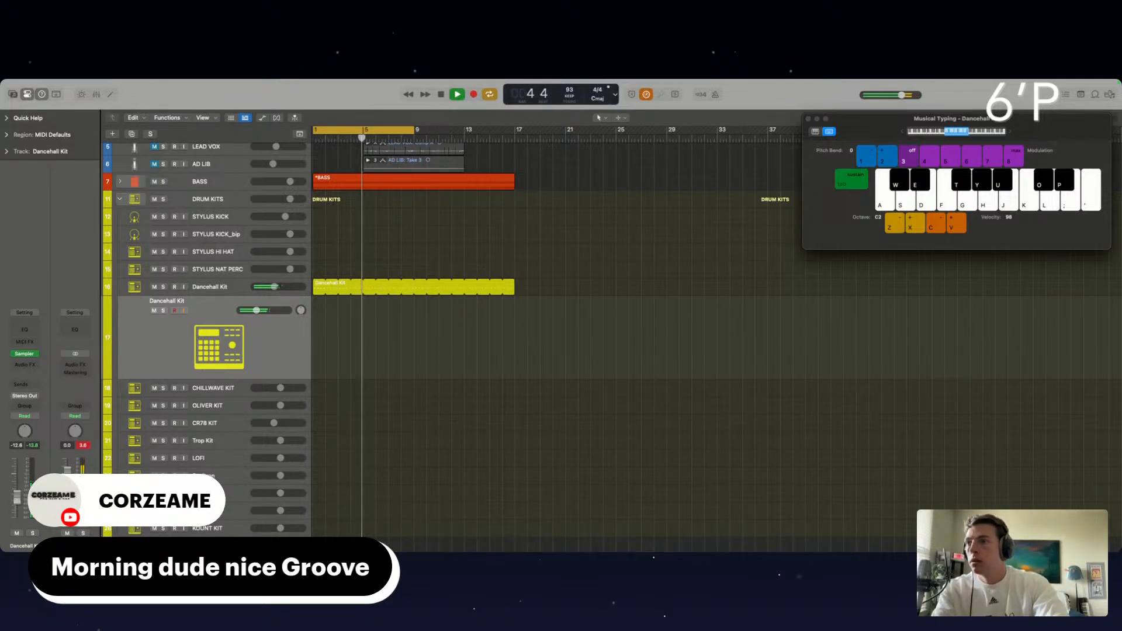
drag(18, 504, 17, 505)
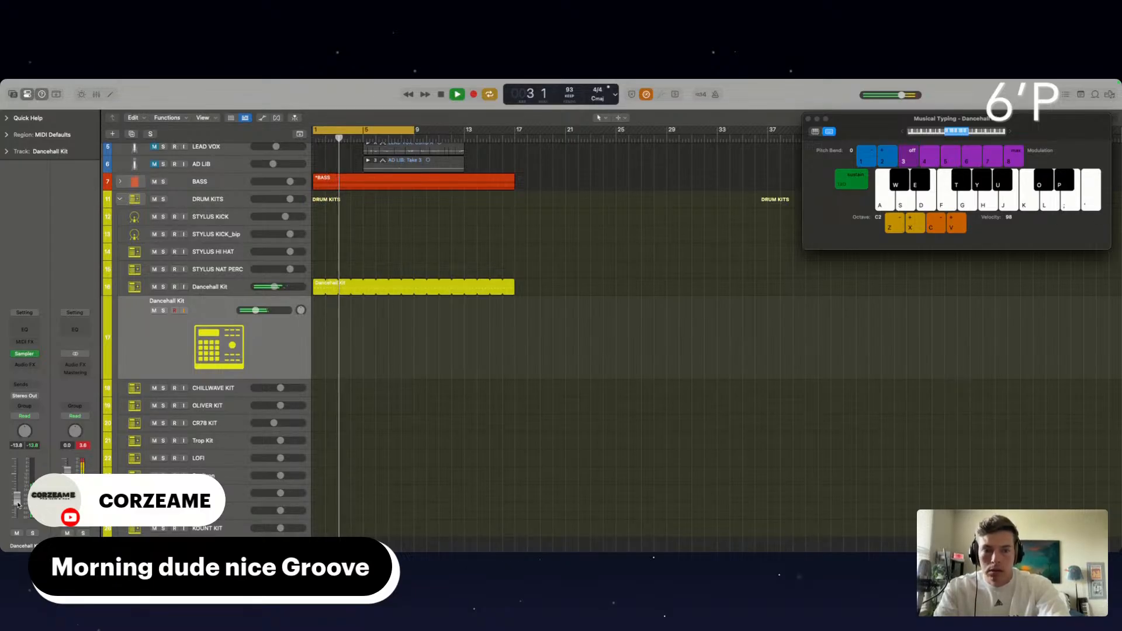
Record a four-bar percussion part from bar 1 on the duplicated Dancehall Kit track, then open it for note editing and play it back.
key(space)
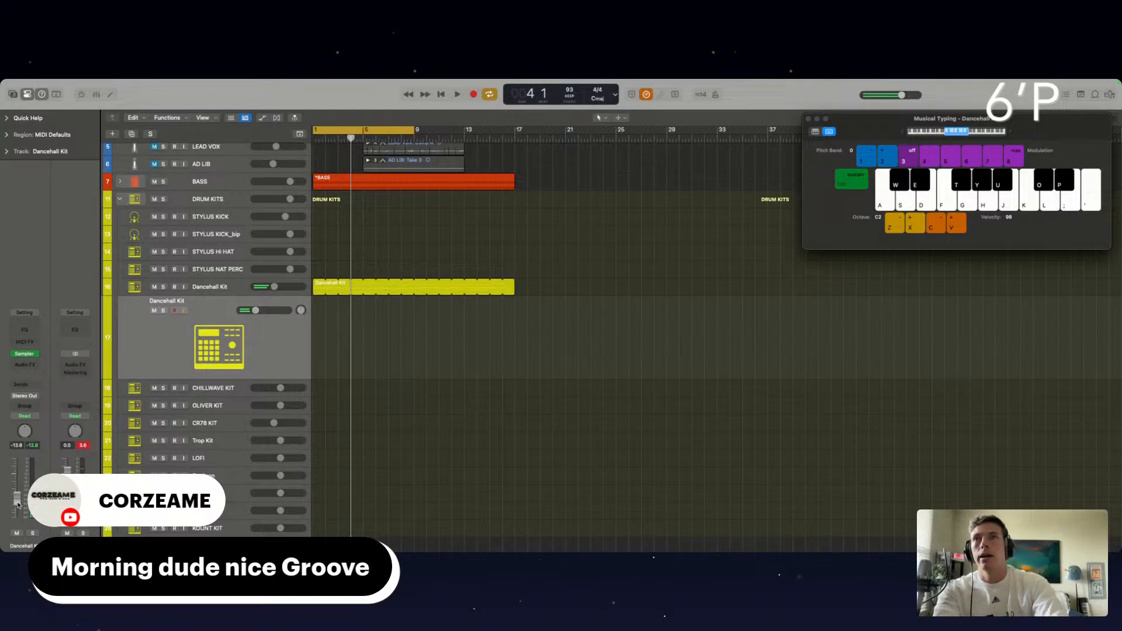
key(Return)
key(r)
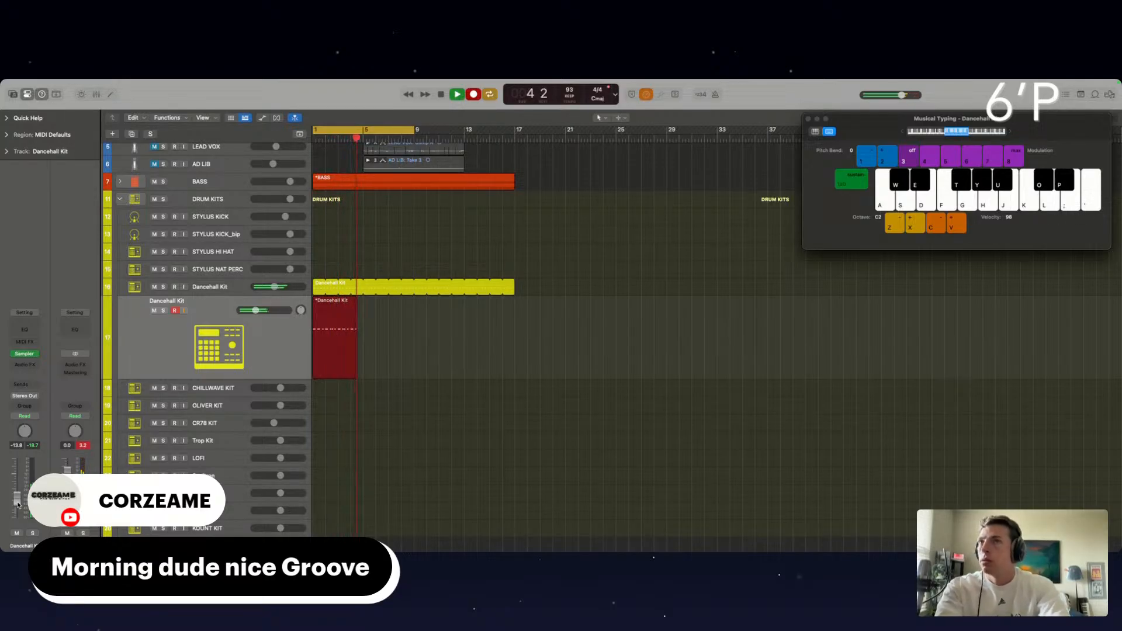
key(space)
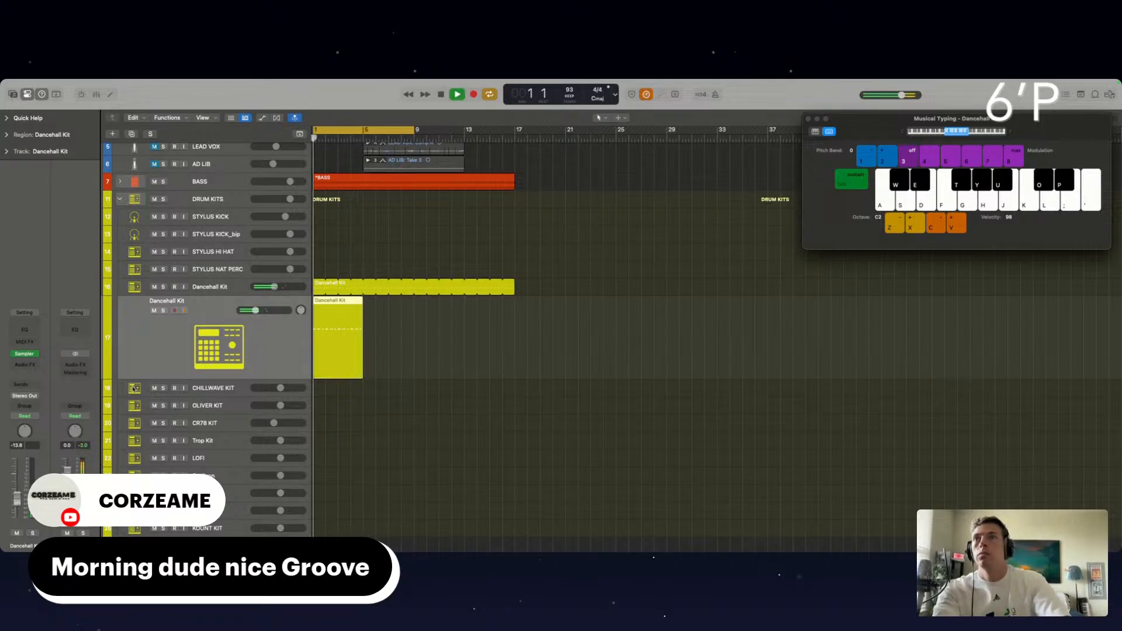
double_click(329, 324)
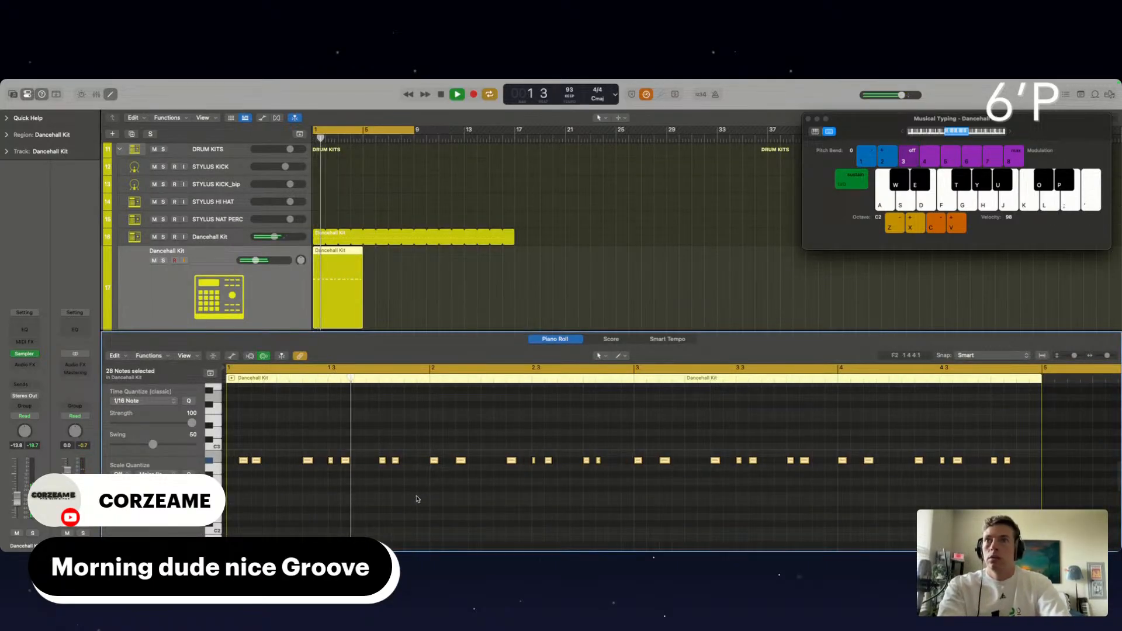
key(space)
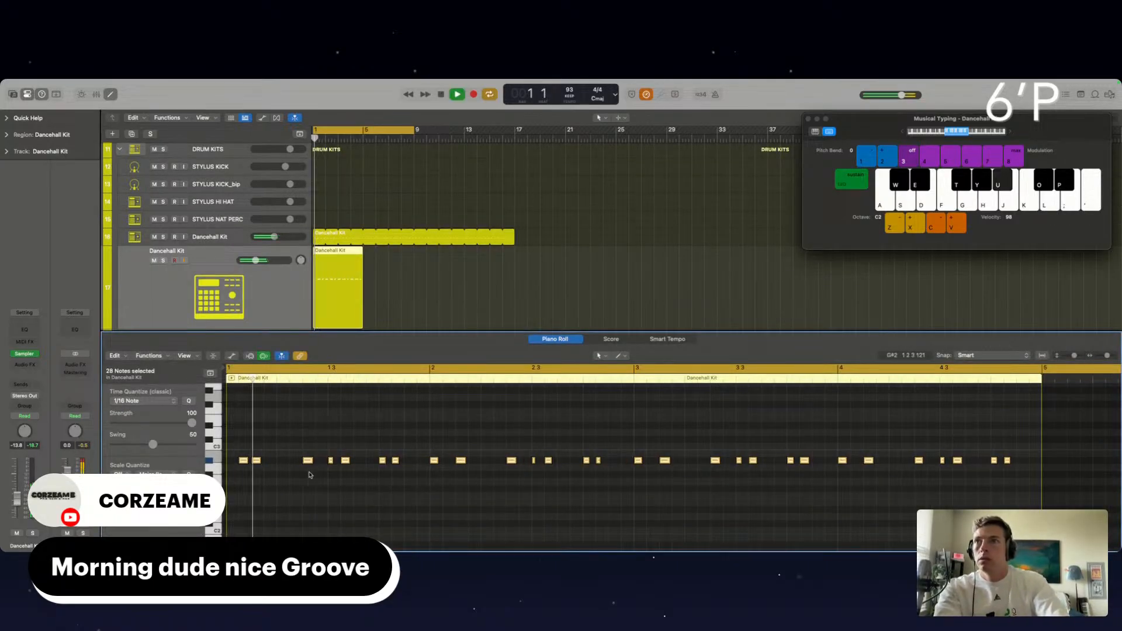
Shorten the new Dancehall Kit region to two bars and loop it to bar 17.
super+double_click(338, 273)
click(328, 263)
key(Delete)
drag(355, 277, 332, 278)
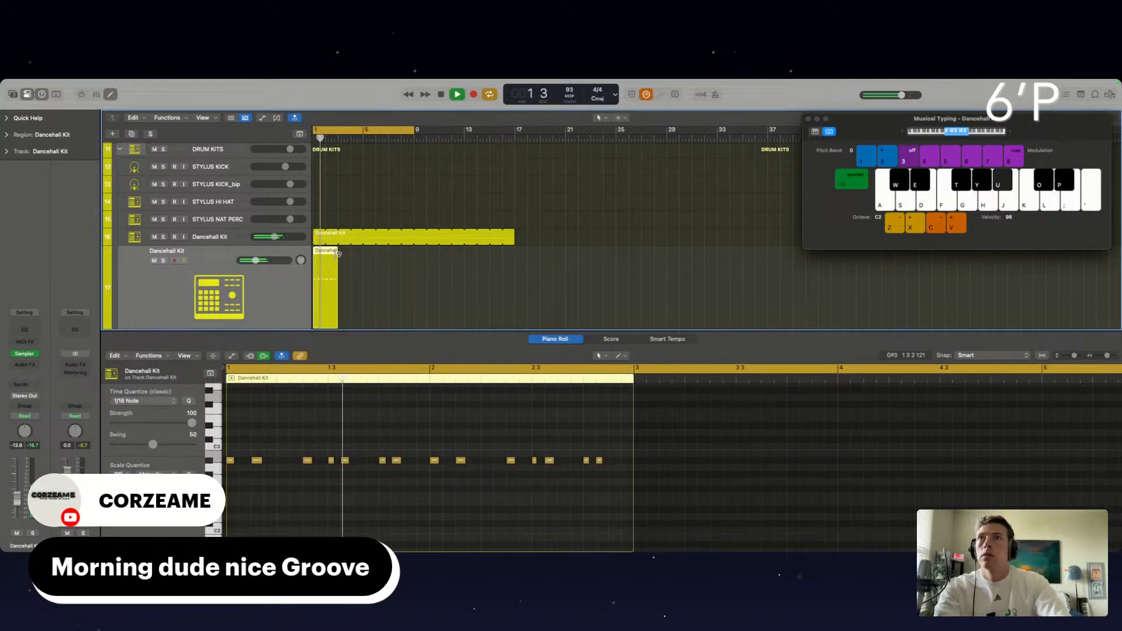
drag(340, 250, 513, 328)
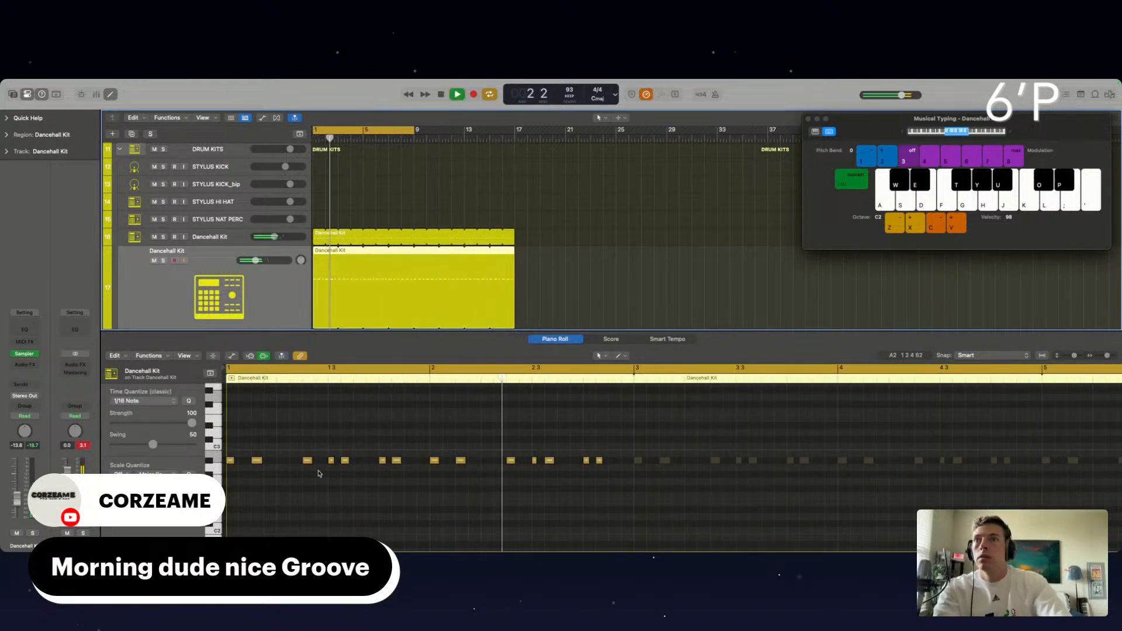
Set the 1/16-note quantize strength to 75 for all notes in the new Dancehall Kit region and play it back.
key(super+a)
drag(192, 423, 173, 422)
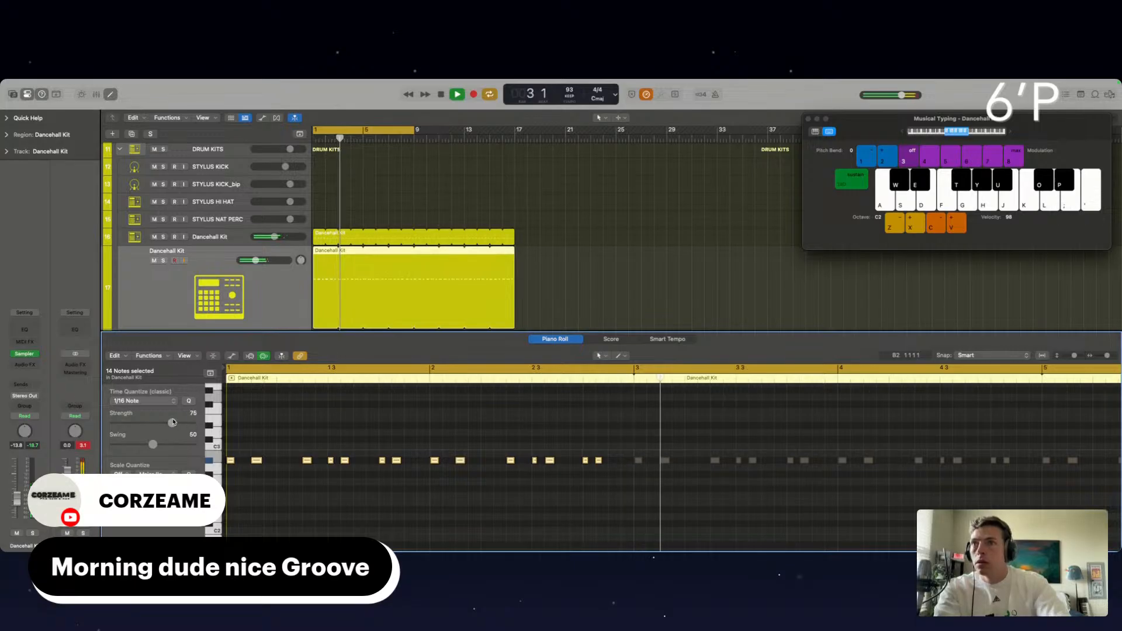
key(space)
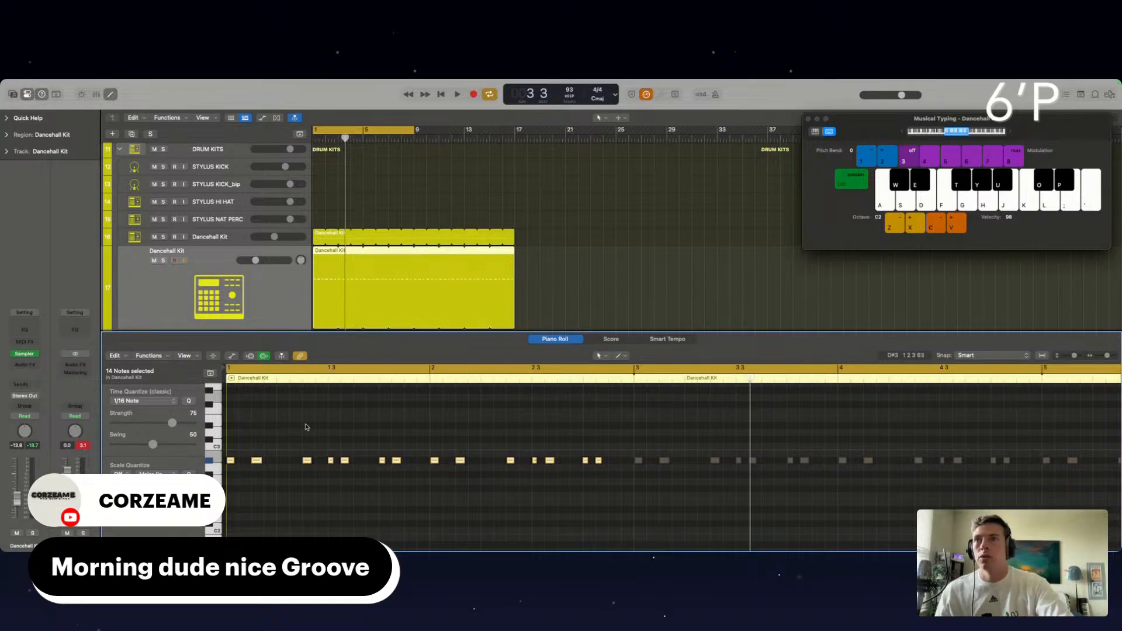
click(306, 428)
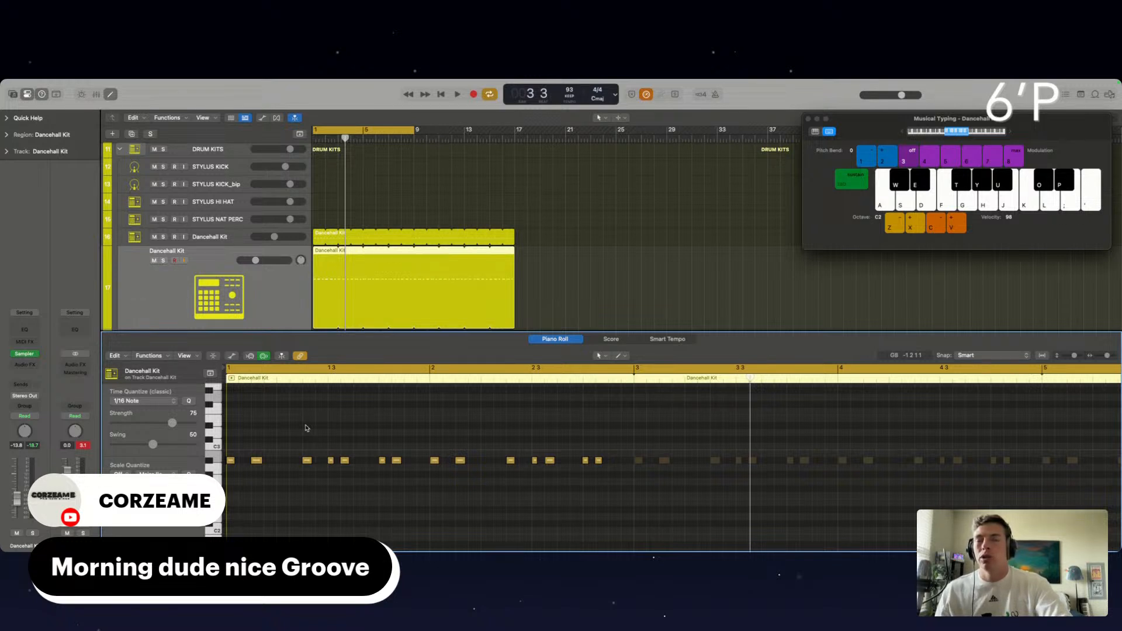
key(space)
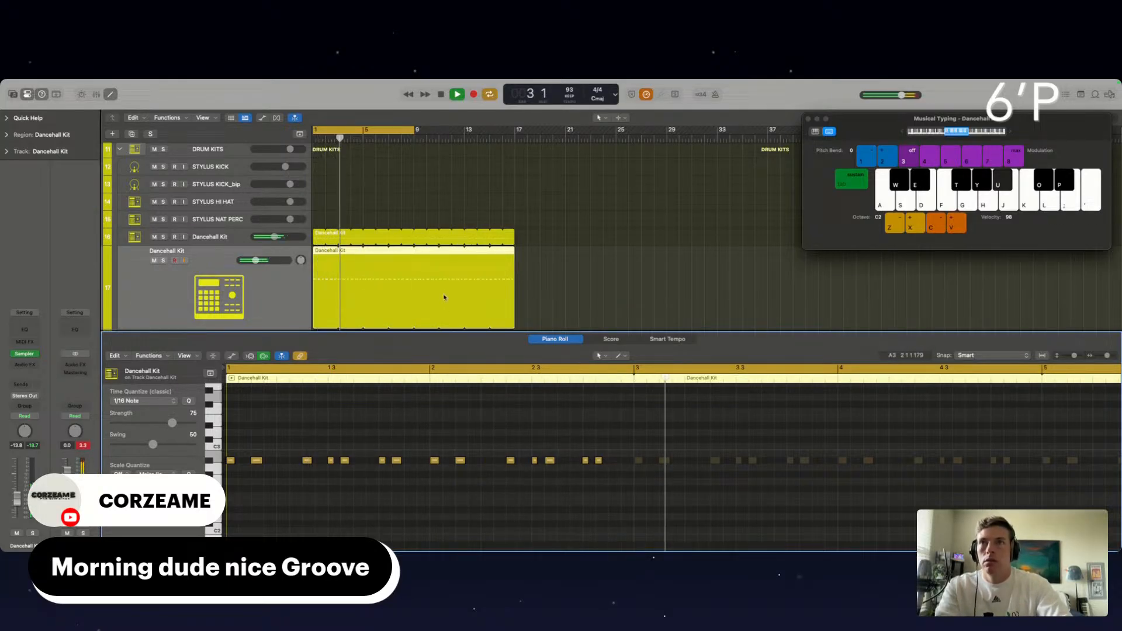
Pan the duplicated Dancehall Kit track to the left and lower its volume to -14.2 dB.
scroll(441, 285, down, 2)
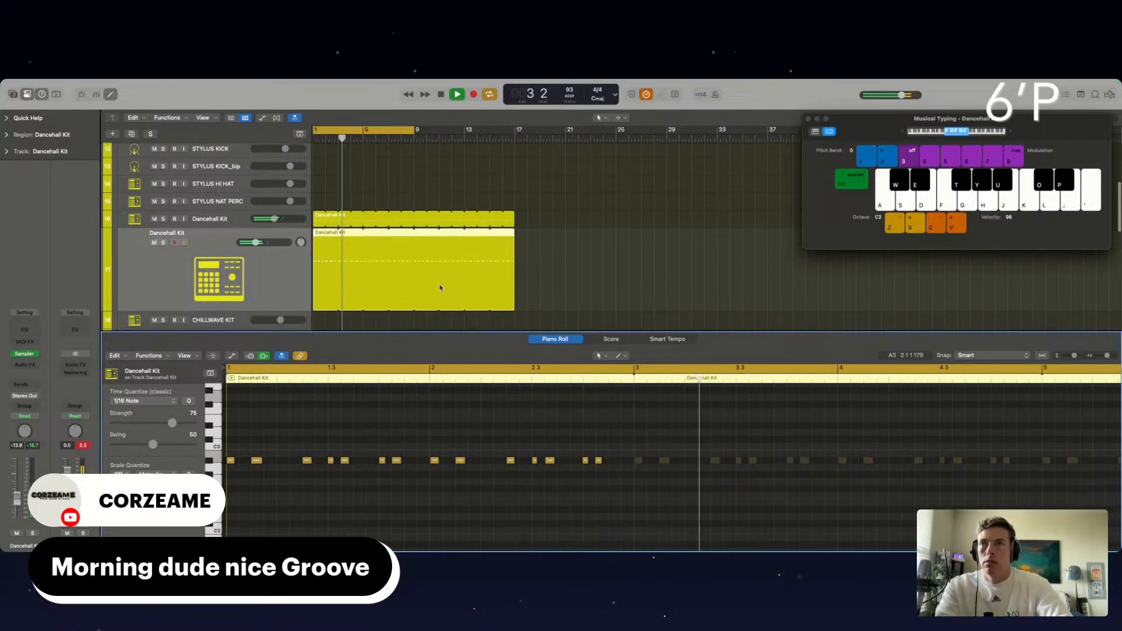
click(301, 233)
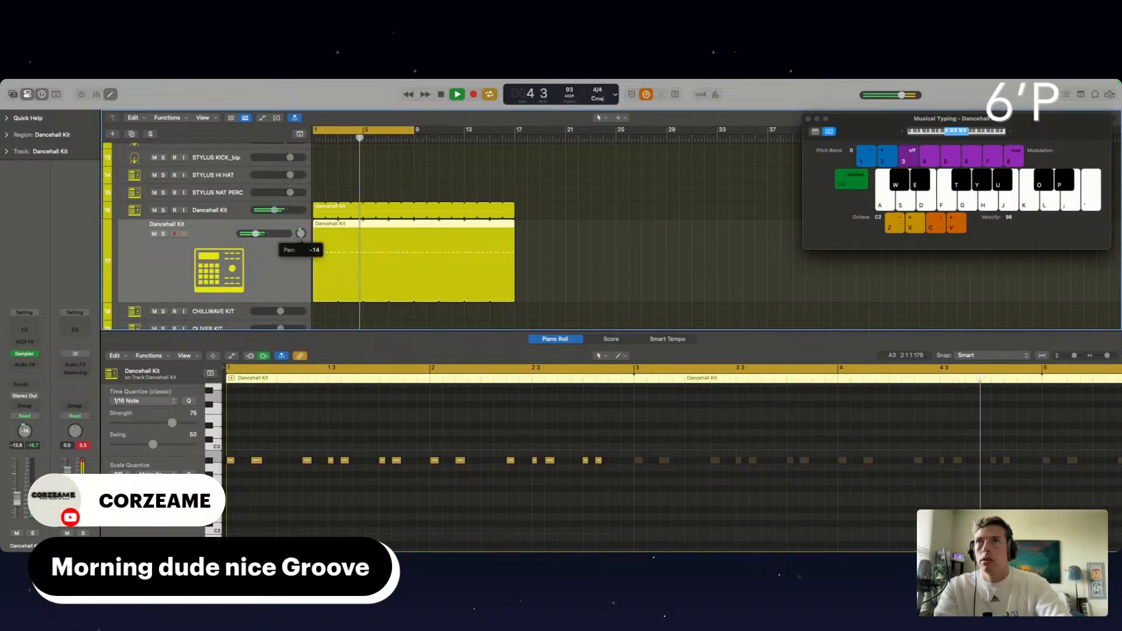
drag(301, 236, 254, 234)
click(256, 233)
click(521, 283)
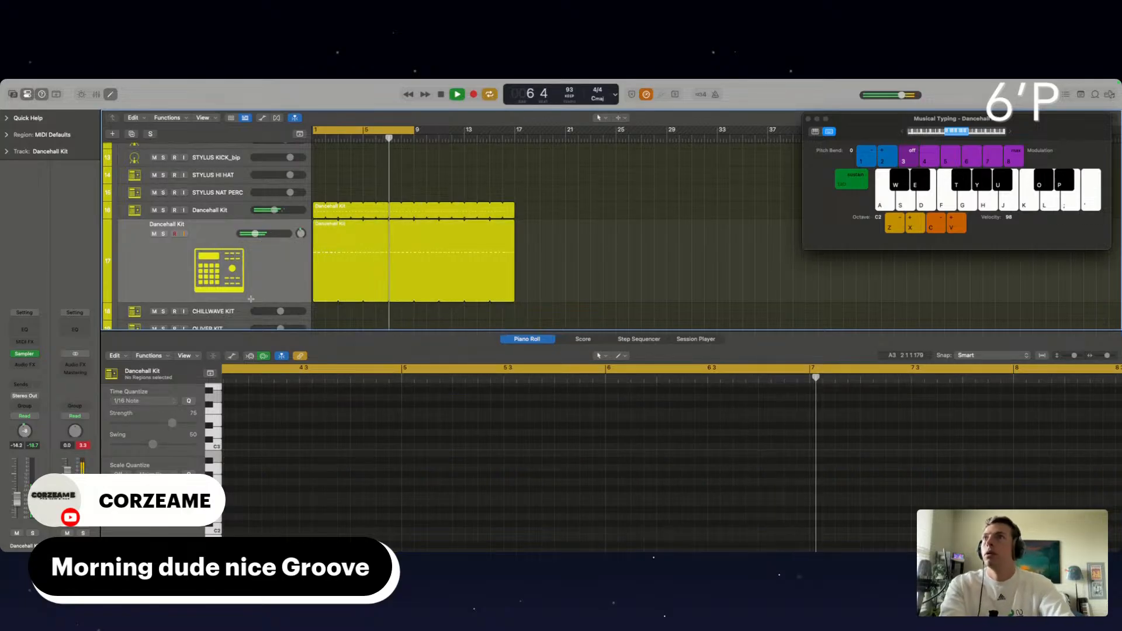
Audition the CHILLWAVE KIT sounds in several octaves while the beat plays.
scroll(222, 232, up, 5)
scroll(223, 232, down, 2)
scroll(223, 225, down, 3)
scroll(223, 222, down, 1)
click(208, 272)
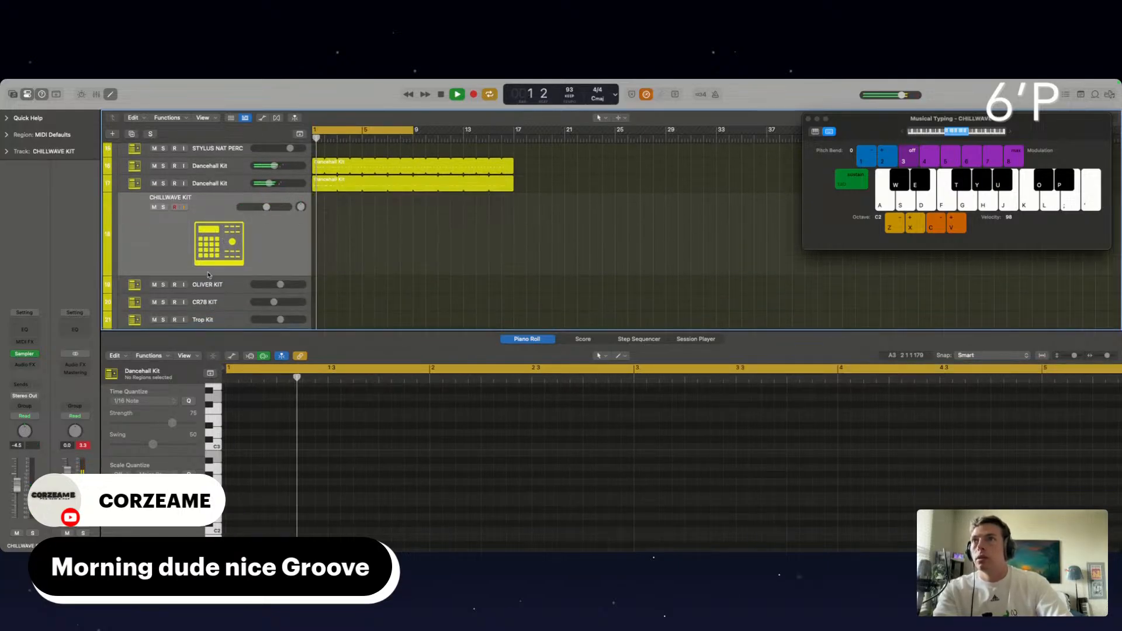
key(super+k)
key(super+k)
key(j)
key(h)
key(g)
key(f)
key(d)
key(z)
key(z)
key(x)
key(j)
Select the OLIVER KIT track and audition its sounds while raising the typing keyboard's octave to C4.
click(223, 291)
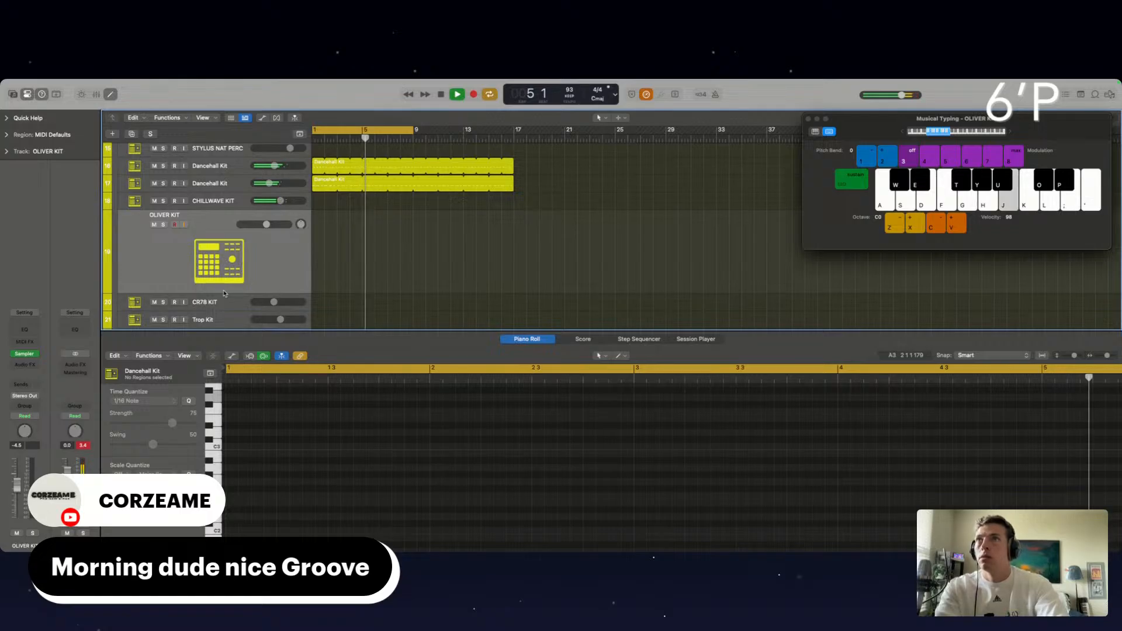
key(x)
key(x)
key(g)
key(x)
key(x)
key(h)
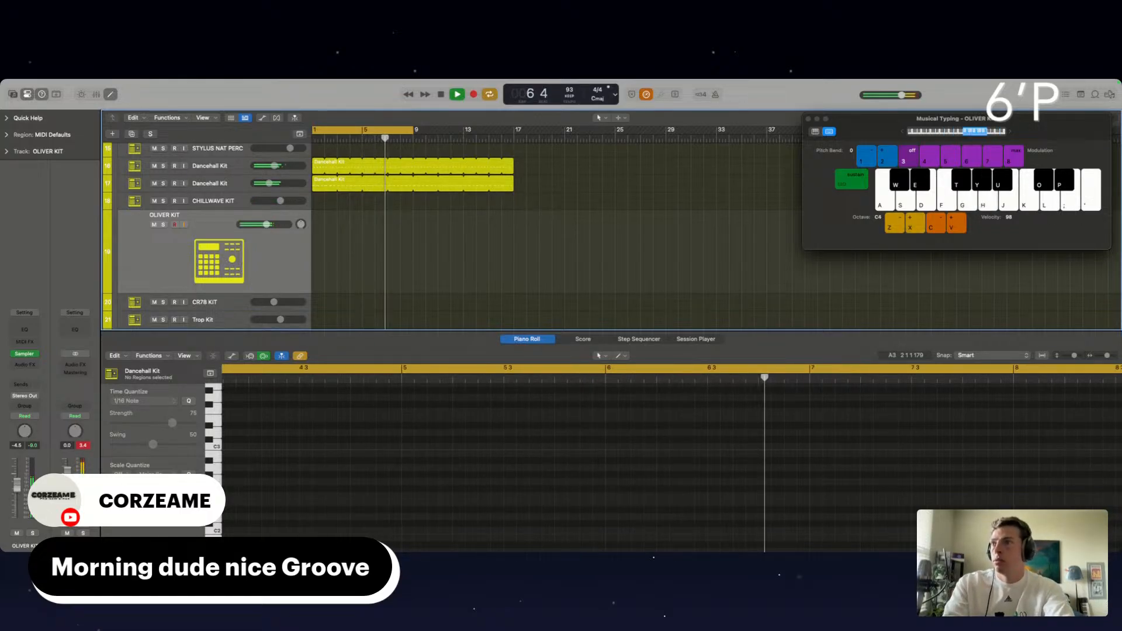
Lower the OLIVER KIT volume to -14.2 dB while repeatedly playing its B sound in octave C4.
drag(17, 511, 17, 495)
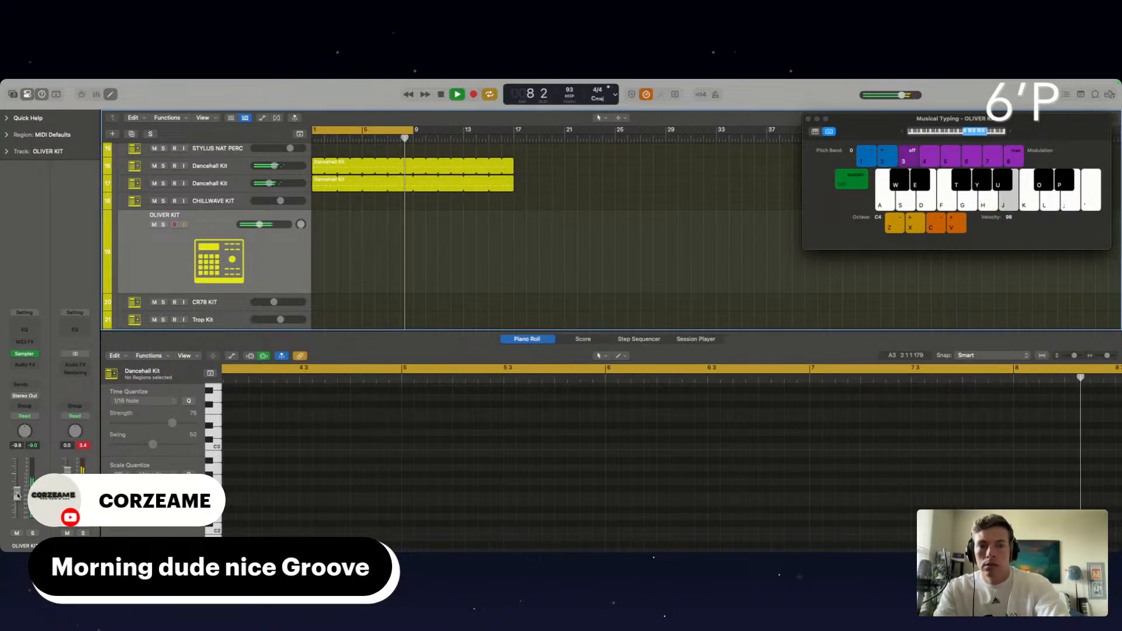
key(j)
drag(17, 495, 18, 502)
key(j)
key(j)
key(j)
key(y)
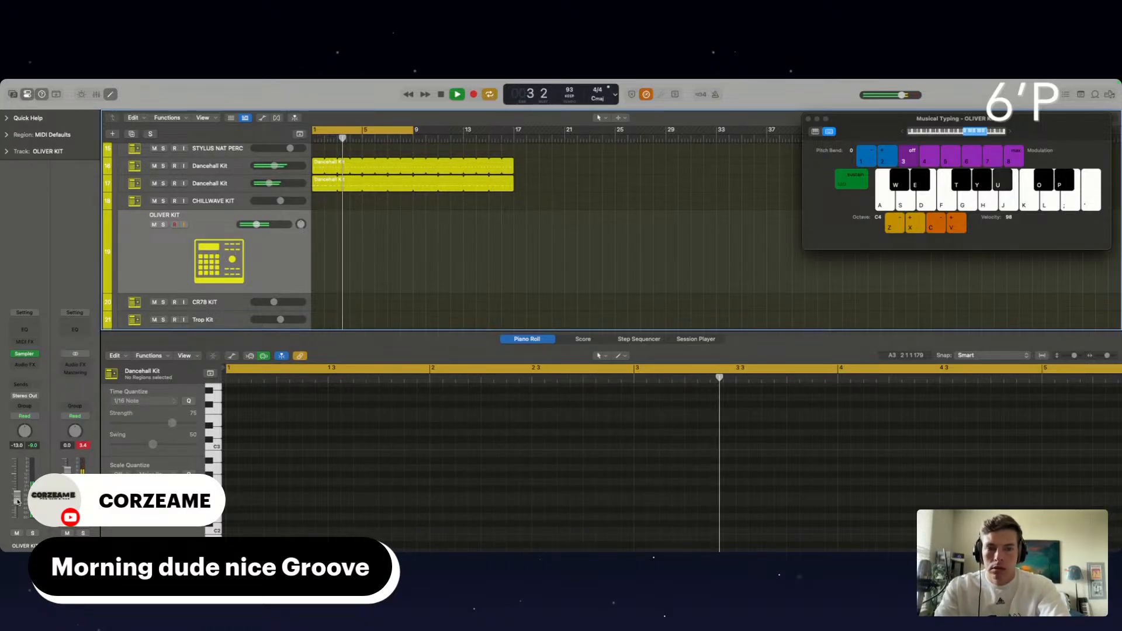
drag(18, 502, 17, 504)
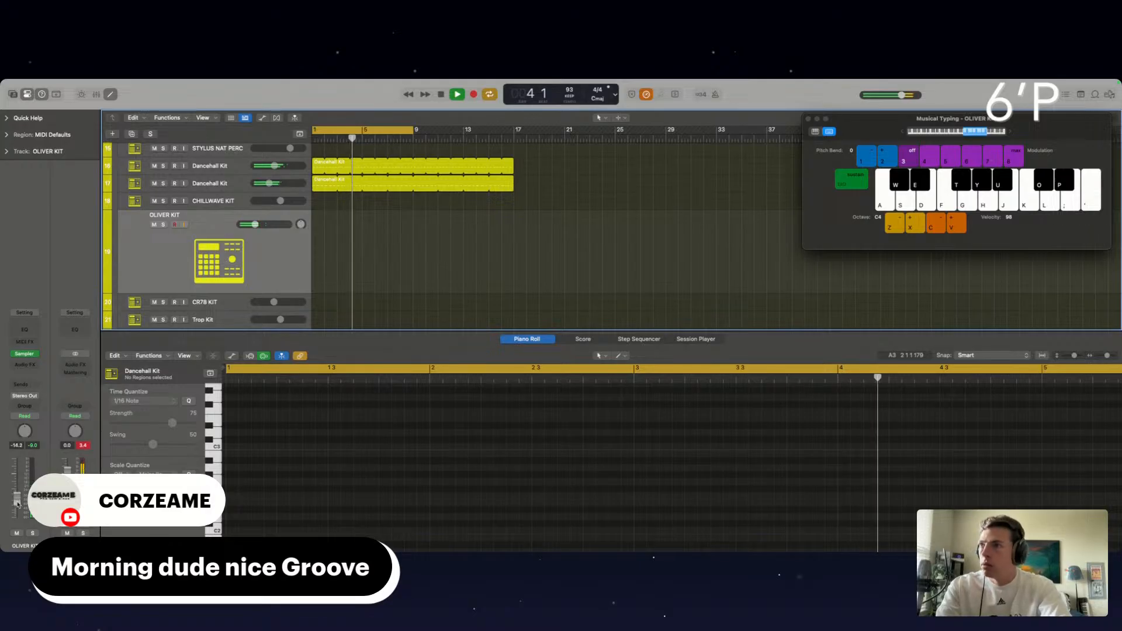
Record four evenly spaced hits across bars 1 and 2 on the OLIVER KIT track.
key(space)
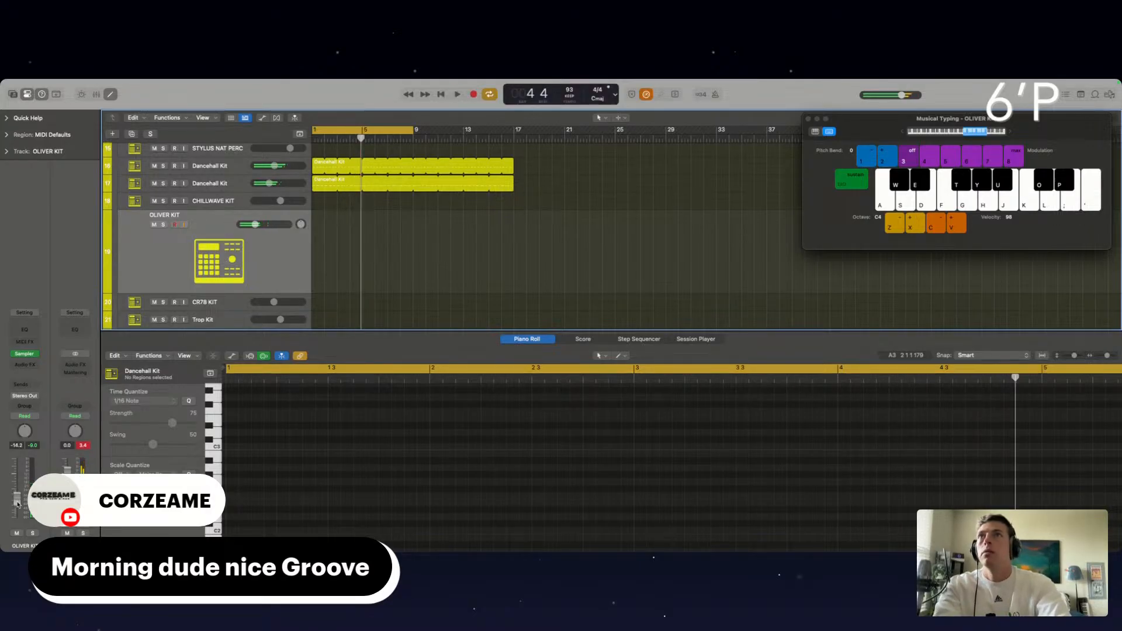
key(r)
key(u)
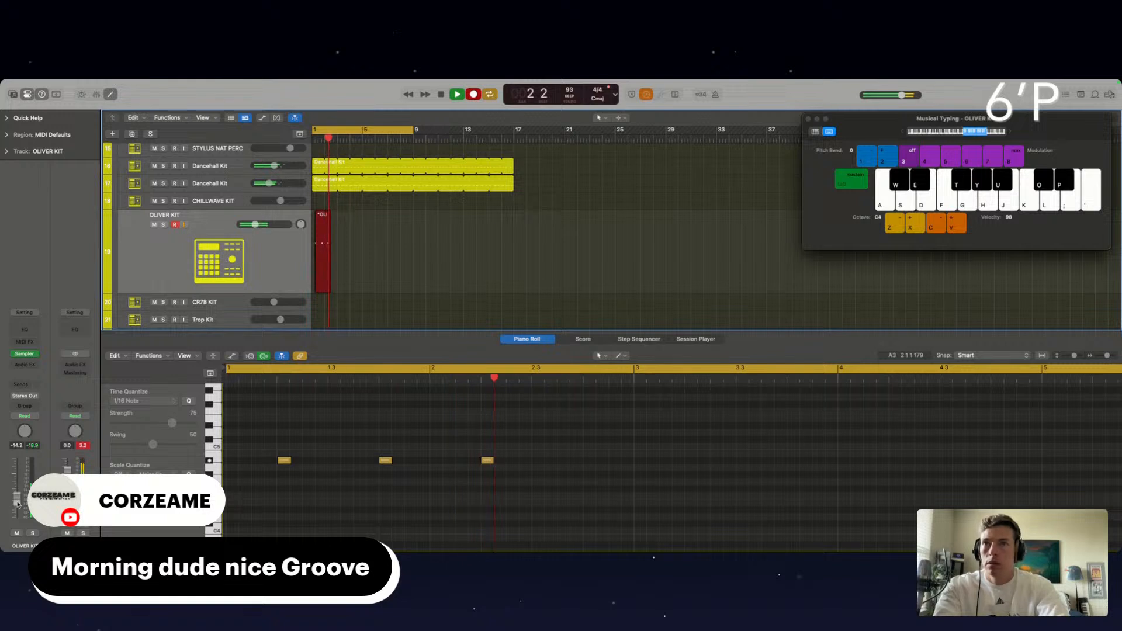
key(space)
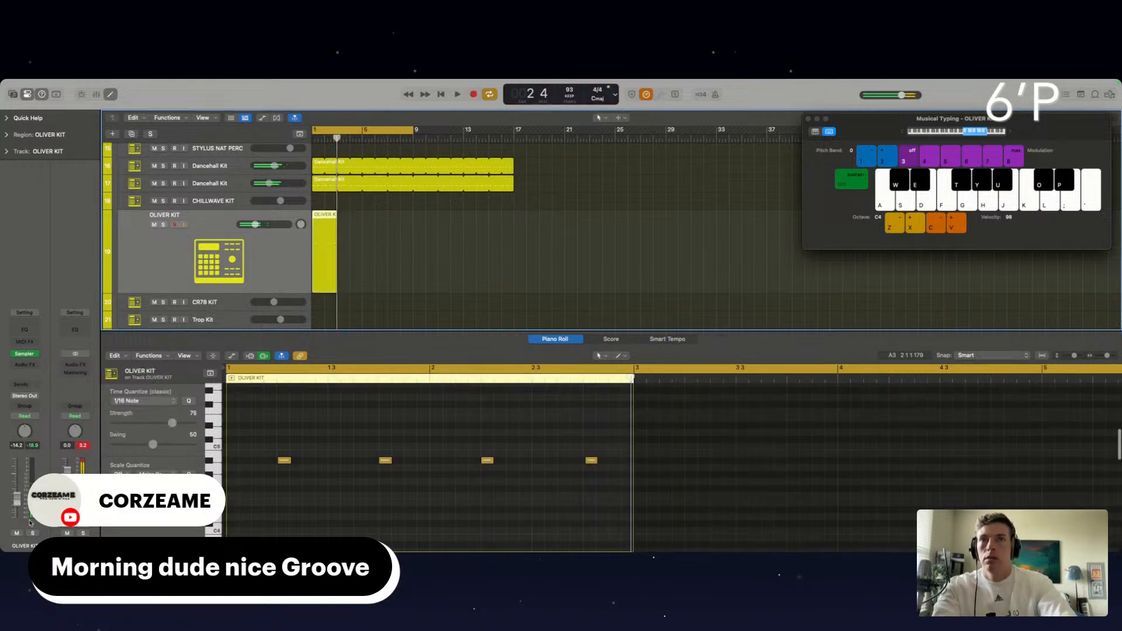
Quantize the four OLIVER KIT hits to 1/16 notes at strength 100 and lower their velocity.
key(super+a)
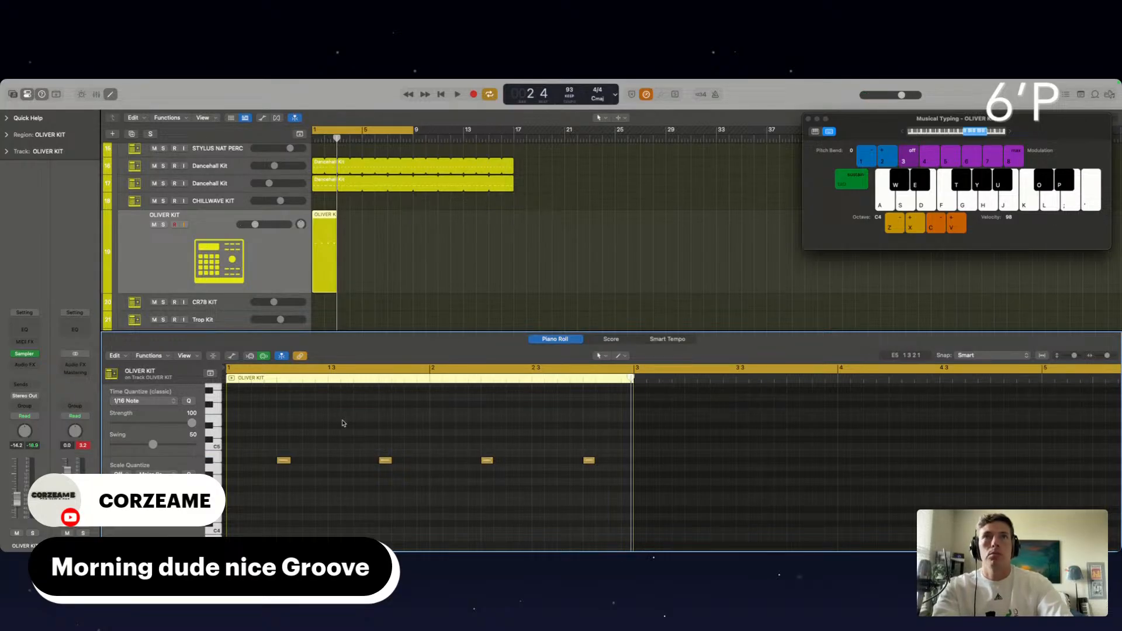
key(space)
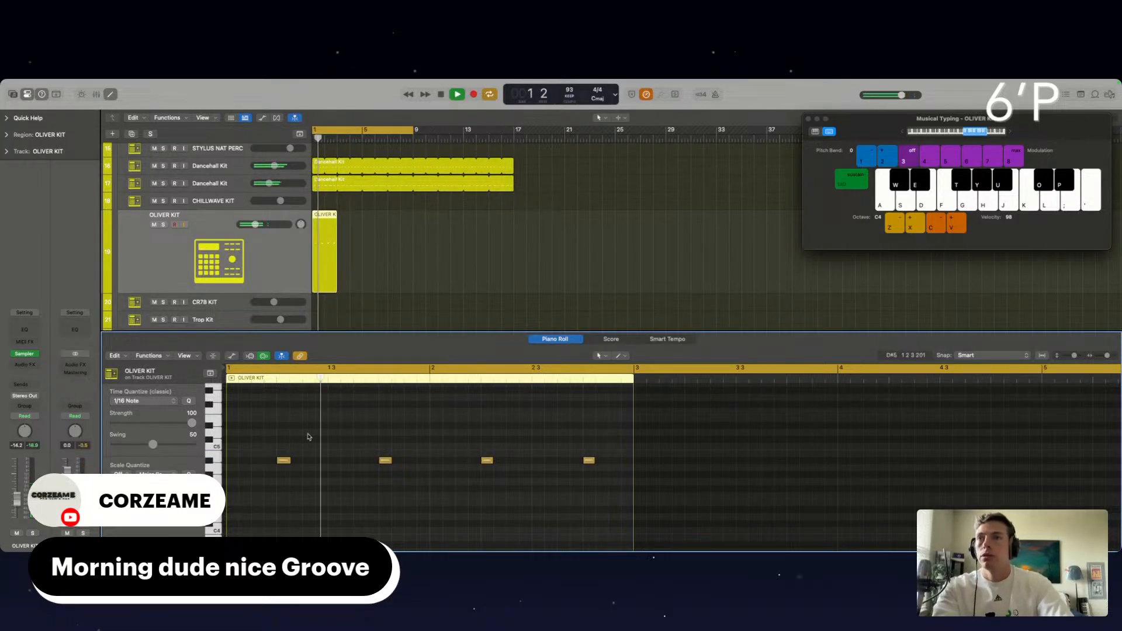
key(super+a)
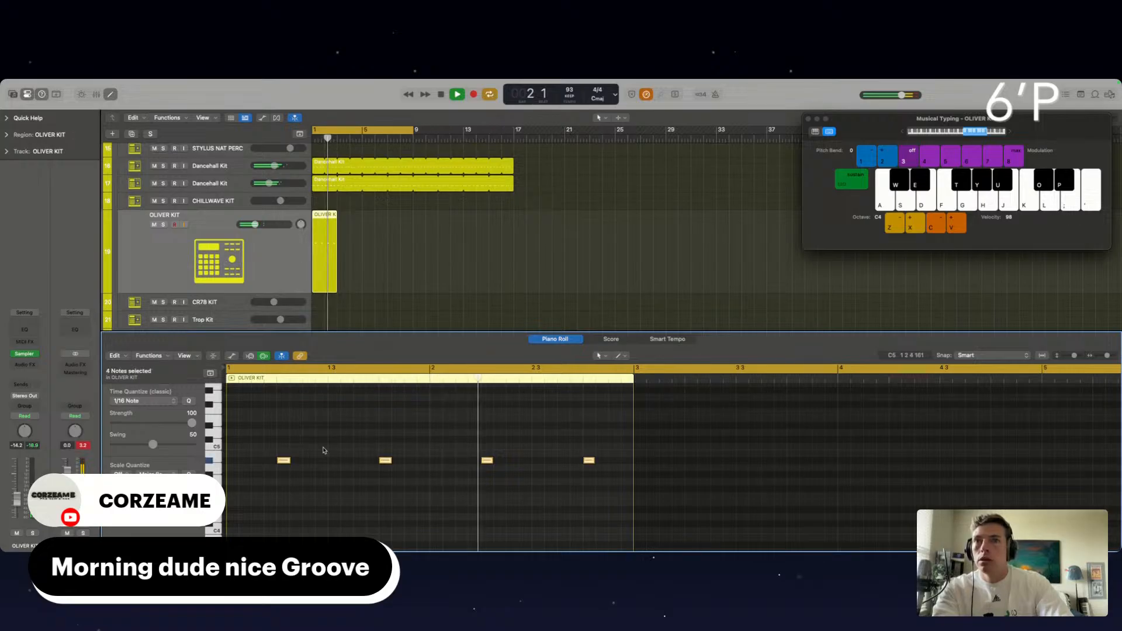
drag(174, 499, 153, 499)
key(Return)
Loop the OLIVER KIT region to bar 17 and set its quantize swing to 64.
drag(339, 233, 516, 224)
mouse_move(152, 444)
mouse_down()
mouse_move(174, 449)
mouse_move(164, 445)
mouse_up()
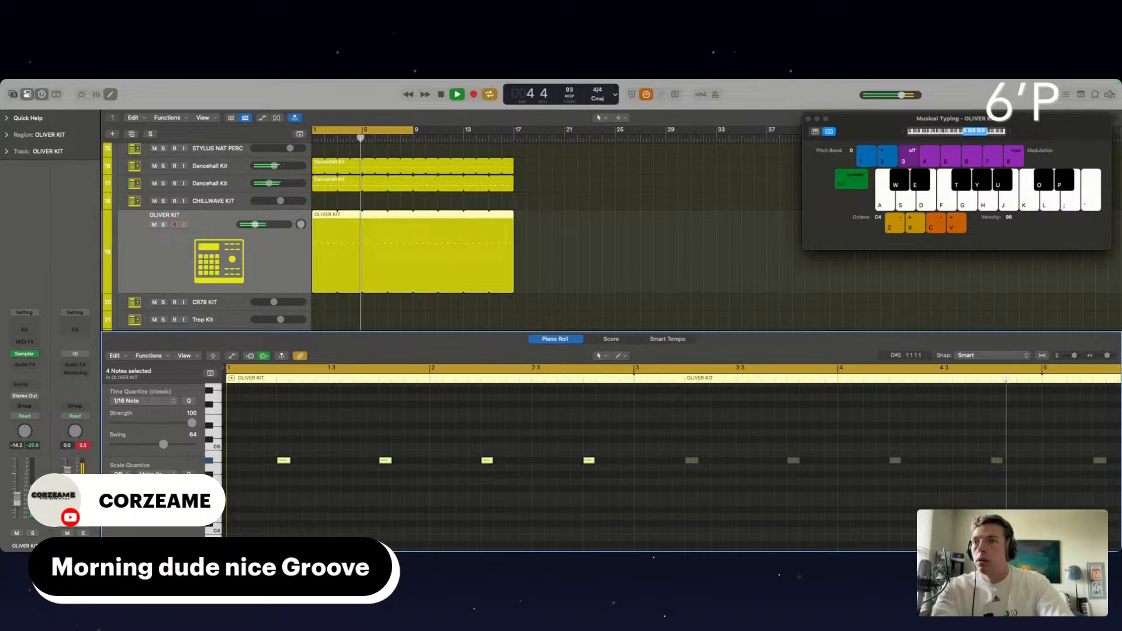
Insert the Smack Attack (s) plug-in on the OLIVER KIT track and load its Excitement for Drums preset.
click(24, 364)
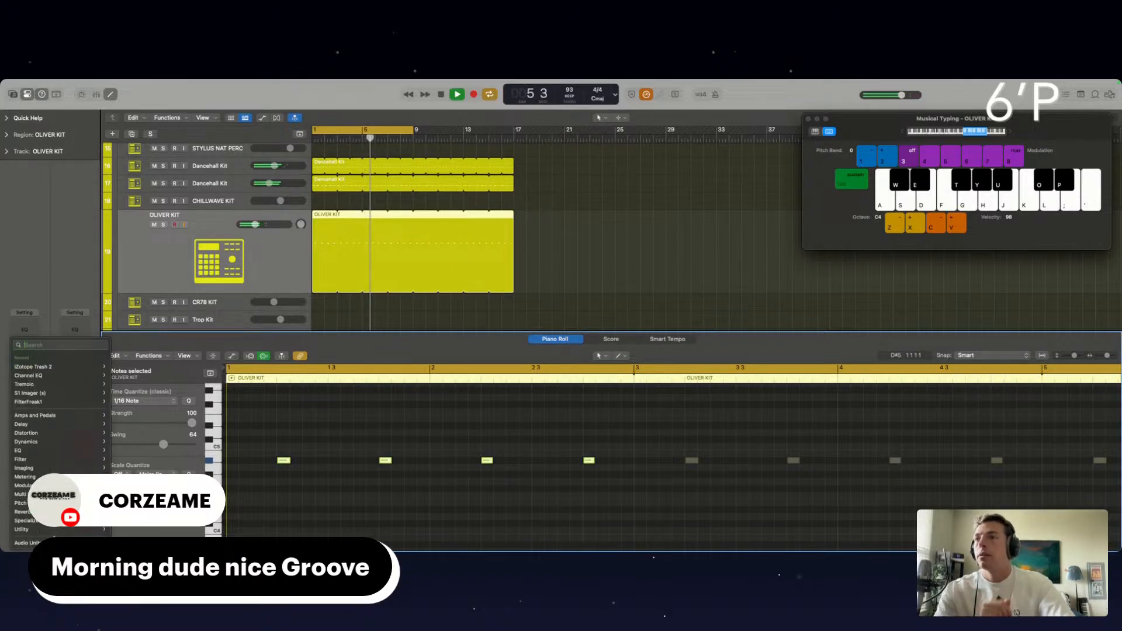
mouse_move(35, 433)
mouse_move(141, 542)
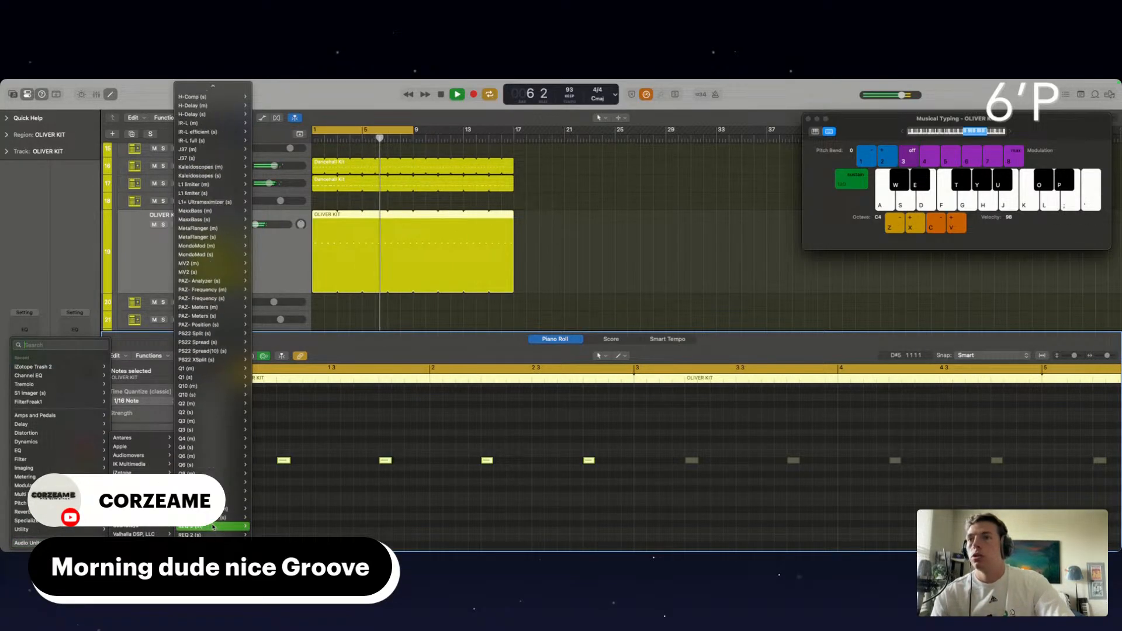
mouse_move(206, 411)
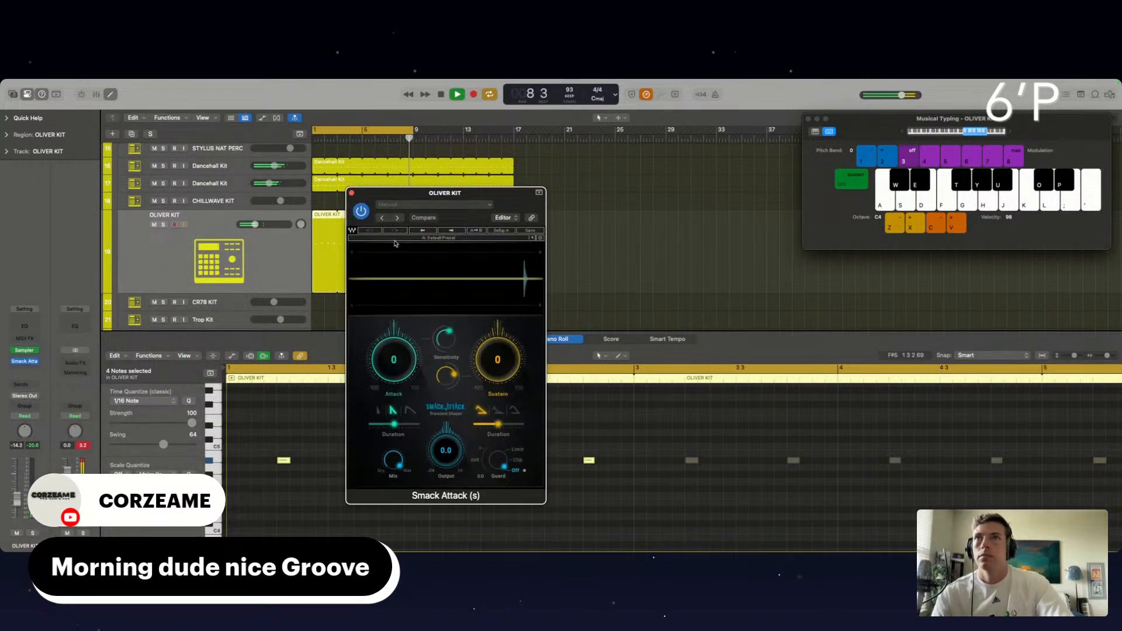
click(398, 218)
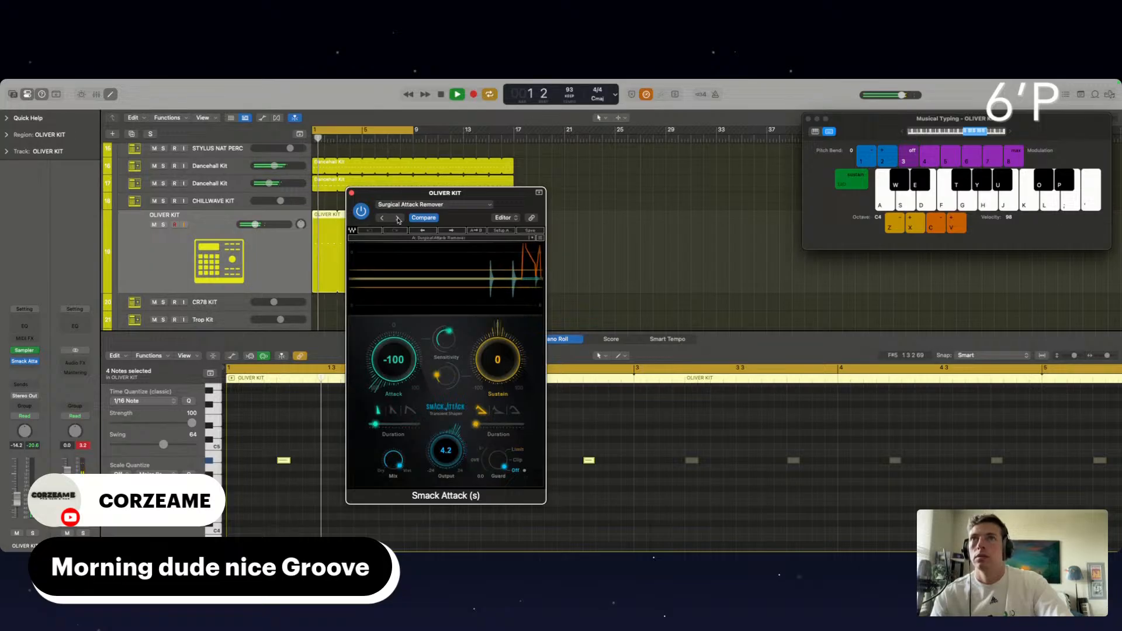
Lower the Smack Attack mix, set its output to -12.0 and choose the middle sustain shape.
drag(497, 359, 495, 430)
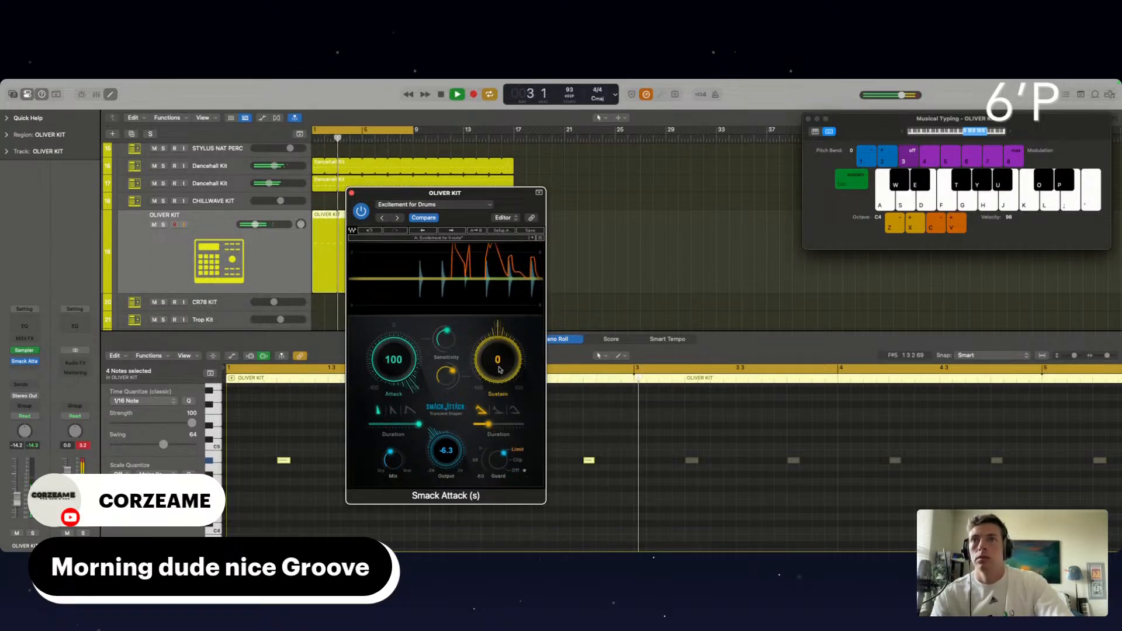
drag(388, 482, 392, 513)
drag(447, 456, 447, 459)
click(501, 410)
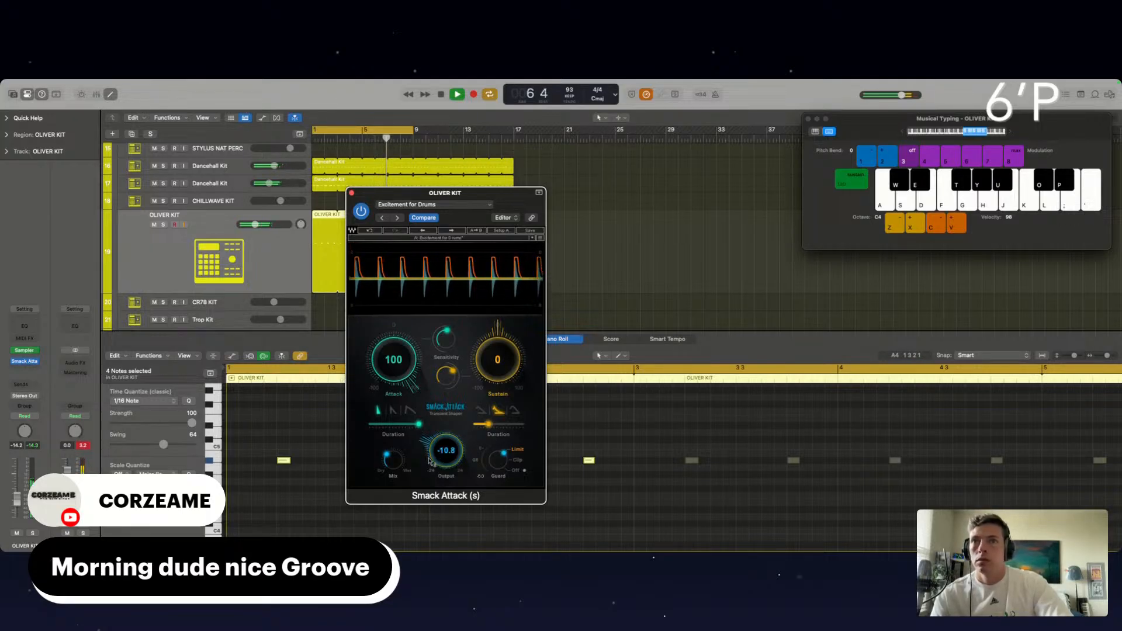
Add S1 Imager (s) to the OLIVER KIT track, adjust its stereo width and raise the track volume to -12.0 dB.
click(25, 369)
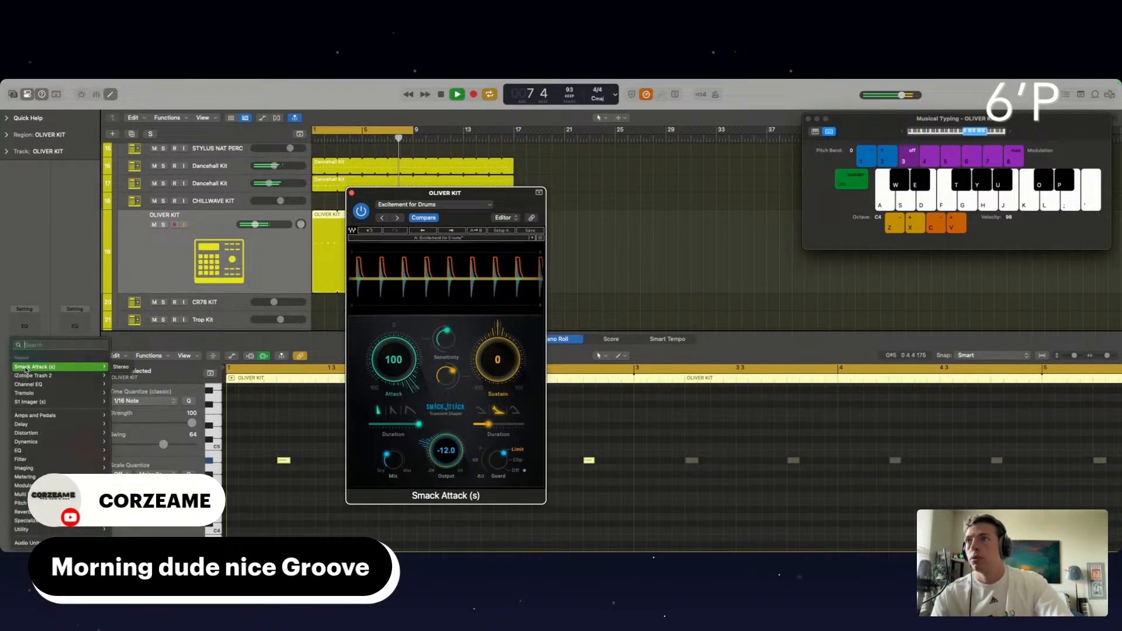
click(35, 402)
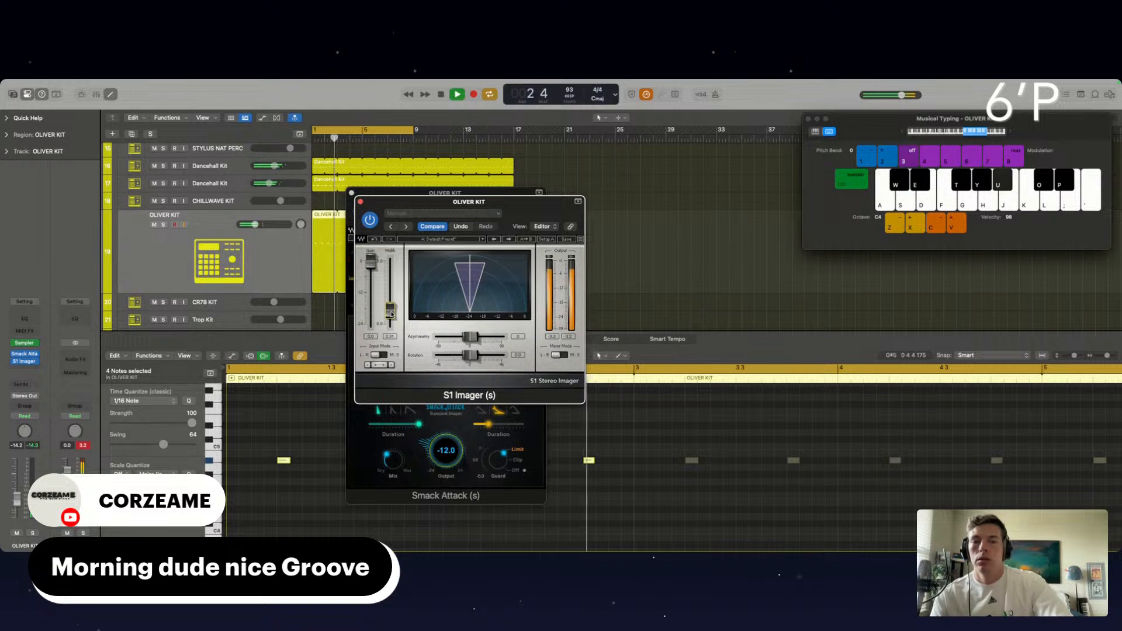
drag(21, 502, 18, 496)
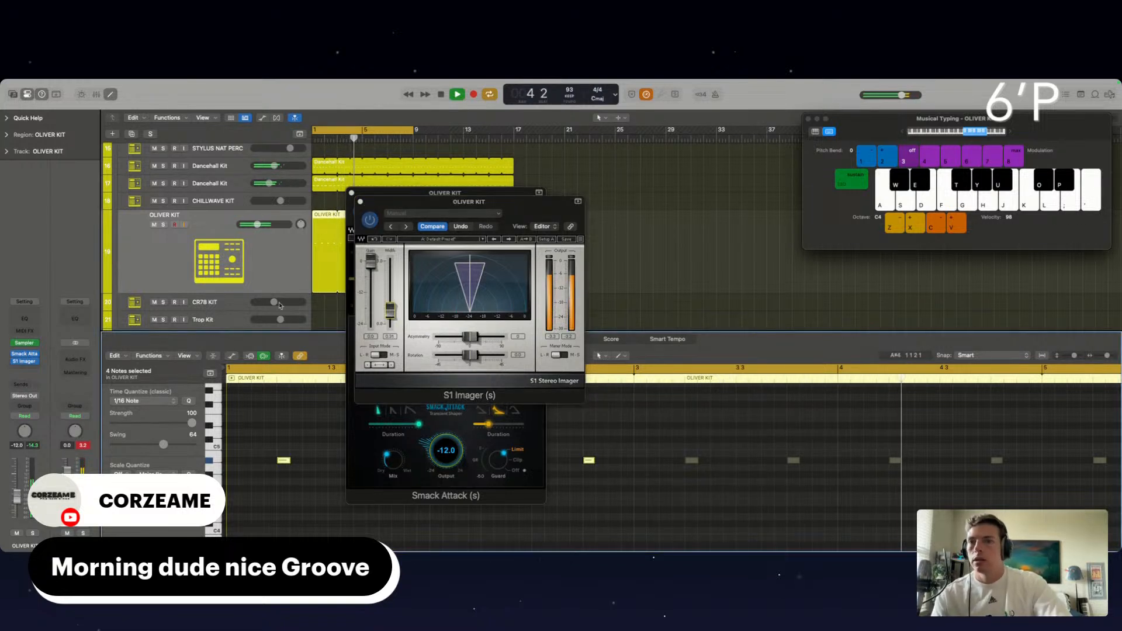
click(351, 193)
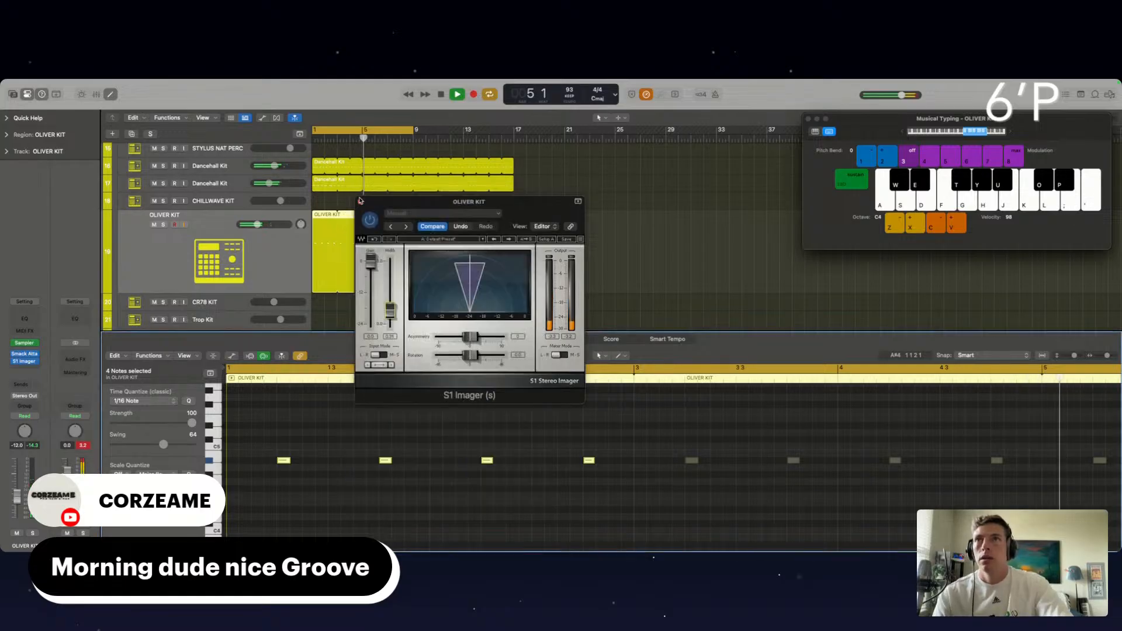
click(360, 201)
Collapse the DRUM KITS track stack and open the Kontakt 5 instrument on the EXHALE track.
click(553, 256)
scroll(551, 254, down, 5)
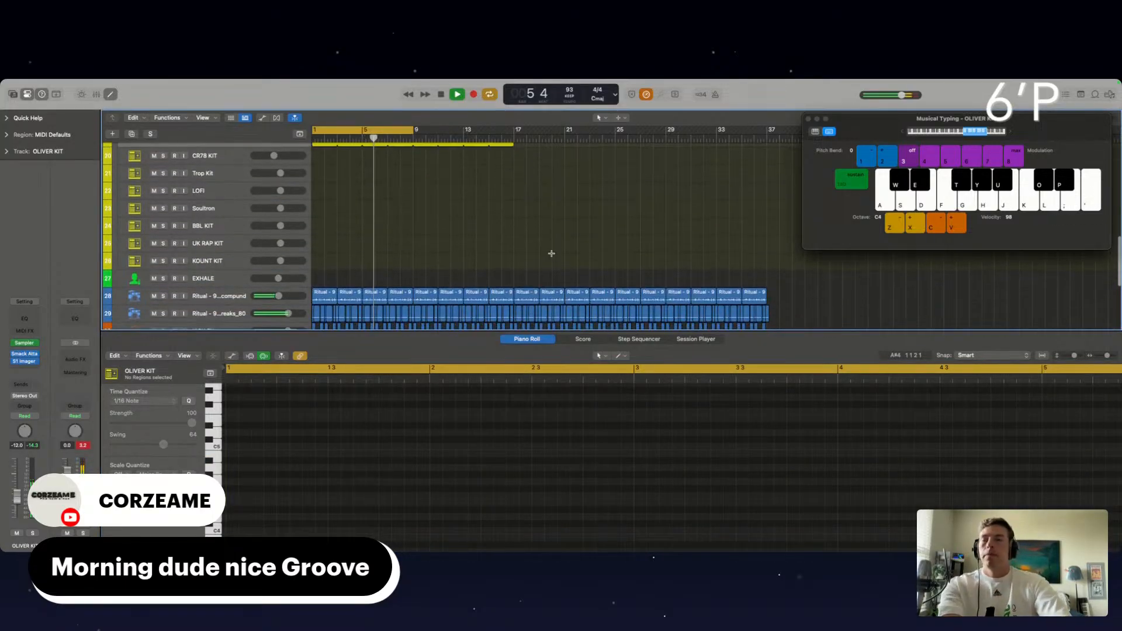
scroll(340, 234, down, 5)
scroll(341, 236, up, 6)
scroll(341, 237, up, 3)
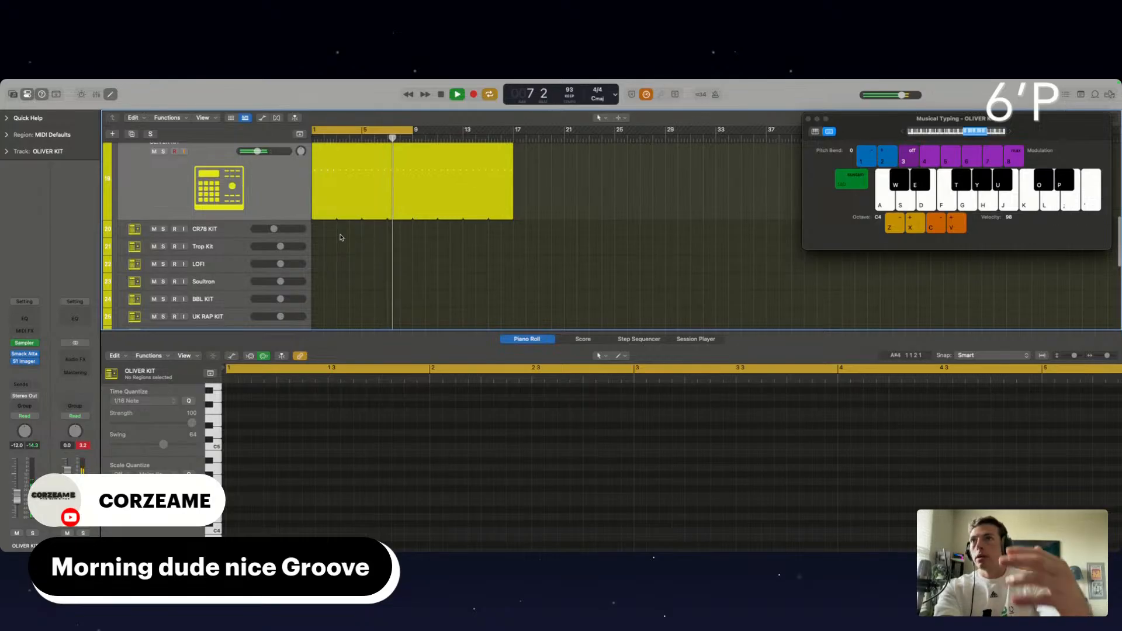
scroll(342, 237, up, 9)
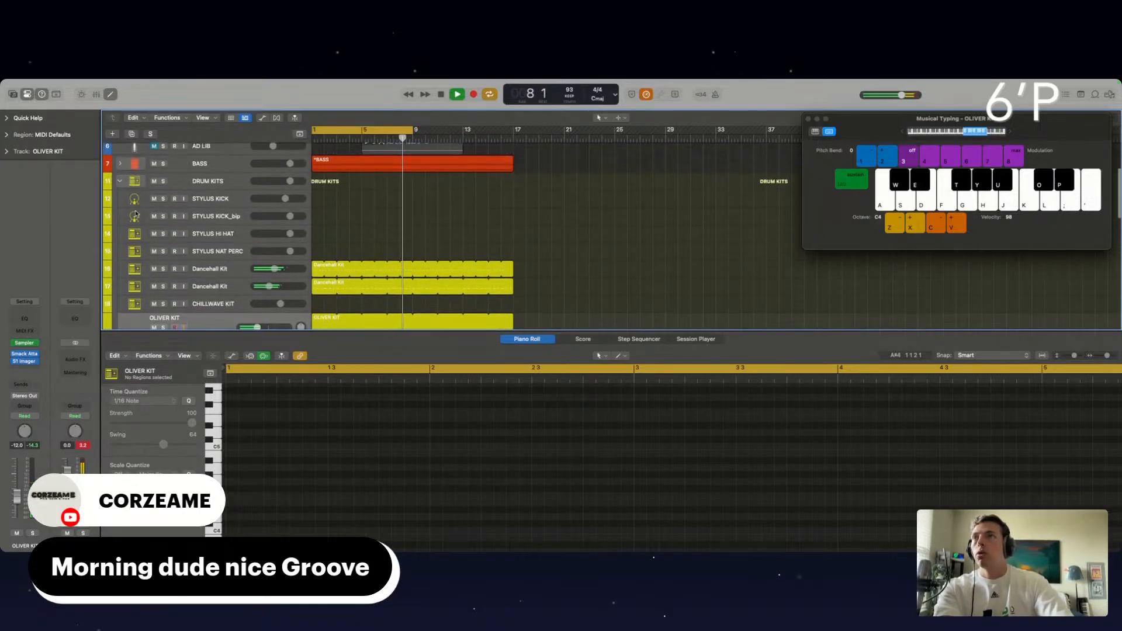
click(121, 183)
click(228, 262)
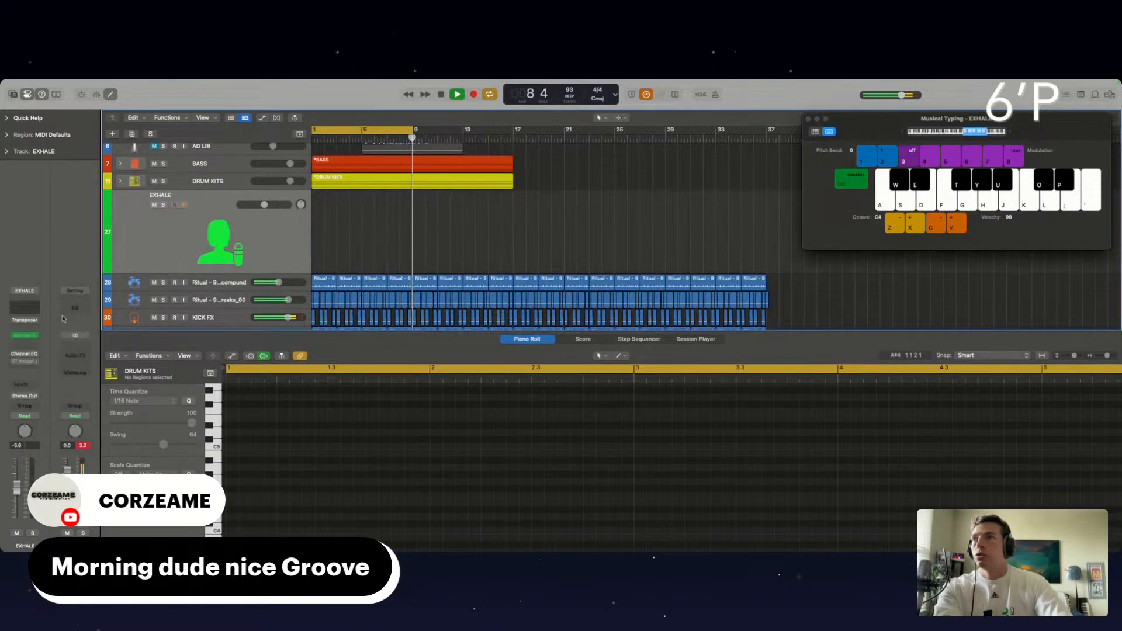
click(25, 337)
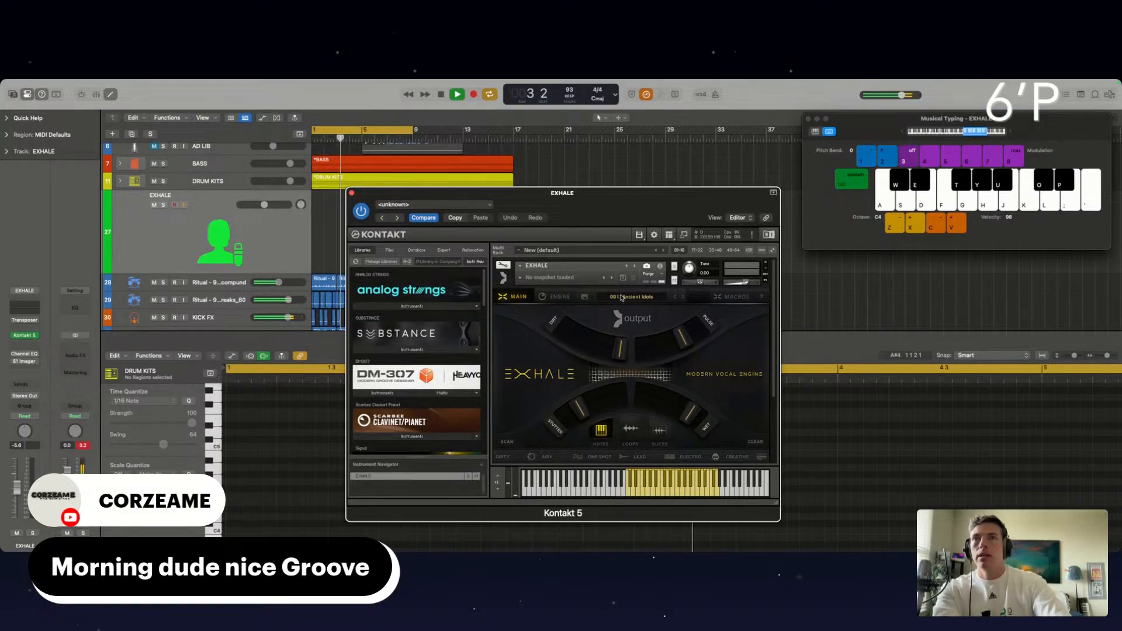
Switch the EXHALE instrument to its Slices presets and load 103. Space Time.
click(659, 431)
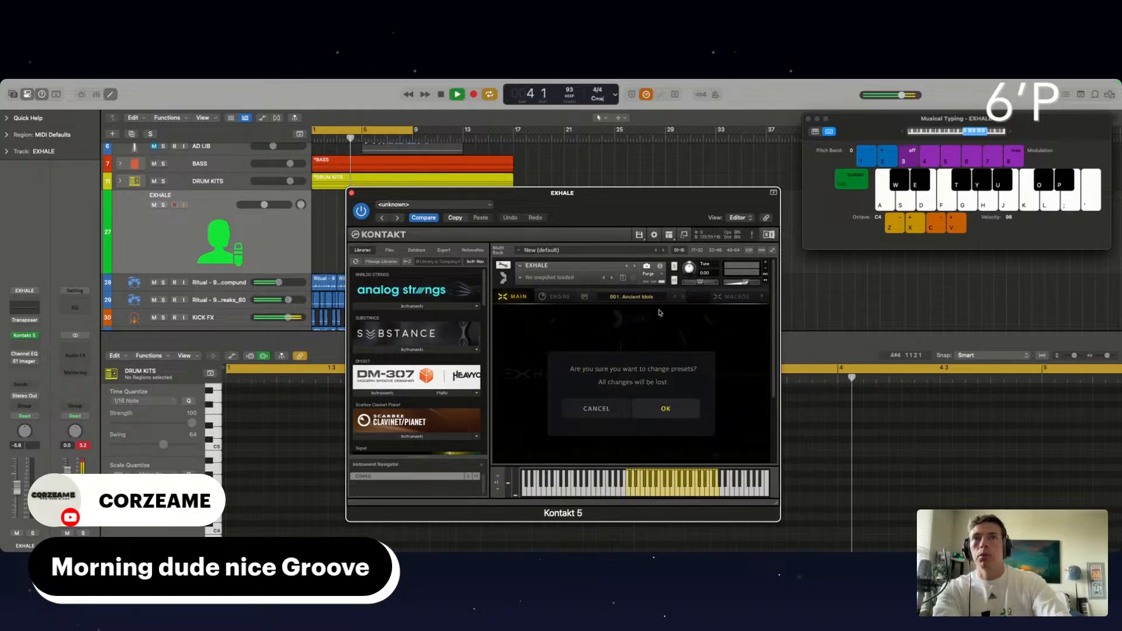
click(664, 408)
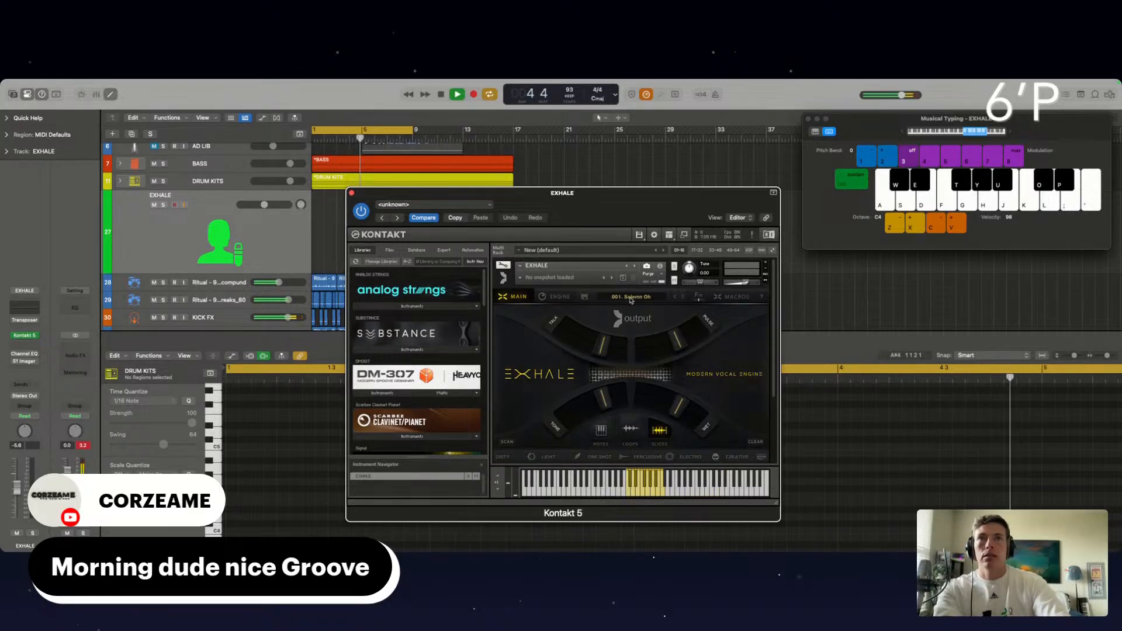
click(700, 297)
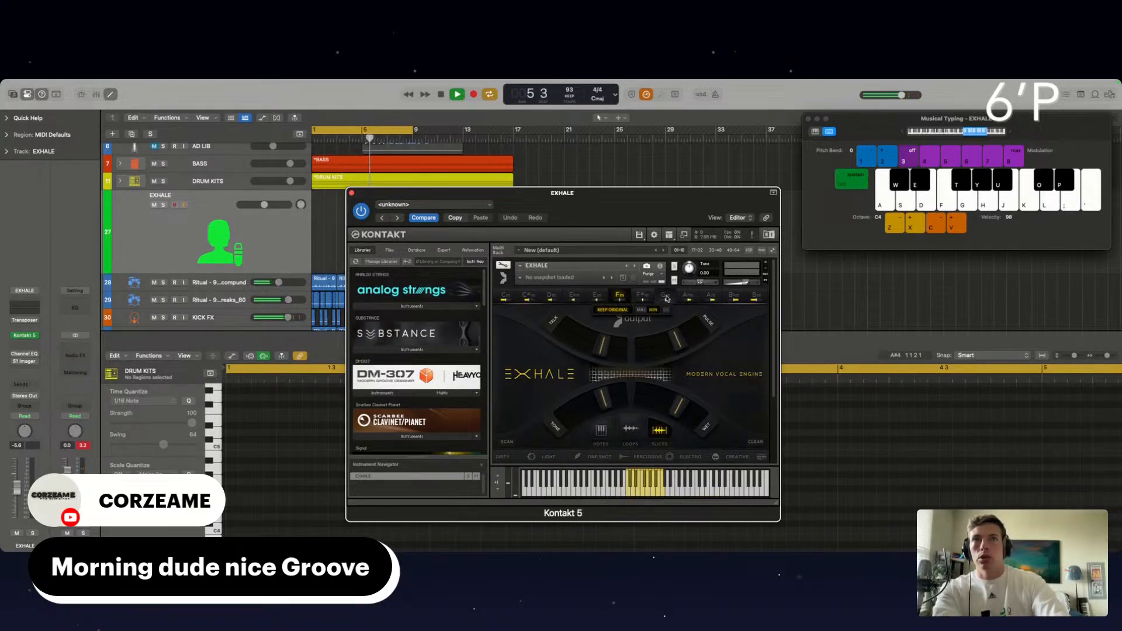
scroll(754, 444, down, 3)
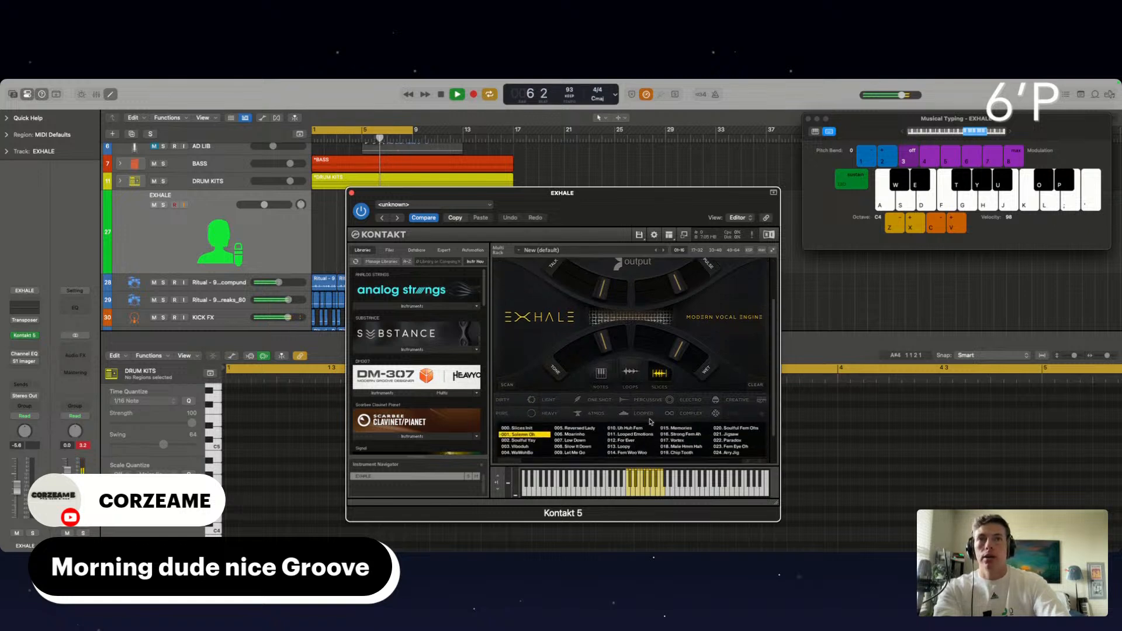
double_click(761, 449)
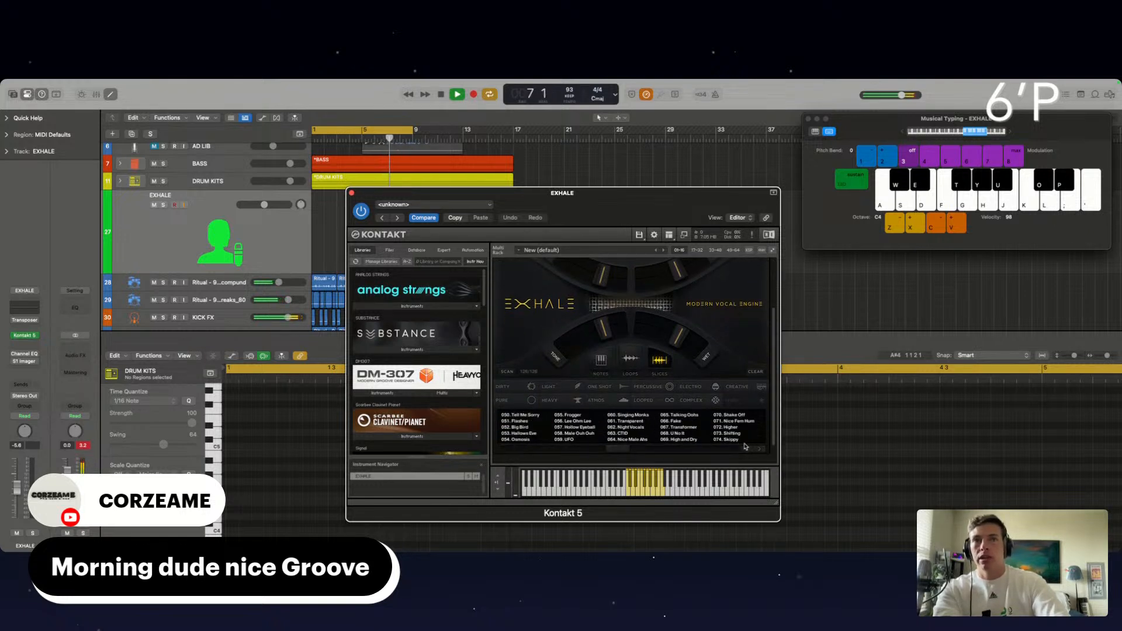
click(763, 452)
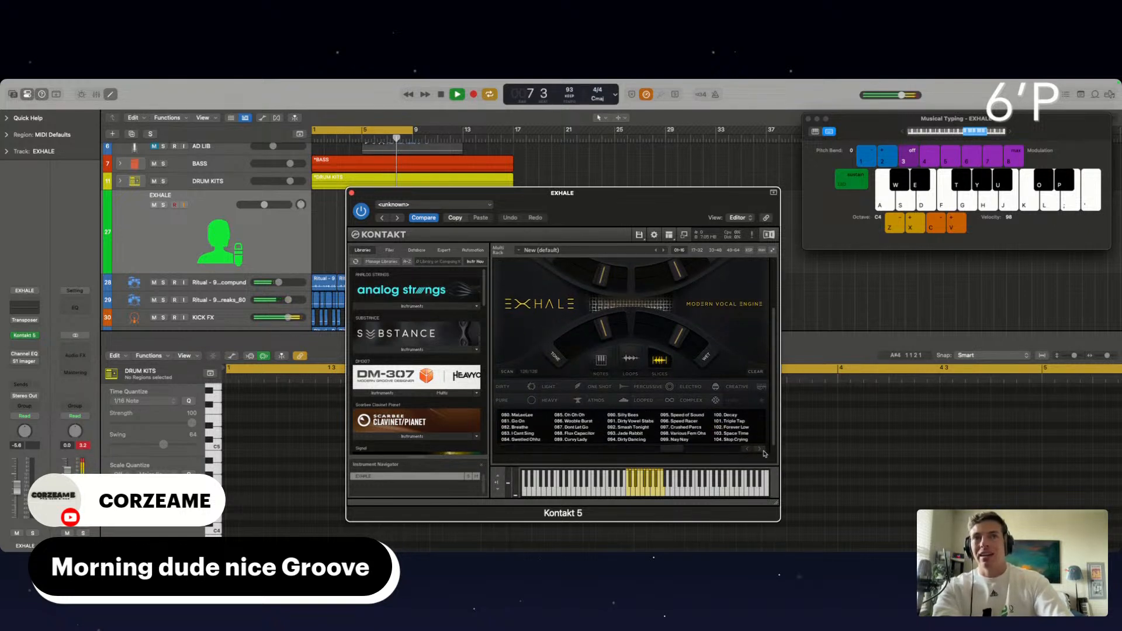
click(733, 435)
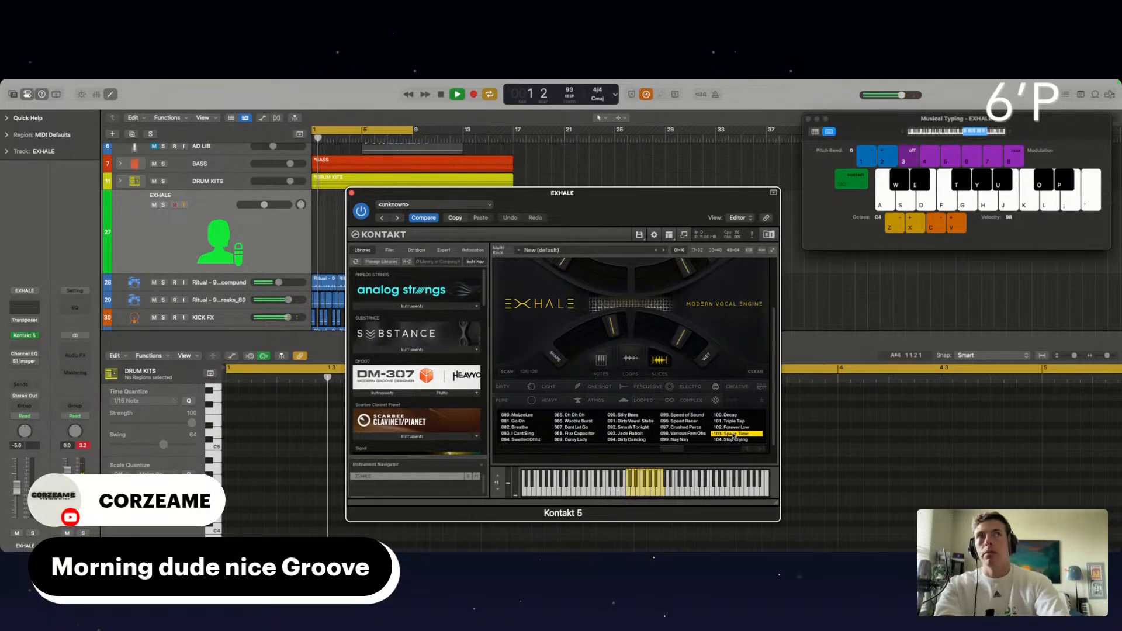
Lower the musical typing octave to C2 and restart playback from bar 1.
key(z)
key(z)
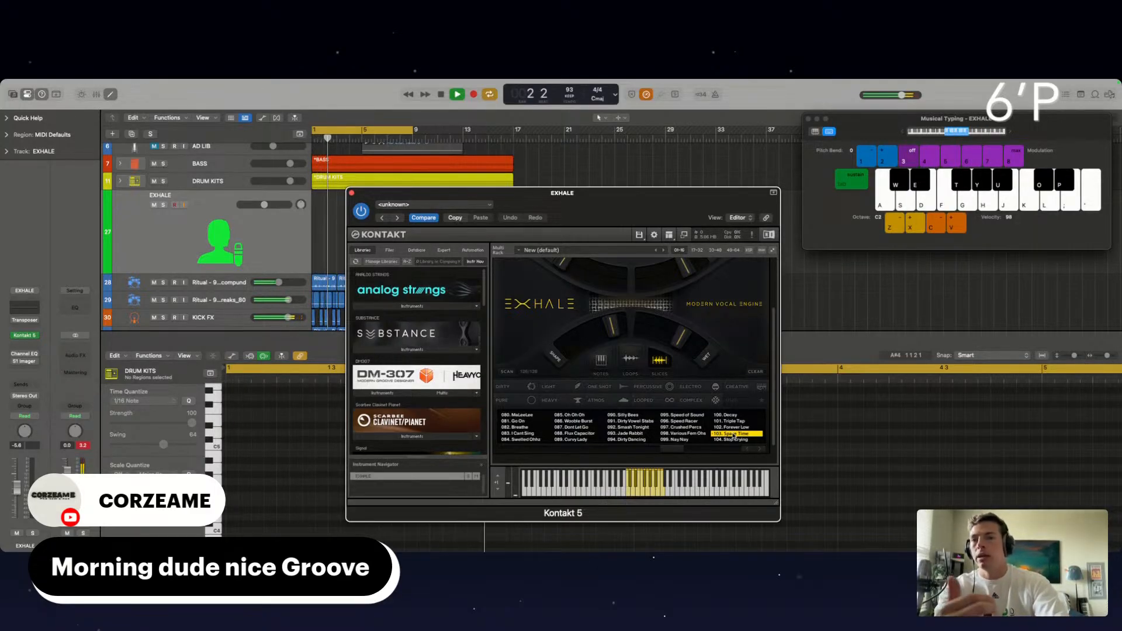
key(space)
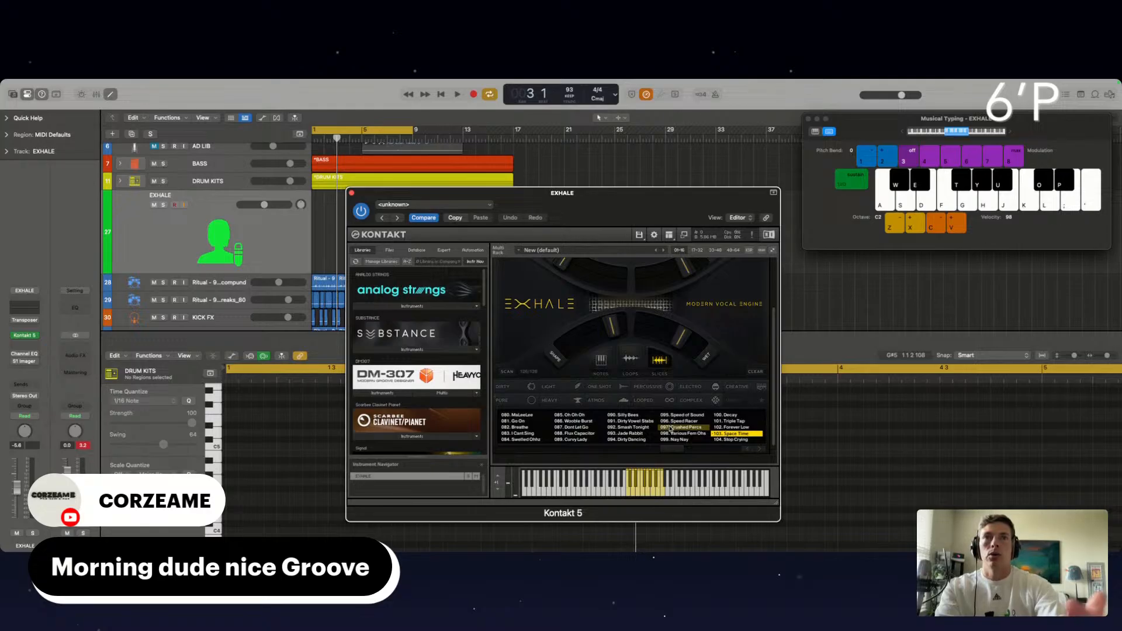
scroll(571, 301, up, 1)
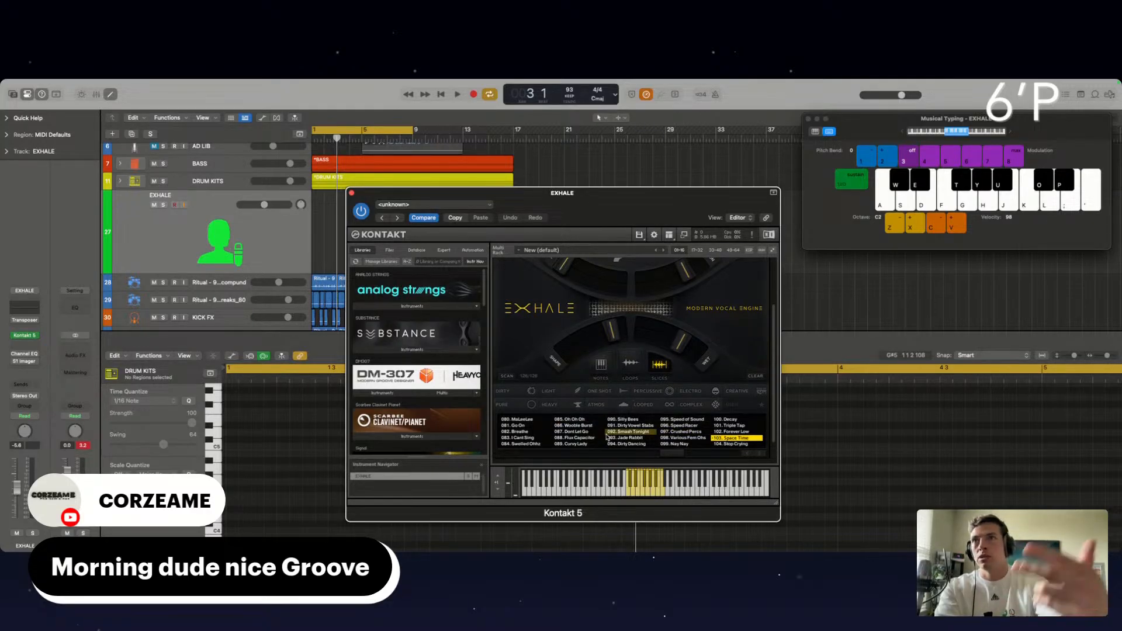
key(space)
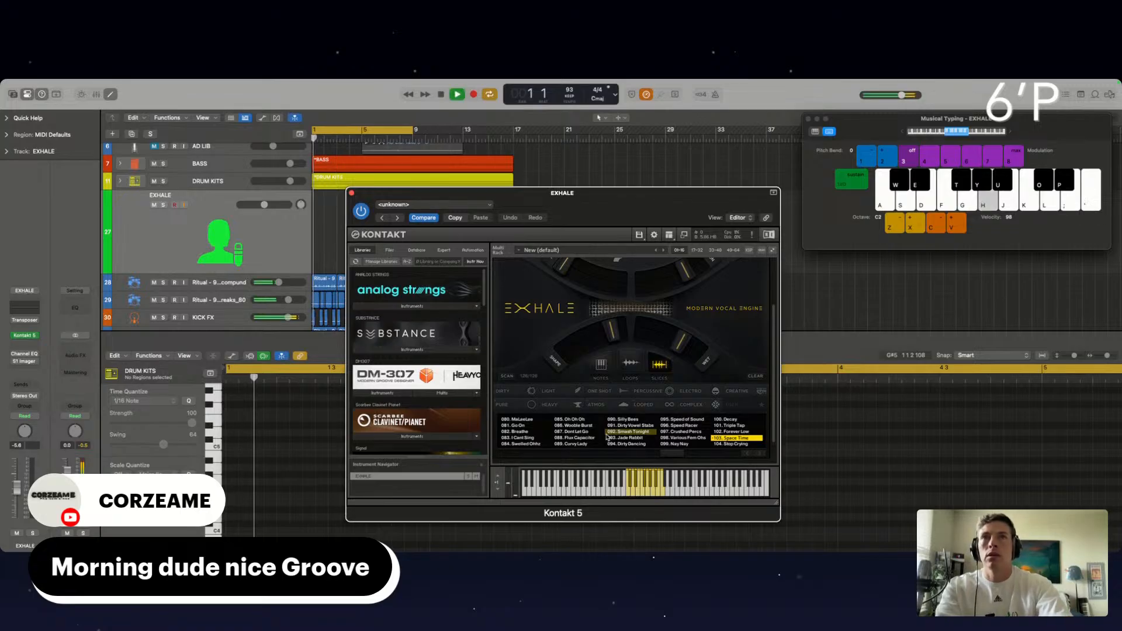
Audition the vocal slices of the Space Time preset over the playing beat, trying notes across octave C2.
key(g)
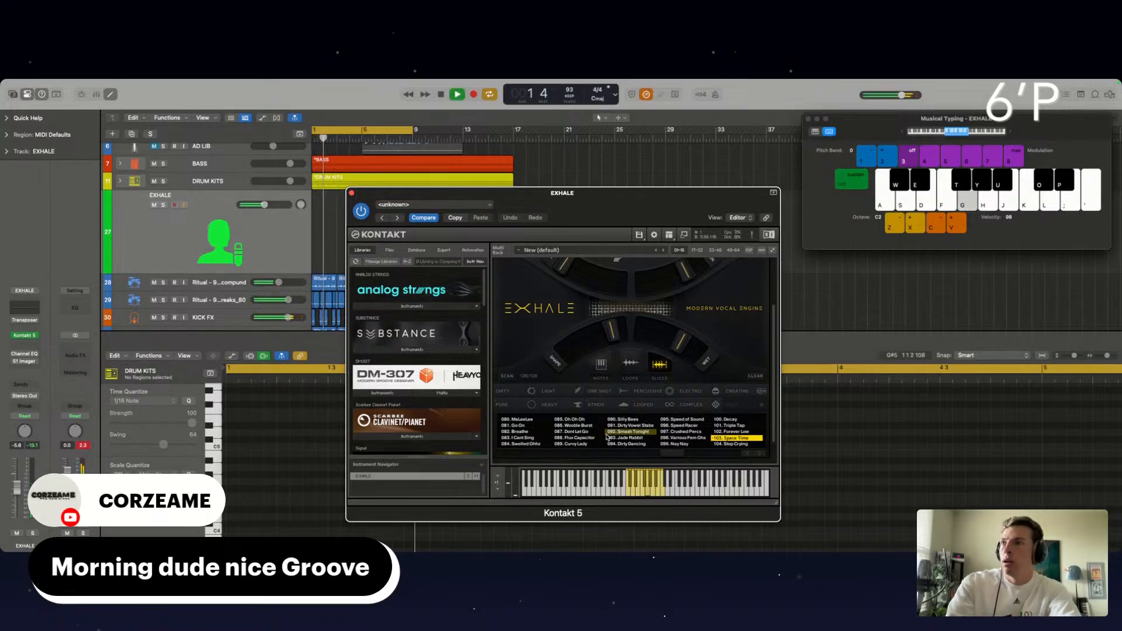
key(f)
key(d)
key(d)
key(h)
key(h)
key(h)
key(e)
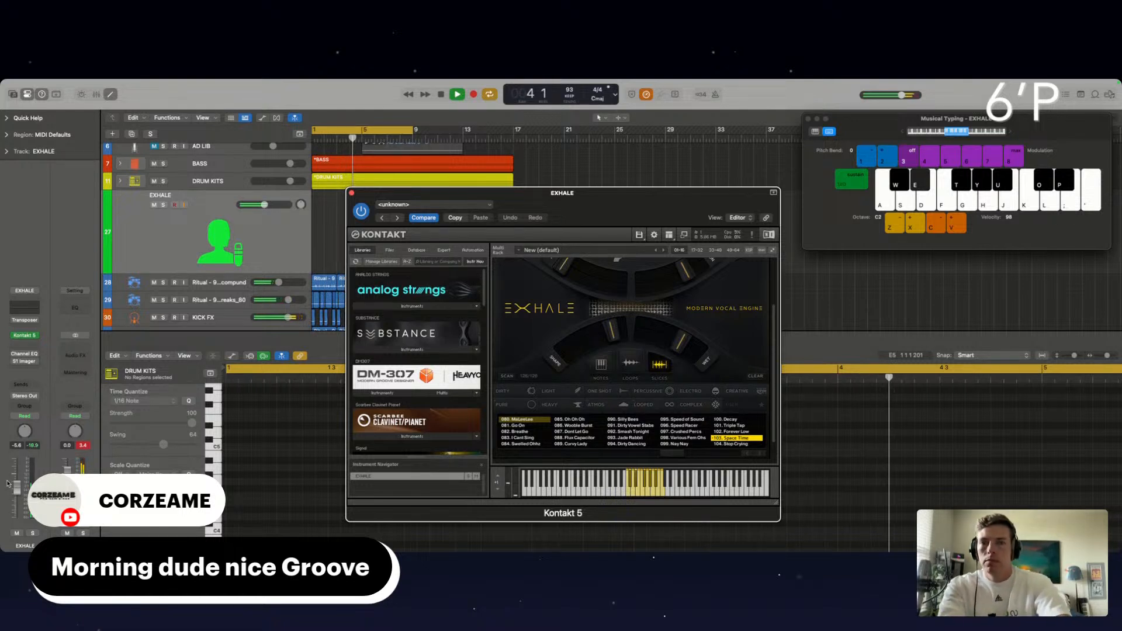
key(s)
key(a)
key(s)
key(s)
key(d)
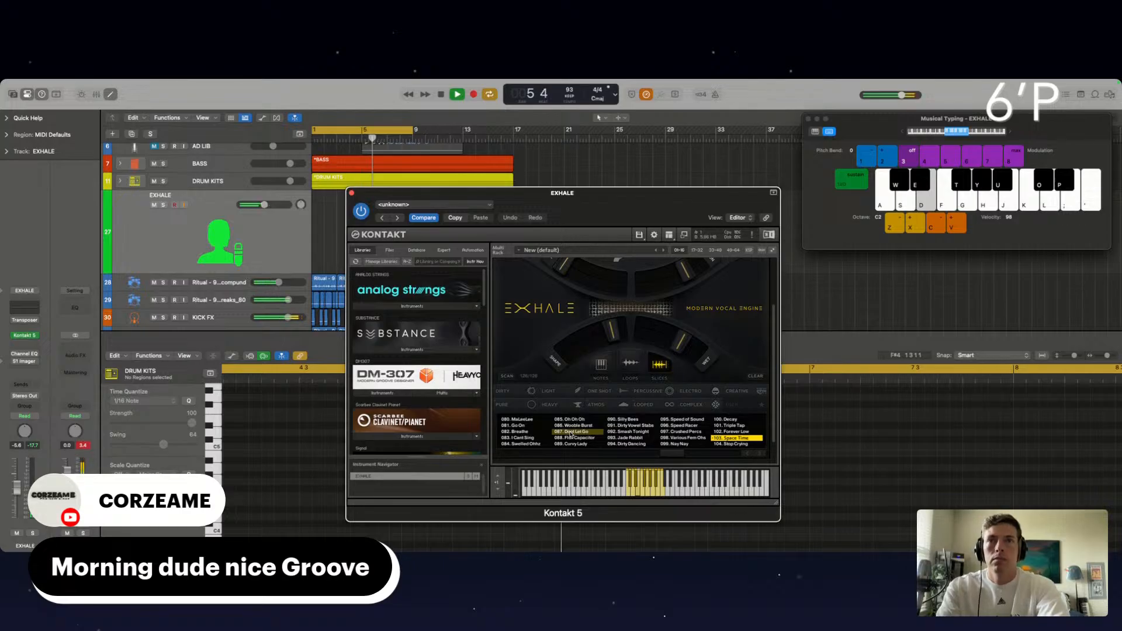
key(f)
key(f)
key(g)
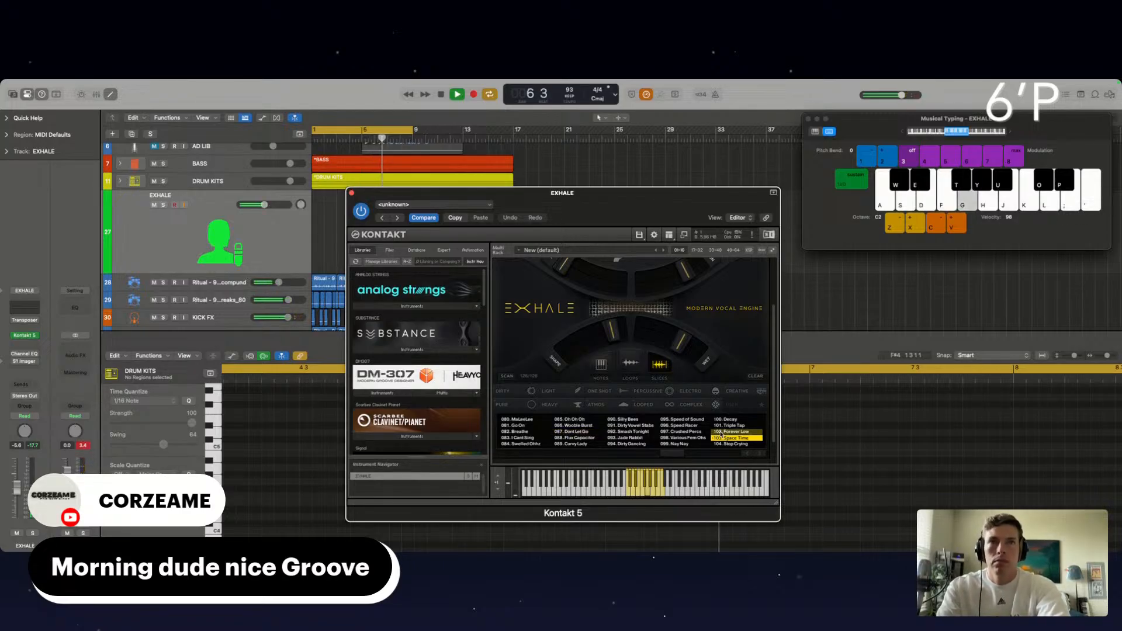
Audition the EXHALE slice presets 102. Forever Low and 101. Triple Tap against the beat.
key(f)
key(f)
key(d)
key(s)
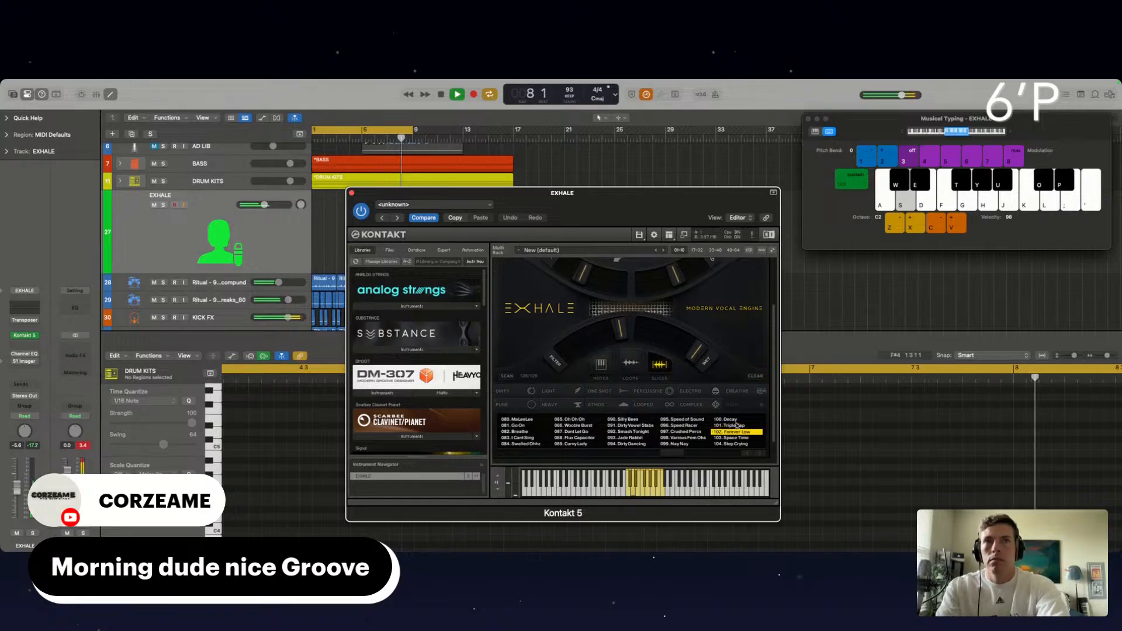
click(736, 427)
key(g)
key(f)
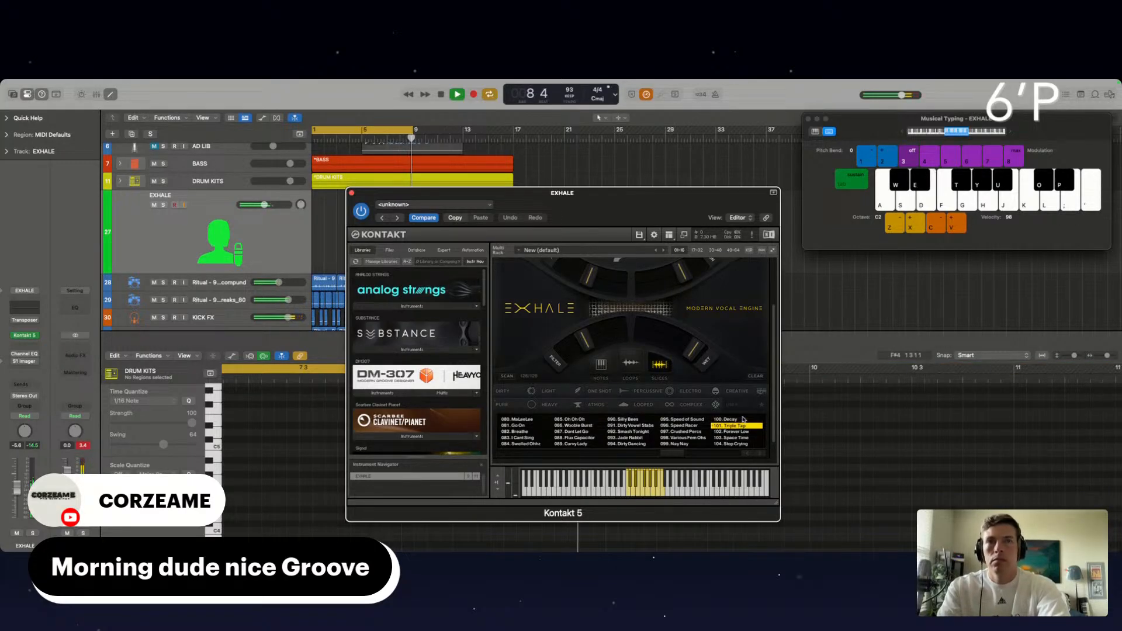
Audition the EXHALE slice presets 100. Decay and 099. Nay Nay against the beat.
click(738, 419)
key(d)
key(f)
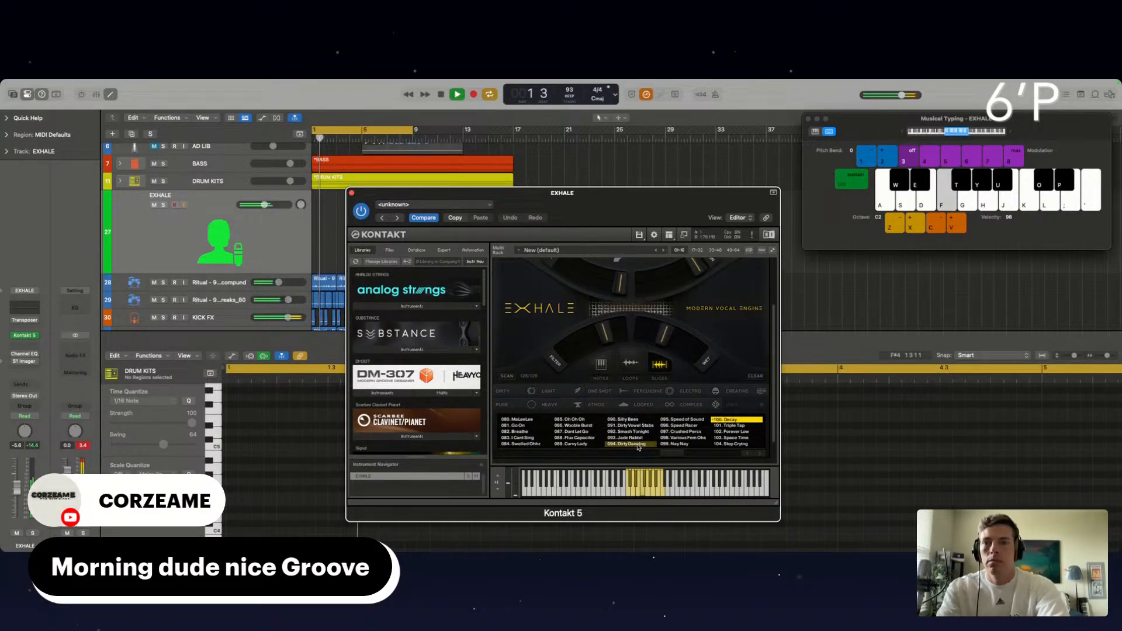
key(s)
key(h)
key(j)
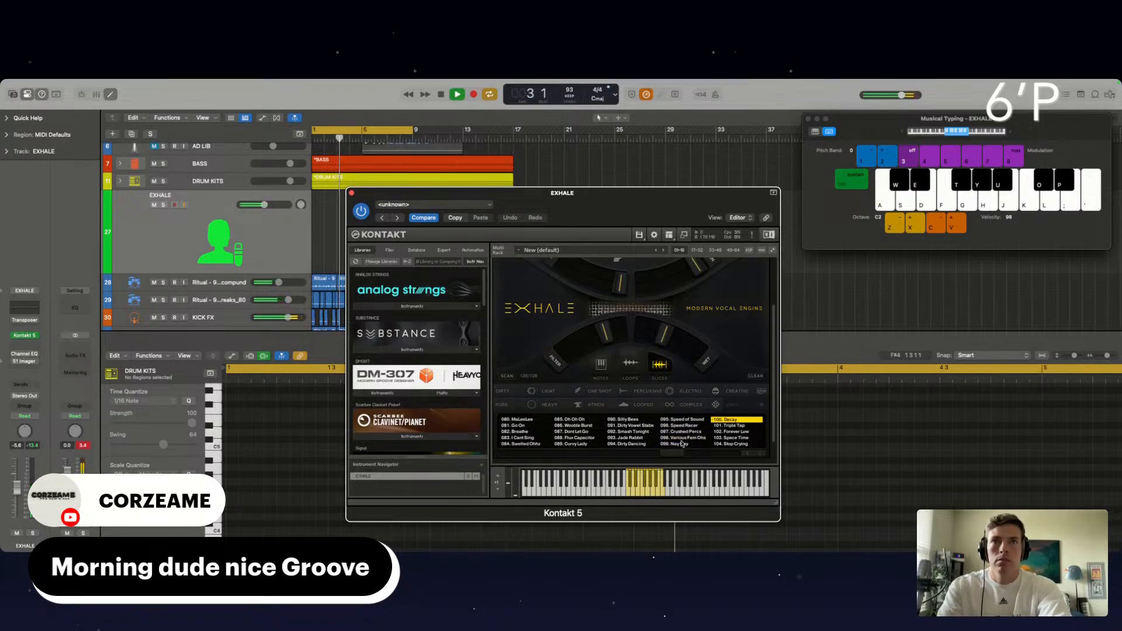
click(679, 444)
key(h)
key(g)
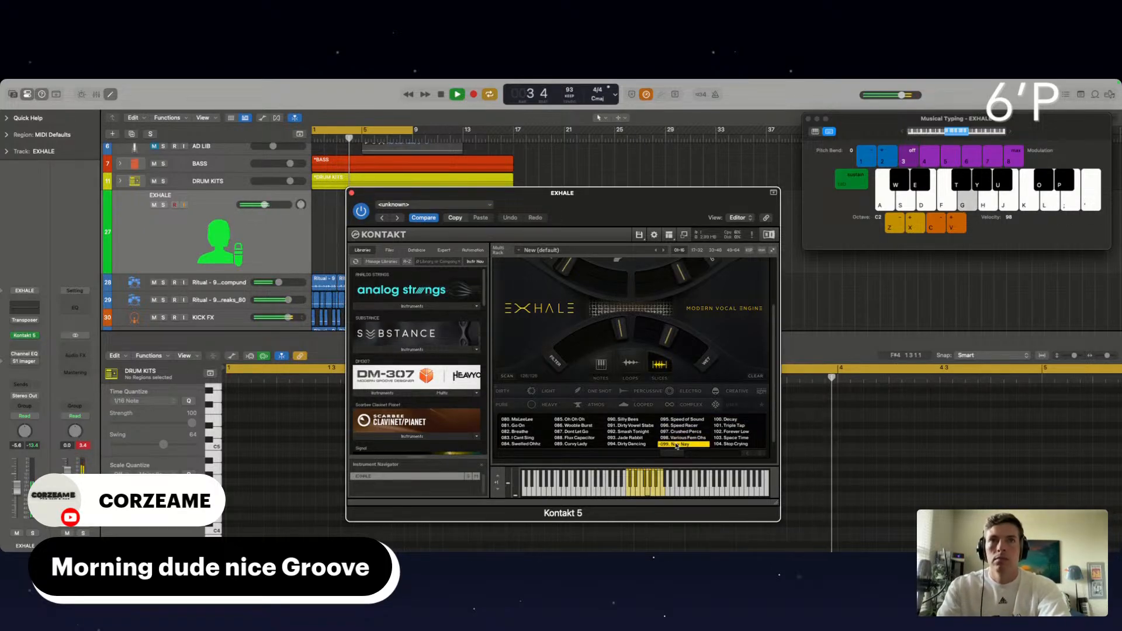
Audition the Nay Nay slices against the beat and lower the EXHALE channel volume to -10.2 dB.
key(f)
key(d)
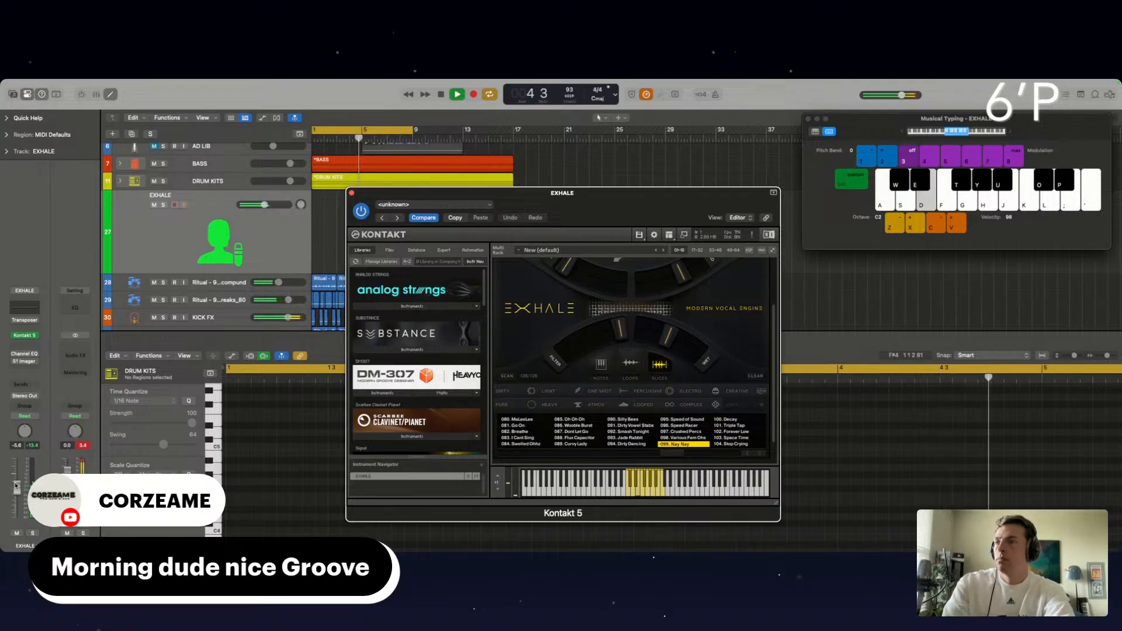
drag(16, 487, 16, 492)
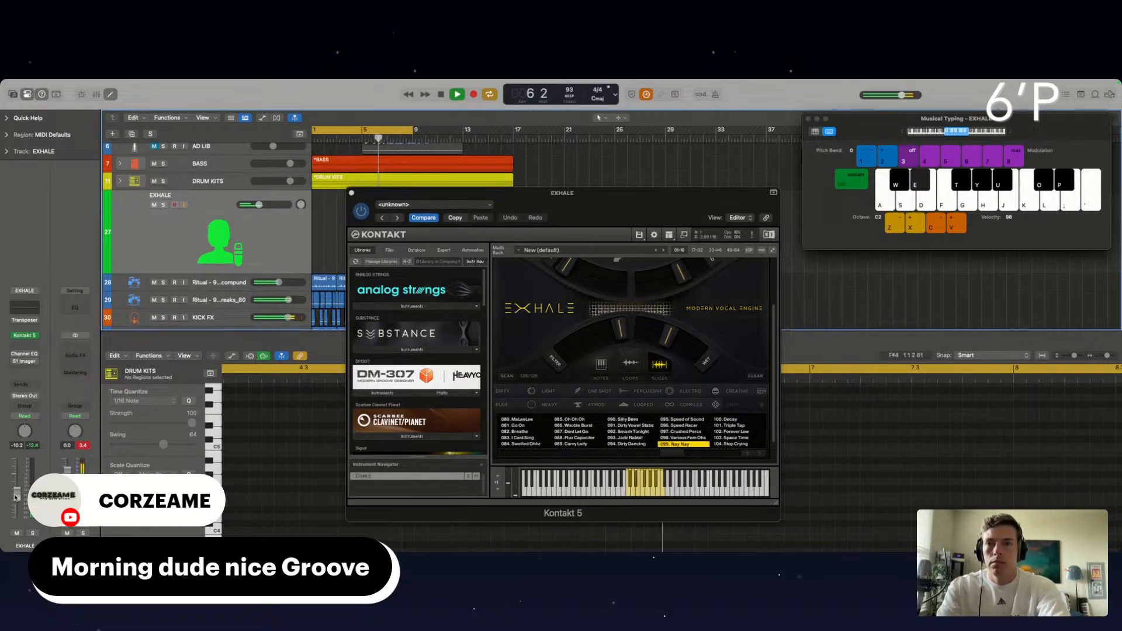
key(a)
key(e)
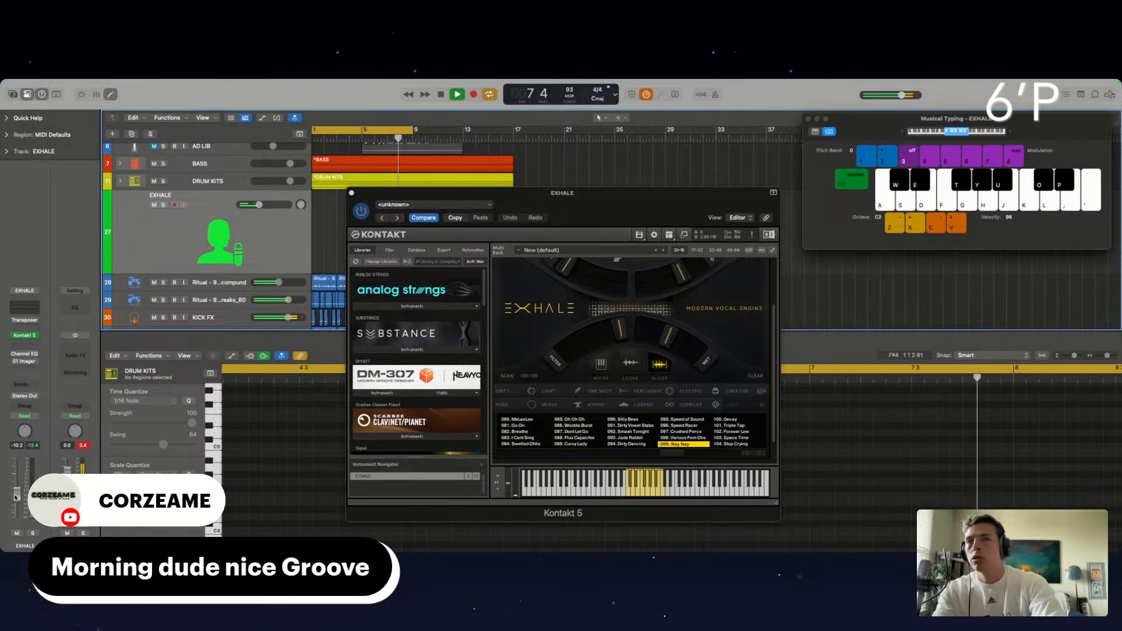
key(e)
key(e)
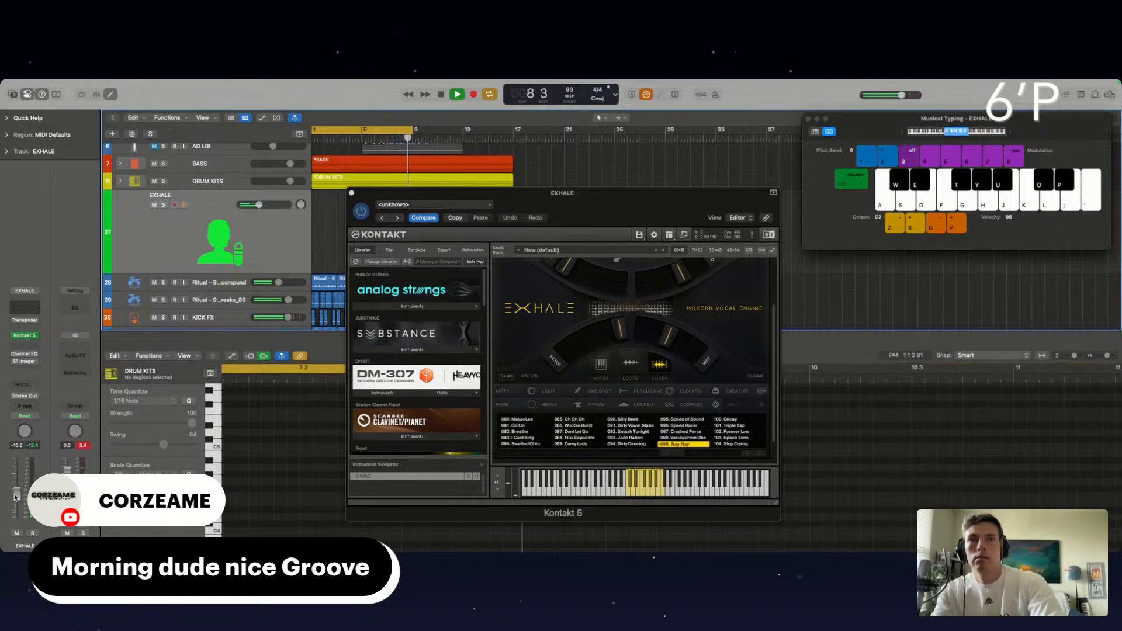
key(s)
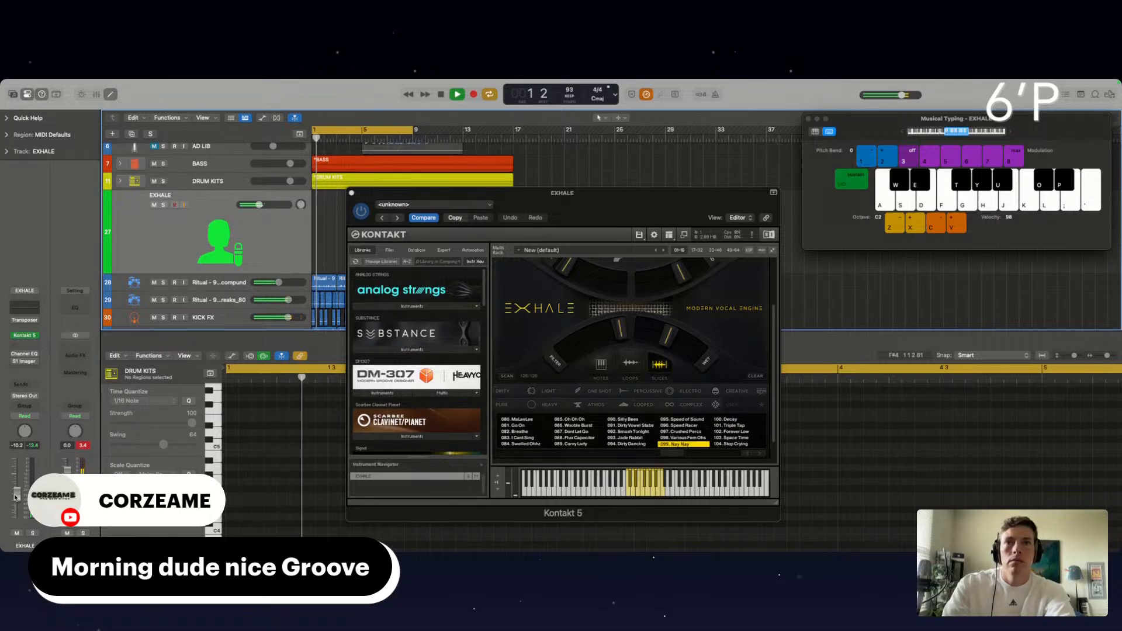
key(f)
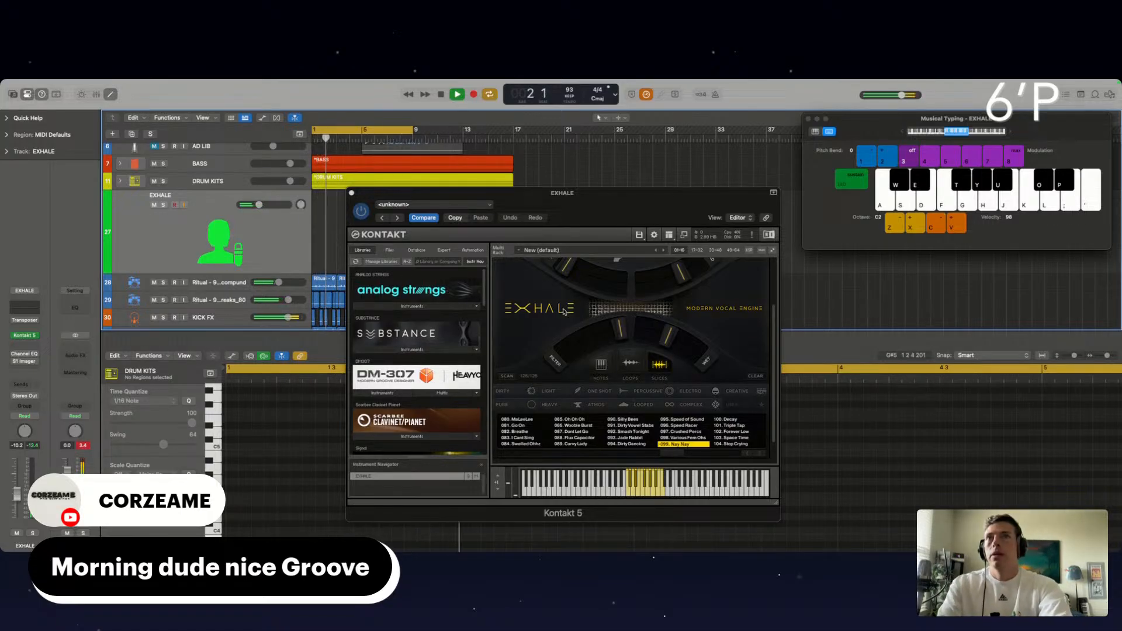
Adjust EXHALE's macro sliders while testing a Nay Nay slice, moving the Filter slider closer to its label.
scroll(563, 311, up, 1)
scroll(564, 289, up, 2)
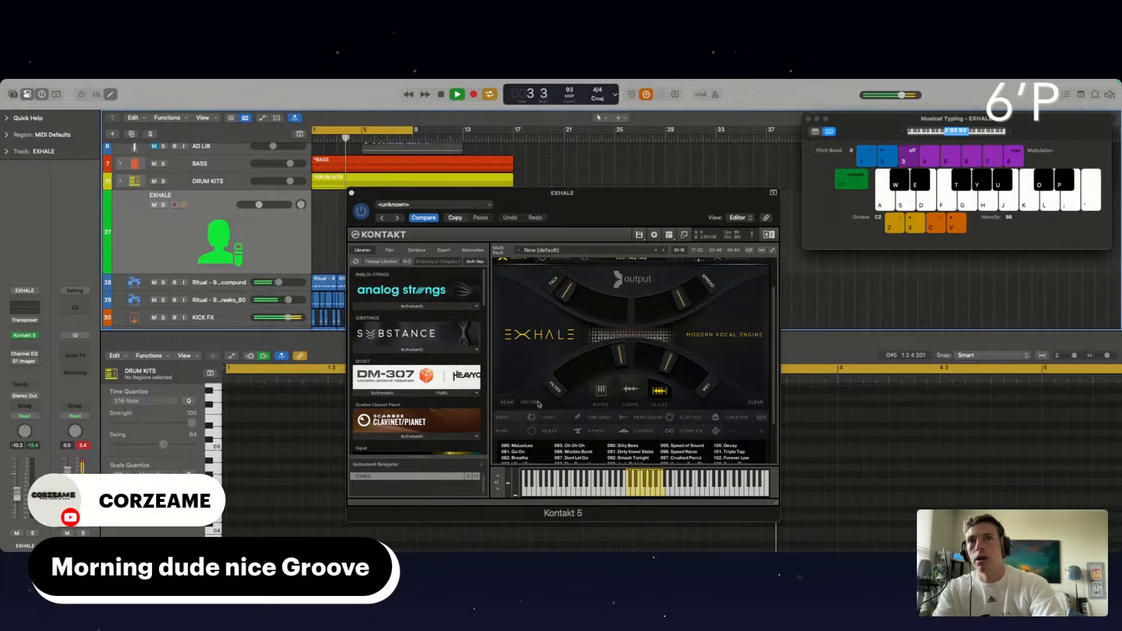
click(564, 294)
mouse_move(581, 301)
mouse_down()
mouse_move(591, 324)
mouse_move(564, 292)
mouse_up()
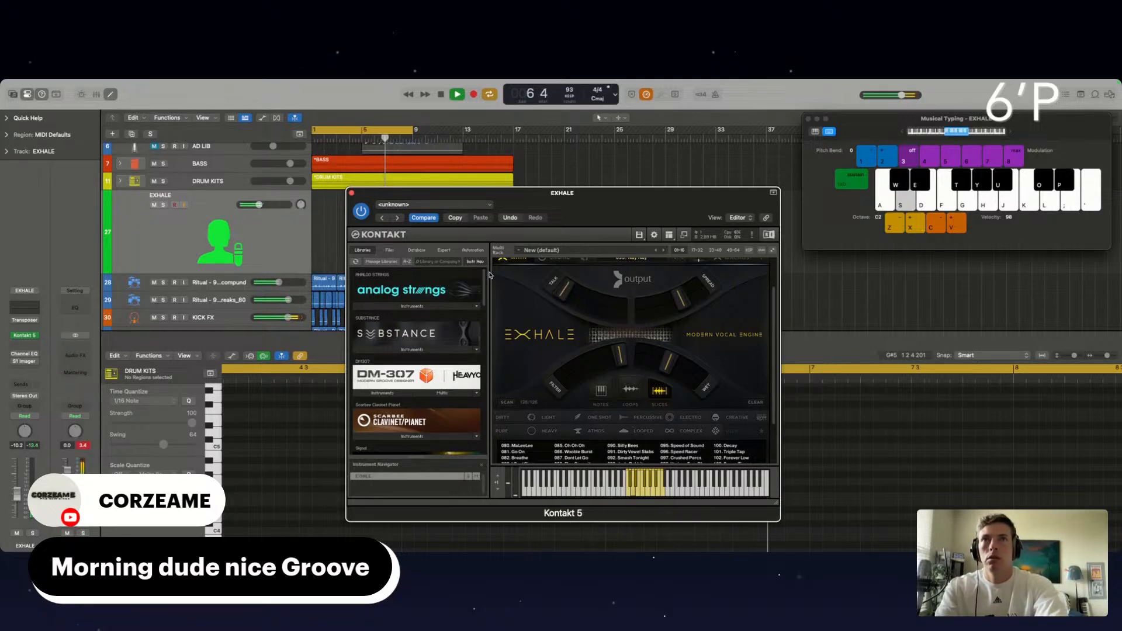
mouse_move(676, 300)
mouse_down()
mouse_move(662, 305)
mouse_move(677, 311)
mouse_up()
key(s)
key(s)
key(s)
drag(619, 356, 552, 392)
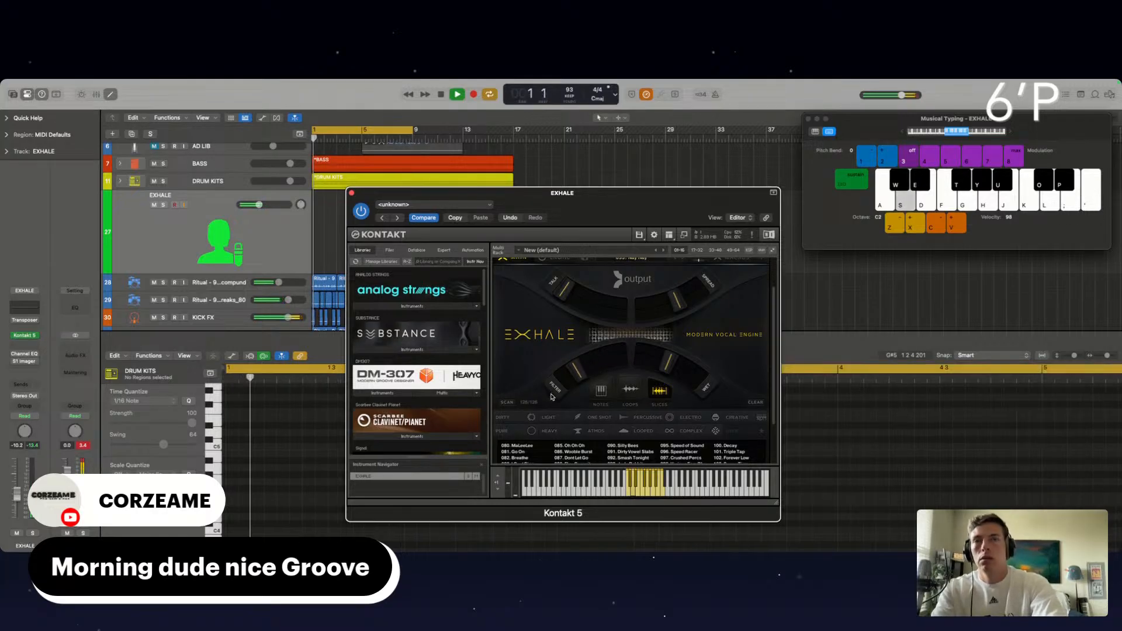
Rehearse the Nay Nay slice pattern over the beat with the adjusted macros and close the EXHALE instrument window.
key(d)
key(s)
key(s)
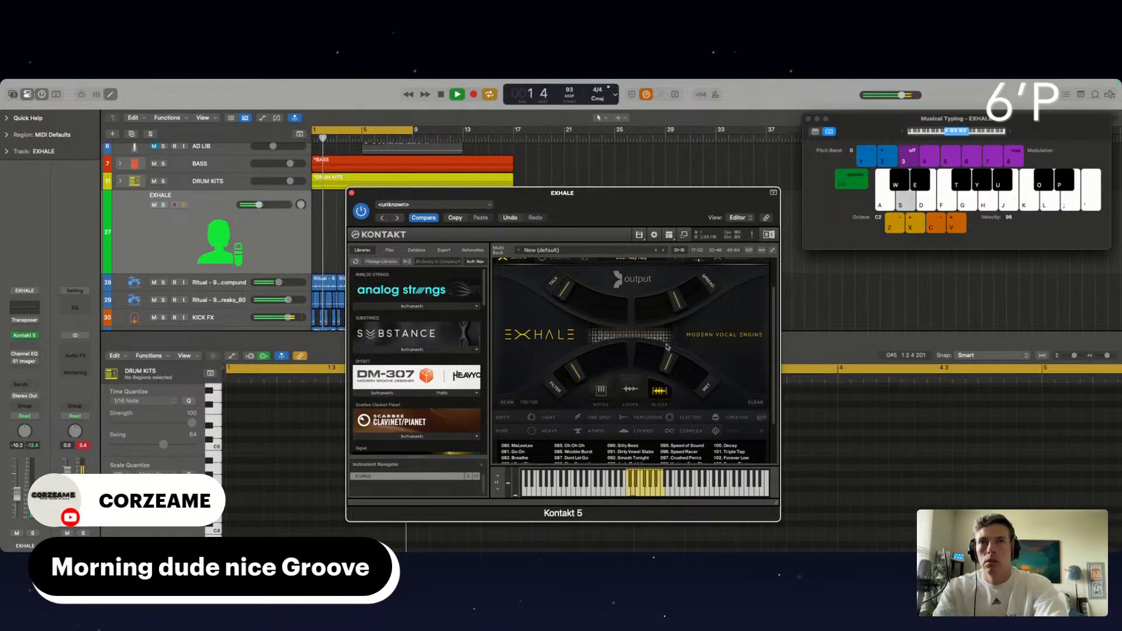
key(d)
key(f)
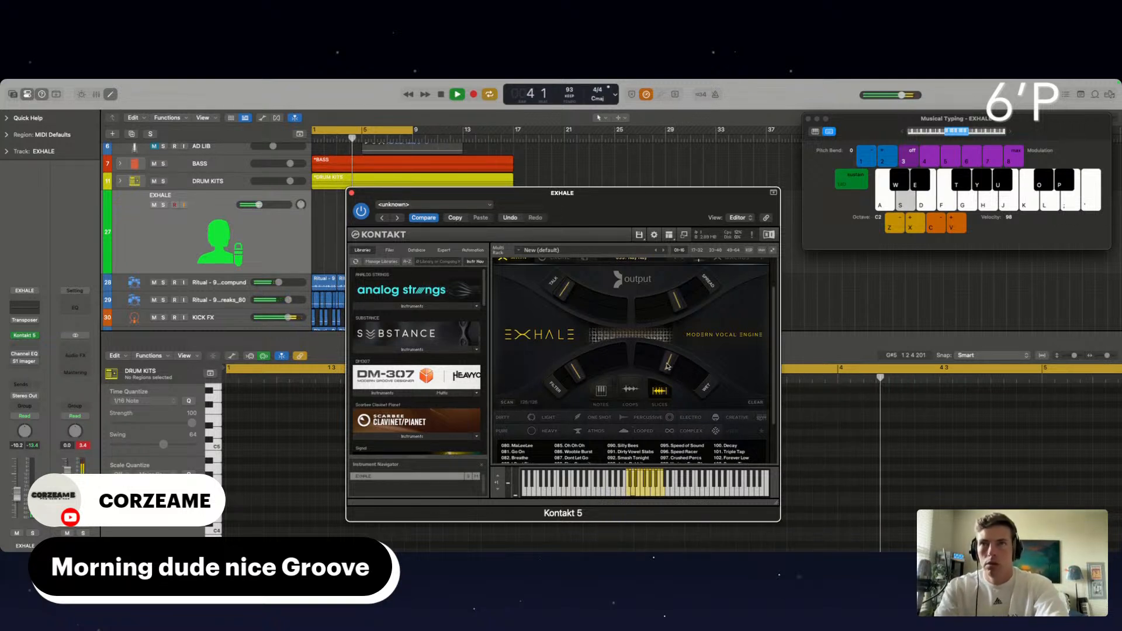
key(s)
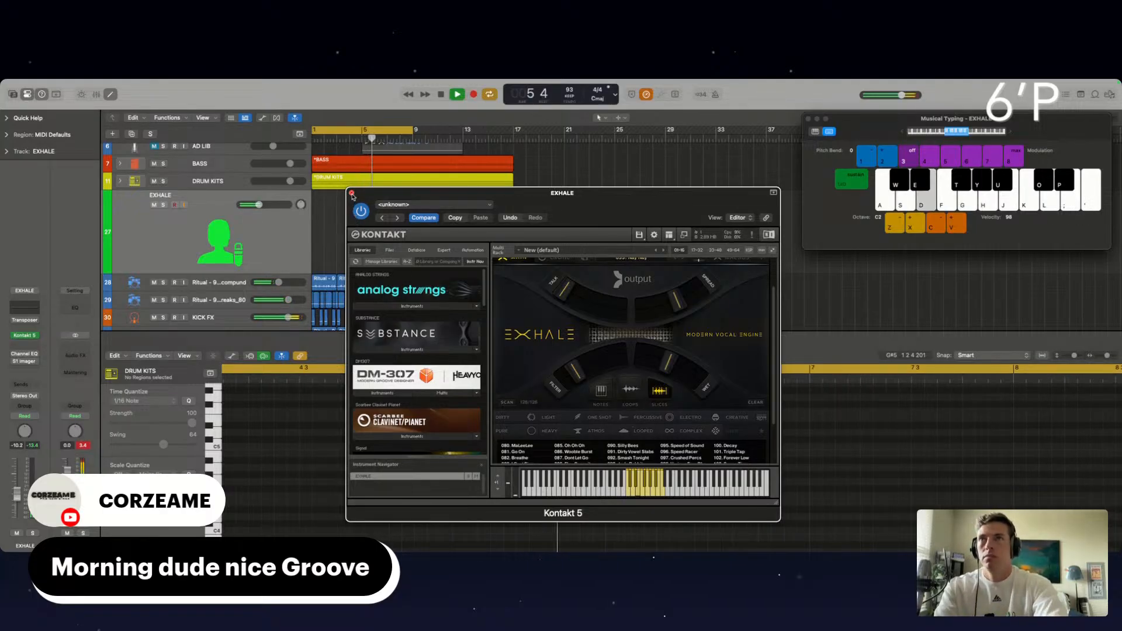
click(351, 193)
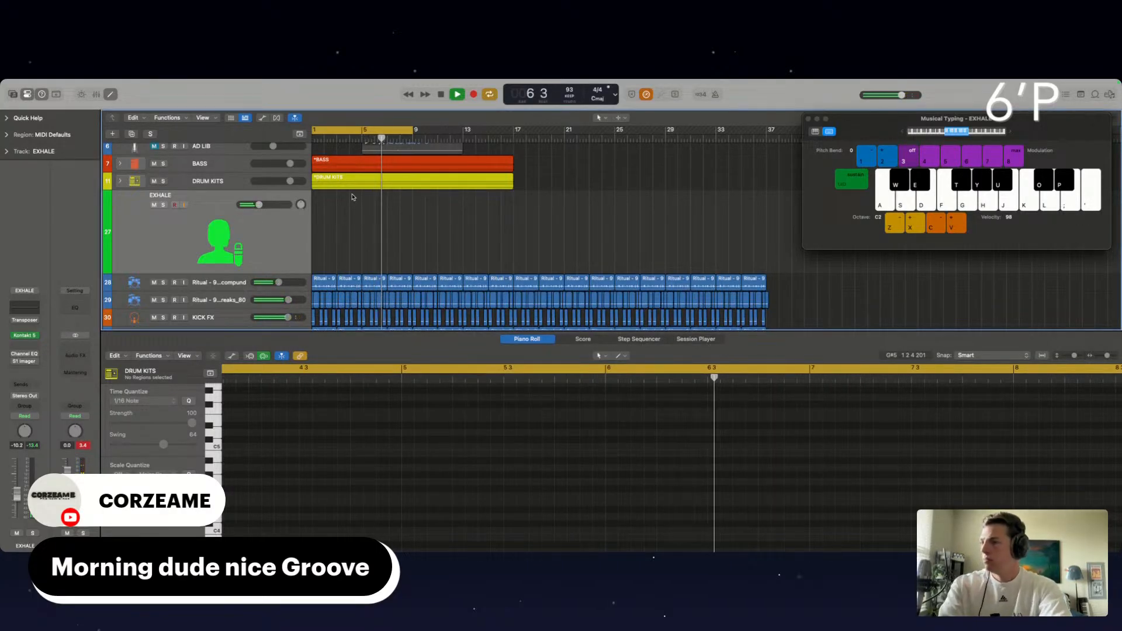
key(f)
key(s)
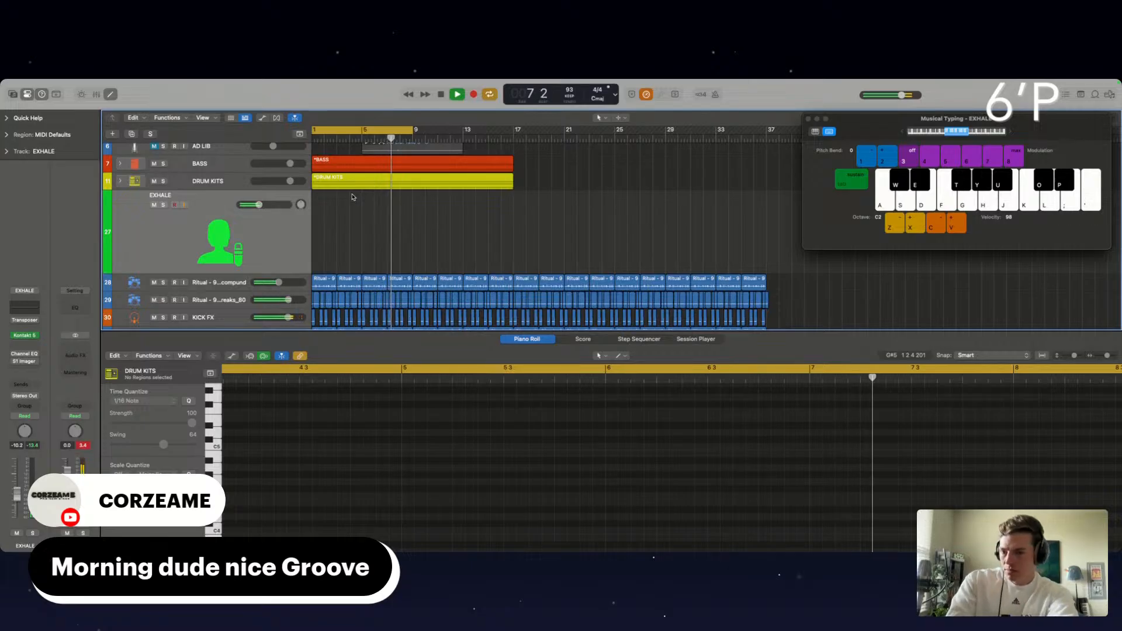
key(r)
key(s)
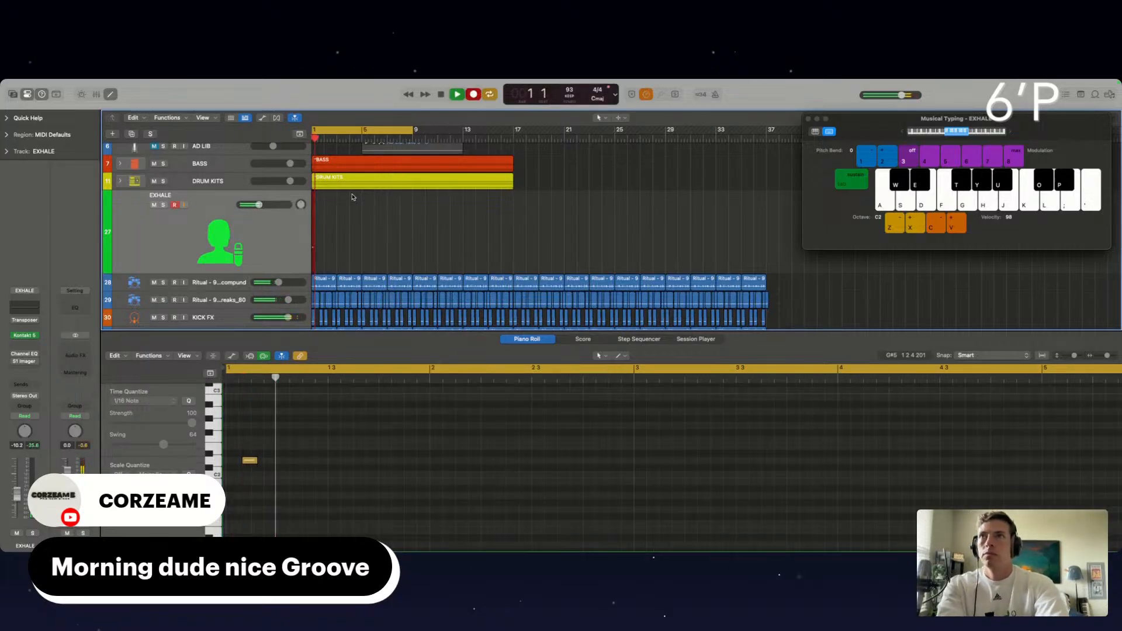
key(space)
key(super+z)
Record a four-bar vocal slice pattern on the EXHALE track from bar 1 and quantize it to 1/16 notes.
key(r)
key(s)
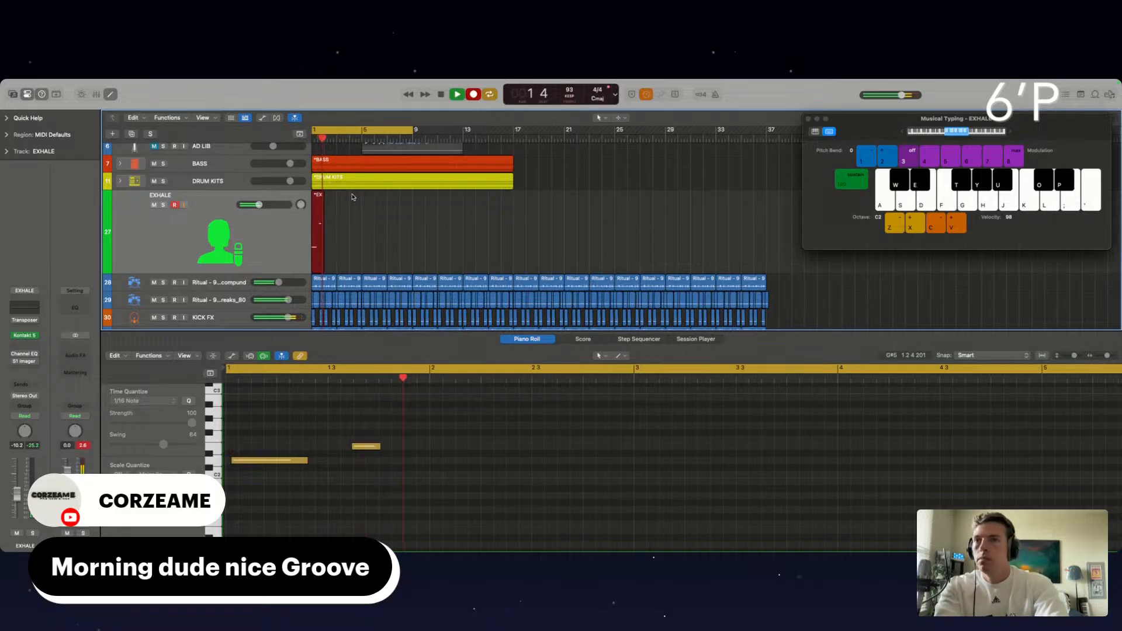
key(f)
key(f)
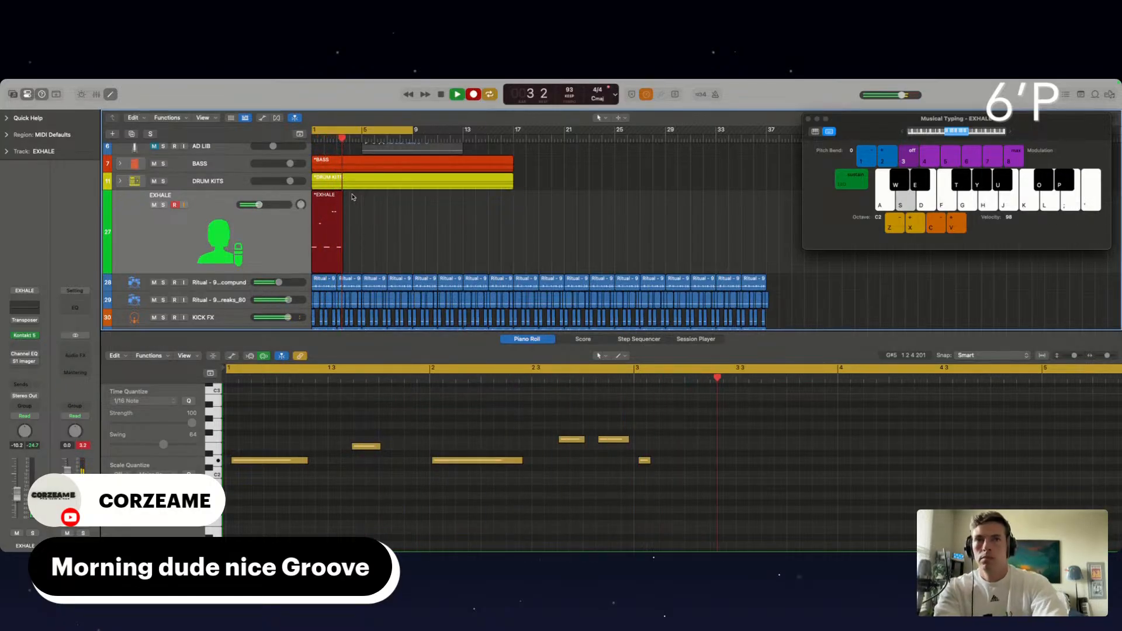
key(d)
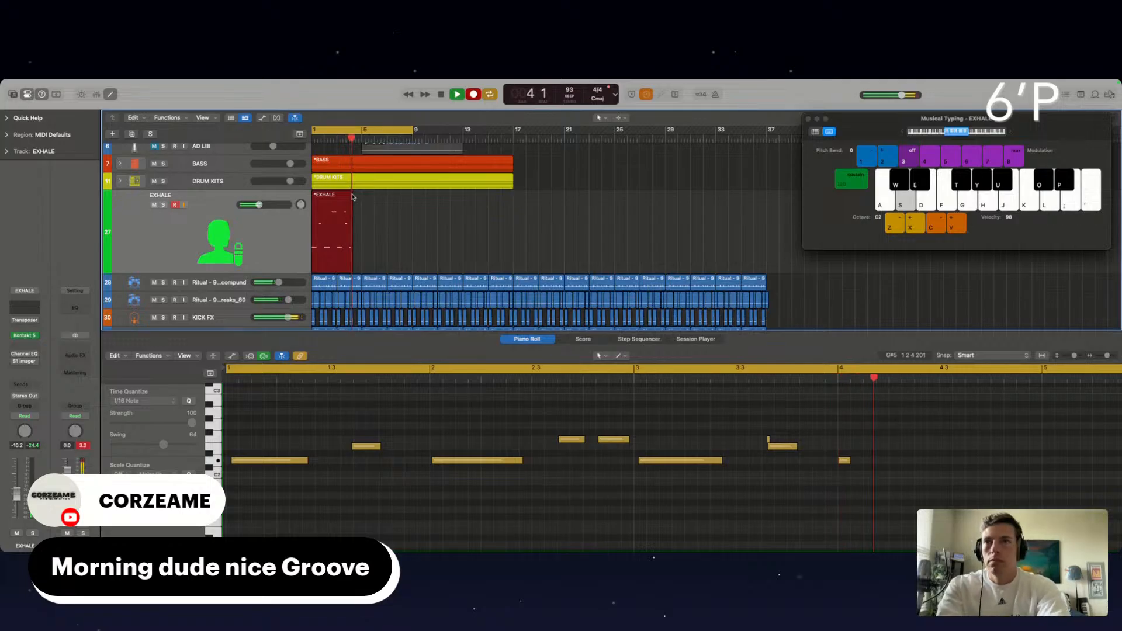
key(s)
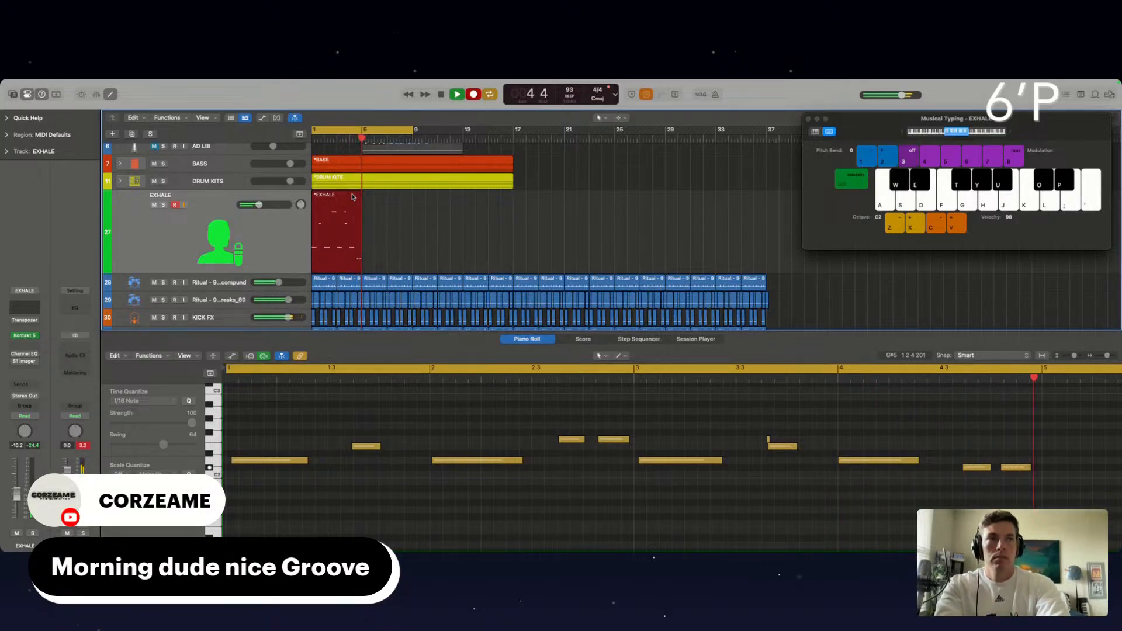
key(space)
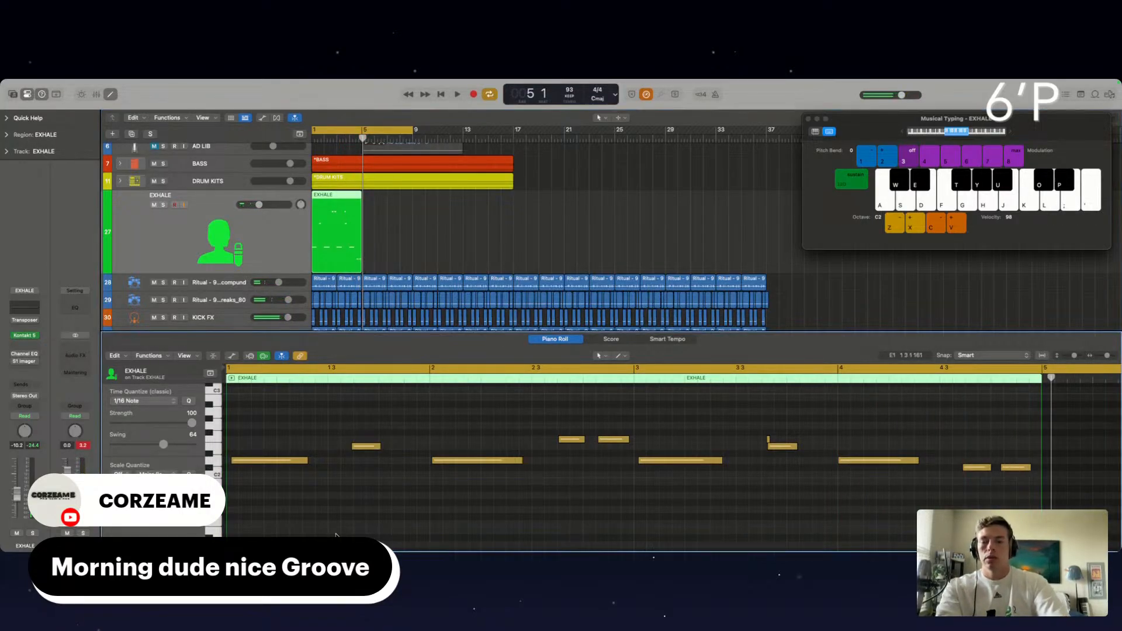
key(q)
key(space)
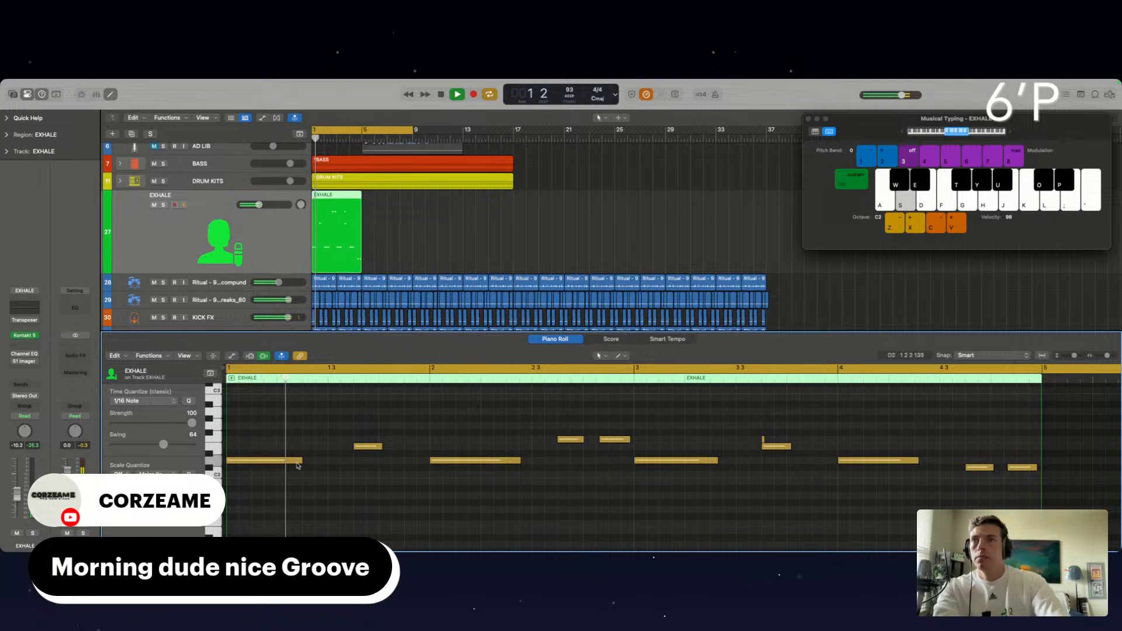
Shorten the E2 note in bar 1 slightly and delete the stray tiny F2 note in bar 3.
drag(382, 445, 378, 446)
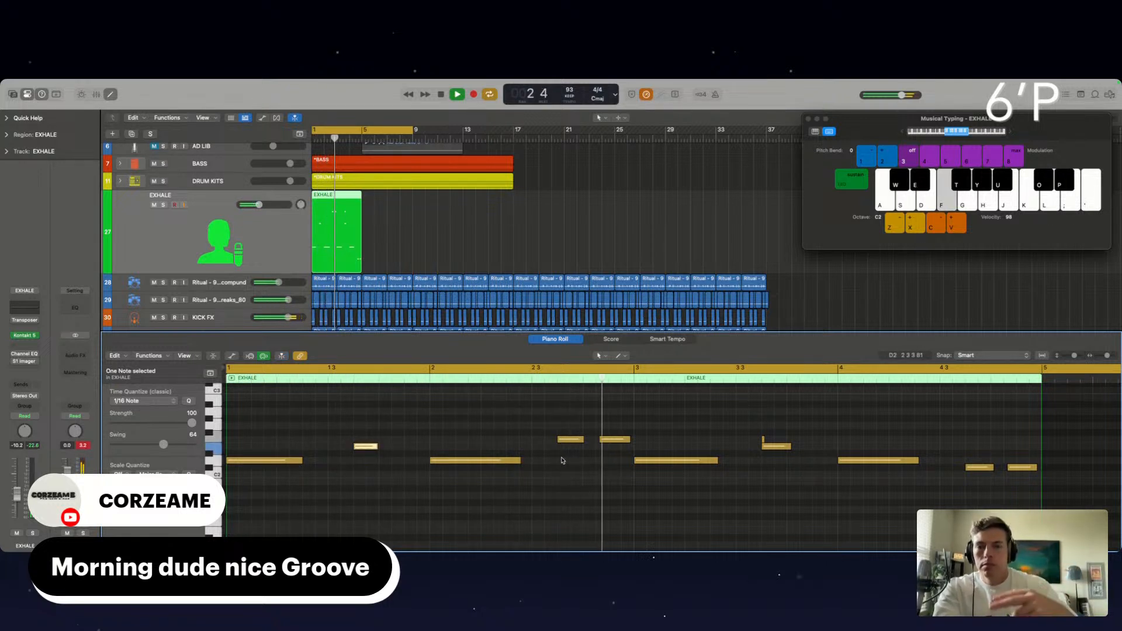
click(764, 440)
click(767, 445)
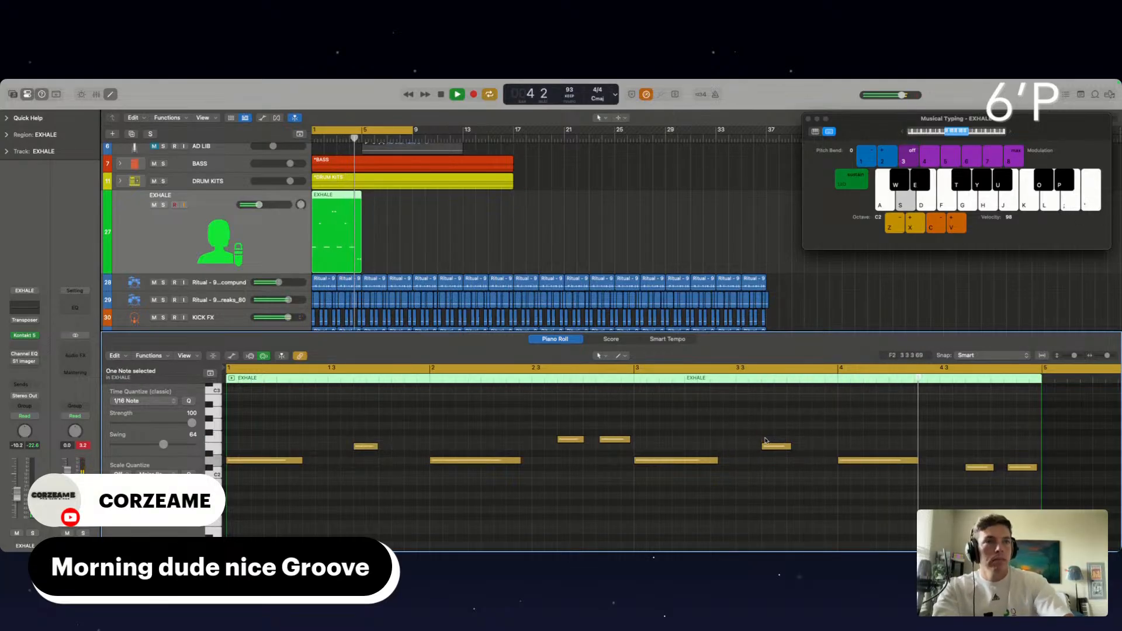
Nudge the final C#2 note of bar 4 slightly earlier and set the quantize swing of all EXHALE notes to 56.
drag(1017, 473, 1013, 474)
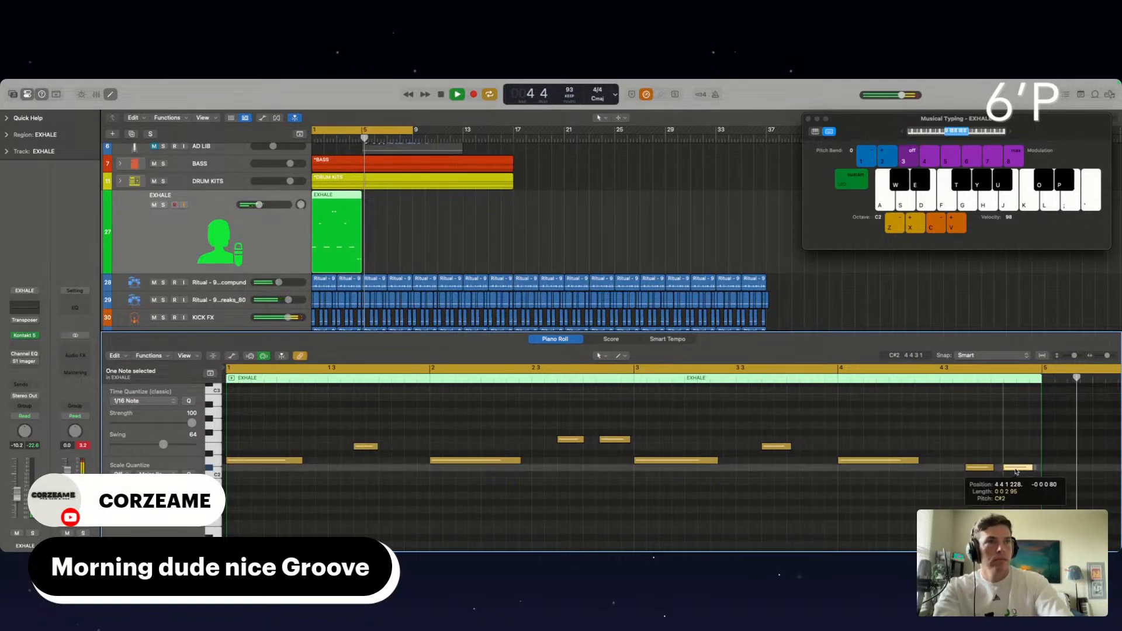
click(432, 497)
key(super+a)
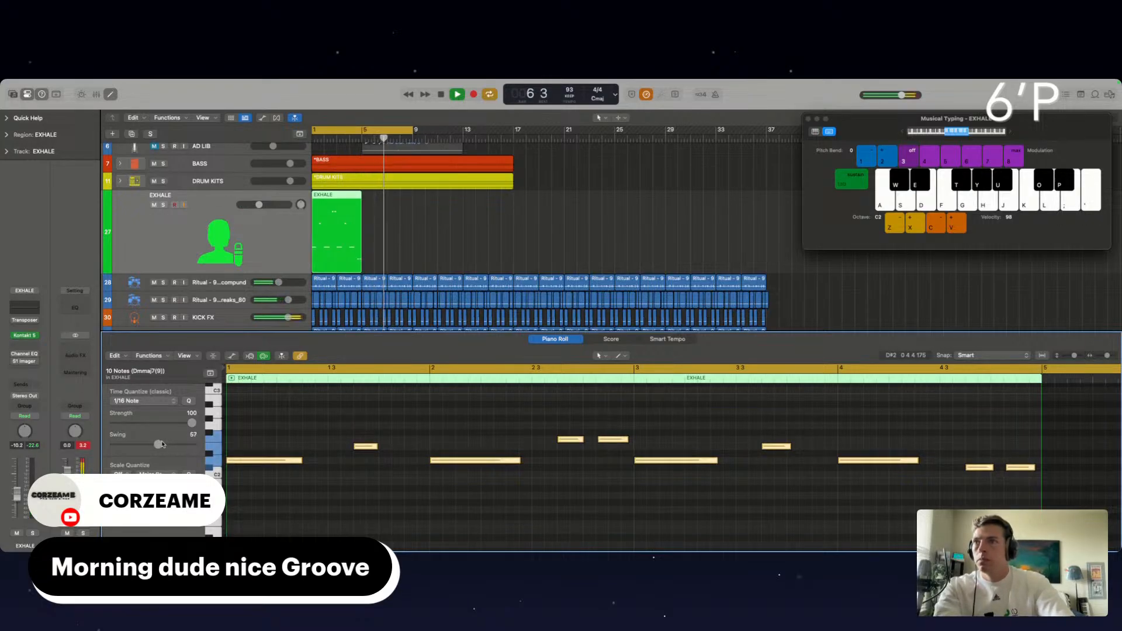
key(Return)
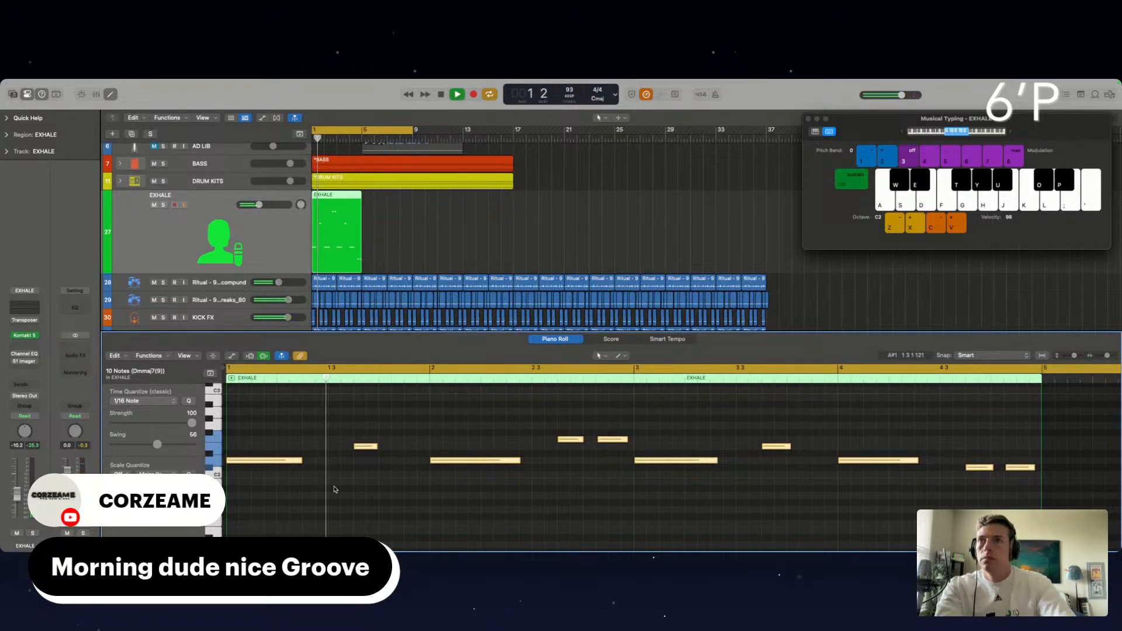
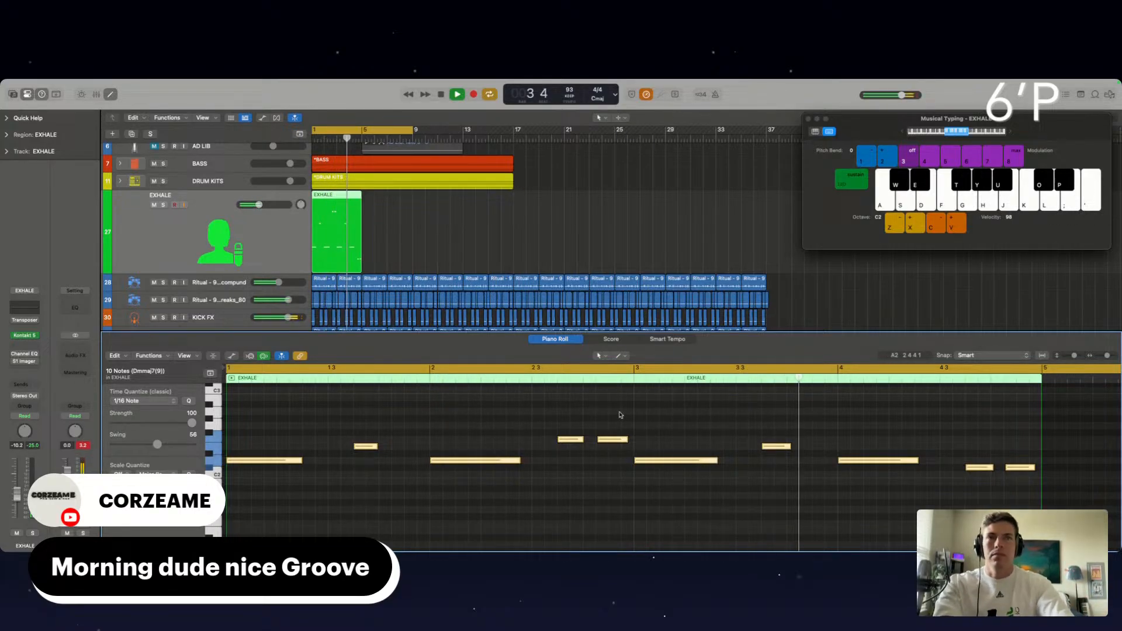
Copy the four-bar EXHALE region to bar 5 and join both copies into one eight-bar region.
double_click(585, 333)
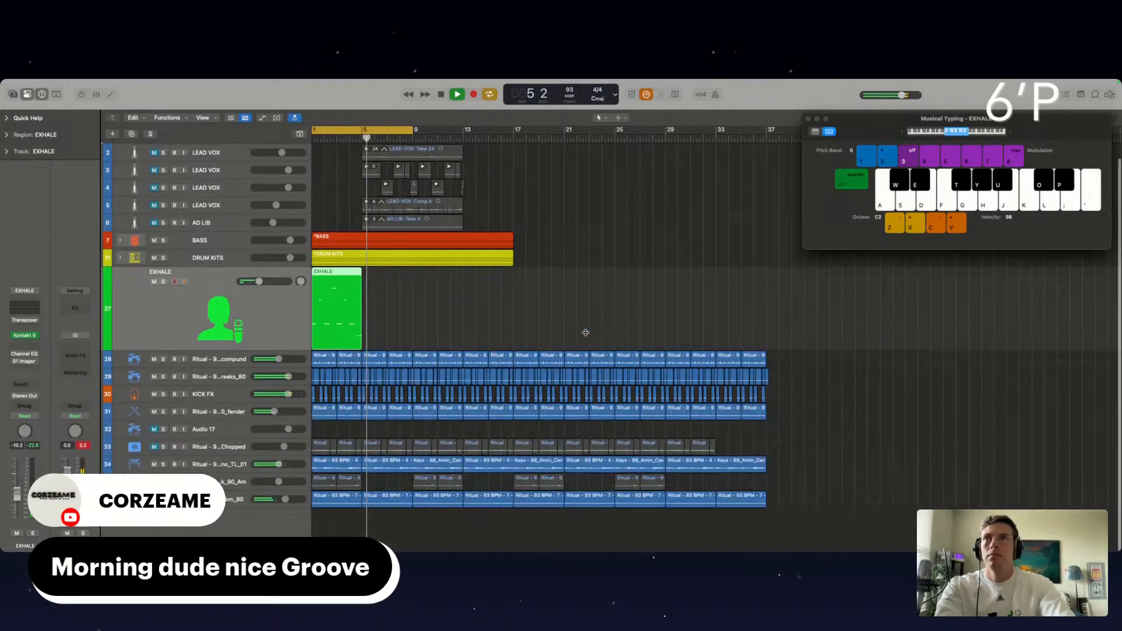
scroll(483, 313, left, 1)
key(space)
scroll(483, 314, right, 1)
drag(353, 316, 401, 318)
double_click(399, 318)
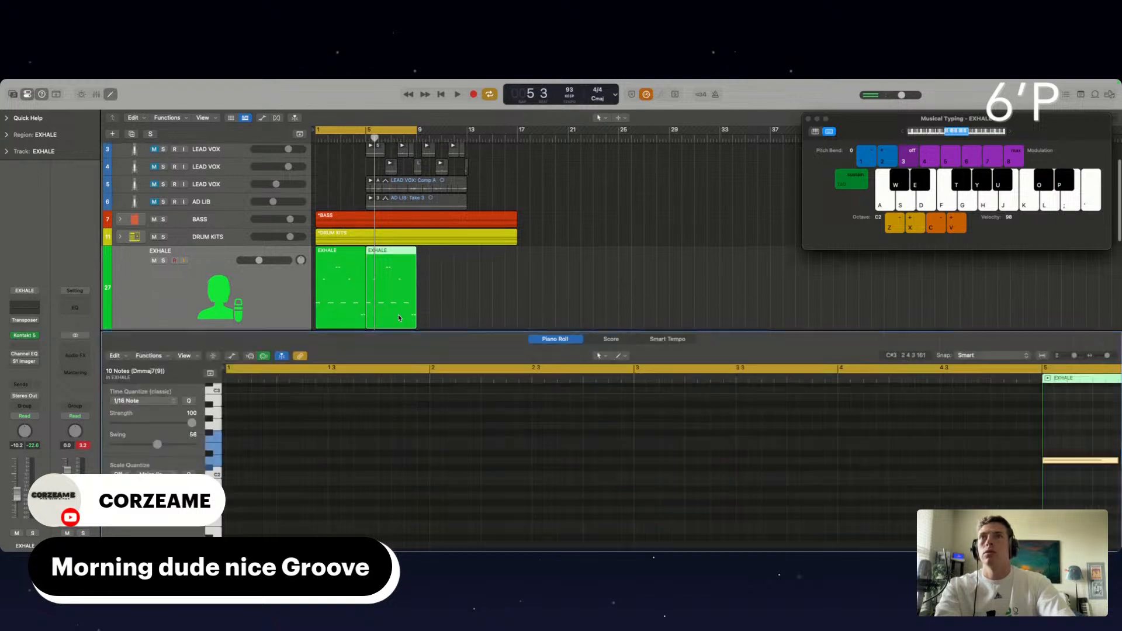
scroll(523, 305, down, 2)
drag(451, 290, 313, 290)
key(super+j)
Lower the last two notes of bar 8 by one semitone to C2 and restart playback.
scroll(693, 480, right, 15)
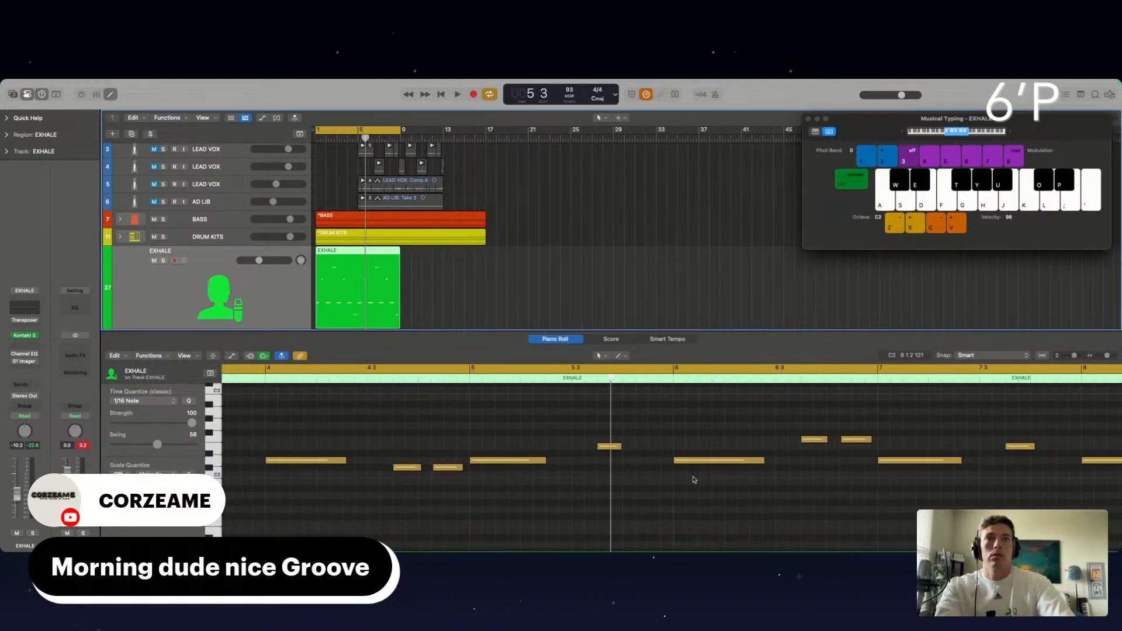
mouse_move(592, 485)
mouse_down()
mouse_move(625, 474)
mouse_move(601, 475)
mouse_up()
key(space)
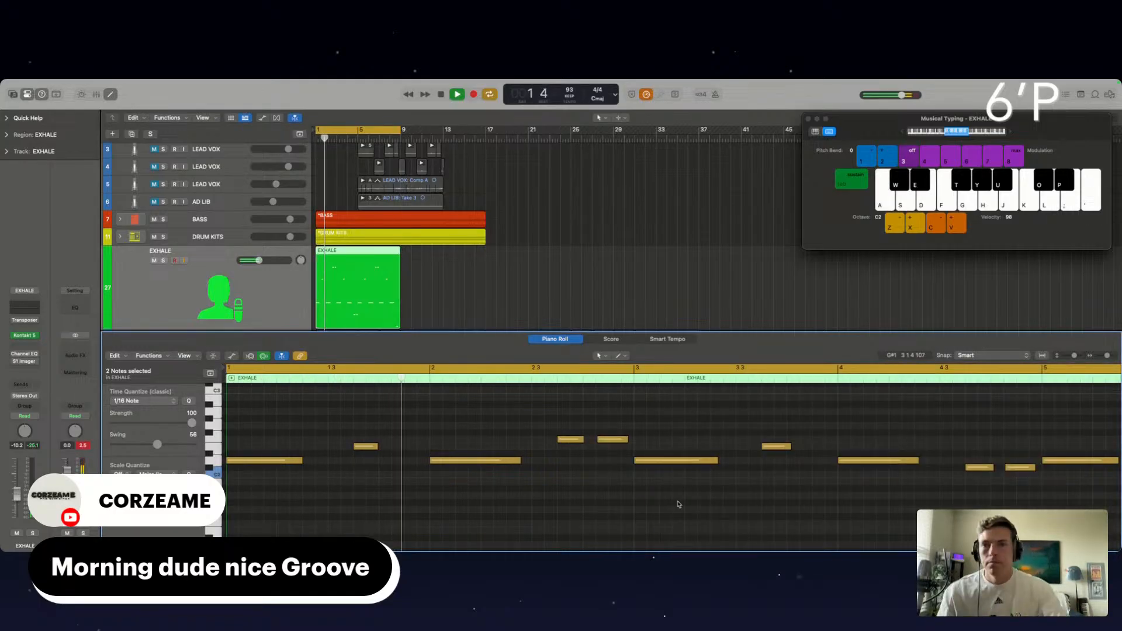
Add a broad Channel EQ cut of about 5.3 dB at 2460 Hz on the EXHALE track.
click(19, 355)
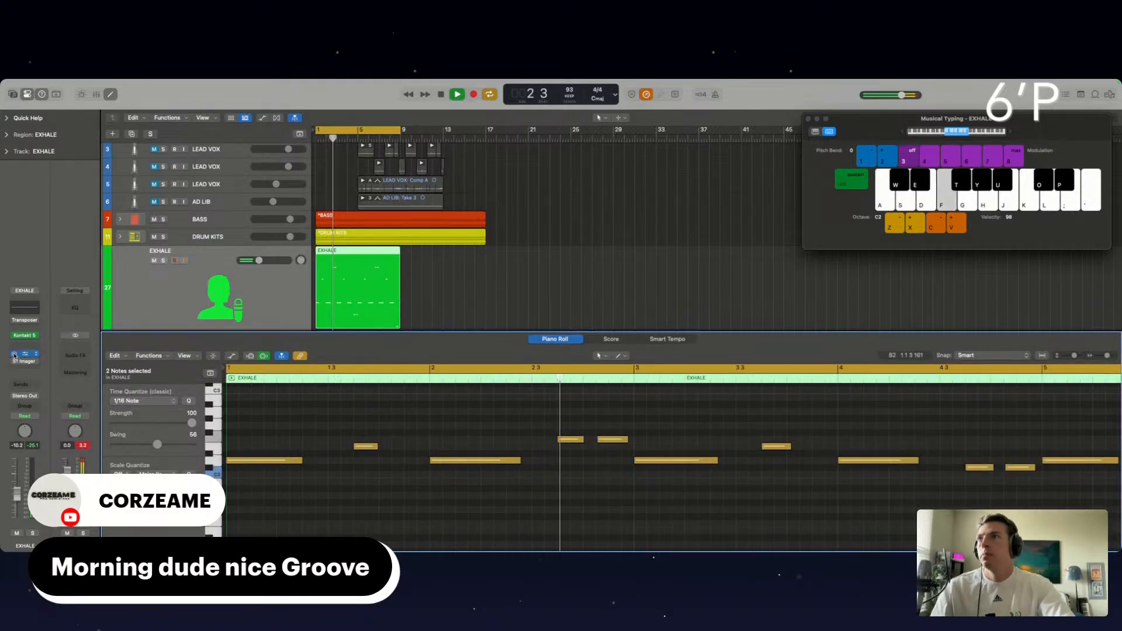
drag(534, 290, 590, 300)
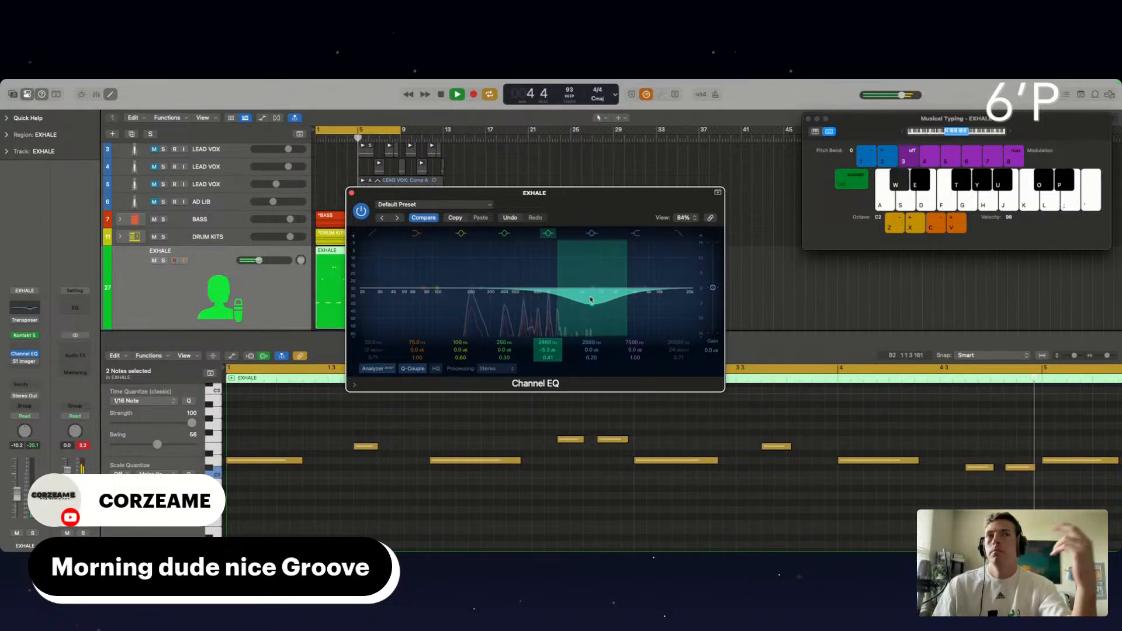
scroll(623, 445, down, 5)
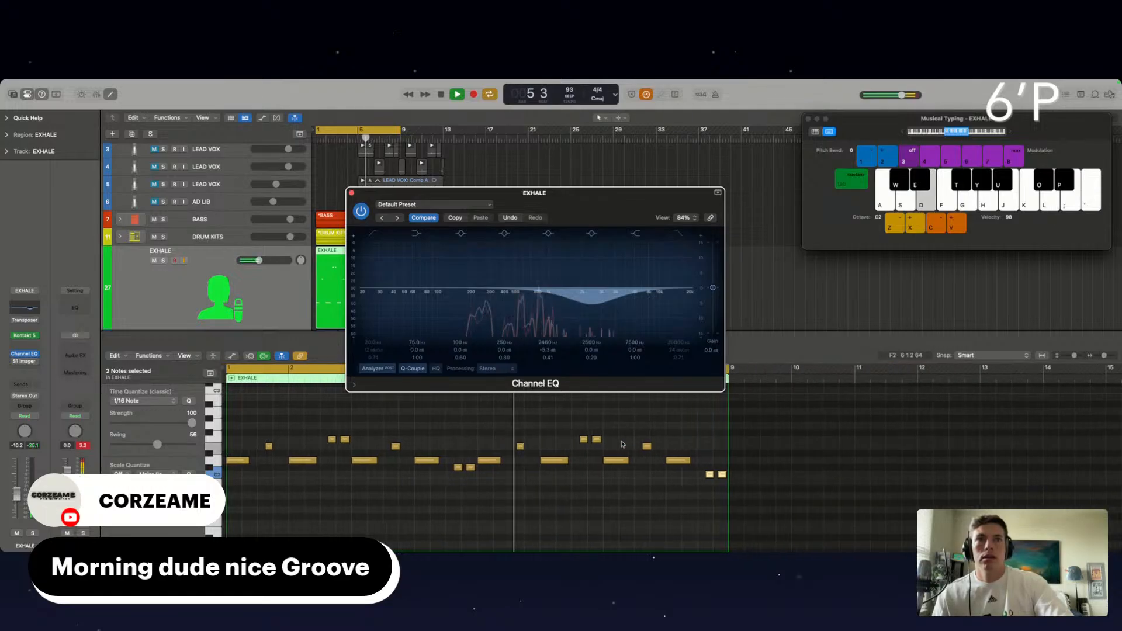
scroll(623, 445, up, 2)
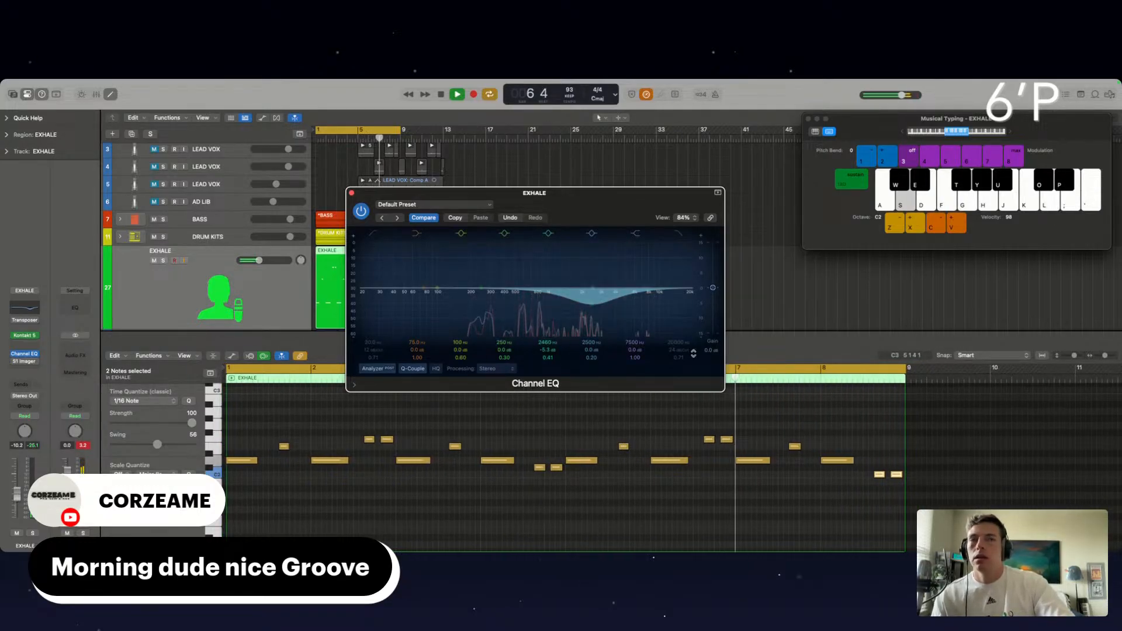
Set the EXHALE track's Channel EQ cut to 6.1 dB at 2380 Hz and insert iZotope Trash 2 on the track.
drag(592, 304, 590, 306)
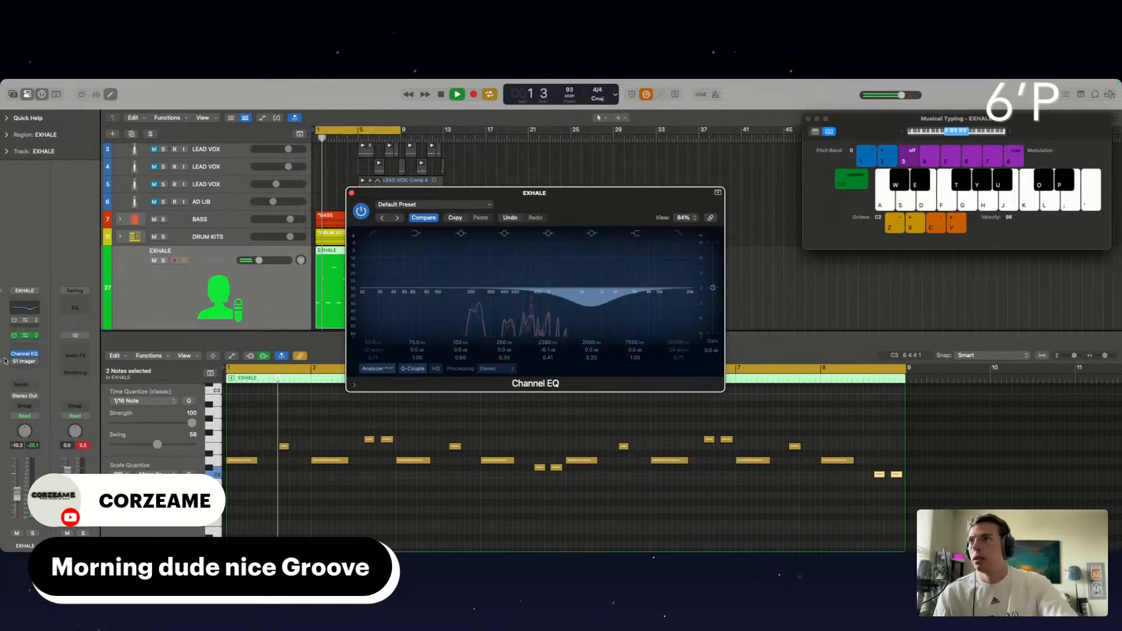
click(25, 368)
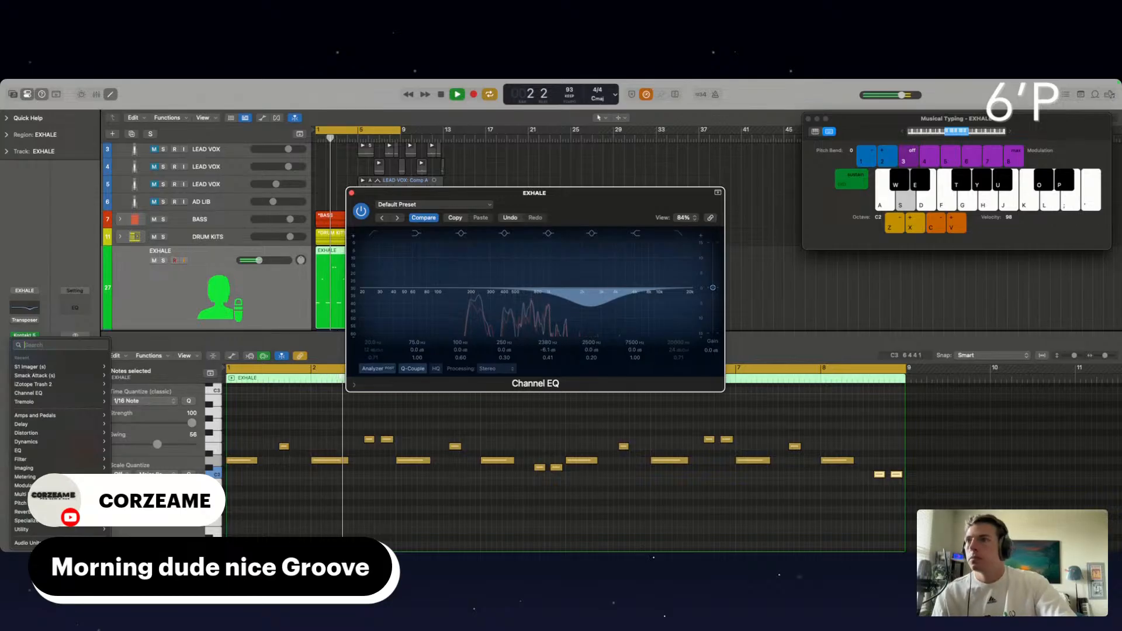
mouse_move(26, 543)
mouse_move(140, 472)
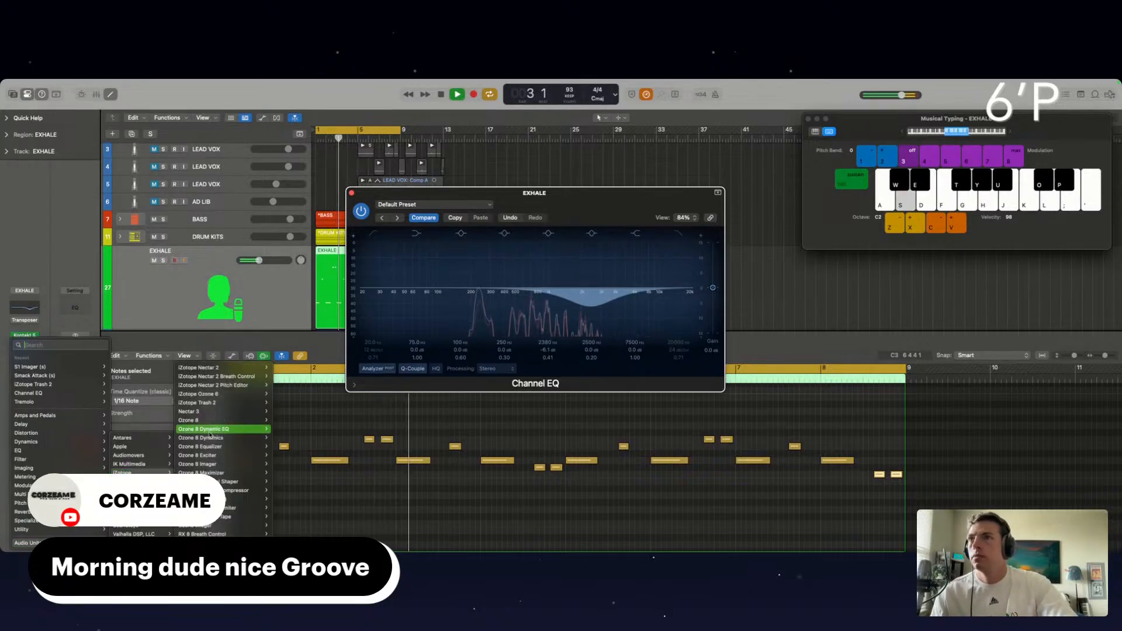
click(197, 402)
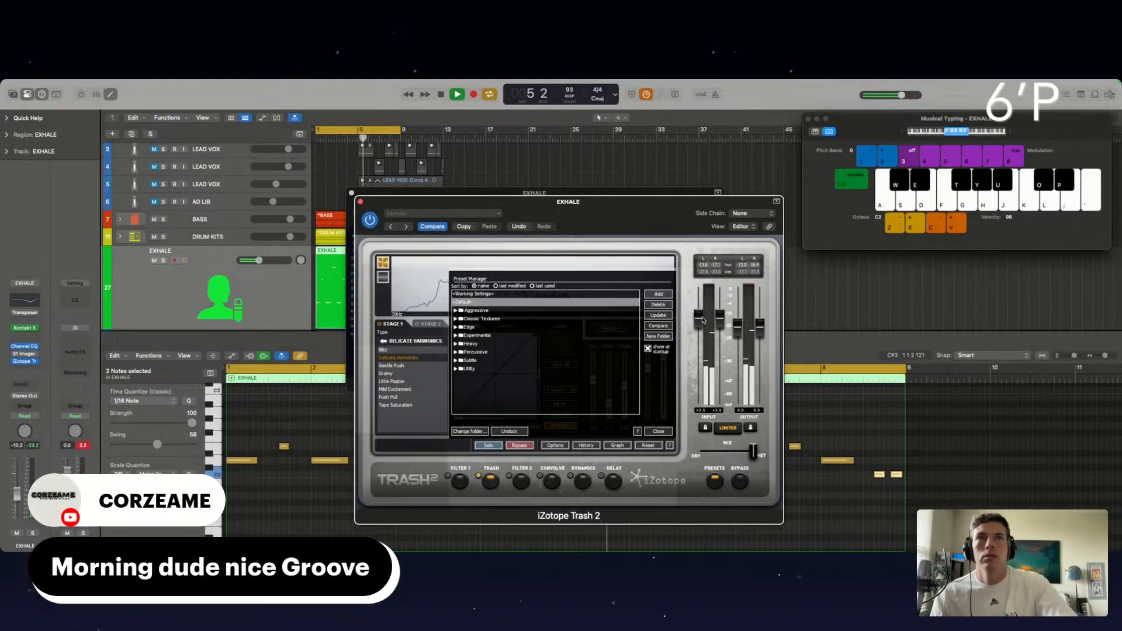
click(361, 202)
click(351, 192)
Bounce the EXHALE region in place to a new track as EXHALE_bip with the source muted, and restart playback.
key(space)
key(ctrl+b)
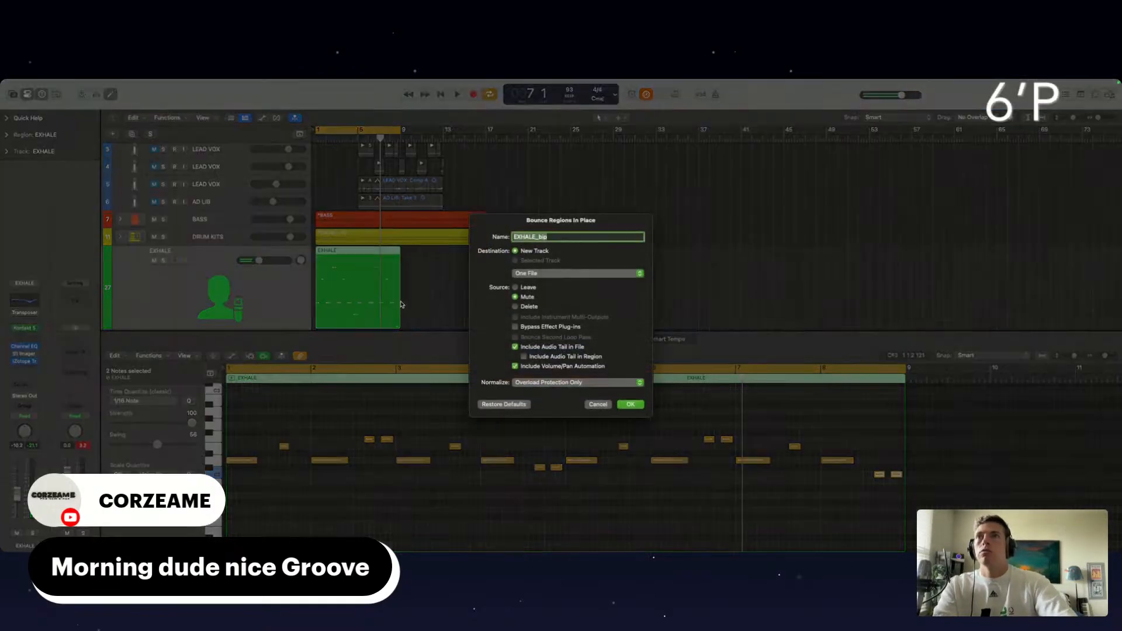
click(631, 407)
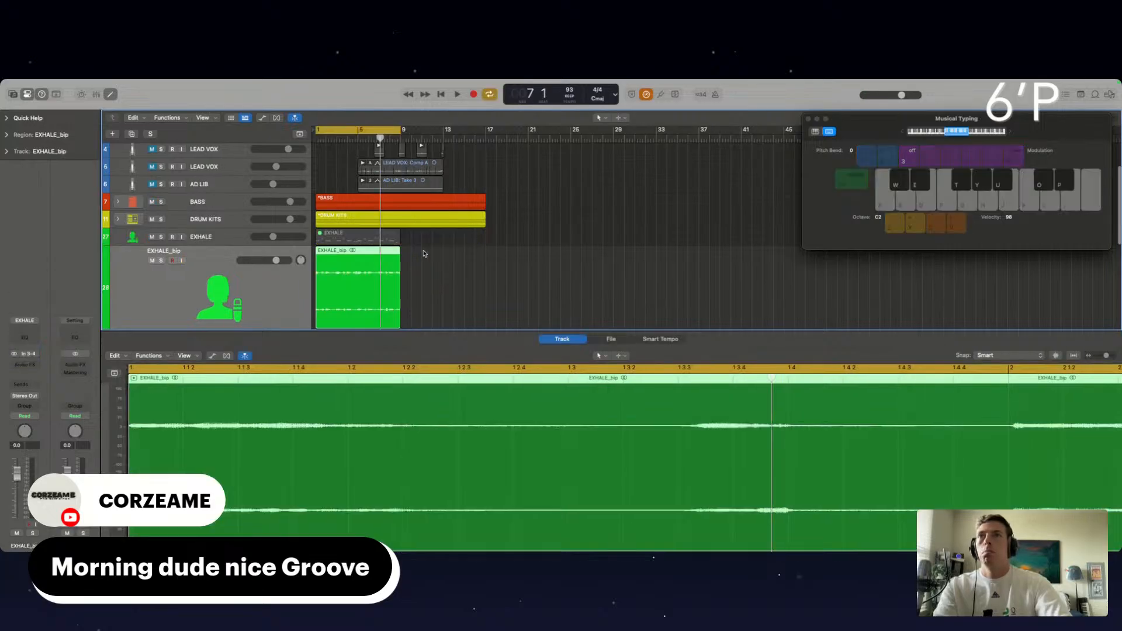
key(space)
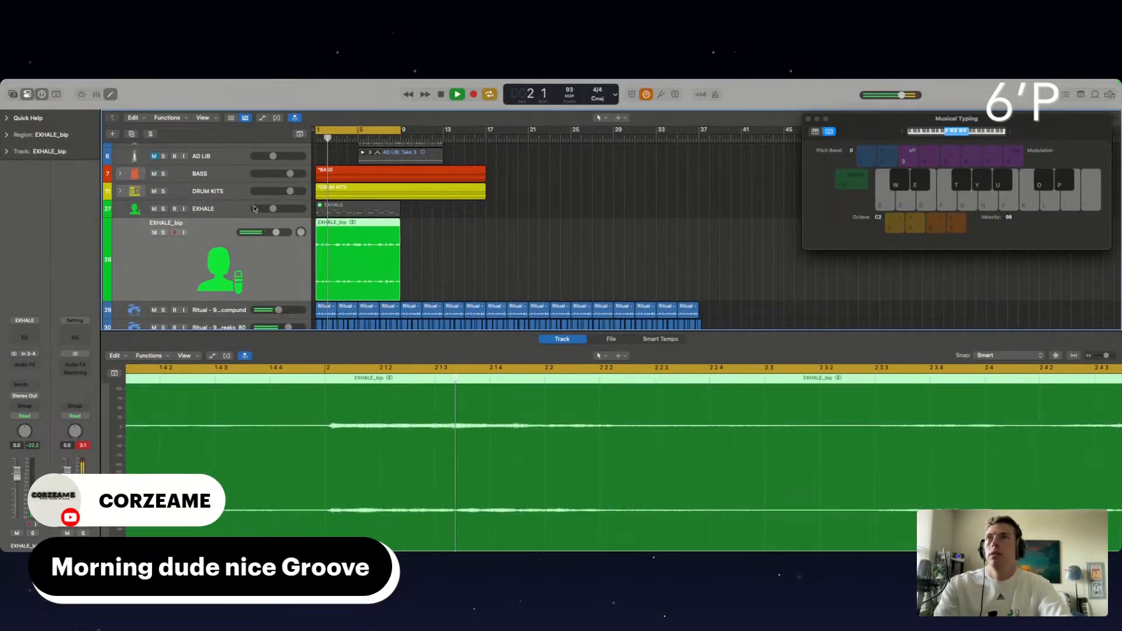
Insert the Soundtoys FilterFreak1 filter on the EXHALE_bip track and lower its low-pass cutoff frequency slightly.
click(232, 209)
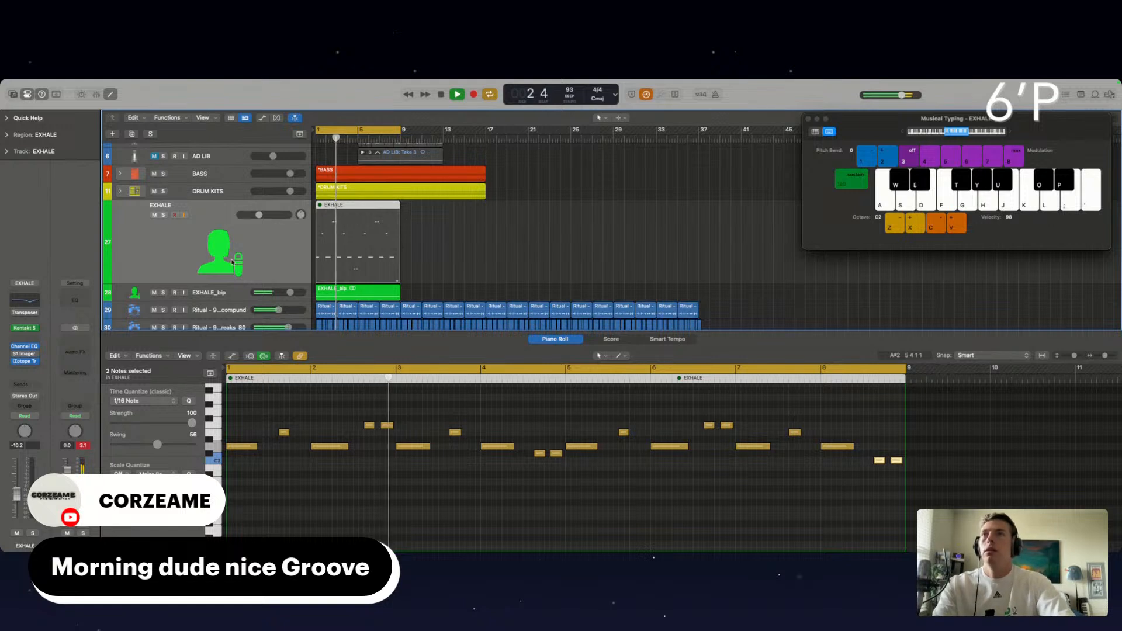
click(224, 294)
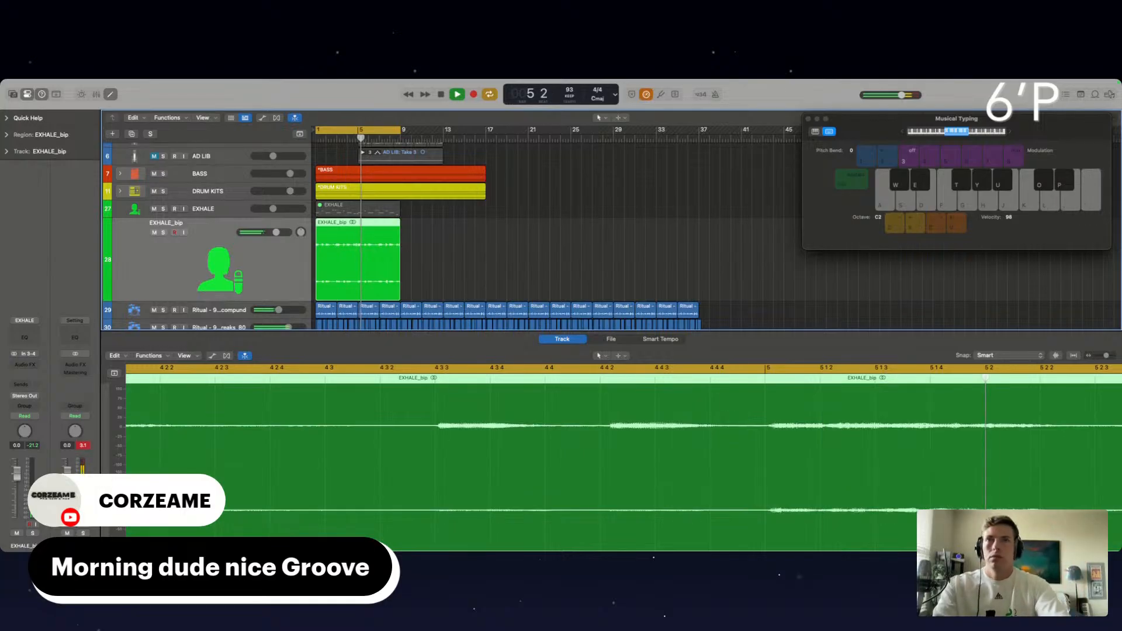
click(27, 365)
click(69, 276)
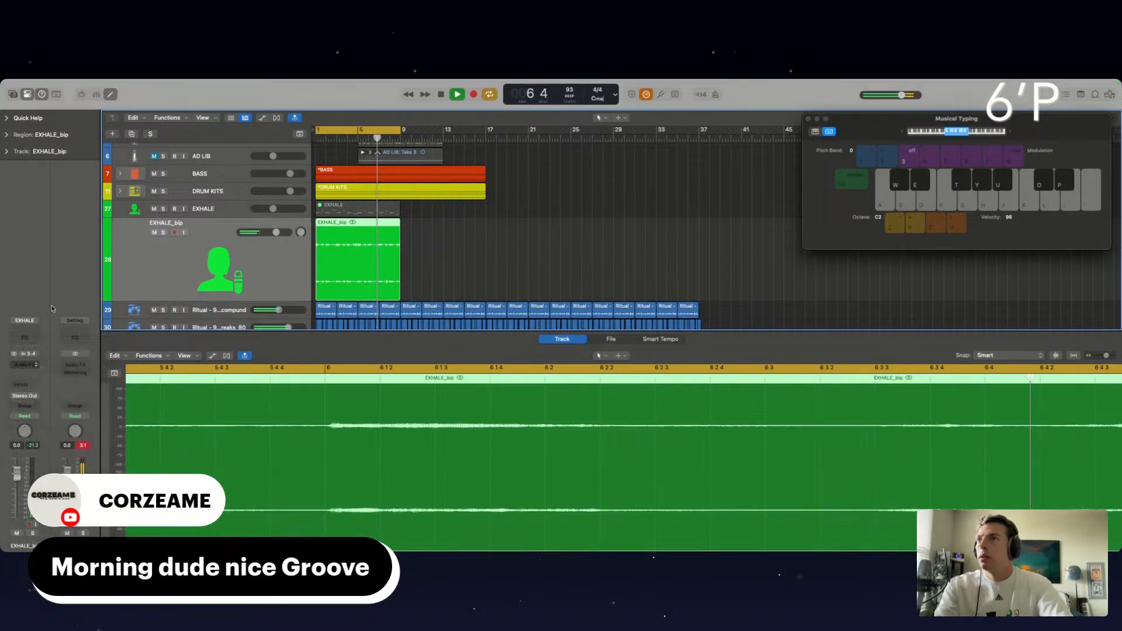
click(27, 366)
mouse_move(27, 433)
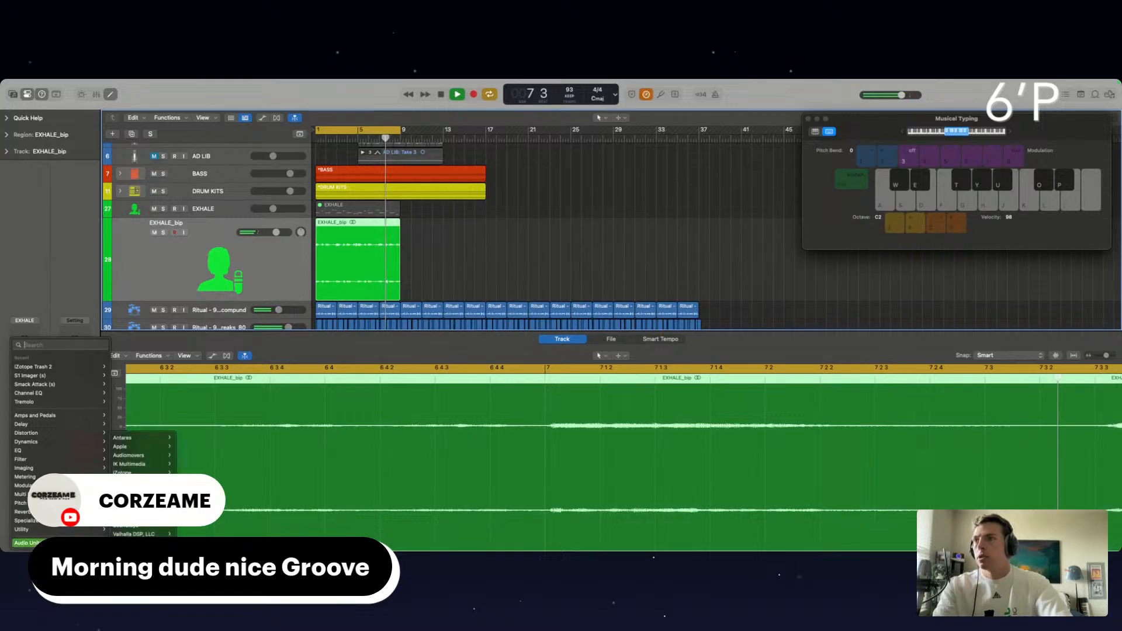
mouse_move(140, 525)
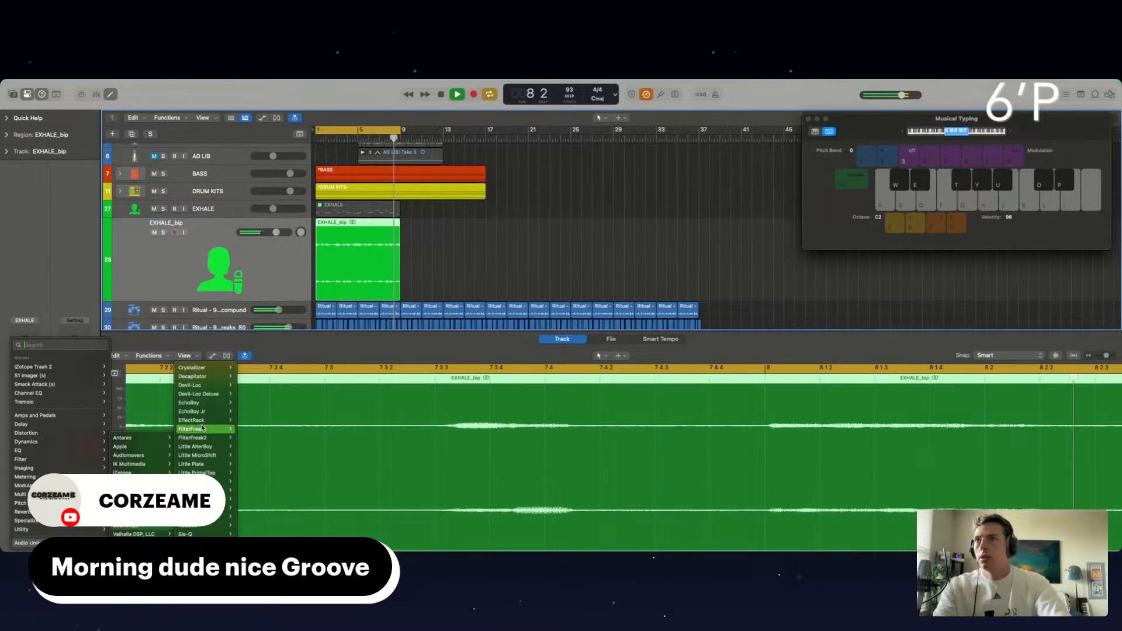
click(201, 428)
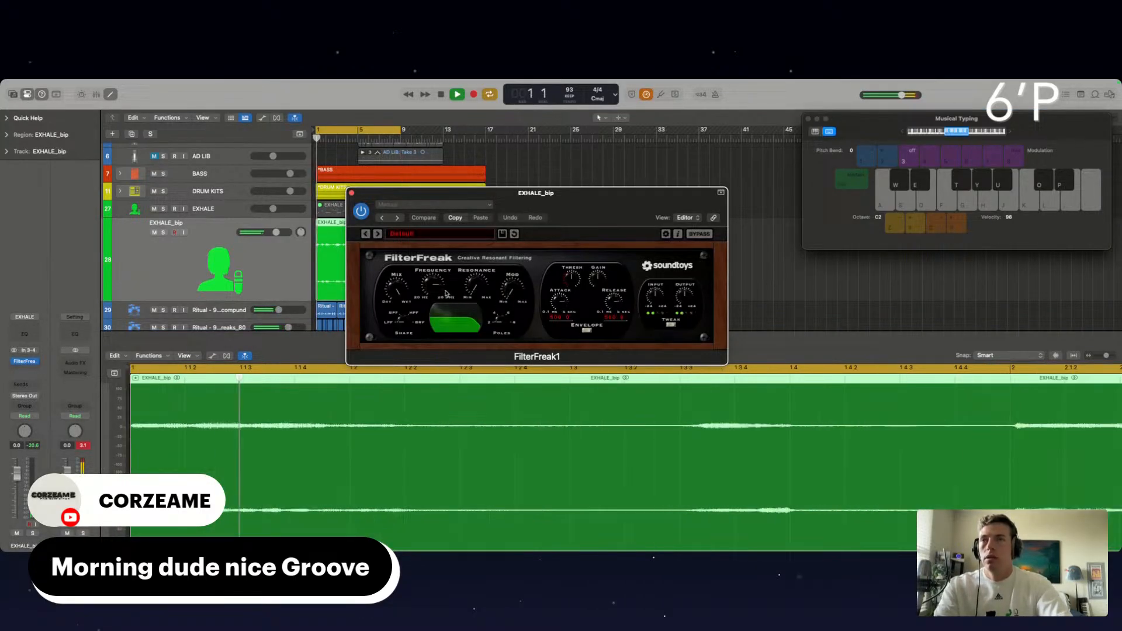
drag(432, 286, 432, 303)
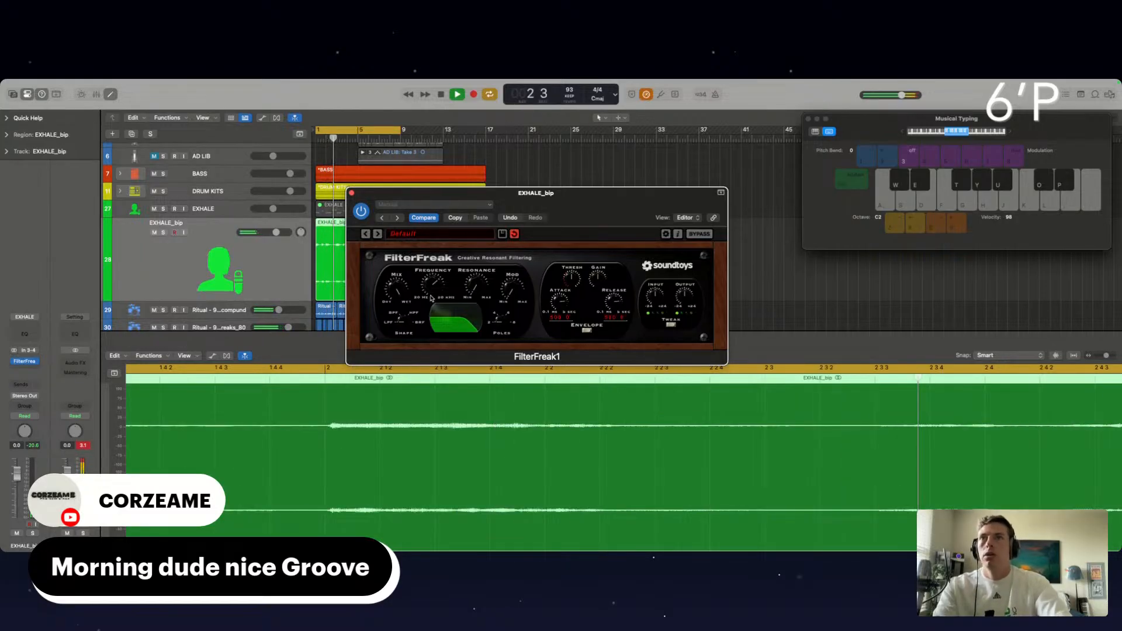
Add iZotope Trash 2 after FilterFreak1 on the EXHALE_bip track and raise its input level slightly.
click(25, 370)
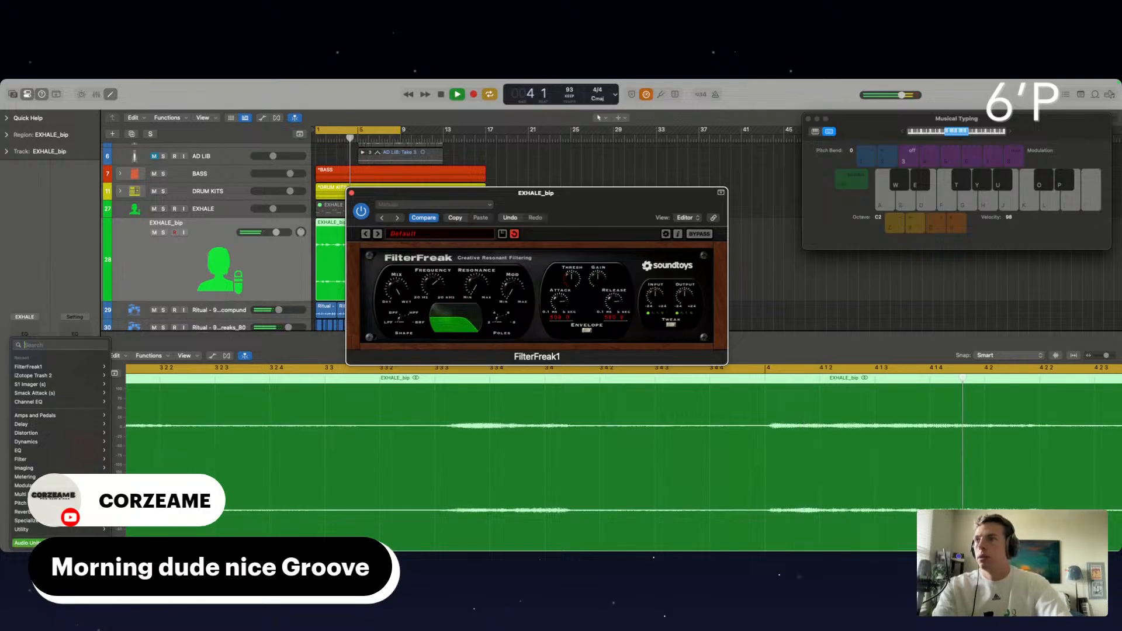
mouse_move(26, 543)
mouse_move(123, 473)
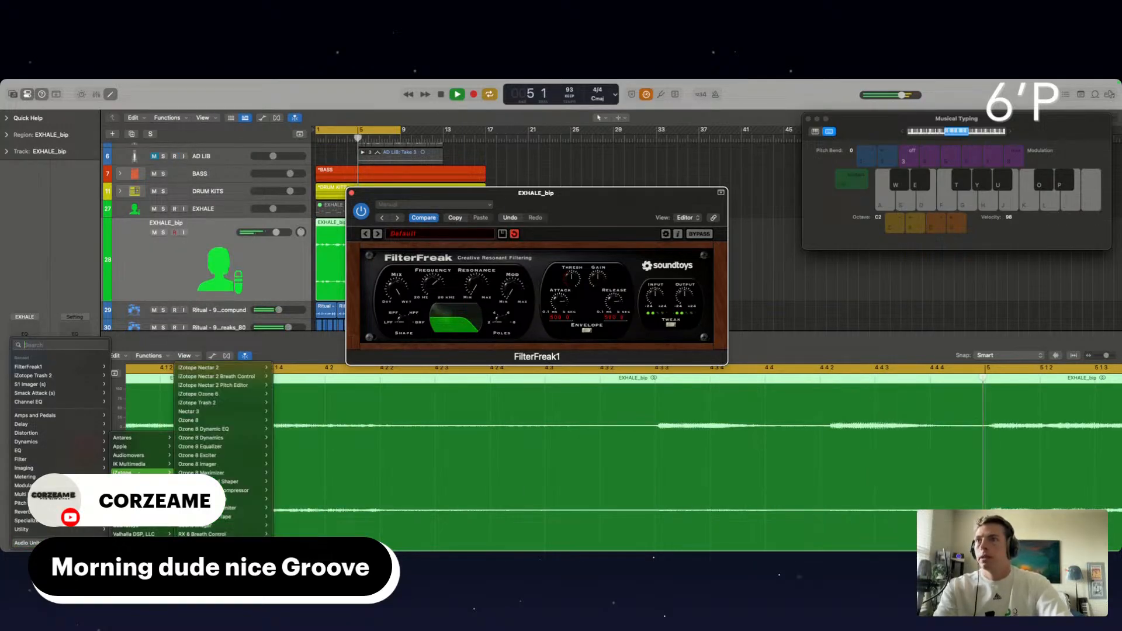
click(197, 403)
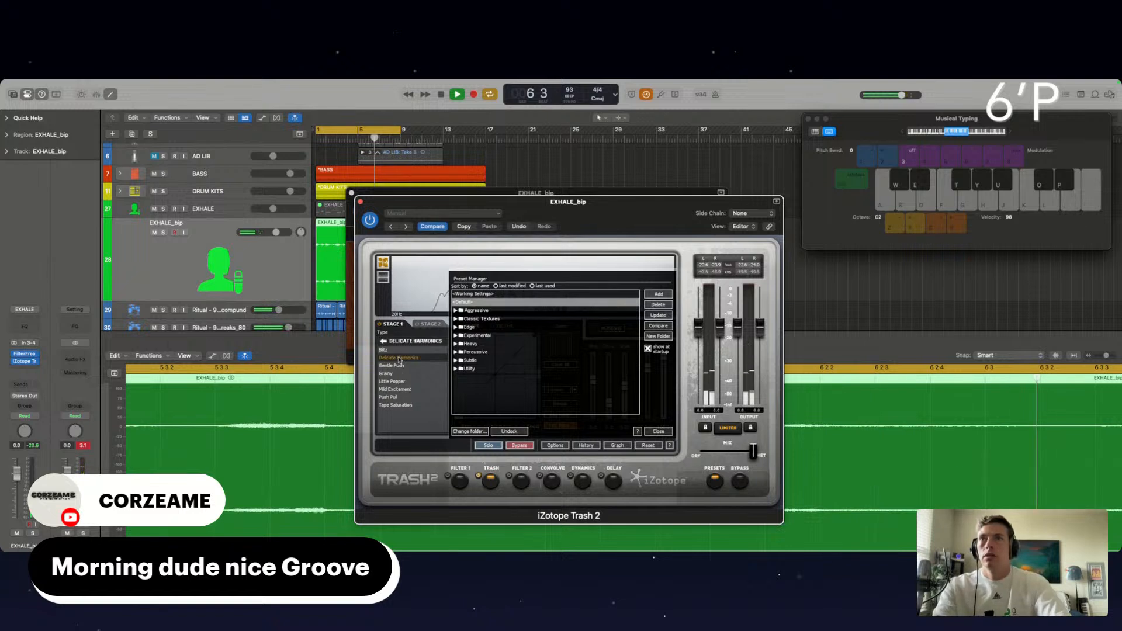
drag(719, 334, 718, 330)
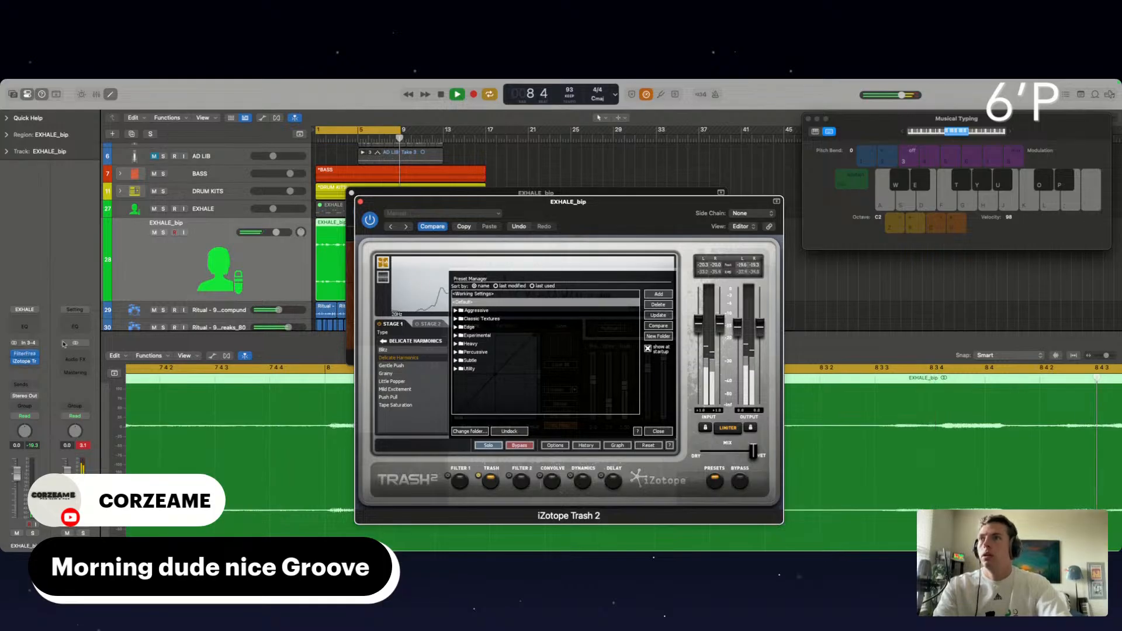
click(25, 355)
click(351, 193)
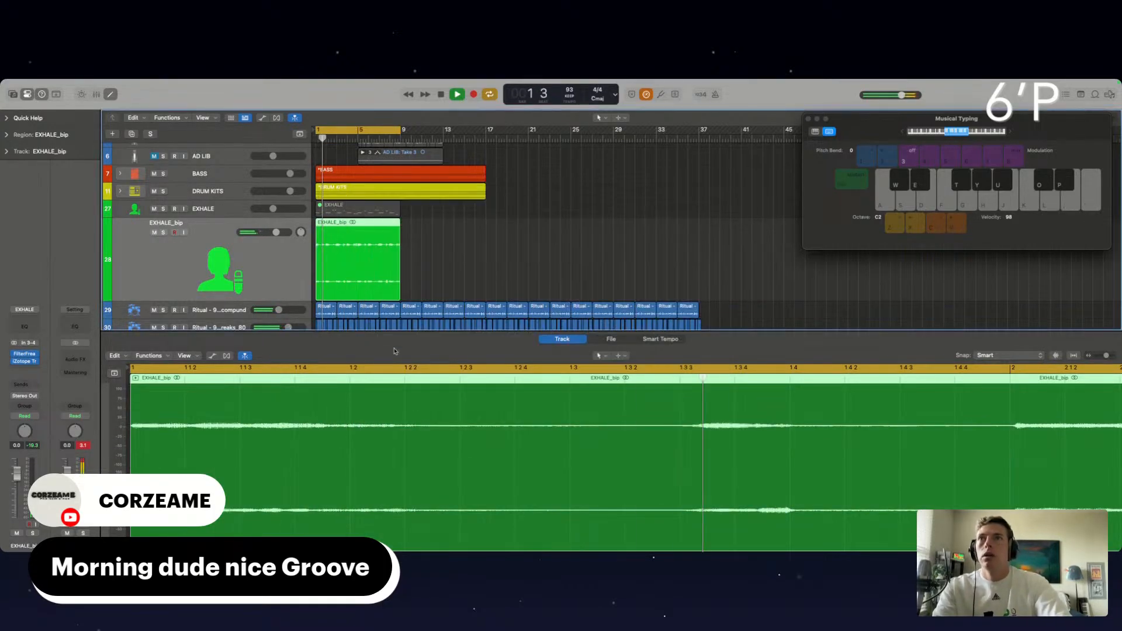
Hide the audio editor and copy the eight-bar EXHALE_bip region to bar 9.
key(e)
click(481, 313)
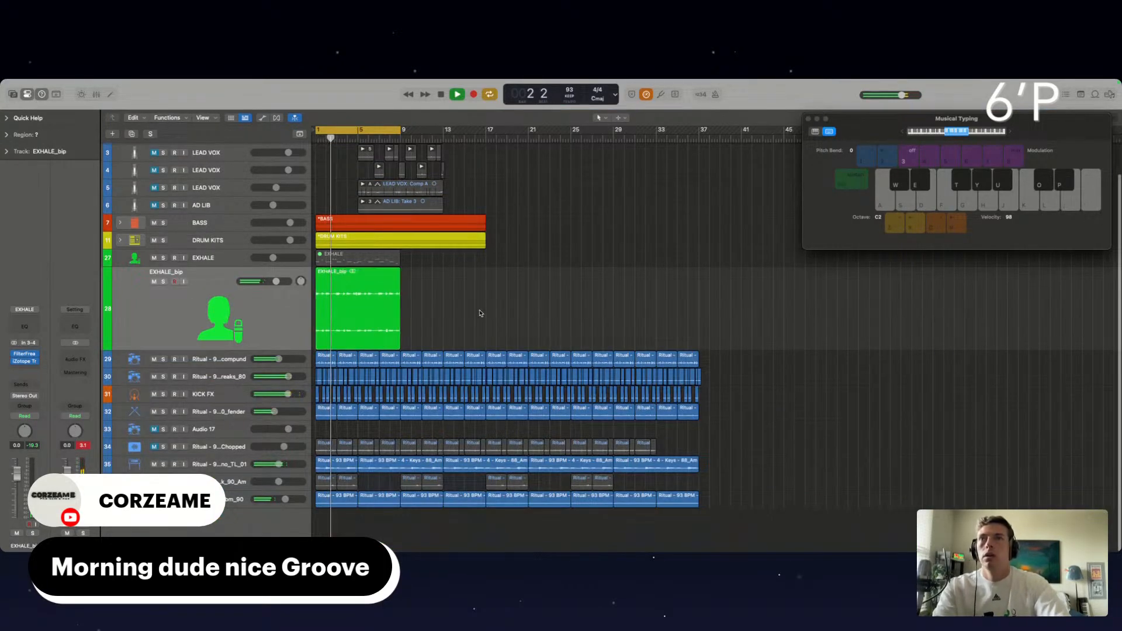
drag(353, 313, 438, 312)
scroll(539, 294, up, 3)
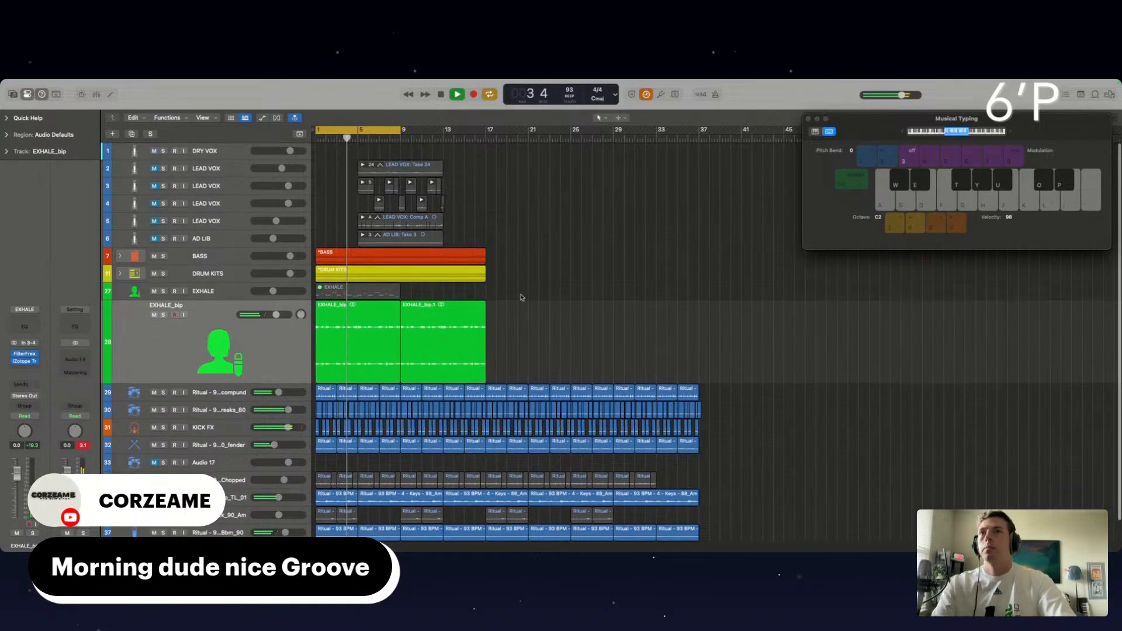
Delete the muted region on the EXHALE track and stop playback.
click(357, 292)
key(BackSpace)
key(space)
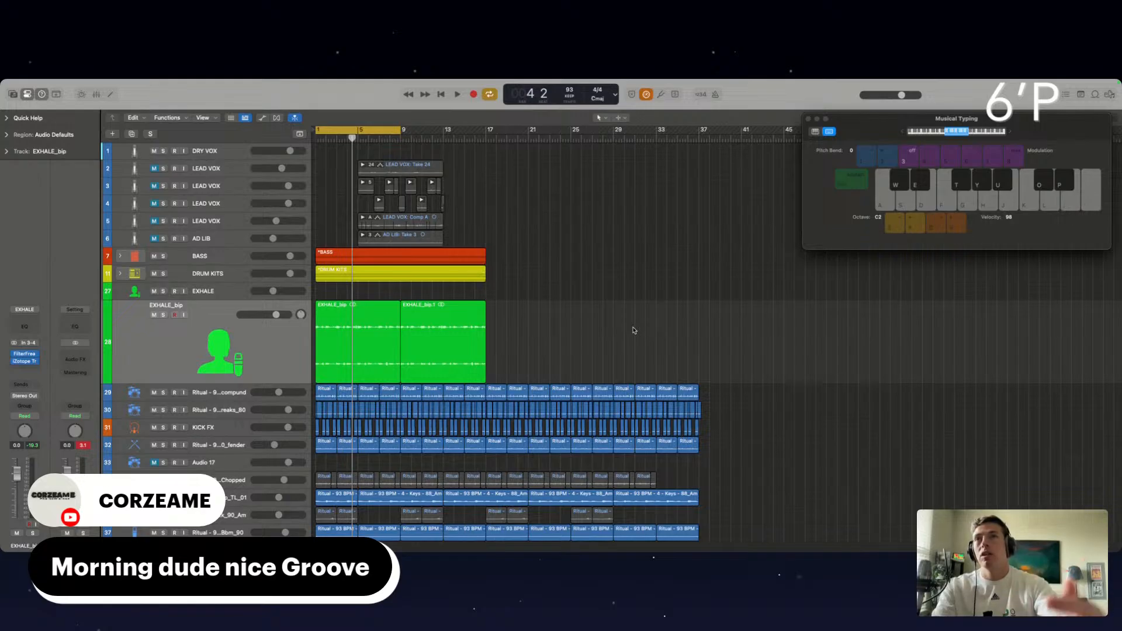
Extend the cycle range to bar 17, unmute the LEAD VOX and AD LIB tracks, and start playback.
drag(401, 133, 486, 134)
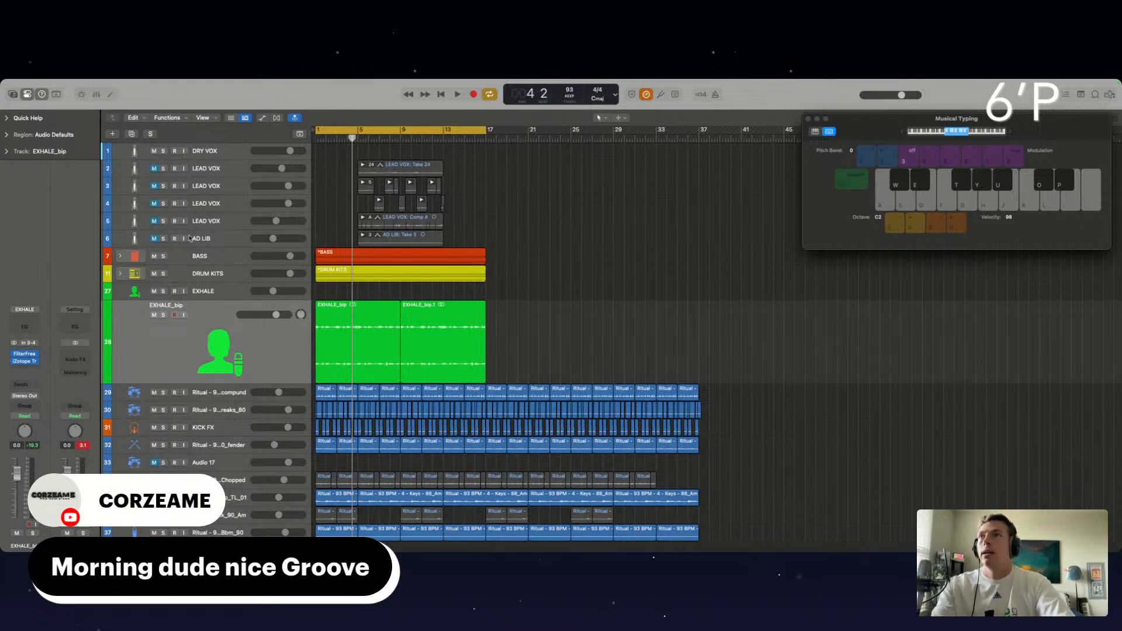
drag(154, 239, 155, 169)
key(space)
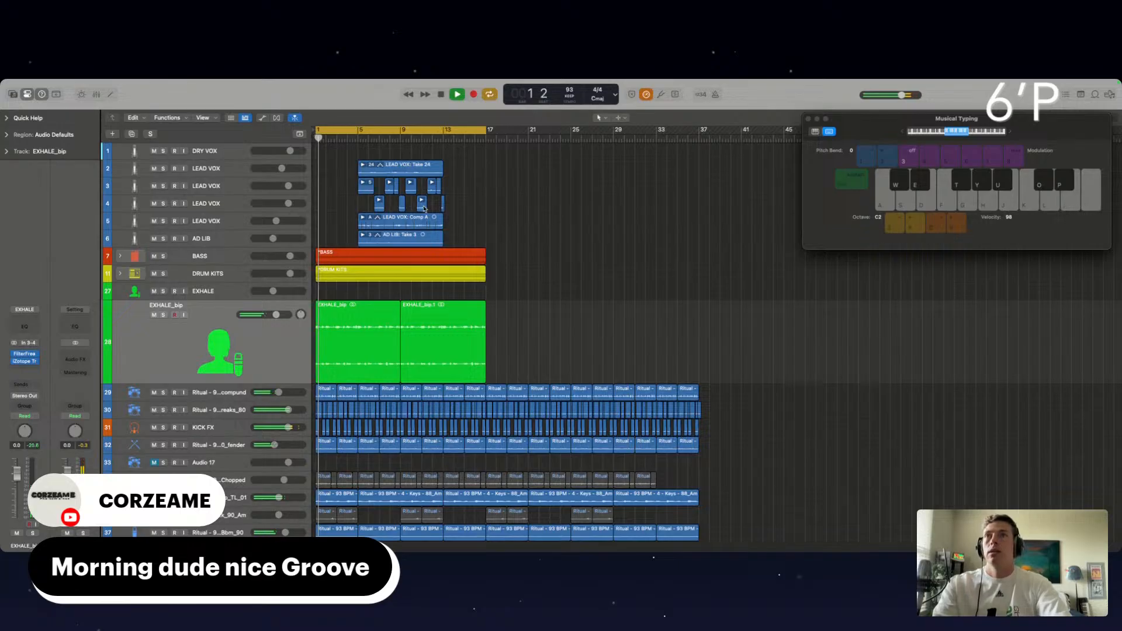
Move all the LEAD VOX and AD LIB regions together so they start at bar 9.
drag(487, 237, 353, 163)
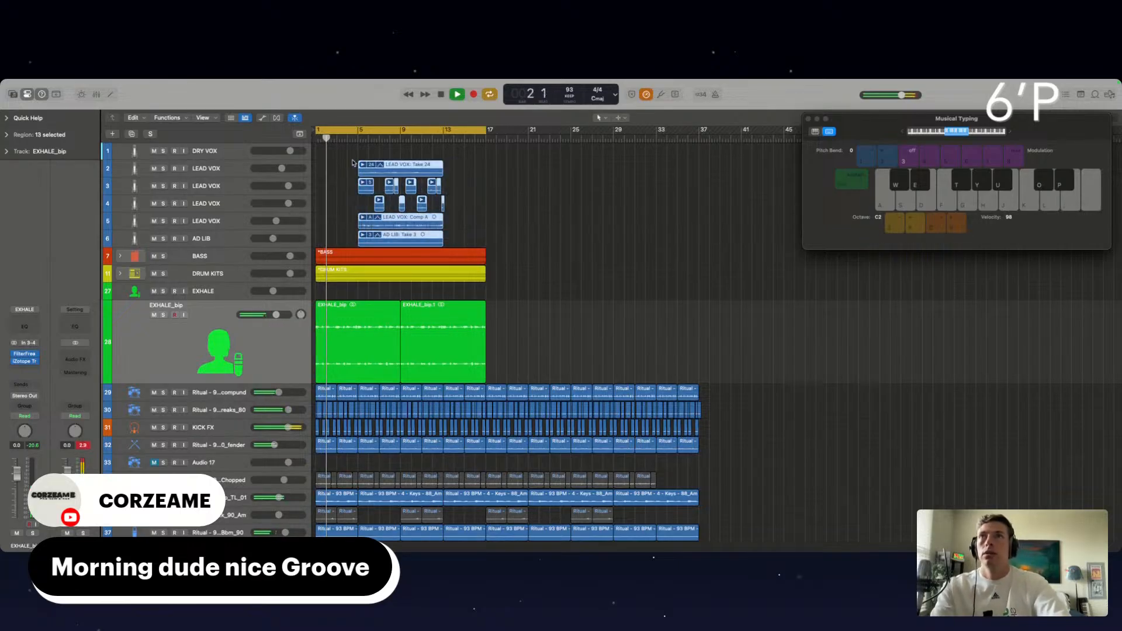
scroll(357, 295, down, 2)
scroll(356, 294, up, 2)
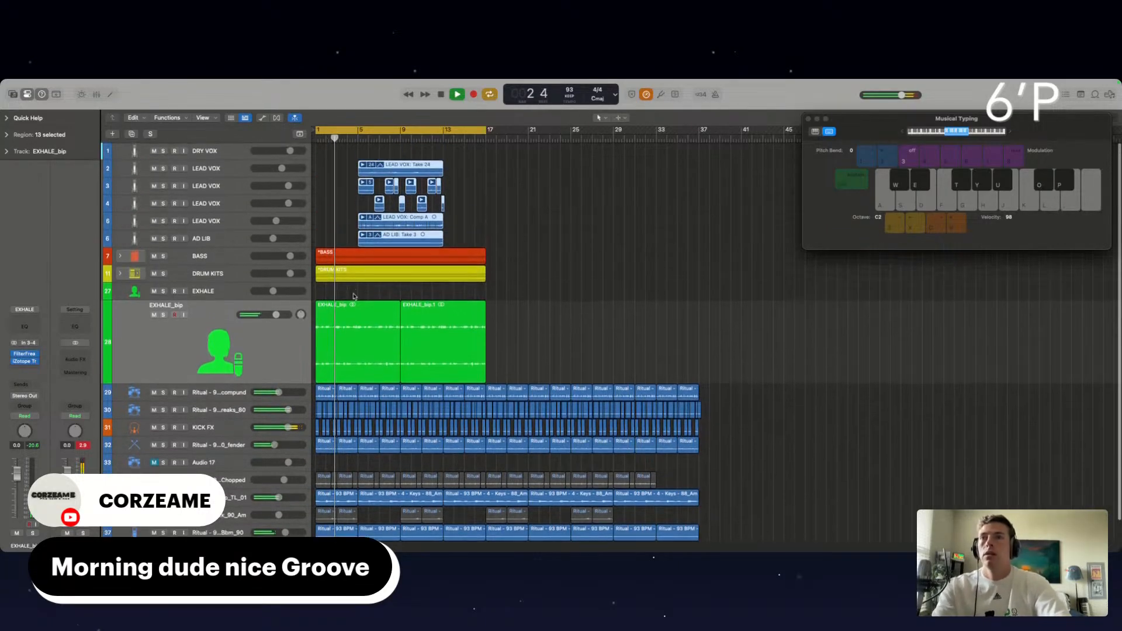
mouse_move(373, 174)
mouse_down()
mouse_move(397, 175)
mouse_move(374, 178)
mouse_up()
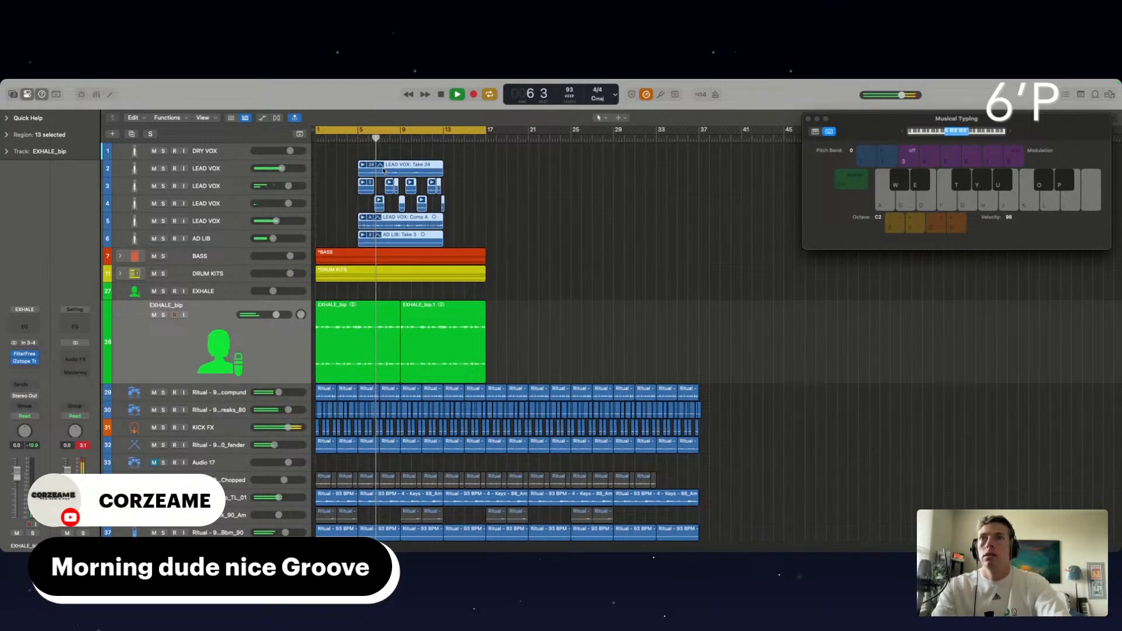
drag(384, 170, 434, 179)
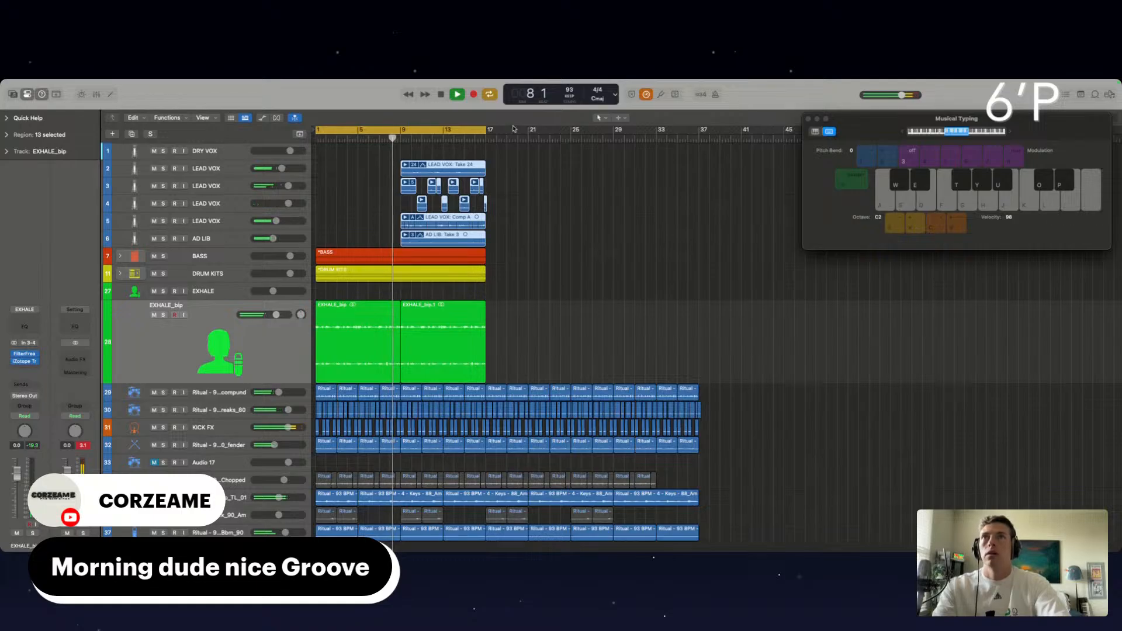
Repeat the BASS, DRUM KITS and EXHALE_bip regions once from bar 17, and mute the first two EXHALE_bip regions.
drag(489, 328, 304, 262)
key(super+r)
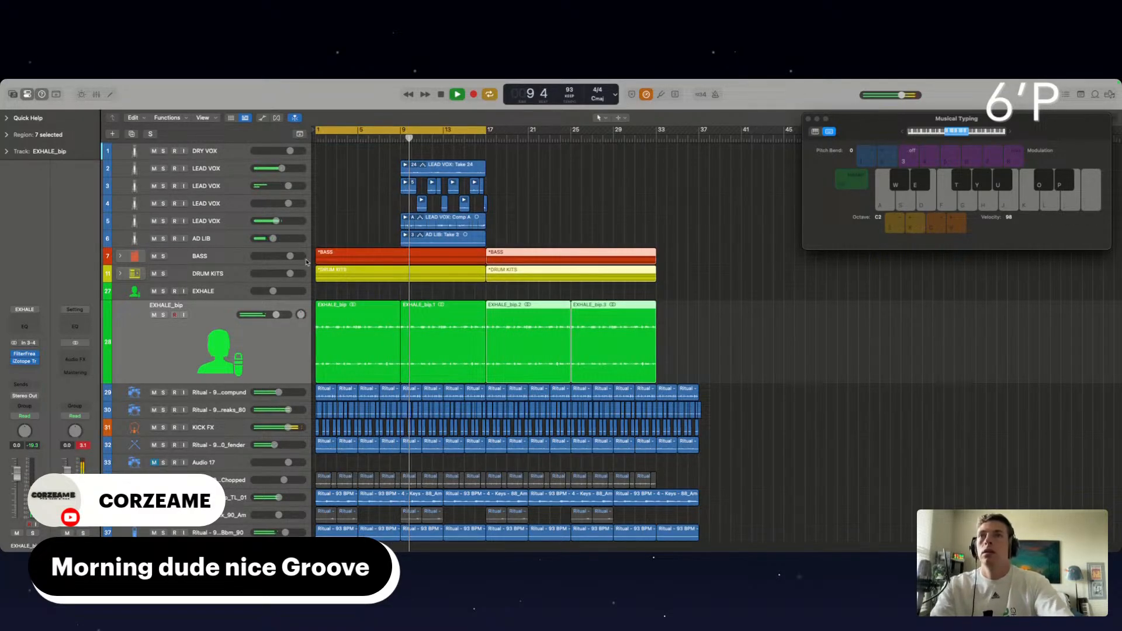
click(389, 310)
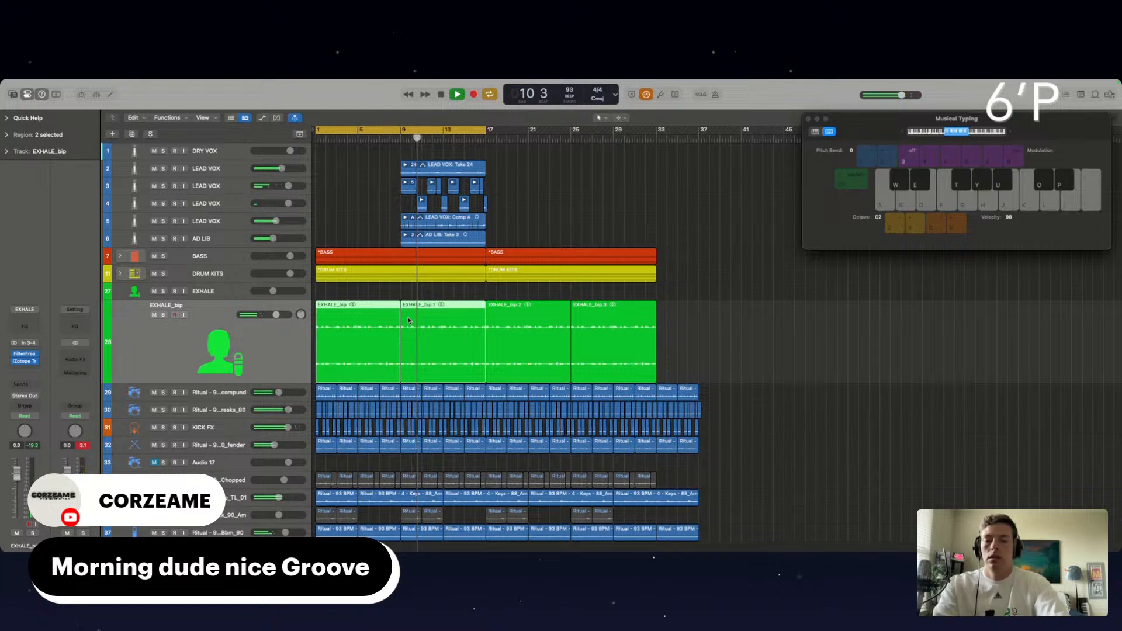
key(ctrl+m)
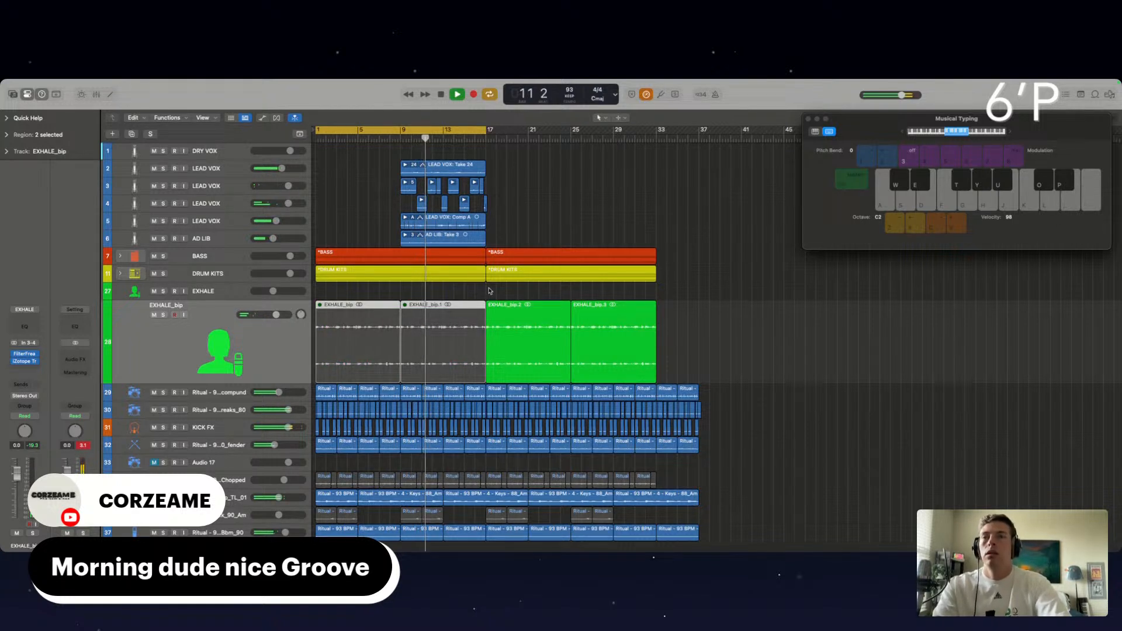
Extend the end of the cycle range to bar 33.
scroll(444, 234, right, 2)
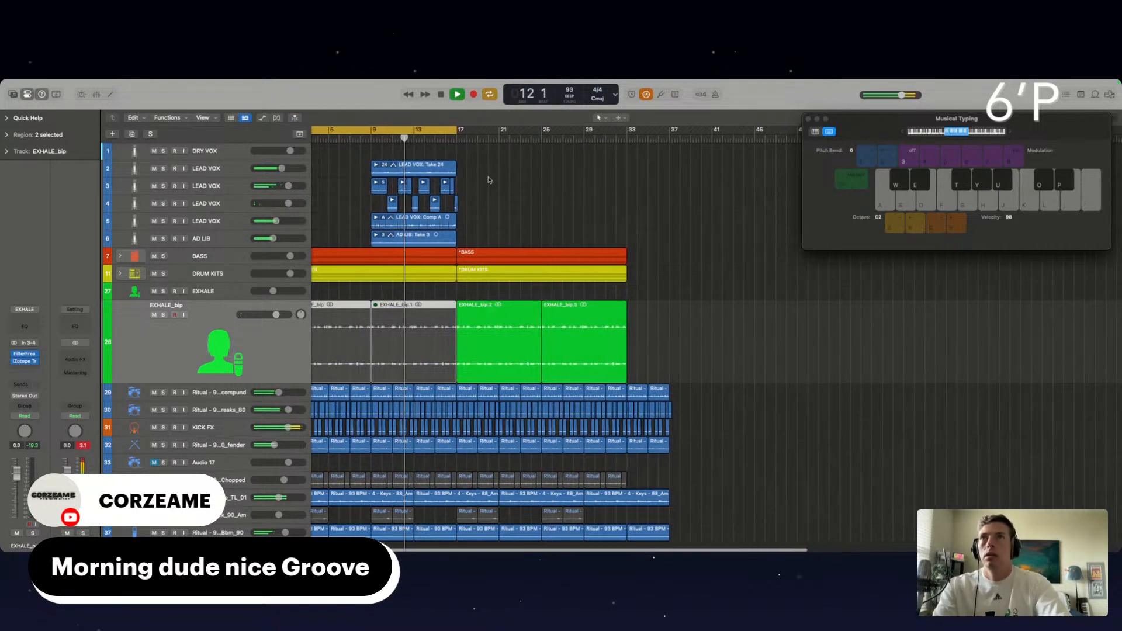
scroll(444, 164, left, 3)
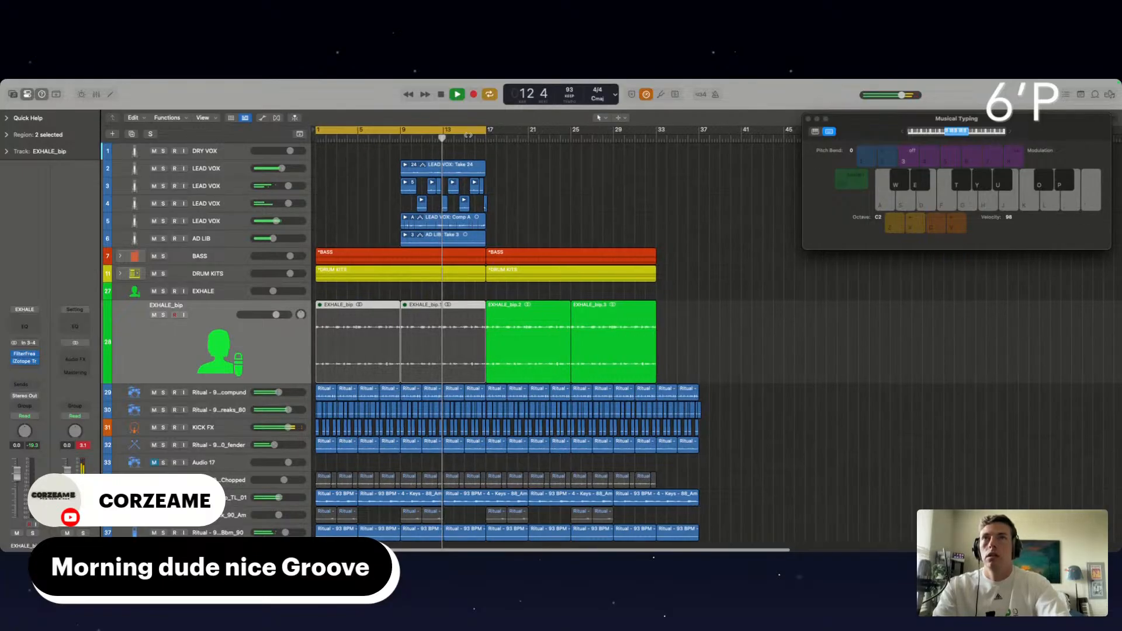
drag(489, 135, 657, 155)
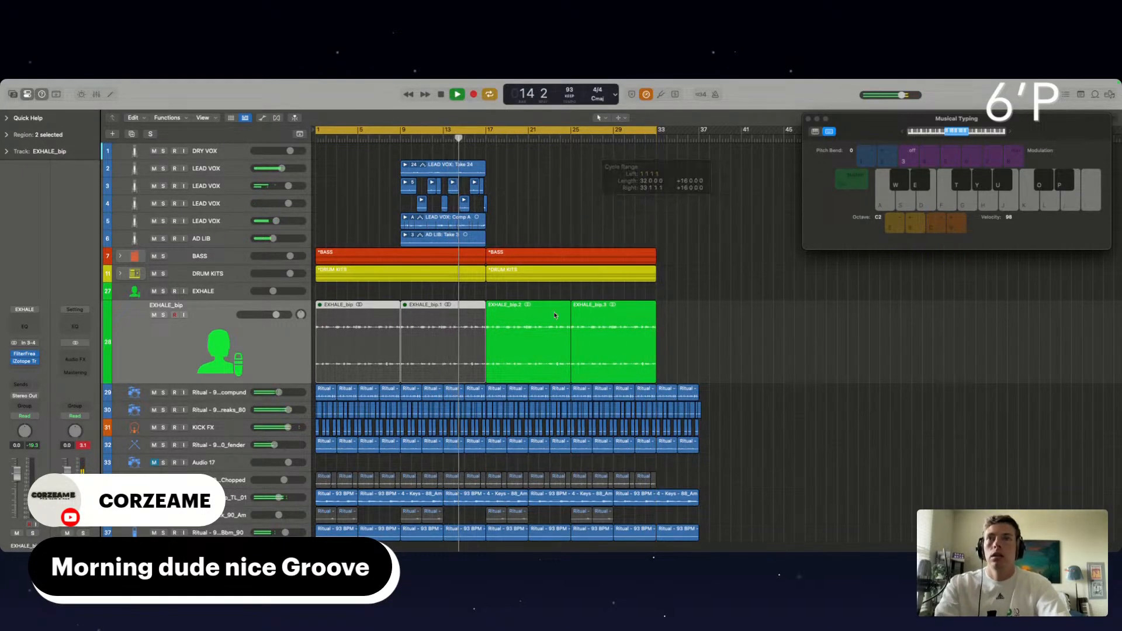
Repeat the first four bars of the Ritual and KICK FX tracks up to bar 41 and delete everything past bar 33.
scroll(422, 519, down, 3)
scroll(422, 519, up, 1)
drag(316, 360, 359, 501)
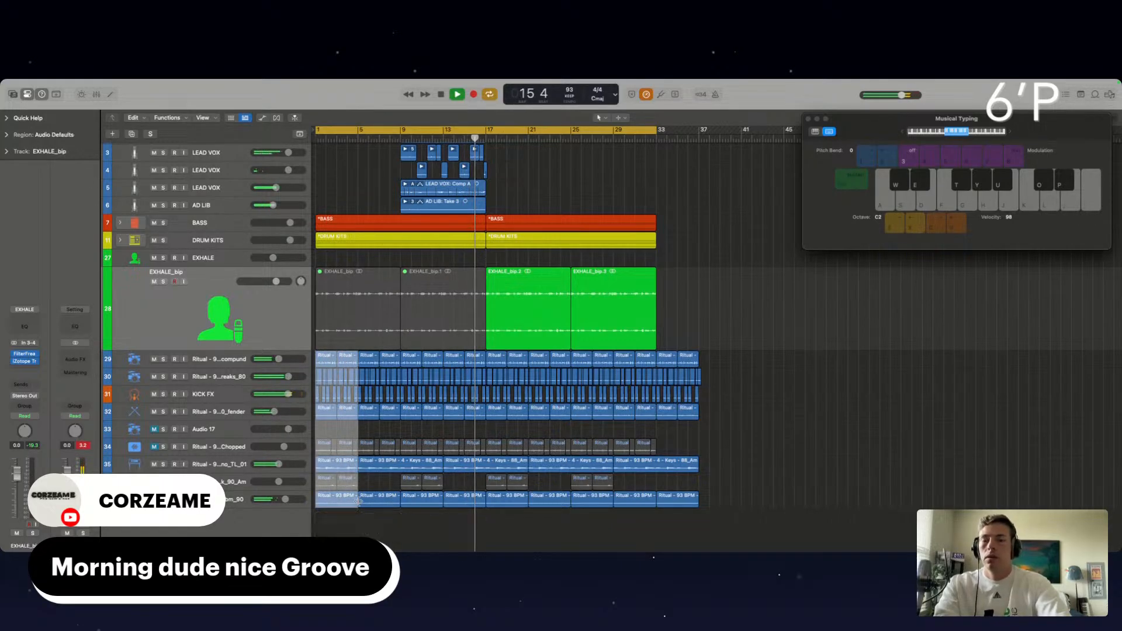
key(super+r)
key(super+r)
key(super+r)
key(super+r)
key(super+r)
key(super+r)
key(super+r)
key(super+r)
key(super+r)
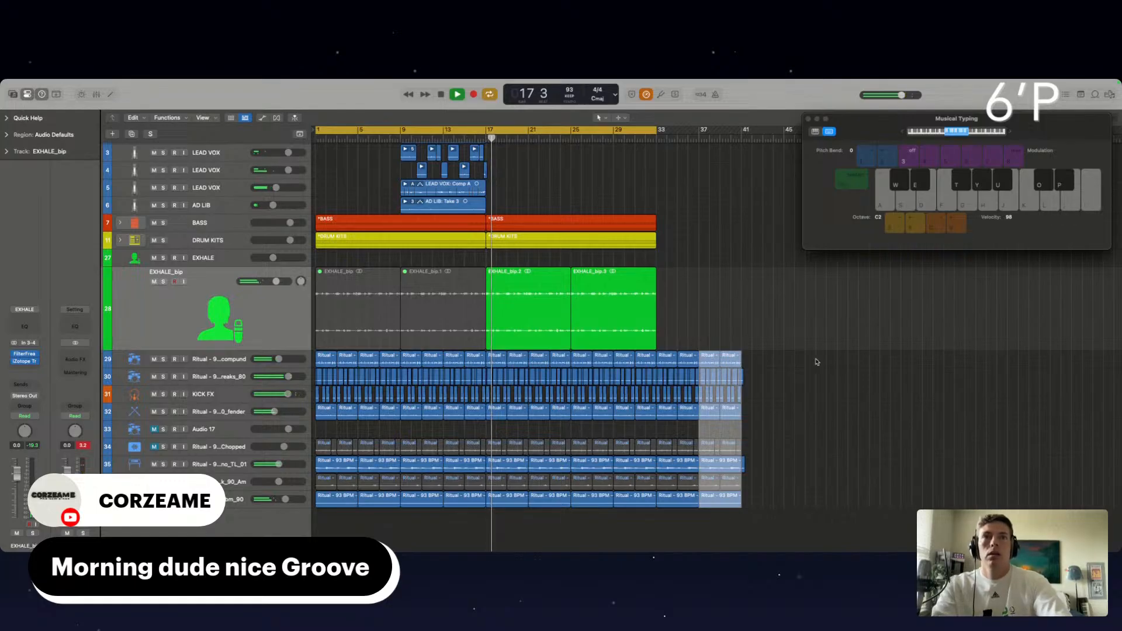
drag(761, 527, 659, 331)
key(Delete)
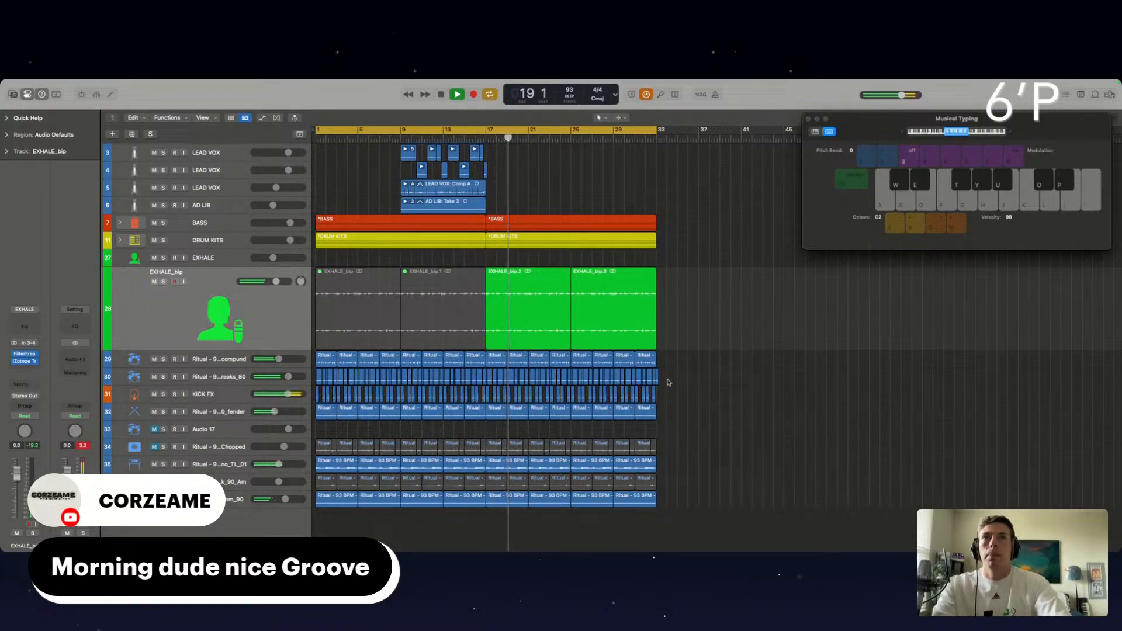
Set the cycle range from bar 15 to bar 25.
scroll(668, 381, up, 3)
scroll(668, 381, down, 5)
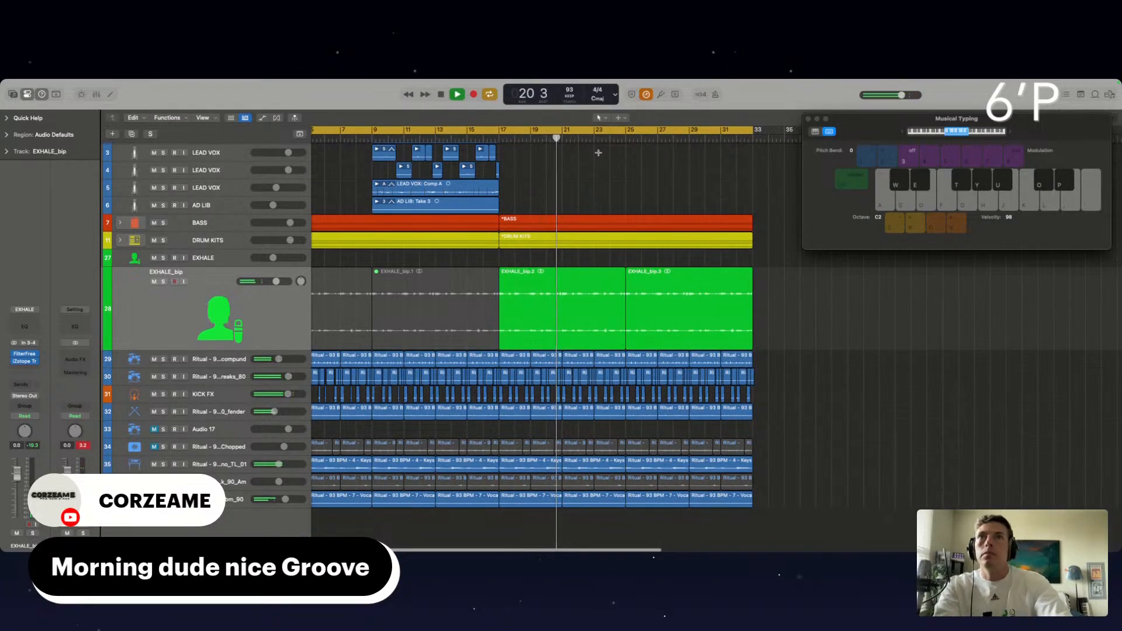
scroll(526, 143, right, 2)
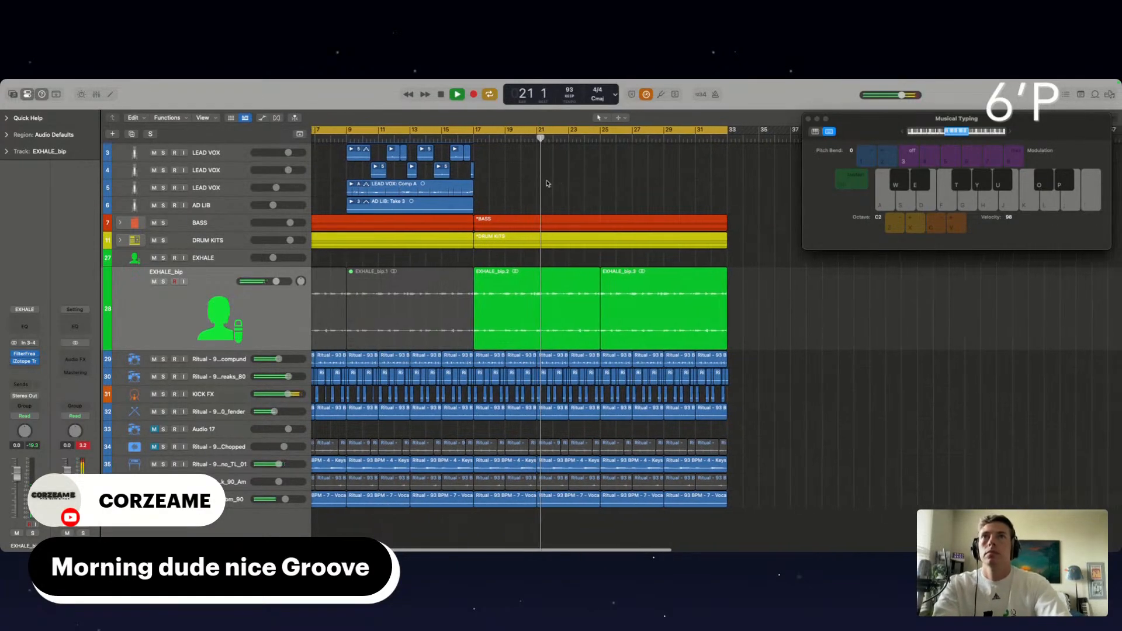
click(489, 133)
drag(440, 131, 625, 152)
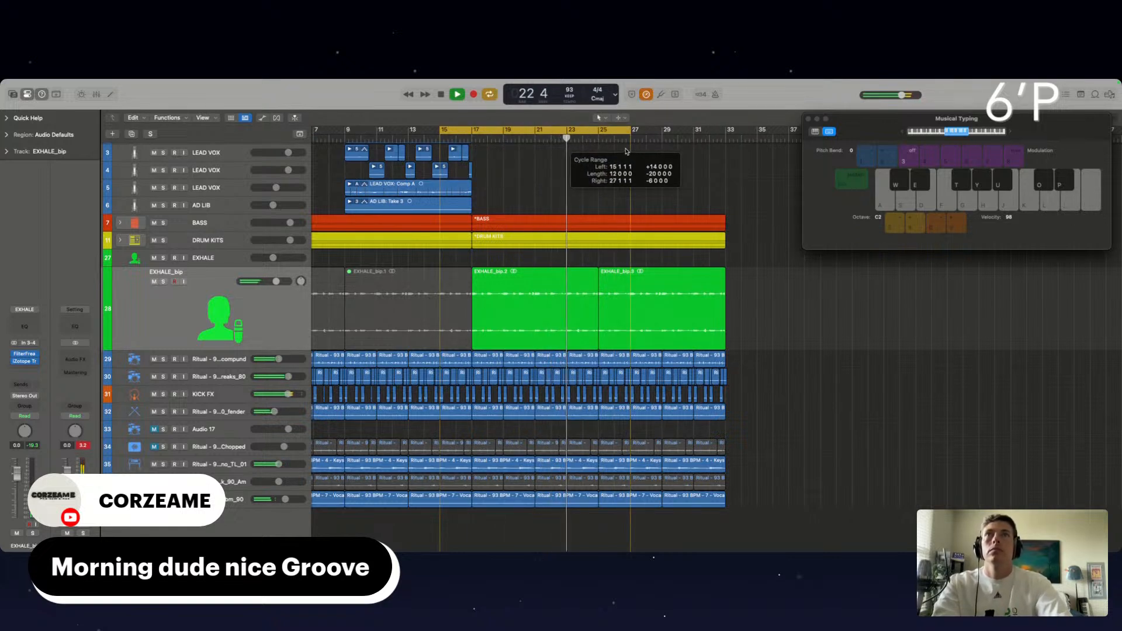
drag(626, 152, 599, 146)
scroll(173, 165, up, 2)
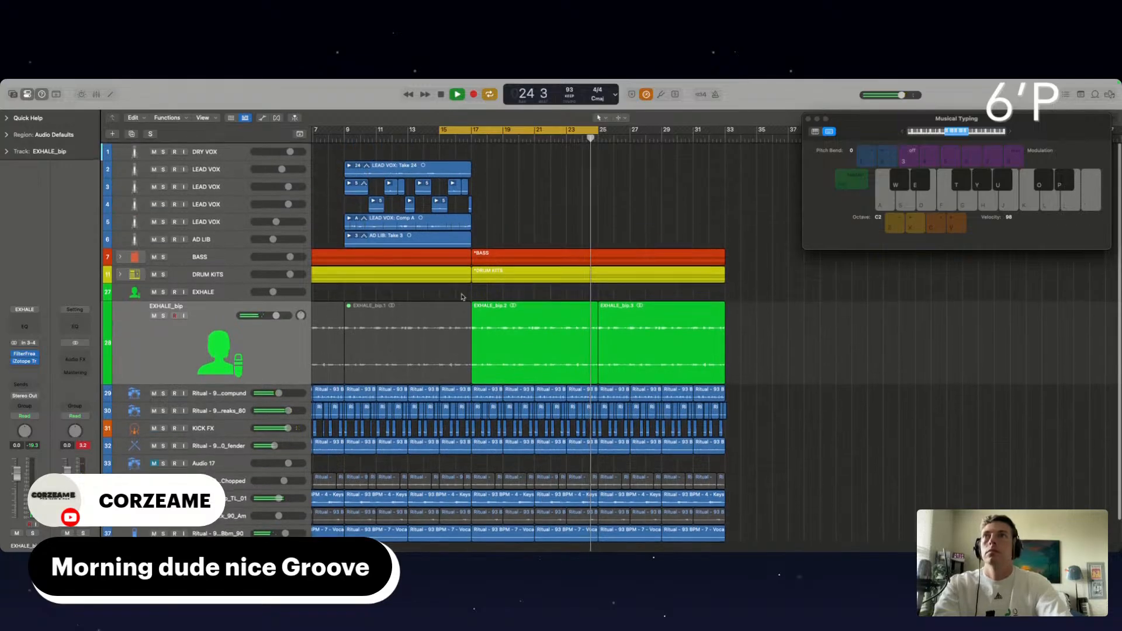
Stop playback, duplicate the first LEAD VOX track, and turn on input monitoring and record enable for the new track.
click(327, 193)
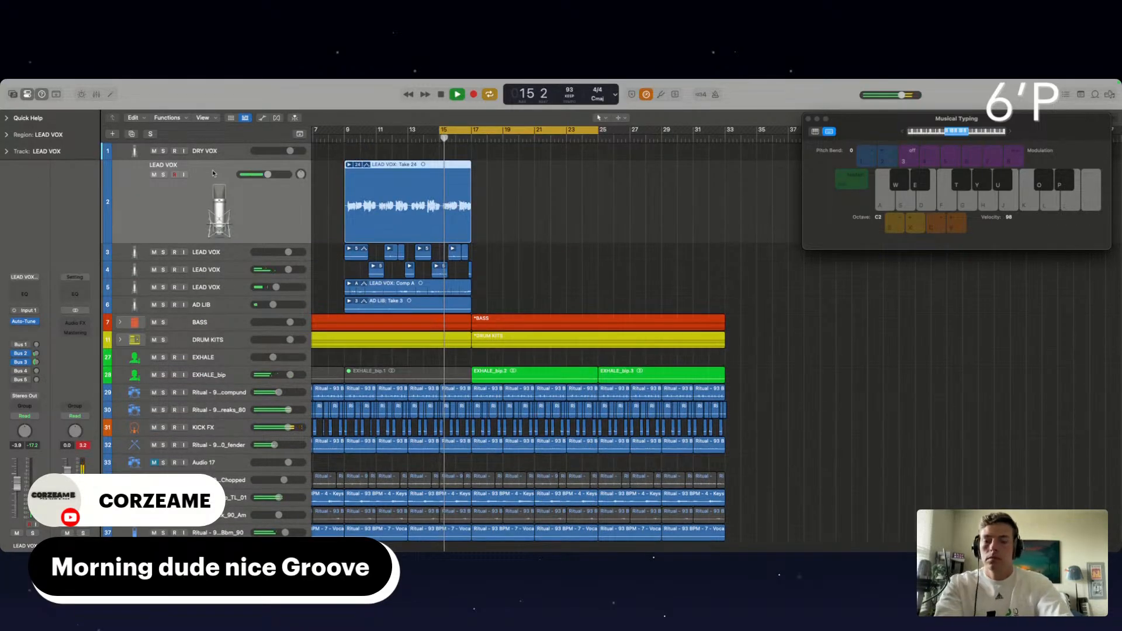
key(space)
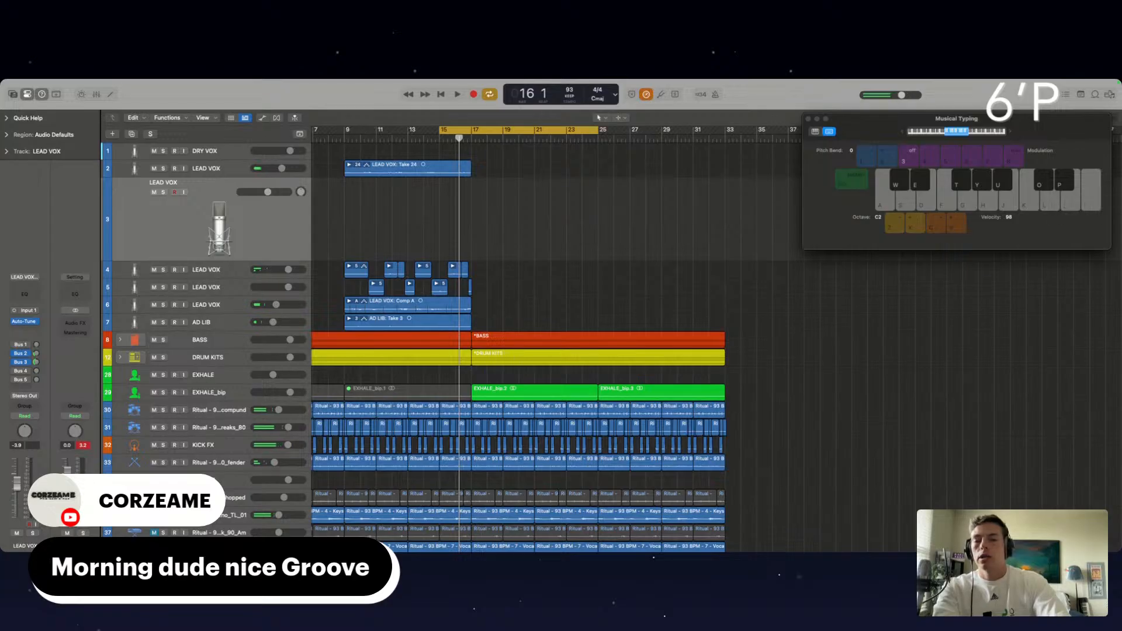
key(super+k)
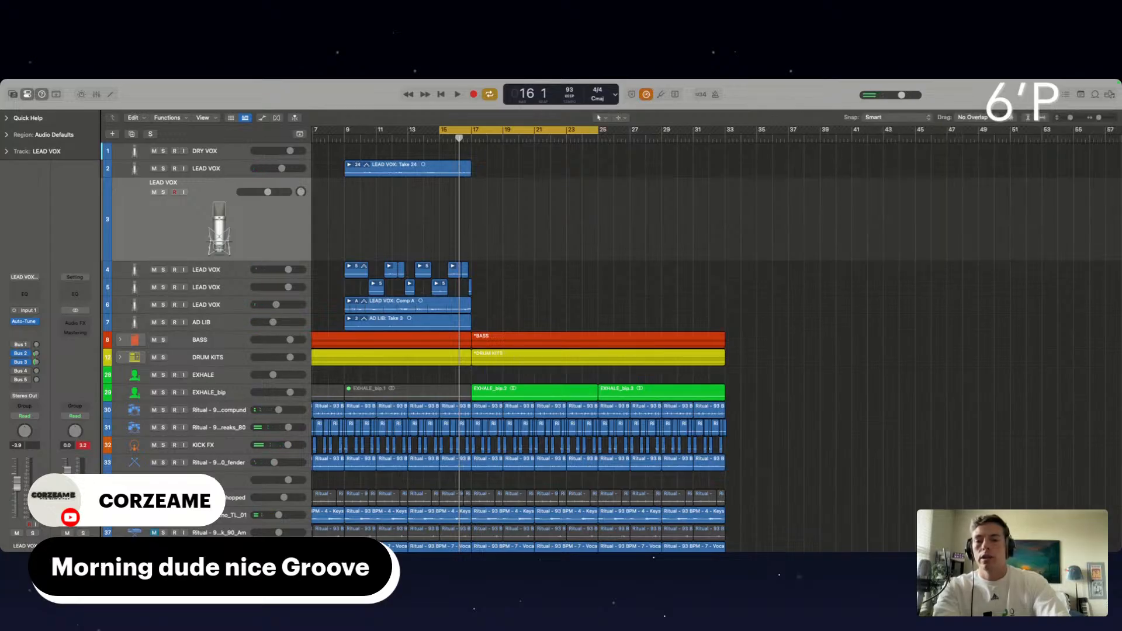
click(183, 192)
key(super+k)
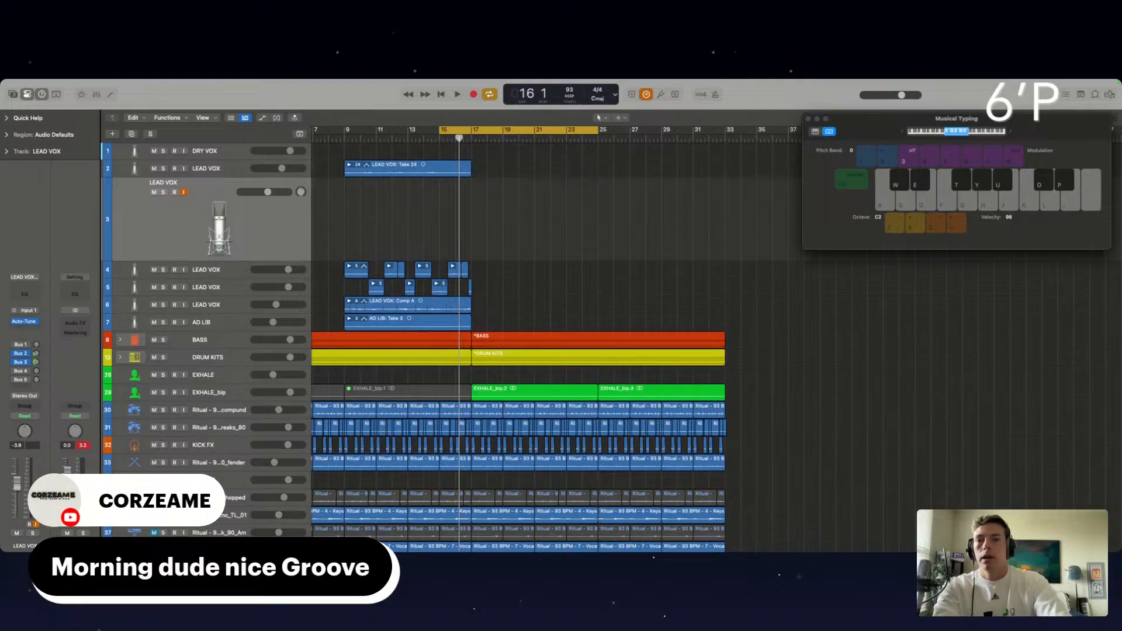
key(super+k)
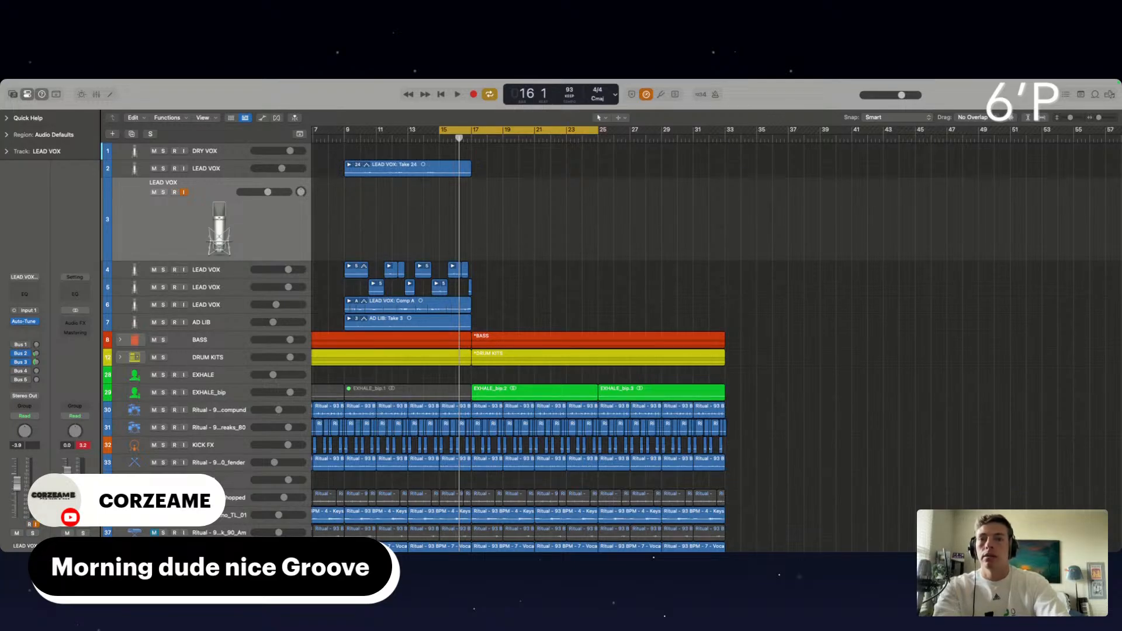
key(super+k)
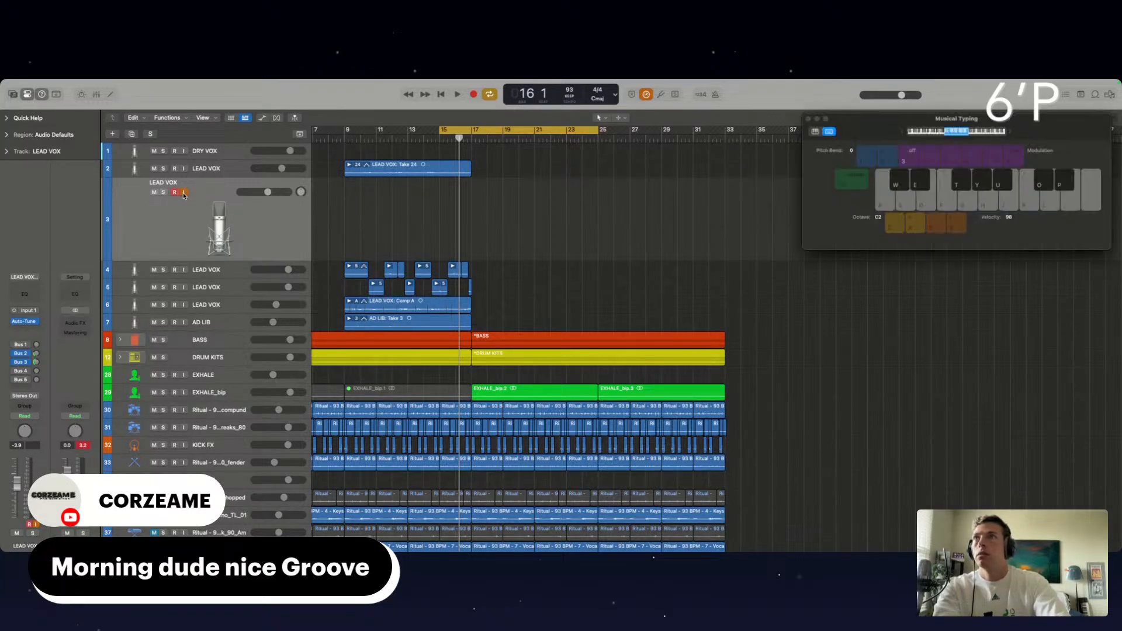
Record successive takes over the cycle range on the new LEAD VOX track, setting its volume to 0.0 dB.
key(r)
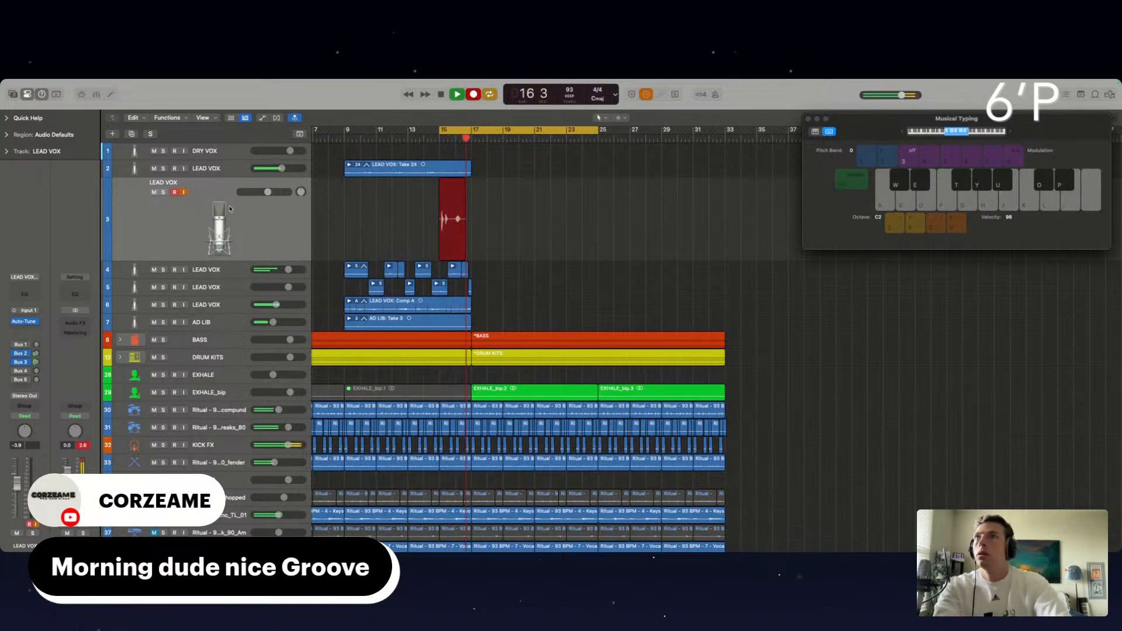
drag(267, 192, 268, 191)
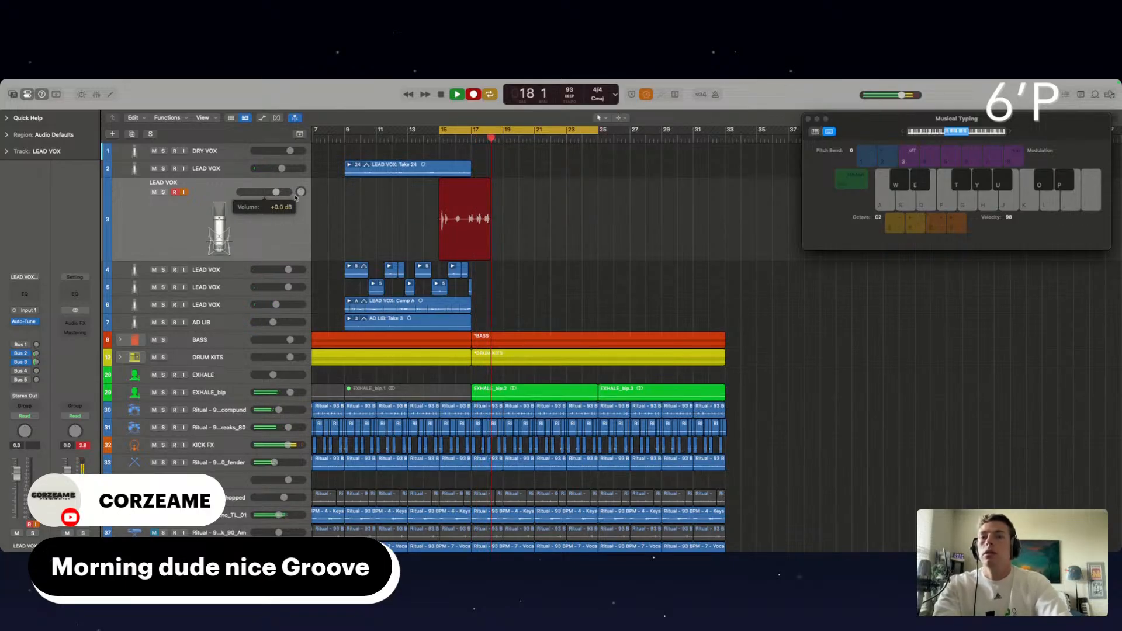
key(super+k)
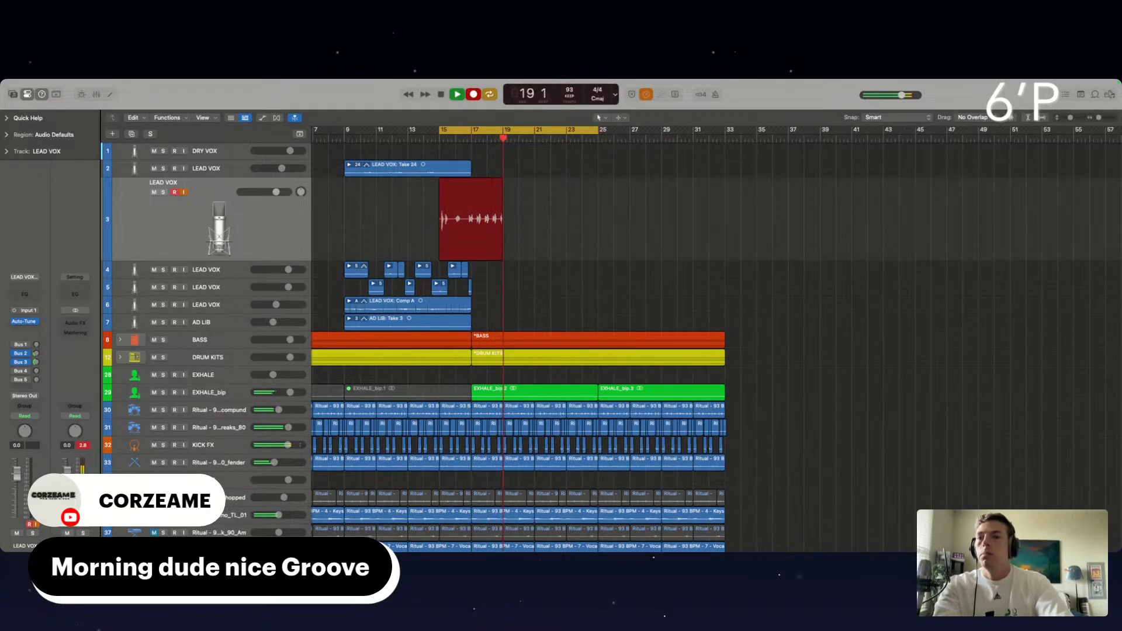
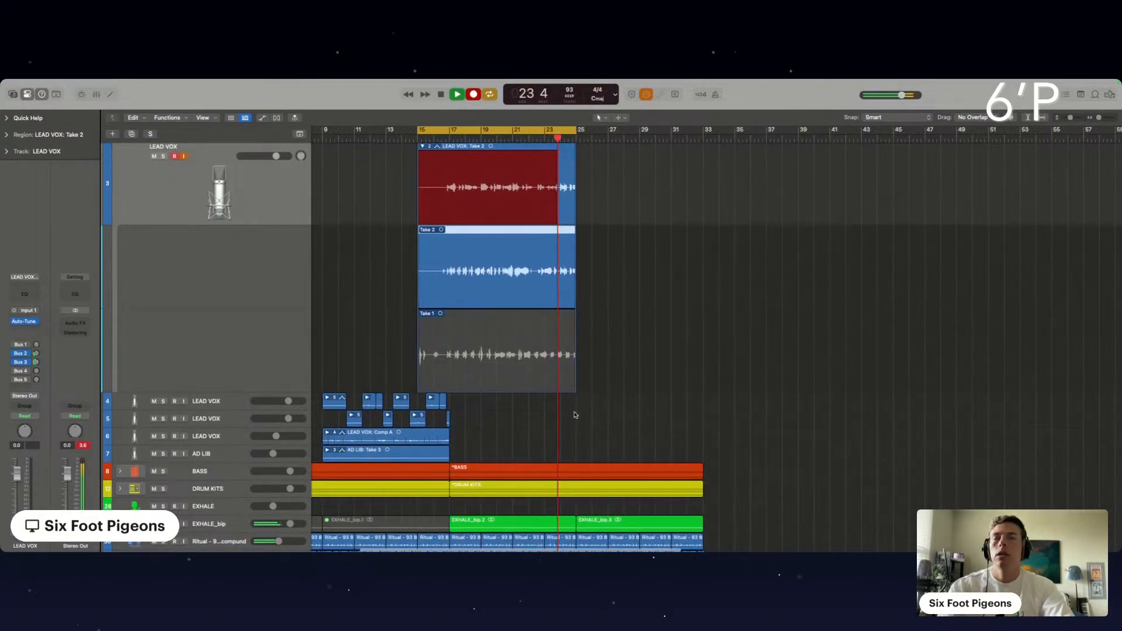
scroll(575, 414, up, 1)
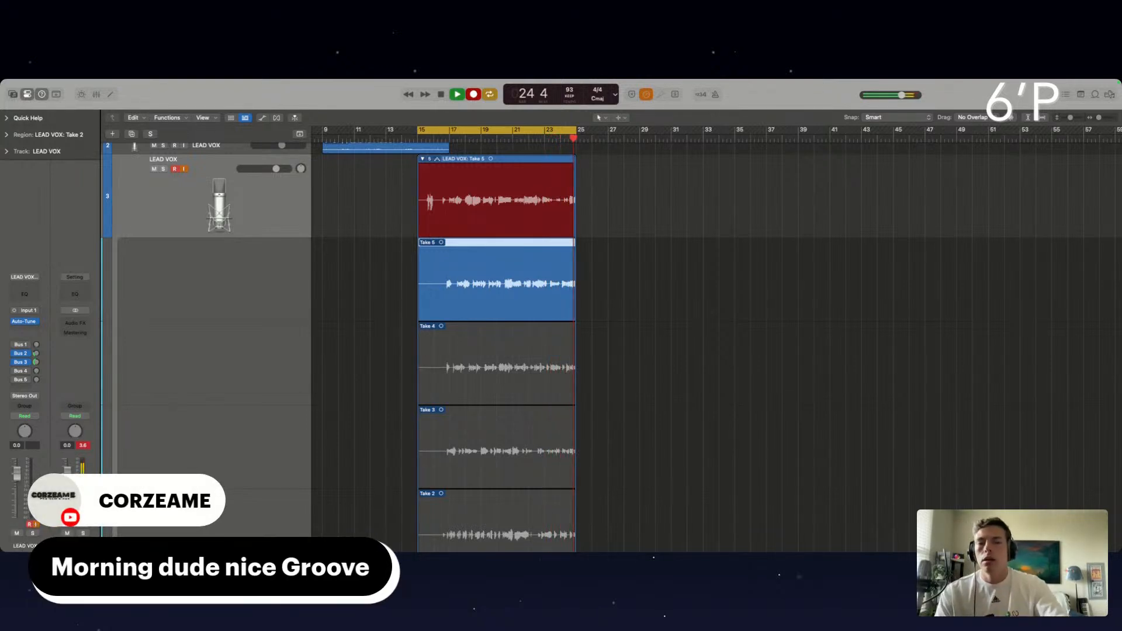
key(space)
key(r)
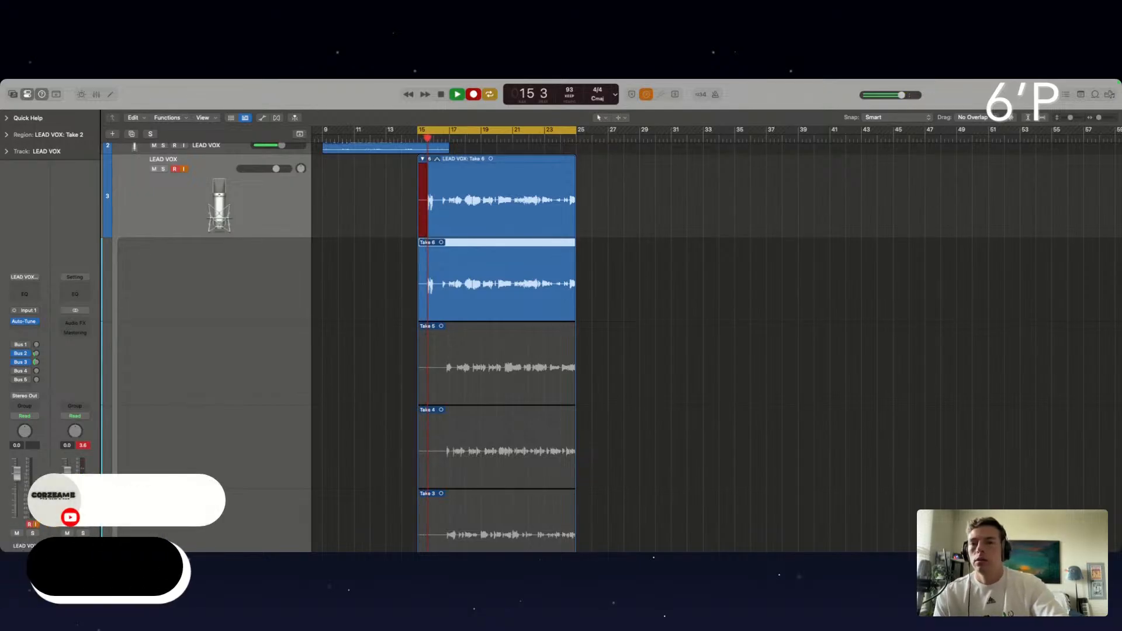
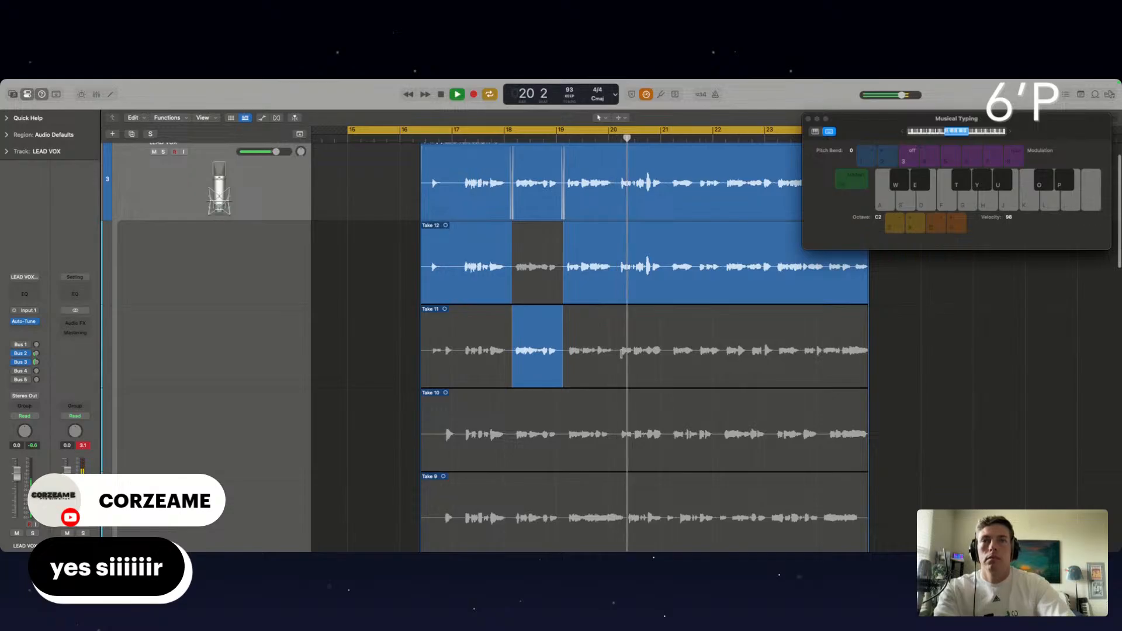
Use Take 11 in the LEAD VOX comp from about bar 20 to bar 21 and close the Musical Typing keyboard.
drag(618, 350, 670, 358)
scroll(668, 358, right, 2)
scroll(668, 359, up, 1)
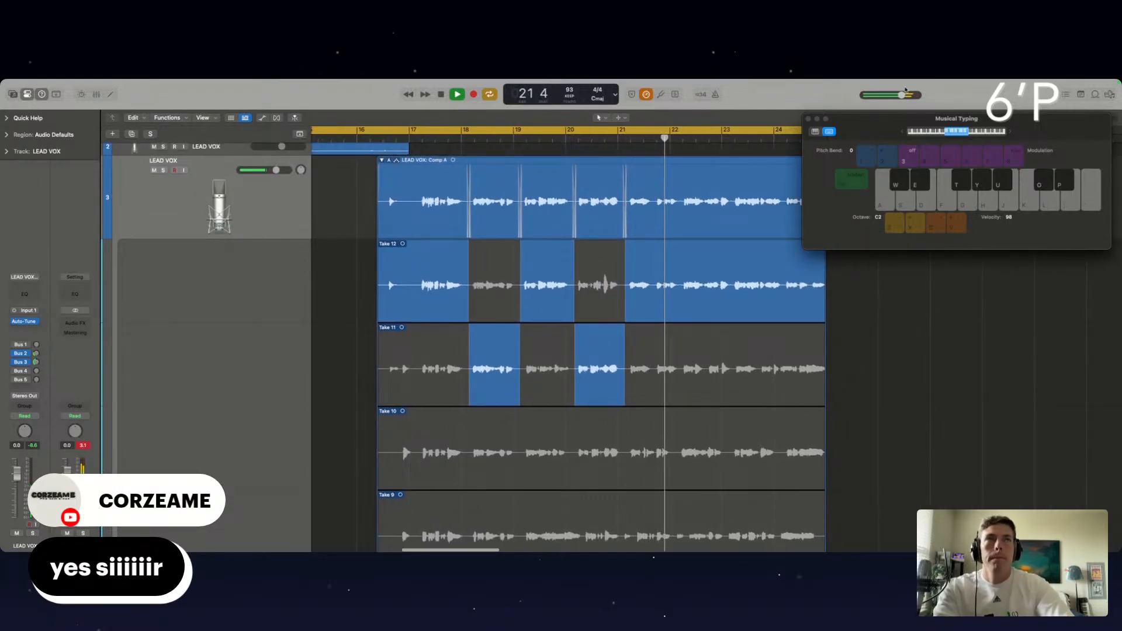
click(808, 119)
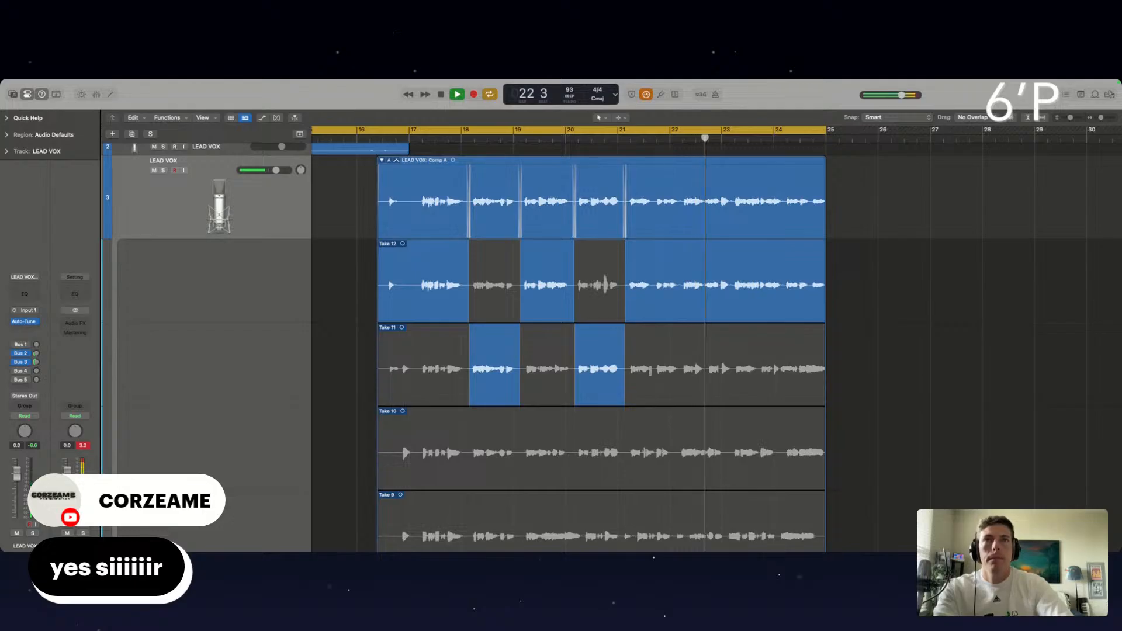
Use Take 11 in the LEAD VOX comp from about bar 21 to bar 25 and move the cycle start to bar 16.
click(769, 372)
key(space)
key(space)
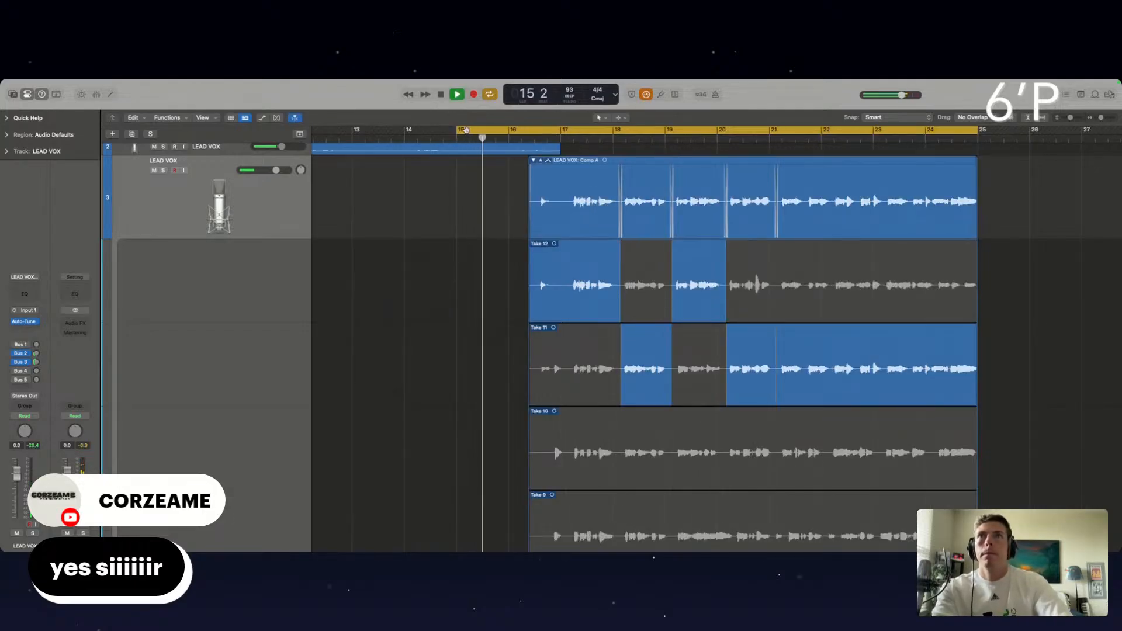
drag(458, 134, 506, 150)
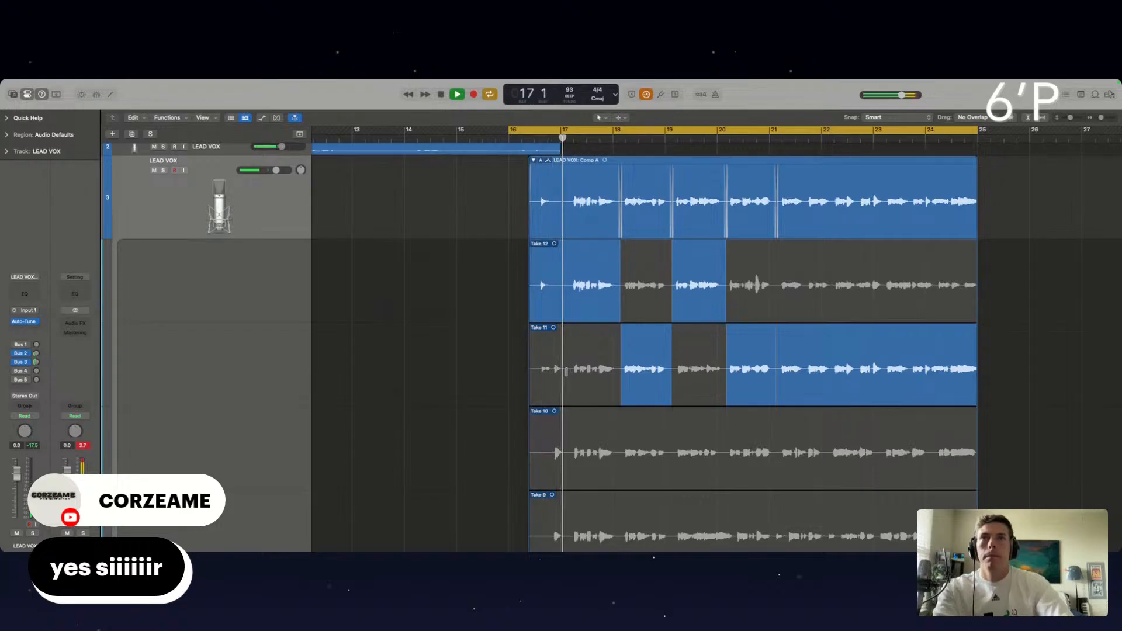
Use Take 11 in the comp's opening up to about bar 17 and Take 10 from about bar 18 to bar 19.
drag(570, 376, 497, 368)
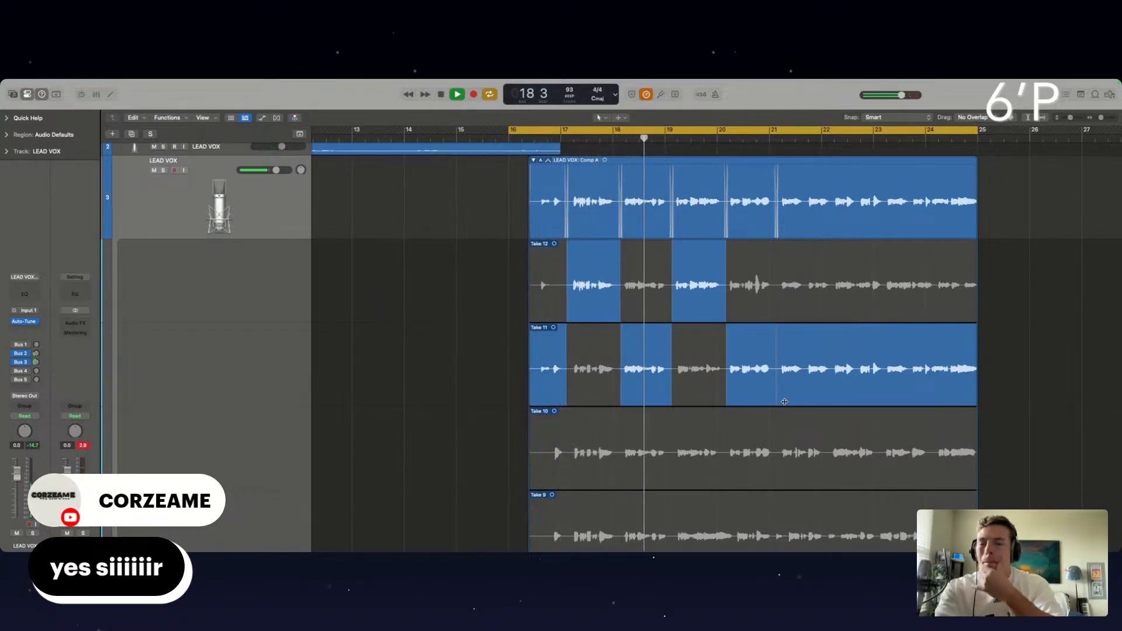
click(651, 451)
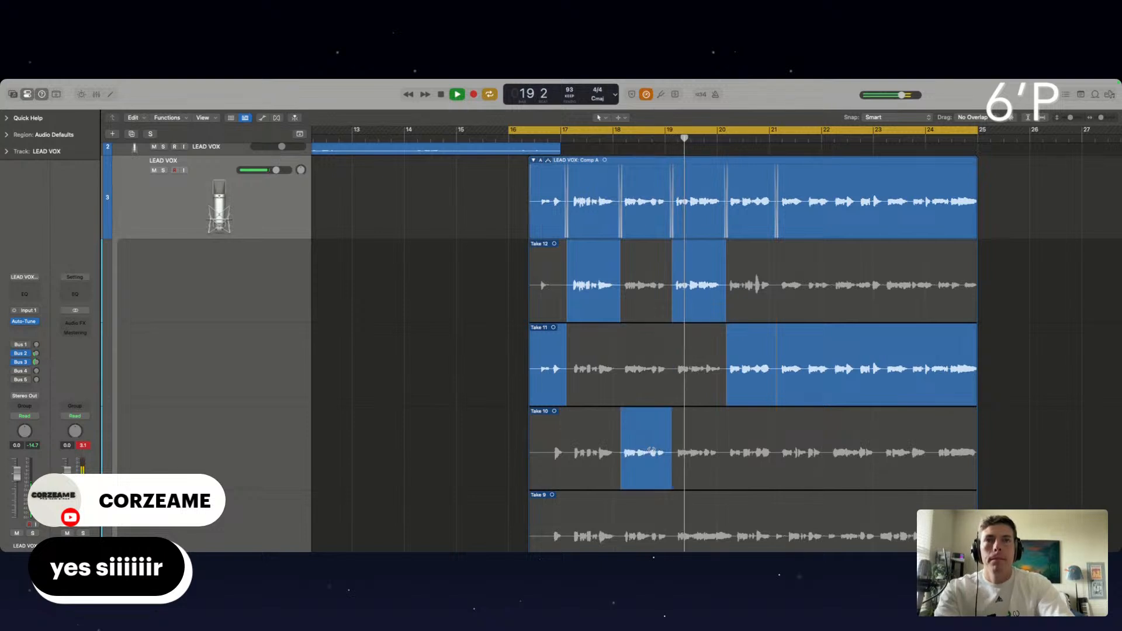
key(comma)
key(comma)
Audition Take 11 from about bar 19 to bar 20, but use Take 10 for that section of the comp.
click(695, 353)
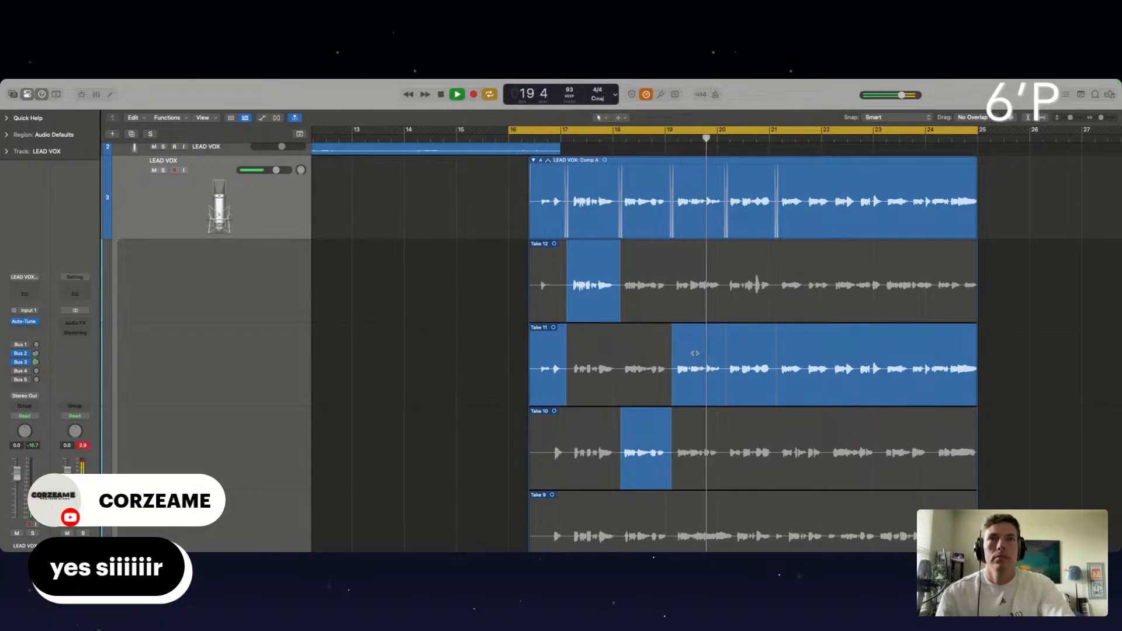
click(701, 438)
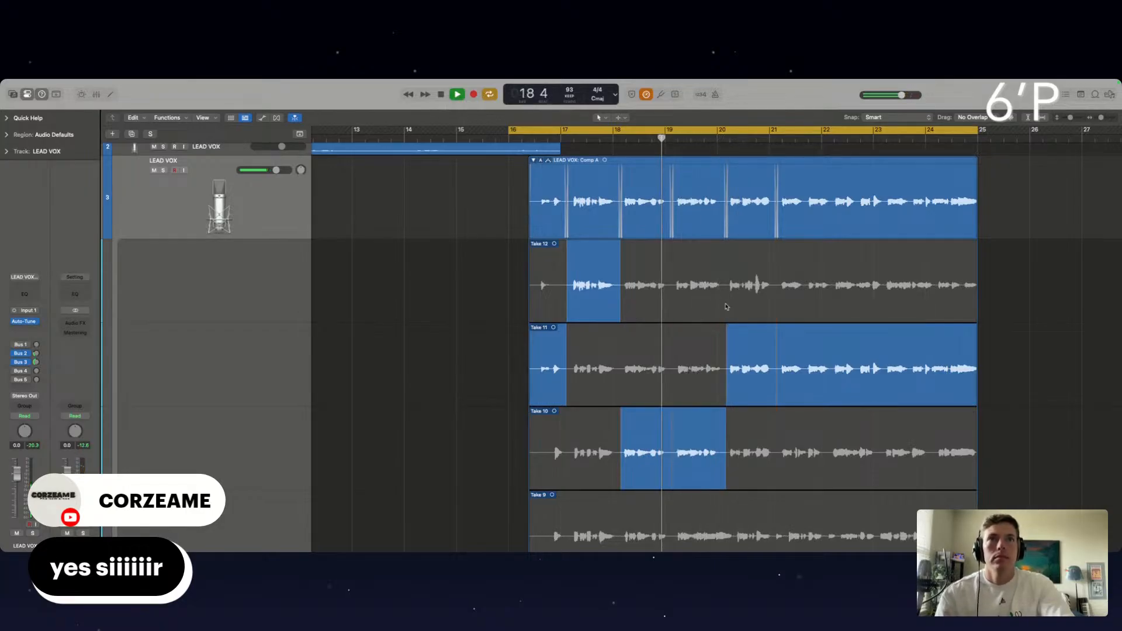
key(comma)
key(comma)
Use Take 10 in the LEAD VOX comp from about bar 21 to bar 25.
scroll(745, 364, down, 1)
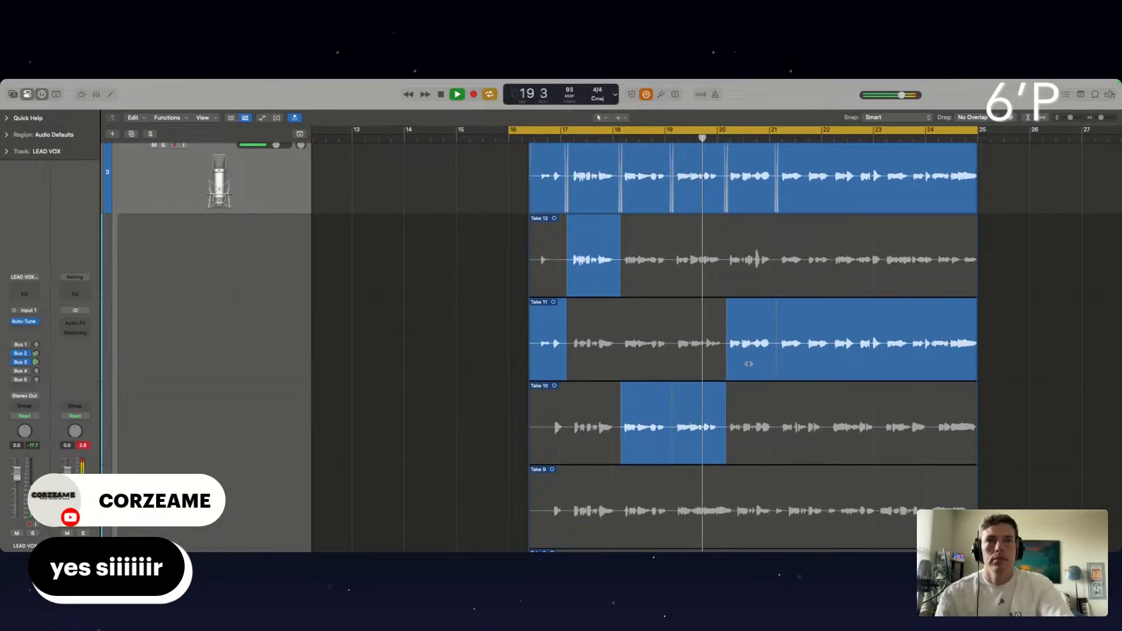
scroll(748, 364, down, 1)
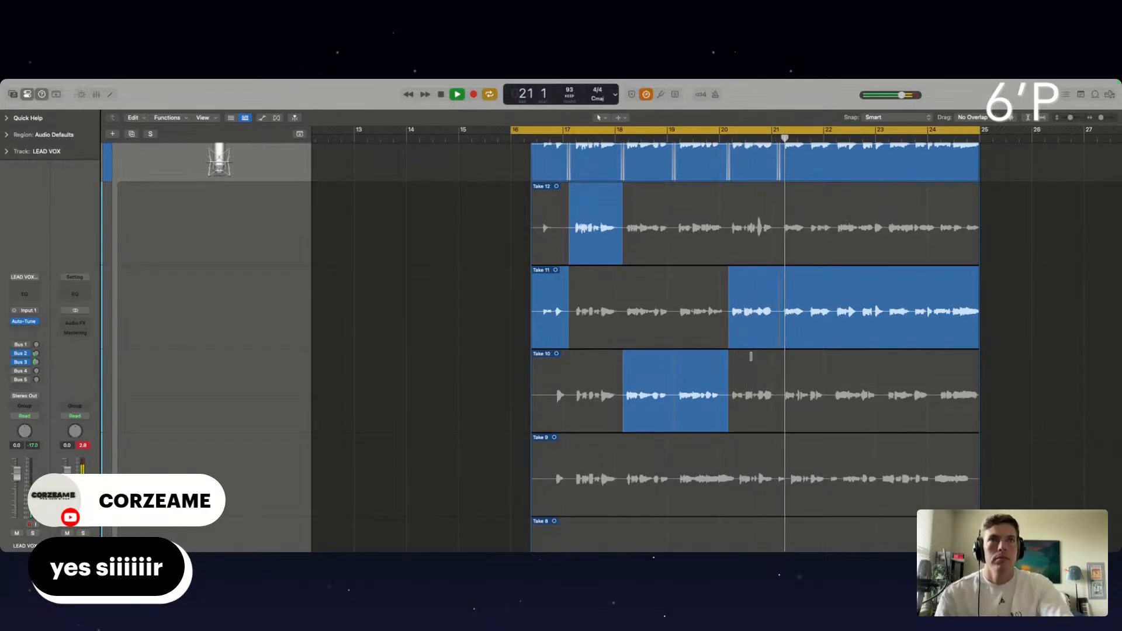
scroll(836, 326, right, 3)
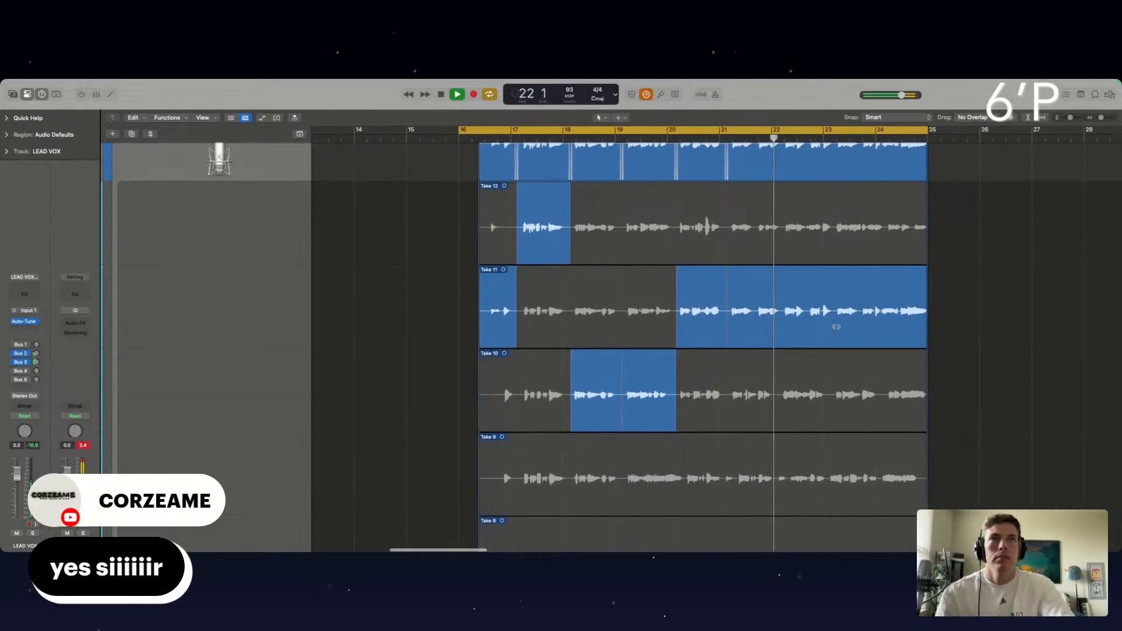
scroll(795, 350, right, 1)
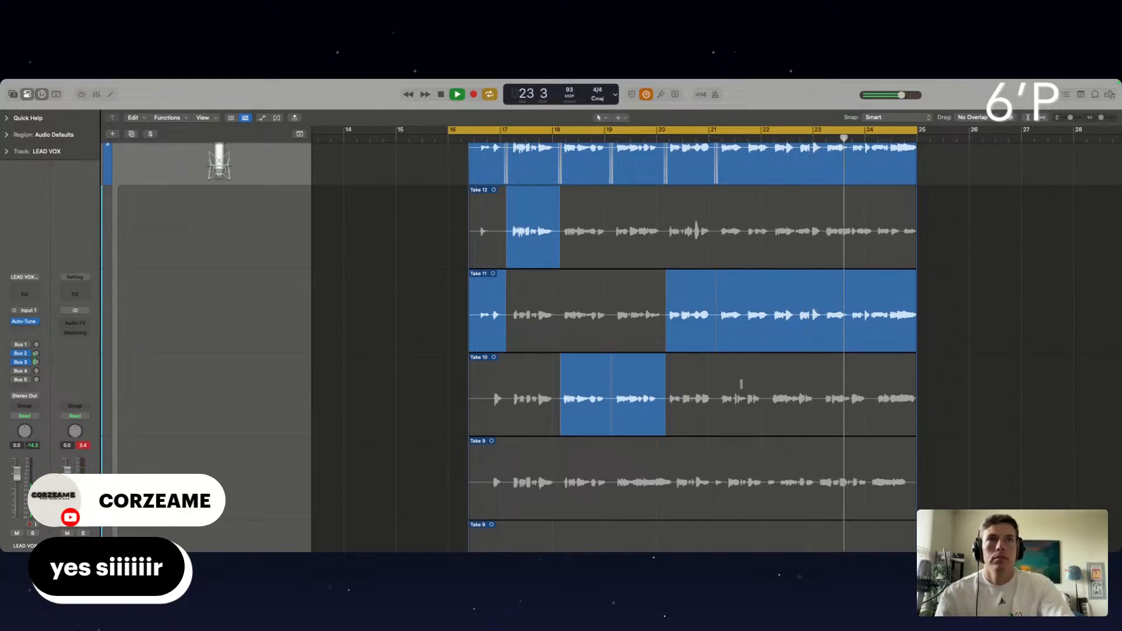
click(742, 385)
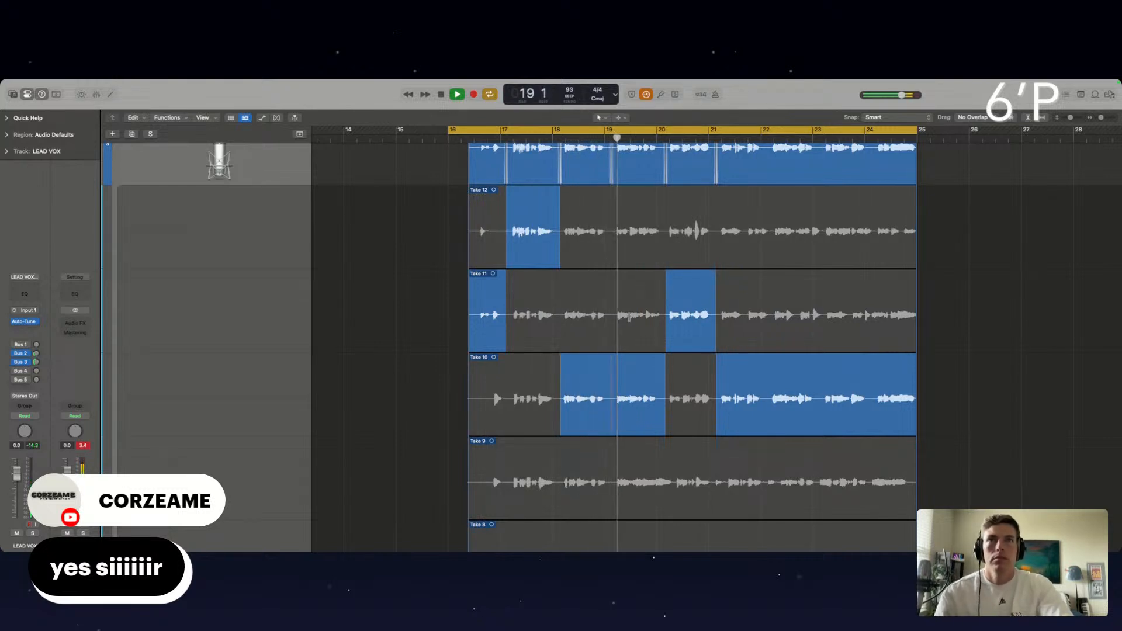
Use Take 9 for the last phrase of the comp, from about bar 24 to bar 25, and play back that phrase.
scroll(629, 317, right, 2)
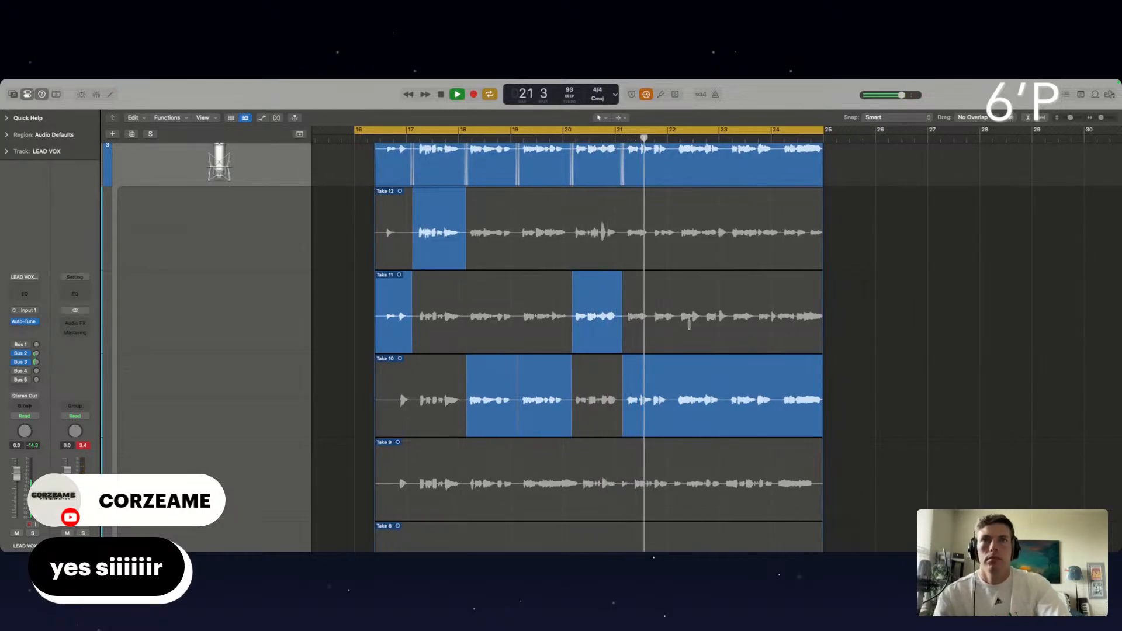
scroll(689, 325, down, 1)
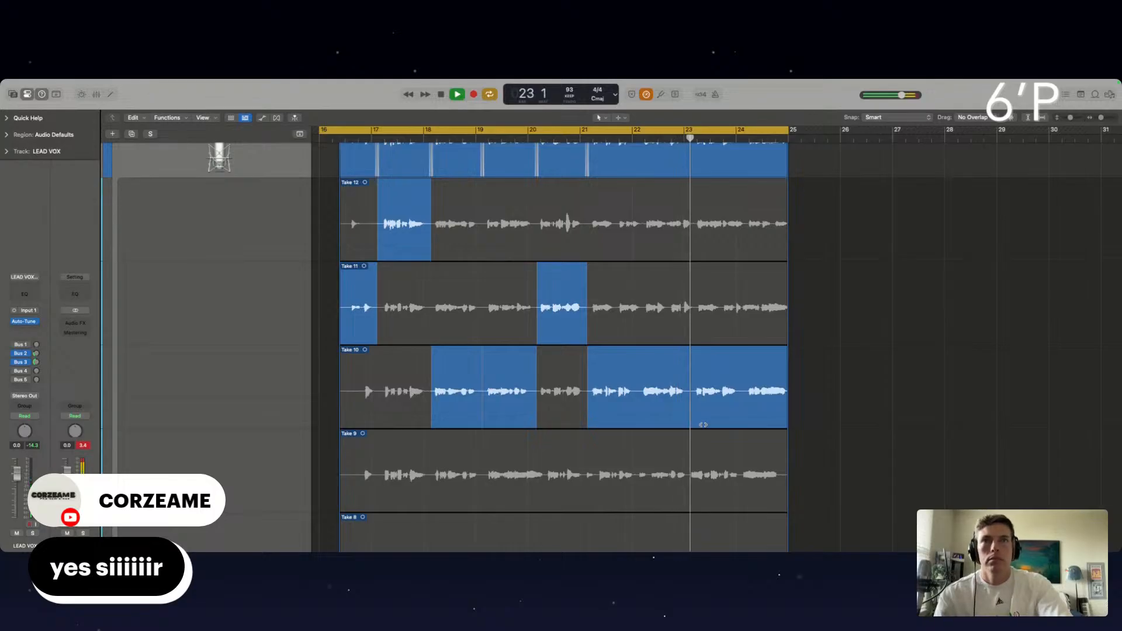
scroll(703, 425, down, 2)
scroll(703, 425, left, 1)
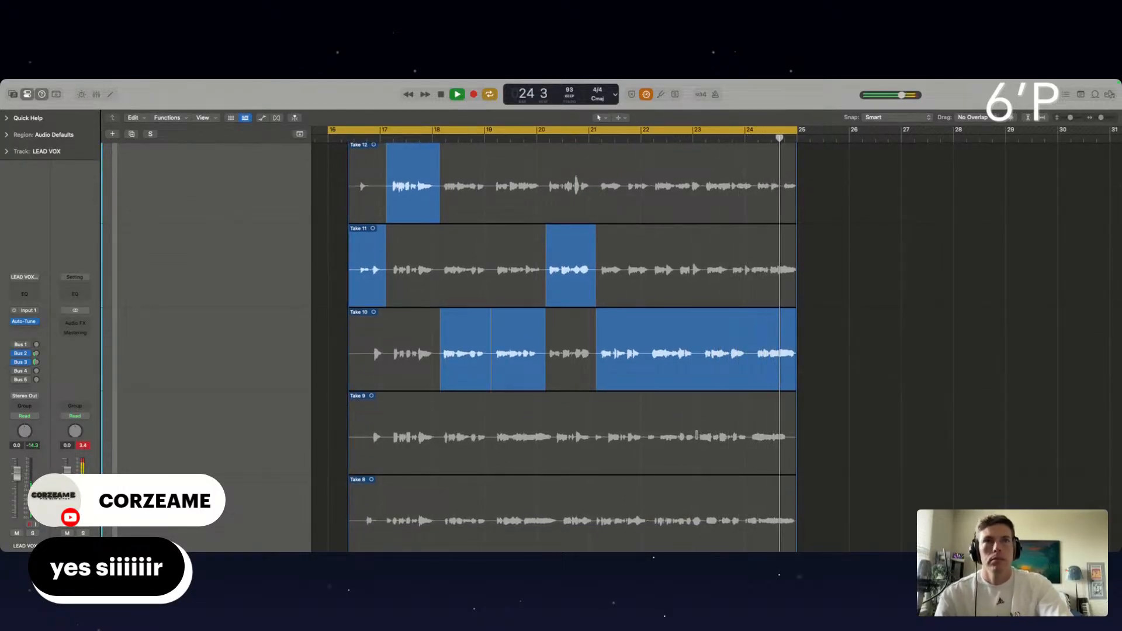
drag(749, 444, 826, 445)
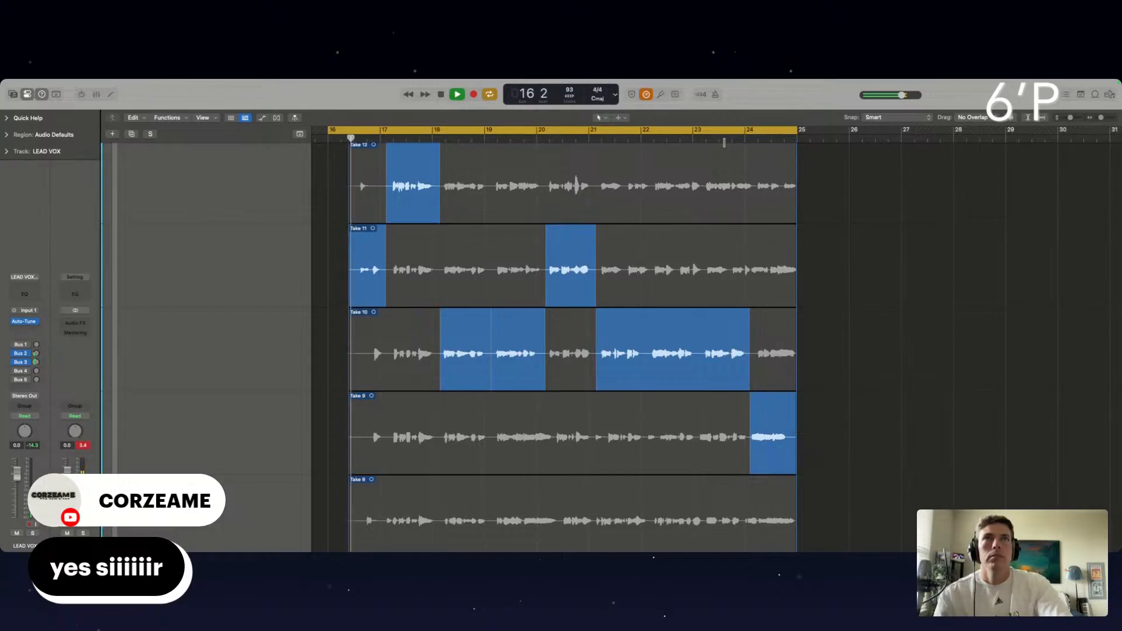
click(720, 139)
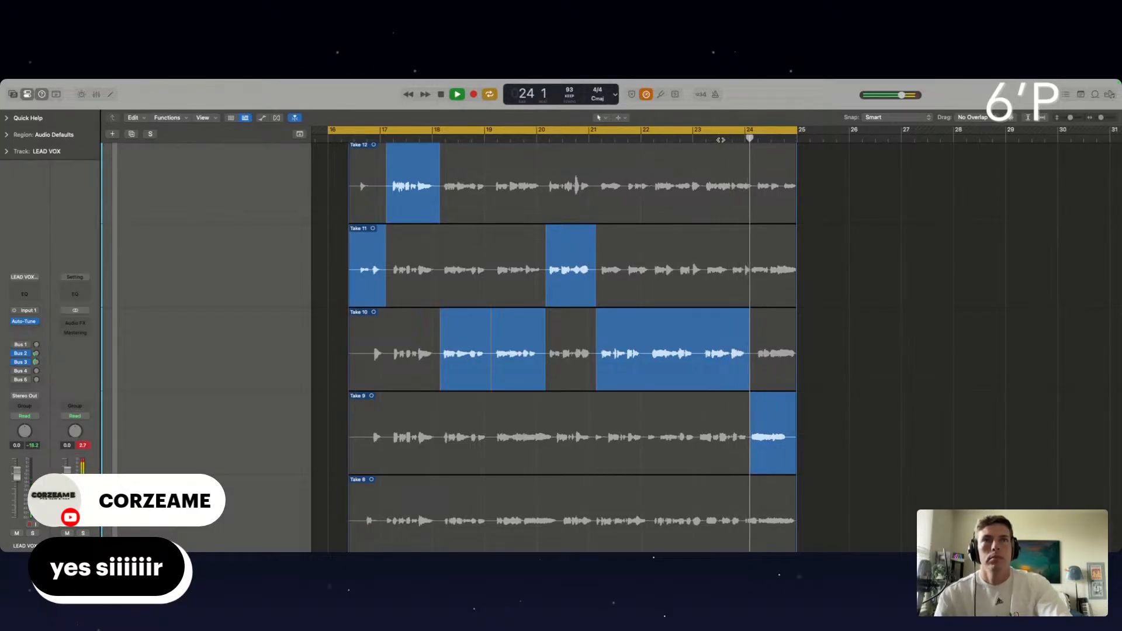
Switch the comp's last phrase to Take 8, play it back, and start the section slightly before bar 24.
scroll(719, 438, down, 2)
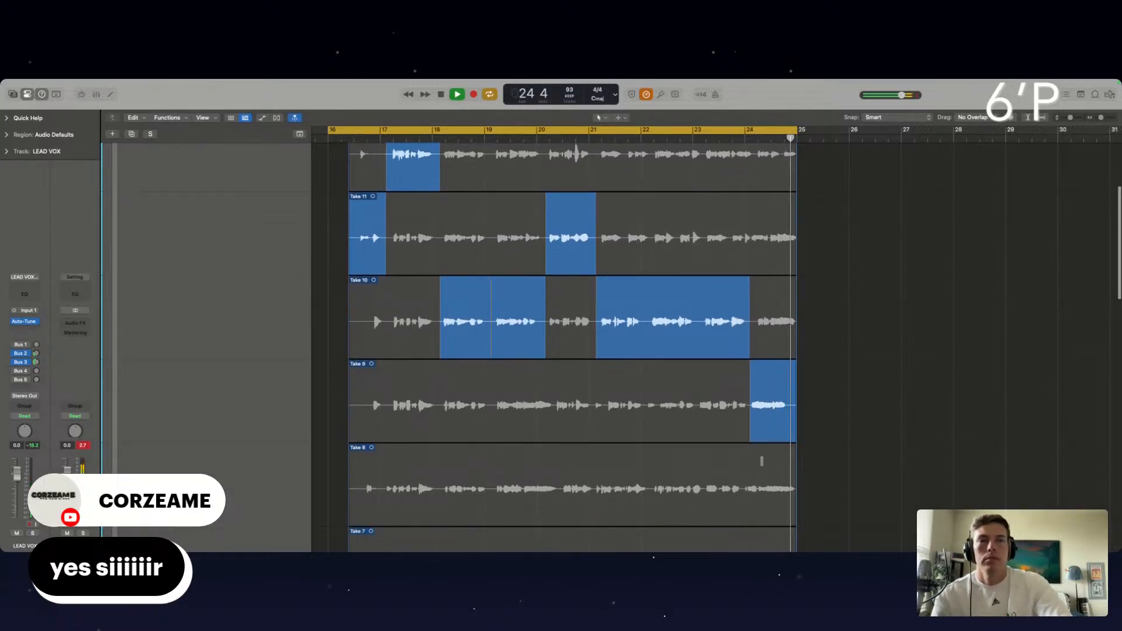
click(762, 481)
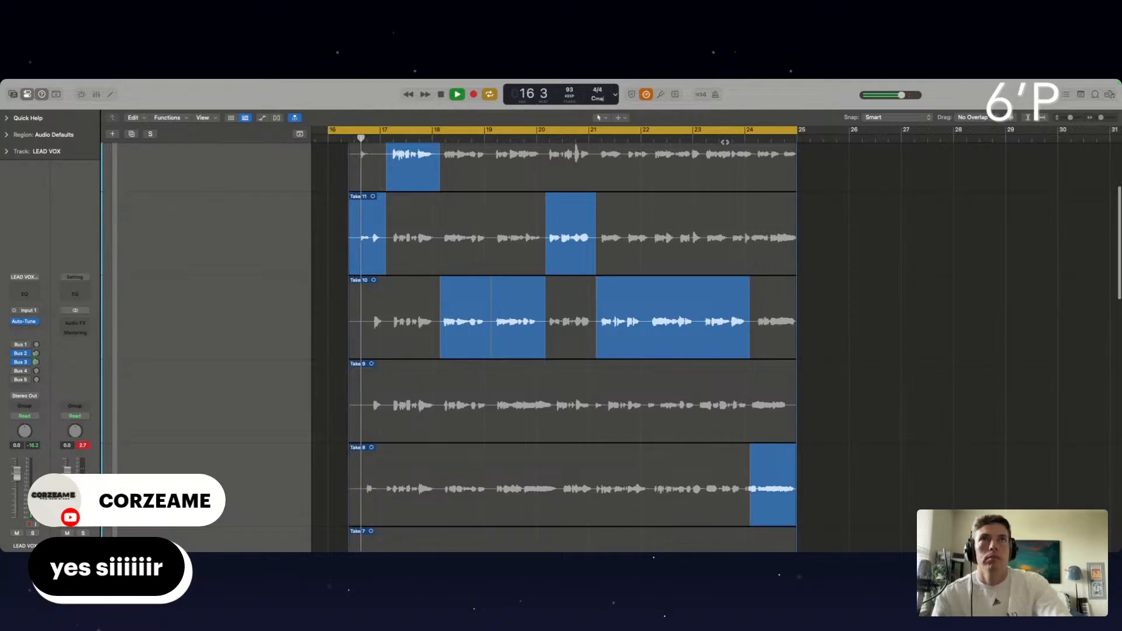
click(725, 141)
drag(750, 464, 744, 463)
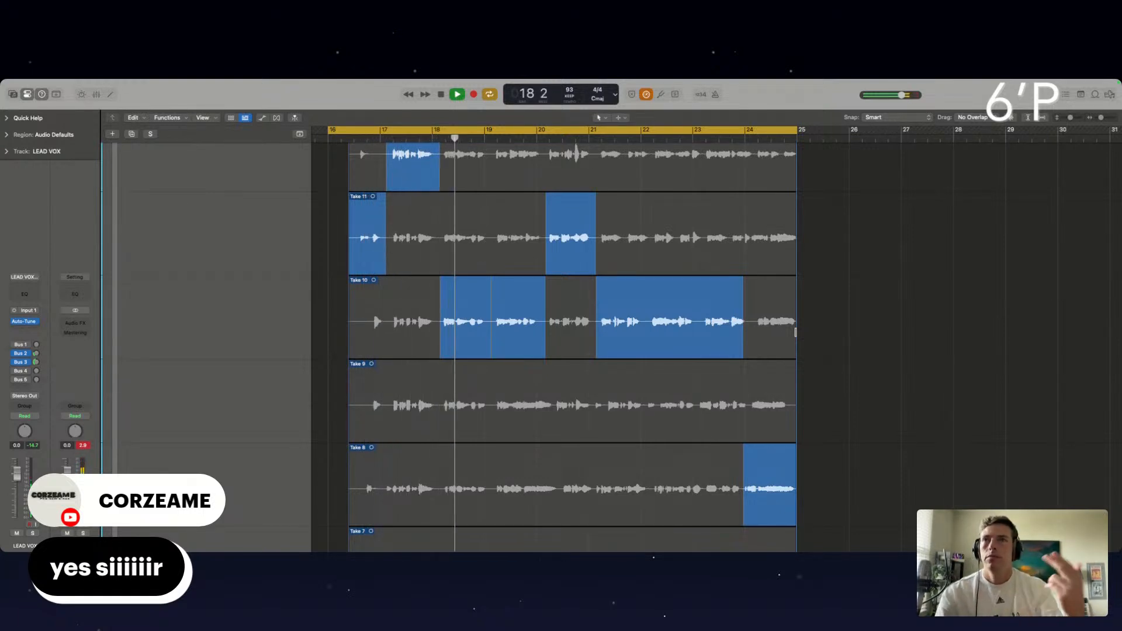
Collapse the LEAD VOX take folder and copy the short regions on tracks 4 and 5 from bars 9–17 to start at bar 17.
scroll(679, 234, up, 5)
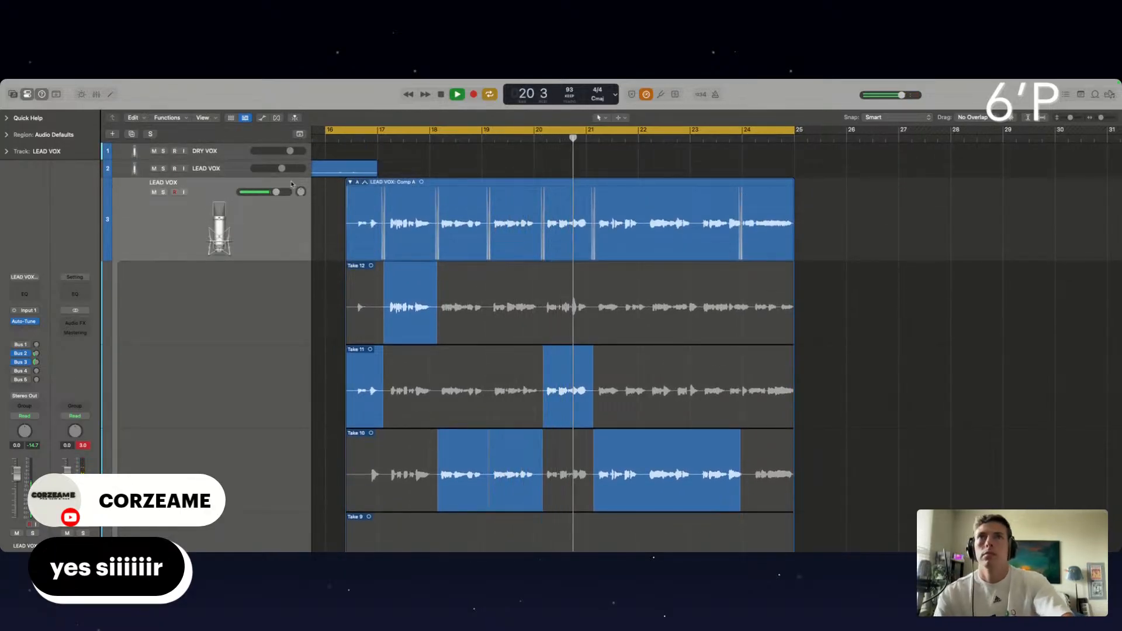
click(349, 183)
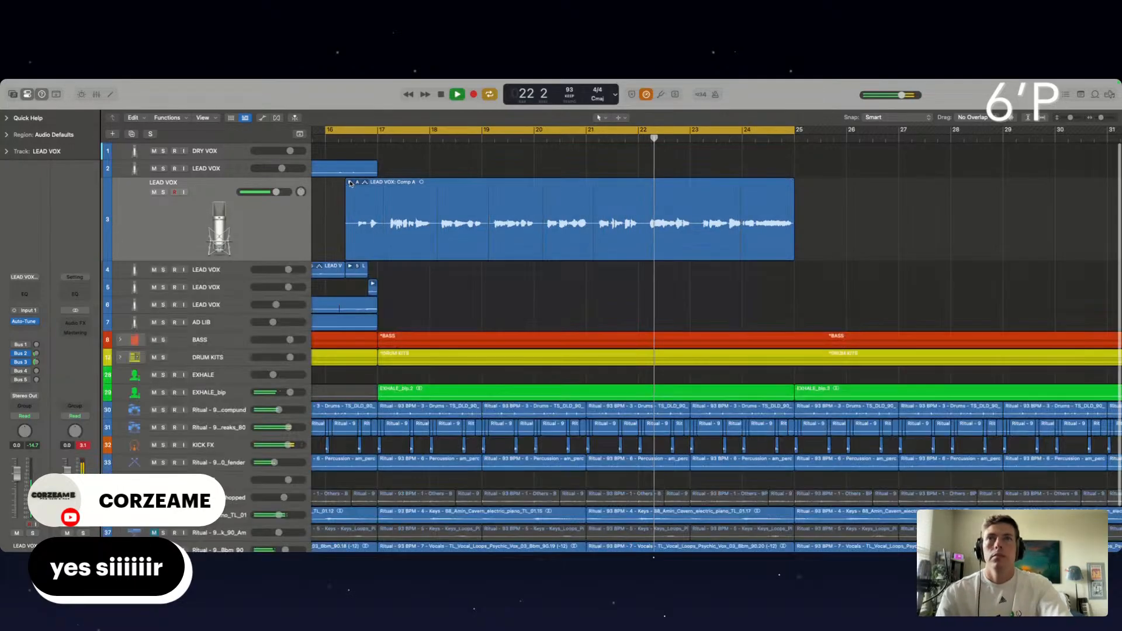
scroll(476, 270, left, 5)
scroll(477, 271, down, 5)
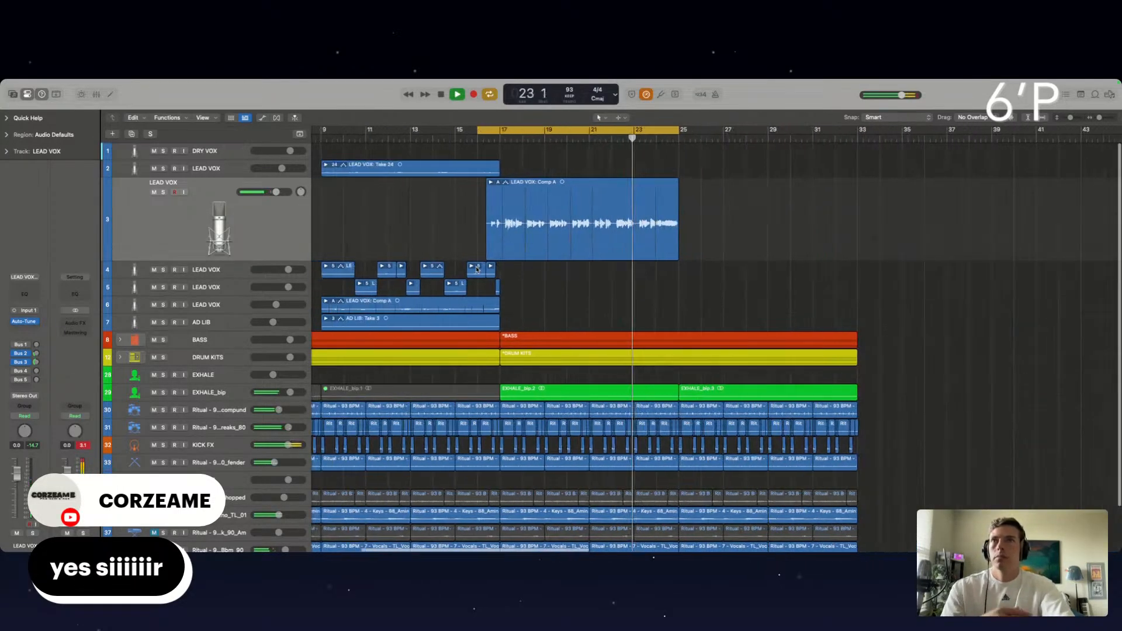
drag(514, 291, 530, 274)
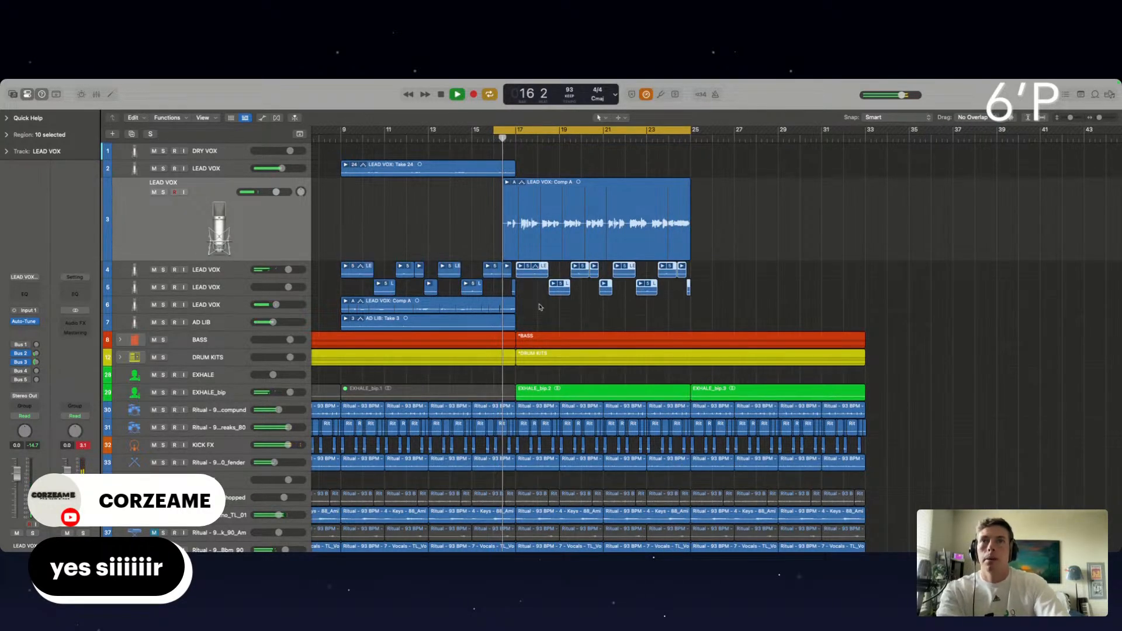
scroll(486, 289, up, 5)
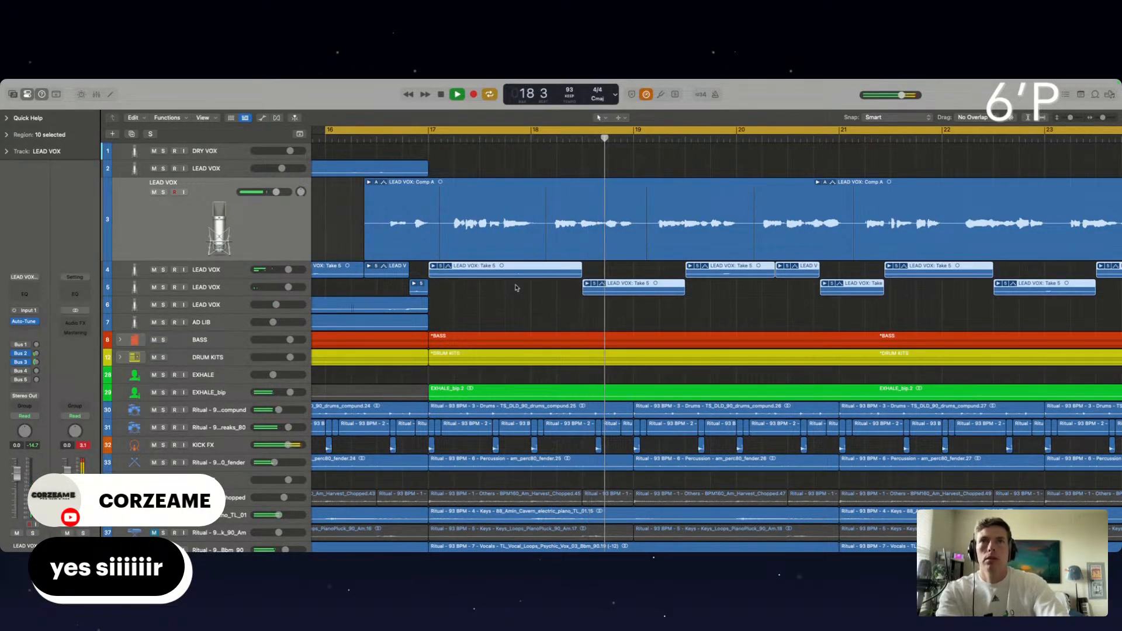
scroll(603, 288, down, 5)
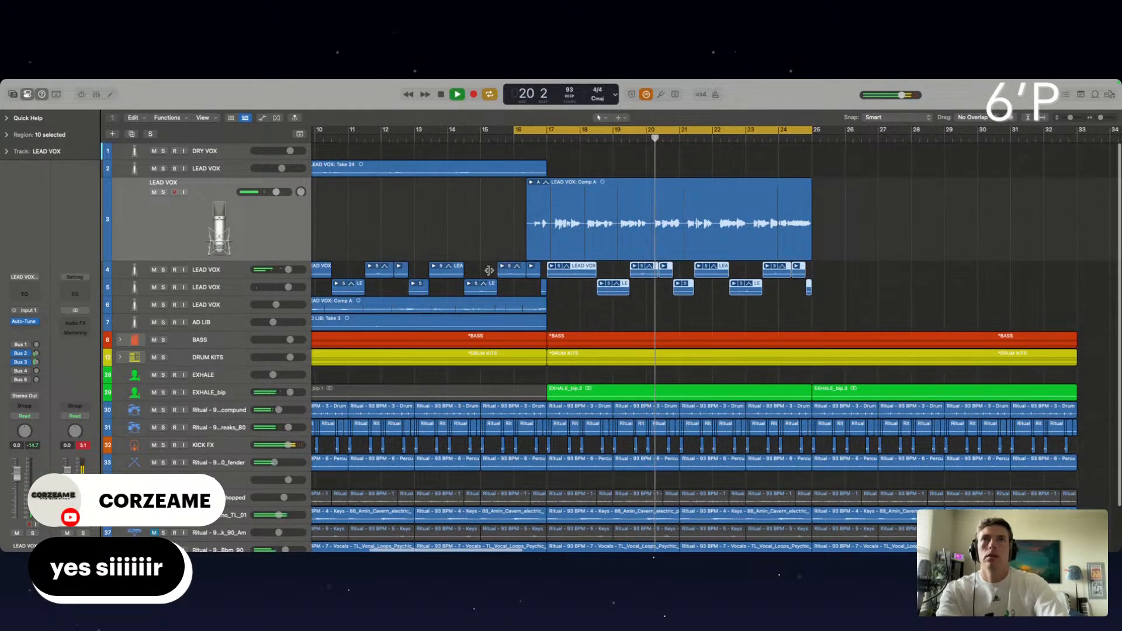
Duplicate LEAD VOX track 4, place the new track above track 3, and set its pan to 0.
click(233, 267)
key(super+d)
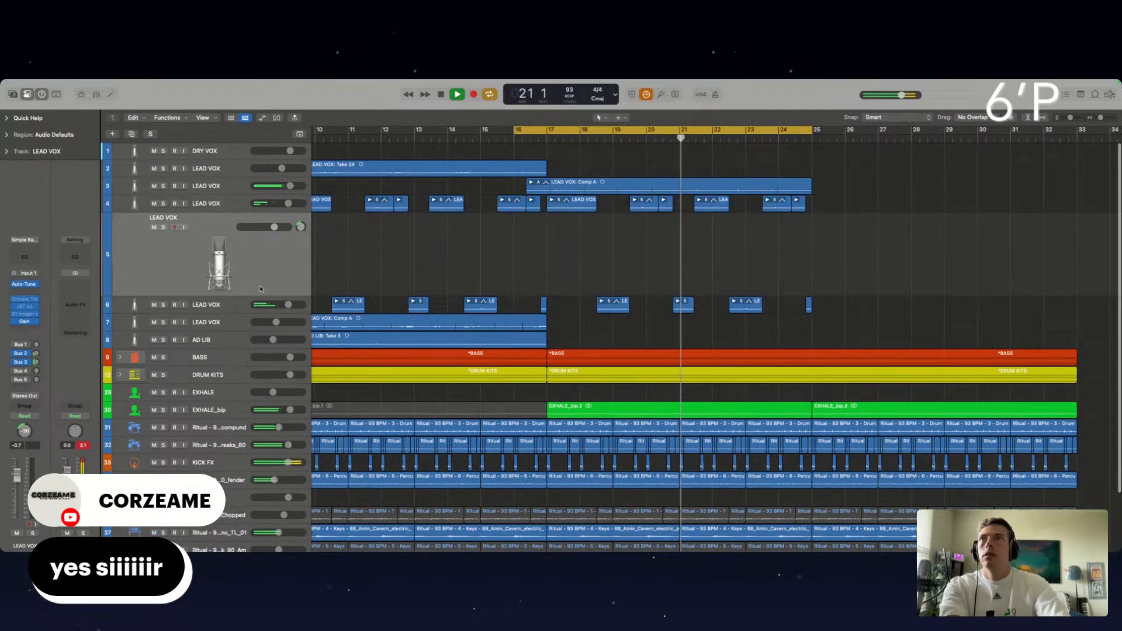
drag(266, 269, 301, 196)
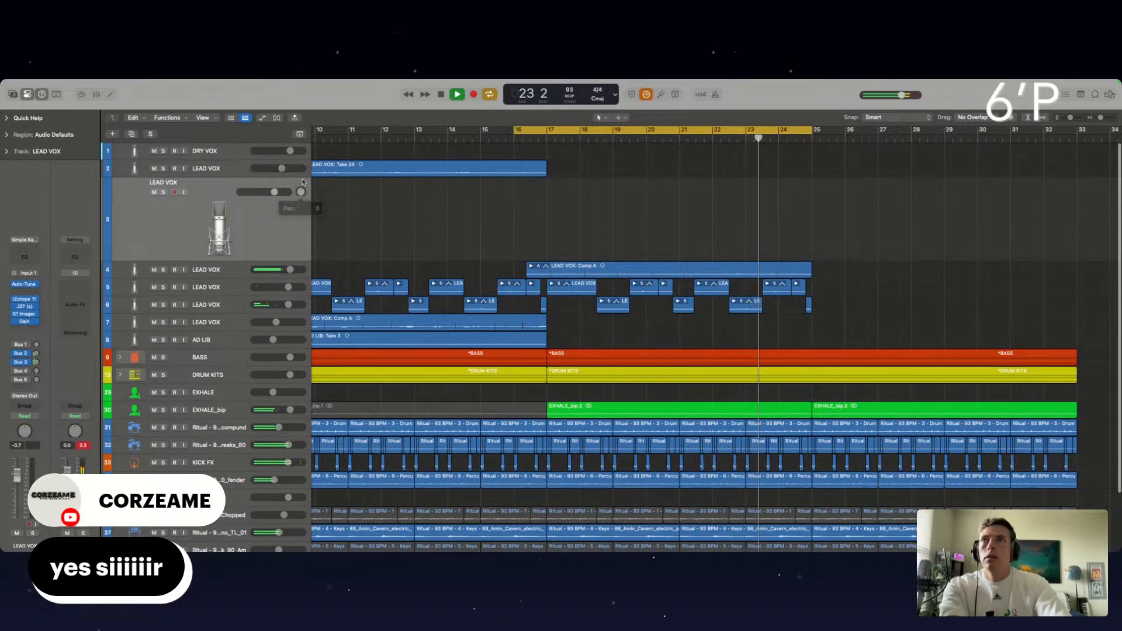
scroll(559, 241, left, 1)
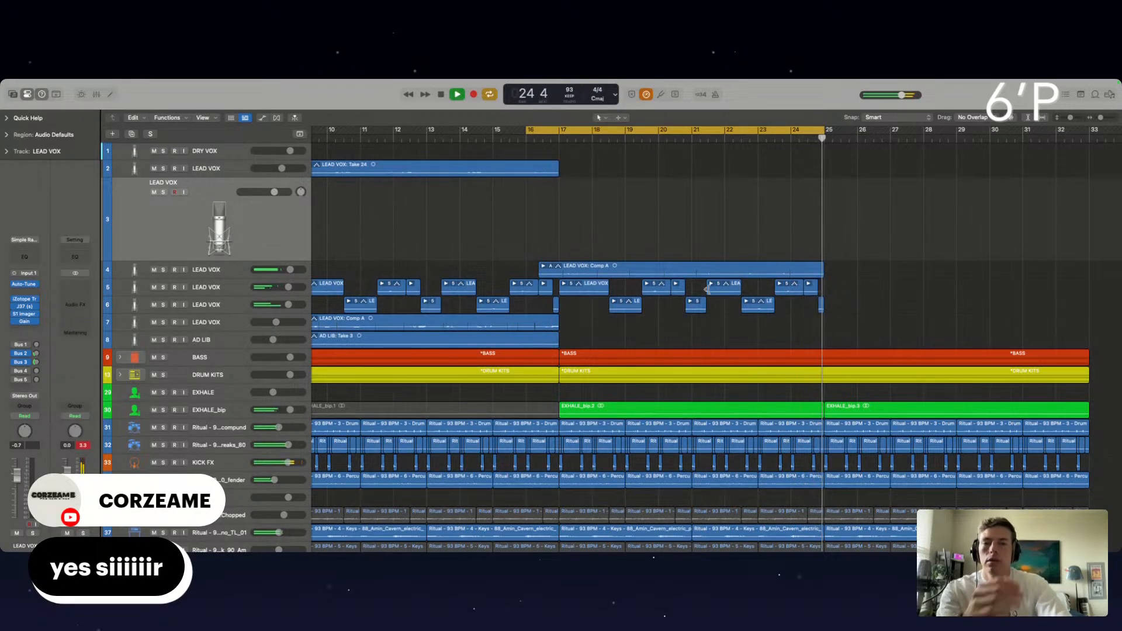
Record successive takes from bar 16 to bar 25 on the new LEAD VOX track with input monitoring on and volume at 1.4 dB.
key(space)
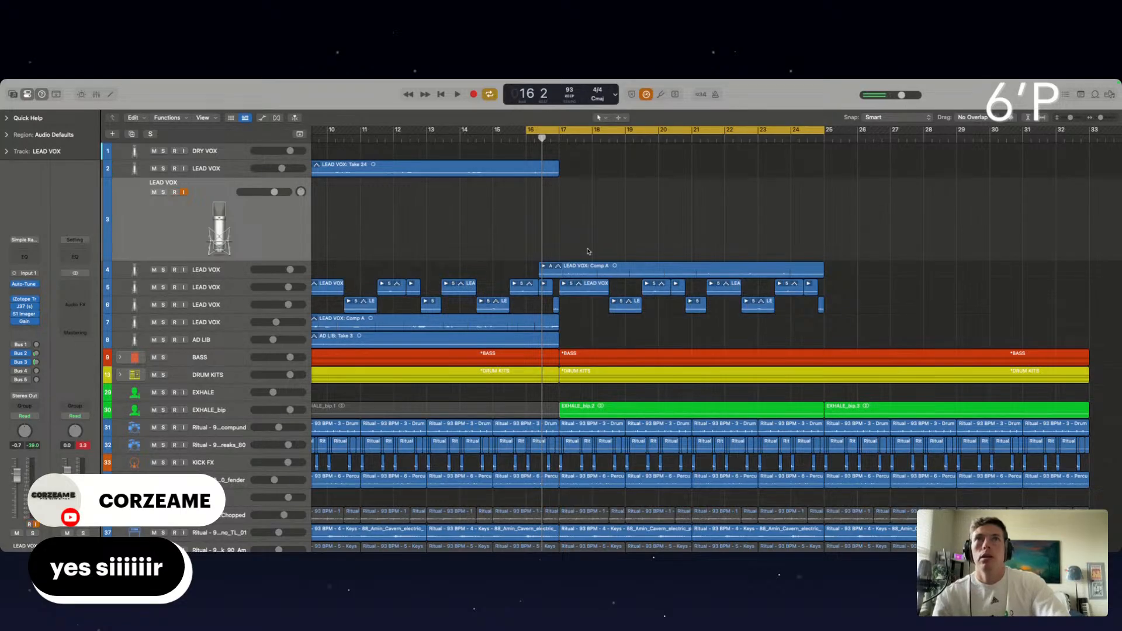
key(r)
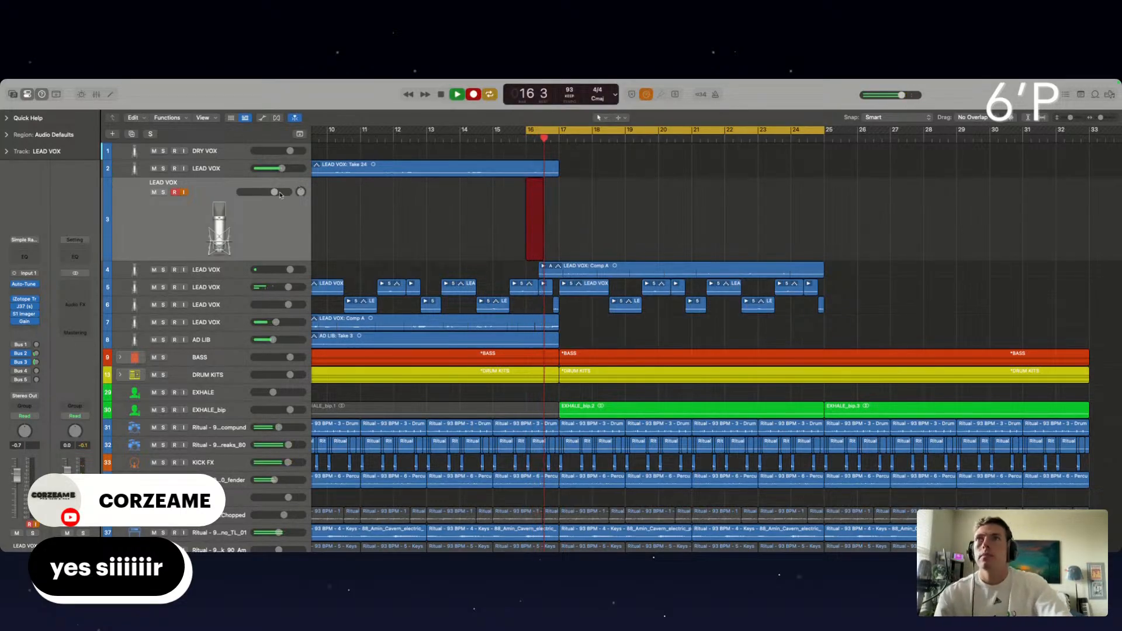
drag(280, 193, 284, 193)
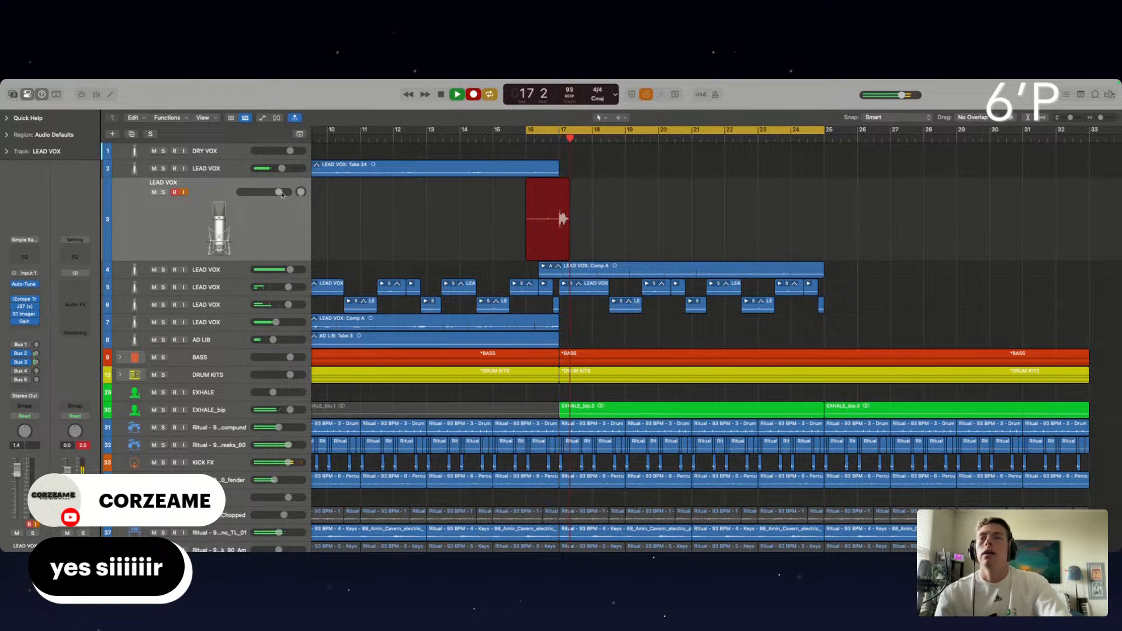
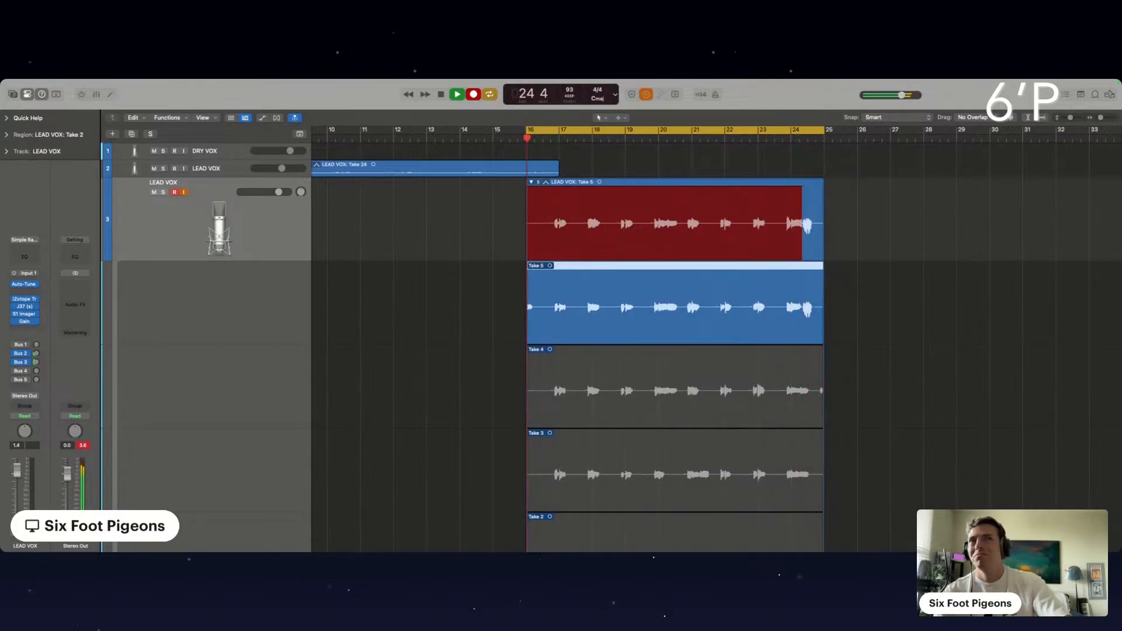
Stop recording and play back the new LEAD VOX takes with input monitoring turned off.
key(space)
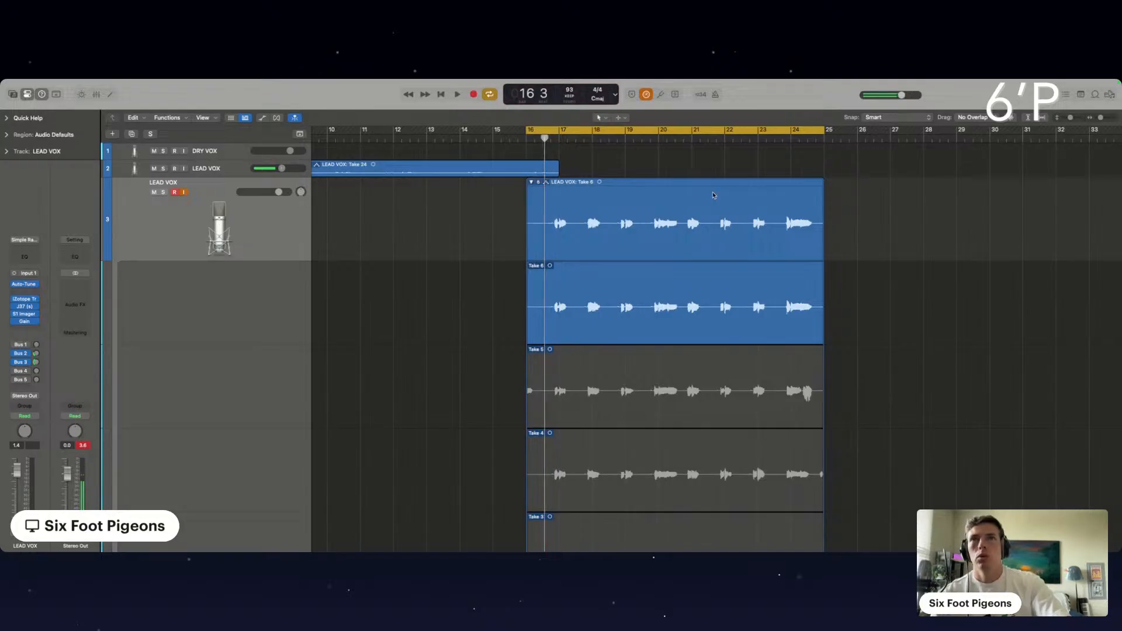
key(space)
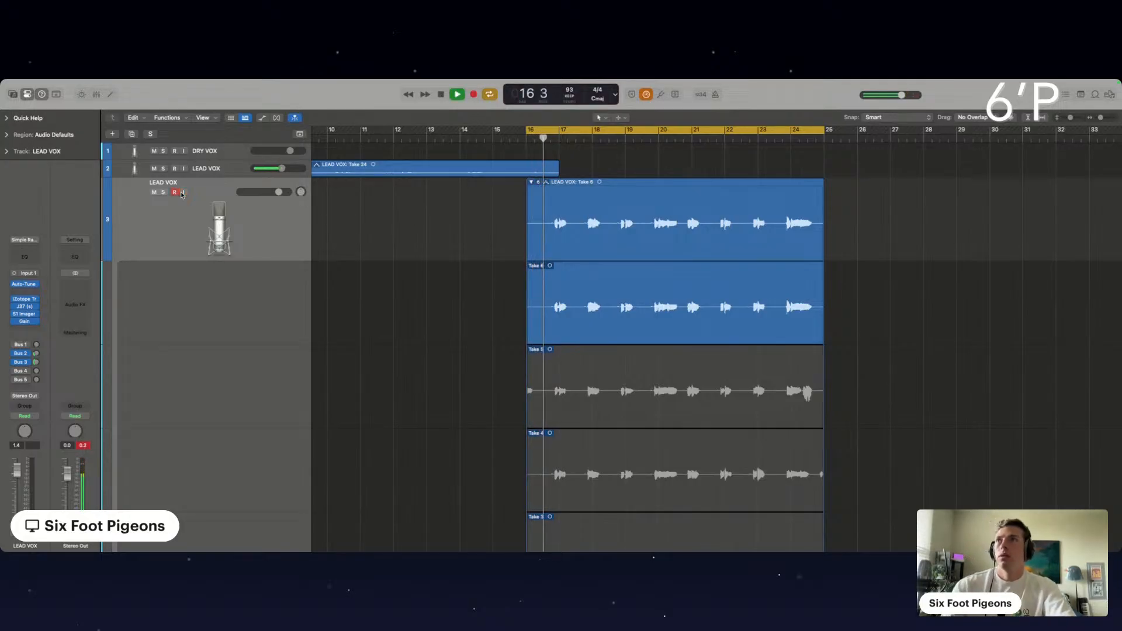
click(183, 193)
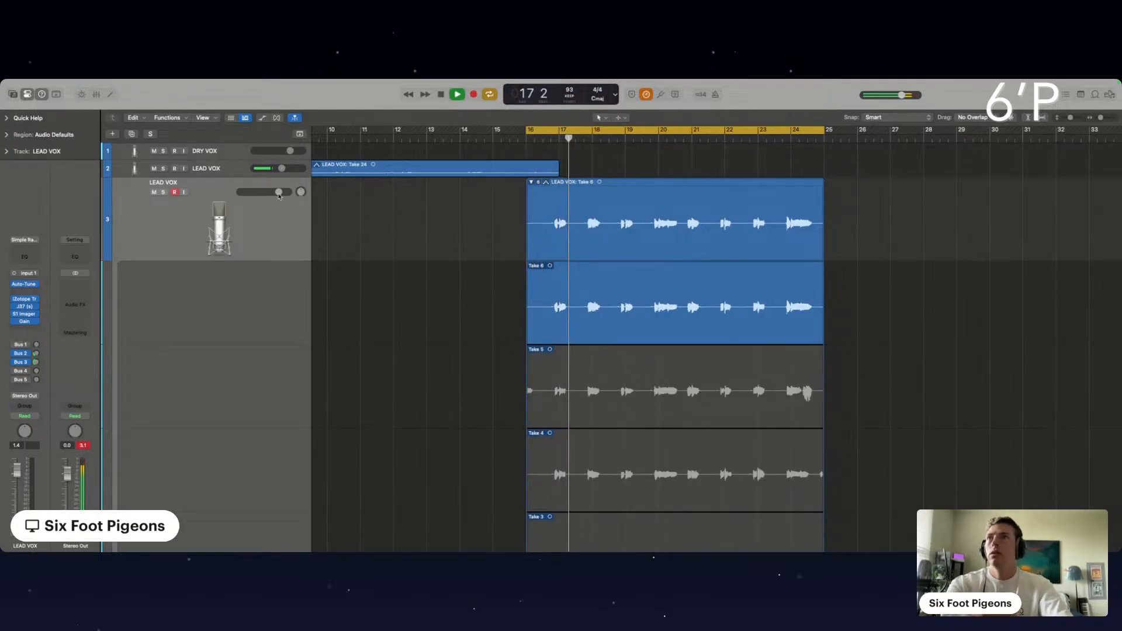
Lower the volume of LEAD VOX track 3 to -1.5 dB, stop playback, disarm the track, and collapse its take folder.
drag(279, 193, 270, 188)
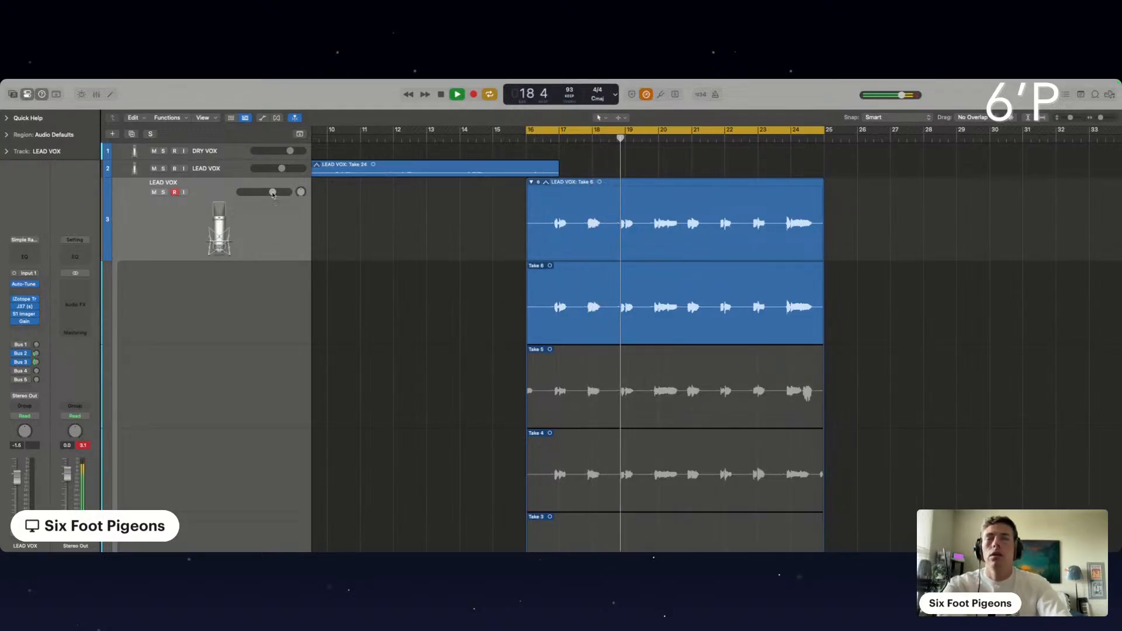
key(space)
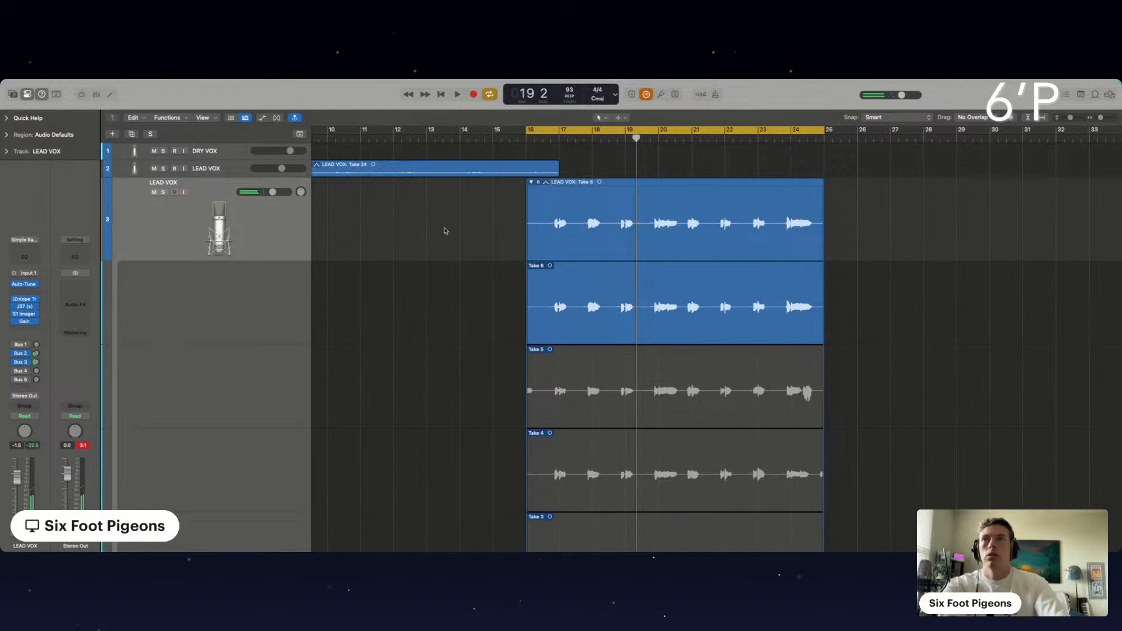
click(532, 184)
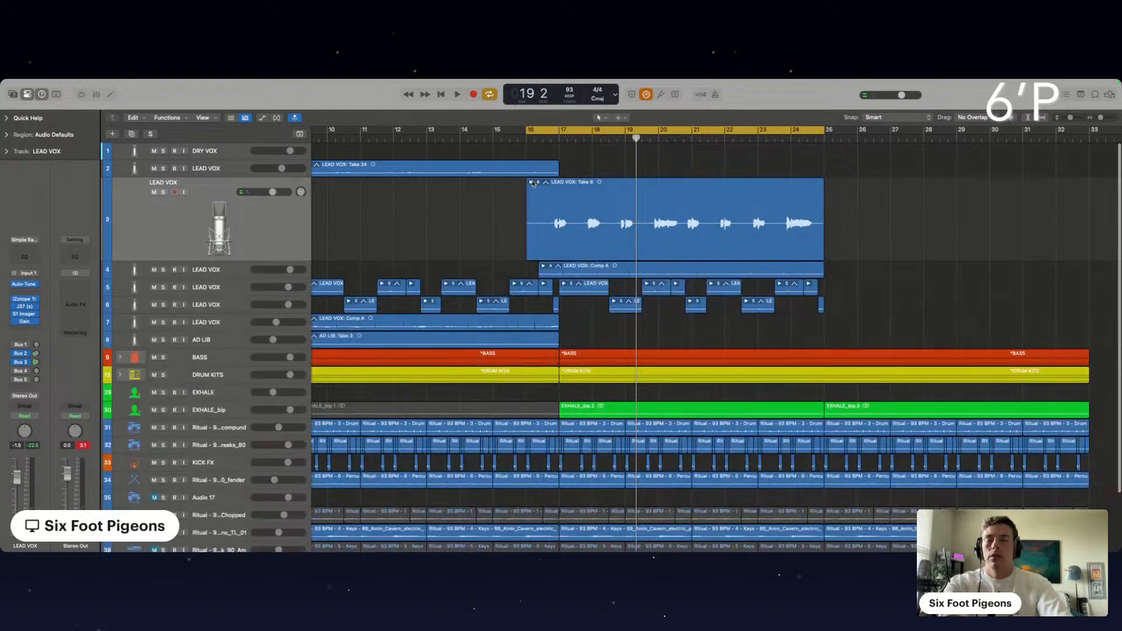
Duplicate LEAD VOX track 3 below itself and move every second vocal phrase between bars 17 and 25 onto the duplicate.
scroll(588, 208, up, 6)
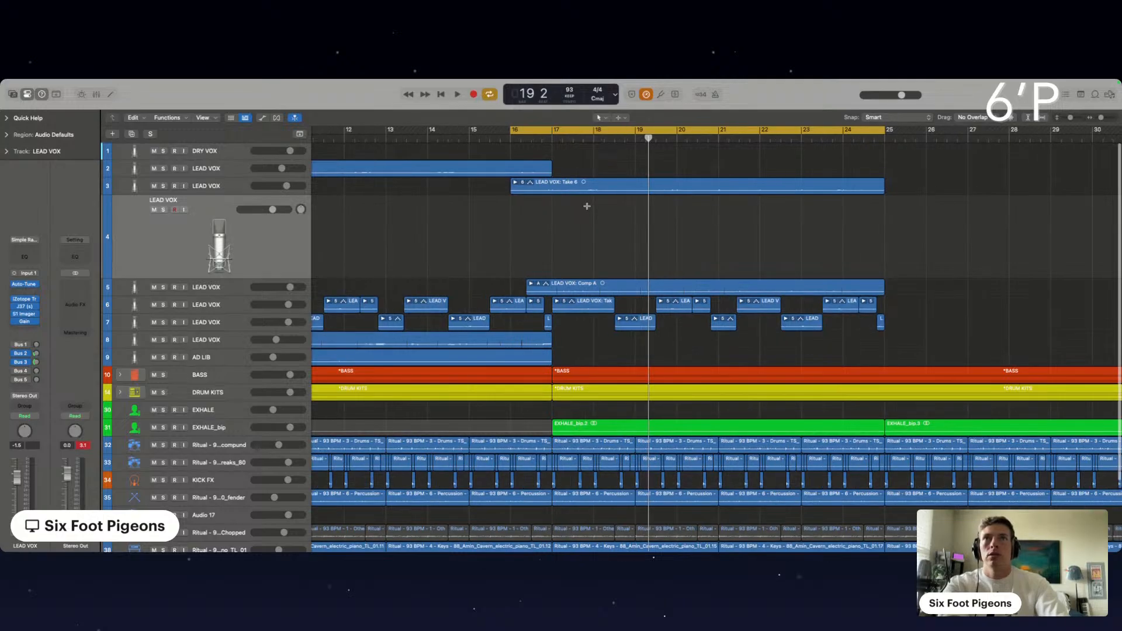
scroll(587, 209, up, 2)
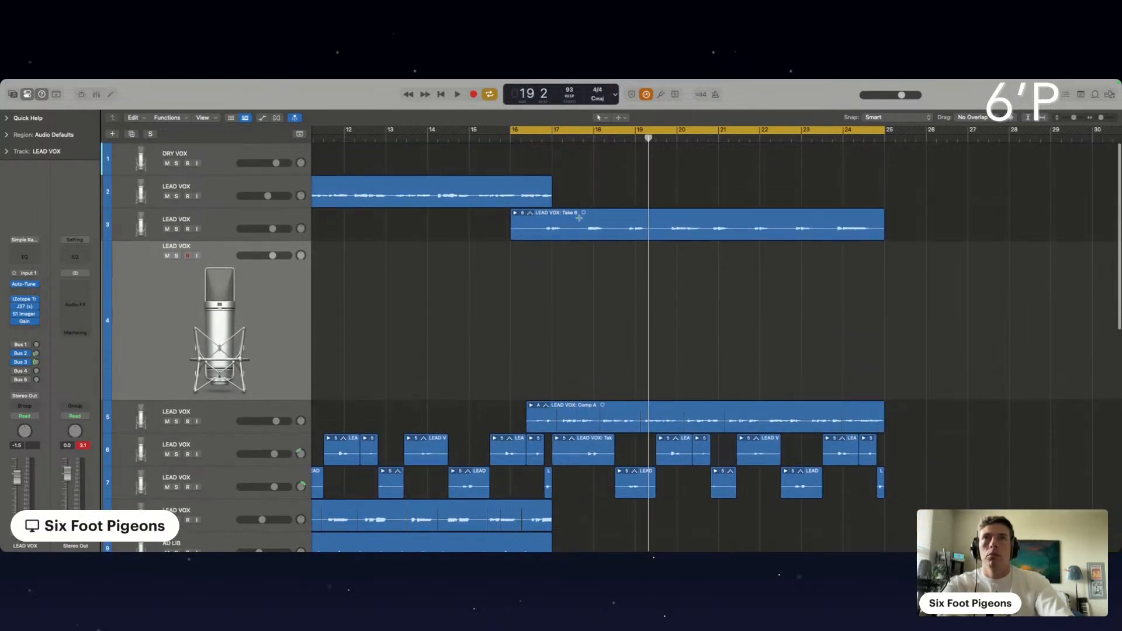
drag(576, 225, 597, 263)
drag(667, 227, 699, 264)
key(space)
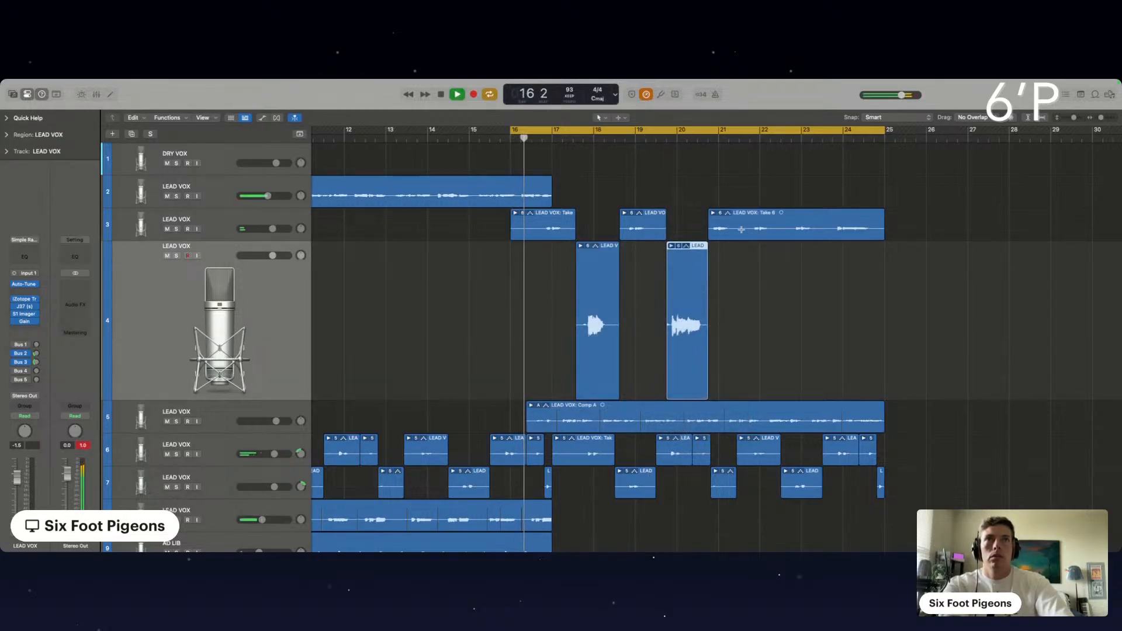
drag(742, 229, 783, 263)
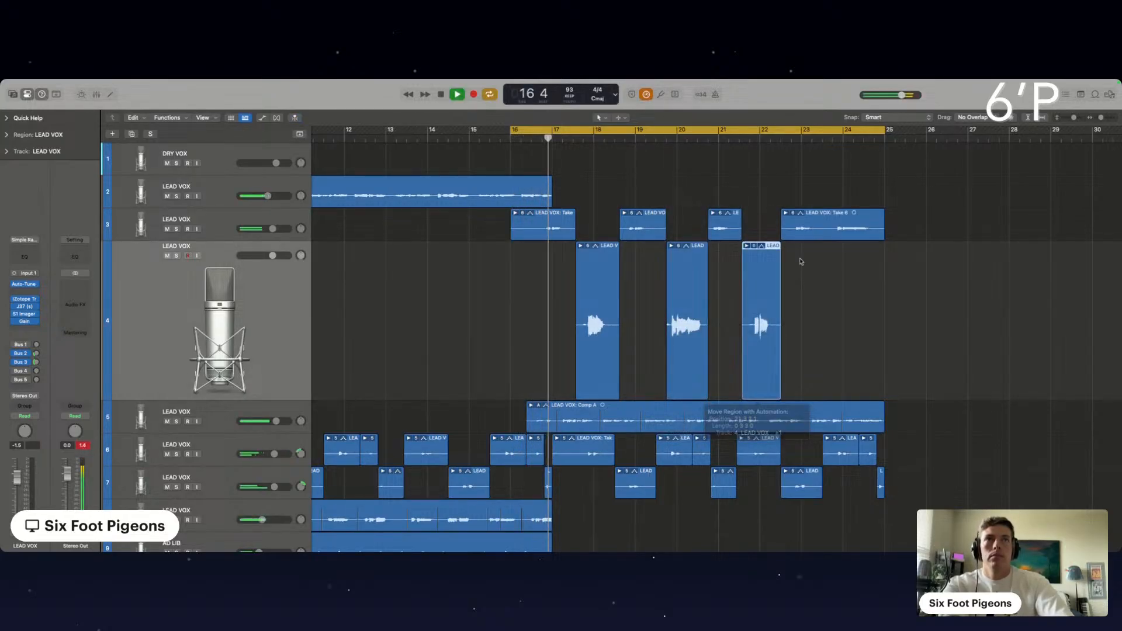
click(826, 225)
drag(826, 226, 826, 258)
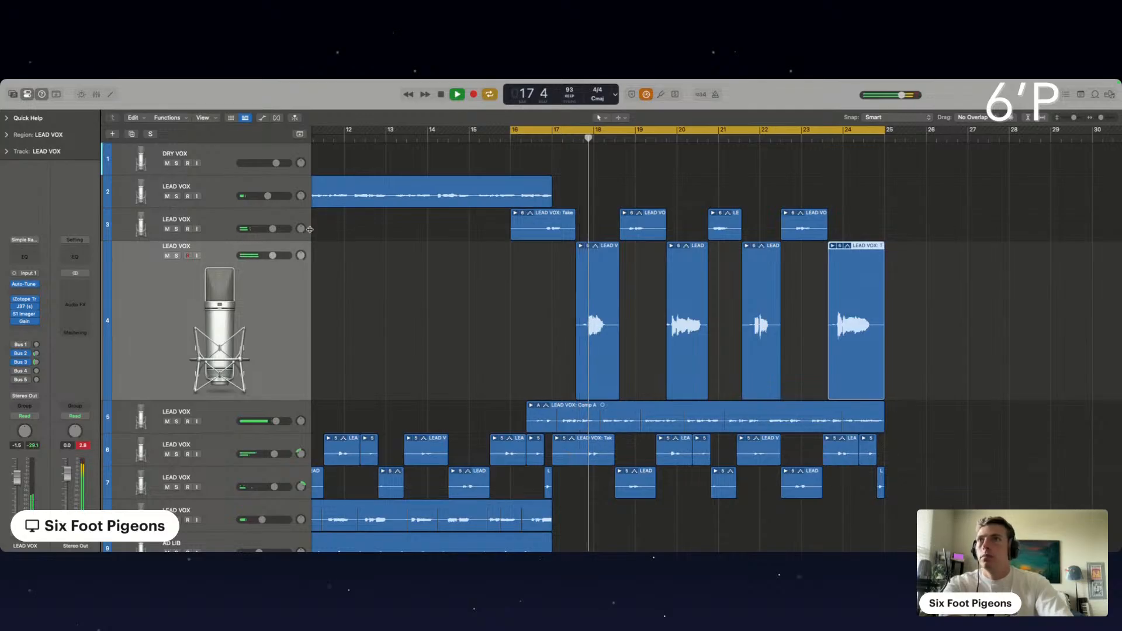
Pan LEAD VOX track 4 to +14 and set the volume of LEAD VOX tracks 3 and 4 to 0.5 dB.
drag(300, 256, 301, 249)
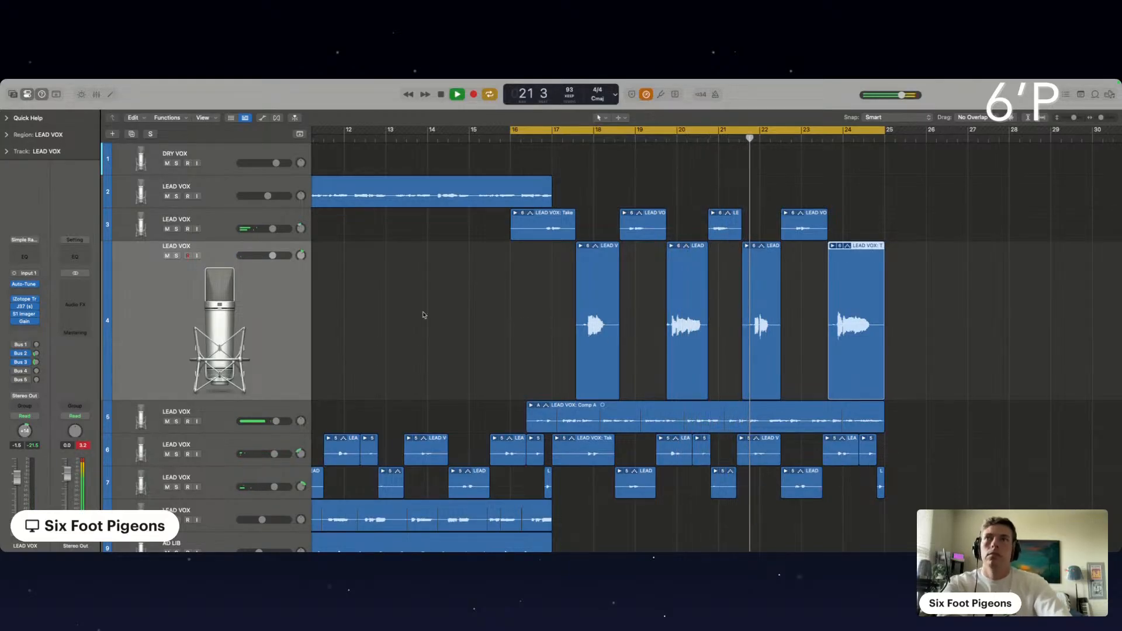
click(268, 231)
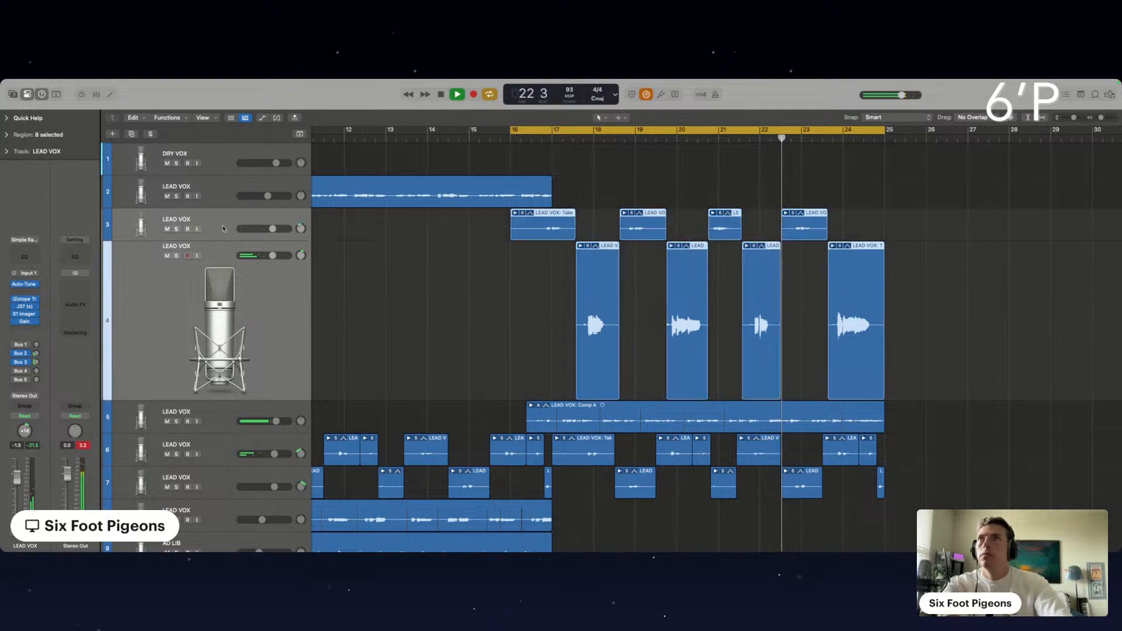
drag(269, 229, 274, 229)
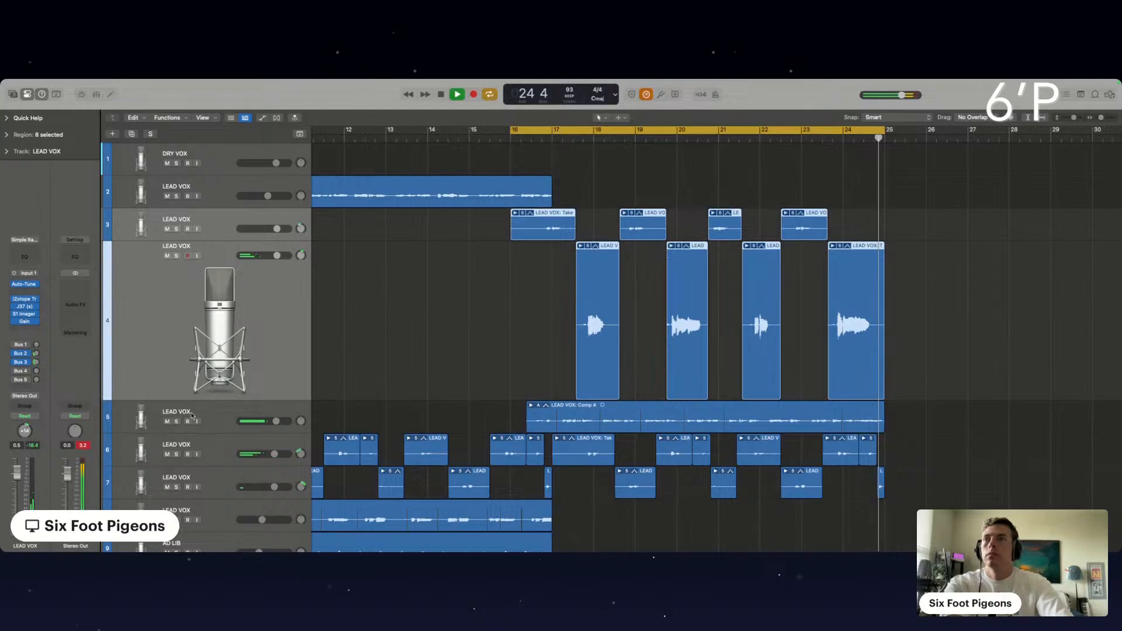
Duplicate LEAD VOX track 5 as an empty track directly below it and stop playback.
click(399, 410)
click(195, 454)
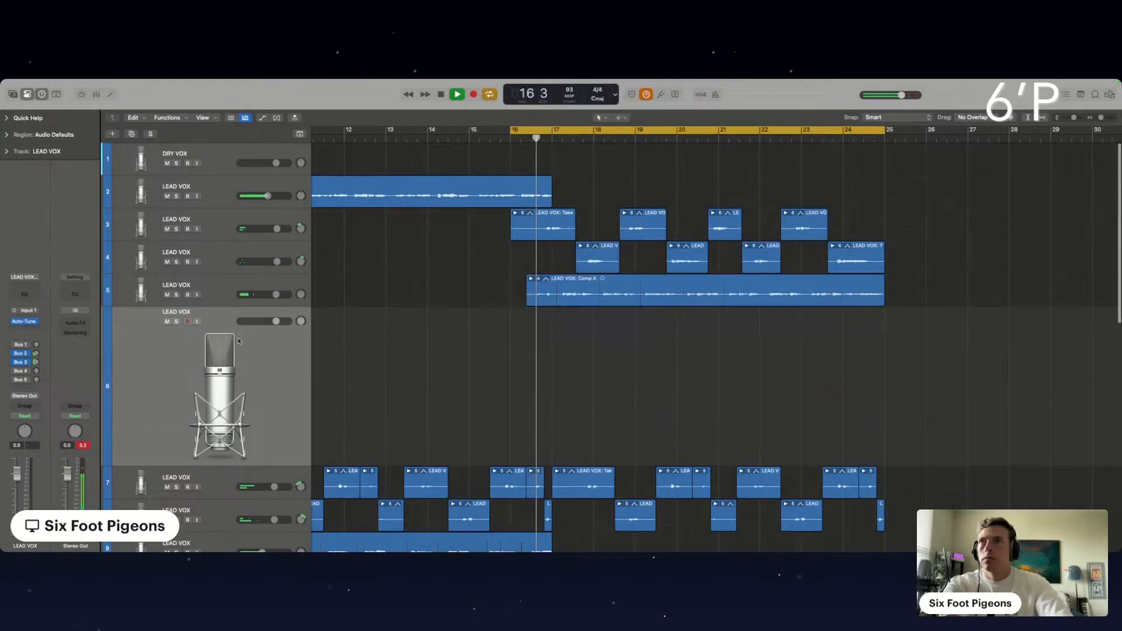
key(space)
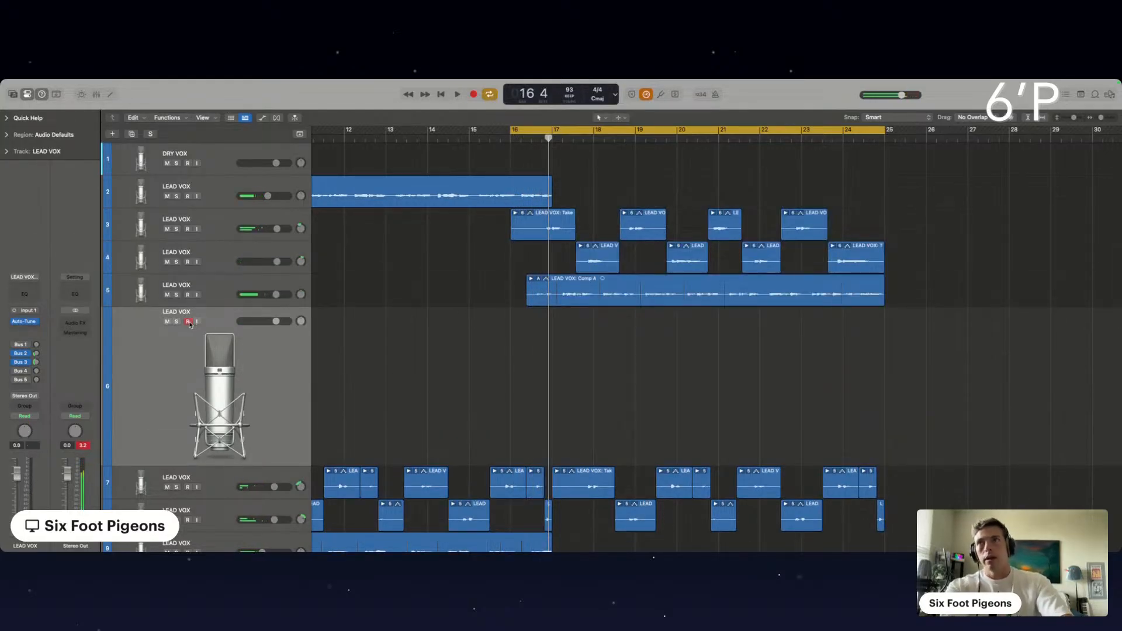
Set the Auto-Tune EFX+ input type to Low Male on LEAD VOX track 6 and close the plug-in.
click(25, 322)
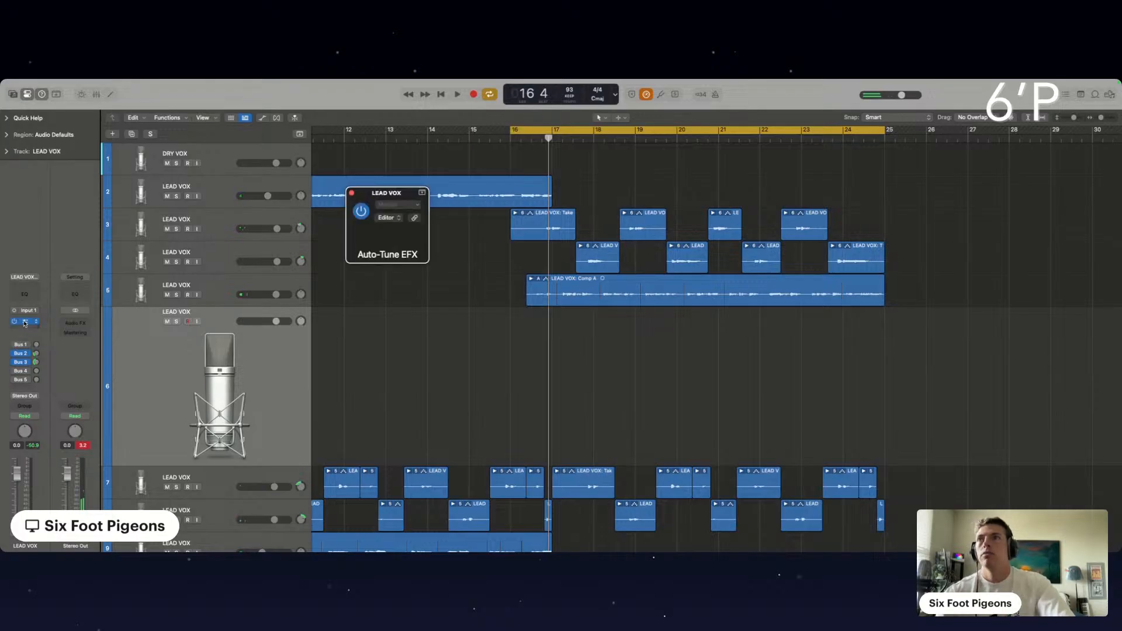
click(412, 242)
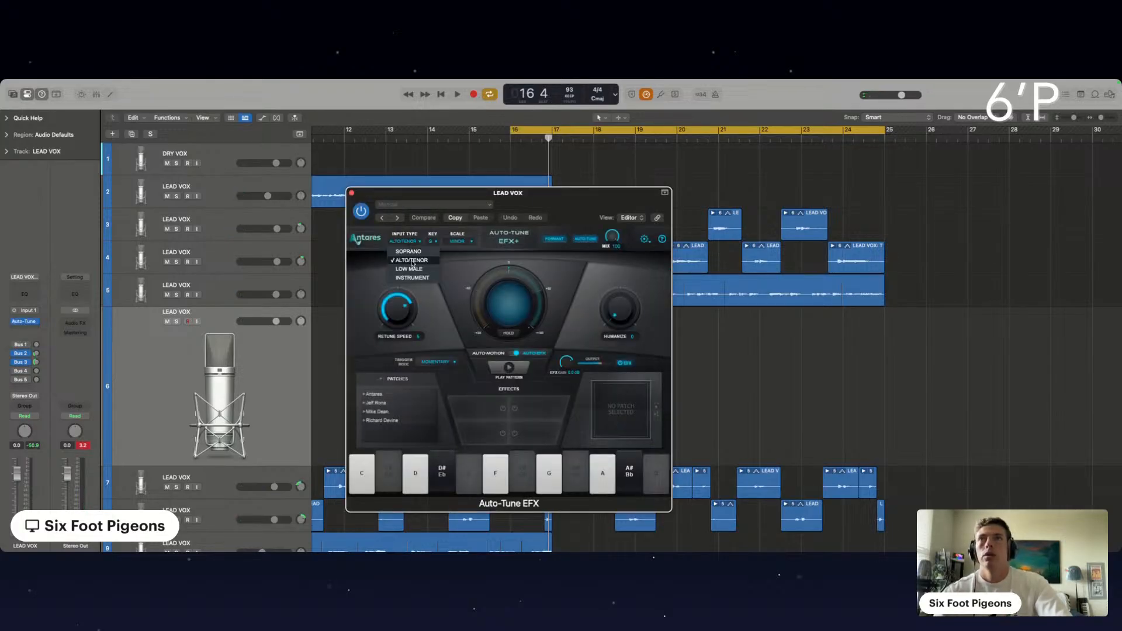
click(412, 268)
click(351, 193)
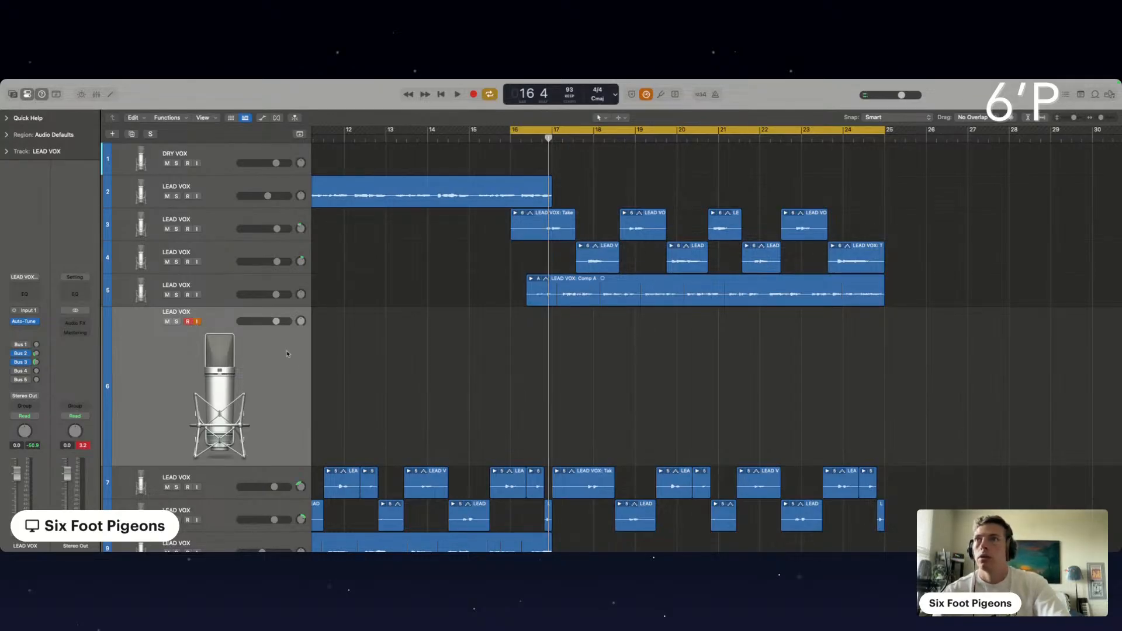
Record successive takes from bar 16 to bar 25 on LEAD VOX track 6 with input monitoring on.
key(r)
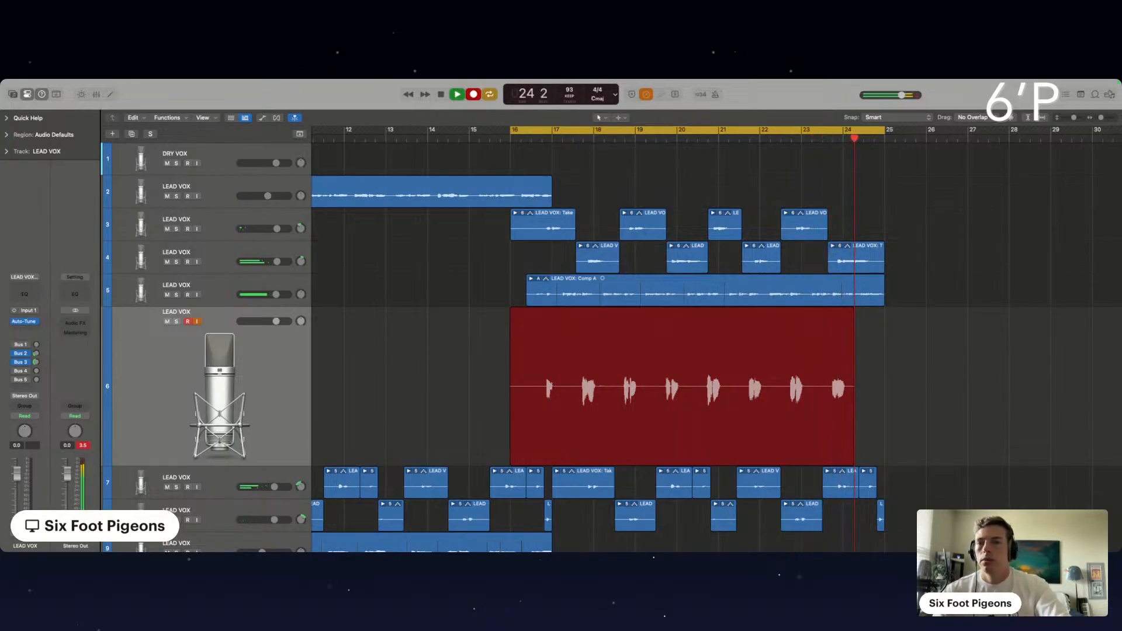
key(space)
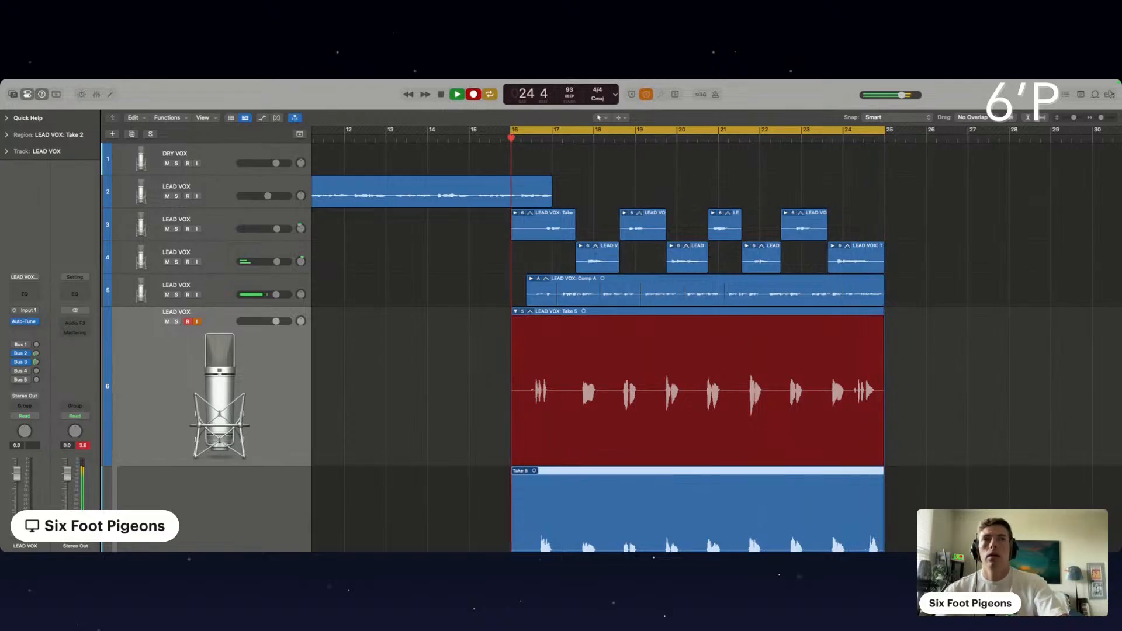
key(space)
Play back the new takes on LEAD VOX track 6 with input monitoring off and the track disarmed.
key(space)
scroll(620, 462, down, 3)
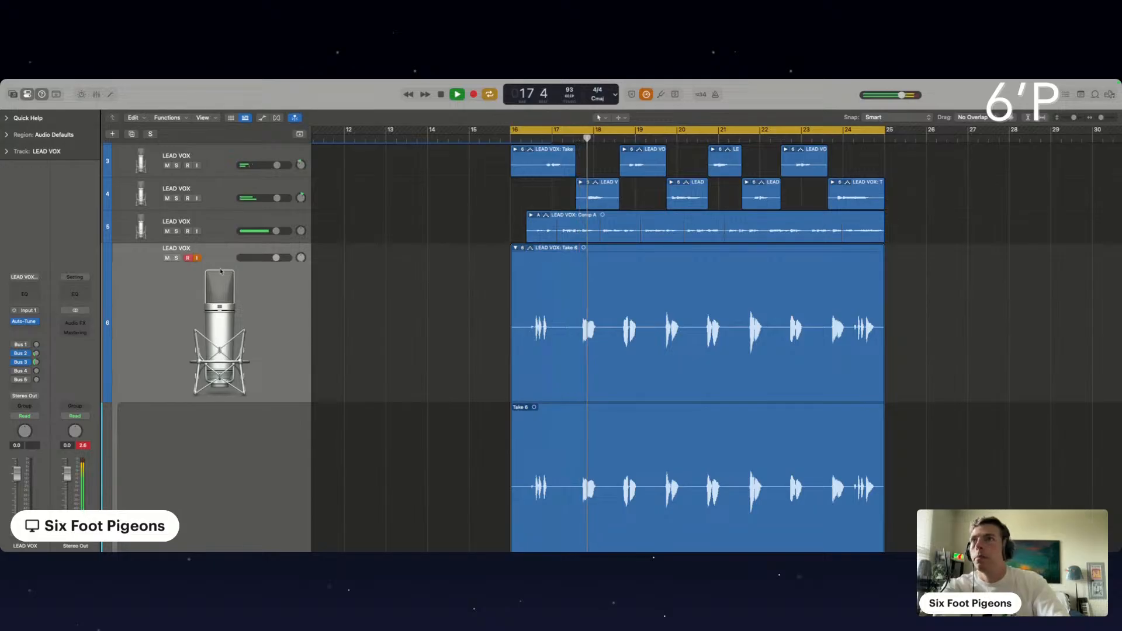
click(187, 258)
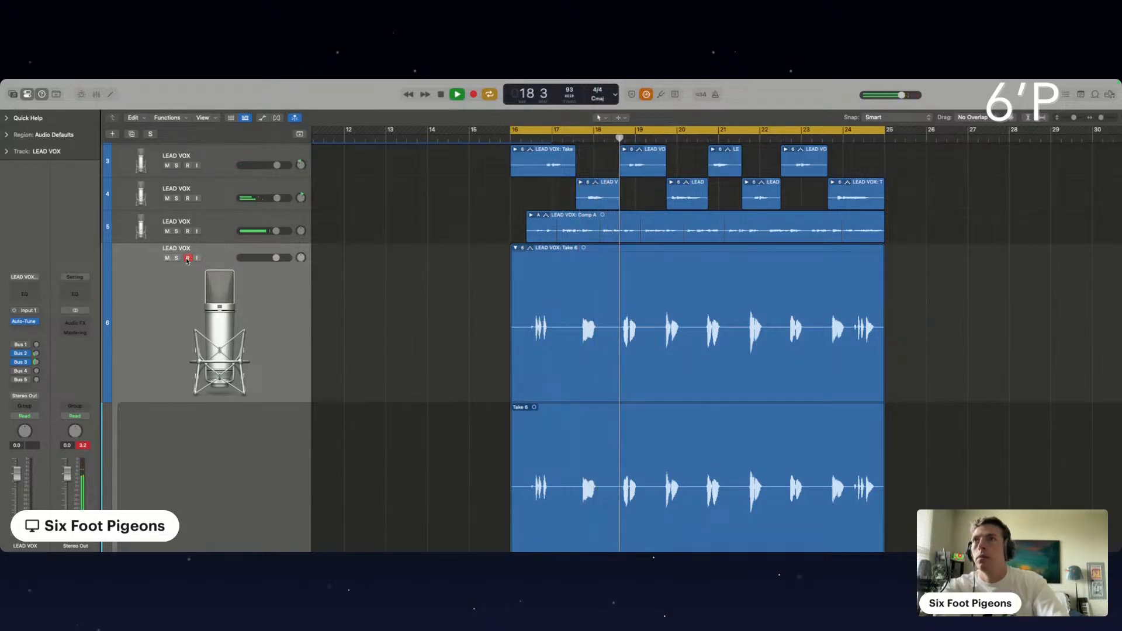
key(space)
key(space)
key(space)
click(187, 258)
key(space)
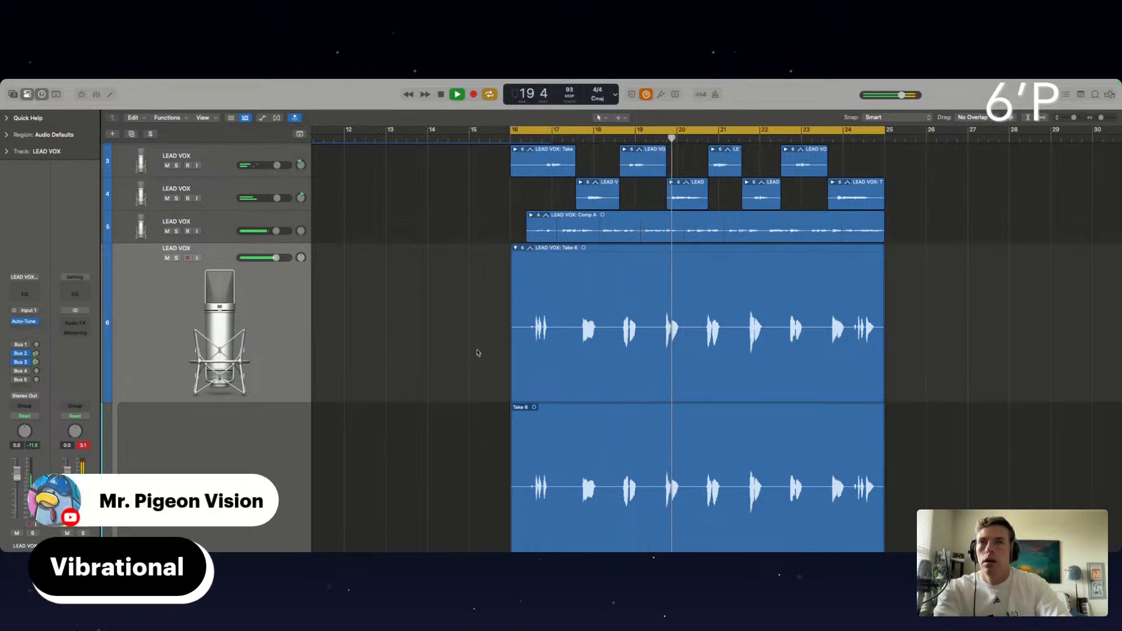
Comp Take 5 into the track 6 take folder for the phrase from about bar 21.5 to 22 and for the ending after bar 24.
scroll(526, 356, down, 4)
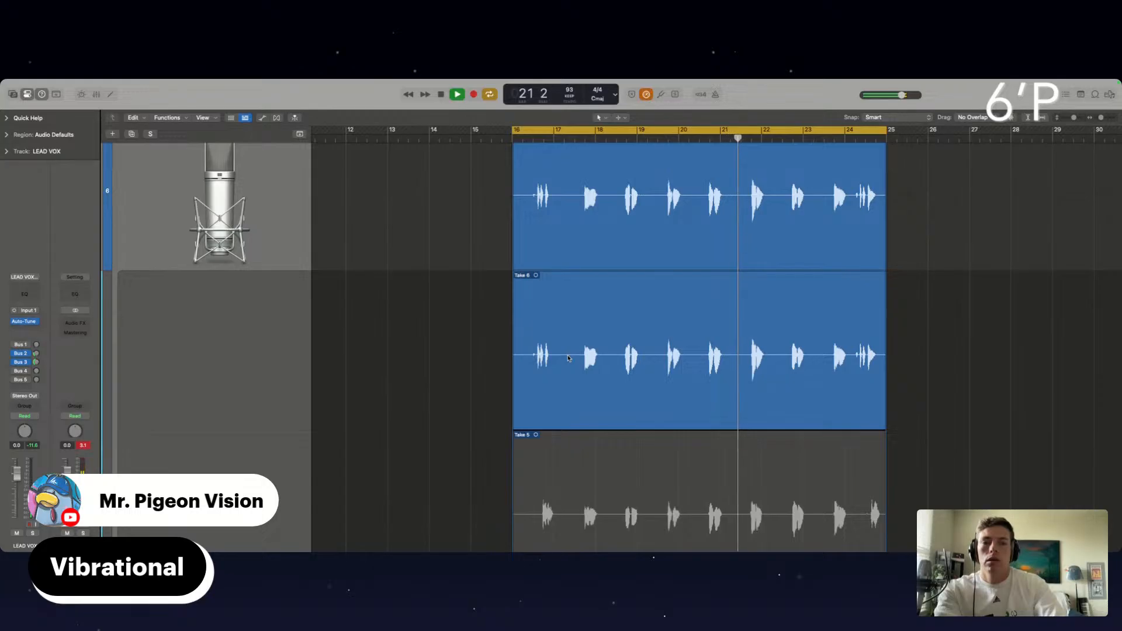
scroll(442, 336, up, 2)
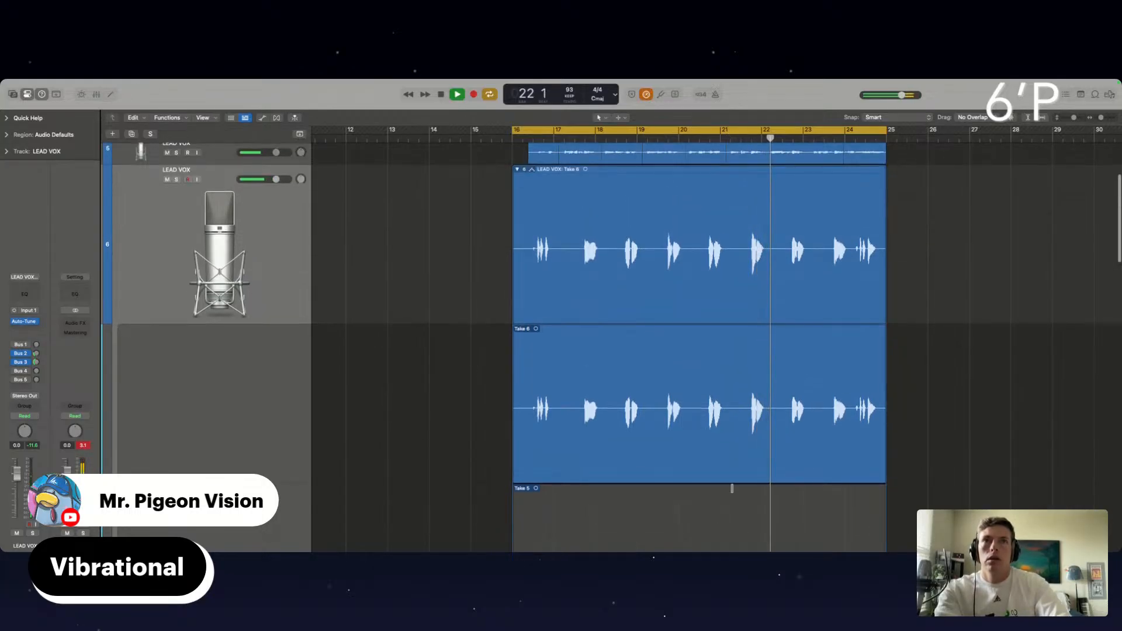
scroll(732, 488, down, 2)
drag(776, 506, 740, 504)
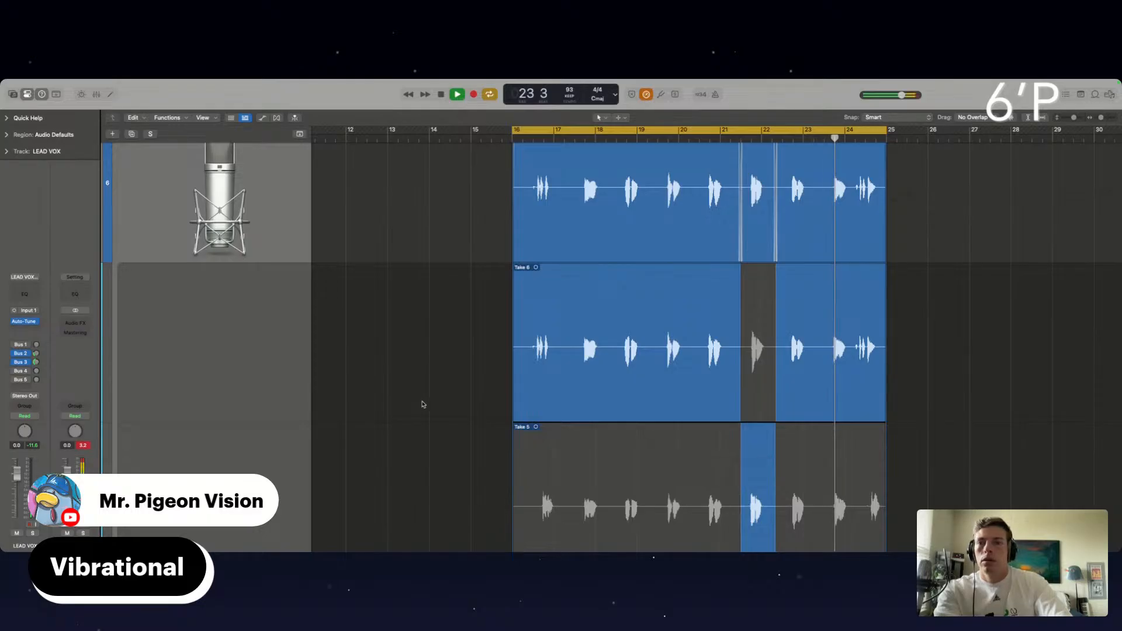
scroll(442, 352, down, 4)
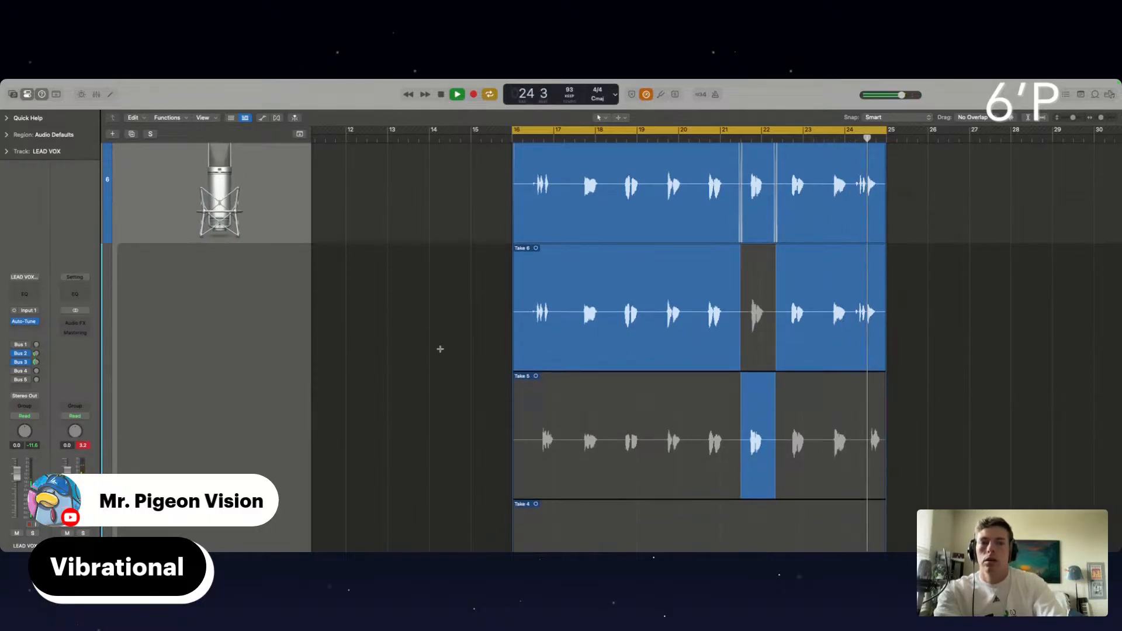
scroll(440, 349, down, 2)
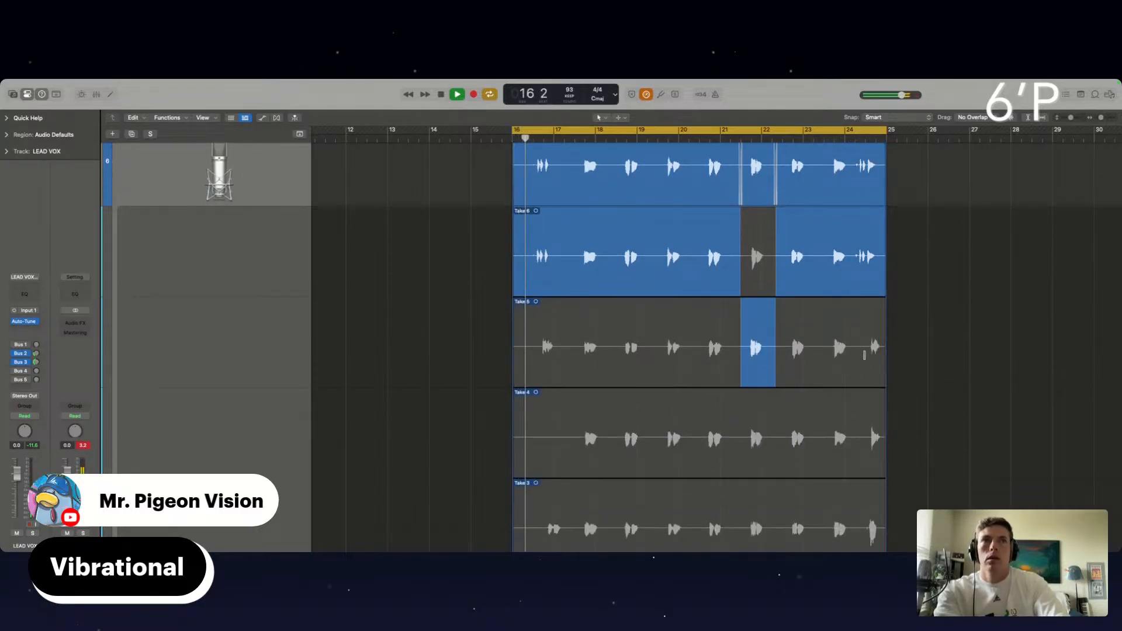
drag(860, 350, 893, 349)
scroll(557, 343, up, 4)
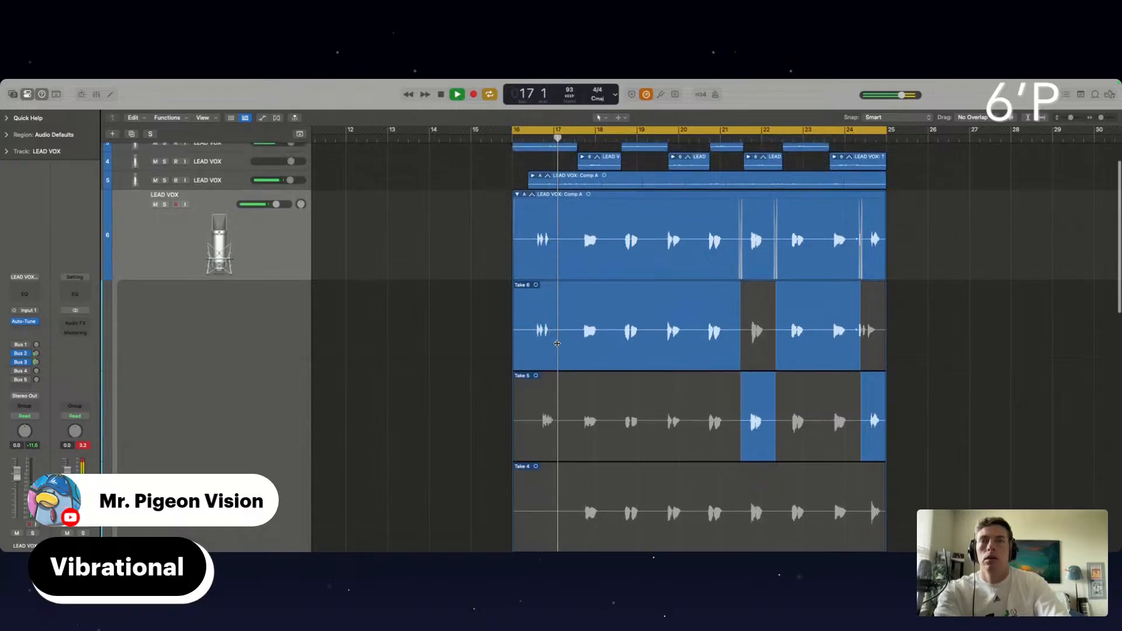
Lower the volume of LEAD VOX track 6 to -1.1 dB.
scroll(596, 458, up, 5)
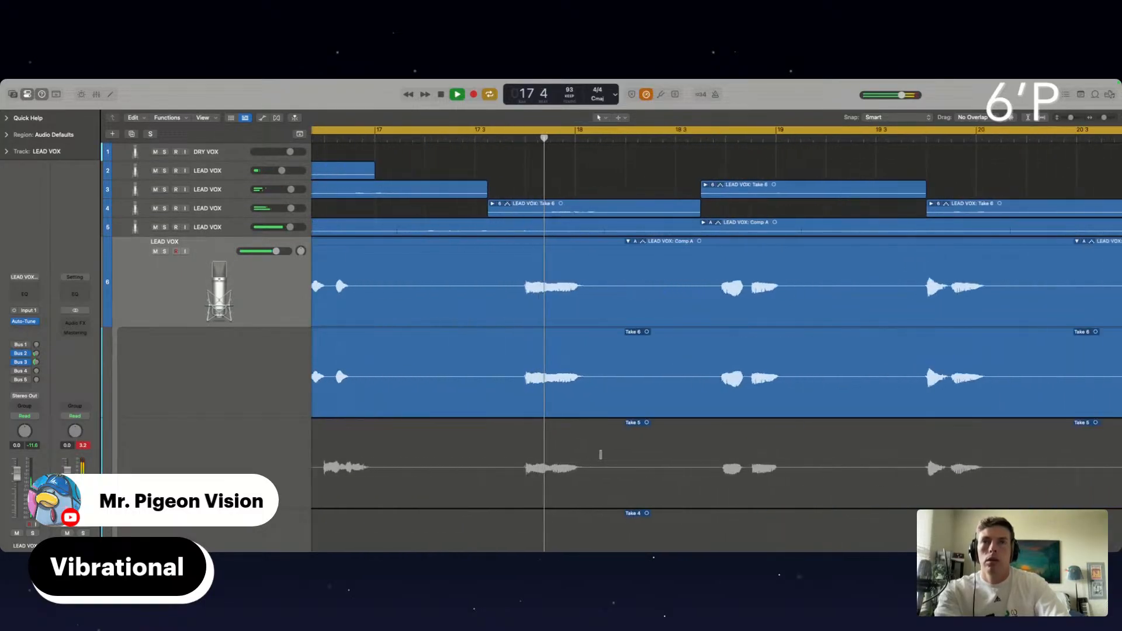
scroll(513, 465, down, 5)
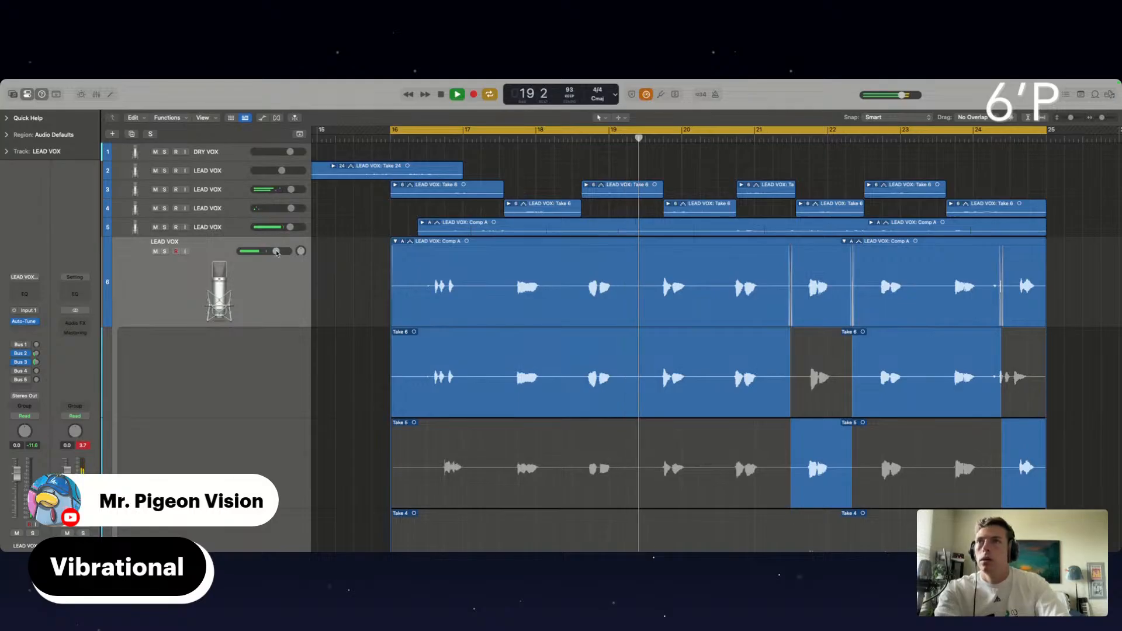
mouse_move(264, 252)
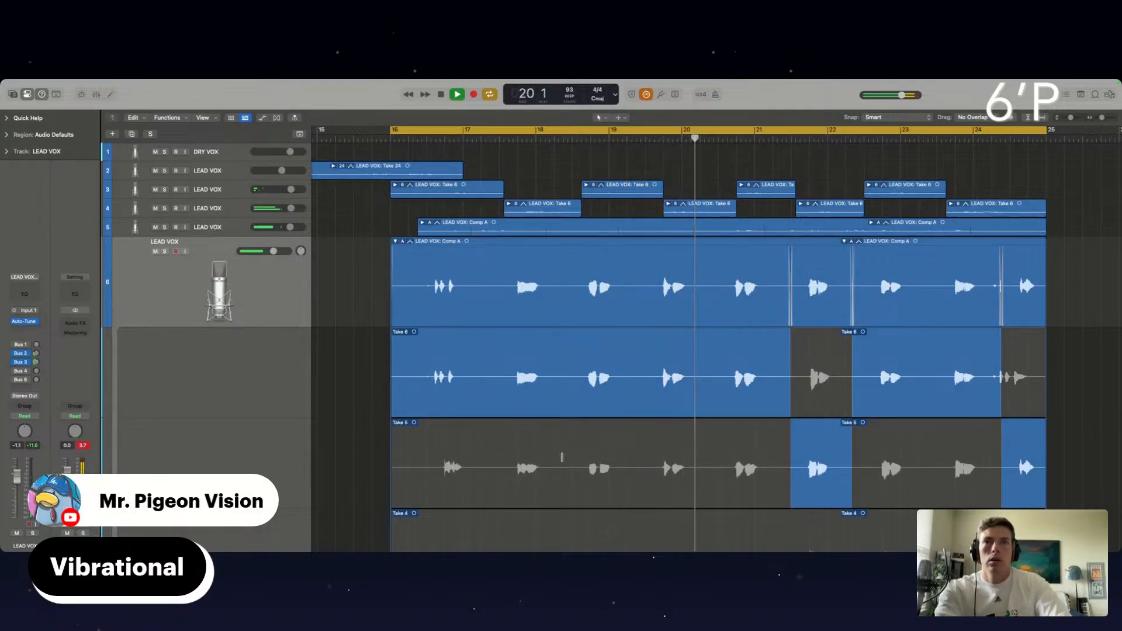
Comp Take 5 for the phrase just before bar 19 and Take 4 for the phrase around bar 21 on track 6.
drag(564, 467, 629, 467)
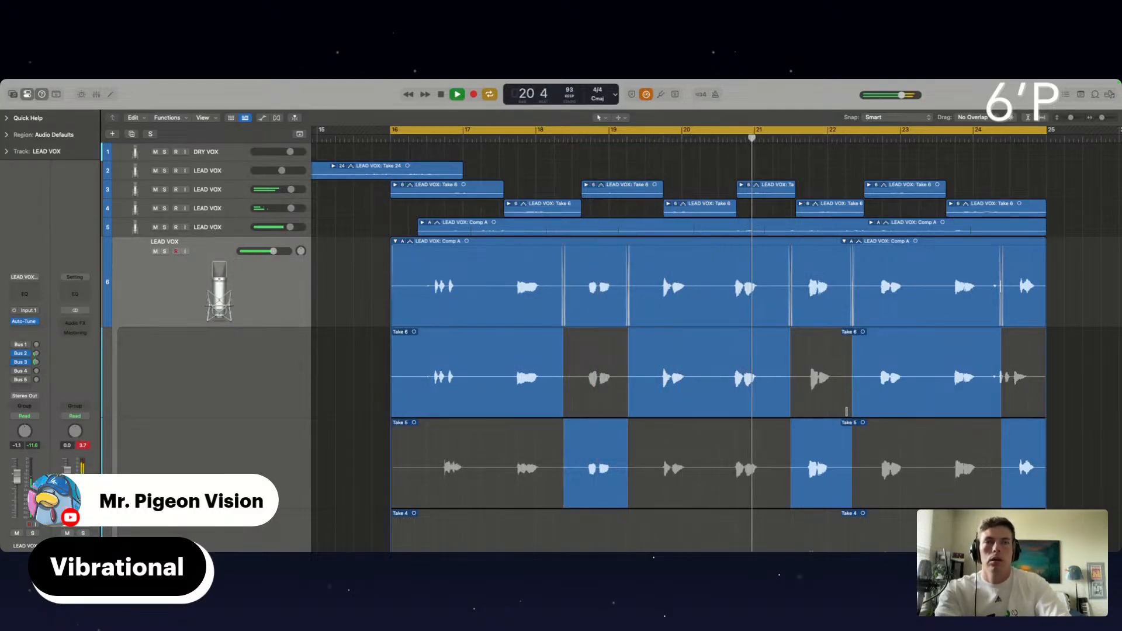
scroll(720, 421, down, 3)
drag(718, 476, 793, 487)
scroll(891, 431, down, 3)
scroll(892, 432, up, 3)
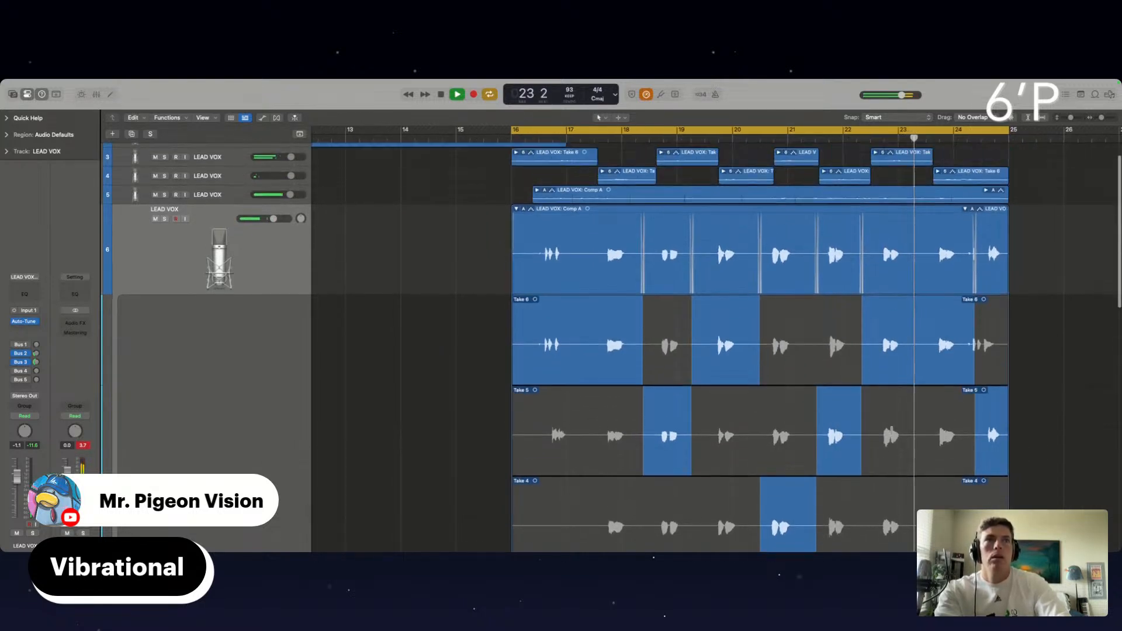
Comp Take 4 for the ending from just after bar 24 to bar 25 and play back from that ending.
scroll(891, 431, down, 4)
scroll(892, 432, up, 3)
scroll(892, 431, down, 1)
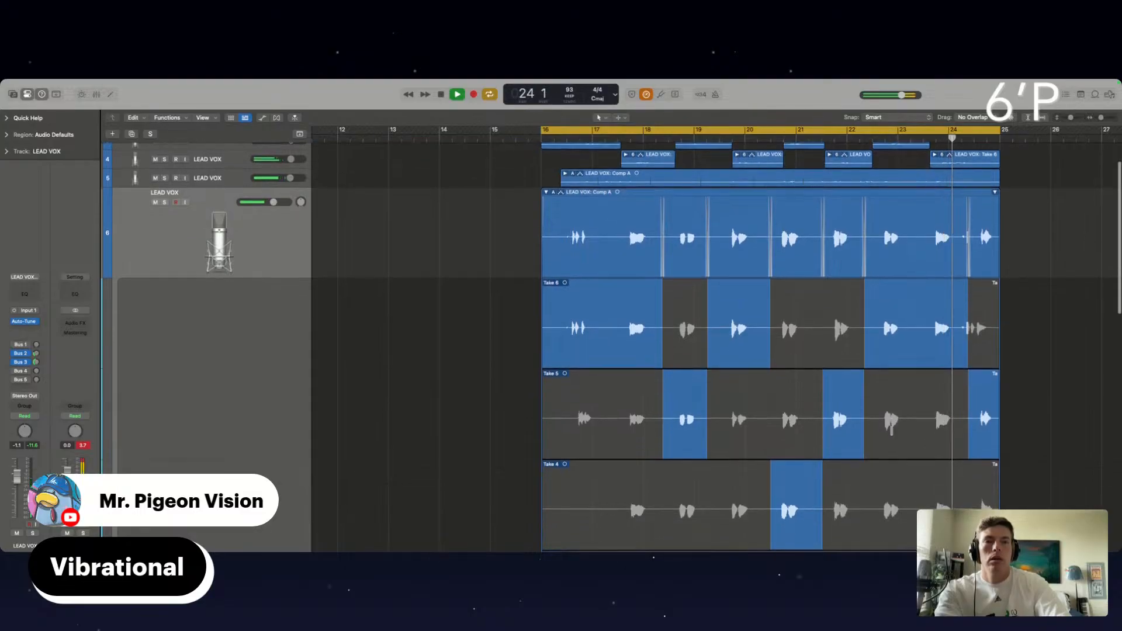
drag(968, 430, 960, 431)
click(973, 475)
scroll(935, 264, down, 5)
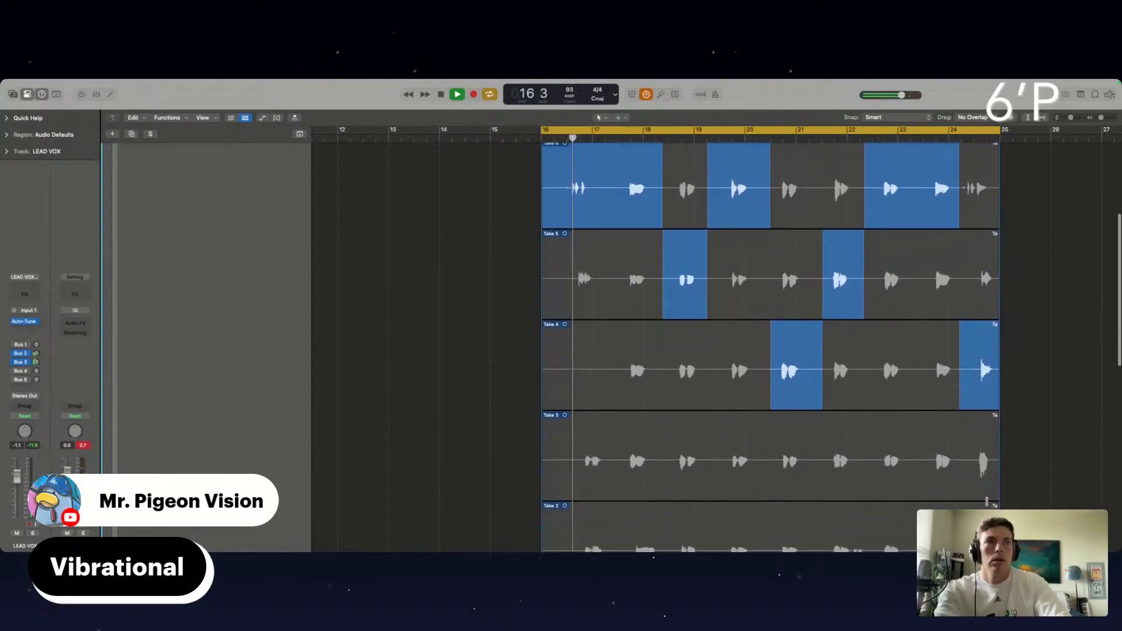
click(963, 138)
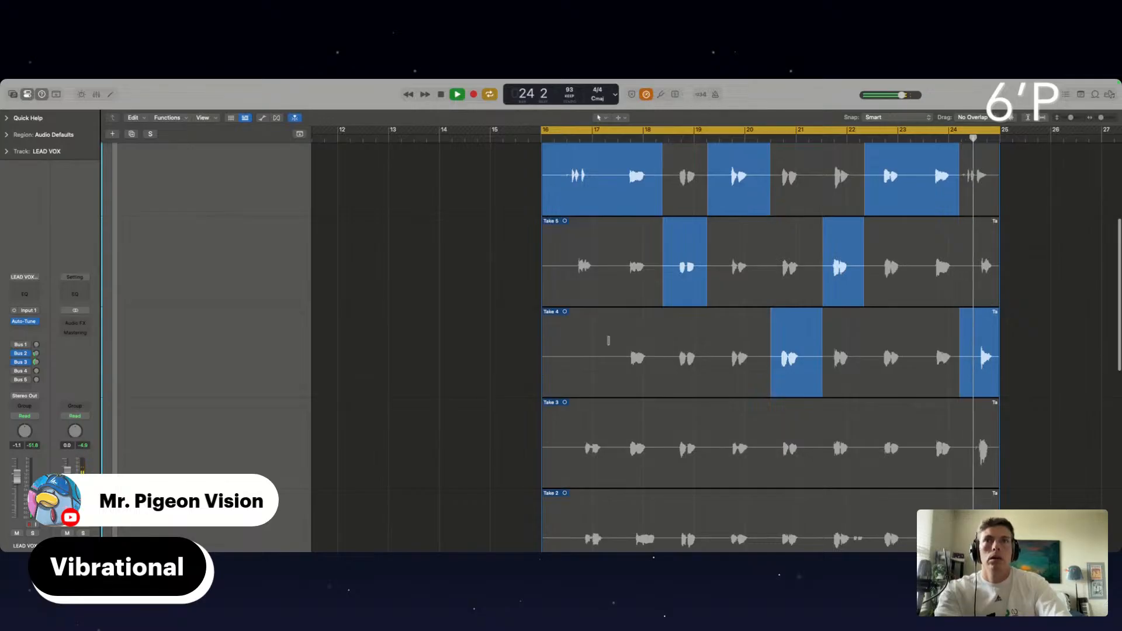
Comp Take 4 for the opening from bar 16 to just after bar 18 and Take 2 for the ending after bar 24 on track 6.
click(579, 356)
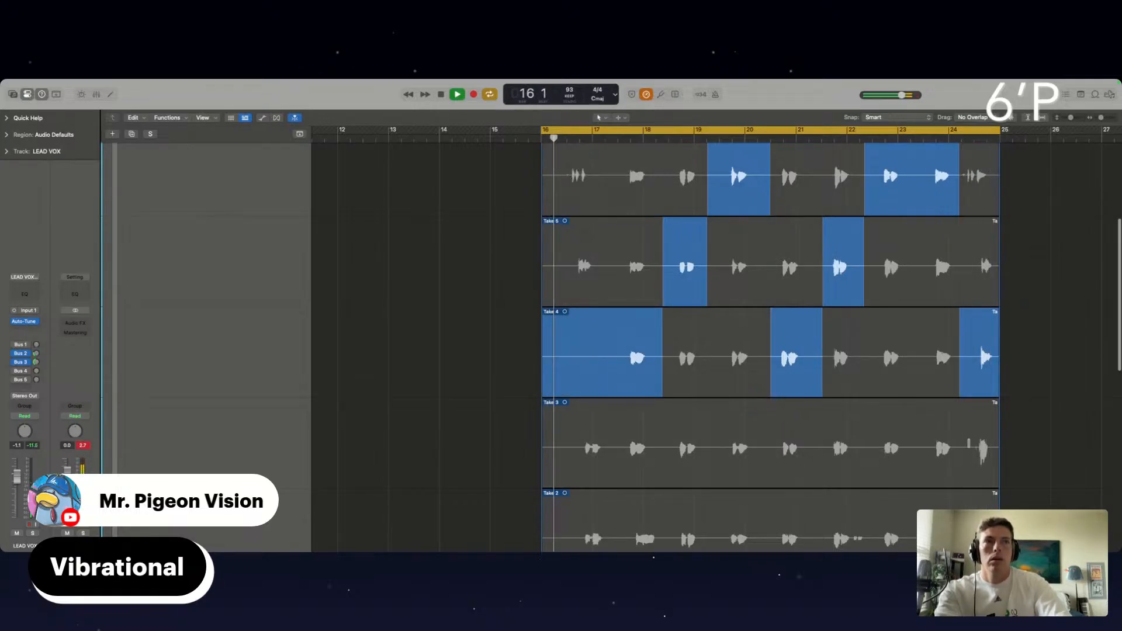
click(975, 521)
scroll(935, 256, up, 4)
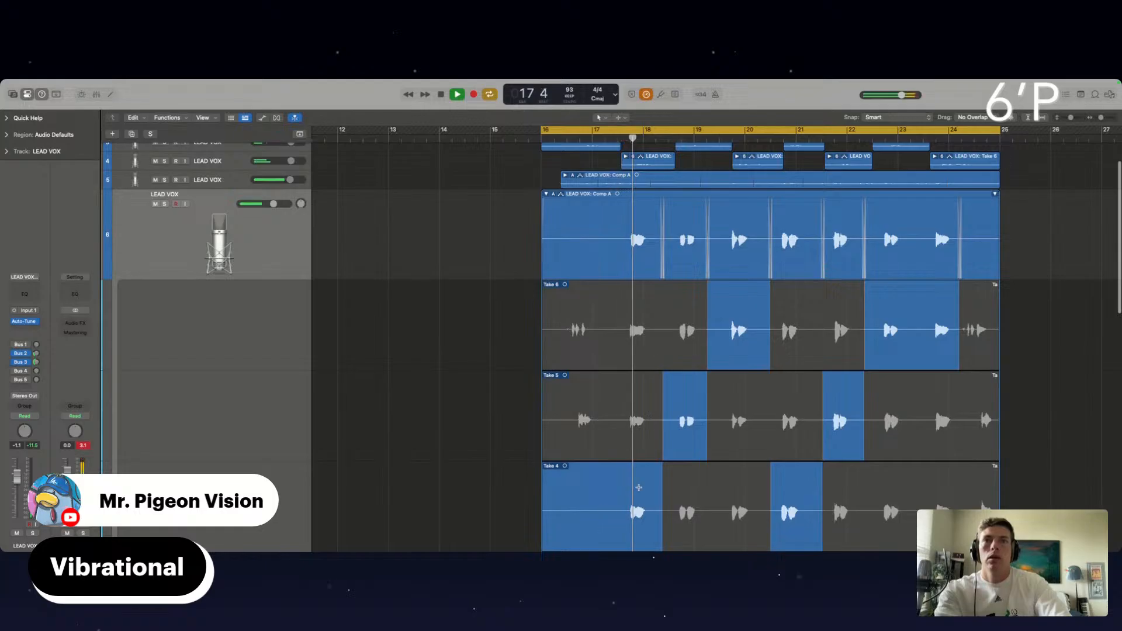
Comp Take 5 for the phrase from about bar 17.5 to just after bar 18 and collapse the track 6 take folder.
drag(618, 428, 664, 424)
click(640, 424)
key(super+z)
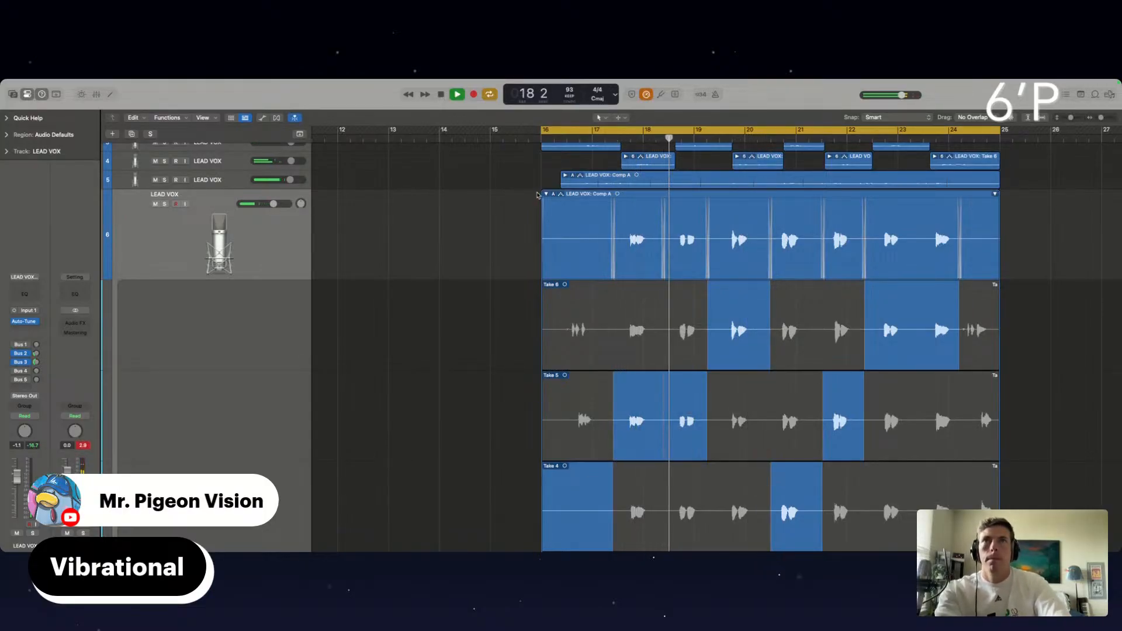
click(543, 194)
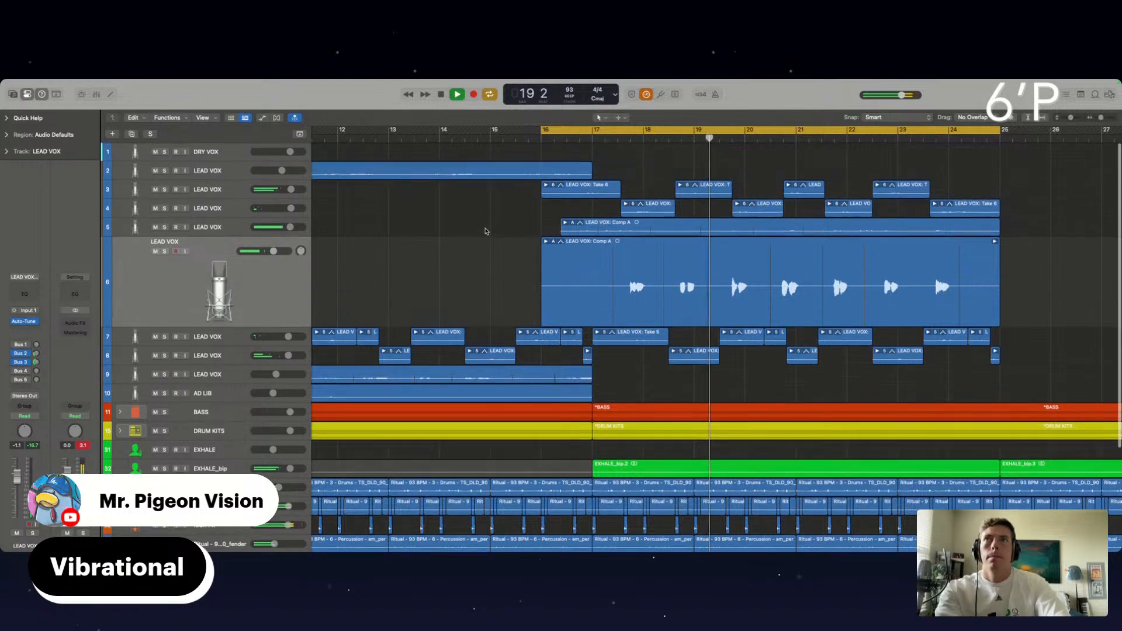
Pan LEAD VOX track 6 slightly left and play back the arrangement from just before bar 9.
drag(300, 250, 300, 256)
scroll(601, 278, down, 8)
scroll(498, 259, up, 6)
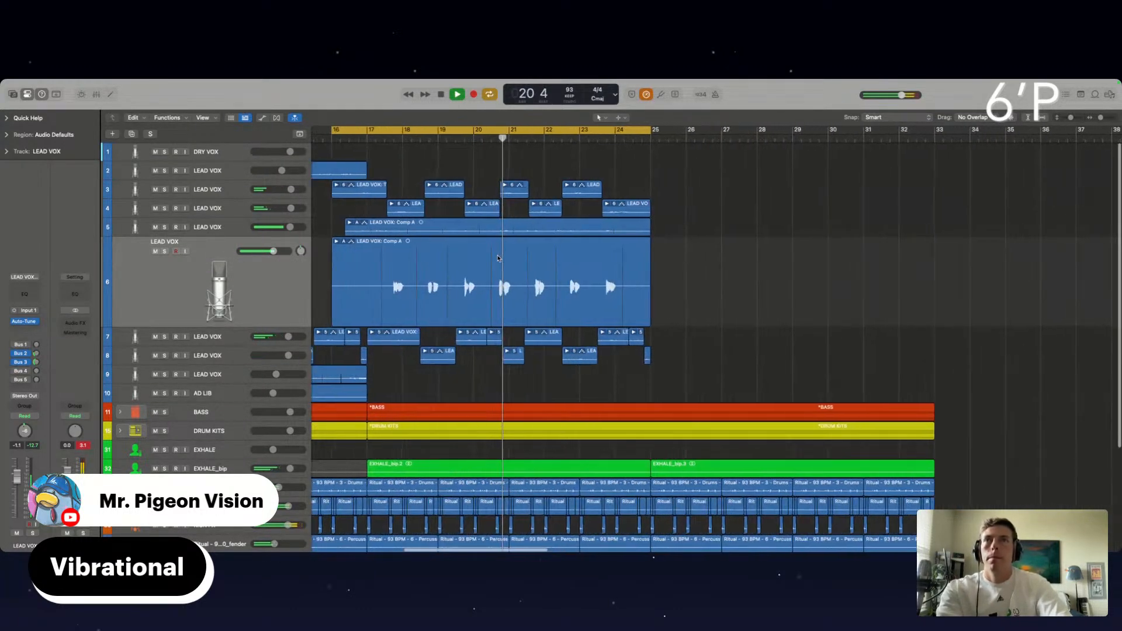
scroll(498, 259, left, 5)
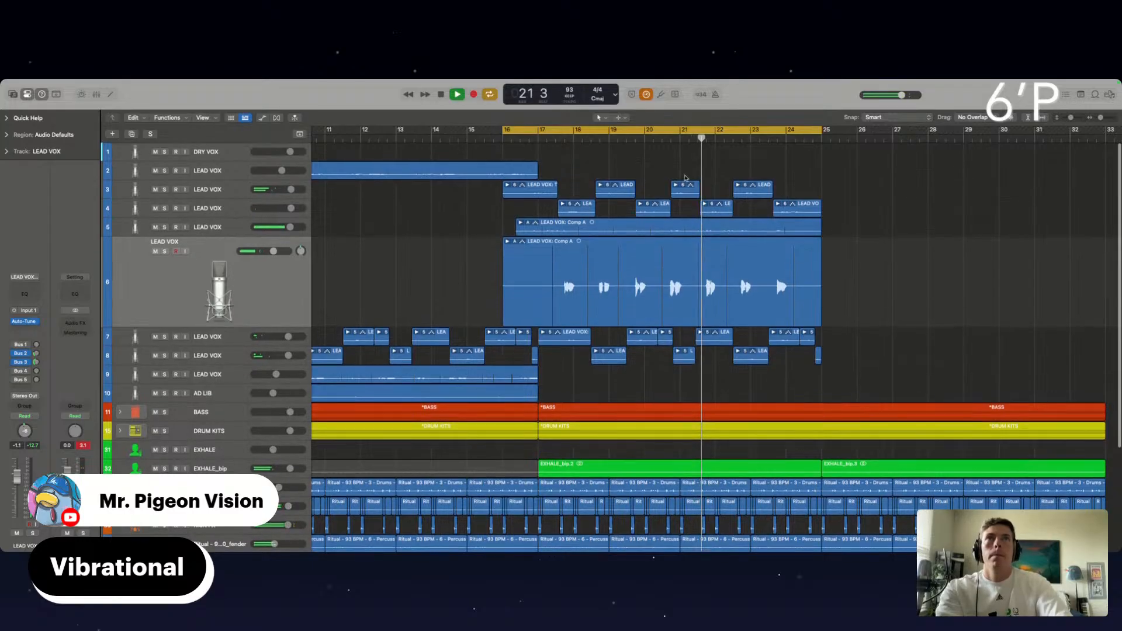
scroll(685, 177, down, 6)
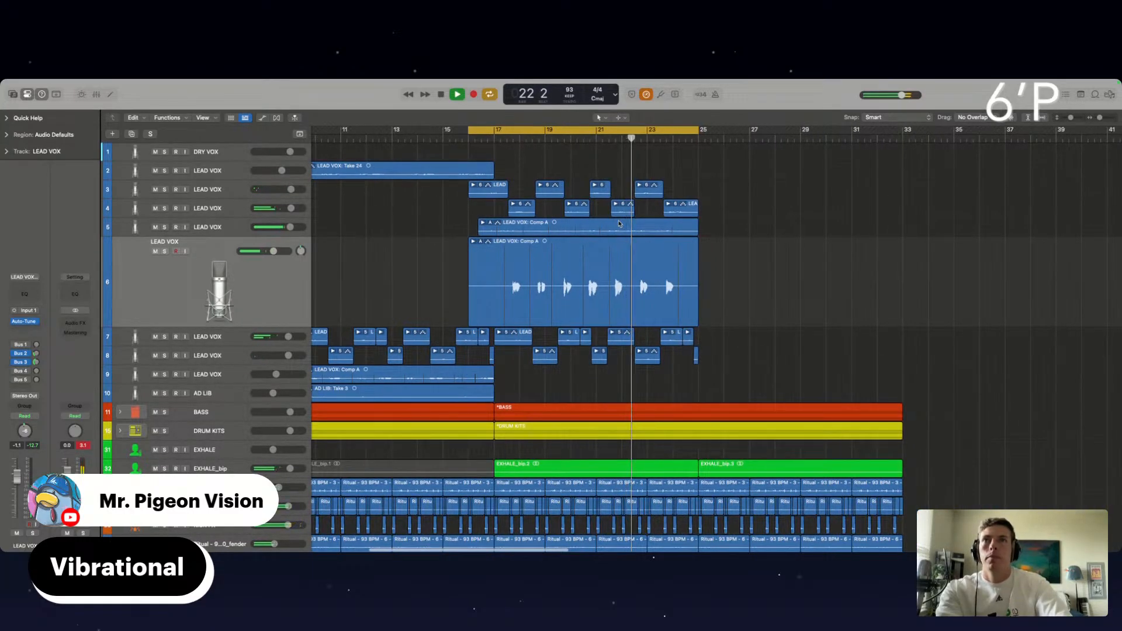
scroll(619, 223, left, 4)
key(space)
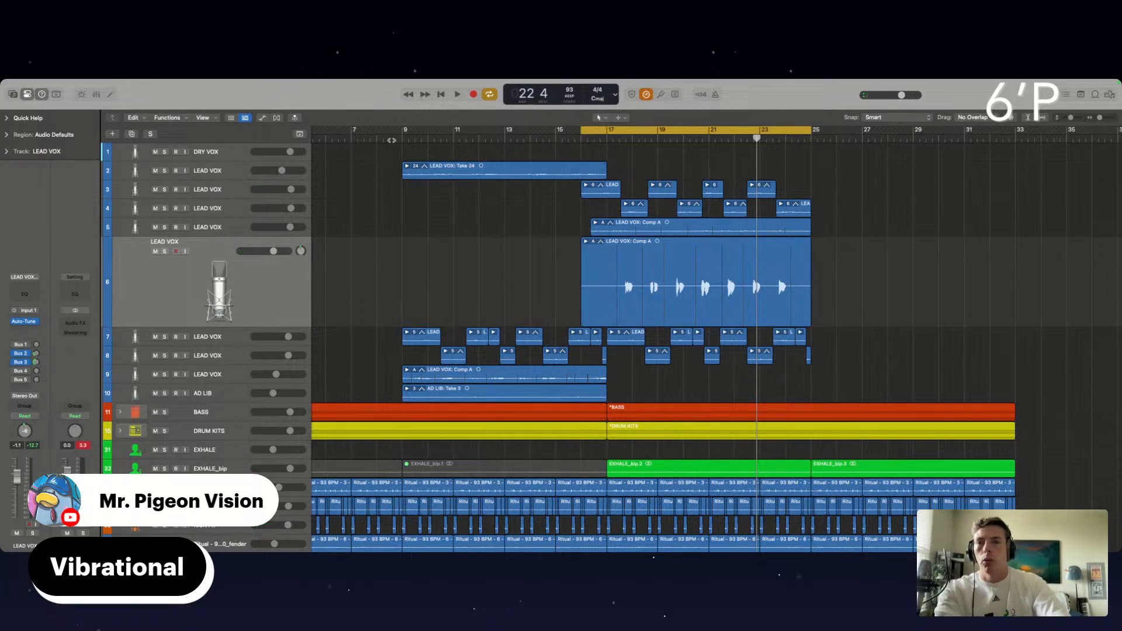
click(392, 139)
key(space)
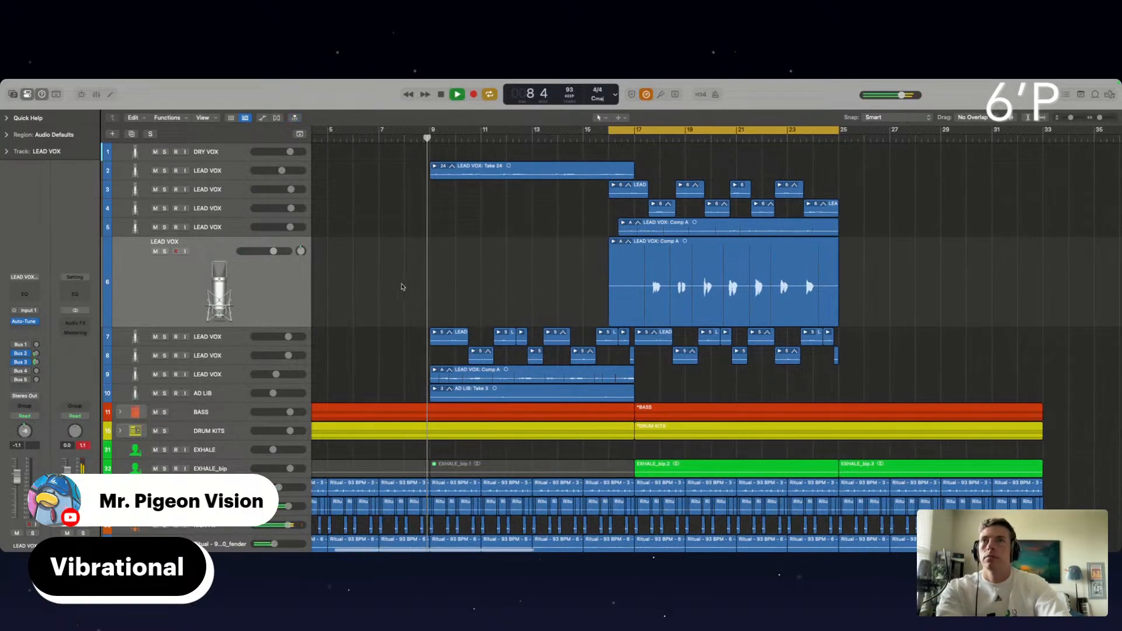
scroll(402, 286, left, 1)
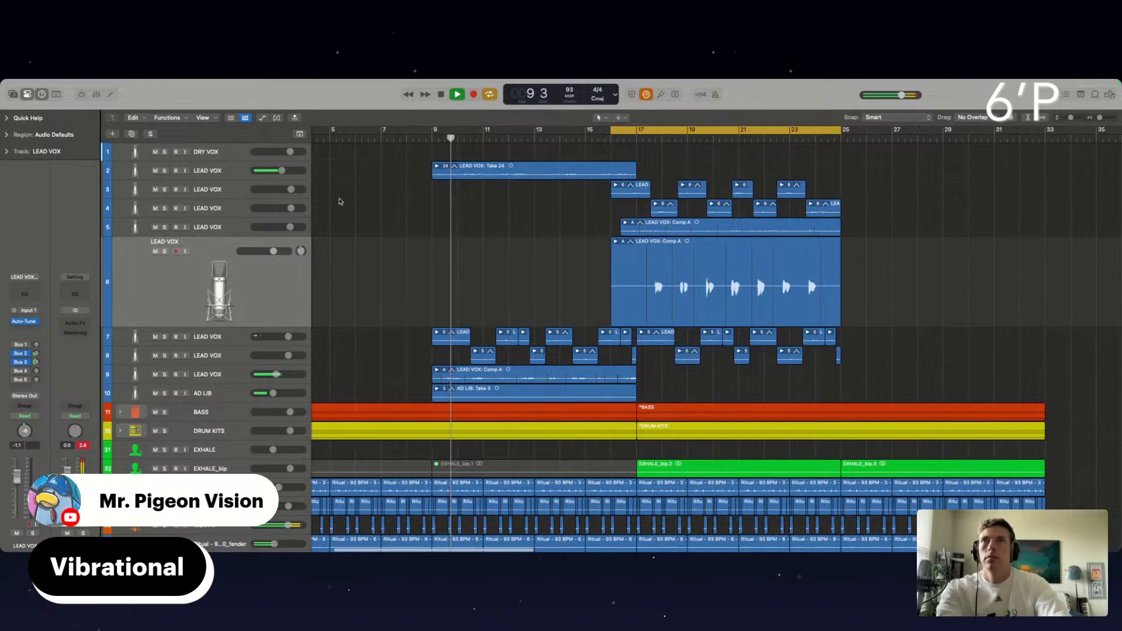
Raise the volume of LEAD VOX track 2 to -0.8 dB and load the Smooth Melodic Lead channel strip setting on it.
drag(286, 176, 291, 175)
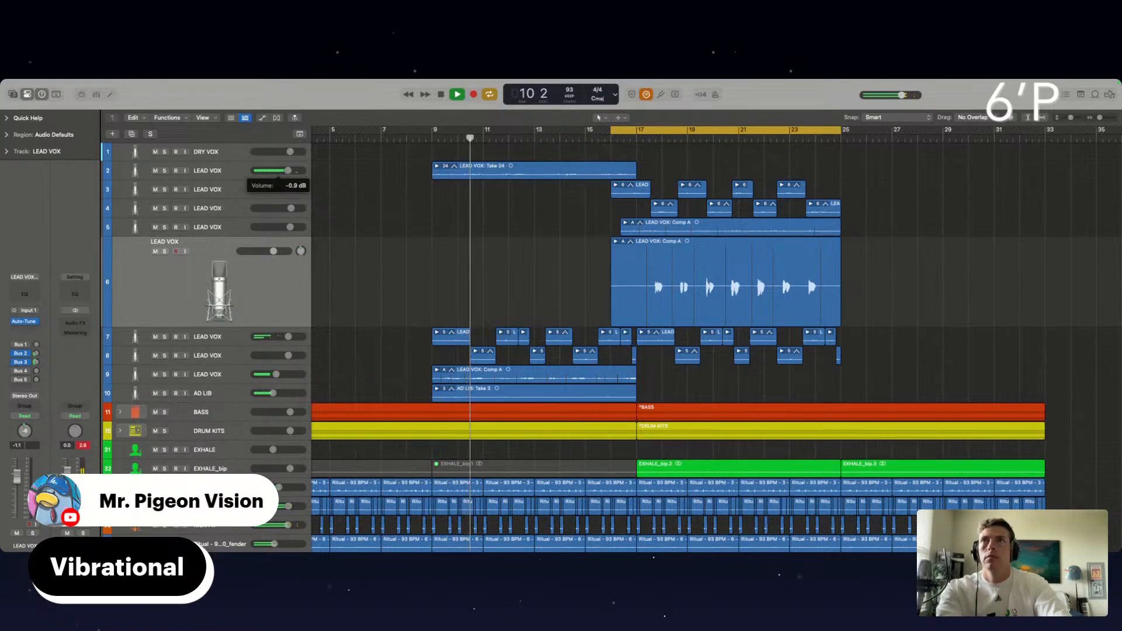
click(232, 173)
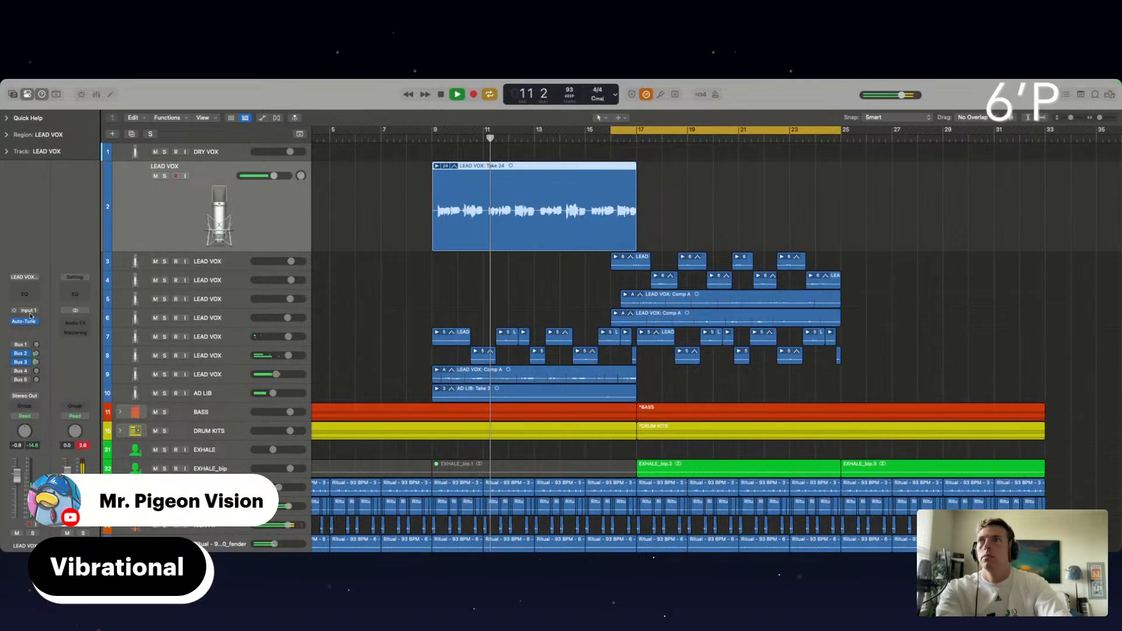
click(28, 277)
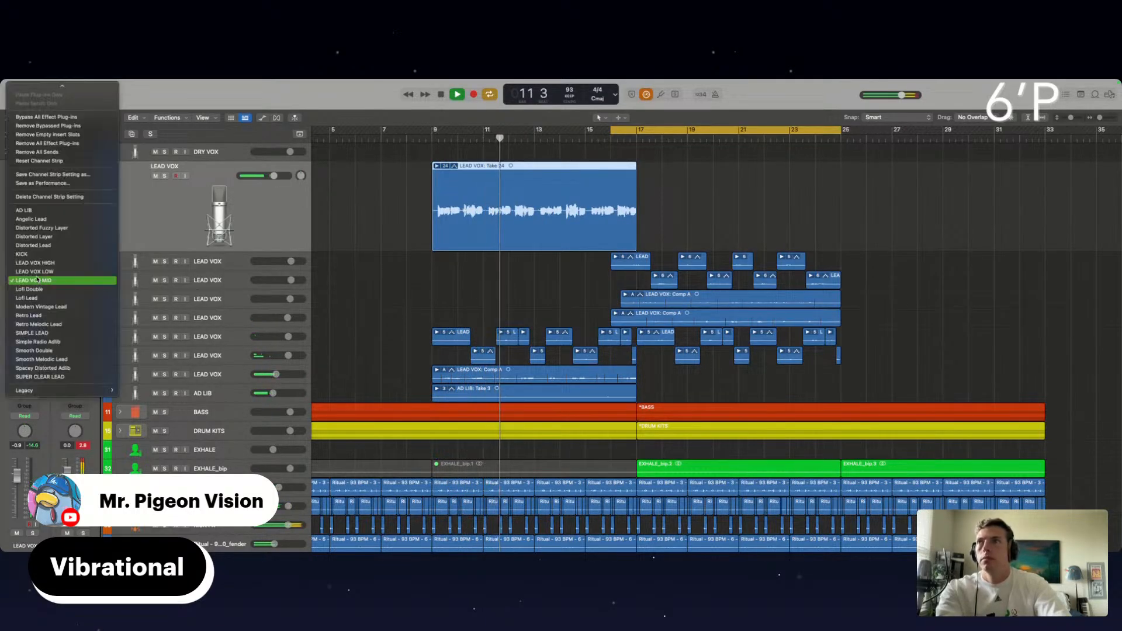
click(39, 360)
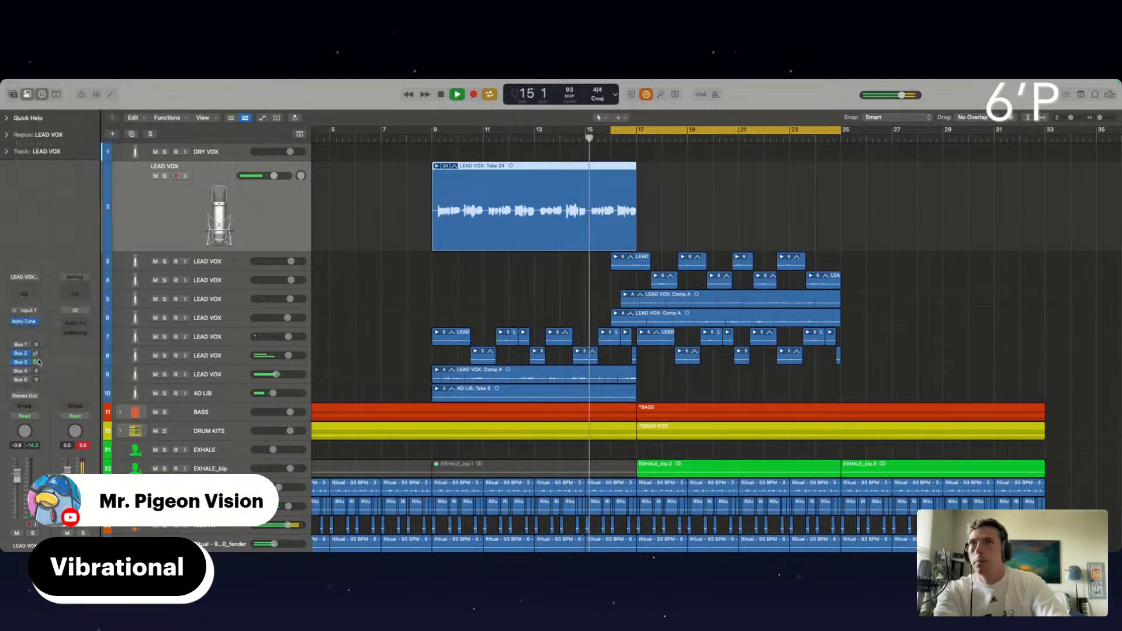
Set the Auto-Tune EFX retune speed to 1 on LEAD VOX track 2 and lower the track's volume to -2.8 dB.
key(space)
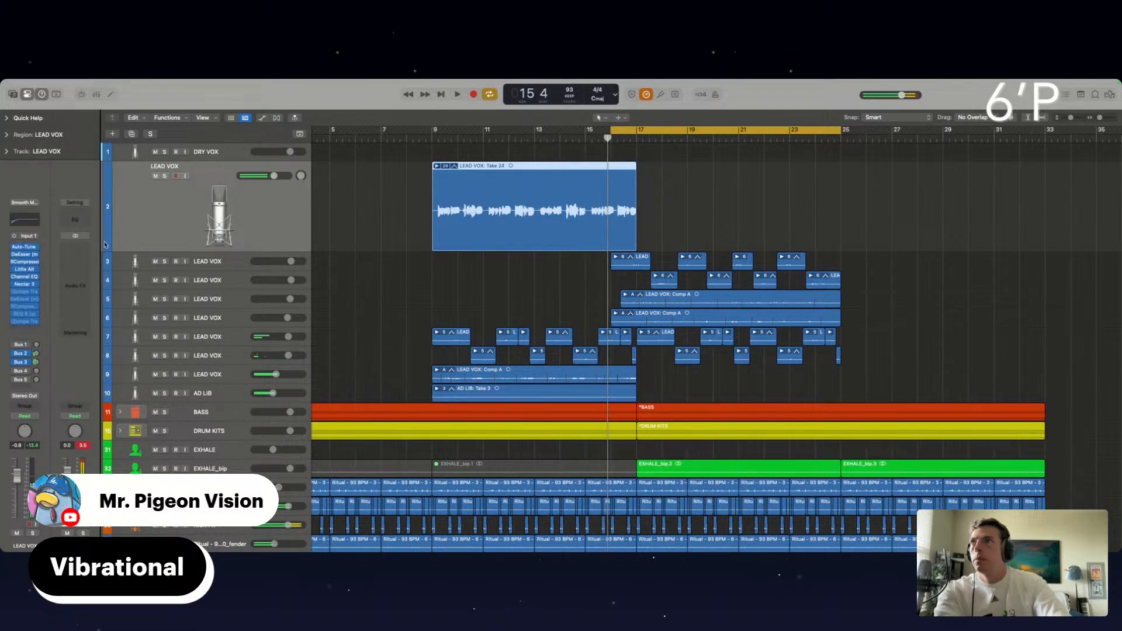
click(24, 248)
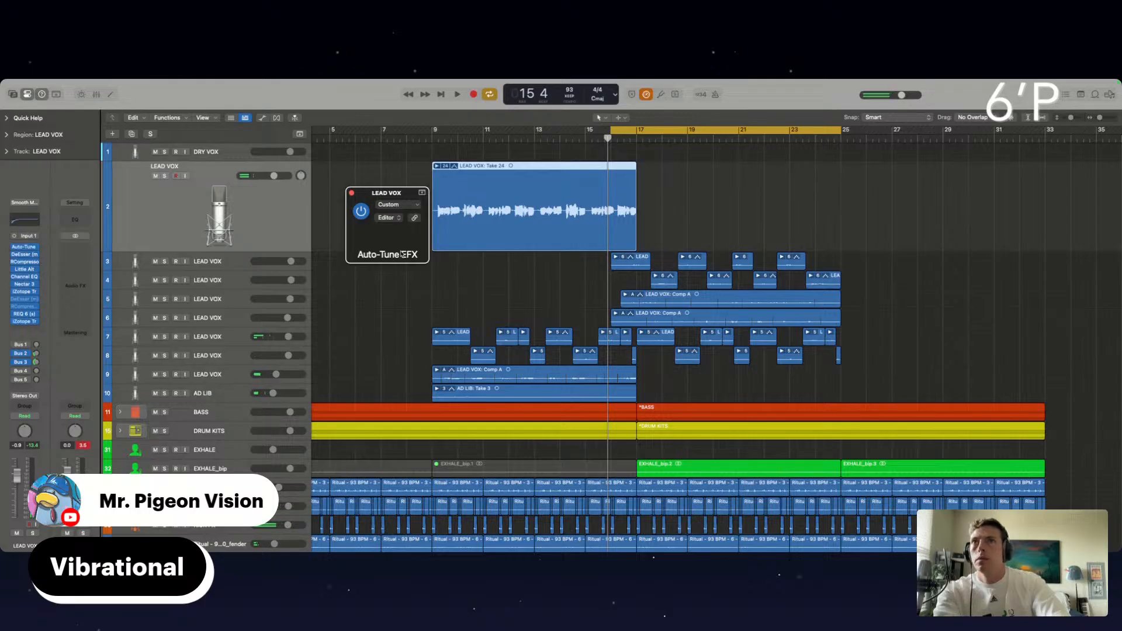
key(space)
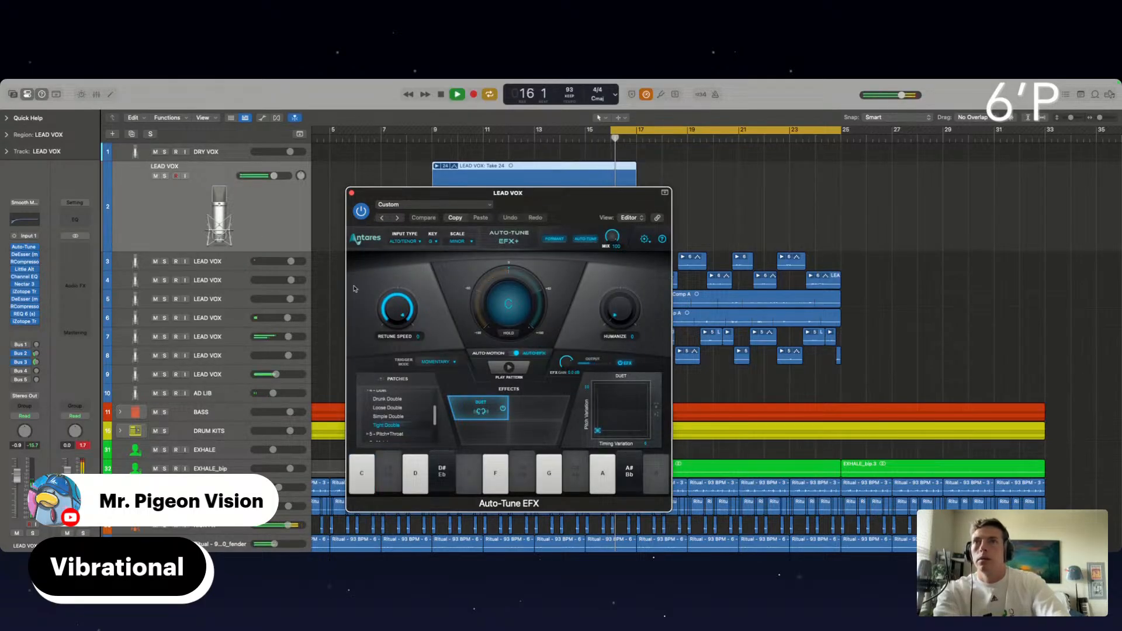
drag(398, 315, 398, 313)
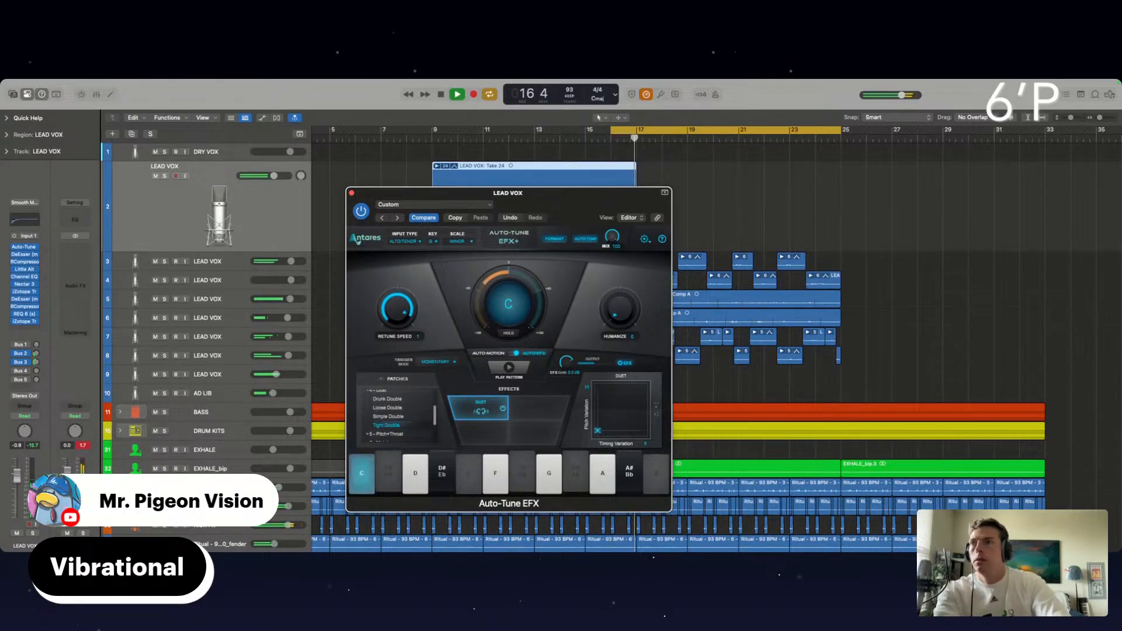
click(18, 482)
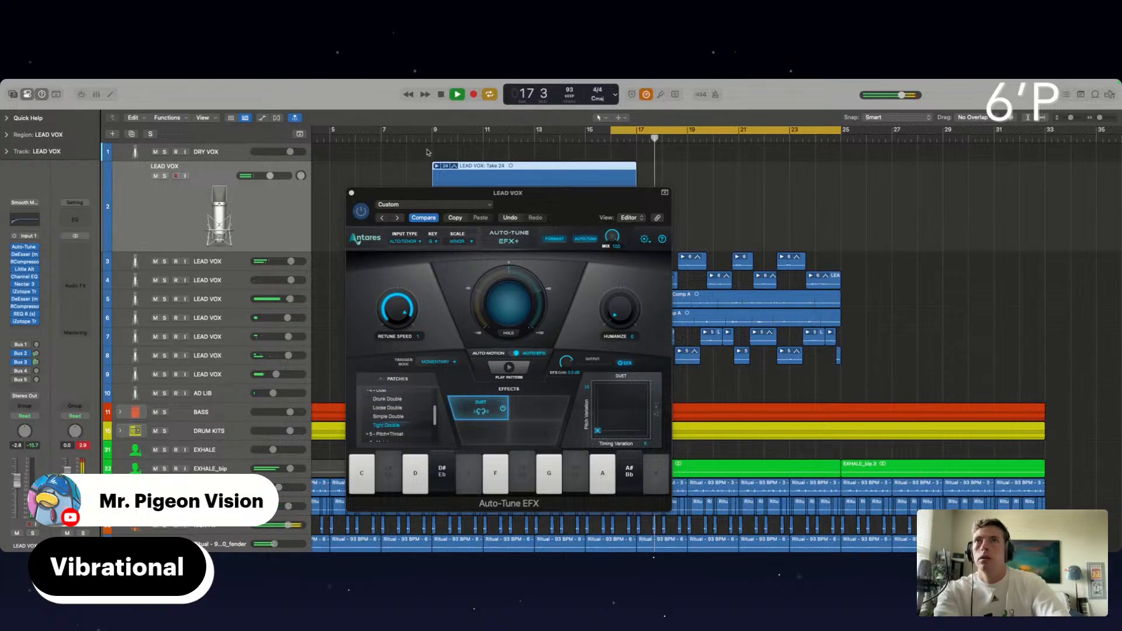
click(352, 193)
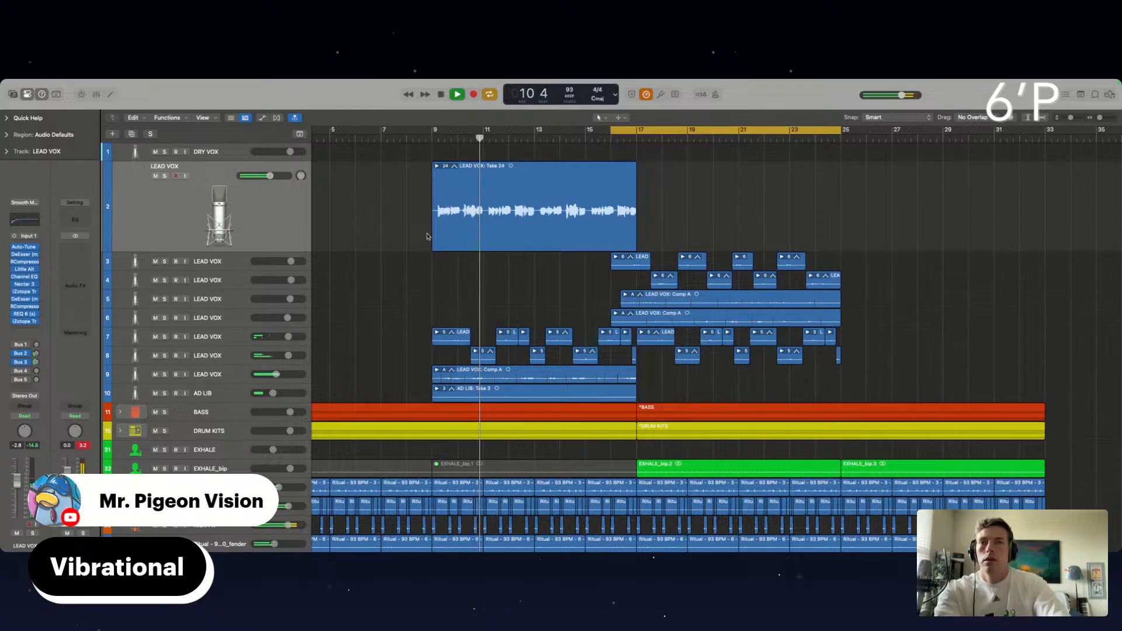
Expand the BASS track stack and delete the instrumental material in bars 1 to 5 across all tracks.
scroll(559, 303, down, 3)
scroll(544, 333, left, 3)
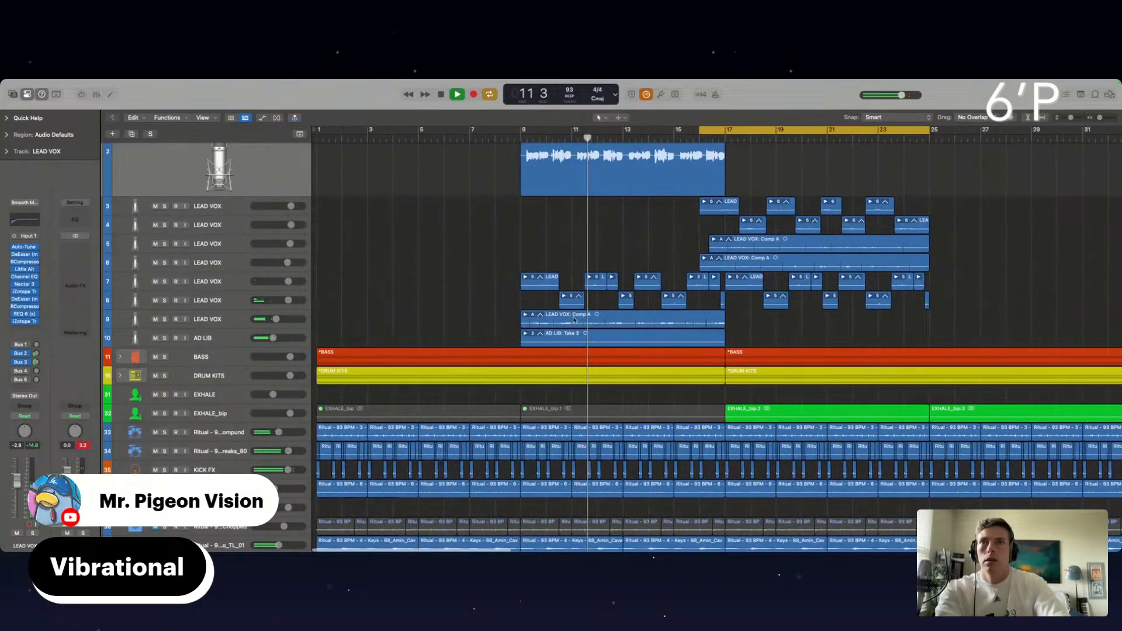
click(120, 356)
scroll(532, 372, down, 7)
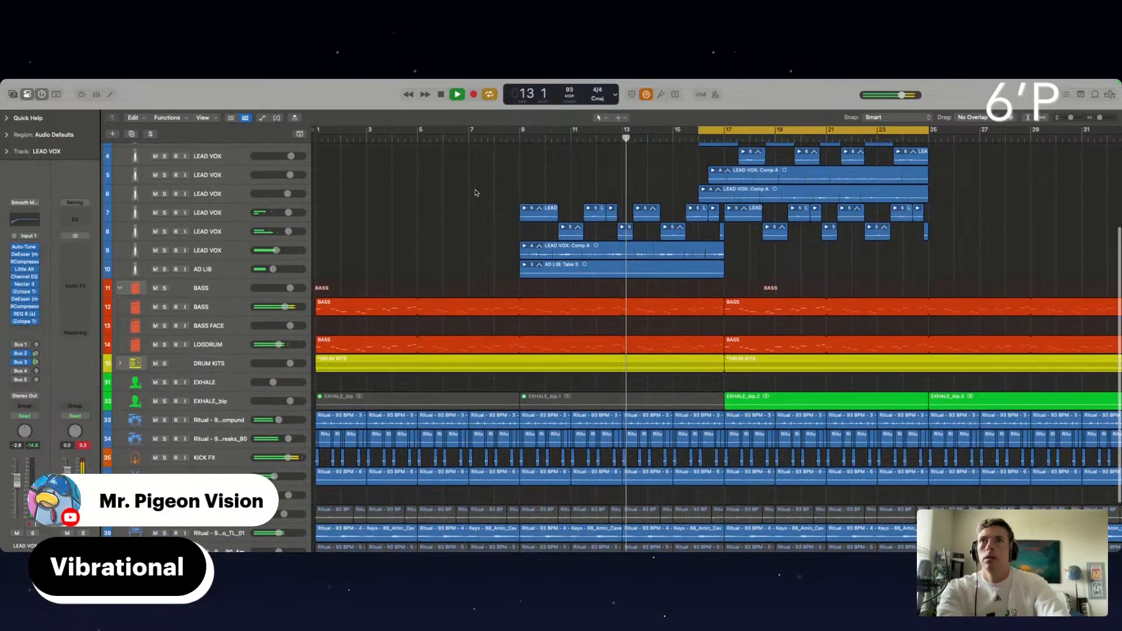
scroll(426, 379, down, 1)
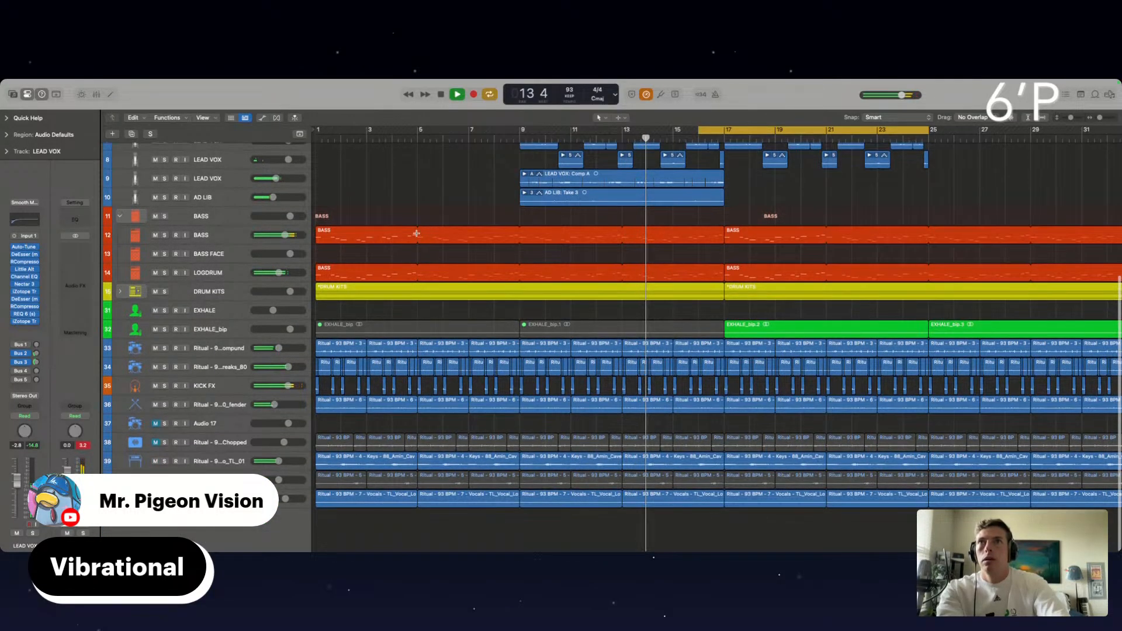
drag(416, 233, 287, 539)
key(Delete)
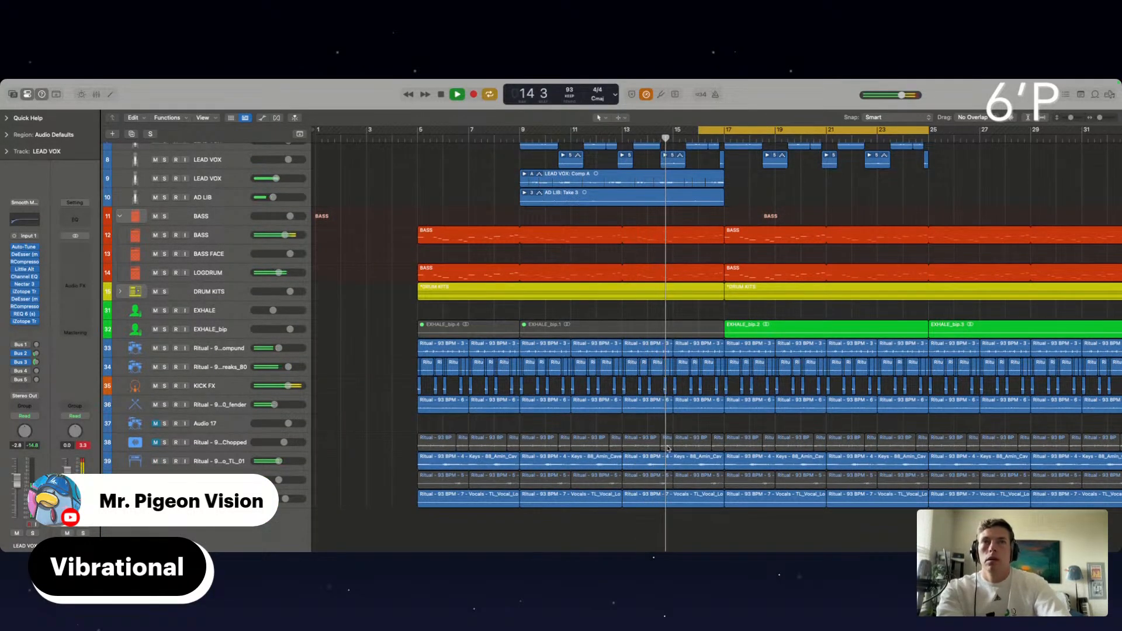
Mute the BASS and LOGDRUM parts from bar 16 to bar 17 and stop playback.
scroll(570, 191, right, 2)
scroll(570, 191, up, 7)
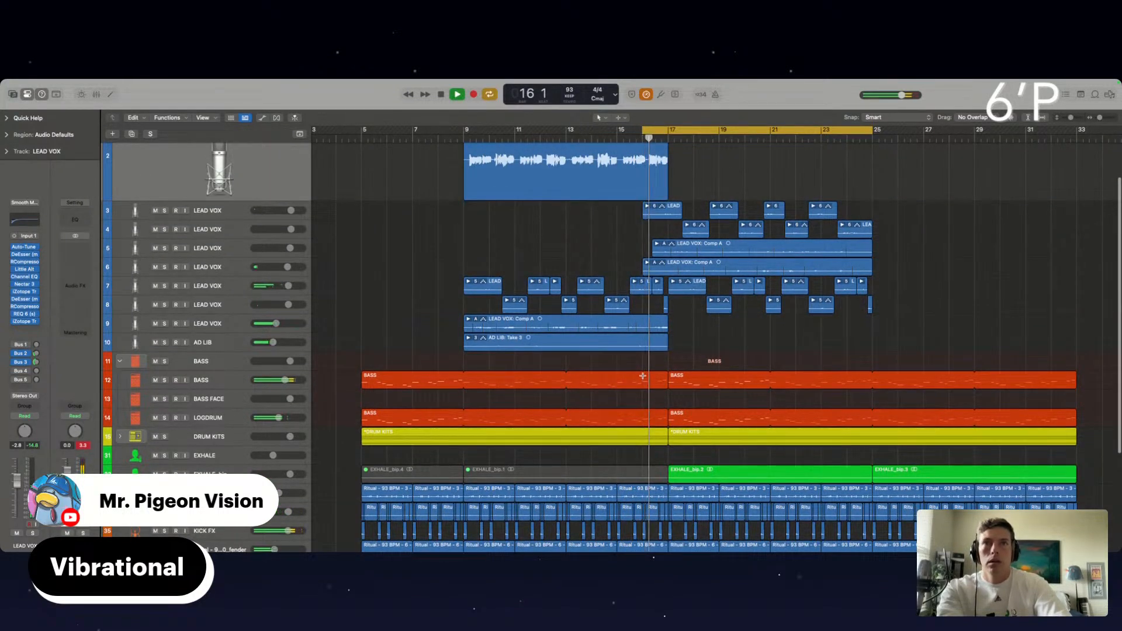
drag(643, 376, 663, 428)
click(666, 416)
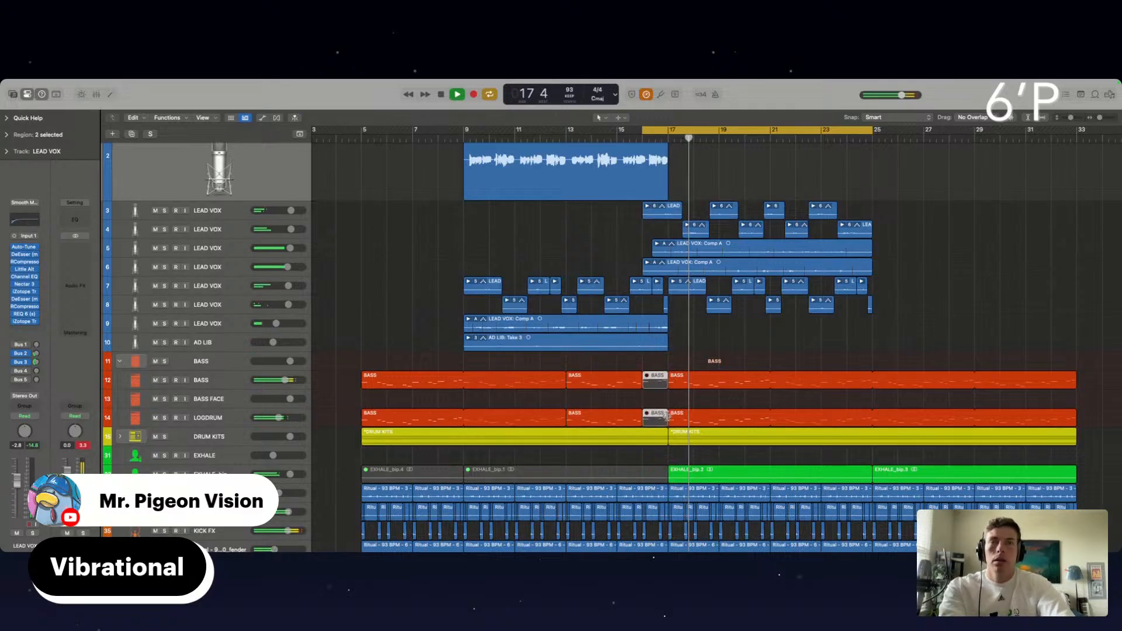
scroll(666, 416, down, 3)
scroll(667, 416, up, 4)
key(space)
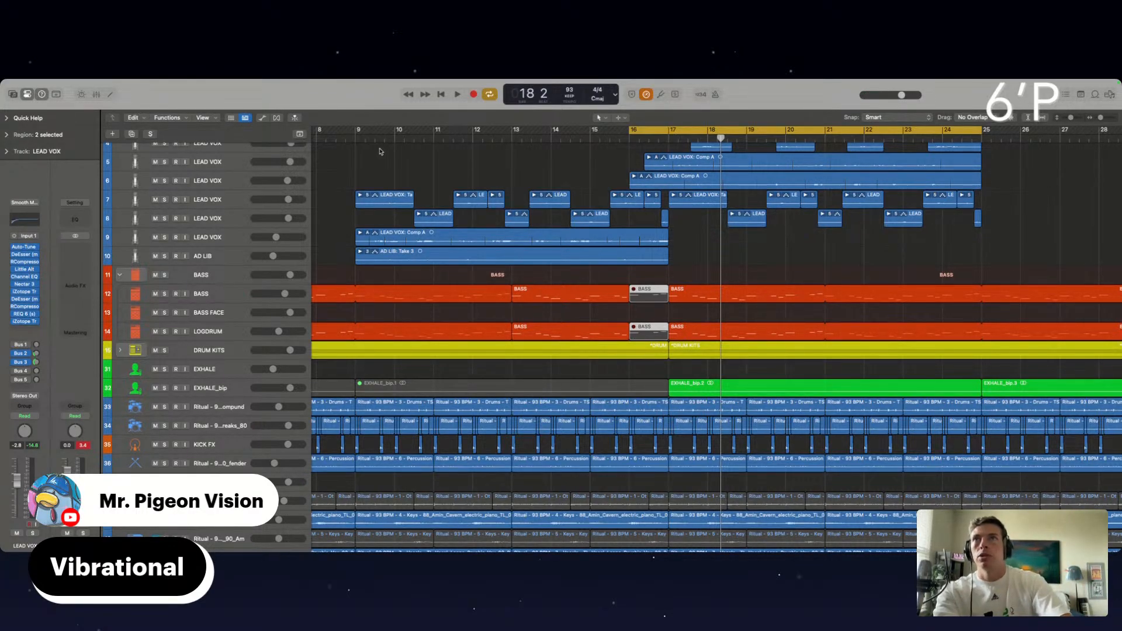
Play back from just before bar 5 and mute the BASS and LOGDRUM parts from bar 5 to bar 9.
scroll(383, 152, left, 6)
scroll(382, 152, down, 2)
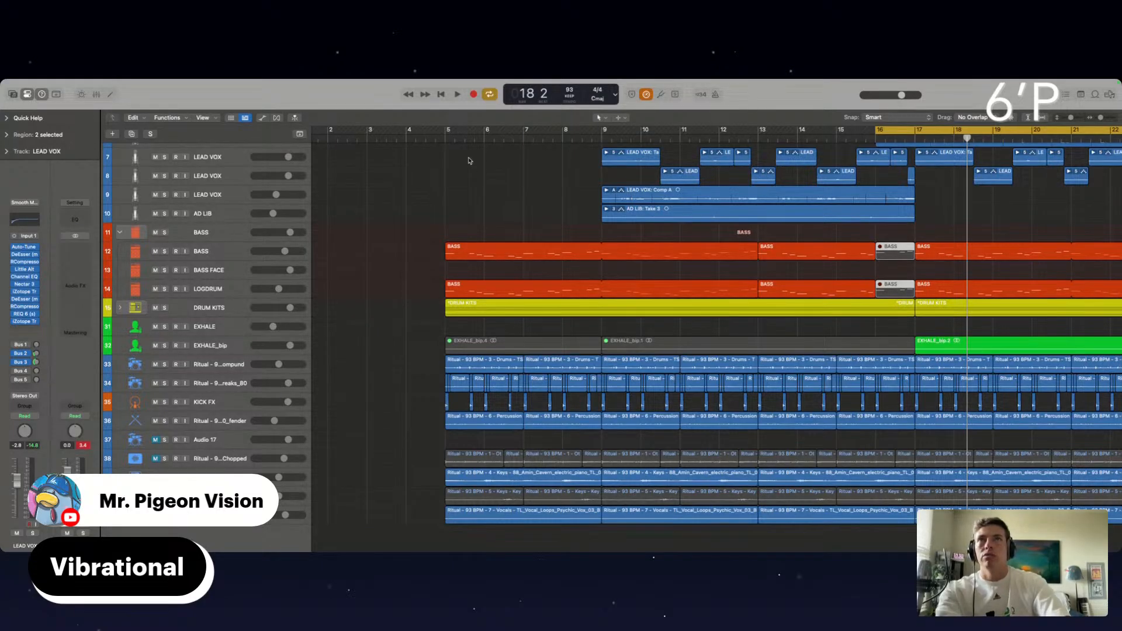
click(440, 140)
key(space)
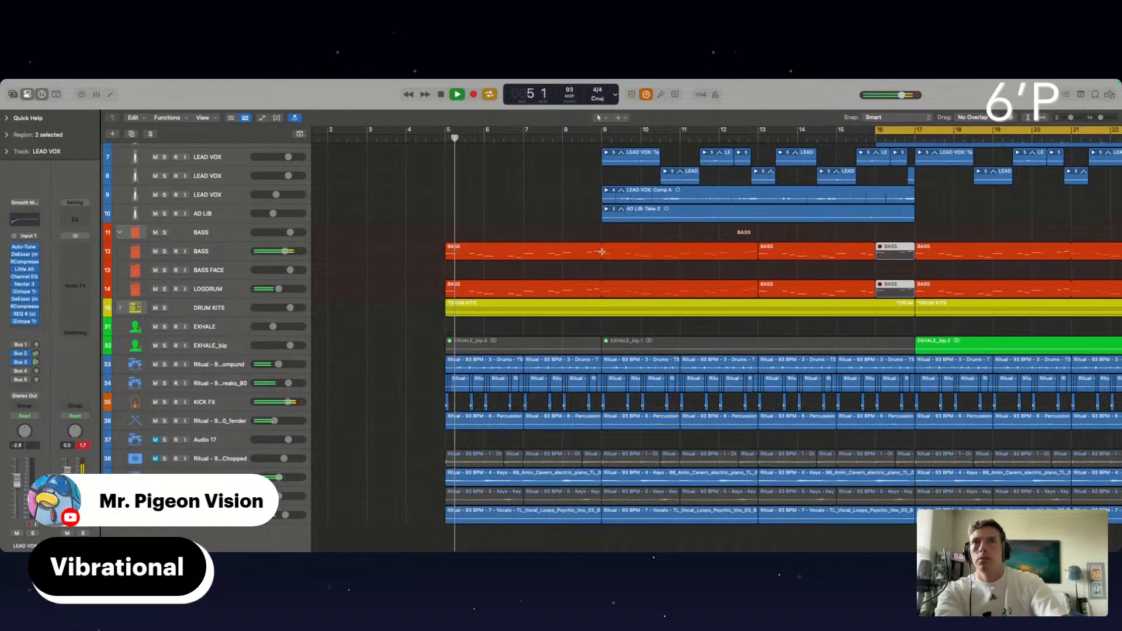
drag(602, 243, 430, 295)
key(ctrl+m)
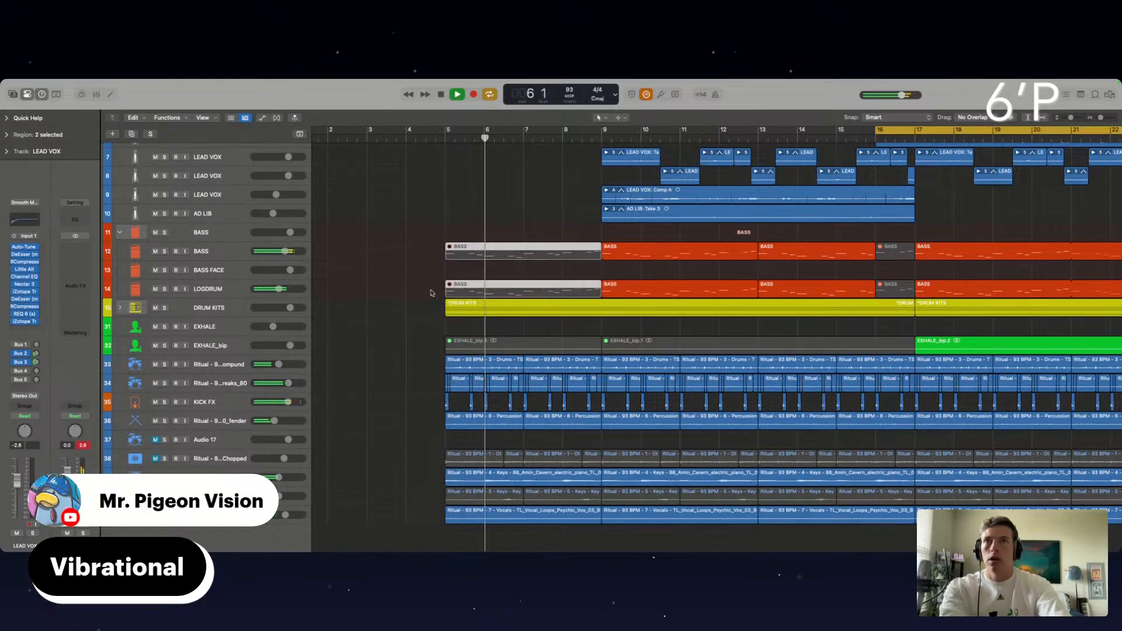
Replay from before bar 5 and copy the last four LEAD VOX regions on tracks 3 and 4 to fill about bars 5 to 9.
scroll(557, 277, up, 5)
scroll(557, 291, down, 5)
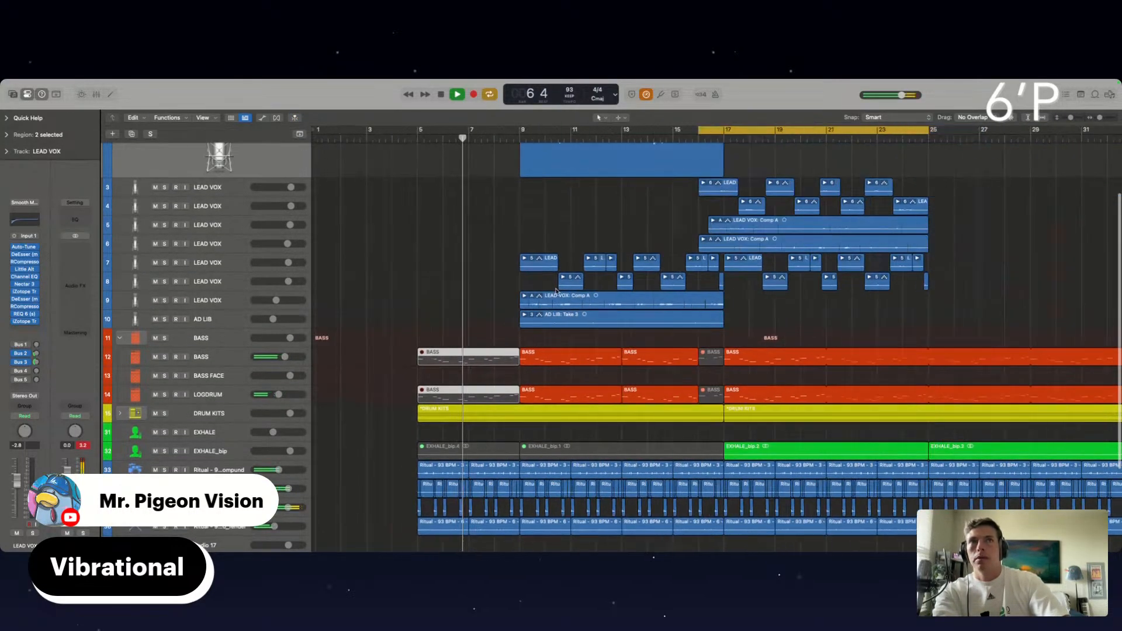
scroll(556, 290, up, 4)
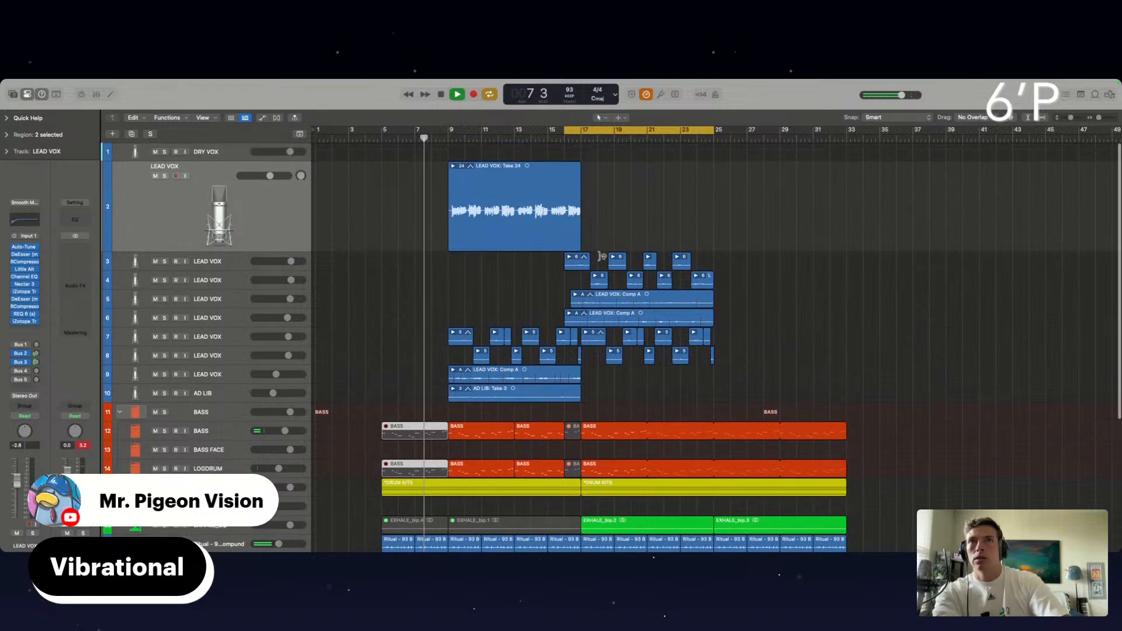
click(373, 139)
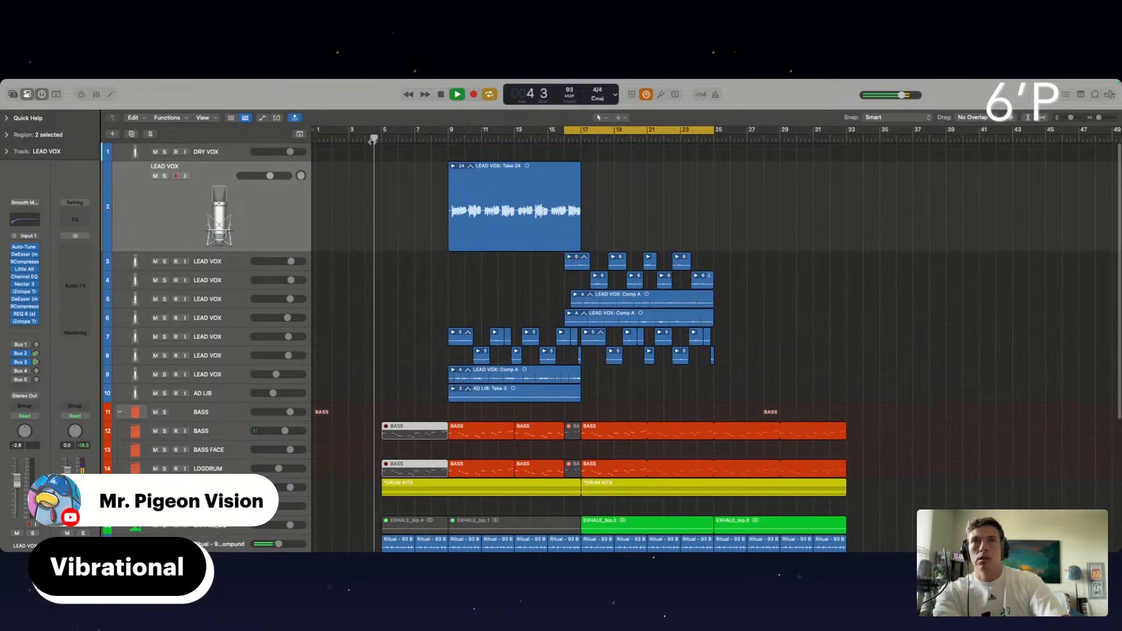
click(556, 263)
drag(556, 263, 714, 284)
click(655, 235)
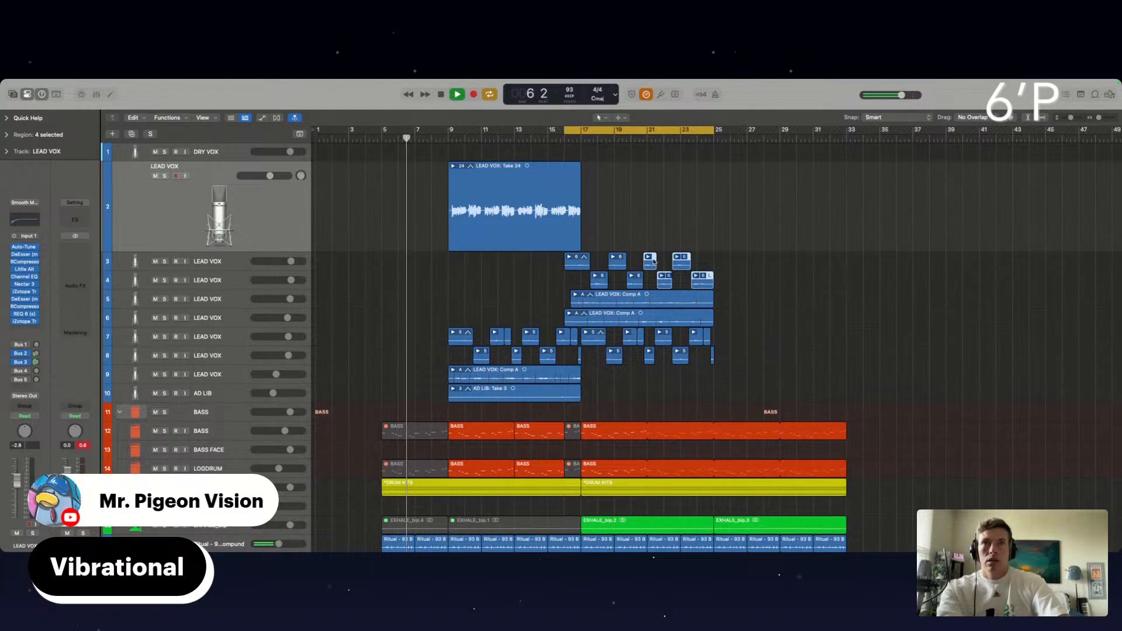
drag(652, 265, 386, 256)
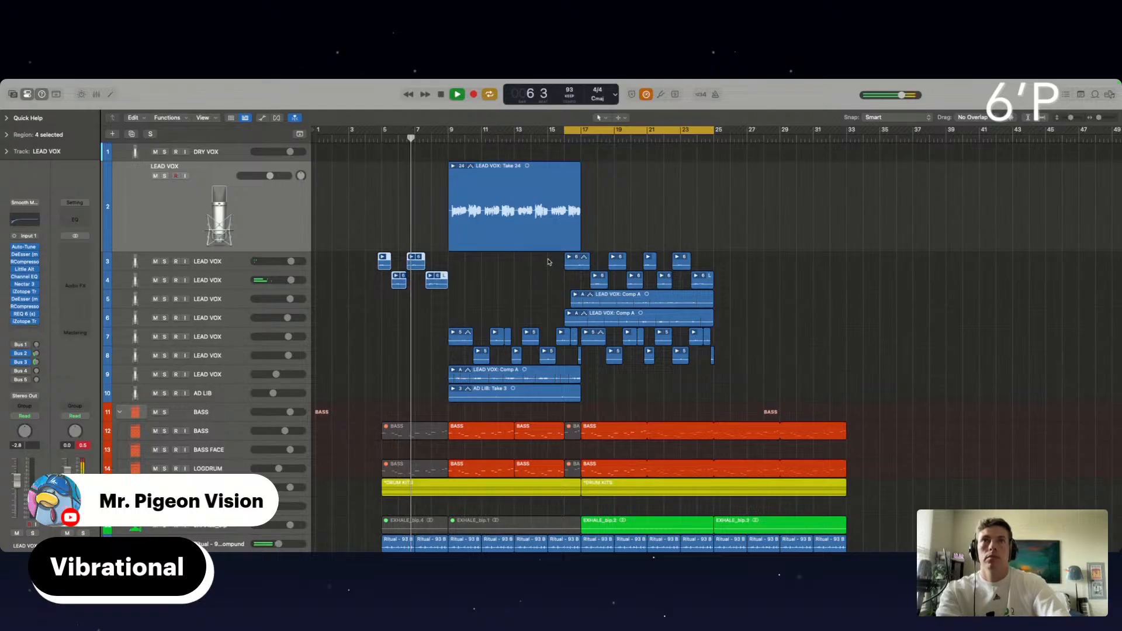
Select the first four LEAD VOX regions from bar 16 on tracks 3 and 4 and expand the DRUM KITS track stack.
drag(548, 262, 639, 283)
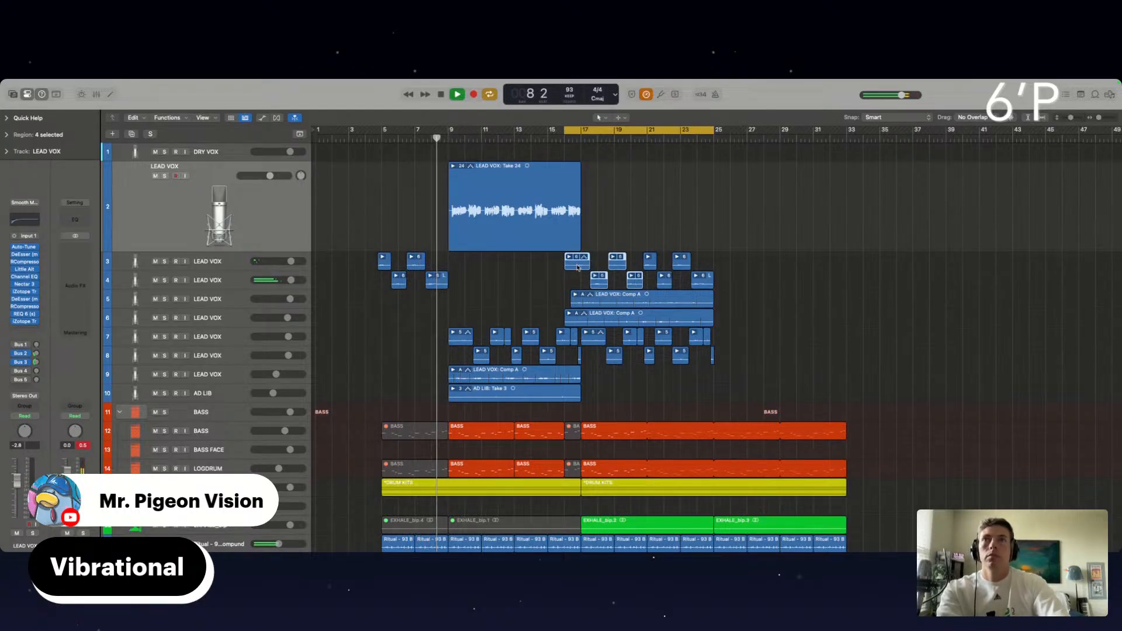
scroll(715, 294, up, 2)
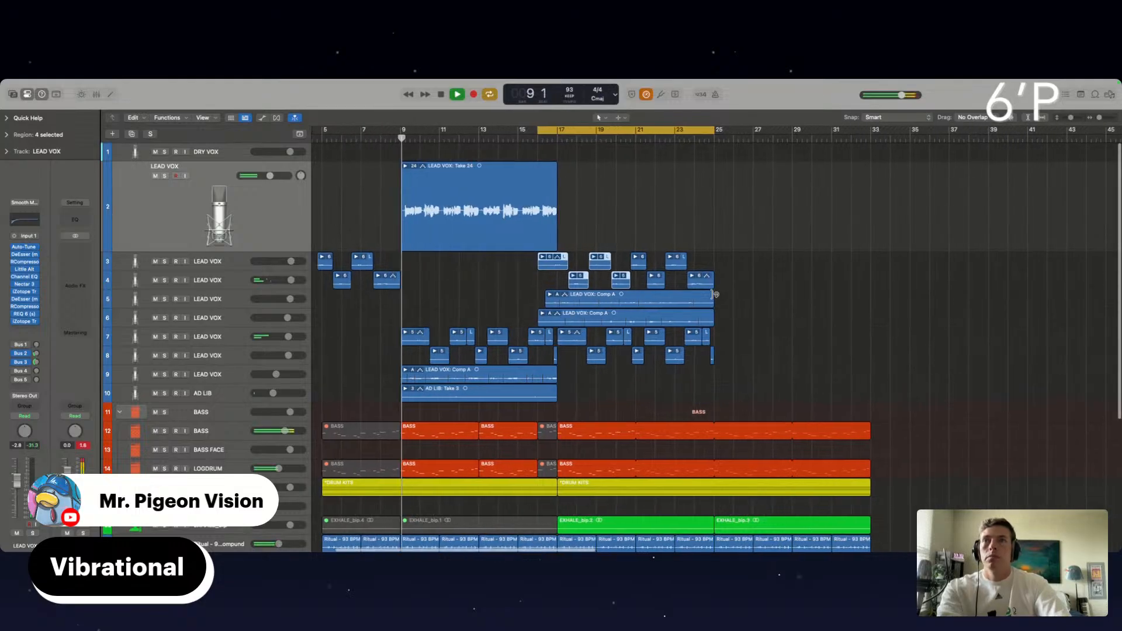
scroll(463, 291, left, 2)
scroll(465, 292, down, 1)
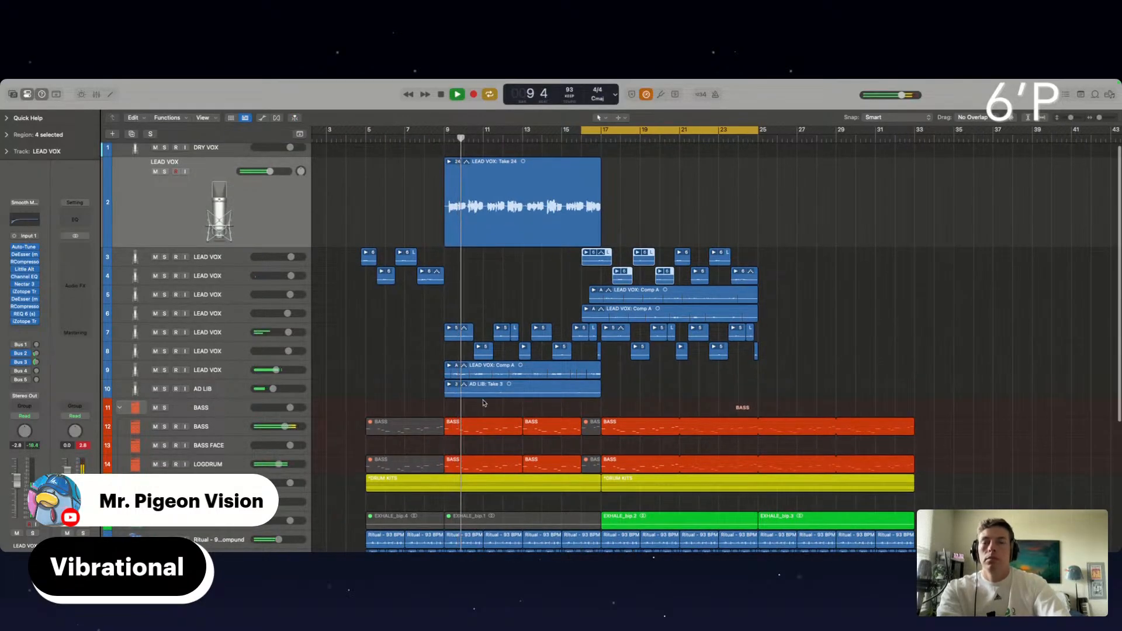
scroll(362, 392, down, 2)
scroll(397, 420, down, 2)
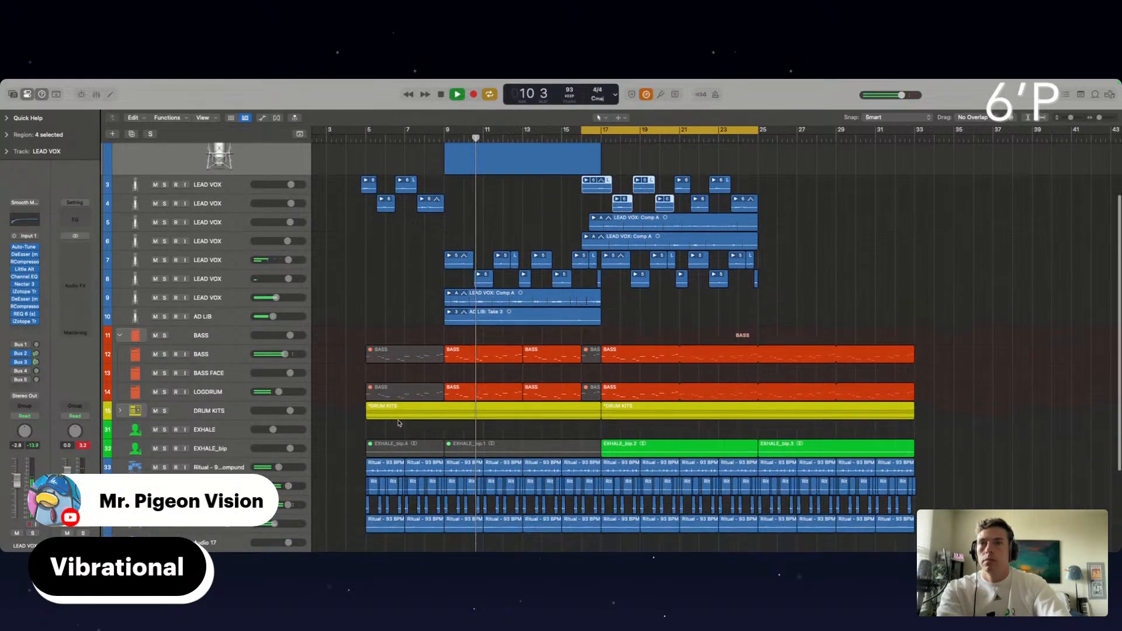
click(120, 407)
scroll(440, 421, down, 6)
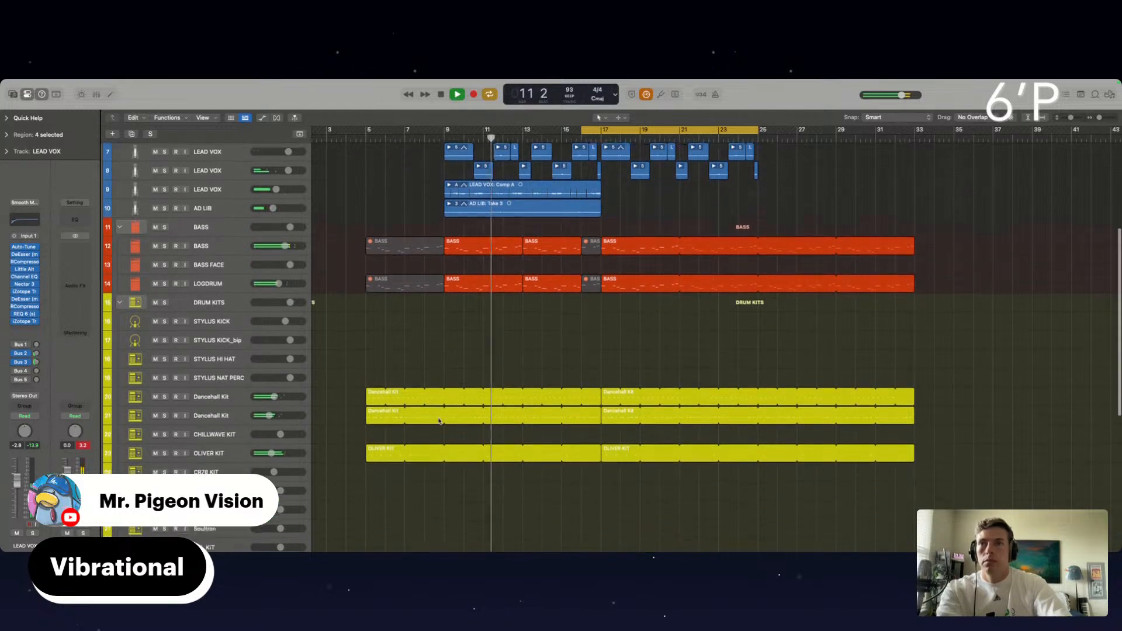
Mute the Ritual vocal loop region from bar 5 to bar 9 and extend the cycle range back to bar 5.
scroll(440, 367, down, 13)
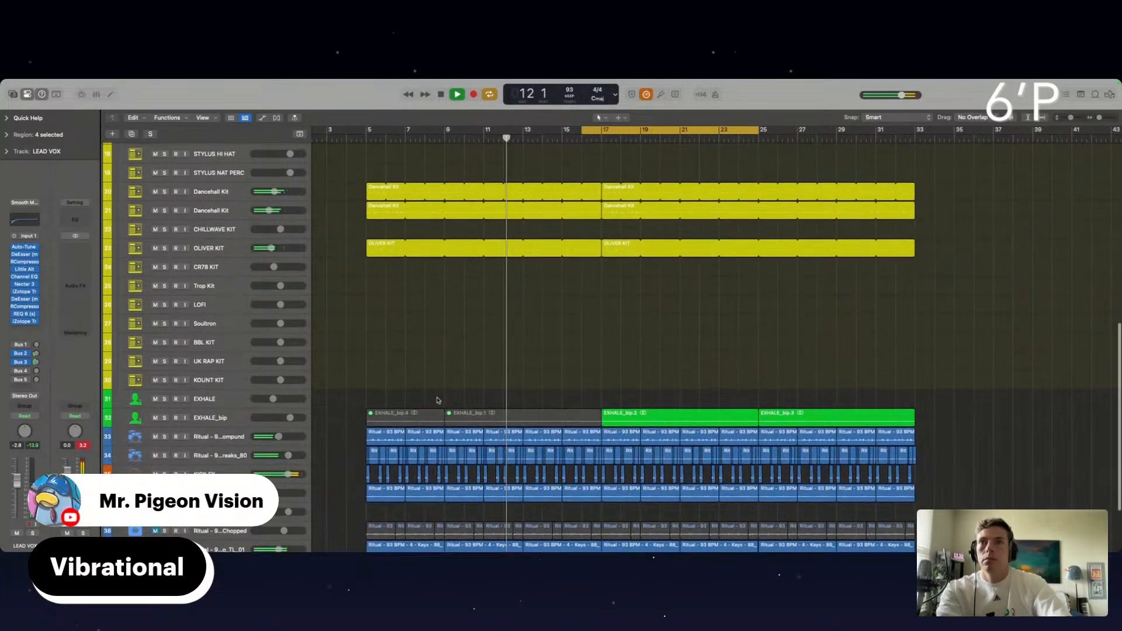
click(395, 501)
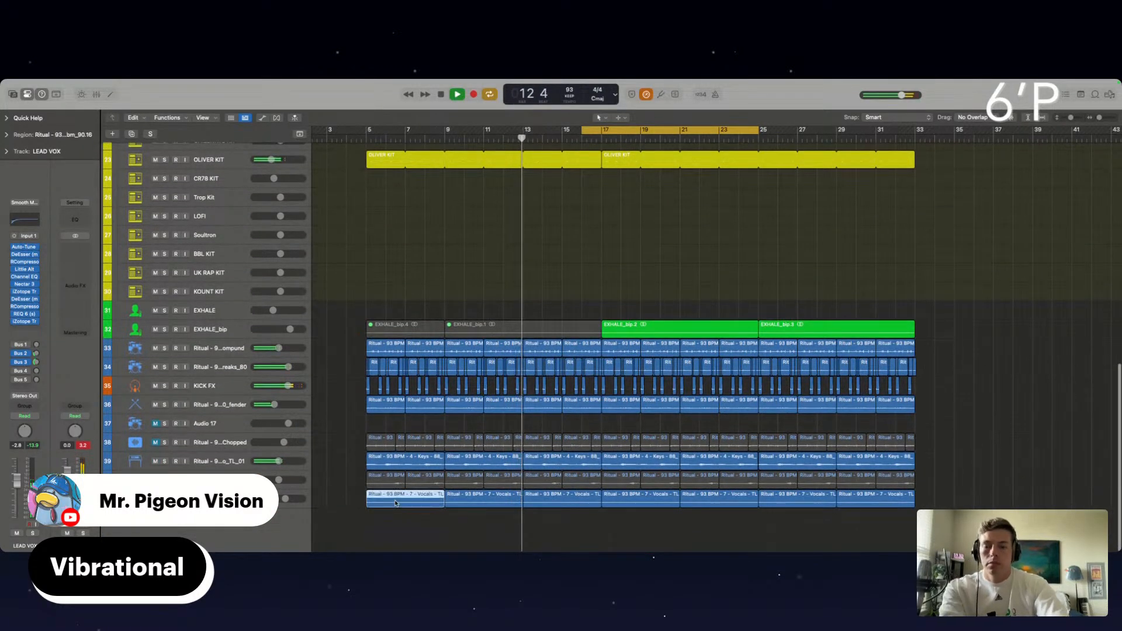
key(ctrl+m)
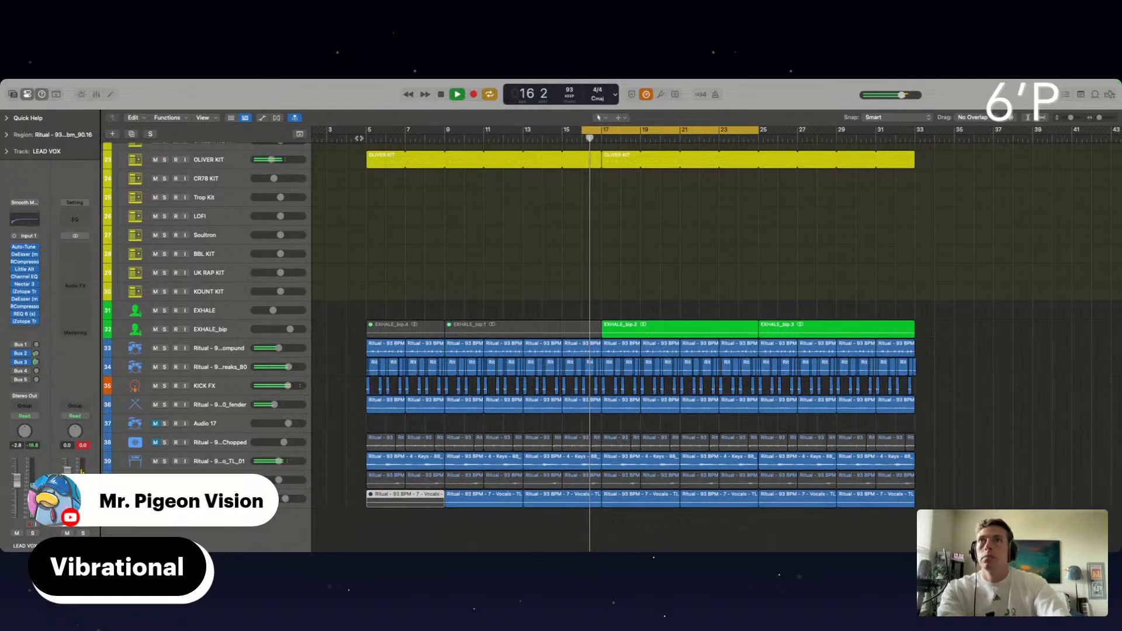
drag(582, 129, 367, 134)
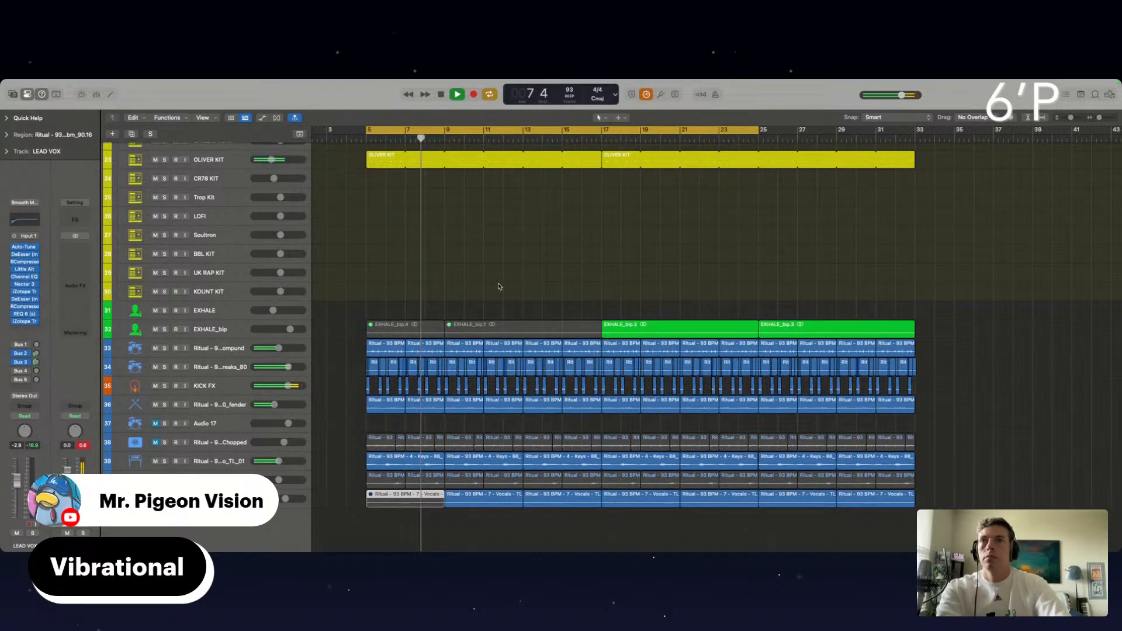
Split off and mute the last beat before bar 9 on both Dancehall Kit tracks and the OLIVER KIT track.
scroll(529, 279, up, 6)
scroll(528, 279, down, 5)
scroll(433, 331, up, 5)
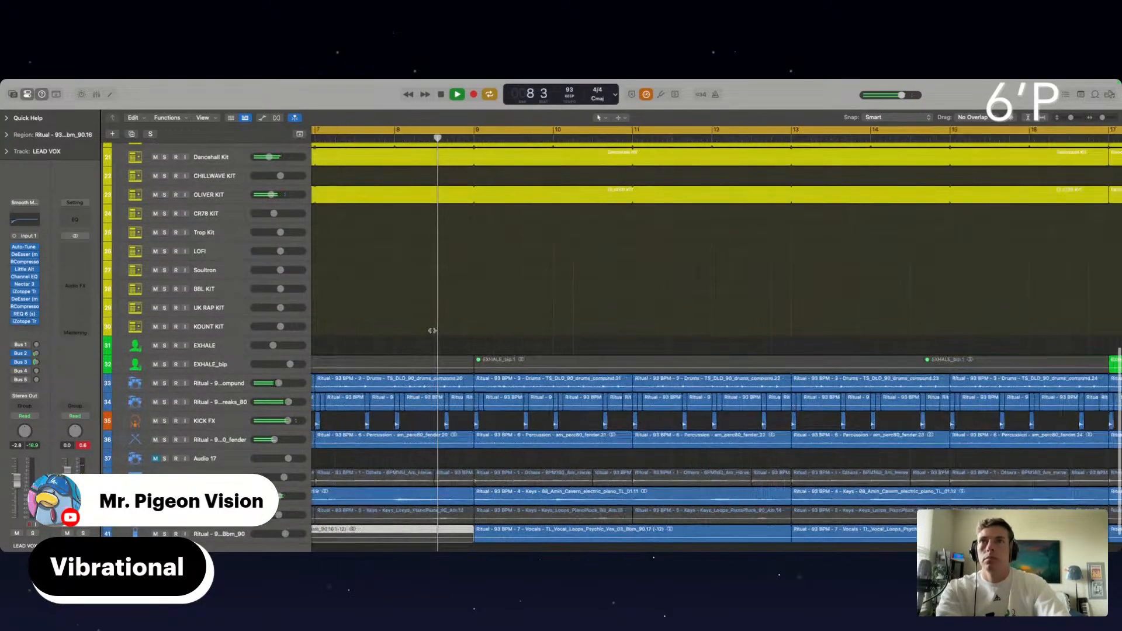
scroll(468, 270, up, 4)
scroll(431, 163, up, 3)
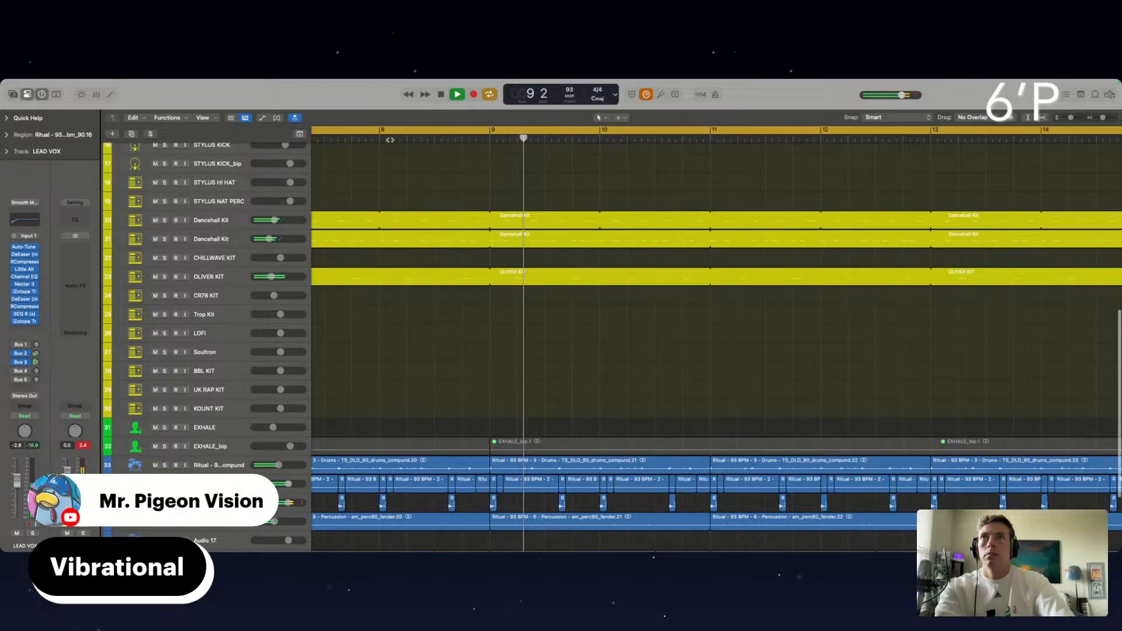
click(390, 140)
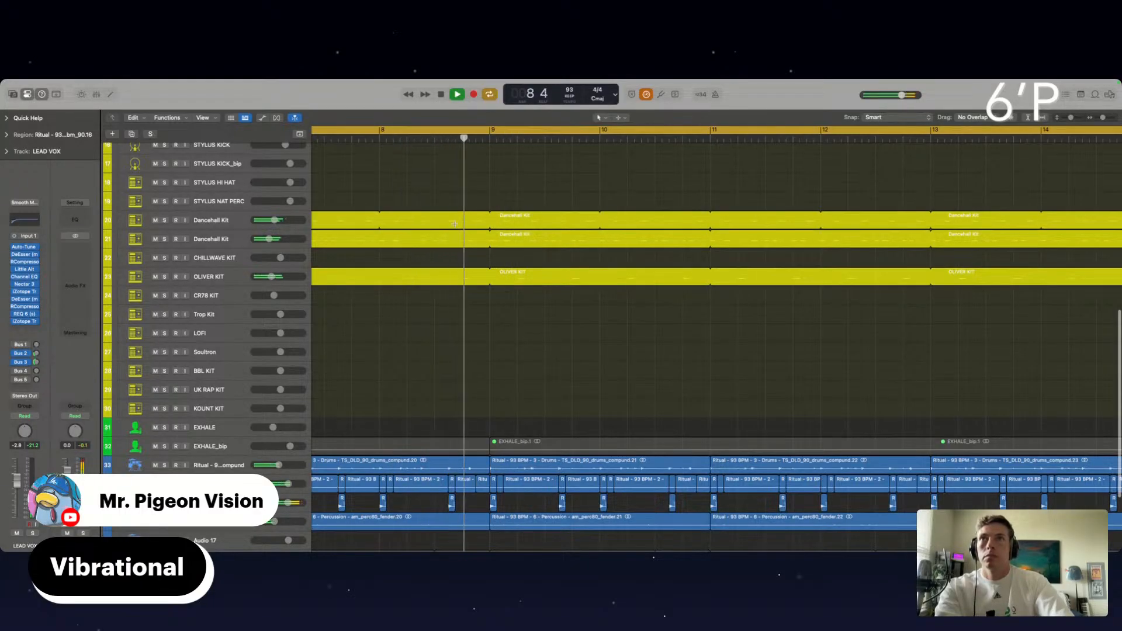
drag(461, 216, 489, 275)
click(489, 274)
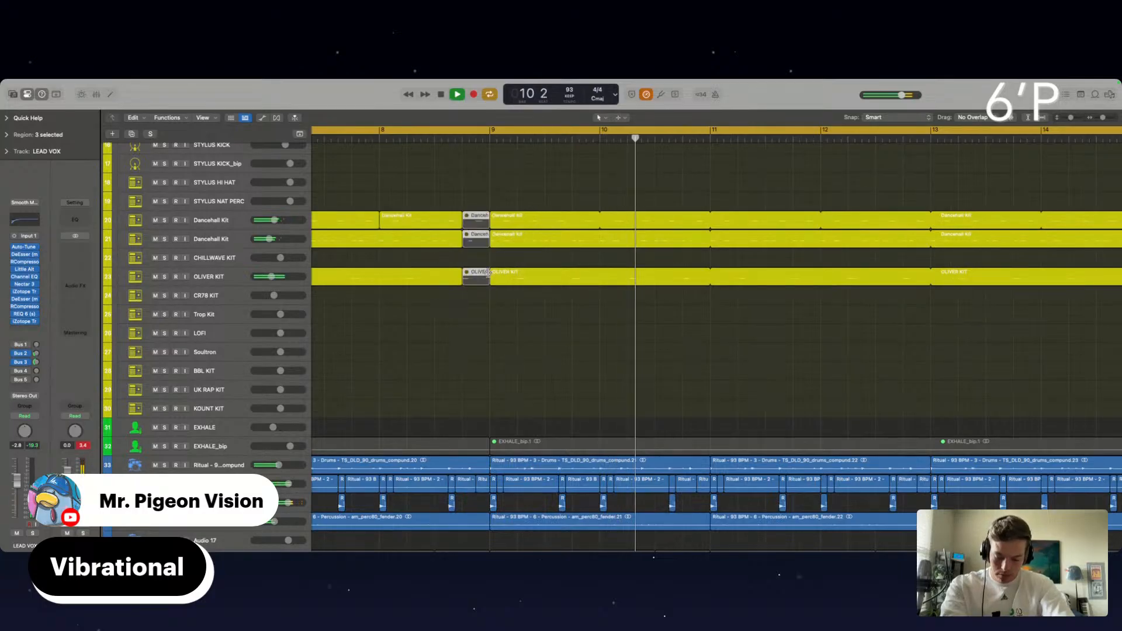
Replay the transition and mute the Ritual drum loops on tracks 33 and 34 from about 8 3 3 to bar 9.
click(365, 138)
scroll(438, 303, down, 3)
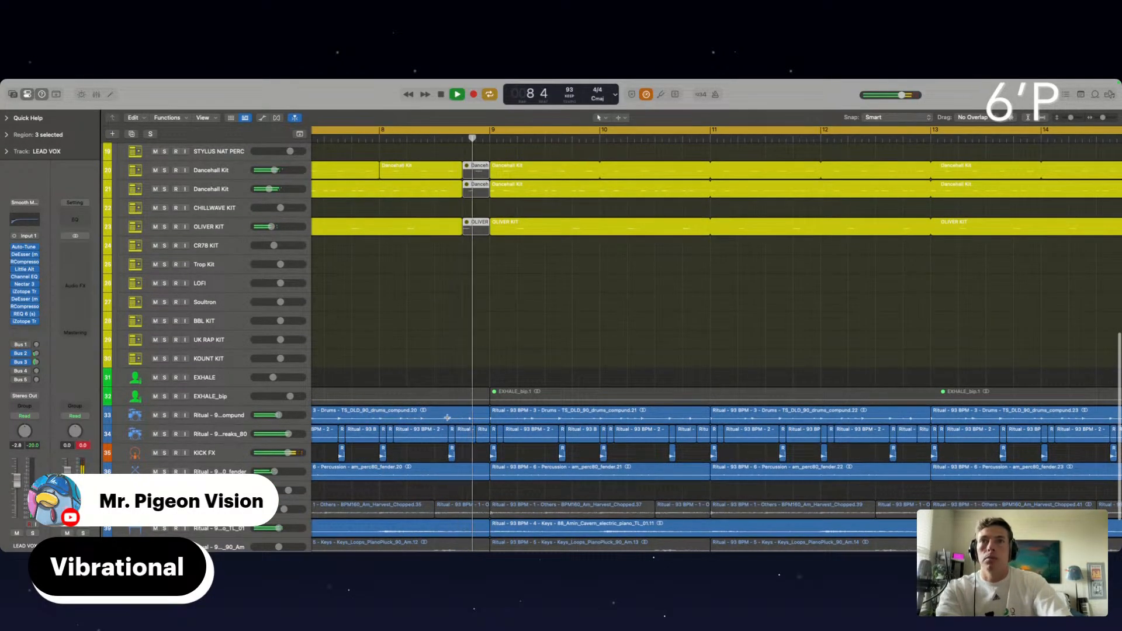
drag(447, 417, 490, 438)
click(488, 435)
click(472, 350)
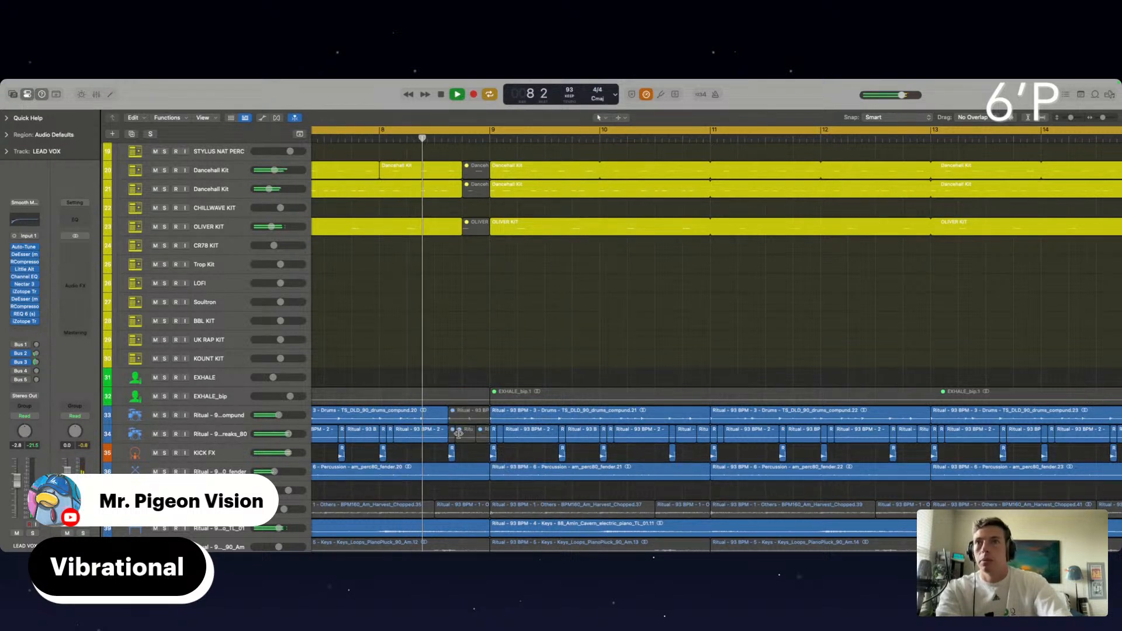
Split off and mute the percussion loop on track 36 from 8 3 3 to bar 9.
click(372, 138)
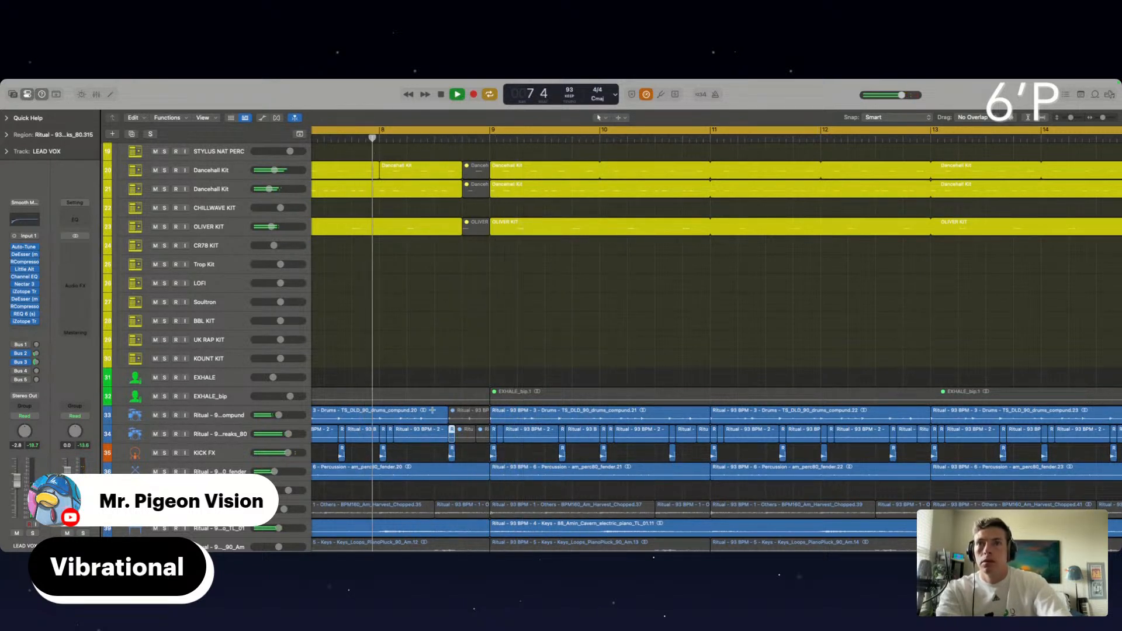
double_click(447, 471)
key(ctrl+m)
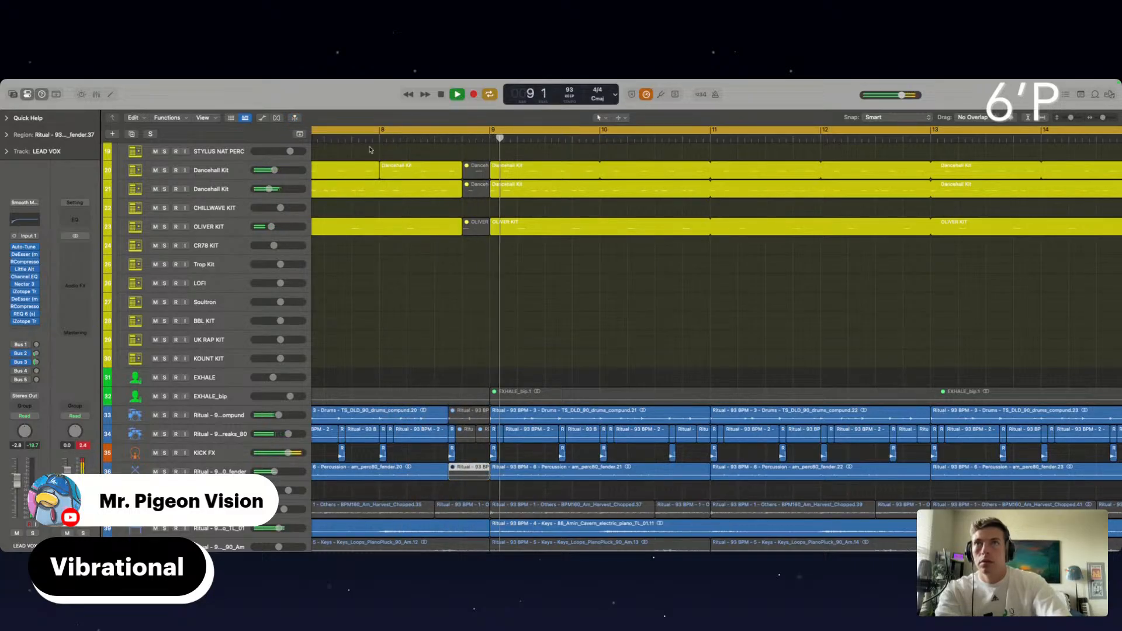
Replay the transition into bar 9 and mute the remaining short drum break slice at 8 3 3 on track 34.
scroll(503, 366, down, 4)
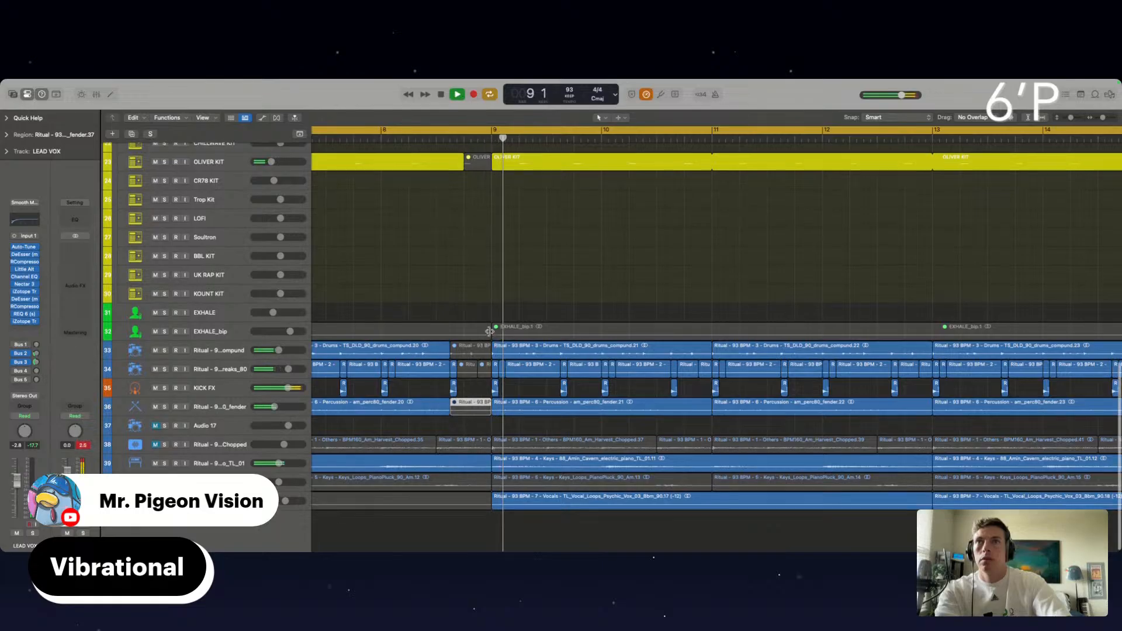
scroll(491, 339, up, 6)
scroll(489, 332, up, 5)
scroll(485, 339, down, 11)
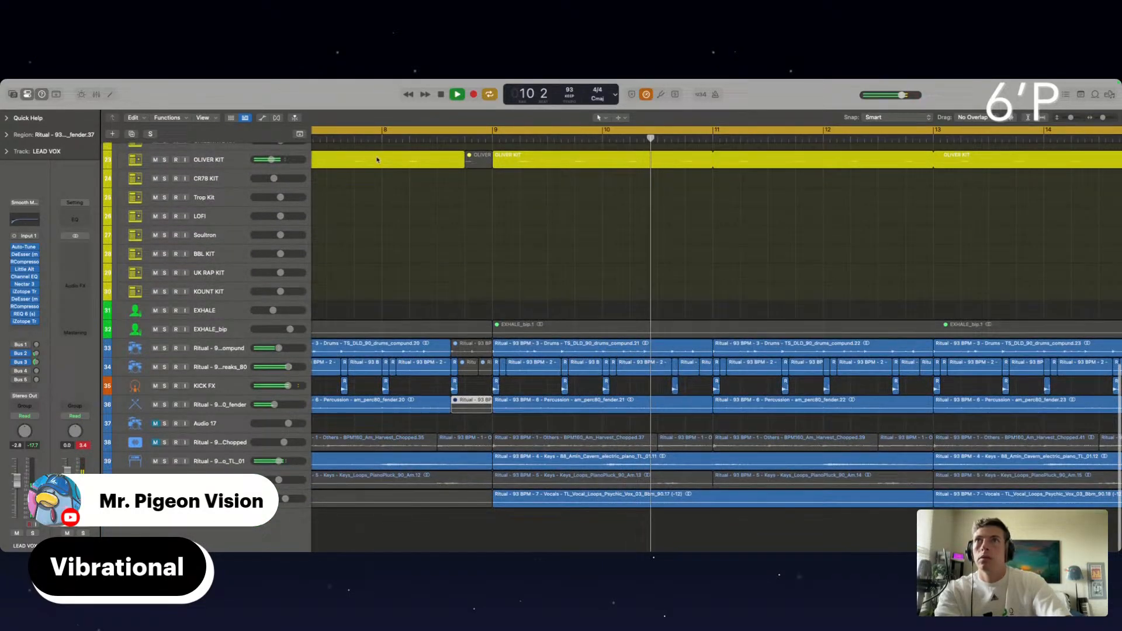
click(348, 138)
click(453, 363)
scroll(454, 367, up, 6)
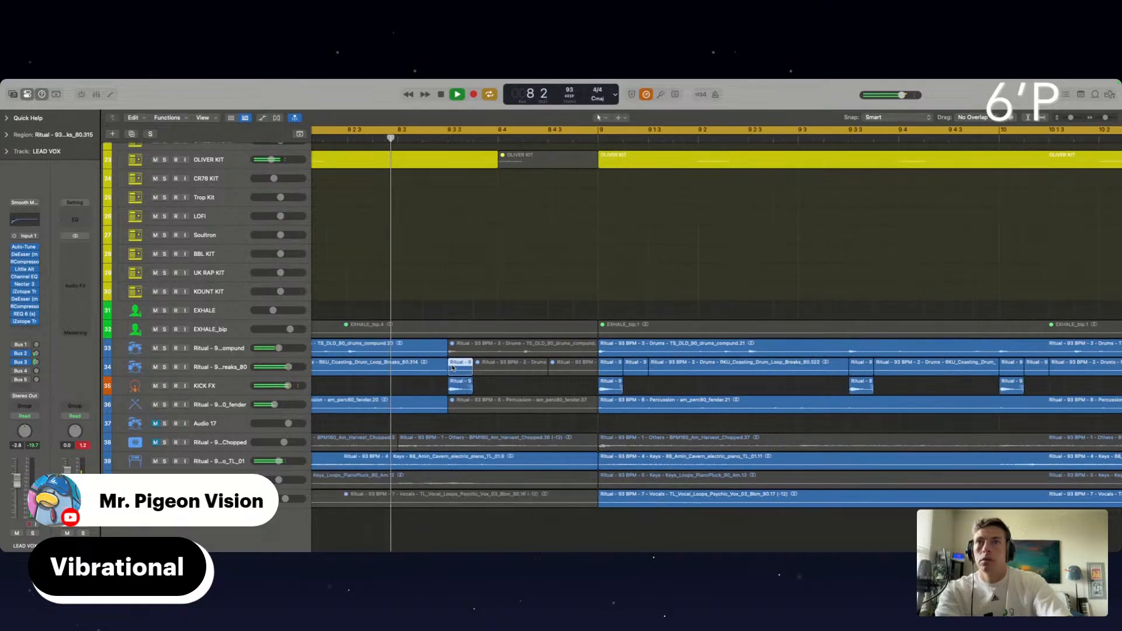
key(ctrl+m)
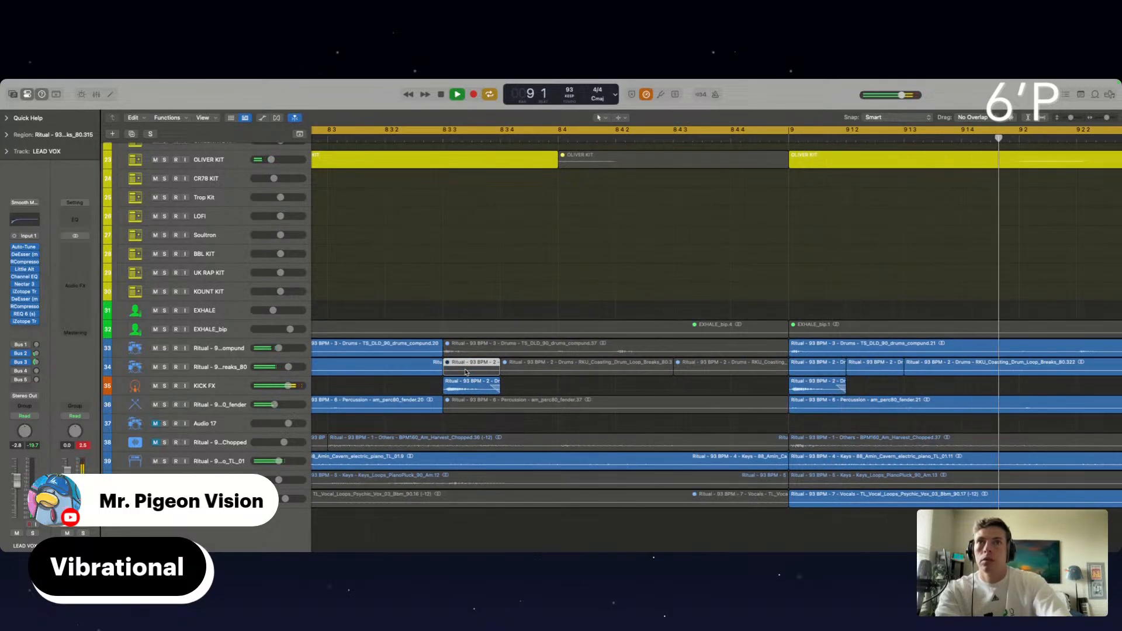
Shorten the ends of the Dancehall Kit and OLIVER KIT regions to just before beat 4 of bar 8.
scroll(466, 372, down, 5)
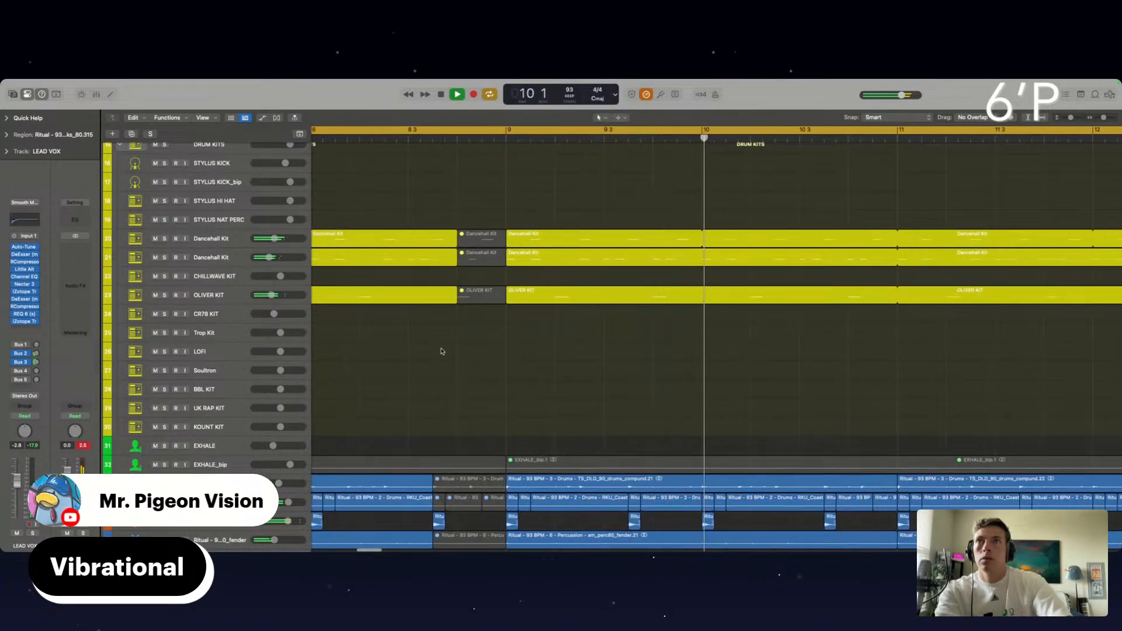
drag(441, 351, 452, 247)
scroll(465, 376, down, 3)
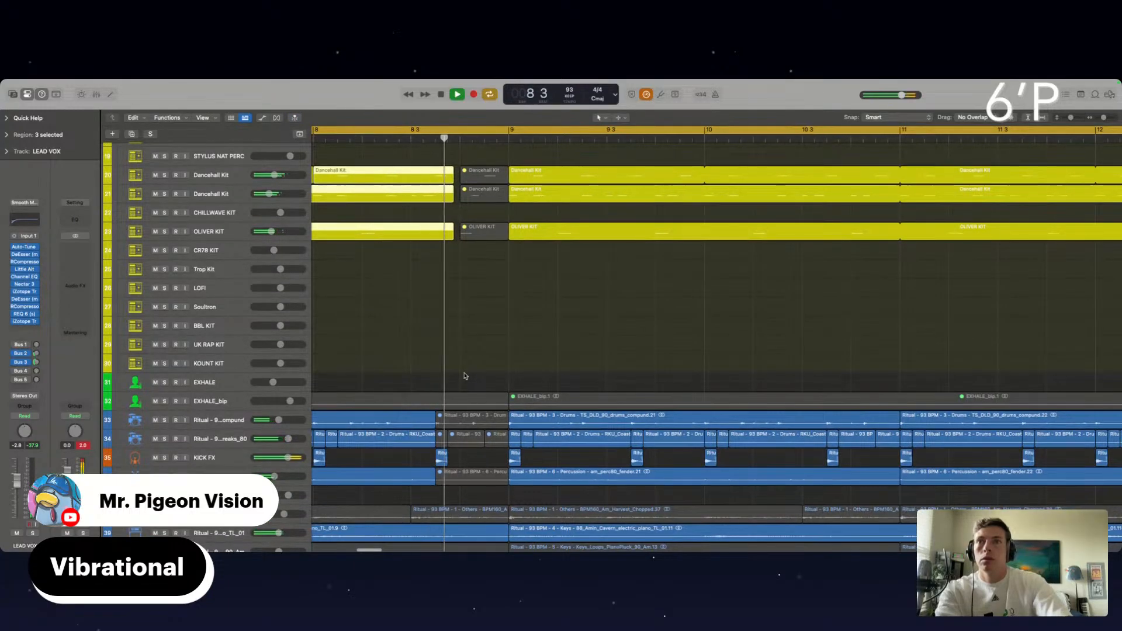
Trim the percussion loop on track 36 and the drum loops on tracks 33 and 34 to end just before 8 3 3.
scroll(443, 462, down, 2)
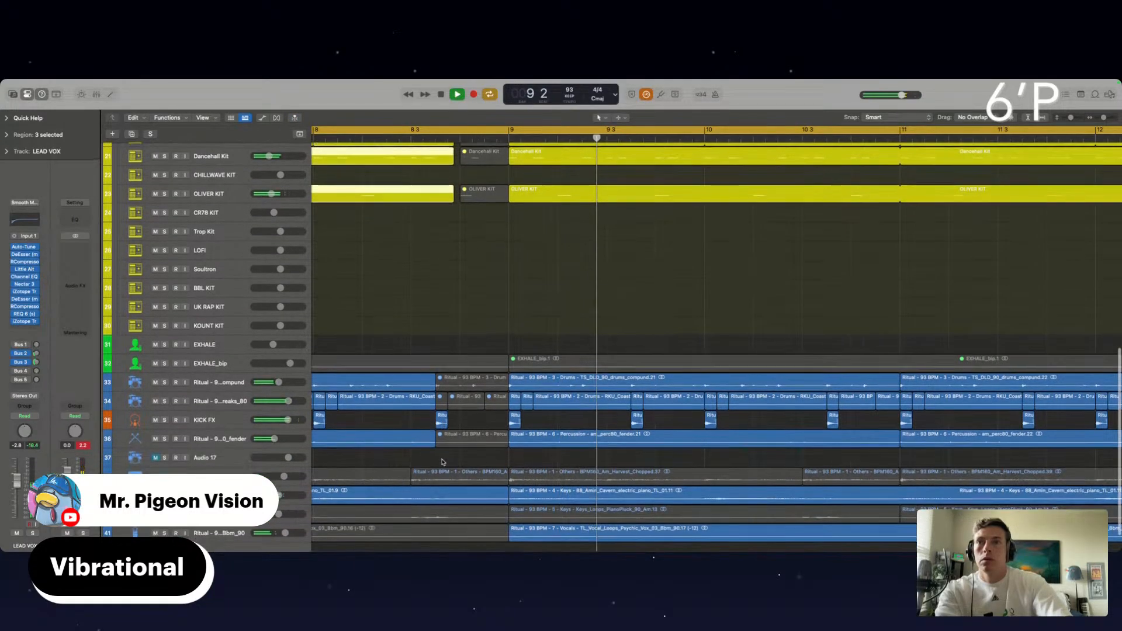
drag(433, 440, 430, 440)
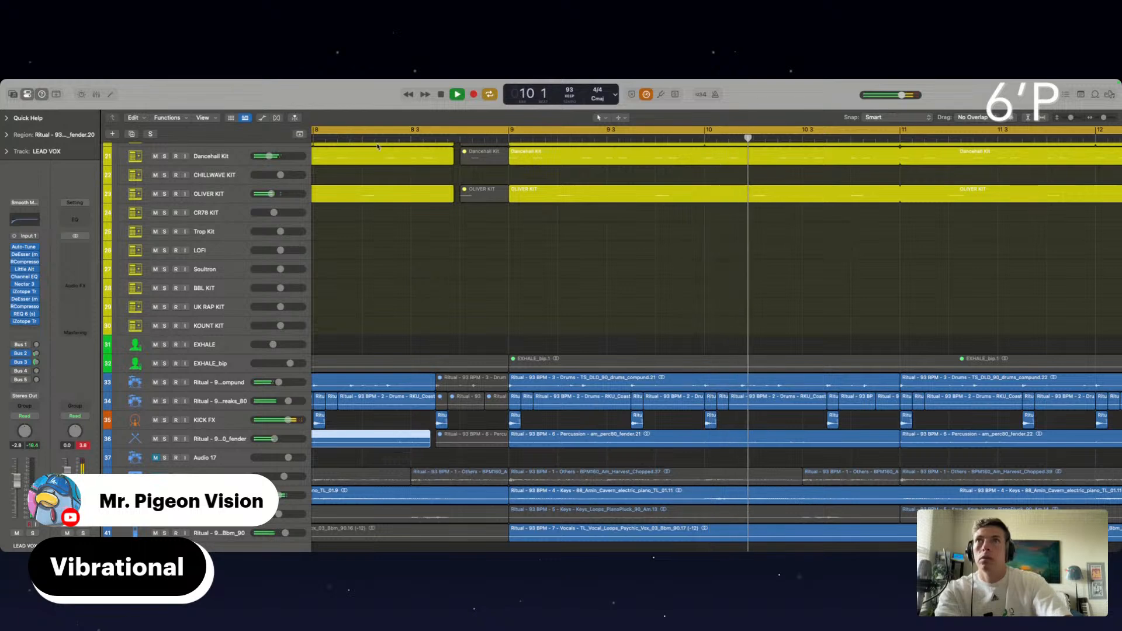
scroll(492, 363, down, 2)
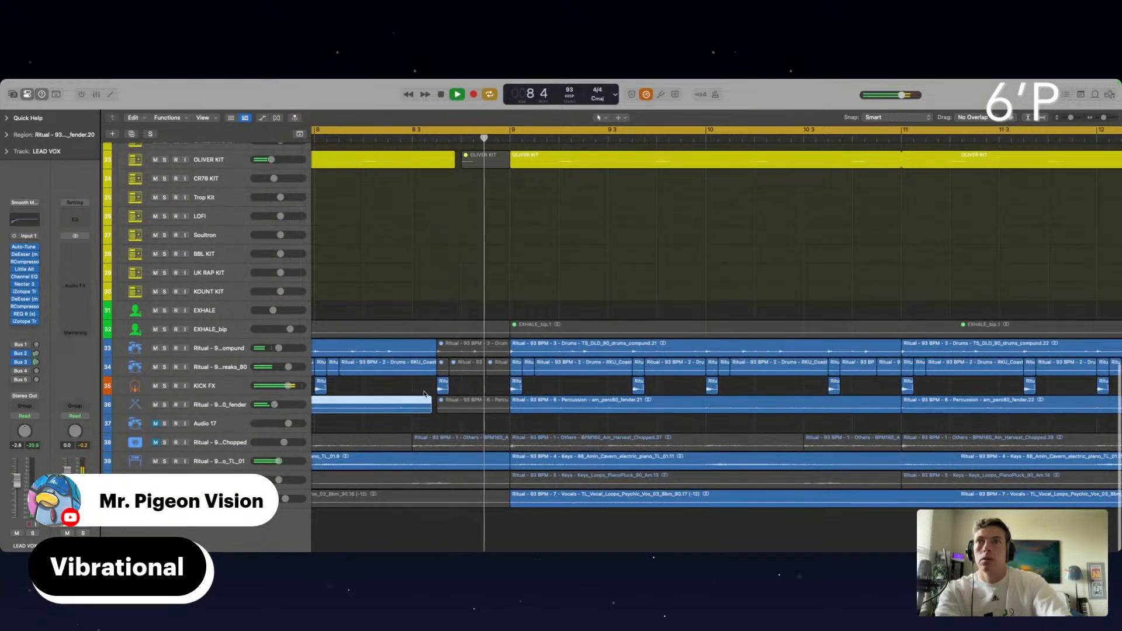
scroll(425, 393, up, 5)
click(485, 359)
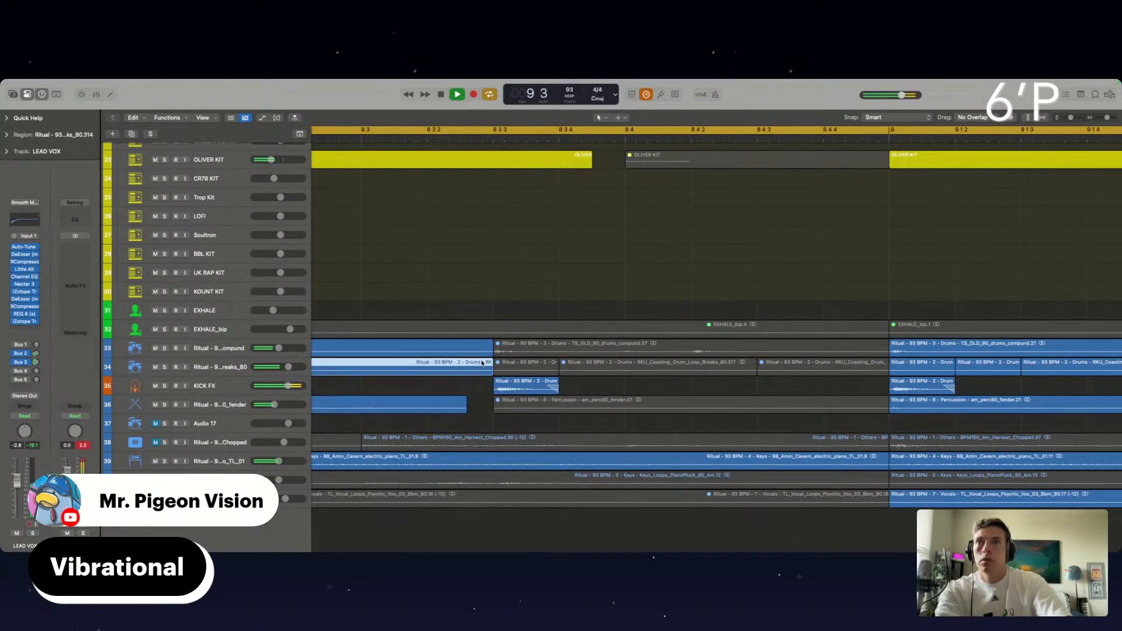
shift+click(482, 354)
drag(491, 353, 486, 353)
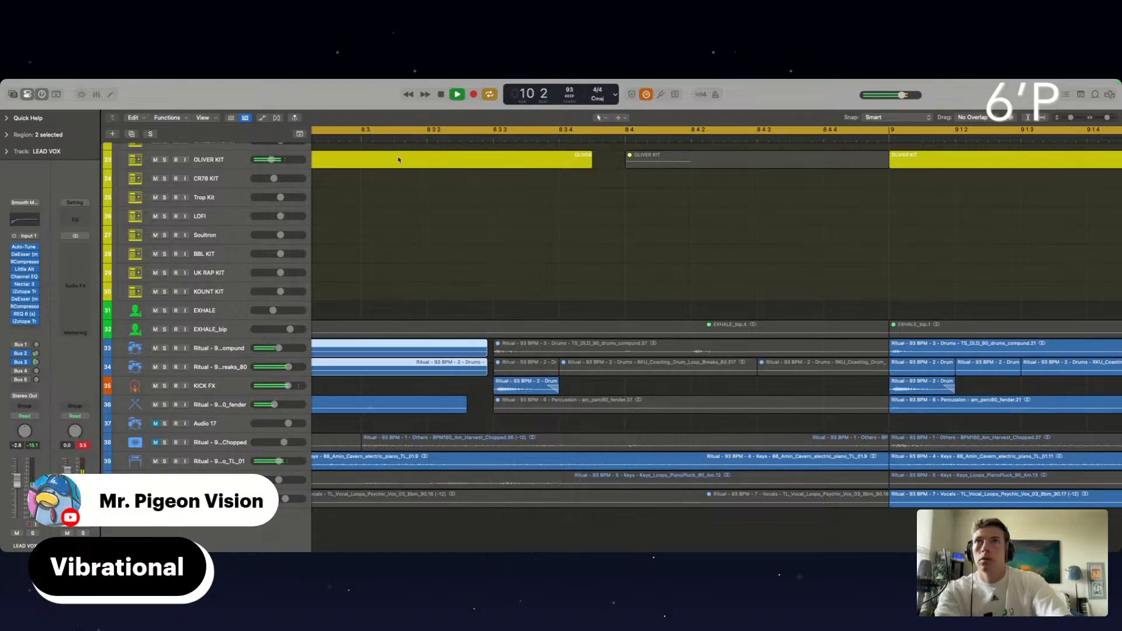
Mute the KICK FX hit at 8 3 3, select the KICK FX track and replay the transition into bar 9.
click(523, 388)
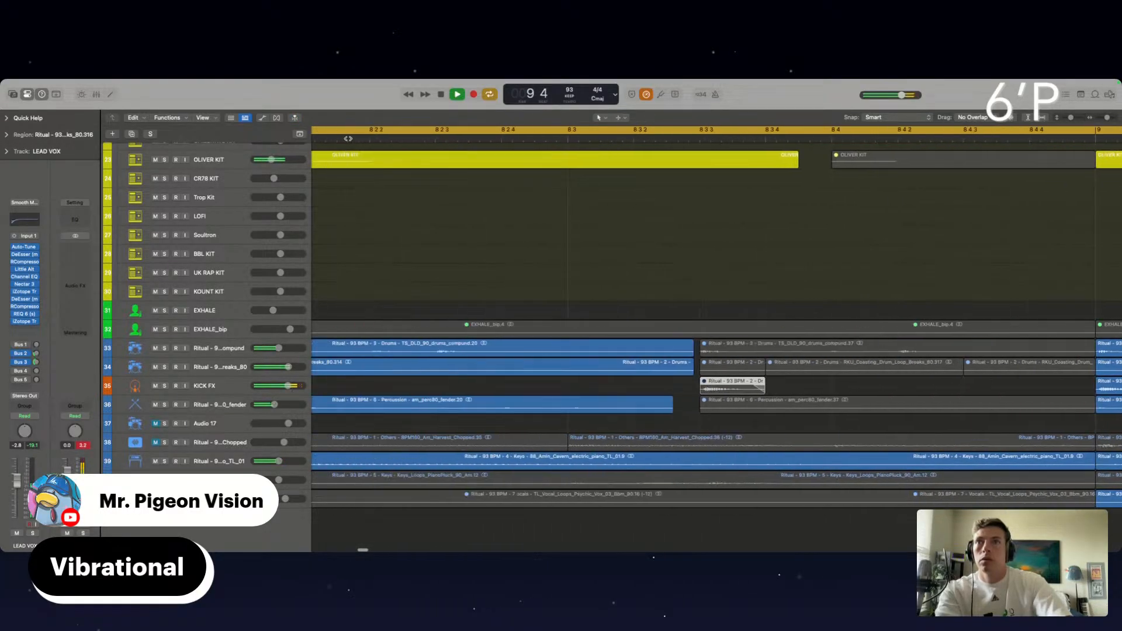
click(211, 391)
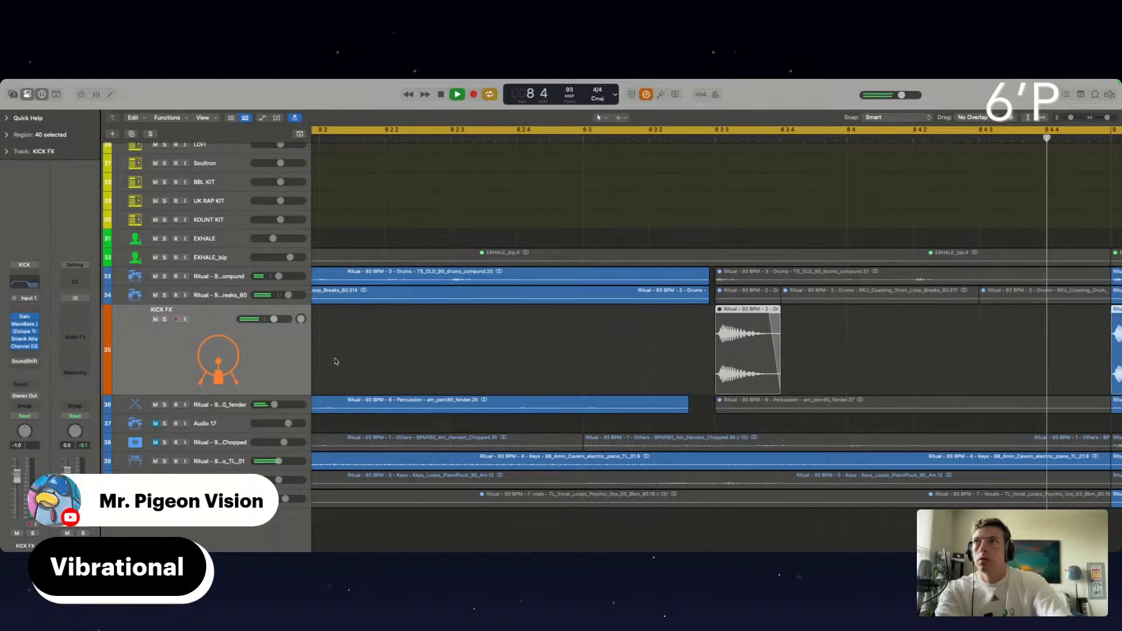
key(super+Left)
key(super+Left)
scroll(484, 332, up, 10)
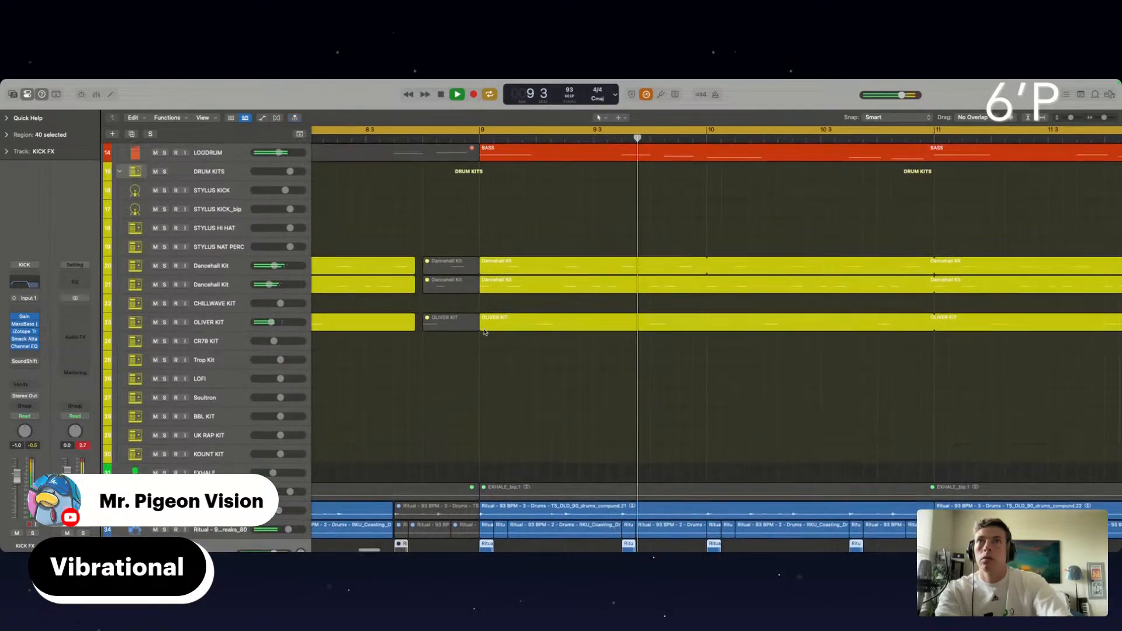
scroll(374, 178, up, 10)
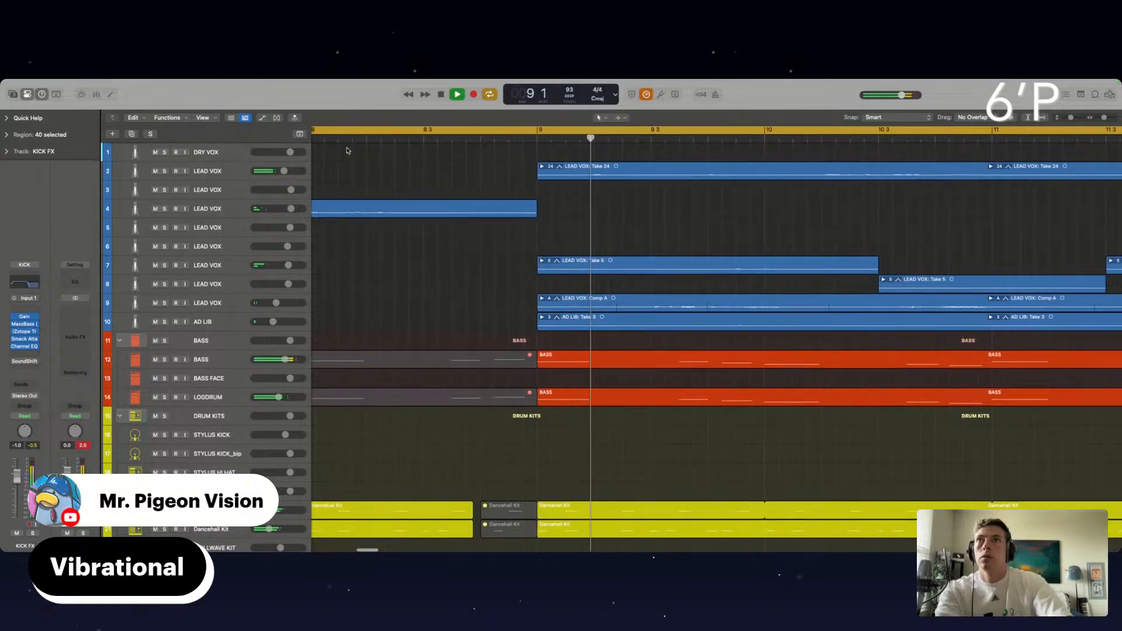
Shorten the upper Dancehall Kit region before bar 9 to end at about 8 3 3.
scroll(503, 379, down, 8)
scroll(502, 378, down, 2)
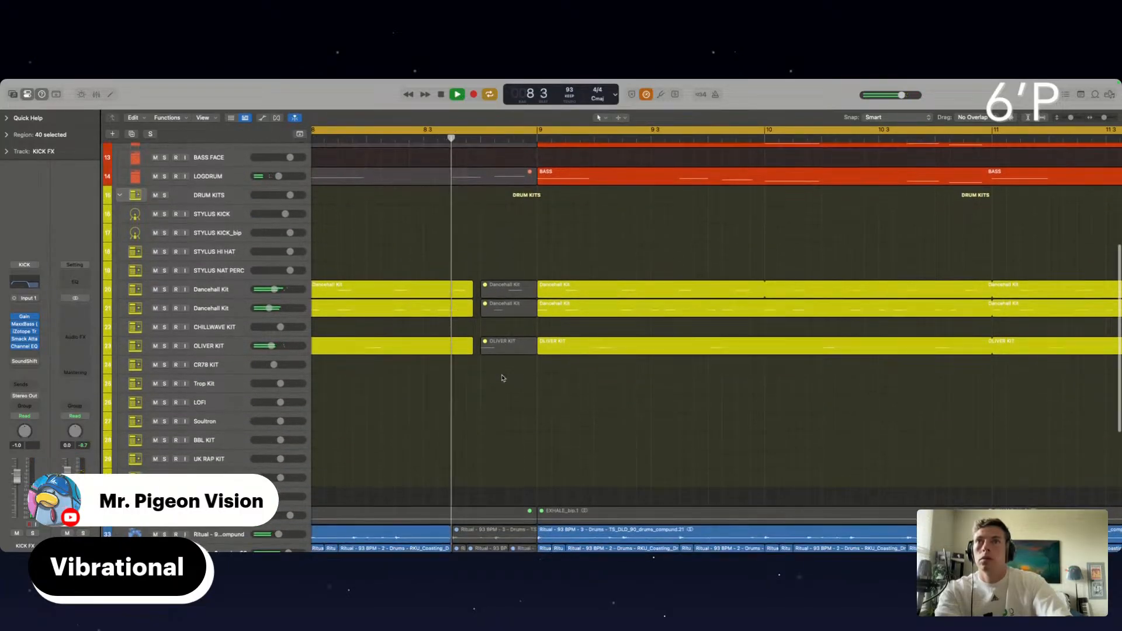
drag(472, 293, 452, 294)
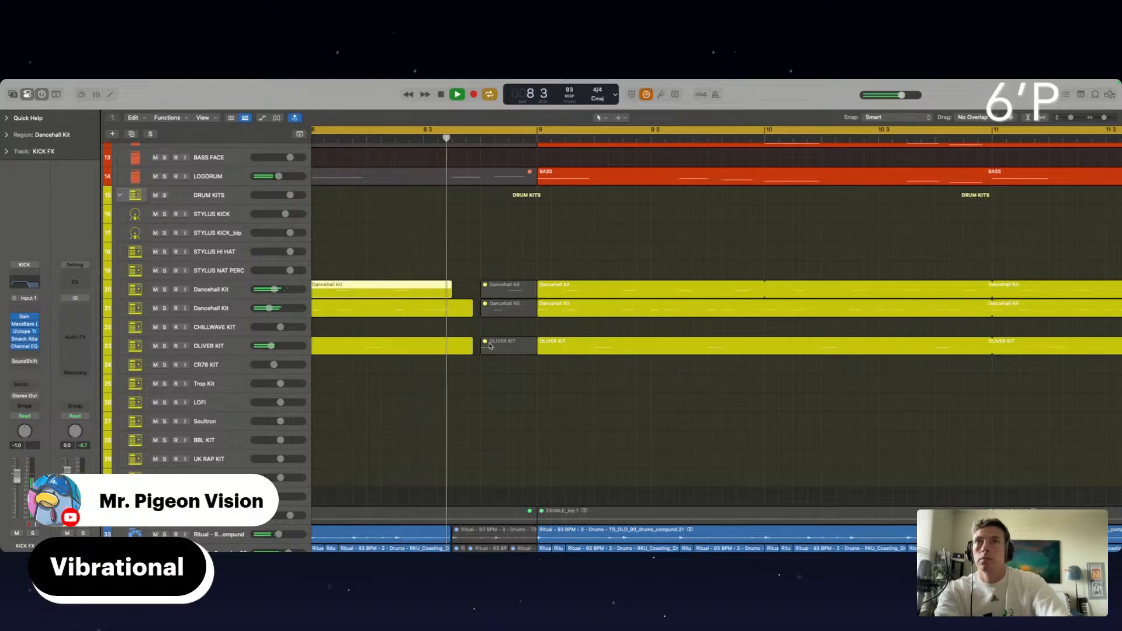
click(459, 407)
scroll(458, 407, down, 5)
scroll(459, 406, down, 2)
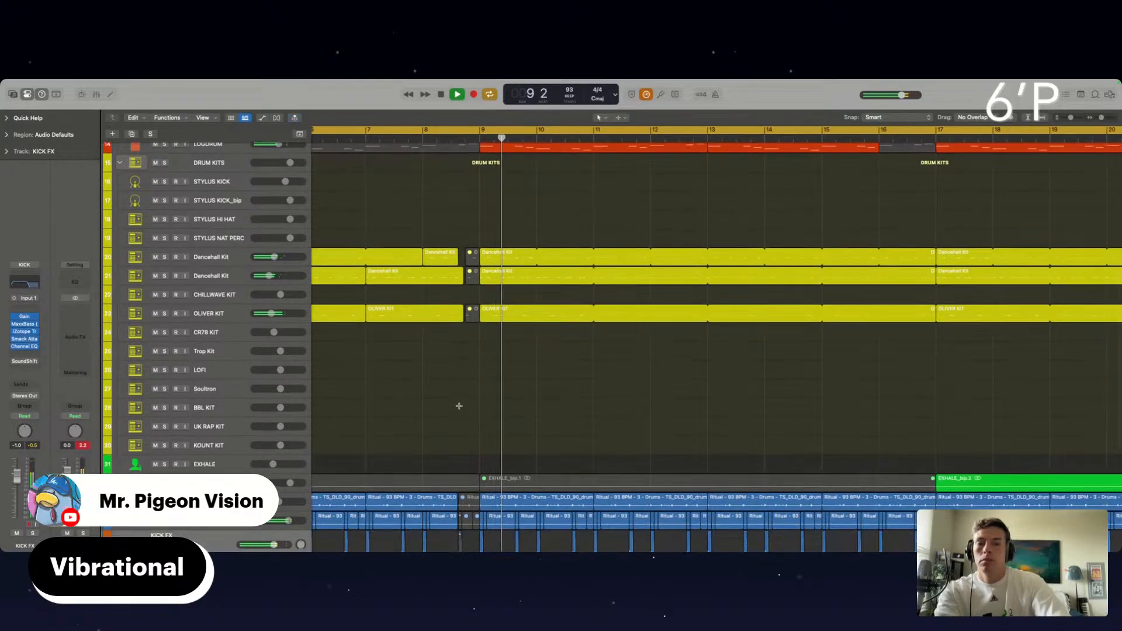
Select the CR78 KIT track, open Musical Typing and lower its octave to C1.
scroll(459, 406, down, 10)
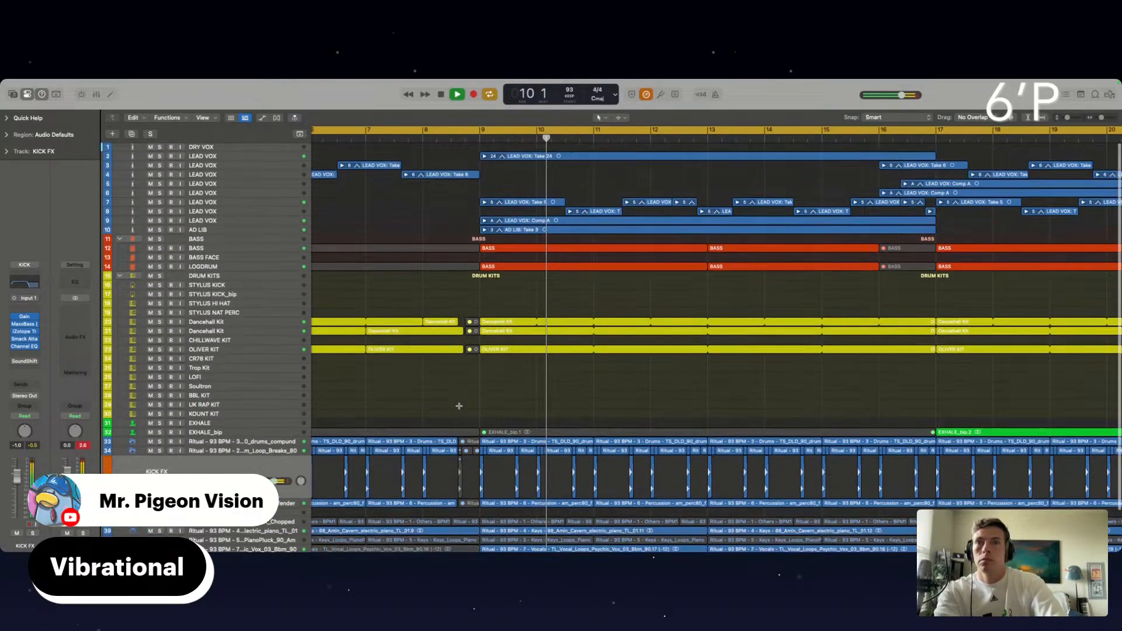
scroll(459, 406, up, 10)
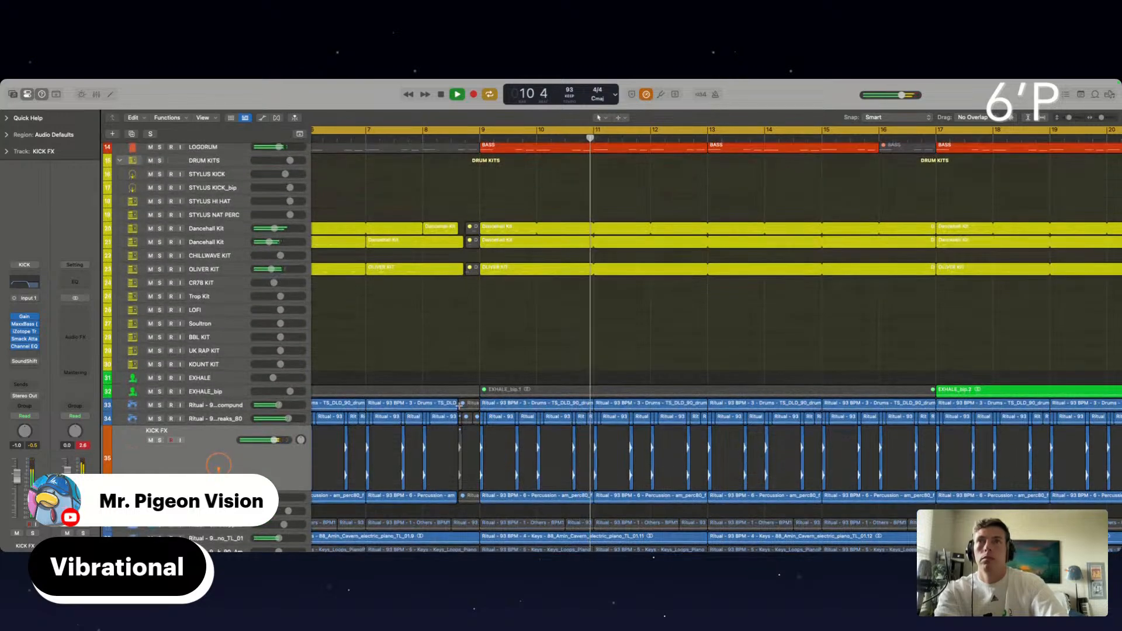
scroll(460, 403, up, 8)
scroll(230, 386, down, 3)
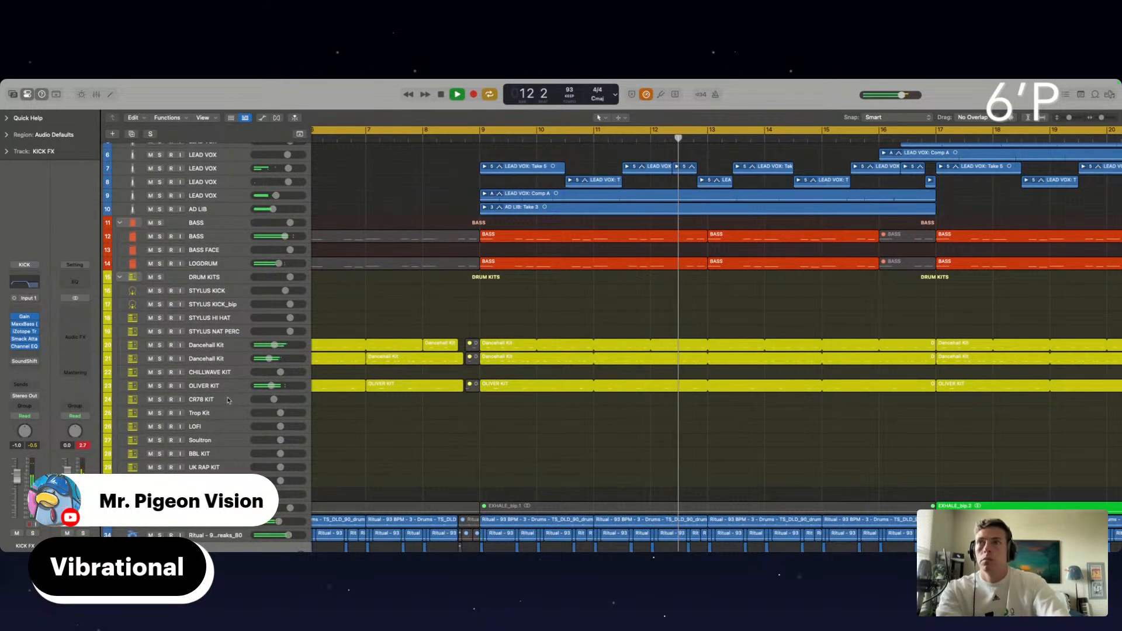
click(228, 400)
key(super+k)
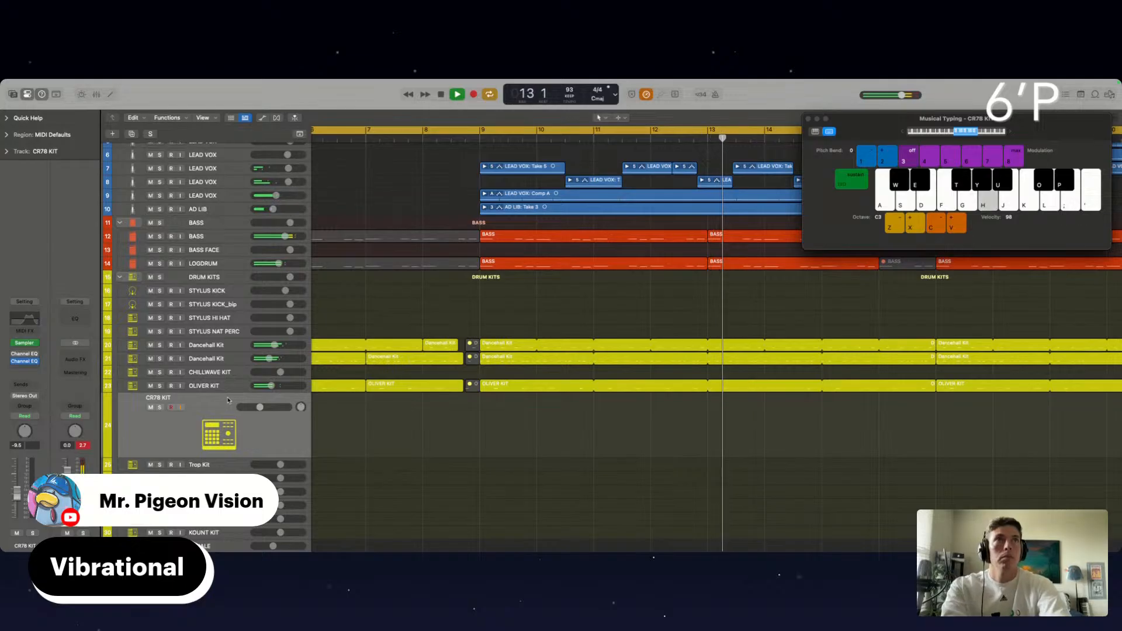
key(z)
key(z)
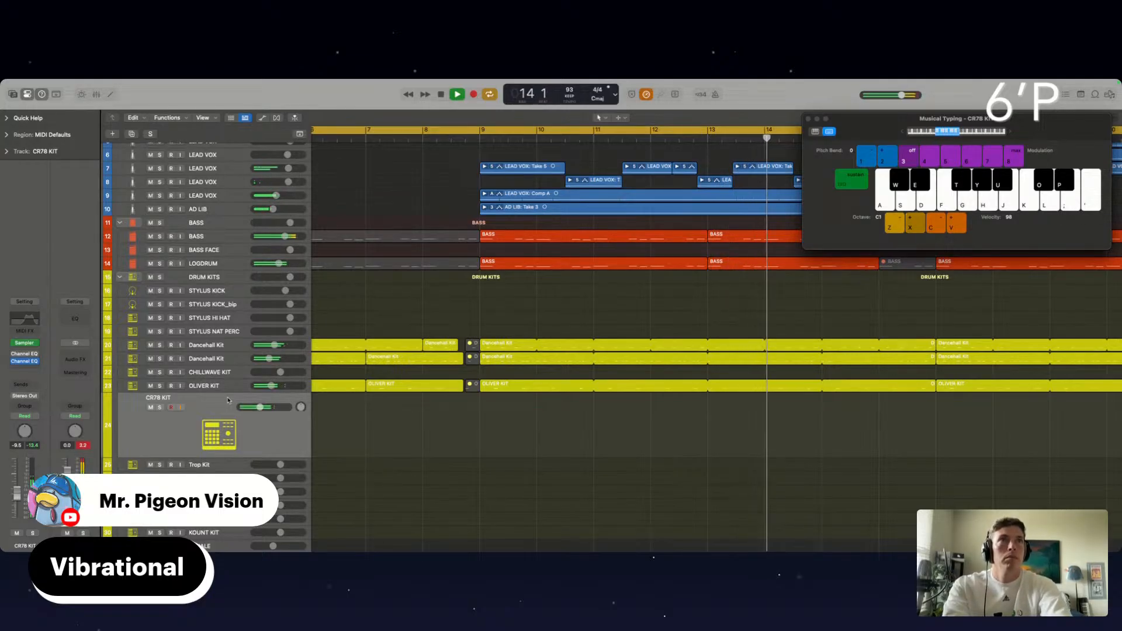
Audition several CR78 KIT sounds with Musical Typing over the playing song.
key(f)
key(h)
key(j)
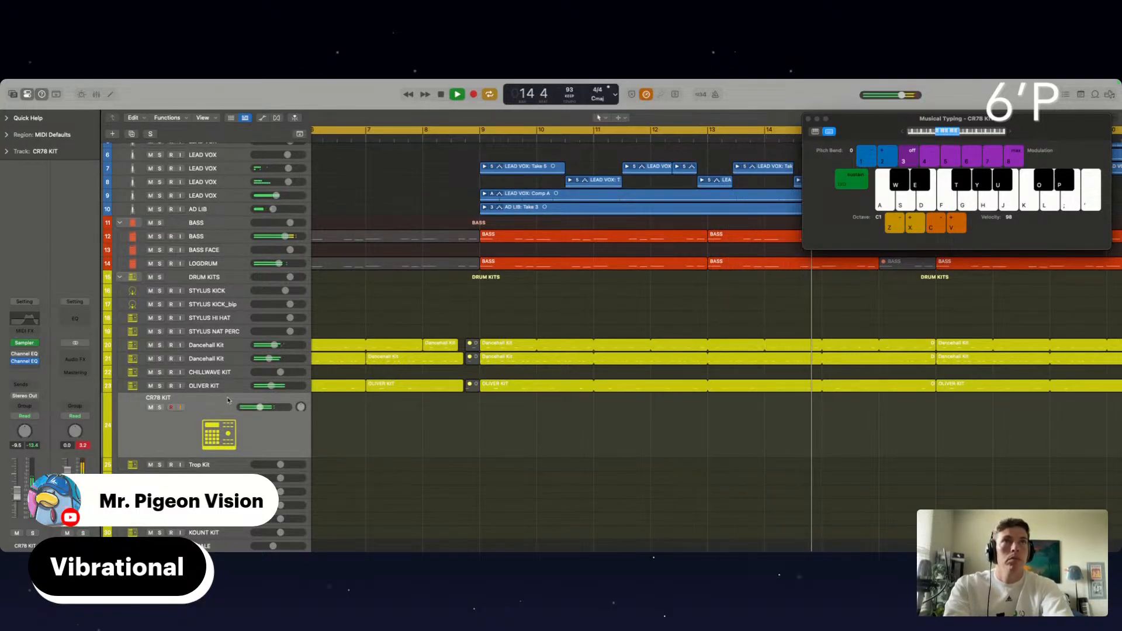
key(g)
key(f)
key(d)
key(t)
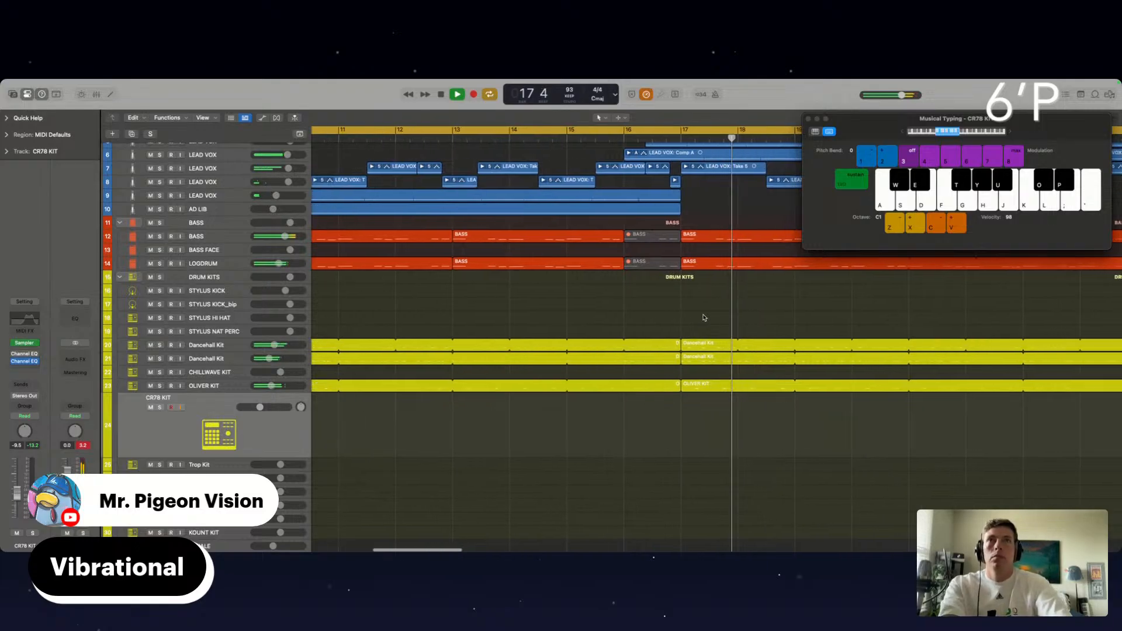
Cut out and mute the drum kits, the drum loops on tracks 33 and 34, and the KICK FX hit between bar 16 and 16 3.
scroll(659, 381, up, 5)
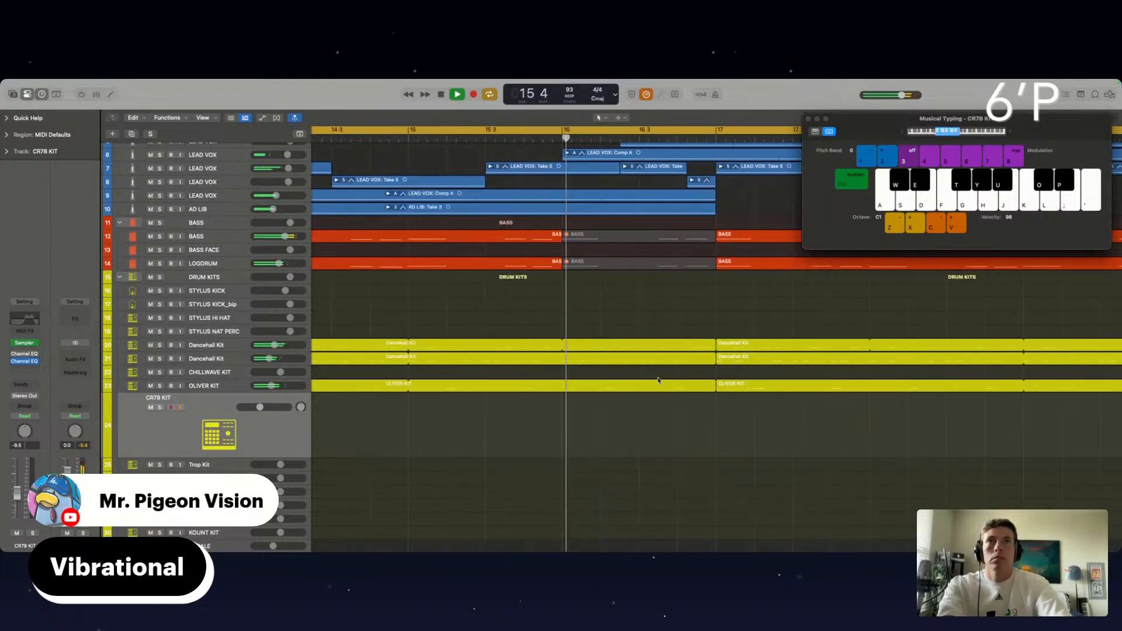
drag(604, 350, 678, 395)
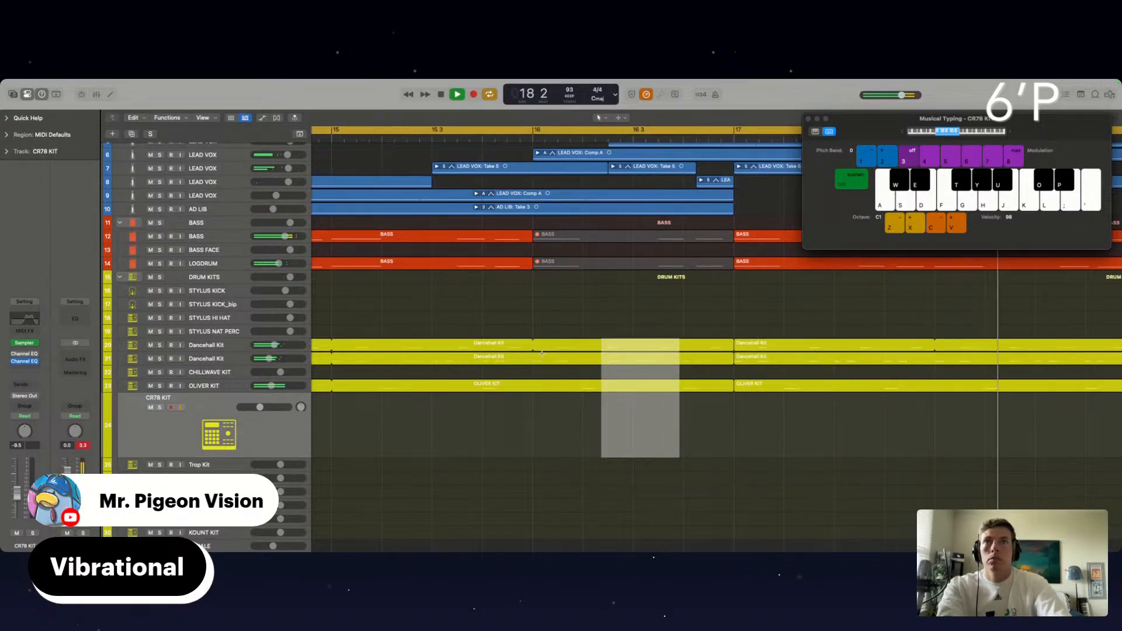
drag(533, 344, 633, 392)
click(632, 393)
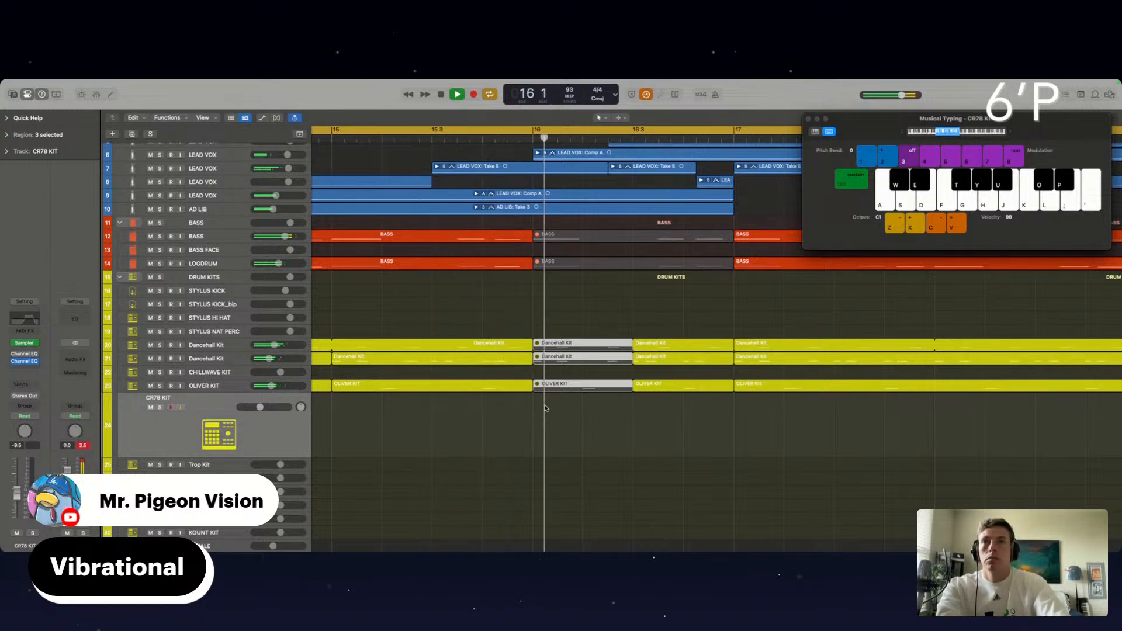
scroll(537, 369, down, 5)
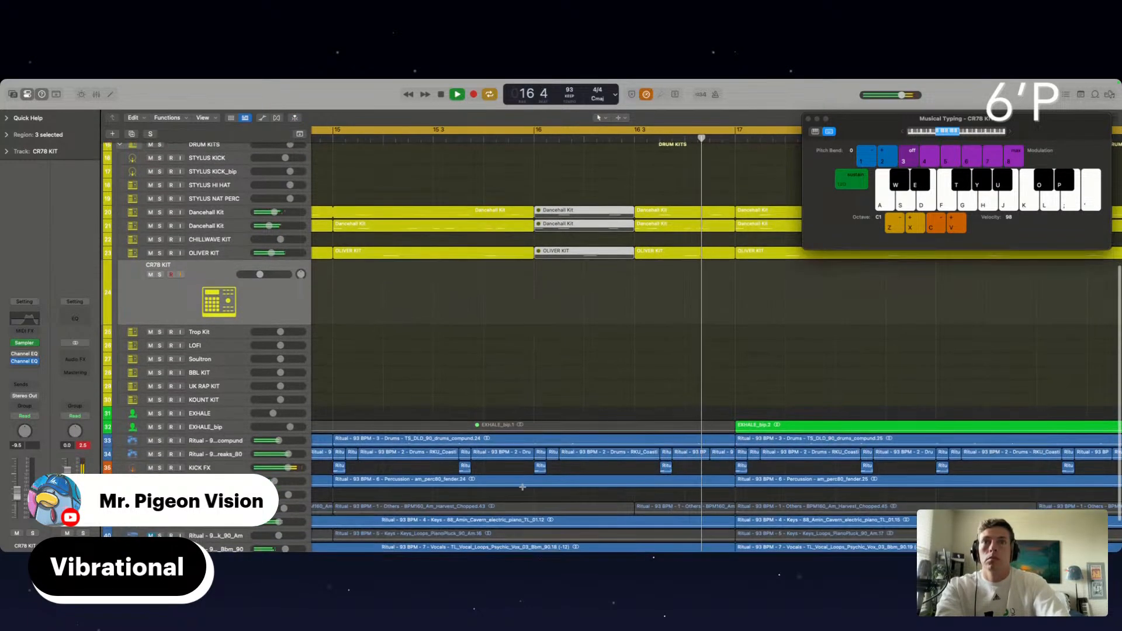
drag(534, 438, 637, 471)
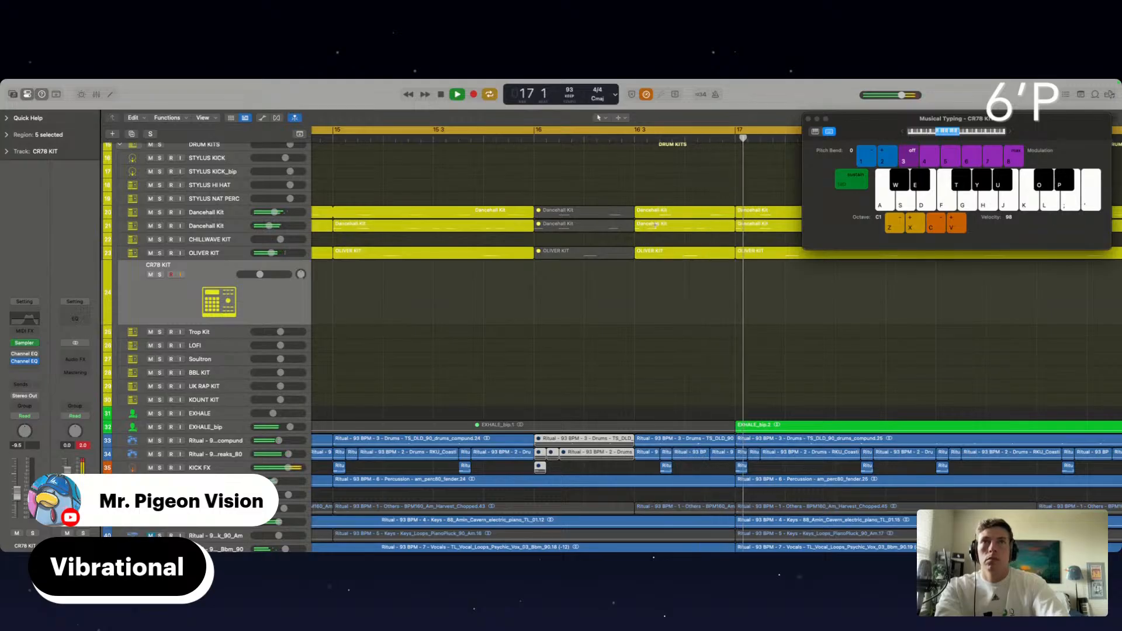
Split and mute the Dancehall Kit and OLIVER KIT slices just after 16 3, plus the rest of the lower Dancehall Kit before bar 17.
click(653, 225)
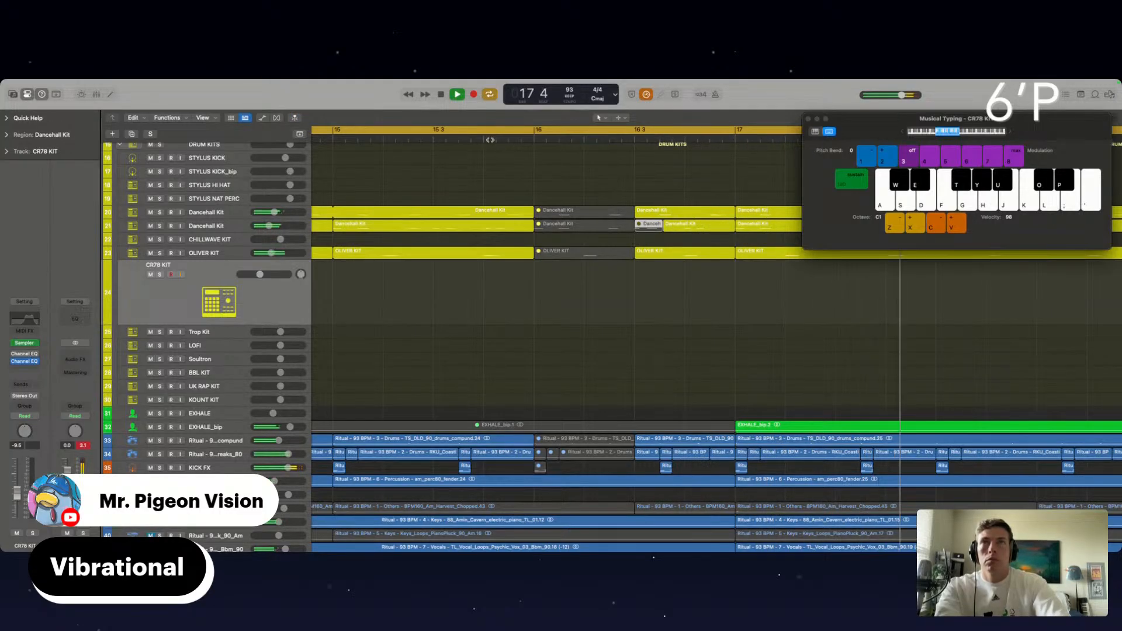
scroll(636, 366, up, 10)
scroll(635, 366, down, 5)
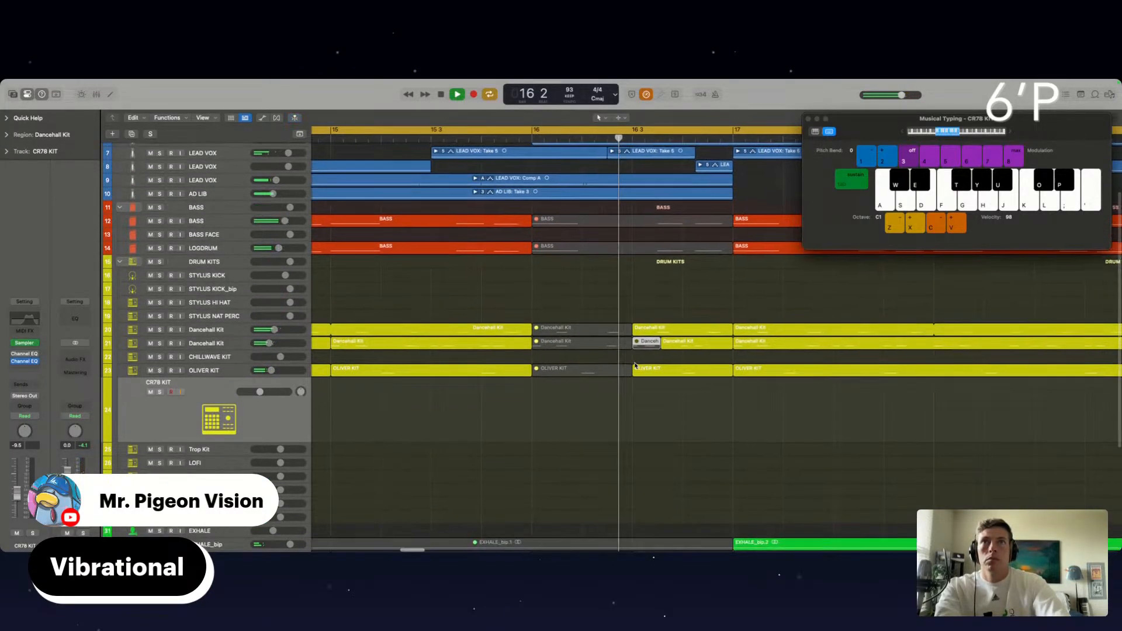
super+double_click(650, 274)
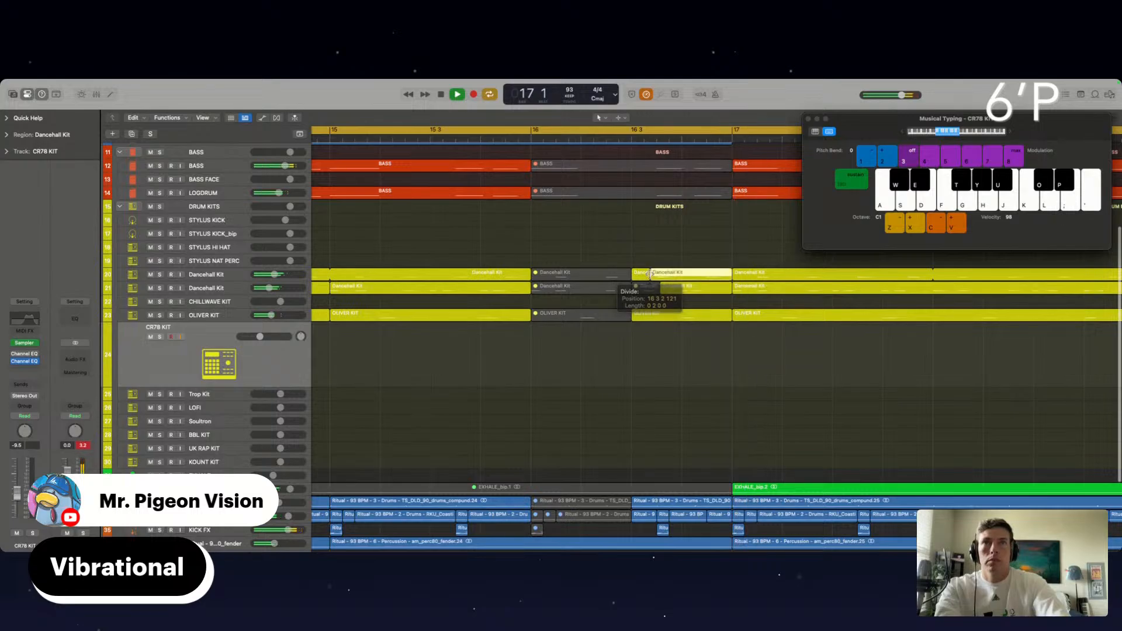
super+click(669, 316)
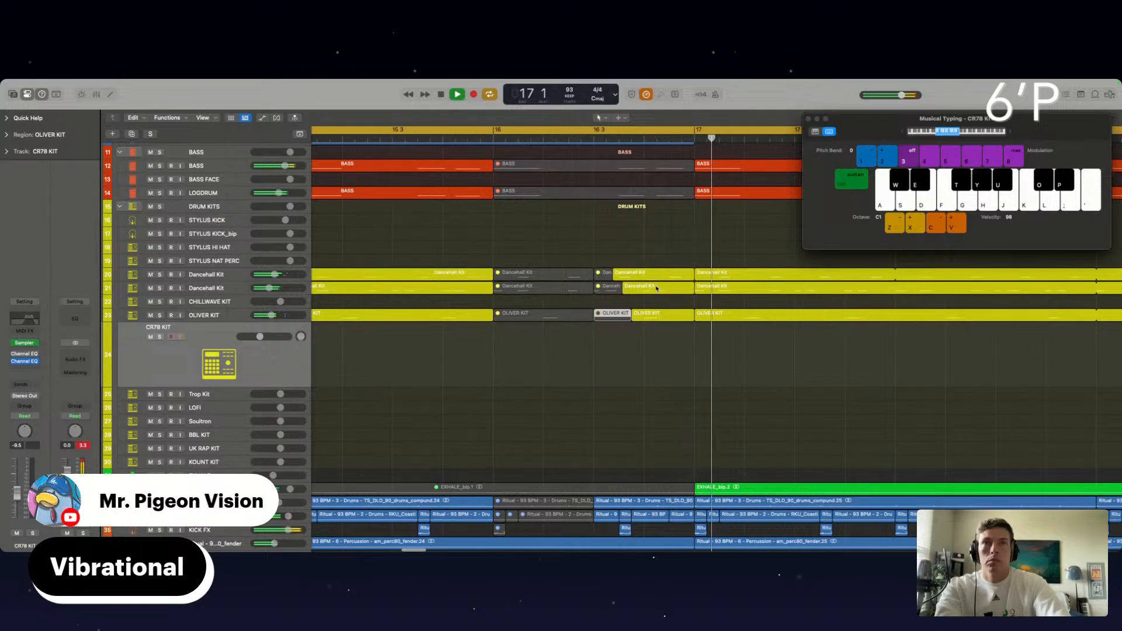
click(640, 288)
click(511, 136)
Cut and mute short slices of the drum loops on tracks 33 and 34 just after 16 3, and replay the transition into bar 17.
scroll(619, 466, down, 3)
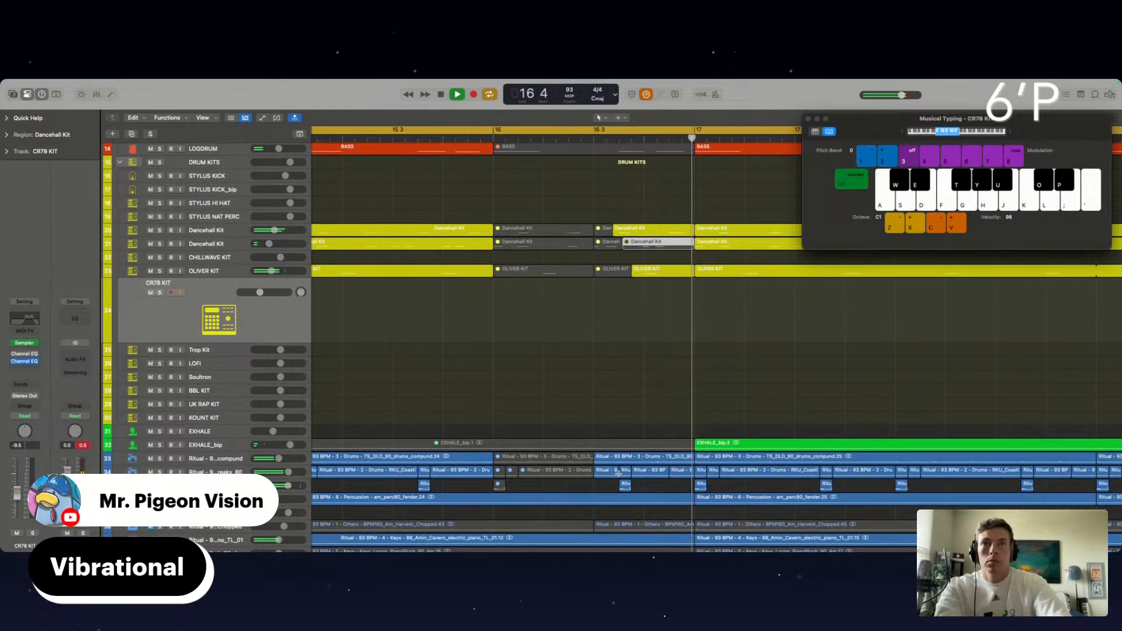
drag(619, 464, 593, 461)
click(592, 461)
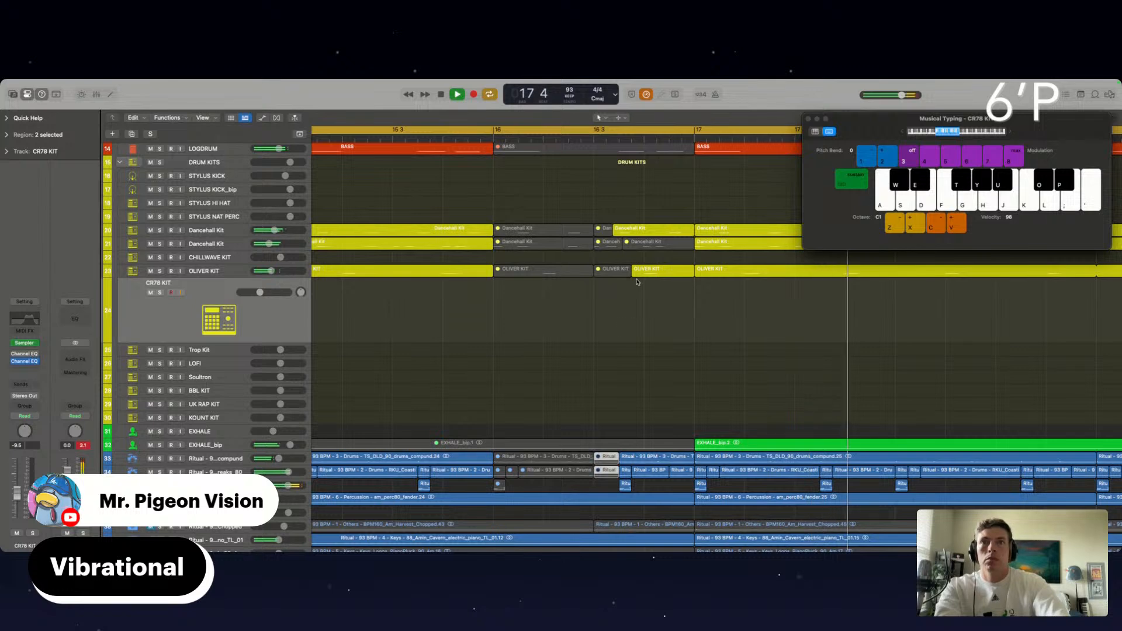
click(528, 135)
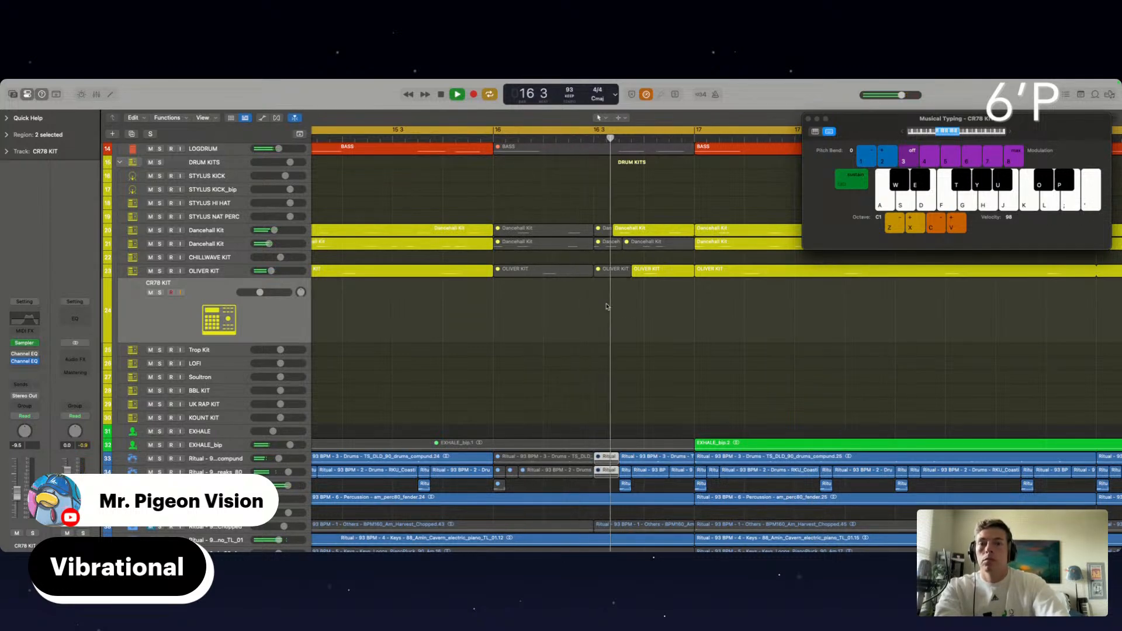
Clear the region selection and extend the end of the cycle range from the end of the vocals to bar 33.
scroll(701, 351, down, 10)
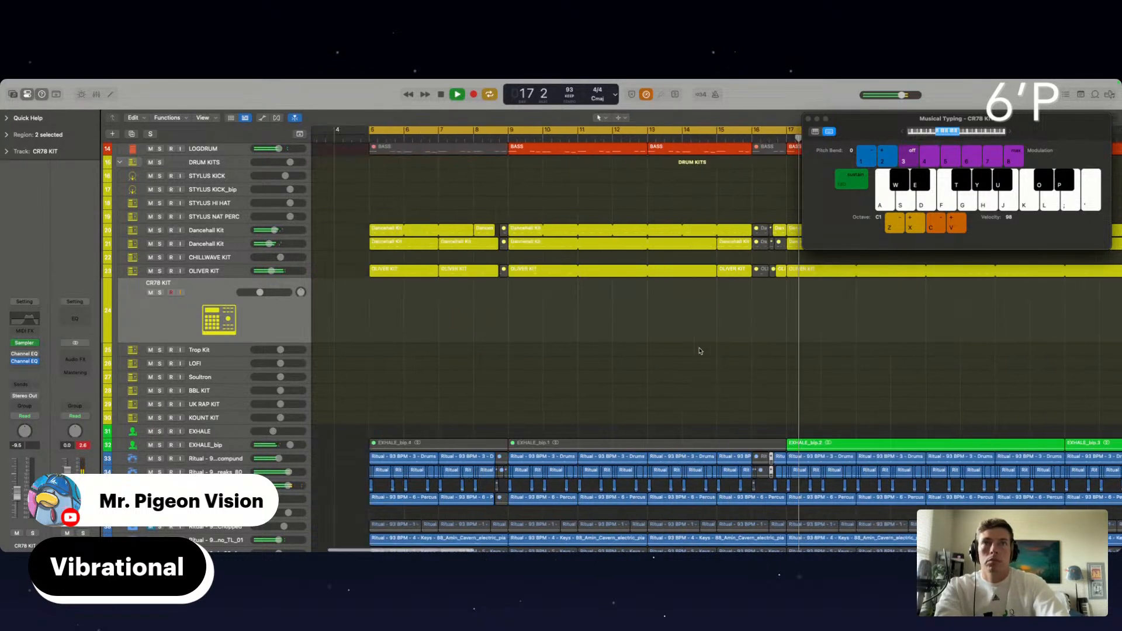
scroll(671, 363, right, 3)
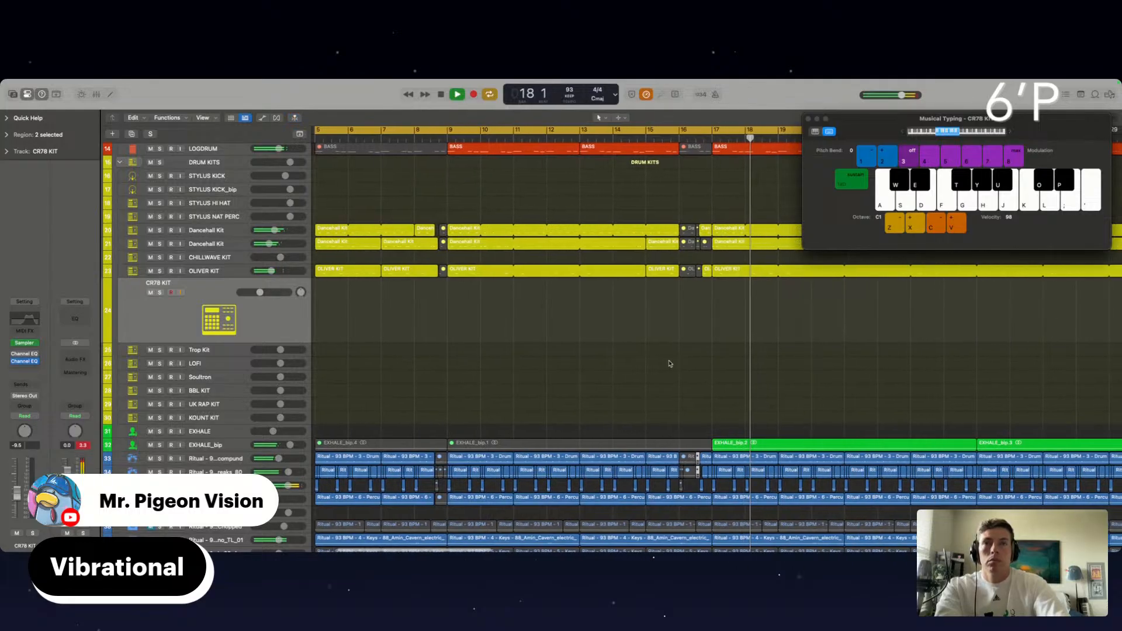
click(671, 364)
scroll(670, 363, down, 6)
scroll(670, 364, up, 3)
scroll(670, 363, up, 5)
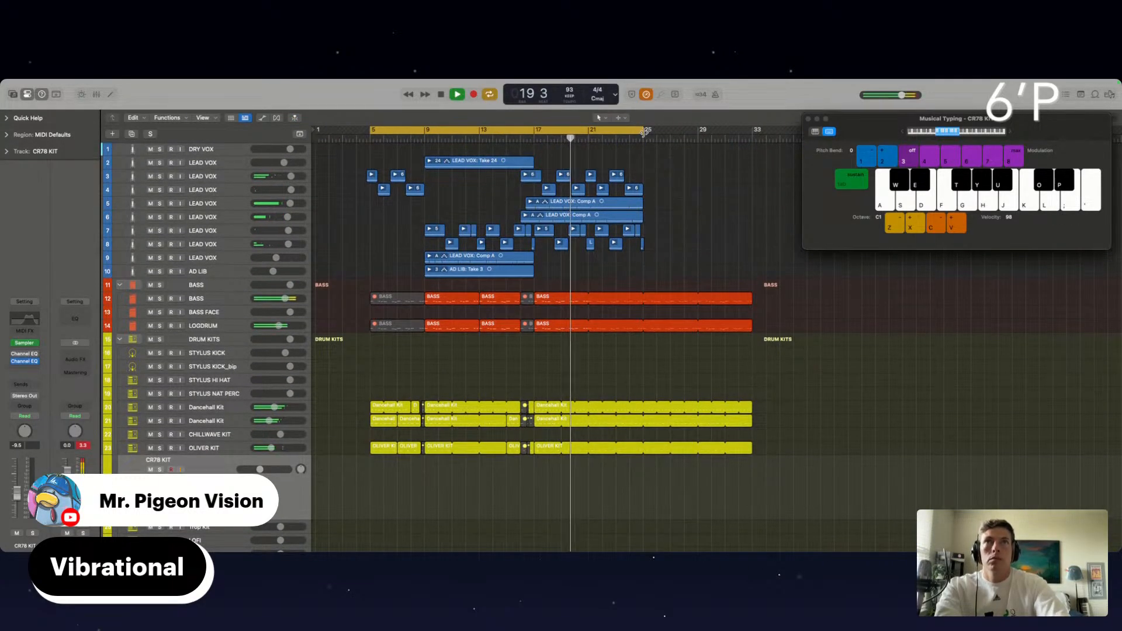
drag(642, 138, 752, 140)
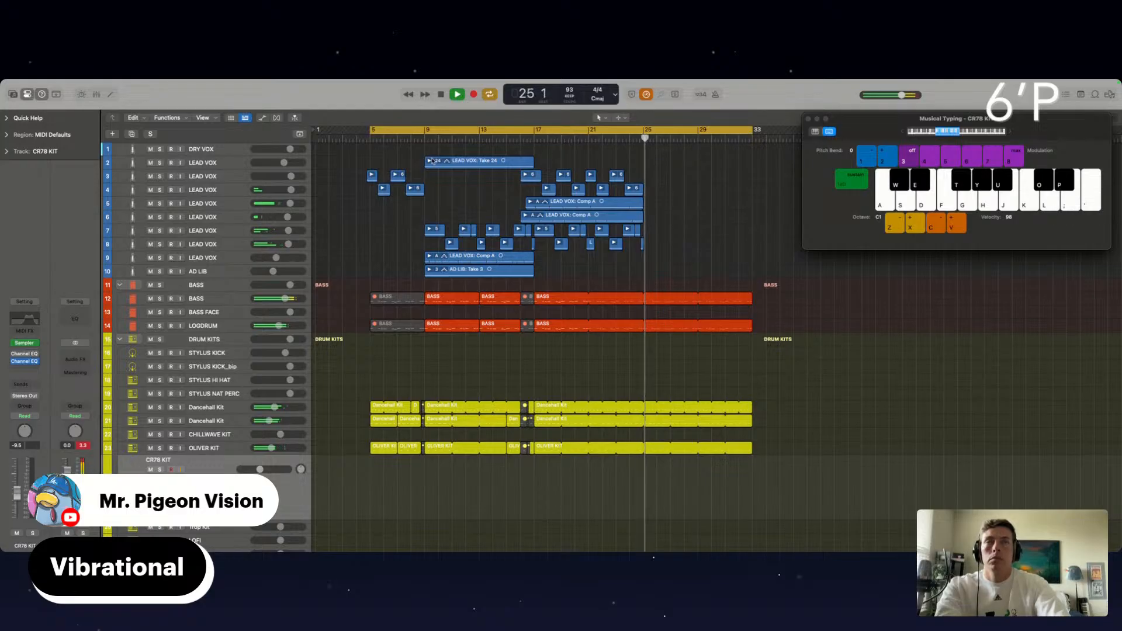
drag(422, 159, 531, 278)
click(603, 276)
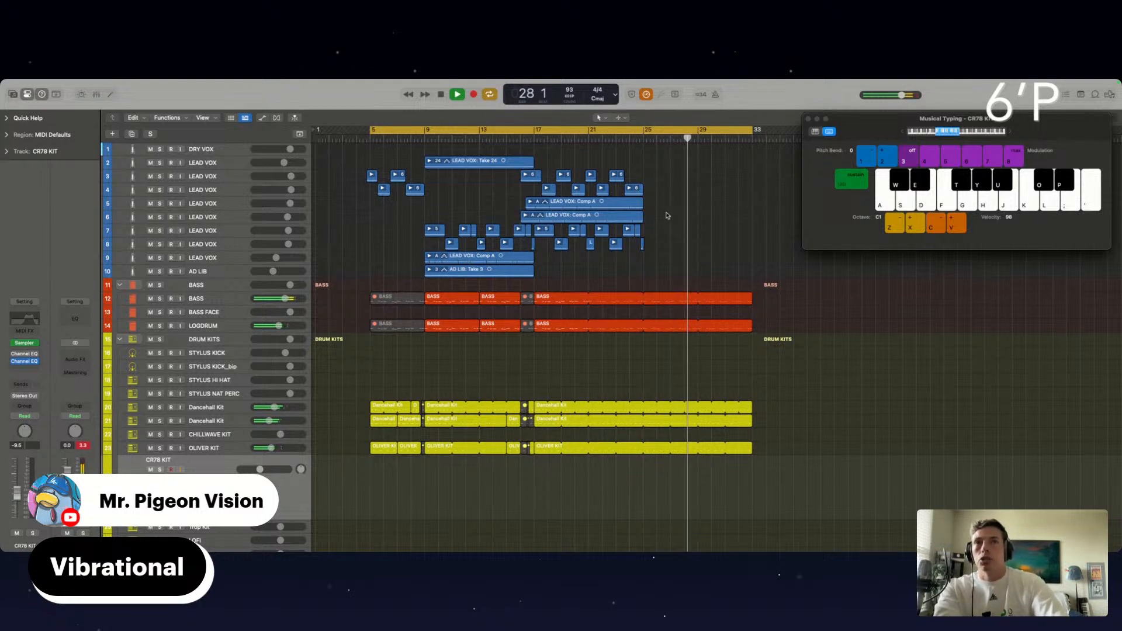
scroll(735, 386, down, 2)
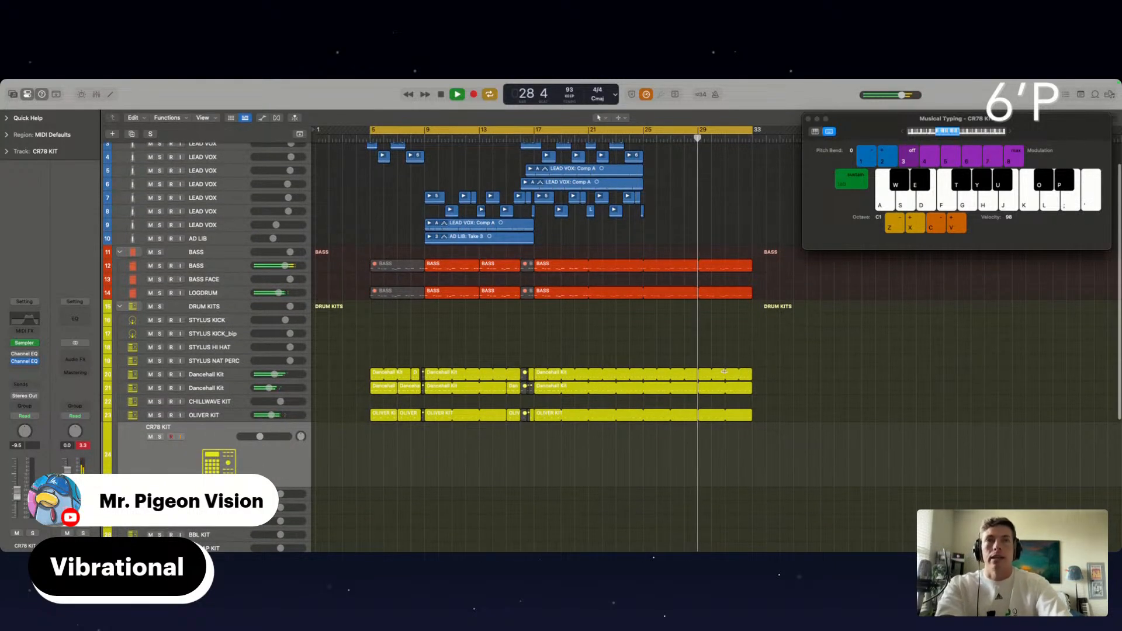
scroll(749, 358, right, 3)
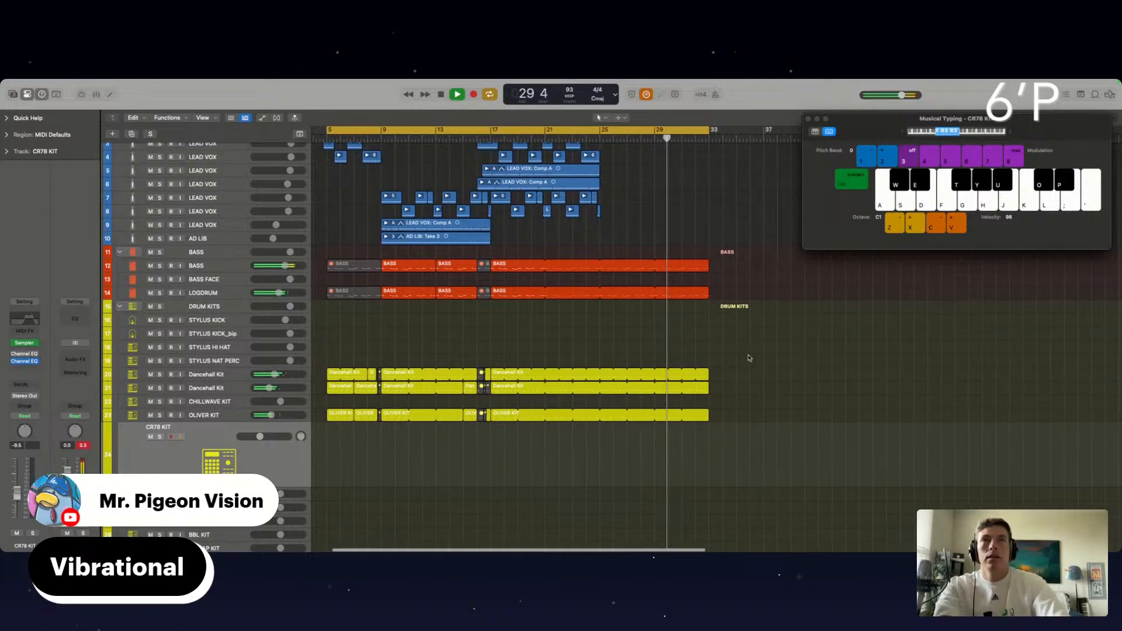
scroll(749, 358, up, 2)
scroll(750, 358, up, 3)
scroll(748, 357, left, 4)
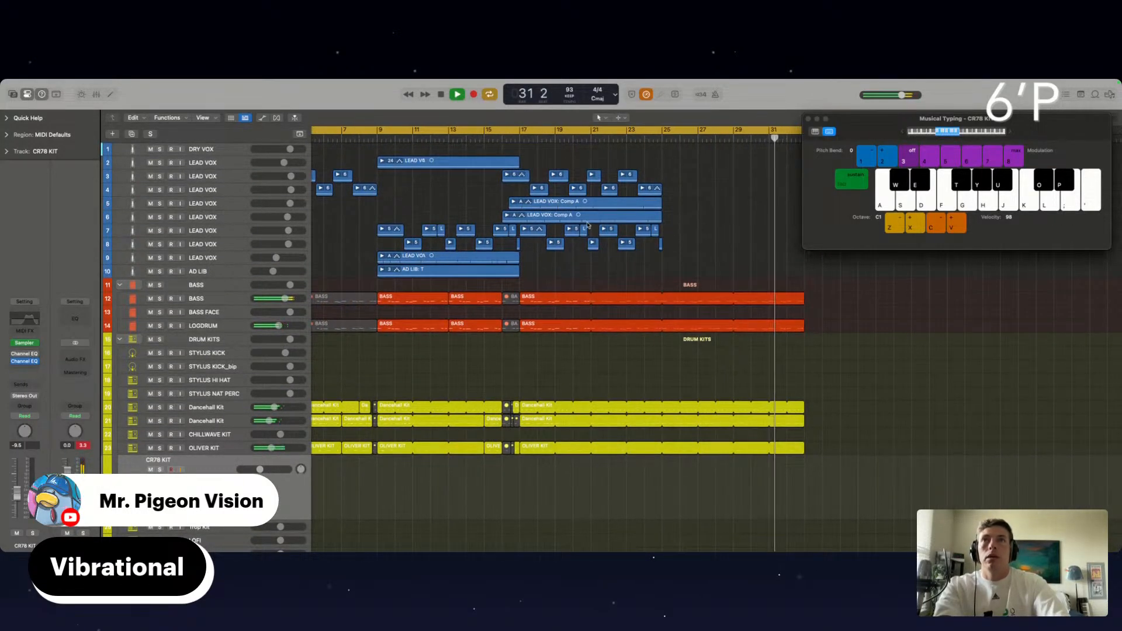
Copy the LEAD VOX regions on tracks 3 and 4 that cover bars 17 to 25 eight bars on, filling up to bar 33.
drag(670, 192, 584, 177)
drag(504, 175, 503, 175)
scroll(503, 174, right, 2)
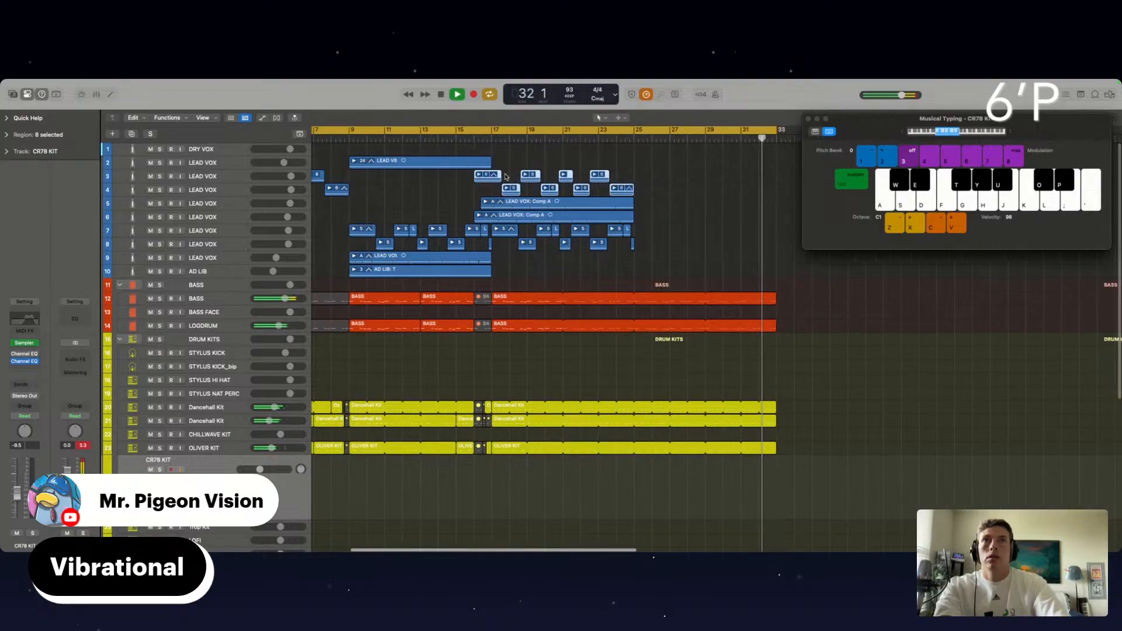
click(427, 138)
scroll(452, 178, right, 3)
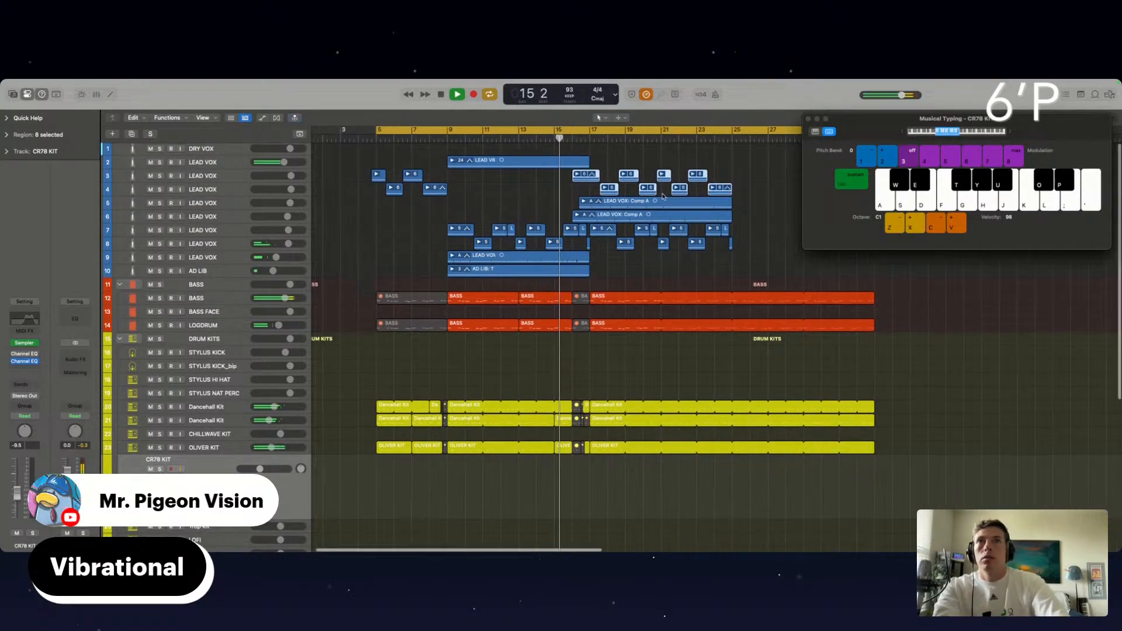
drag(524, 181, 672, 185)
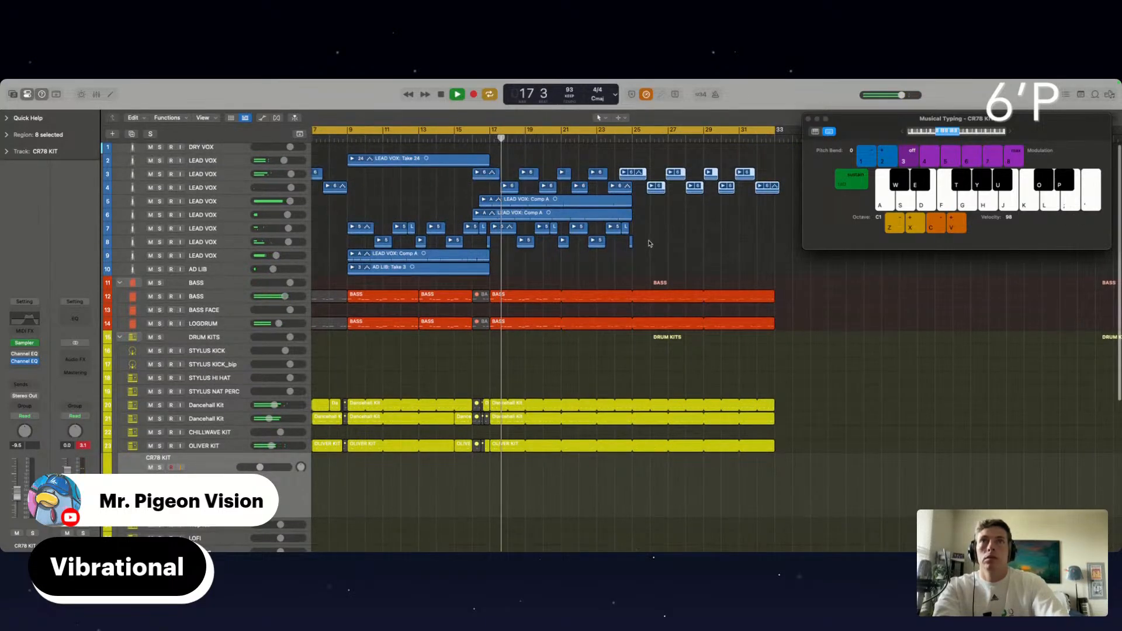
Copy the LEAD VOX regions on tracks 7 and 8 between bars 17 and 25 to bars 25 to 33.
mouse_move(647, 243)
mouse_down()
mouse_move(473, 231)
mouse_move(632, 233)
mouse_move(483, 226)
mouse_move(480, 235)
mouse_move(615, 245)
mouse_move(648, 234)
mouse_up()
click(480, 242)
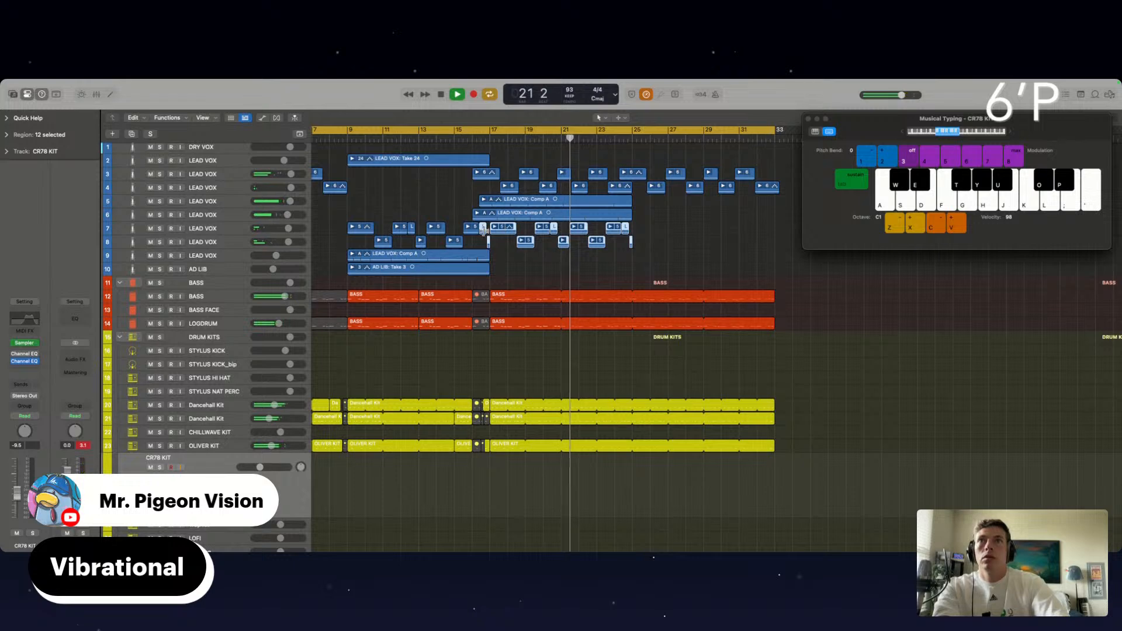
click(488, 229)
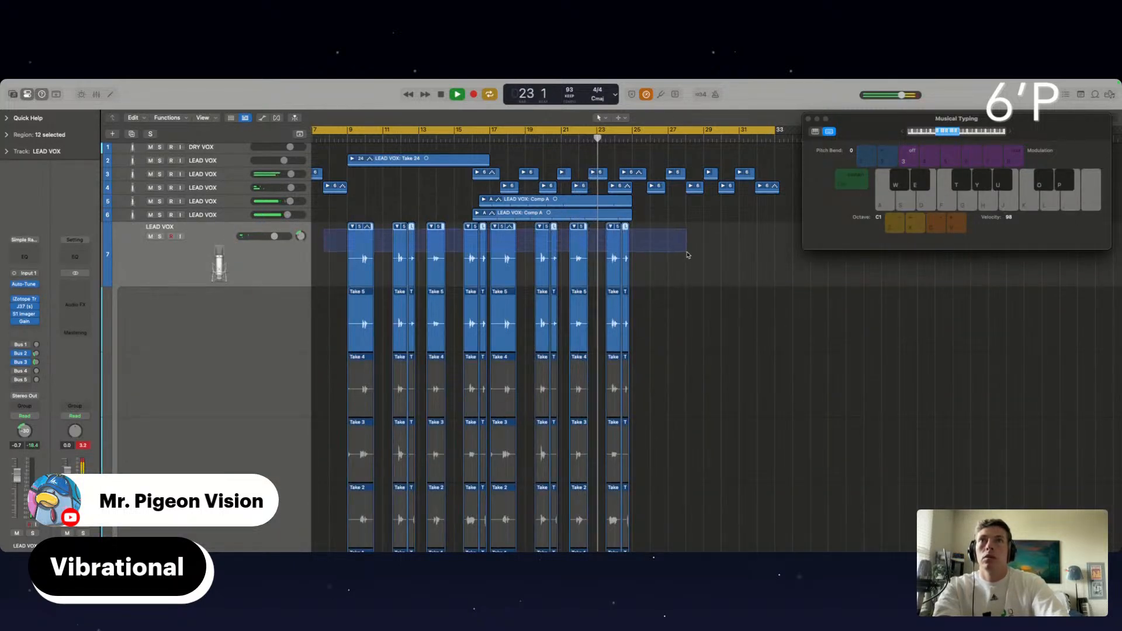
click(353, 227)
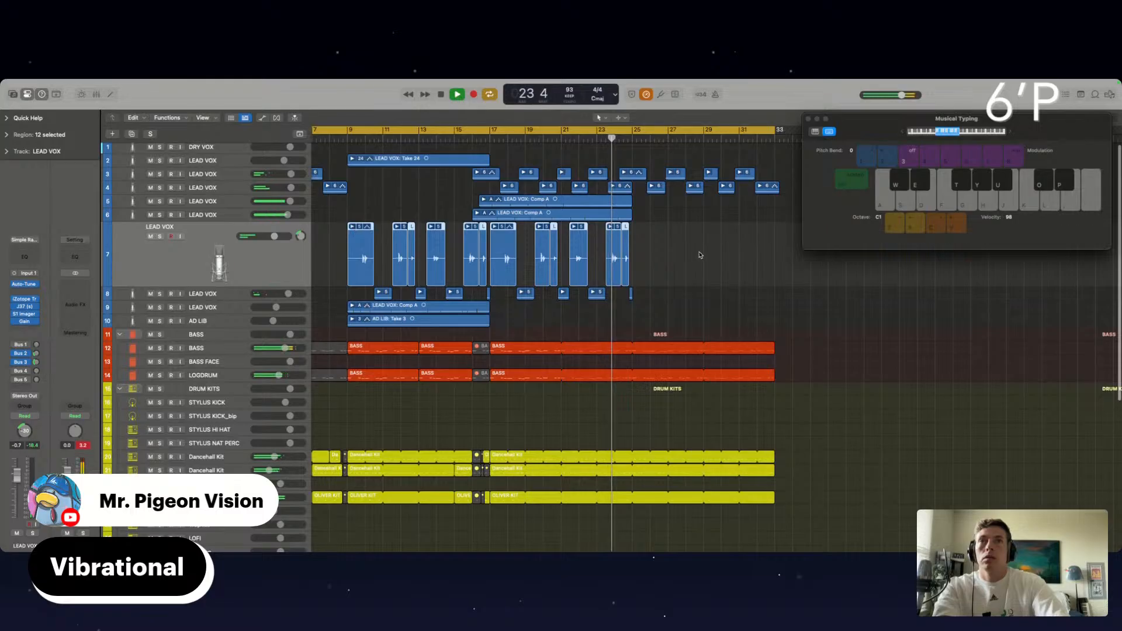
drag(700, 253, 498, 318)
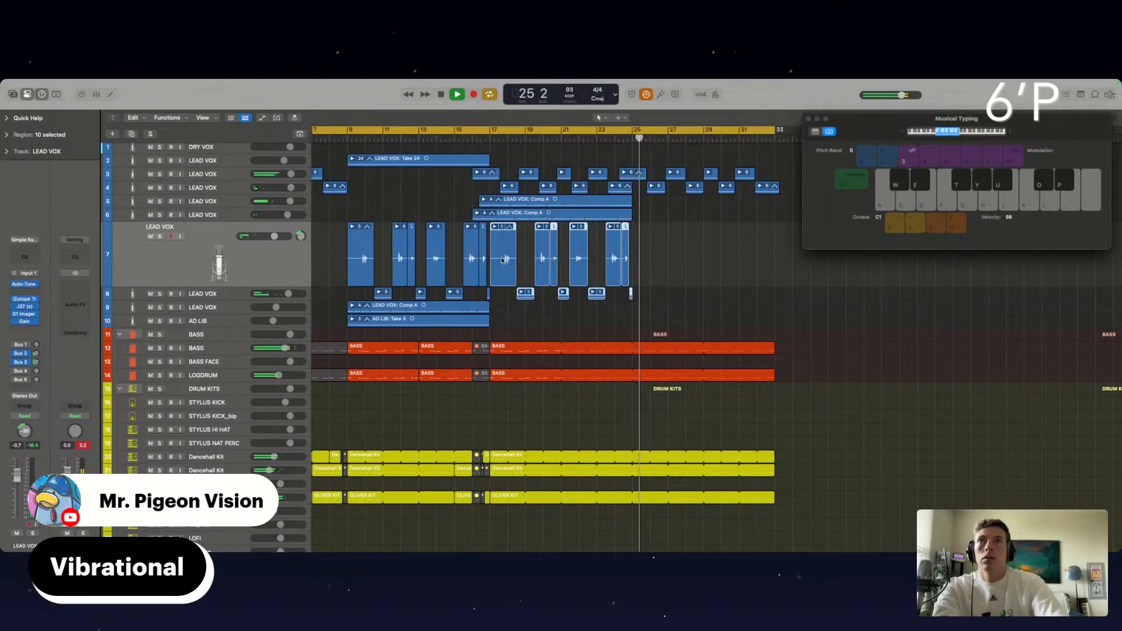
drag(502, 259, 647, 275)
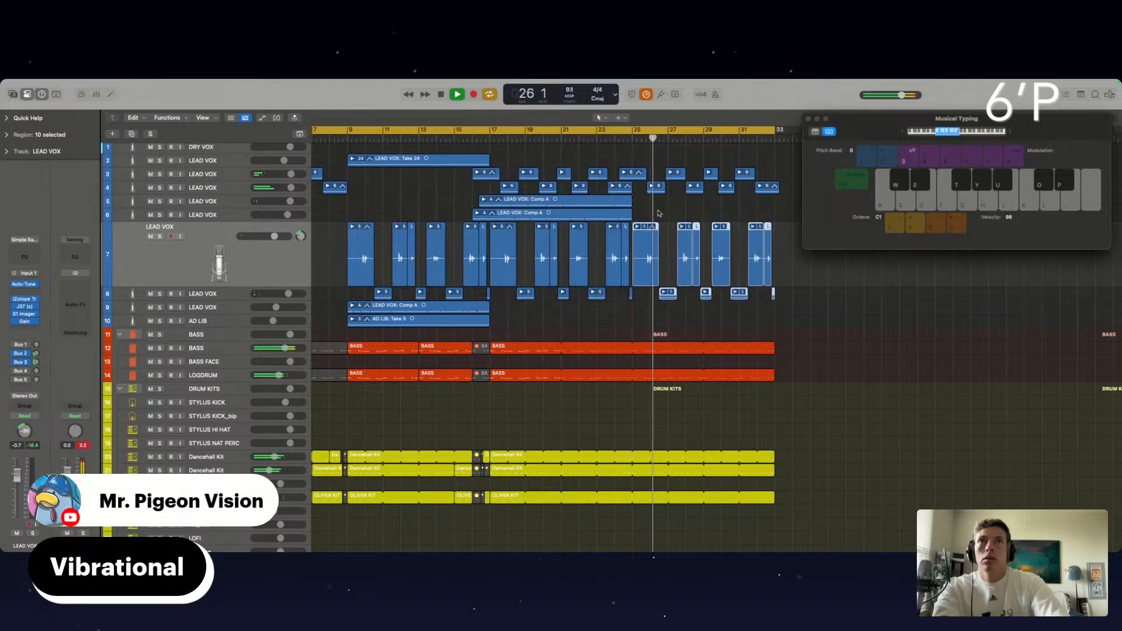
scroll(672, 216, right, 3)
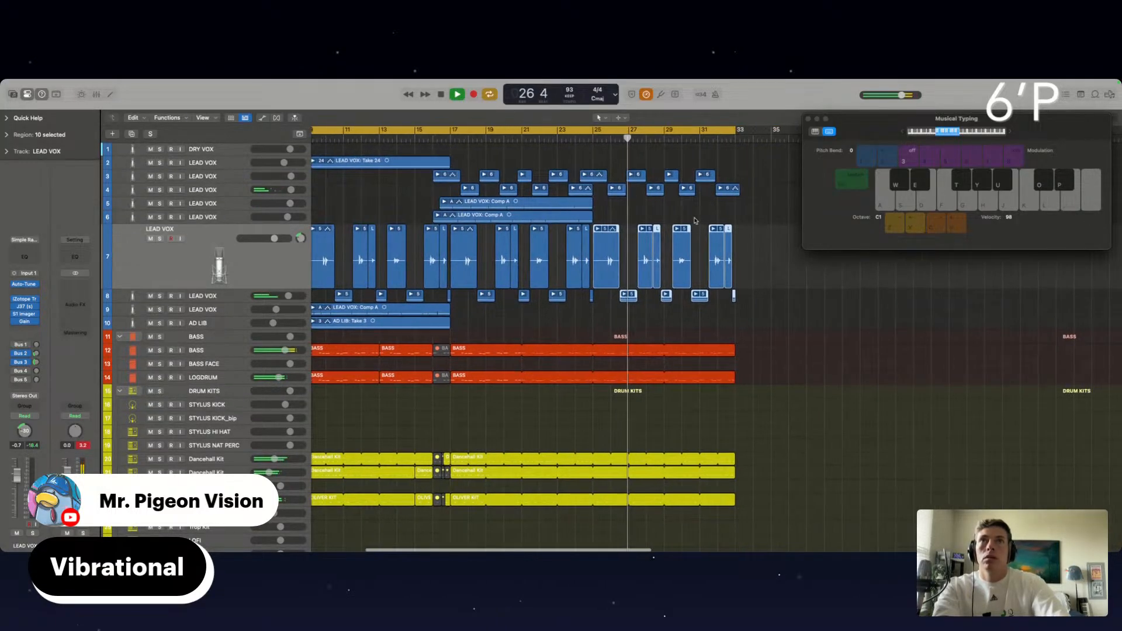
drag(743, 203, 598, 184)
key(Delete)
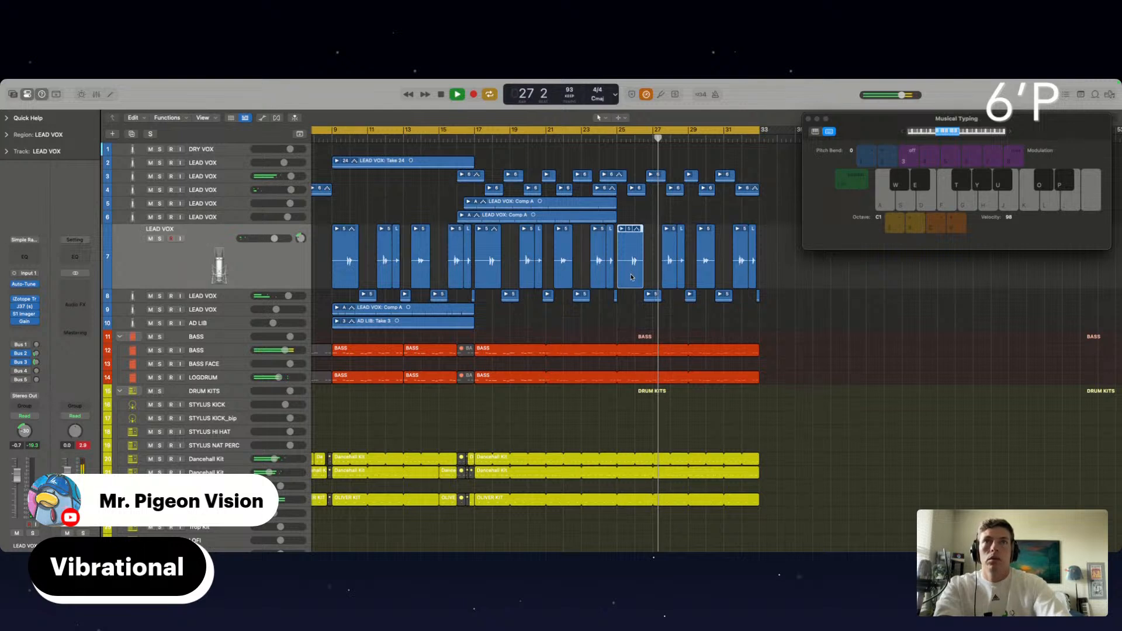
Mute the copied LEAD VOX regions on tracks 7 and 8 between bars 25 and 33, and save the project.
click(653, 294)
drag(683, 293, 769, 280)
key(ctrl+m)
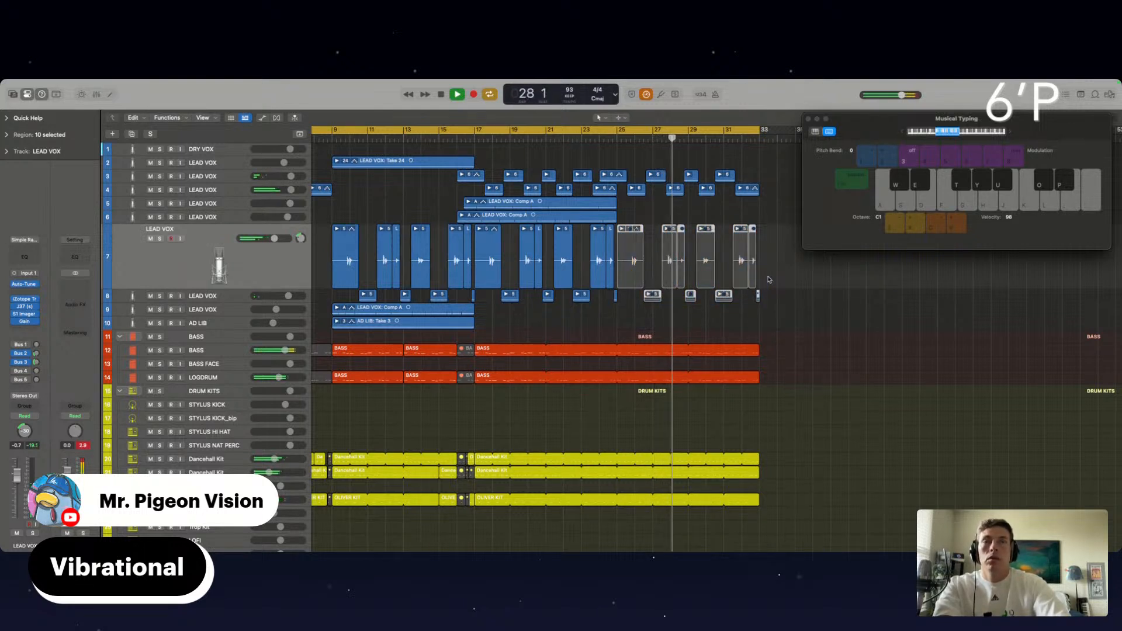
click(742, 326)
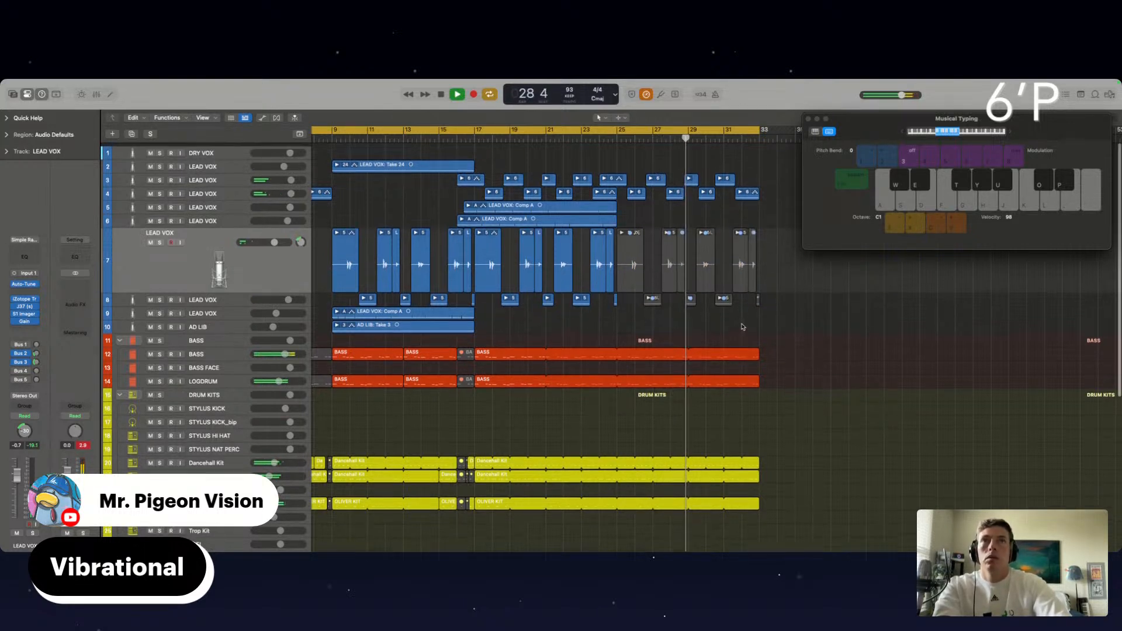
scroll(742, 327, left, 3)
click(809, 119)
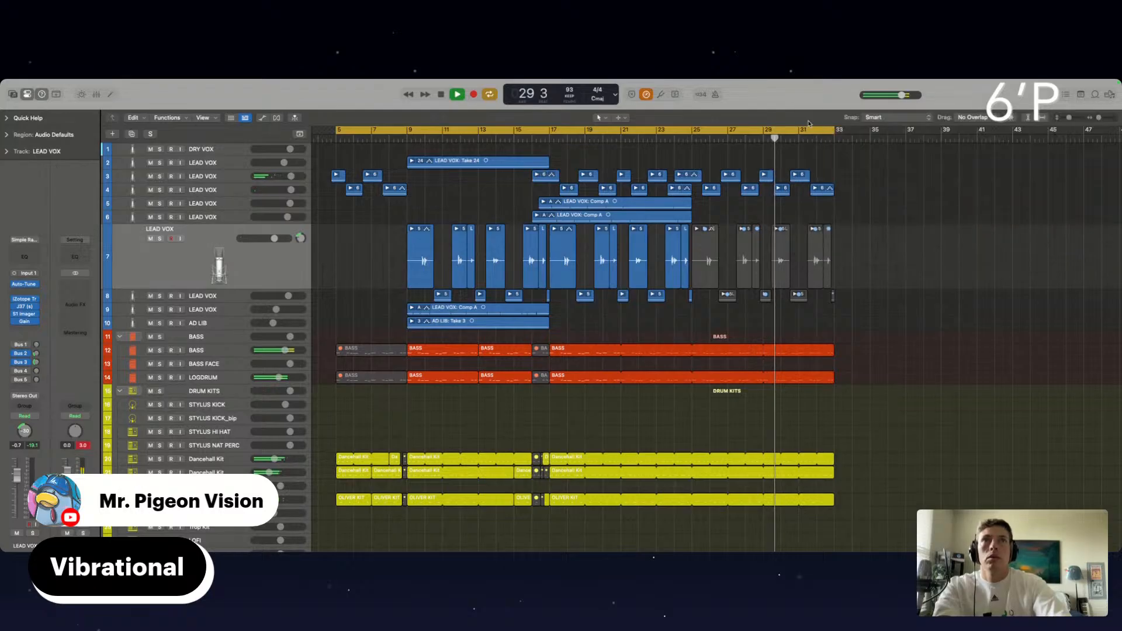
scroll(533, 176, left, 3)
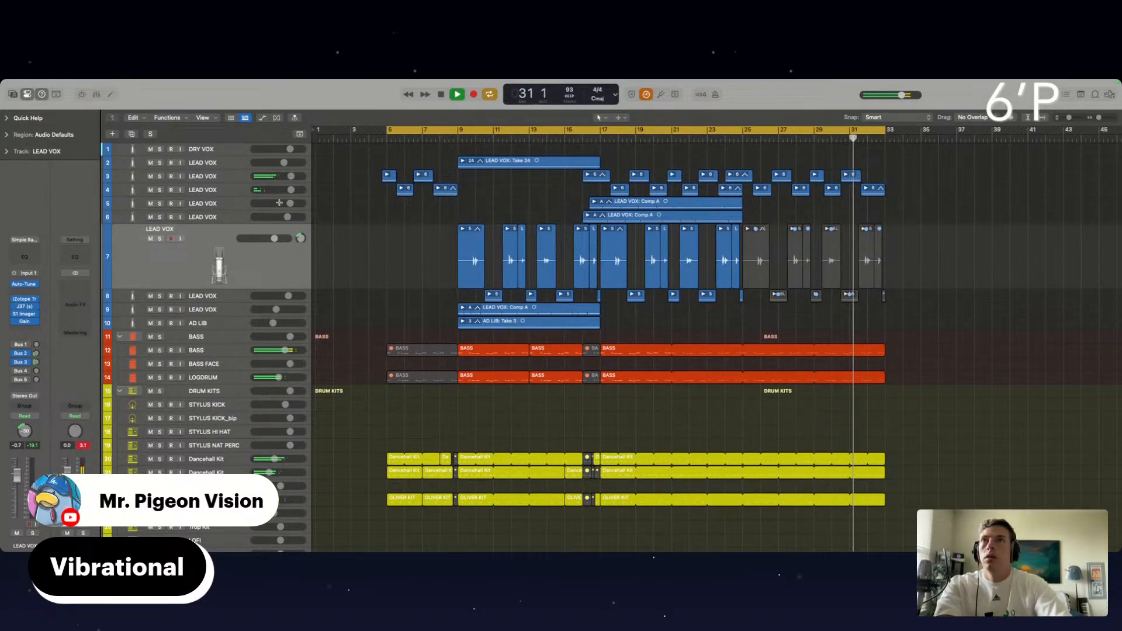
key(super+s)
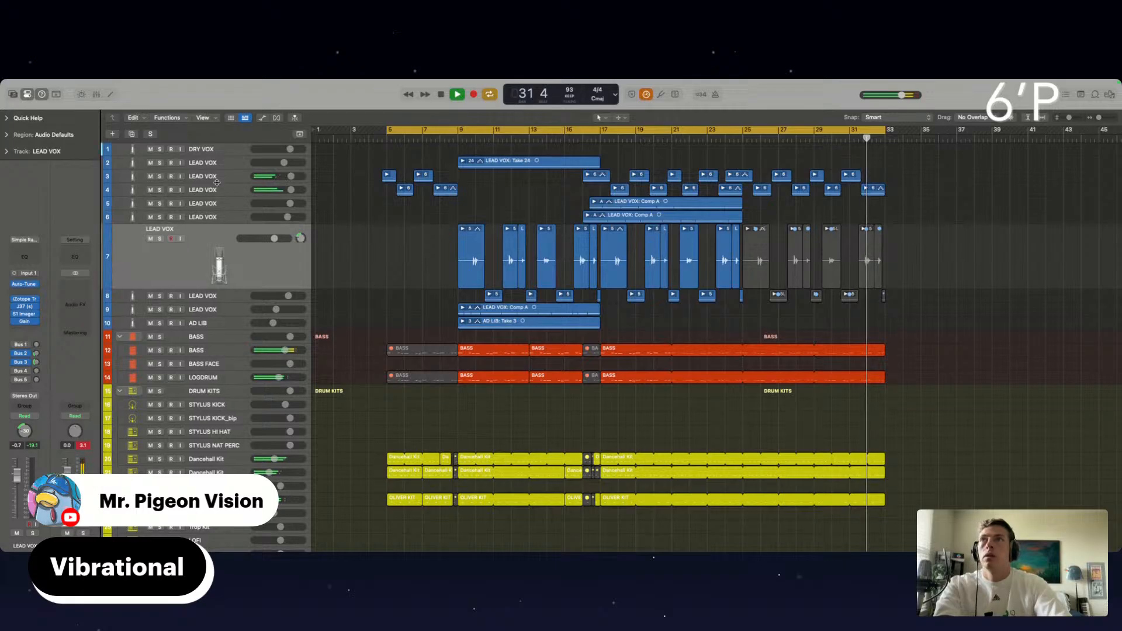
Duplicate the LEAD VOX track 3 with its settings and move the empty copy below track 4.
click(216, 176)
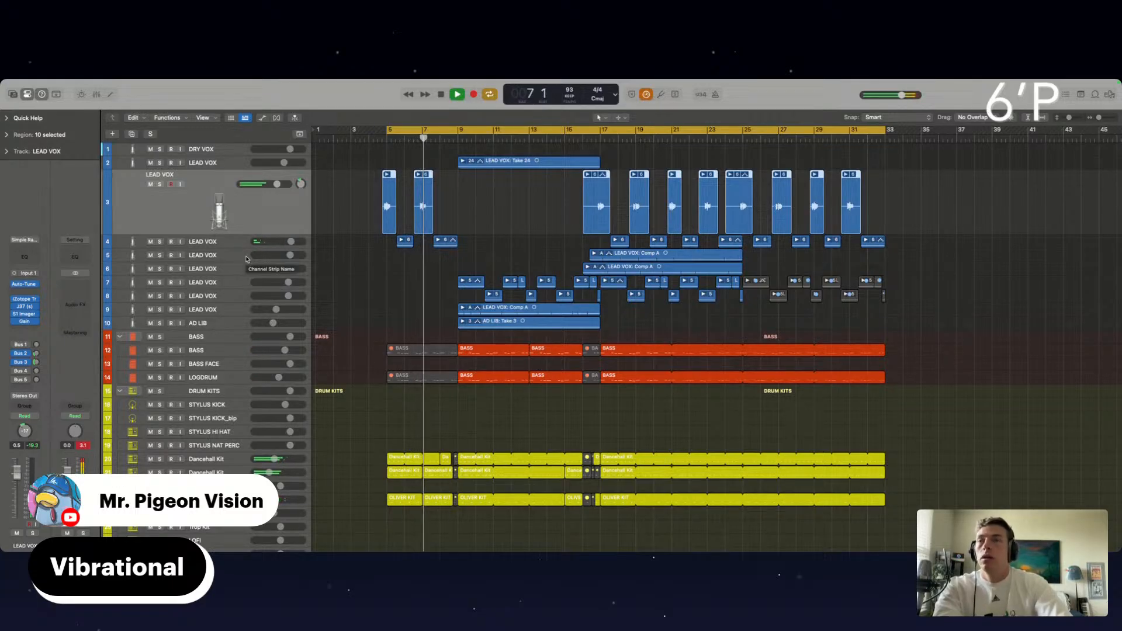
key(super+d)
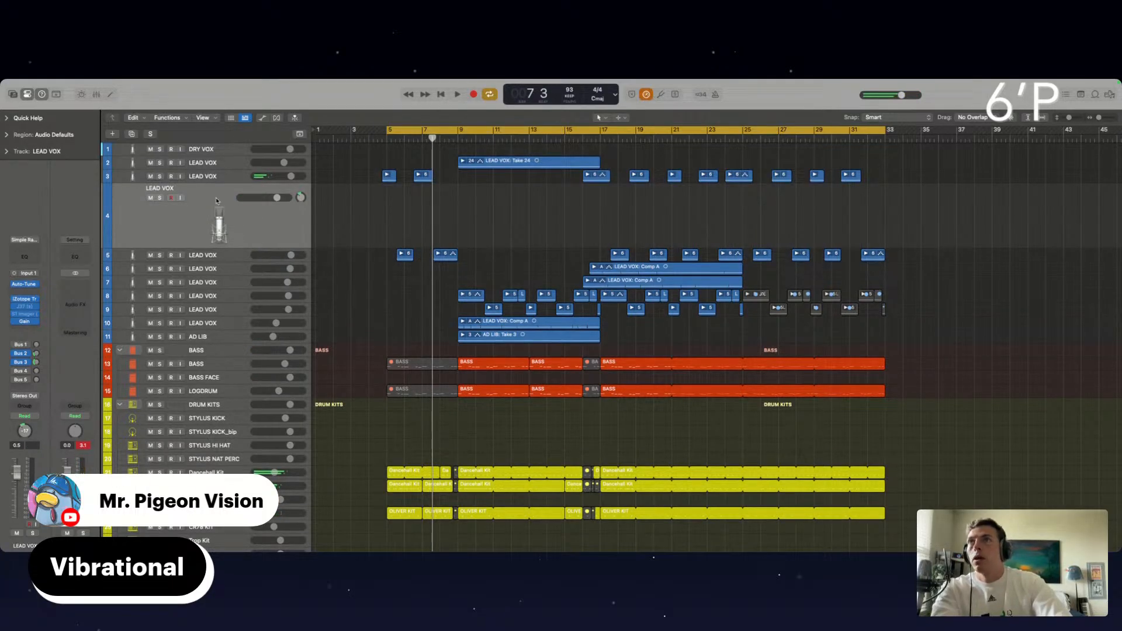
drag(216, 200, 218, 271)
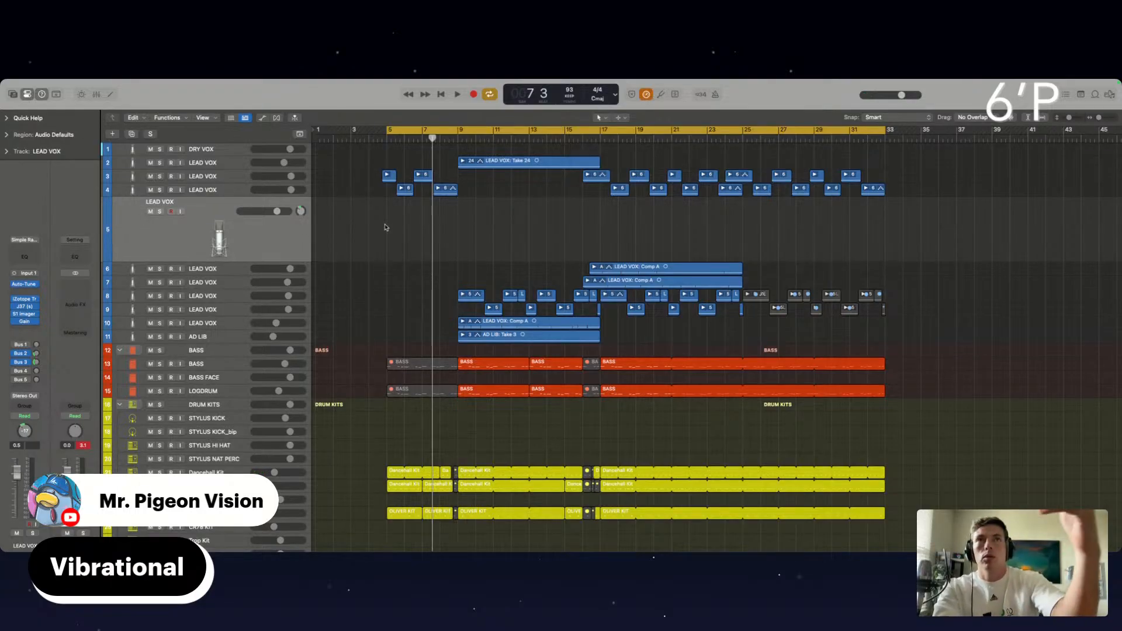
scroll(433, 349, down, 2)
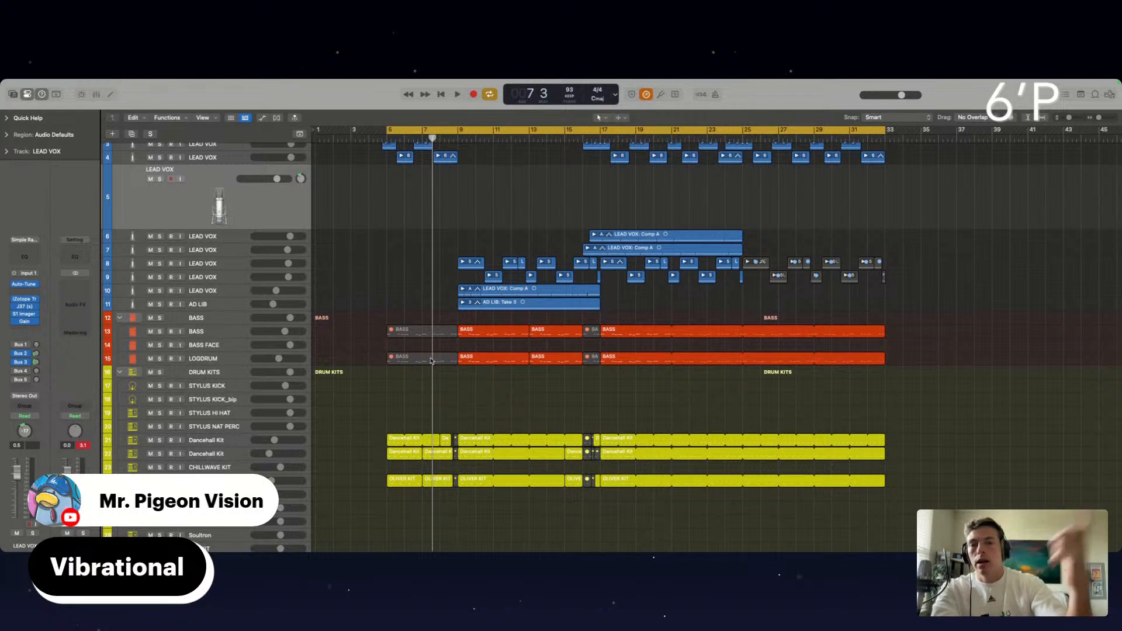
scroll(324, 257, up, 2)
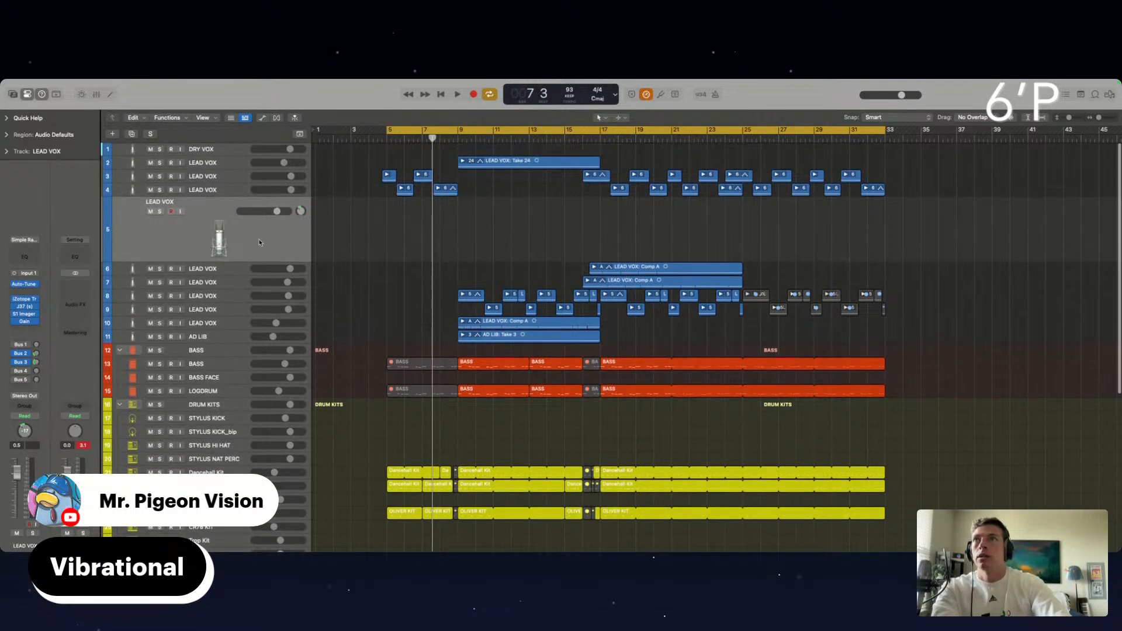
Set the cycle range to bars 5 to 10 and record vocal takes on the new LEAD VOX track 5.
click(419, 129)
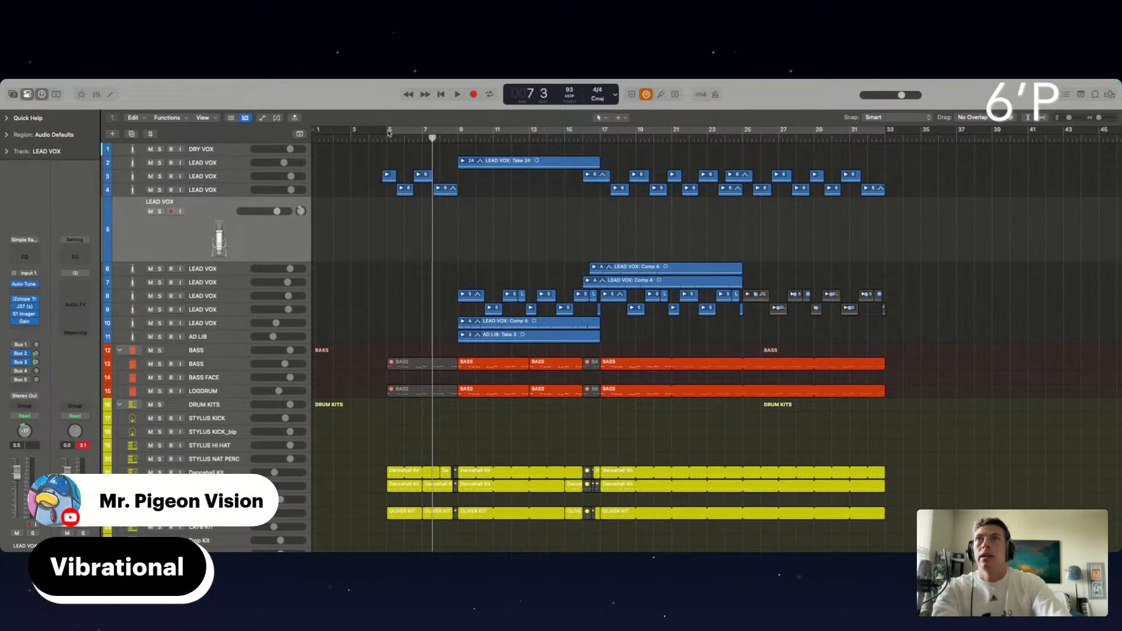
drag(388, 132, 476, 133)
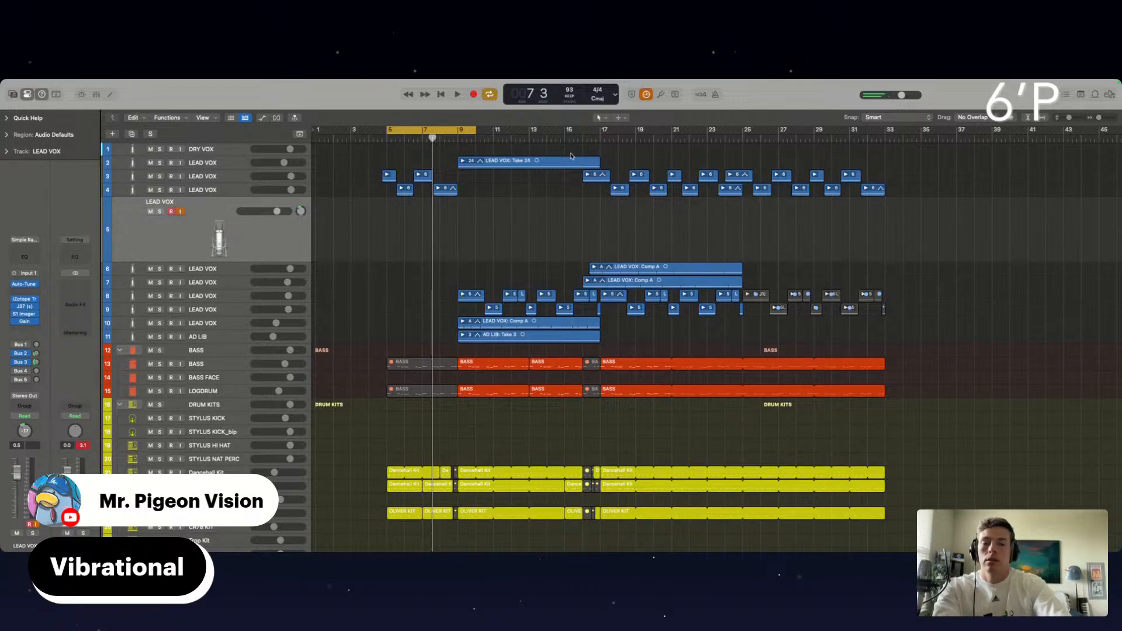
key(r)
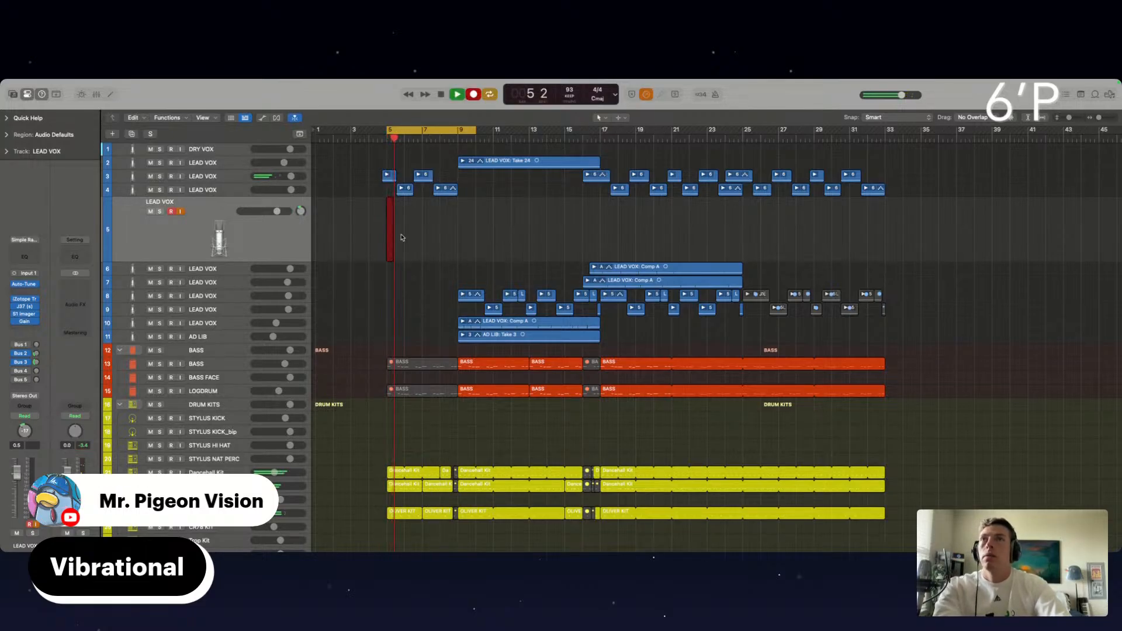
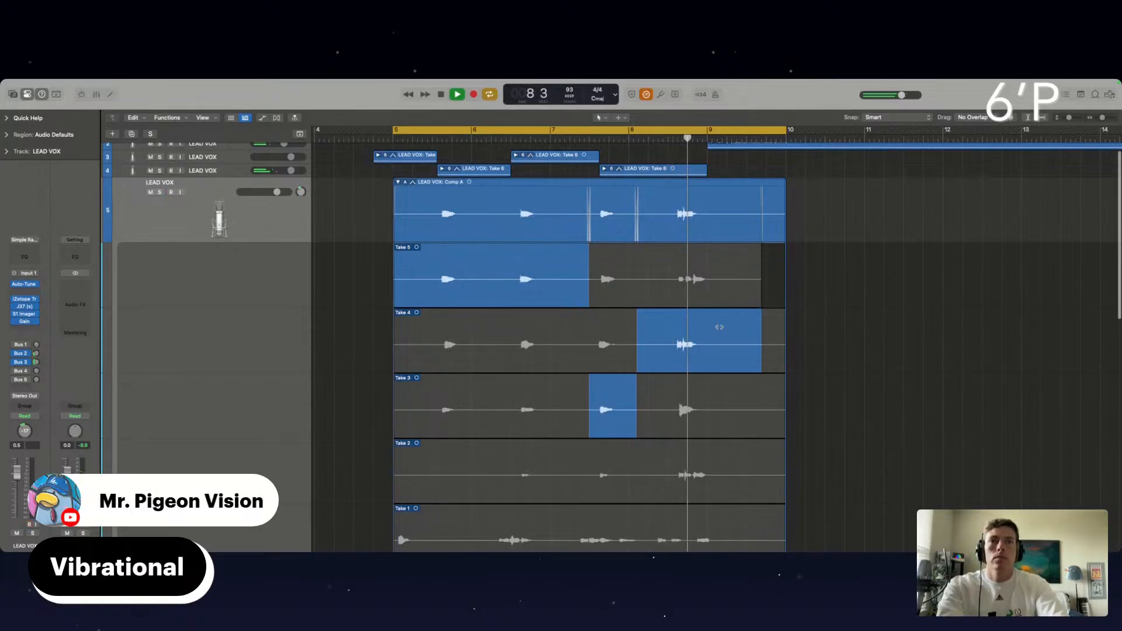
Collapse the take folder on track 5, copy it to bars 25 and 29, and turn cycling off.
scroll(766, 310, down, 3)
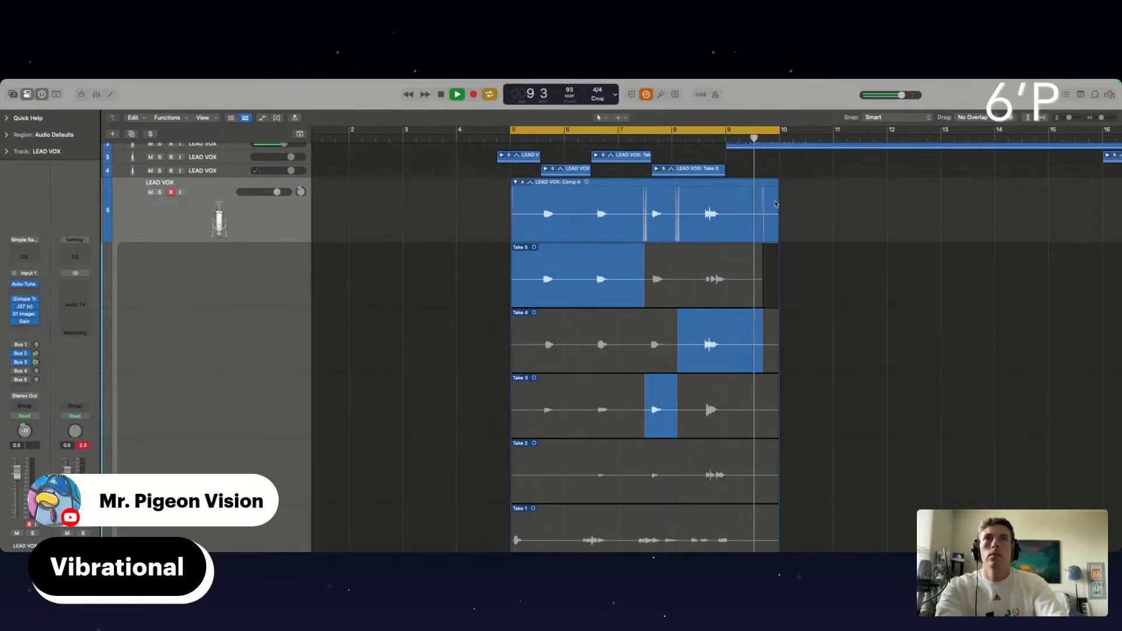
scroll(643, 263, up, 1)
click(515, 202)
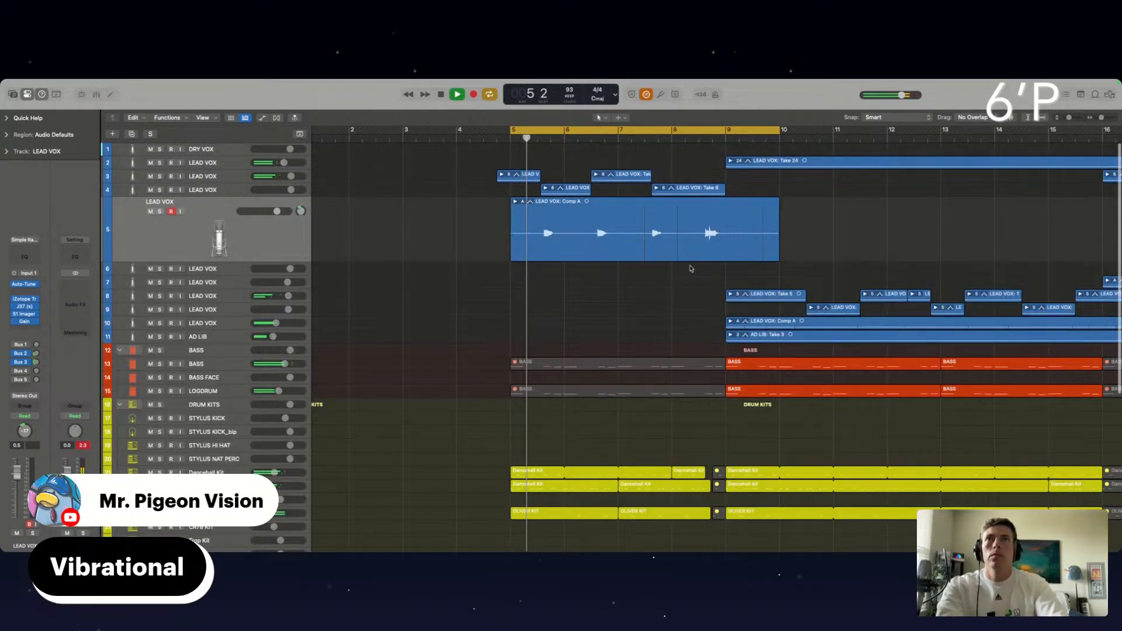
scroll(689, 268, down, 4)
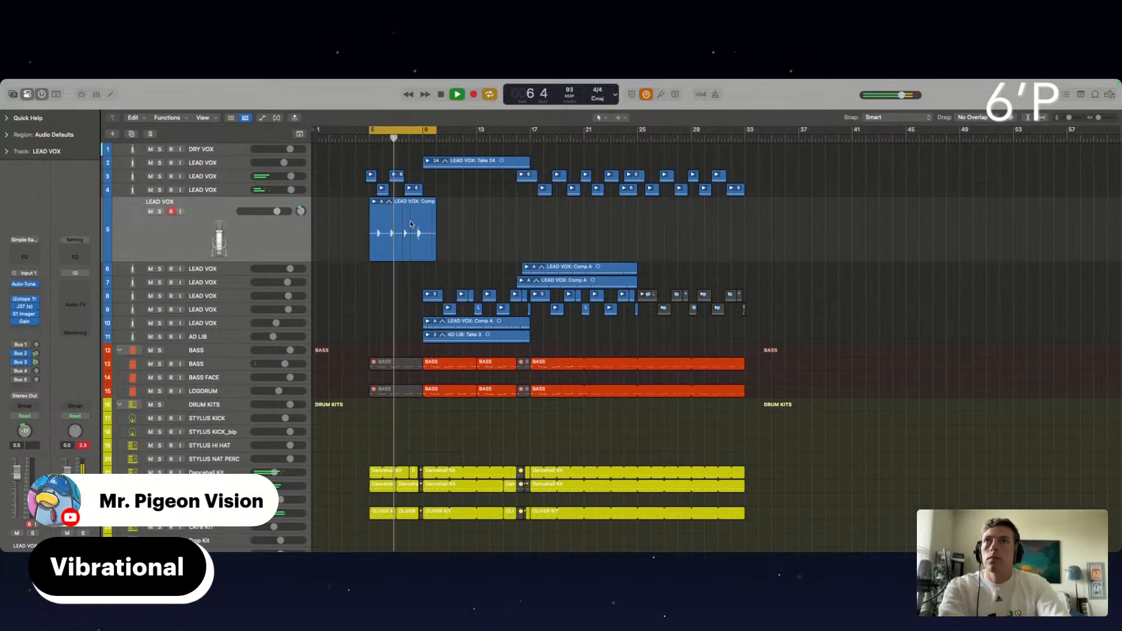
drag(419, 228, 681, 237)
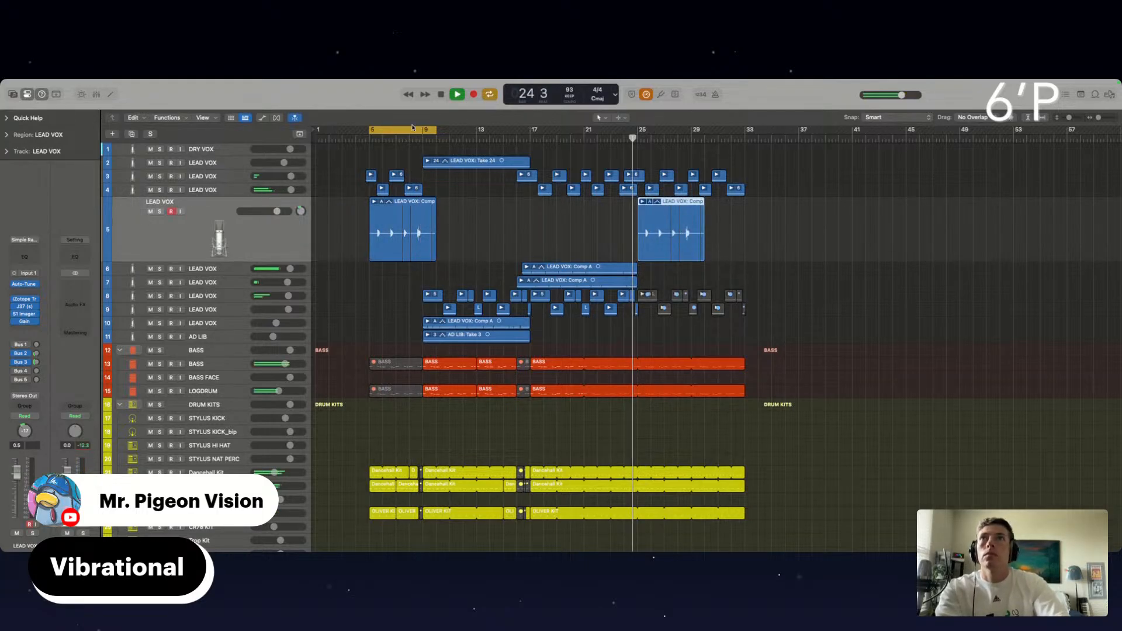
key(c)
drag(675, 238, 730, 240)
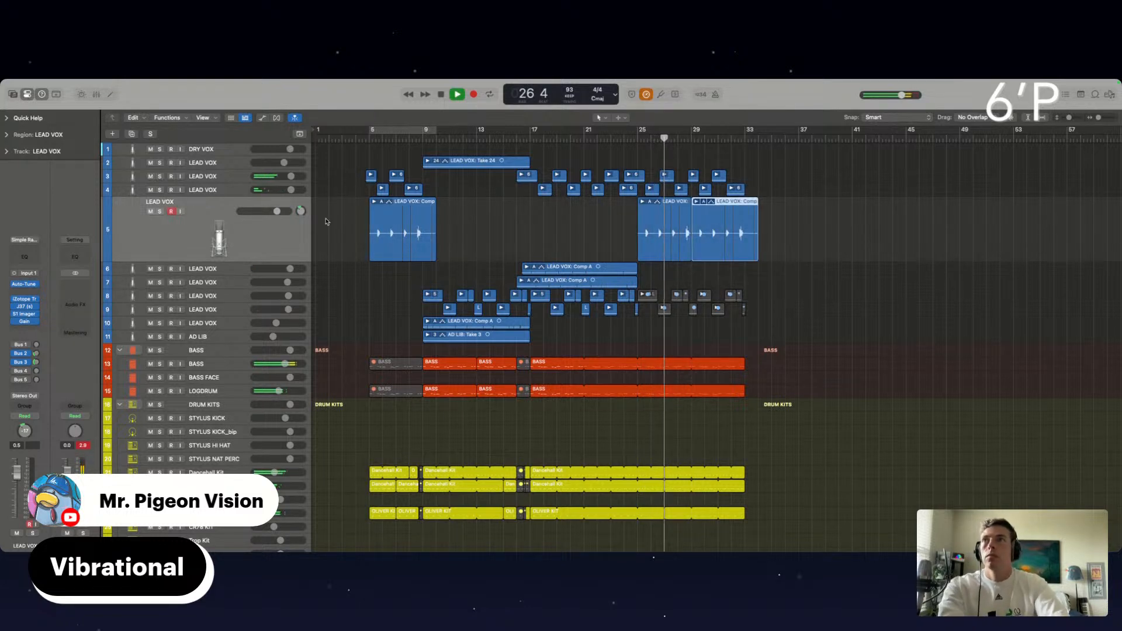
Duplicate track 5 as an empty LEAD VOX track below it and set the cycle range to bars 25 to 33.
click(261, 236)
key(super+d)
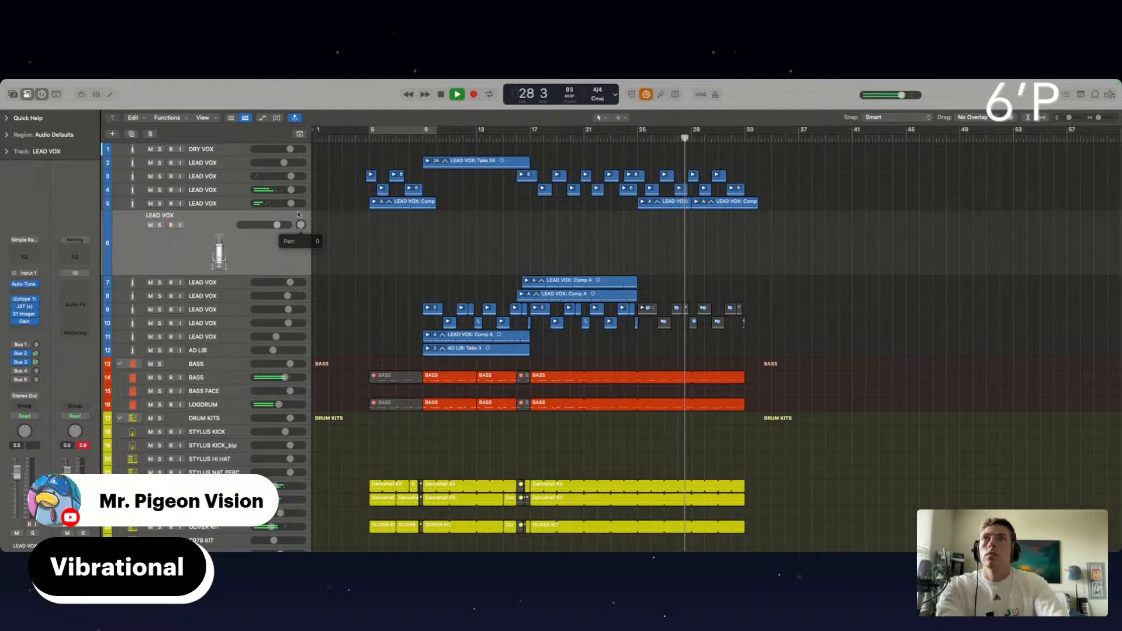
drag(639, 133, 749, 149)
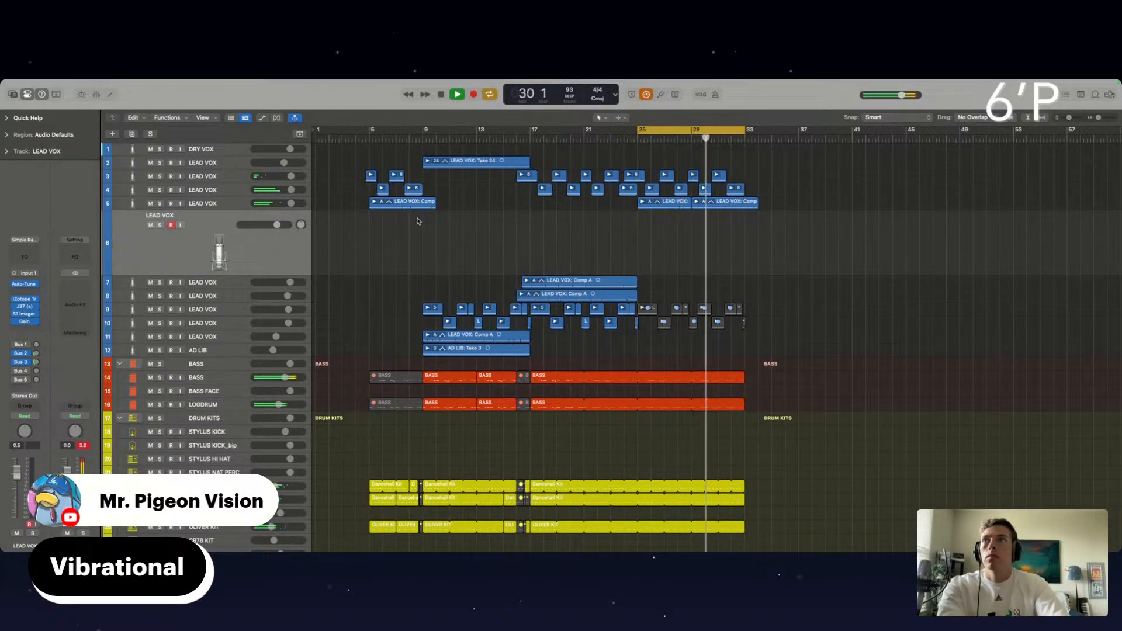
key(space)
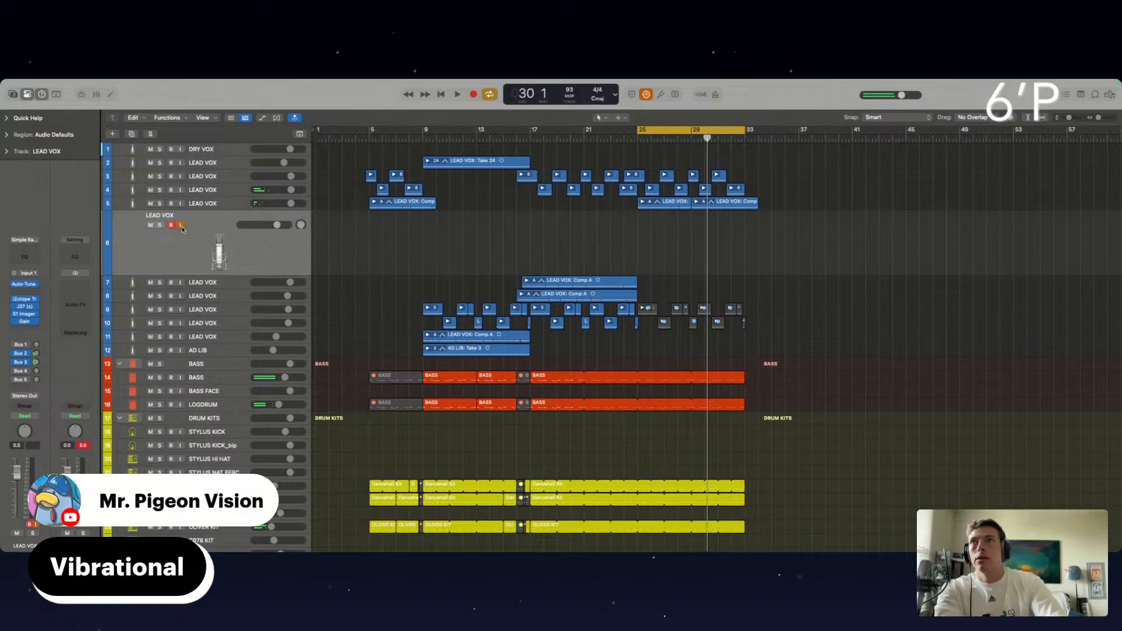
Record cycled vocal takes on the new track 6 over bars 25 to 33, and play back Take 9.
key(r)
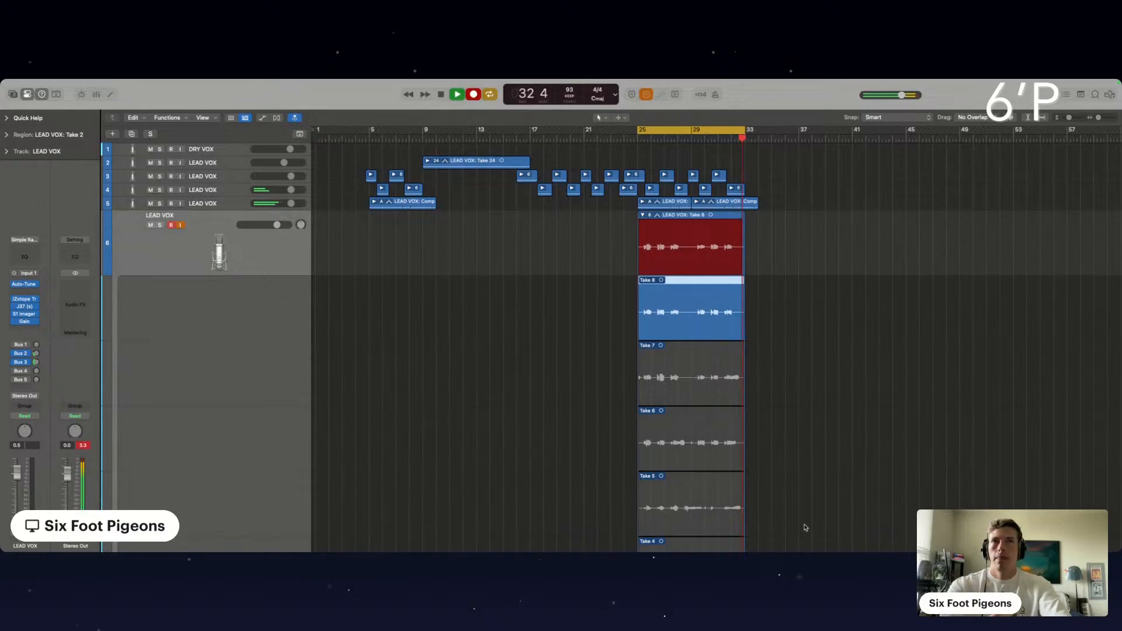
key(space)
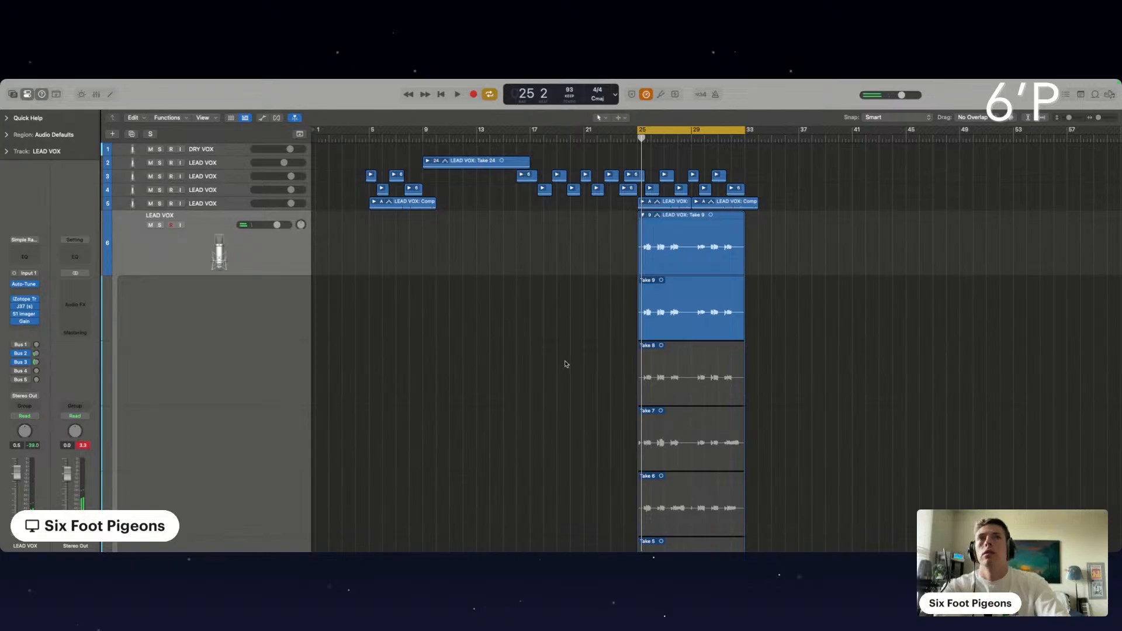
key(space)
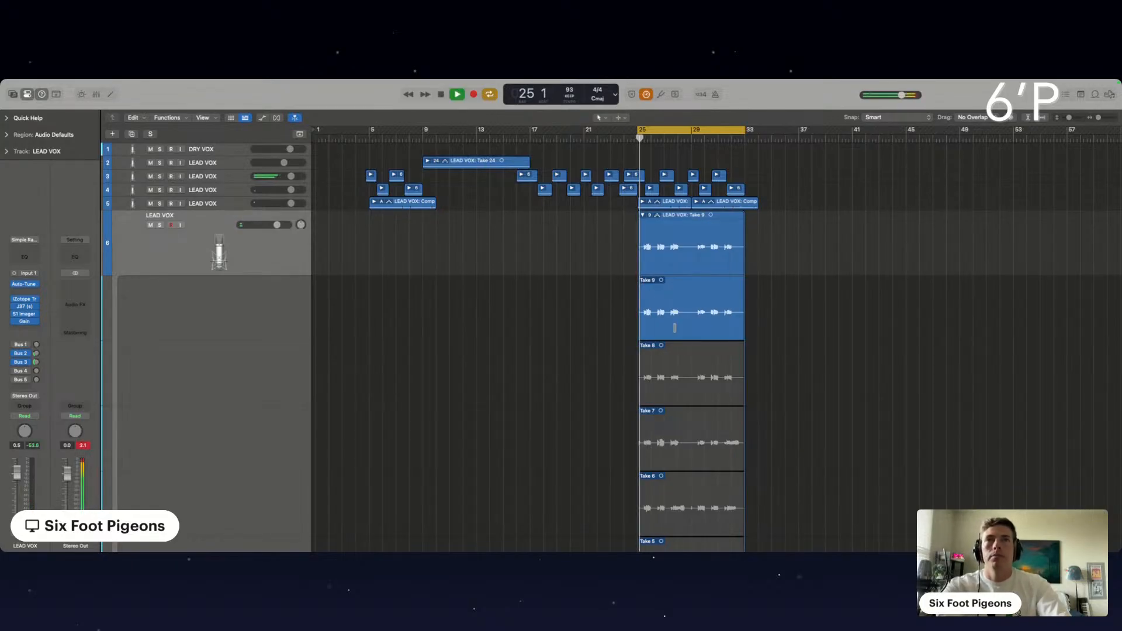
click(673, 326)
scroll(628, 339, up, 10)
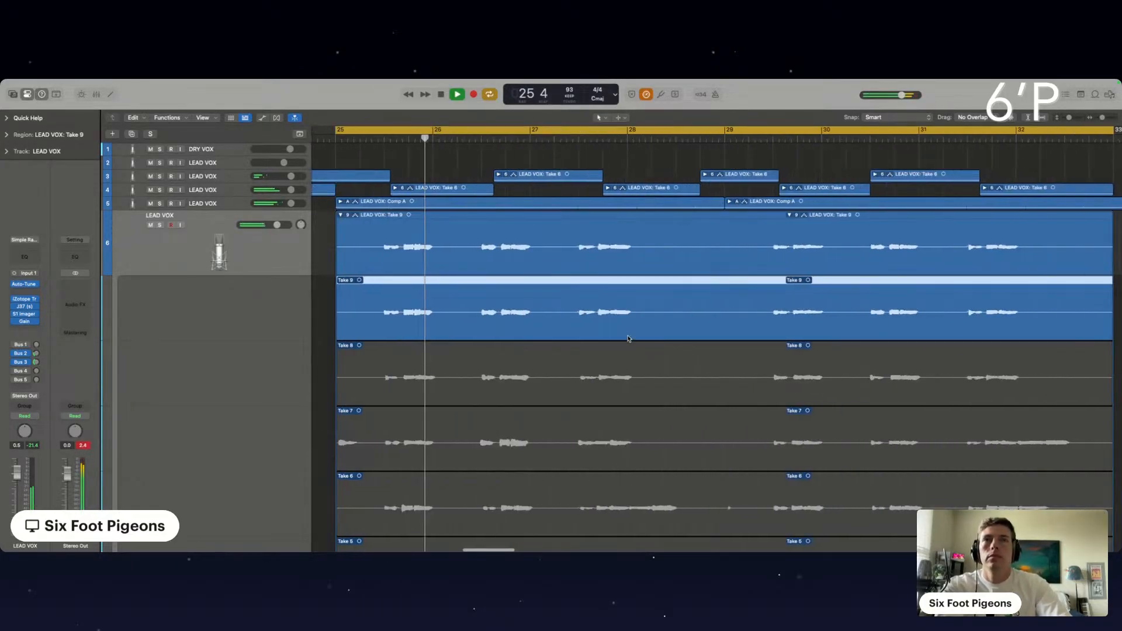
scroll(625, 338, down, 3)
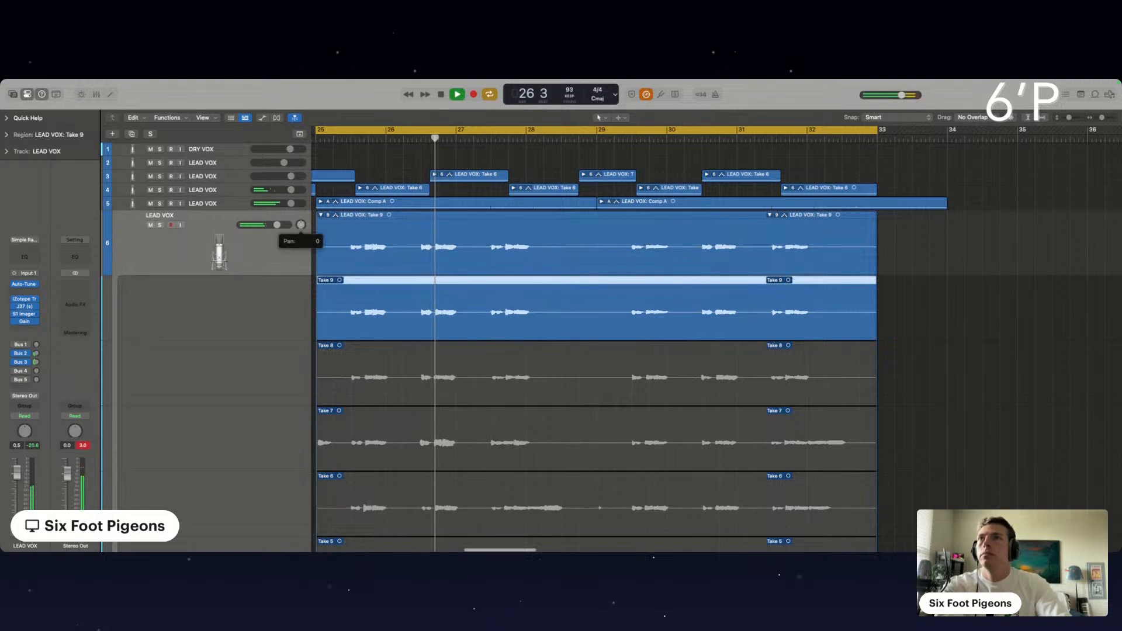
Stop playback, insert the Soundtoys PanMan plug-in after Auto-Tune on track 6, and load its Random Ambler preset.
key(space)
click(21, 292)
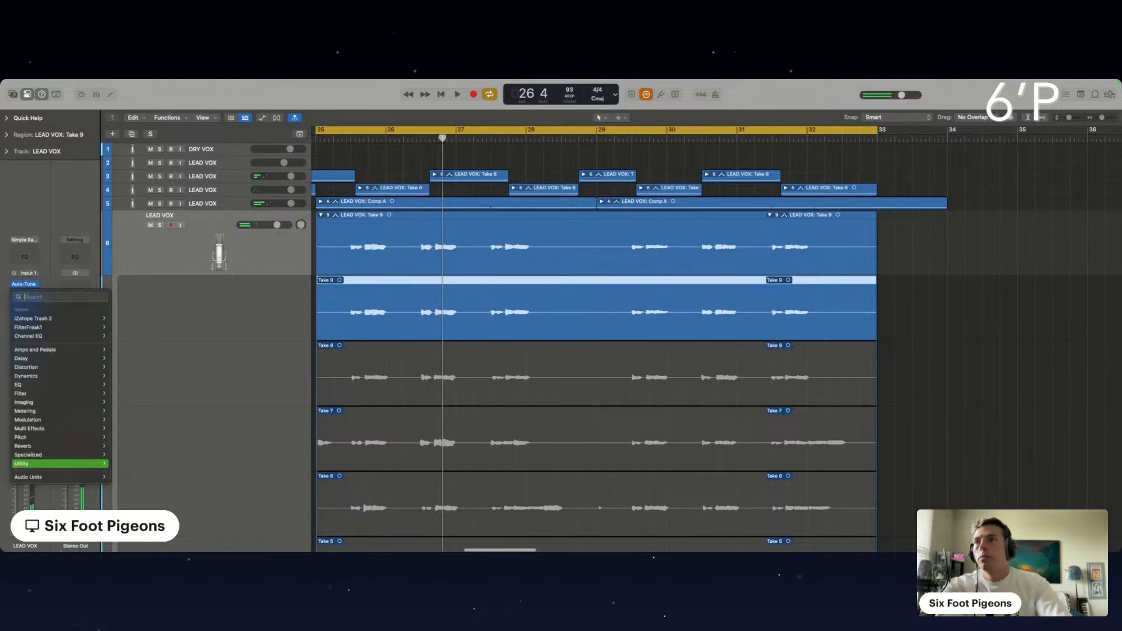
mouse_move(65, 477)
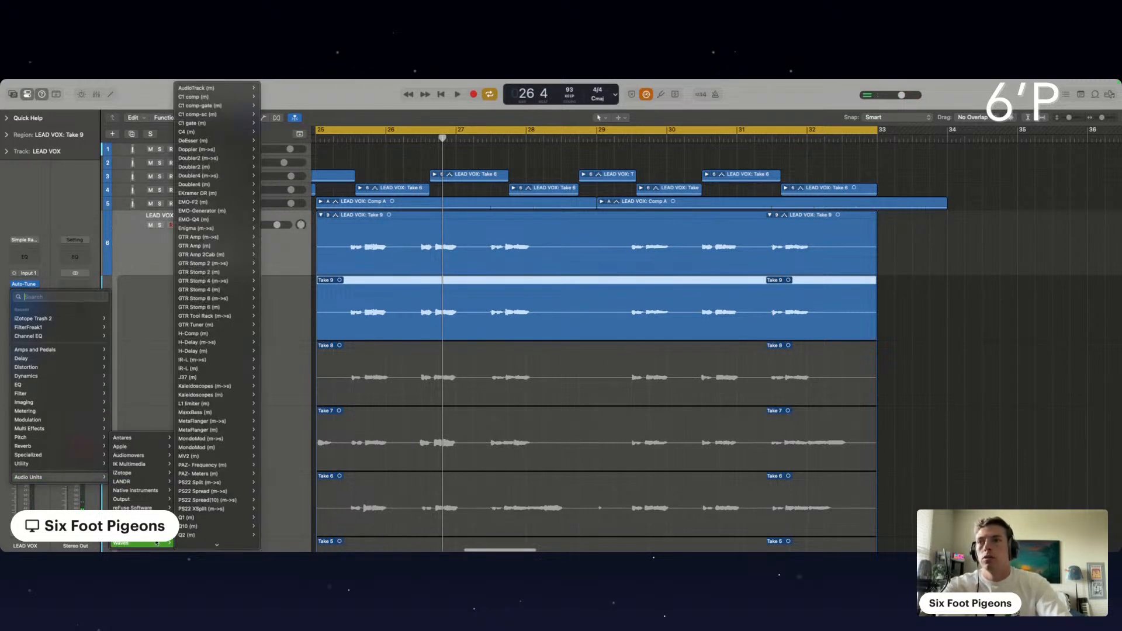
mouse_move(141, 517)
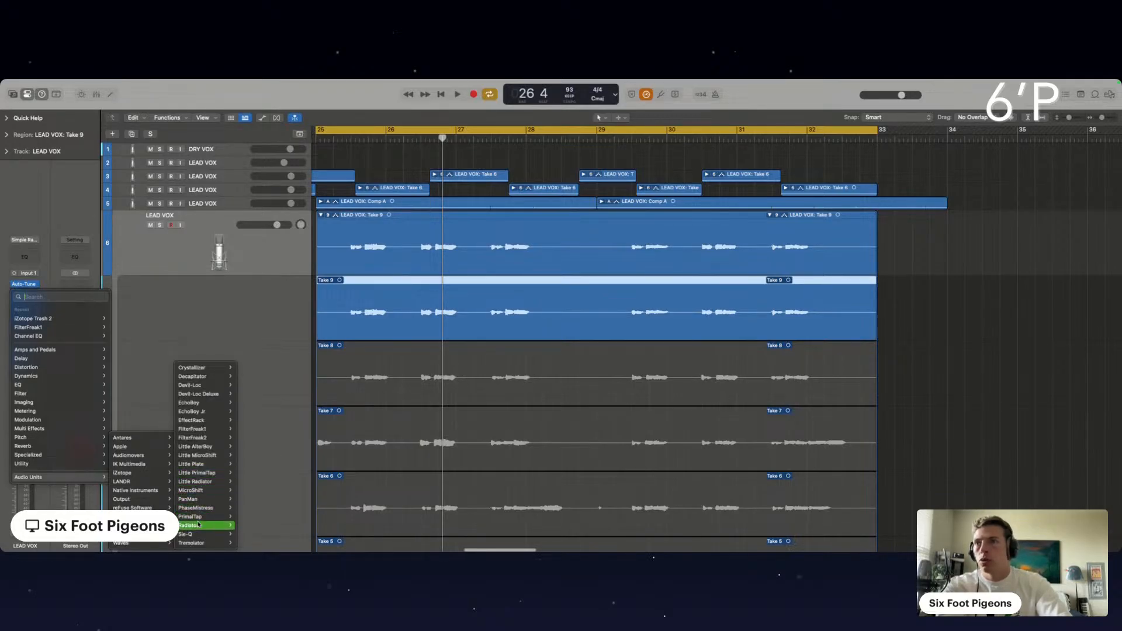
click(198, 500)
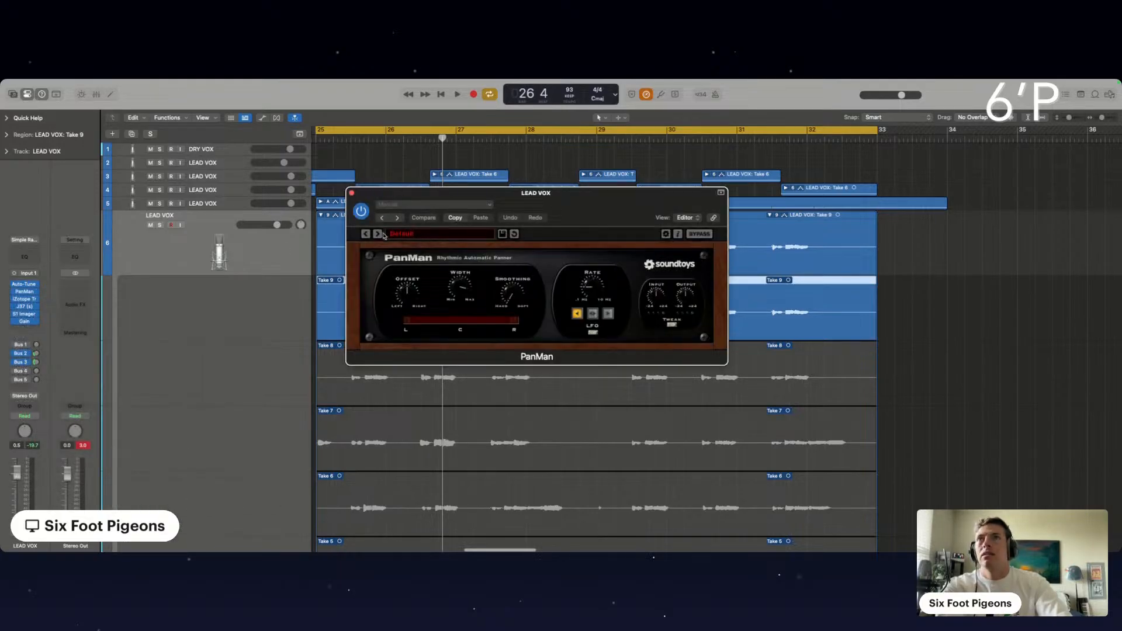
click(378, 234)
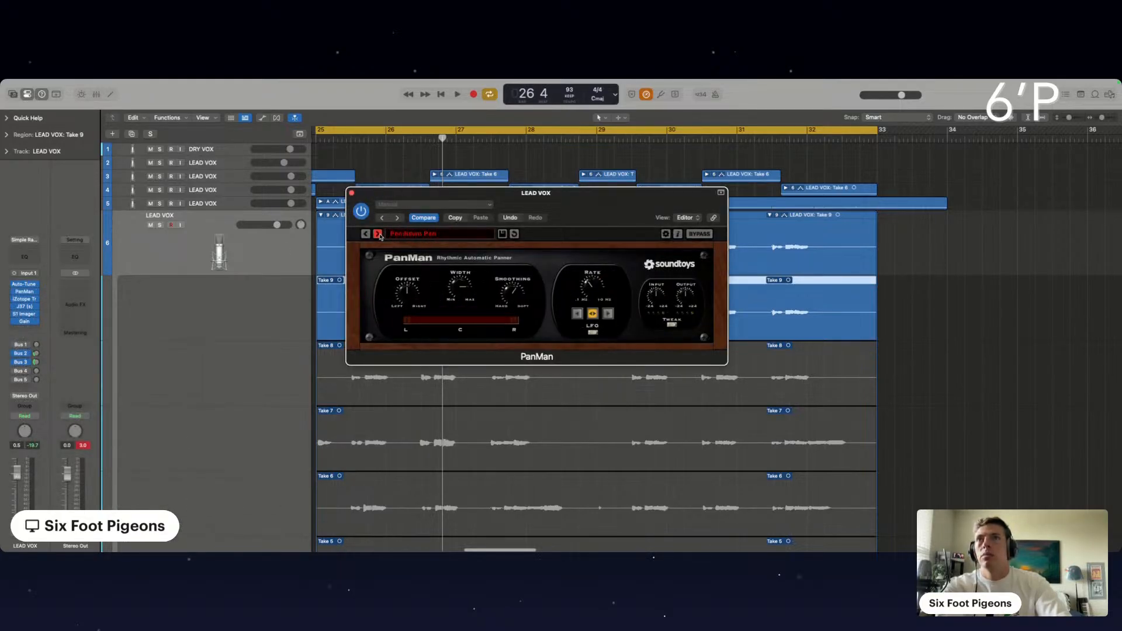
click(378, 234)
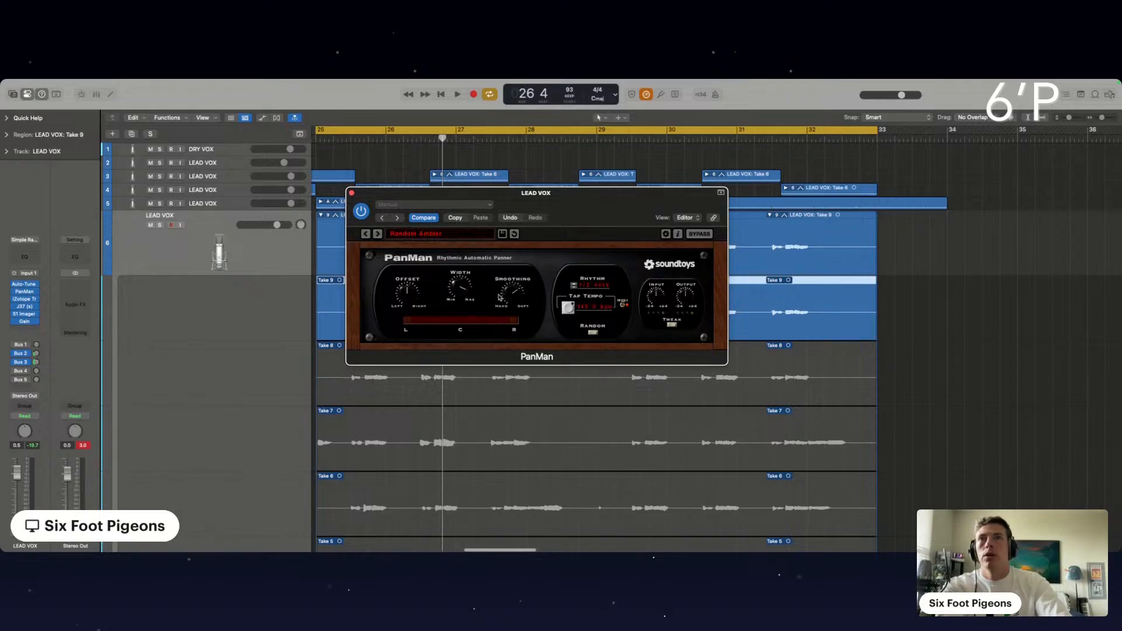
Play back the vocal with the Random Ambler panning, close PanMan, and collapse the take folder on track 6.
key(space)
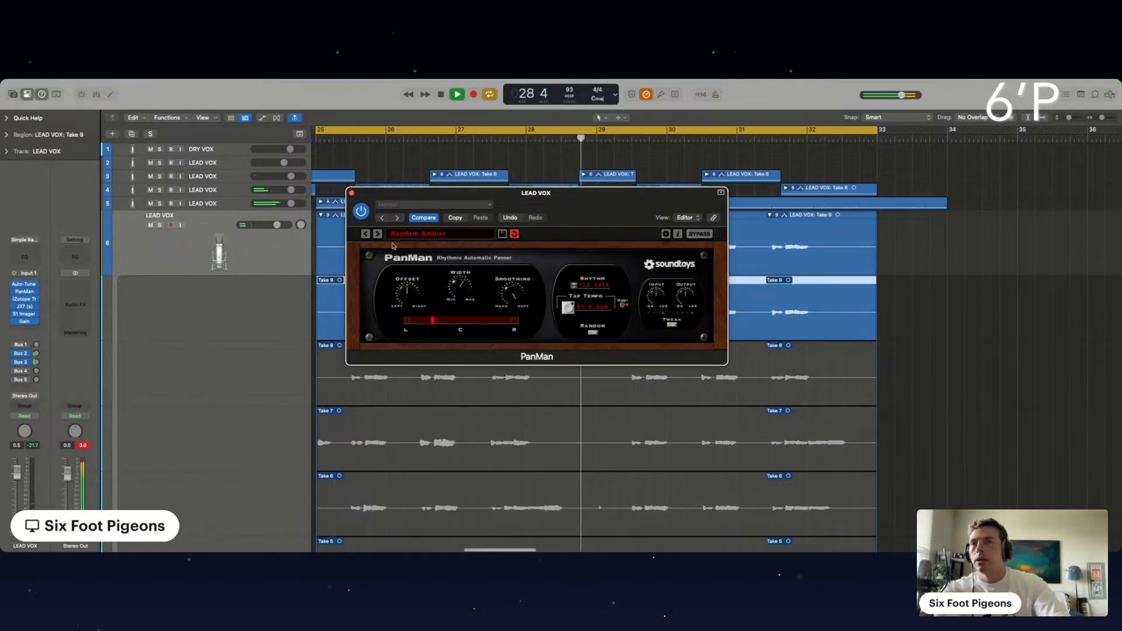
click(352, 193)
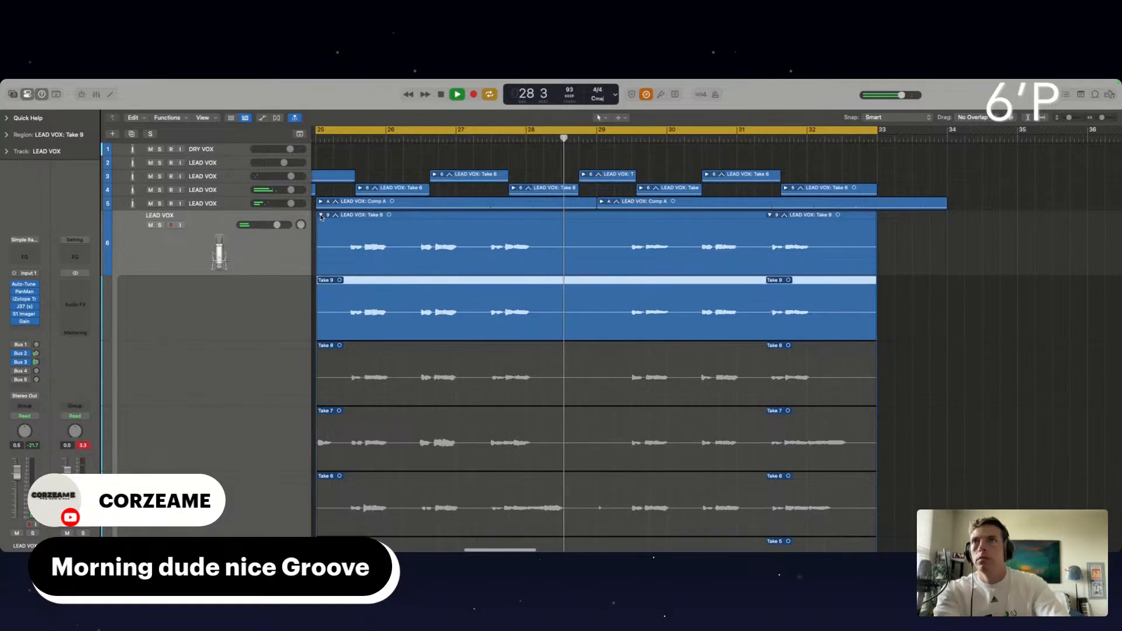
click(321, 215)
Raise the EXHALE_bip track volume to +1.9 dB during playback.
scroll(561, 421, down, 10)
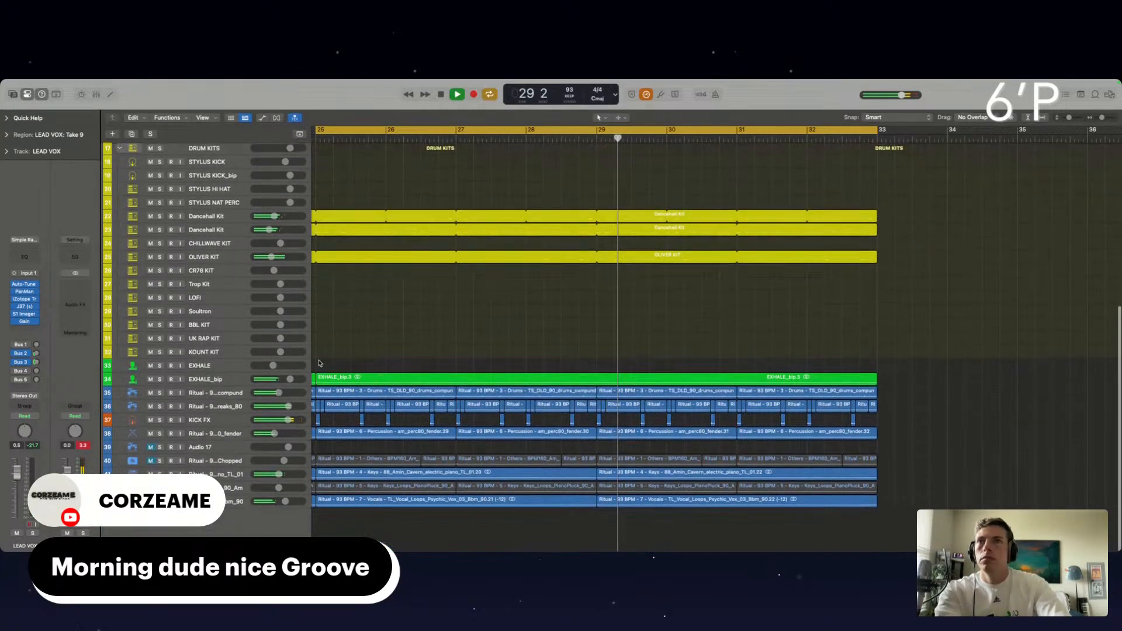
drag(291, 379, 294, 380)
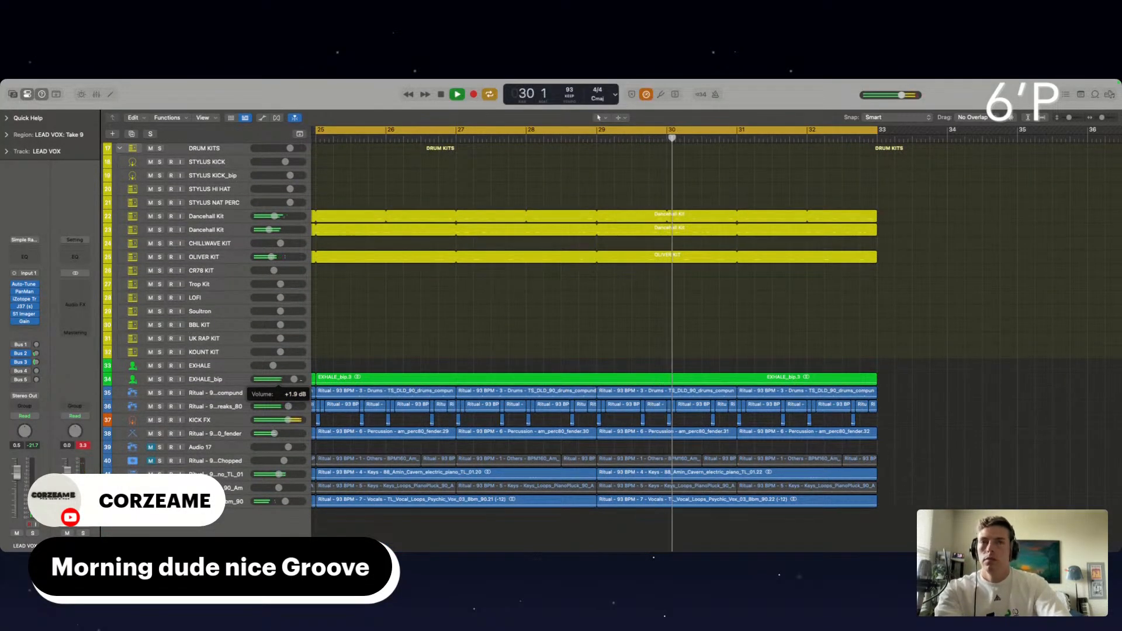
Mute the Dancehall Kit and OLIVER KIT regions over bars 32 to 33 and the two BASS regions from mid-bar 31 to 33.
scroll(914, 333, up, 4)
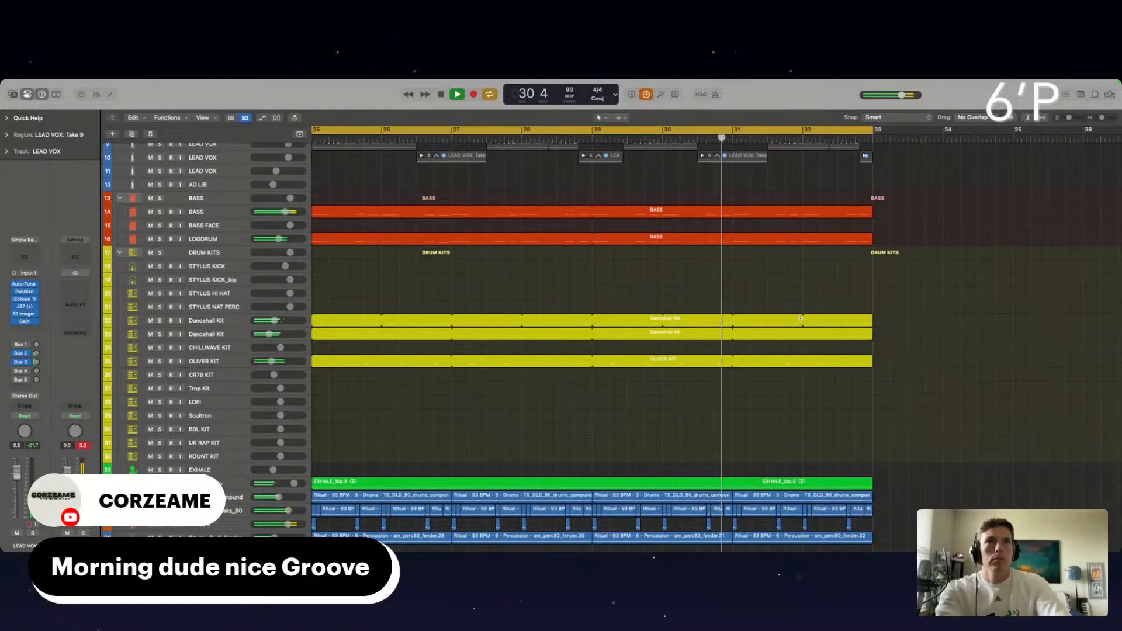
drag(802, 316, 884, 381)
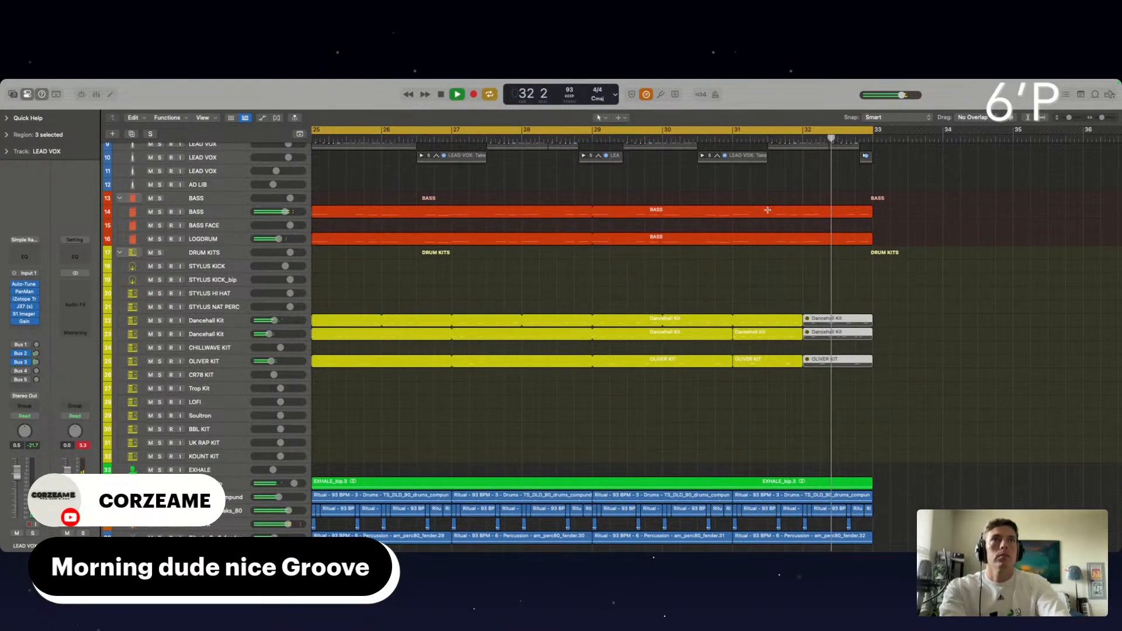
drag(768, 206, 893, 267)
key(ctrl+m)
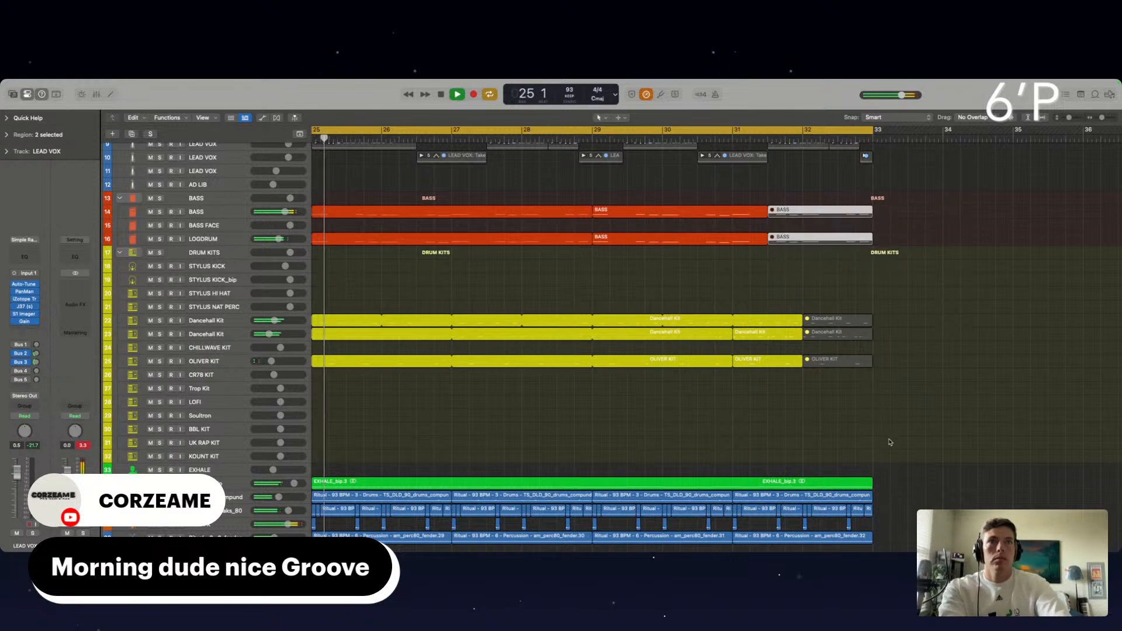
Split off and mute the Ritual drum, KICK FX and percussion regions on tracks 35 to 38 over bars 32 to 33.
drag(803, 494, 877, 524)
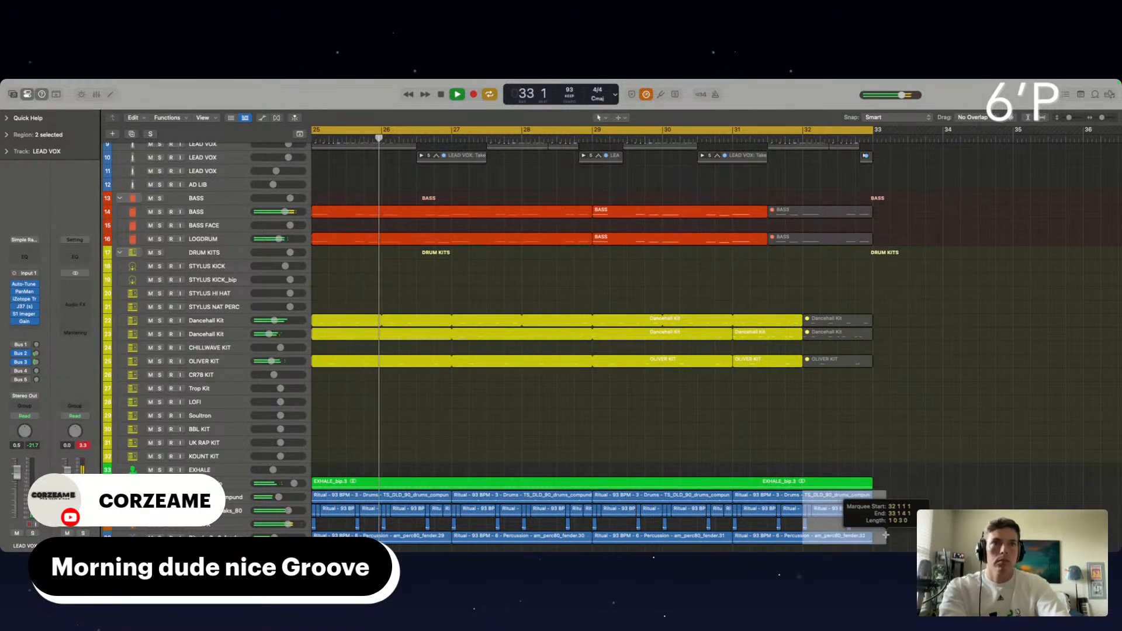
key(ctrl+m)
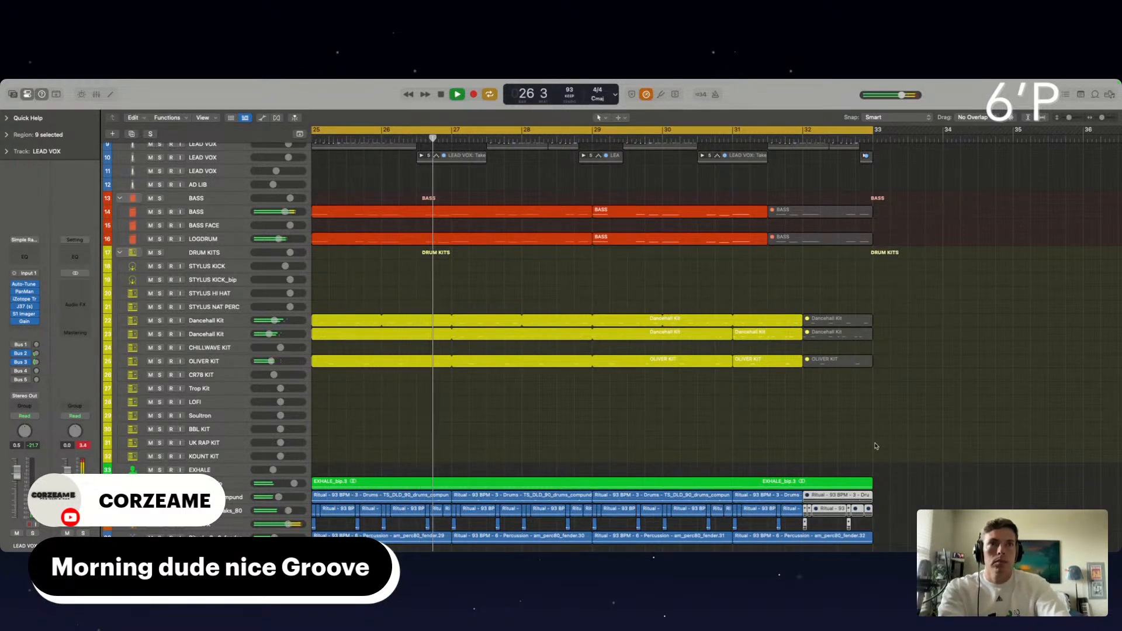
scroll(848, 496, down, 3)
drag(804, 454, 804, 454)
double_click(803, 455)
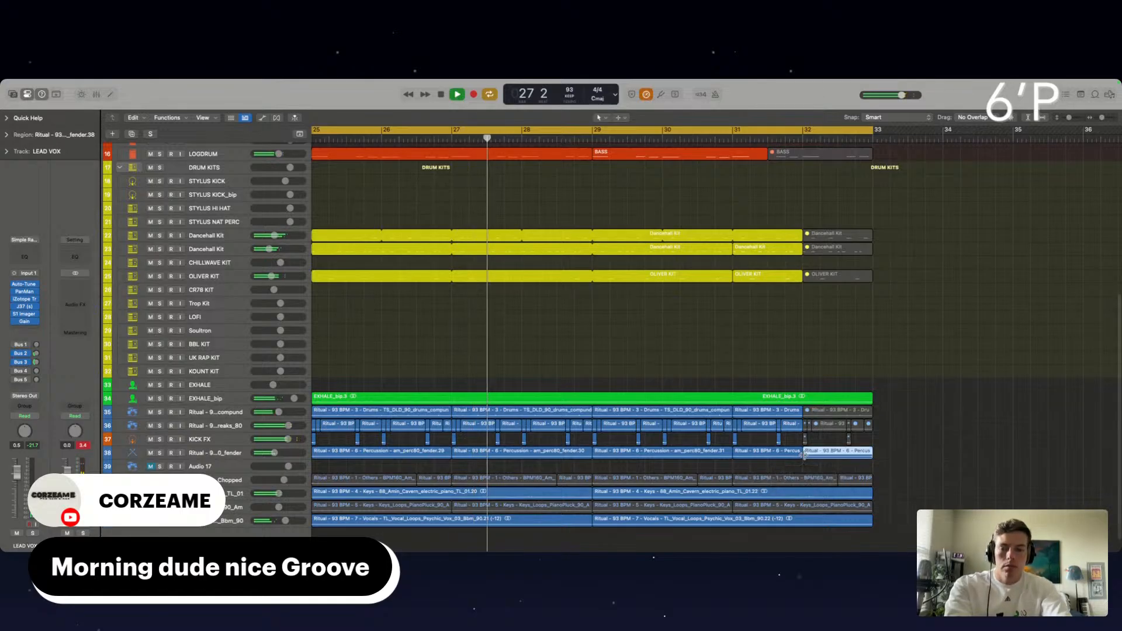
key(ctrl+m)
Turn cycling off, split the EXHALE_bip region at bar 32, and mute the part up to bar 33.
scroll(803, 455, down, 10)
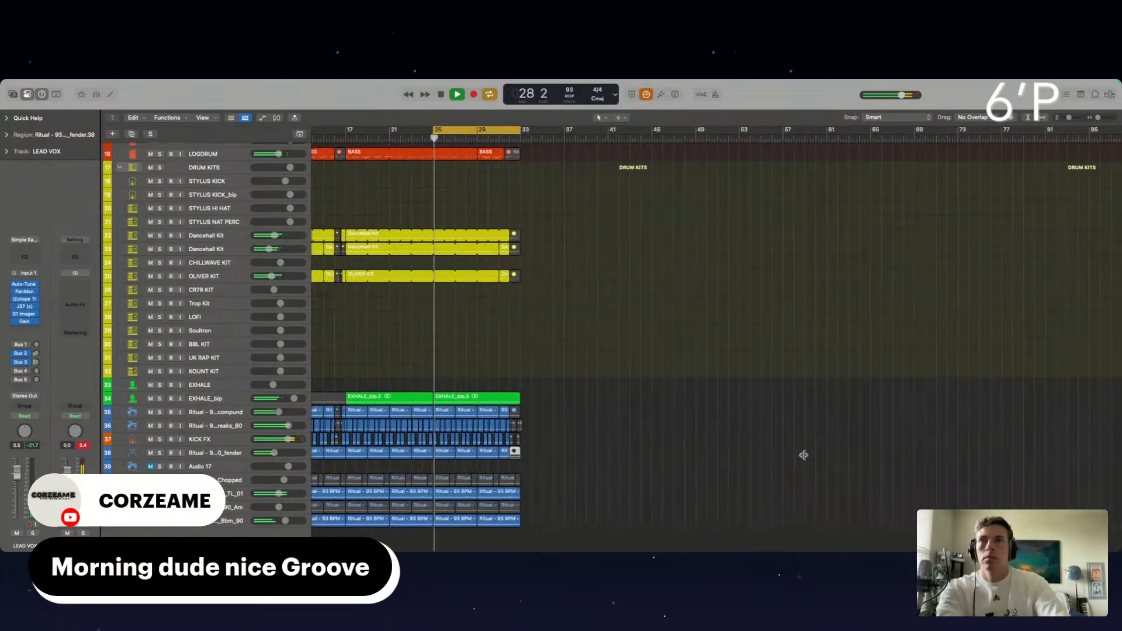
scroll(803, 454, up, 8)
scroll(804, 455, left, 5)
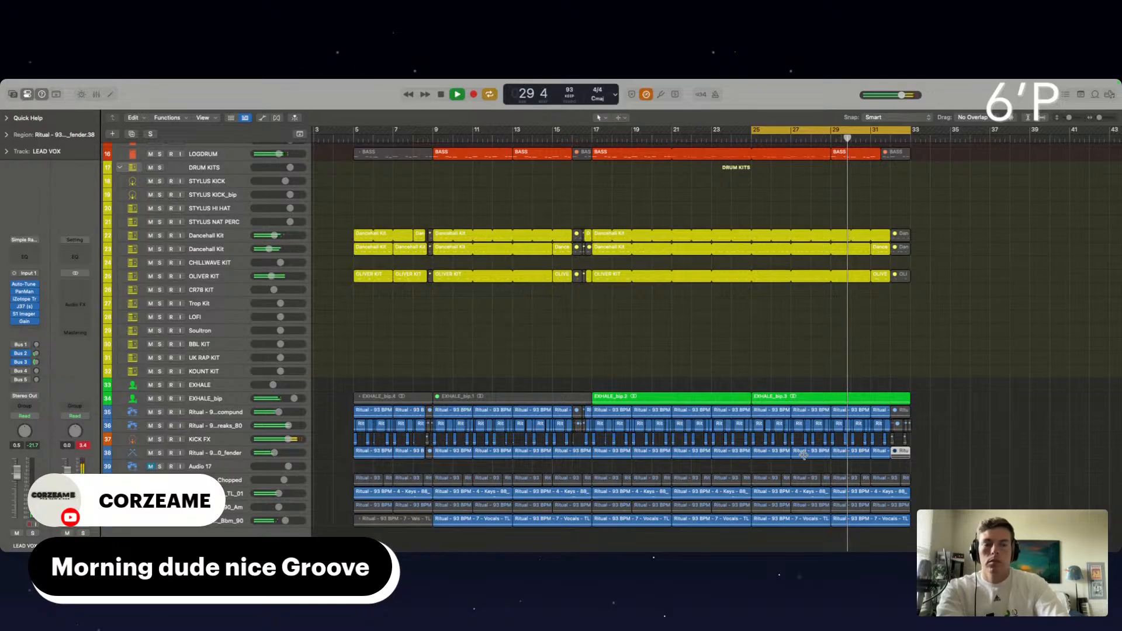
scroll(935, 461, down, 2)
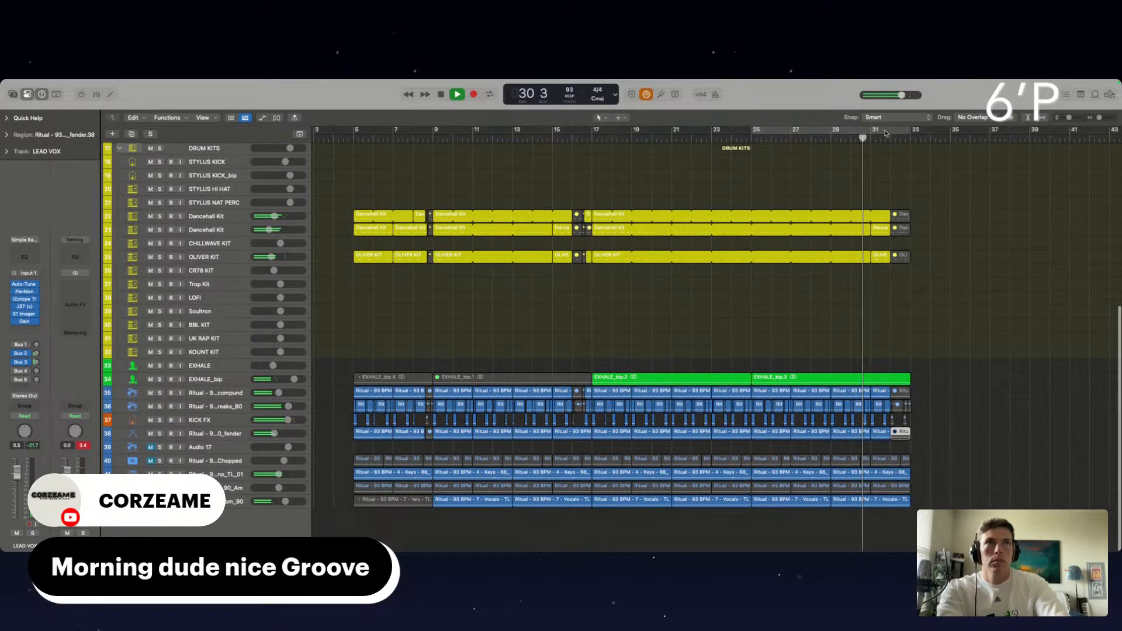
scroll(919, 387, up, 5)
scroll(919, 387, up, 5)
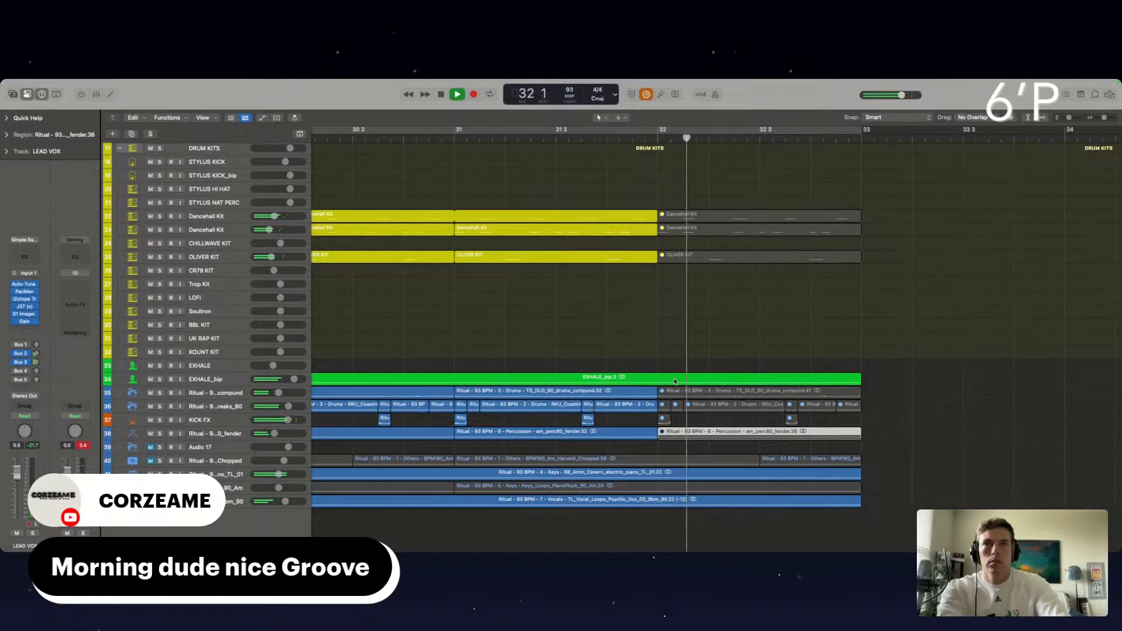
drag(658, 378, 759, 399)
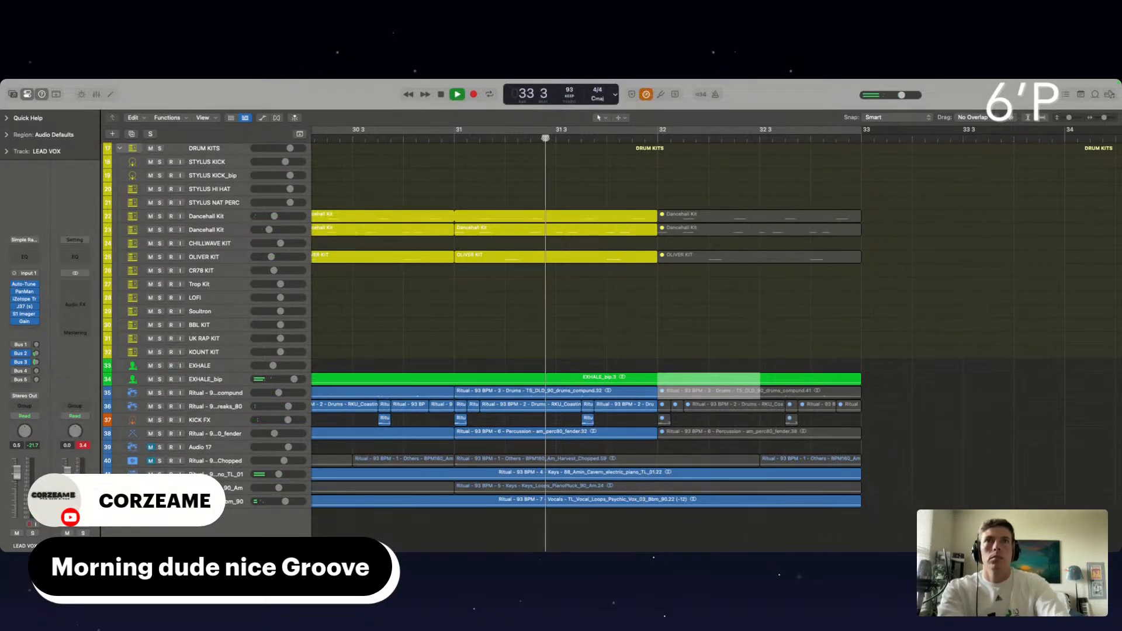
double_click(657, 379)
key(ctrl+m)
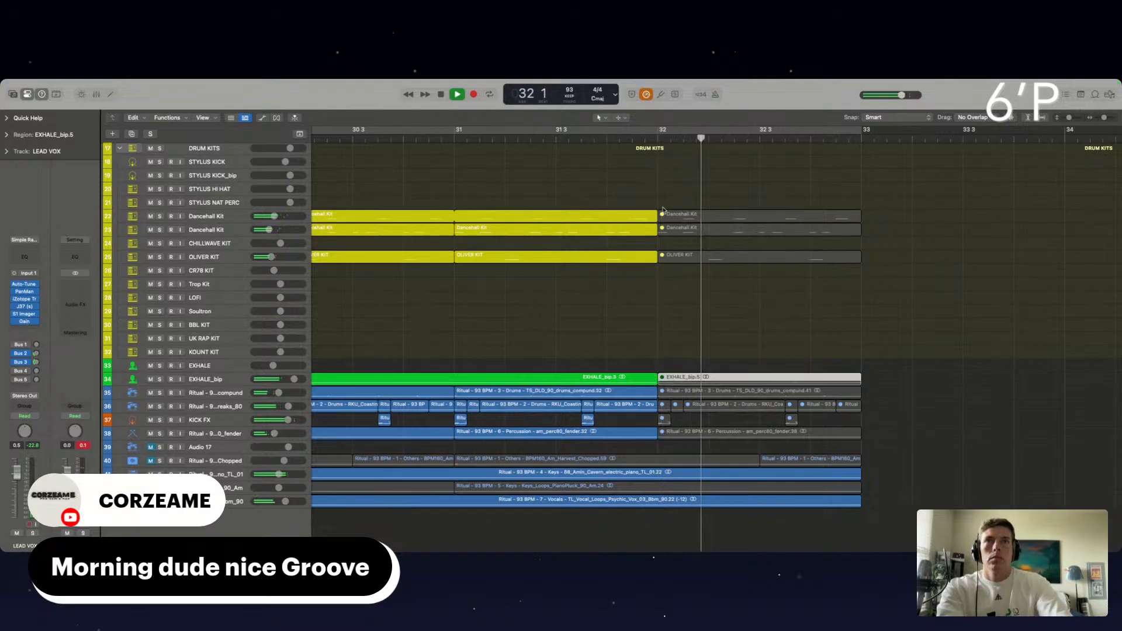
scroll(683, 358, up, 2)
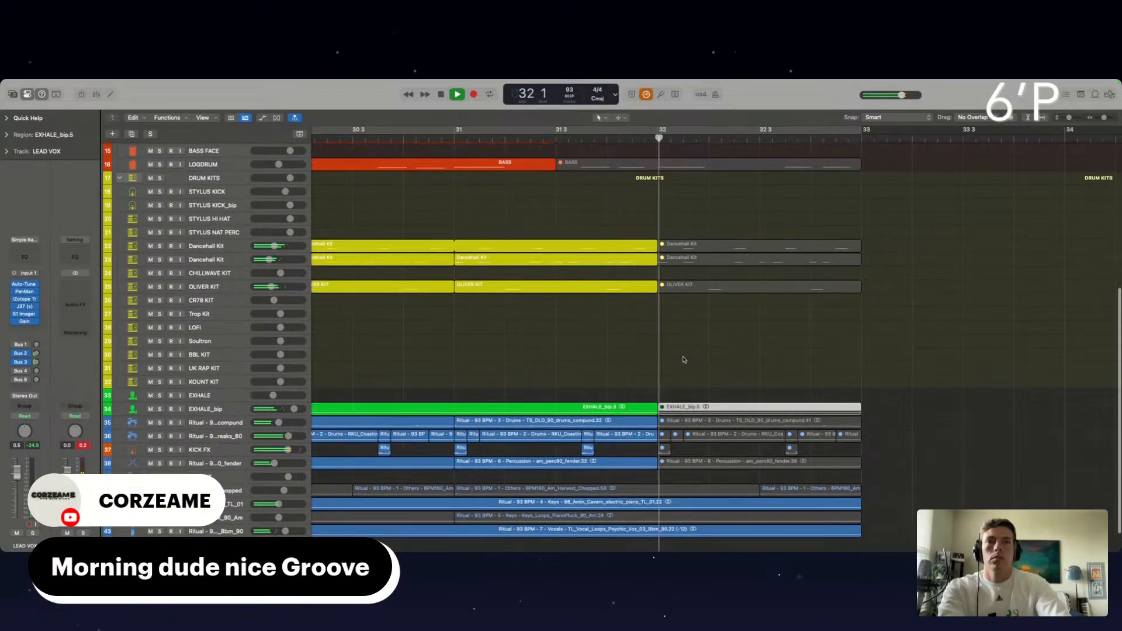
click(619, 117)
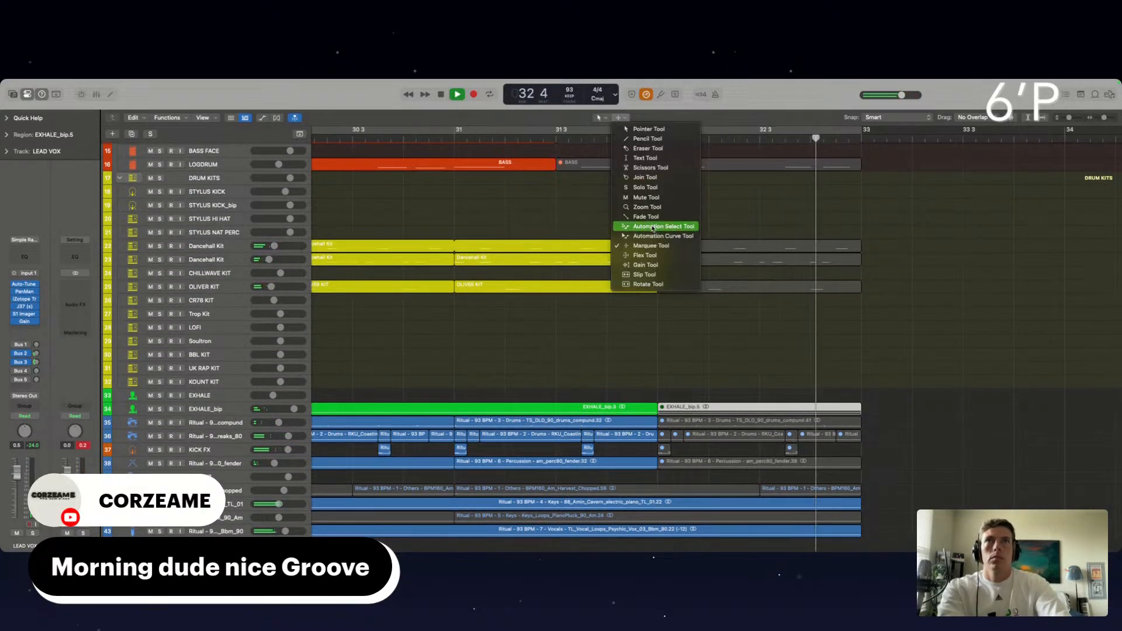
click(586, 327)
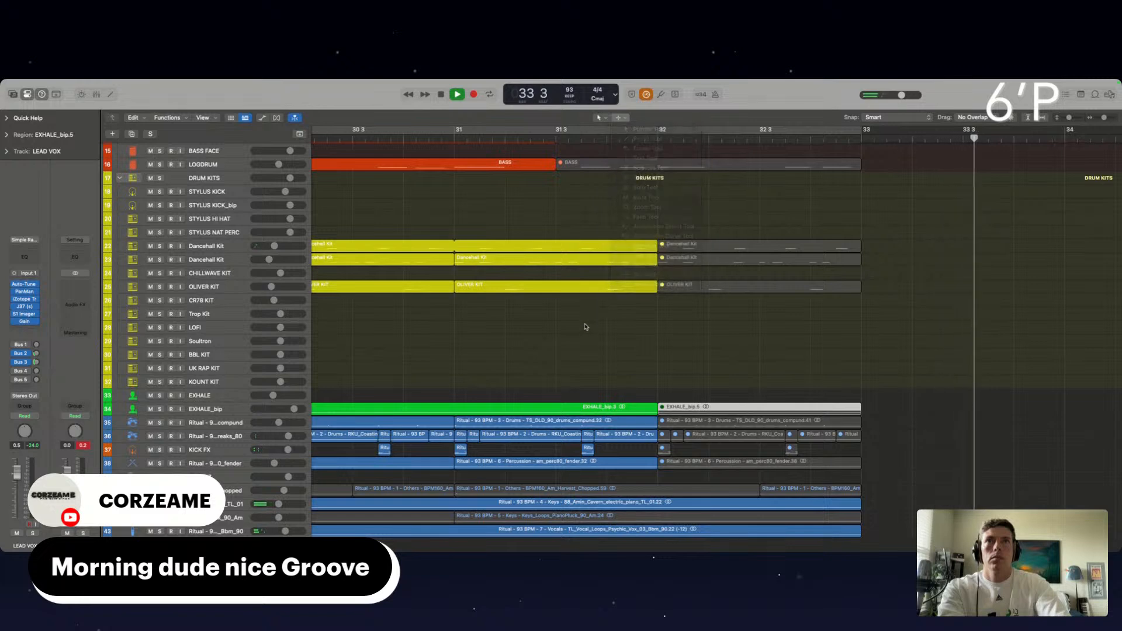
Move the playhead to just before bar 5 and play the arrangement from there.
scroll(585, 328, down, 10)
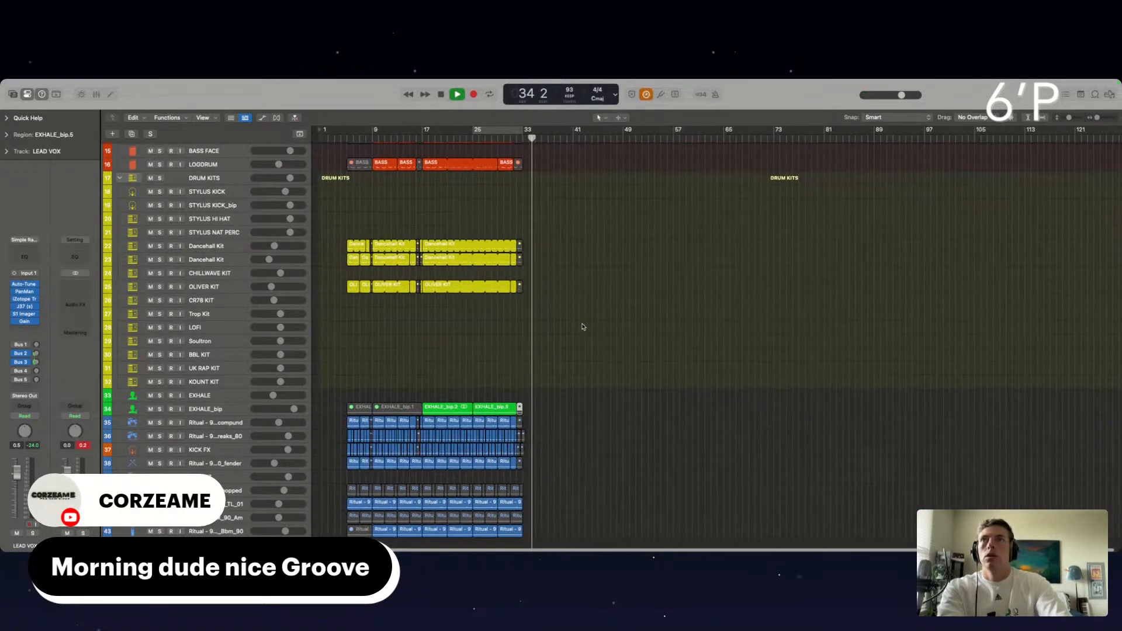
scroll(582, 327, right, 1)
click(337, 139)
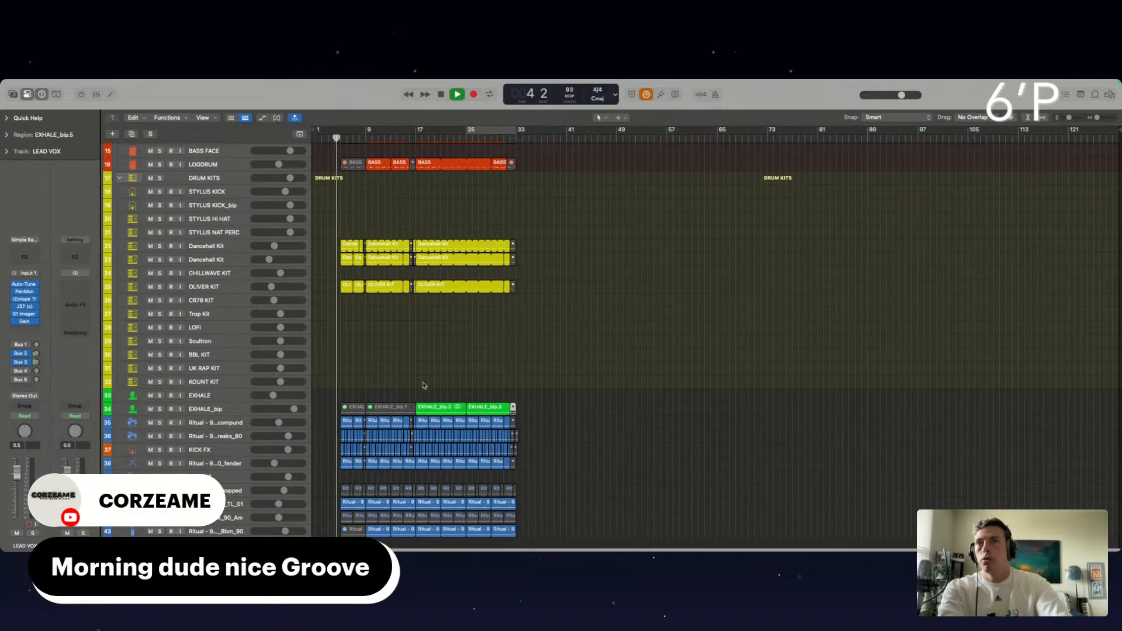
scroll(423, 386, up, 5)
scroll(424, 385, left, 1)
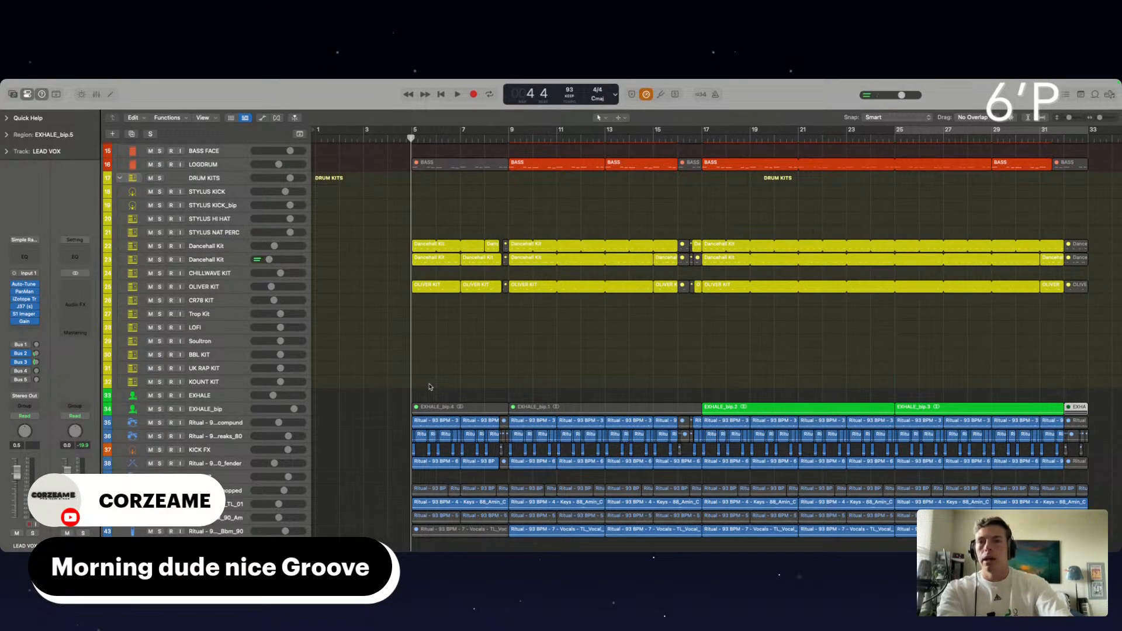
scroll(546, 414, down, 2)
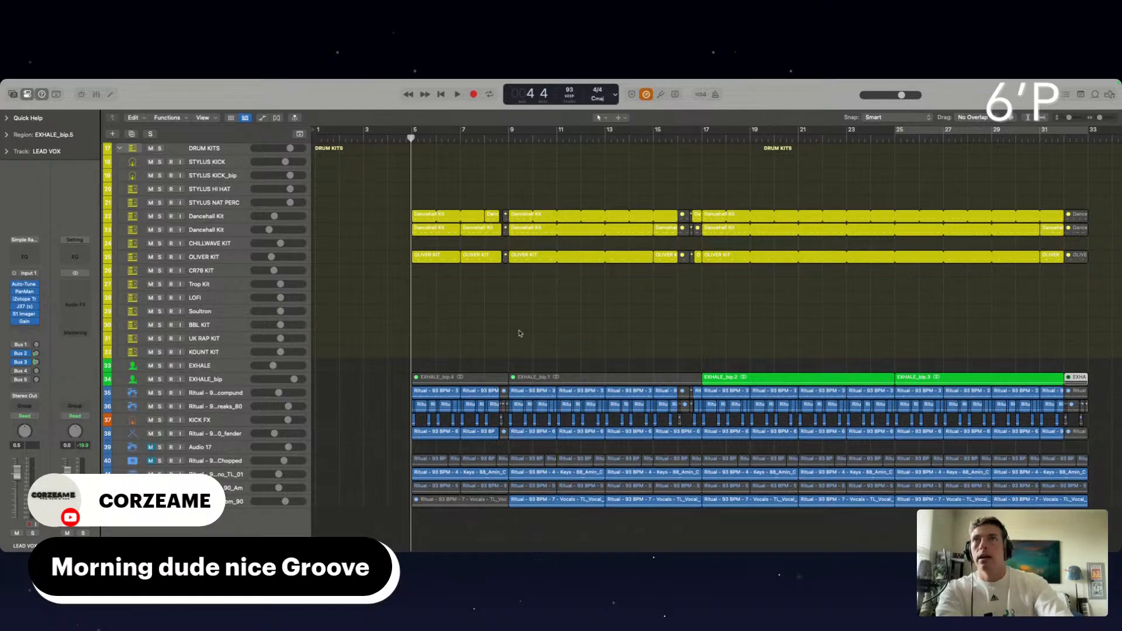
key(space)
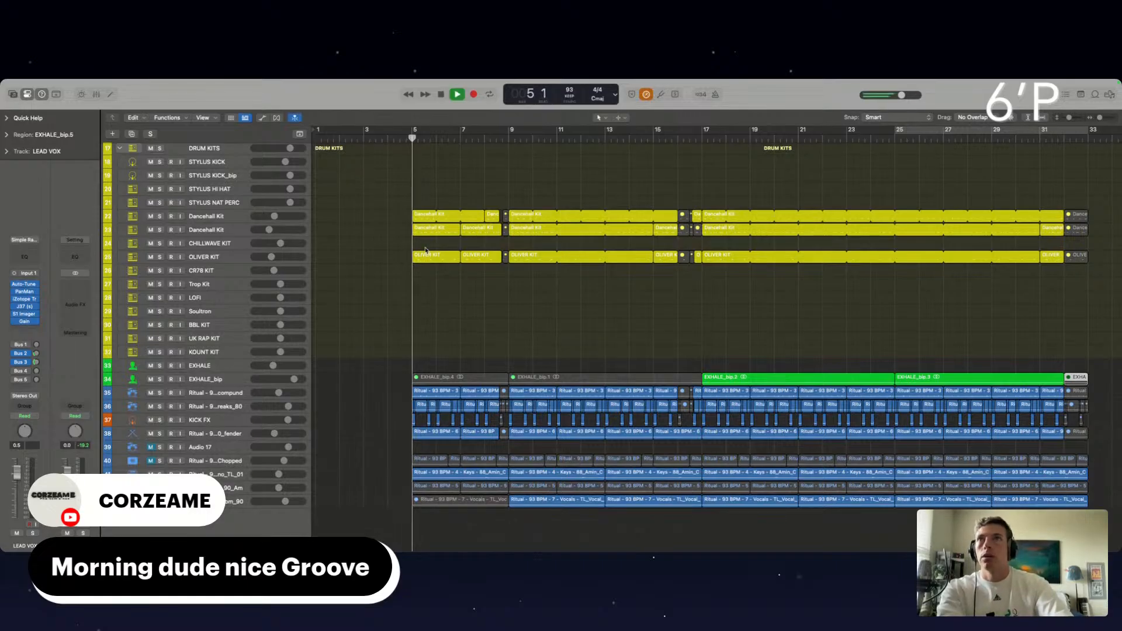
Delete the empty drum tracks from Trop Kit through KOUNT KIT and from STYLUS KICK through STYLUS NAT PERC.
click(225, 282)
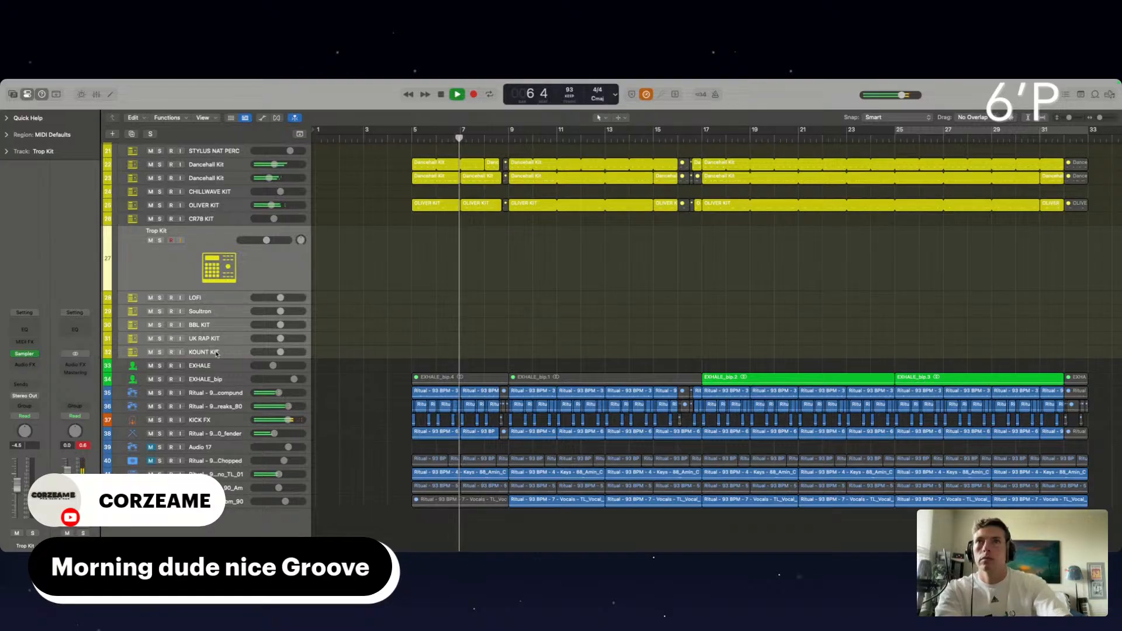
key(super+BackSpace)
scroll(367, 335, up, 2)
click(211, 226)
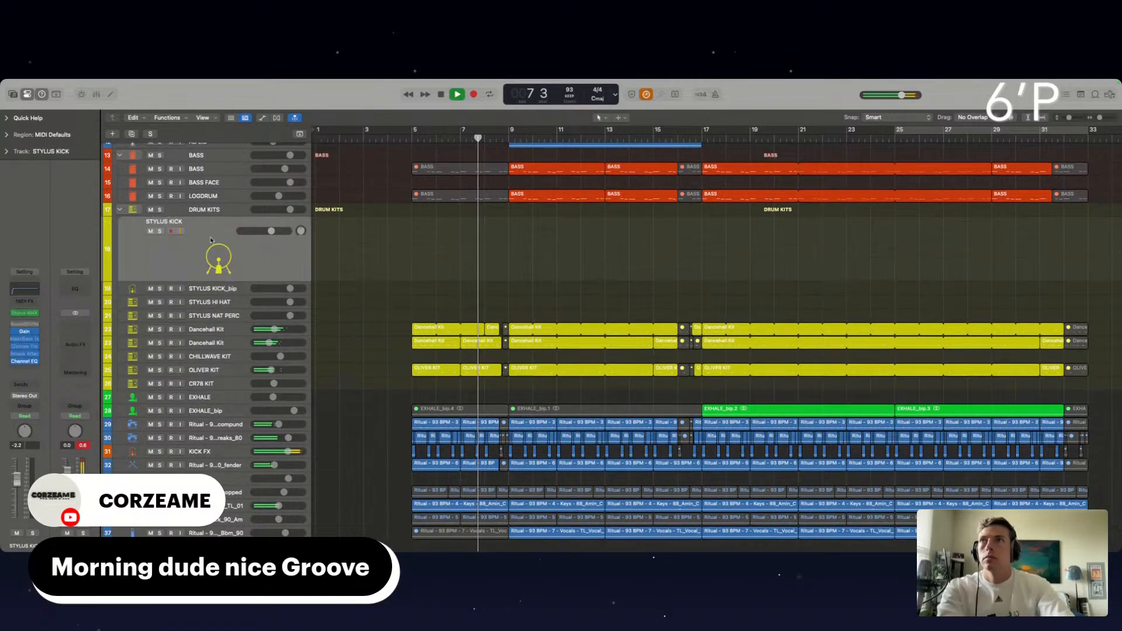
shift+click(215, 316)
key(super+BackSpace)
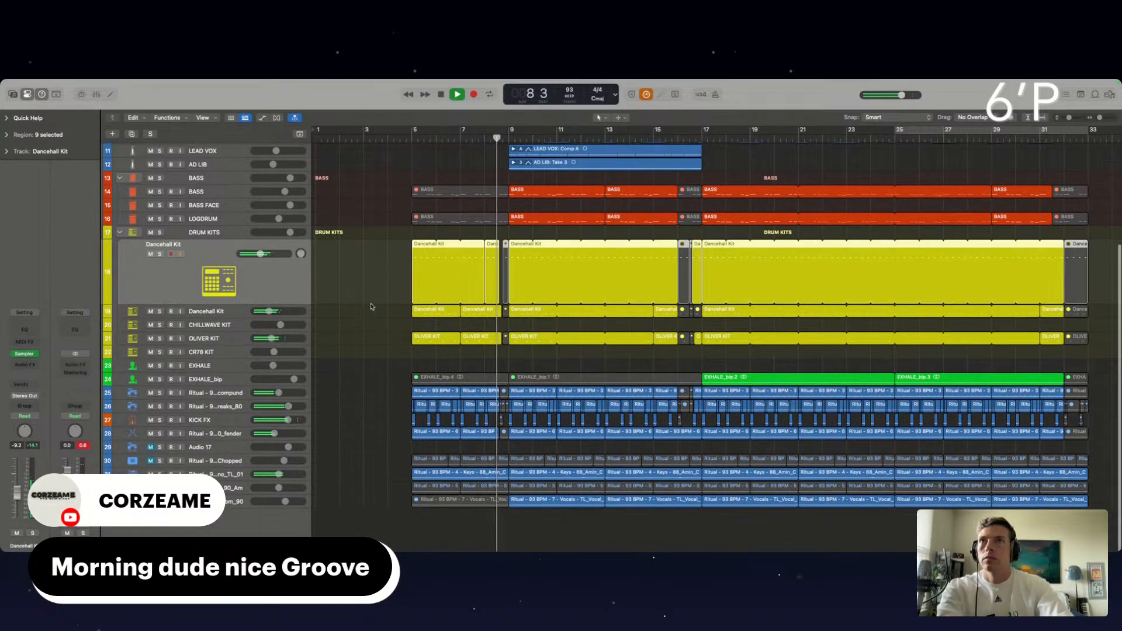
Review the vocal layers during playback and deselect the Dancehall Kit regions.
scroll(591, 290, up, 3)
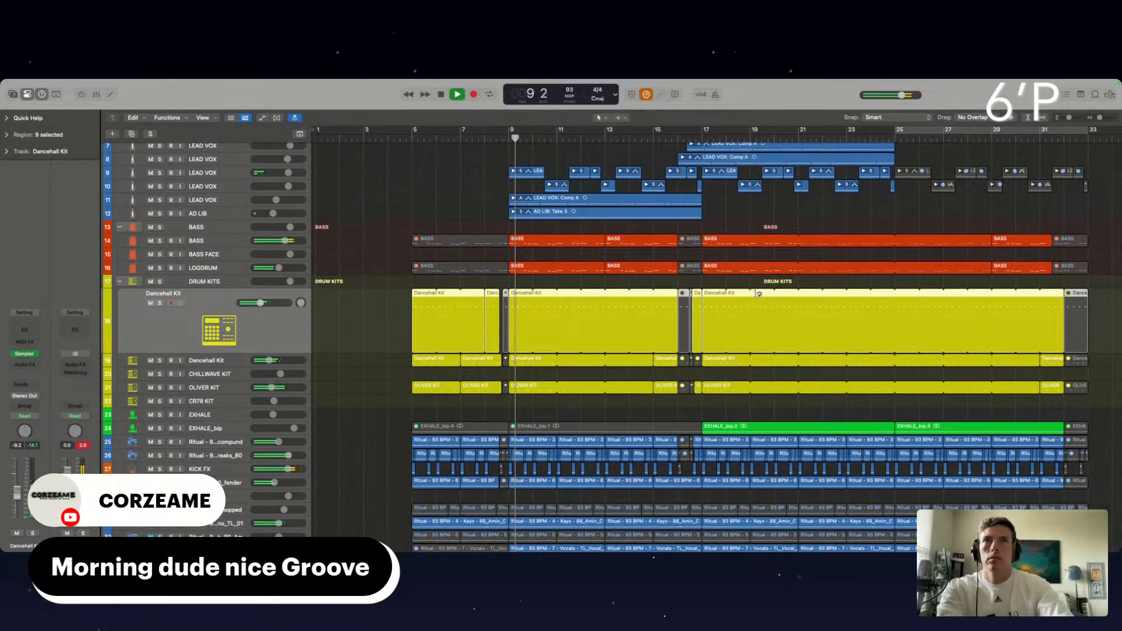
scroll(621, 290, up, 2)
scroll(620, 291, up, 2)
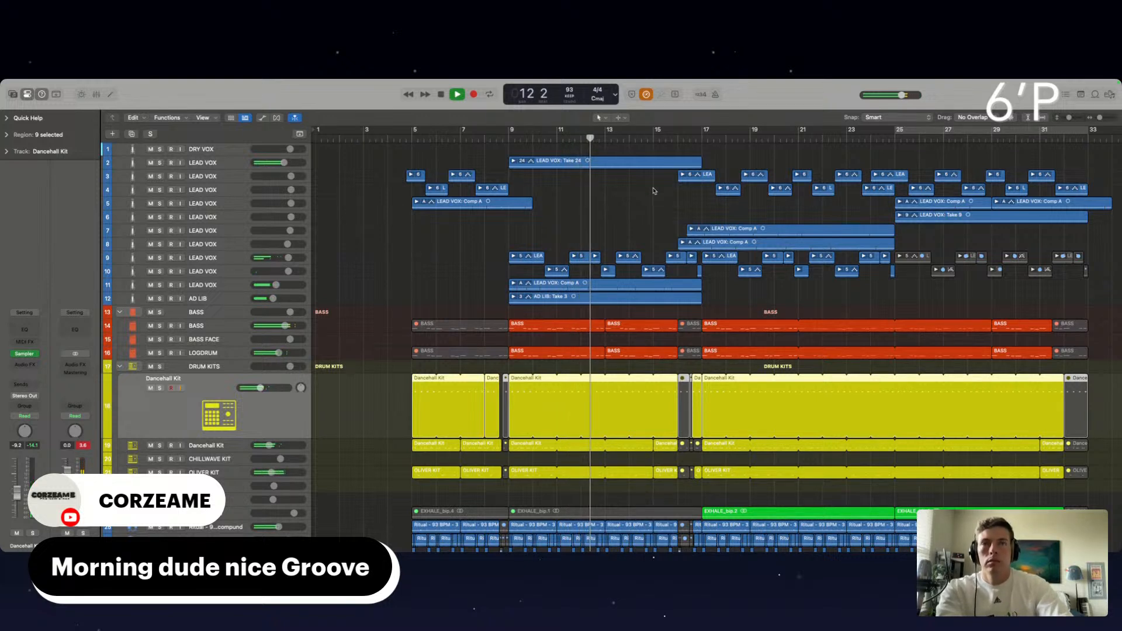
scroll(612, 269, right, 1)
click(612, 269)
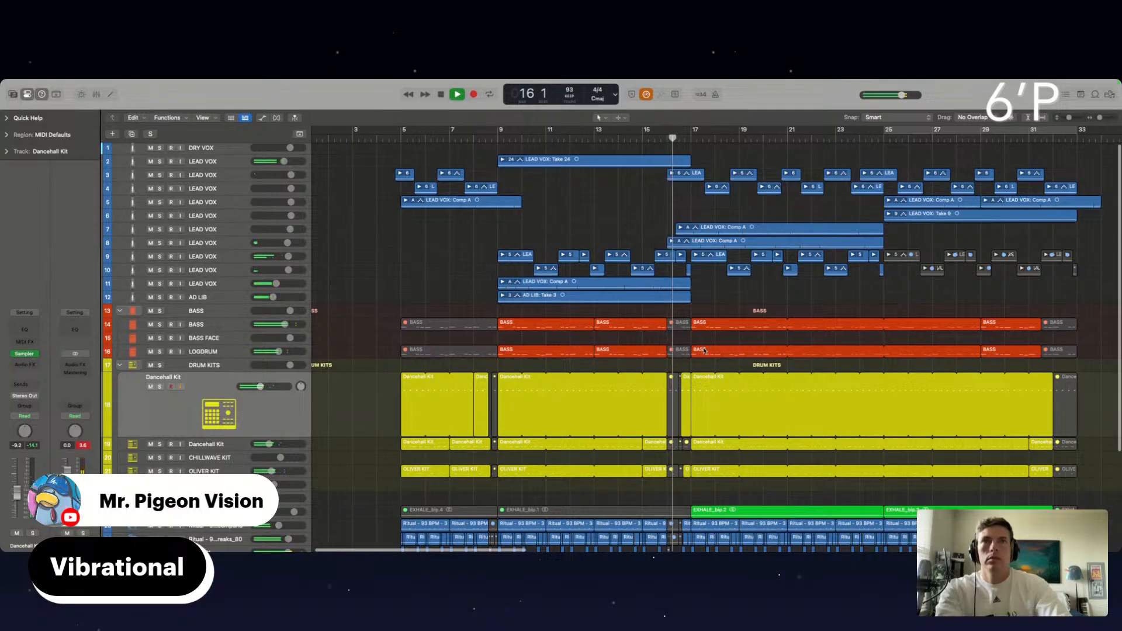
Check the transition around bar 17 during playback and raise the LEAD VOX volume on track 7 to +4.3 dB.
scroll(704, 351, up, 10)
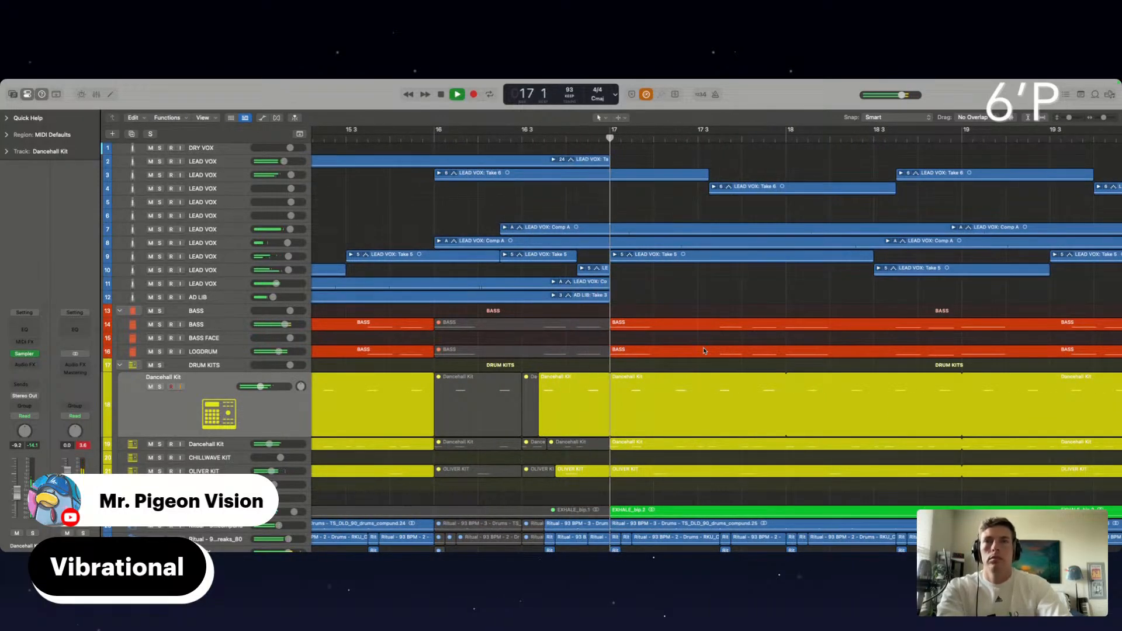
scroll(704, 351, down, 3)
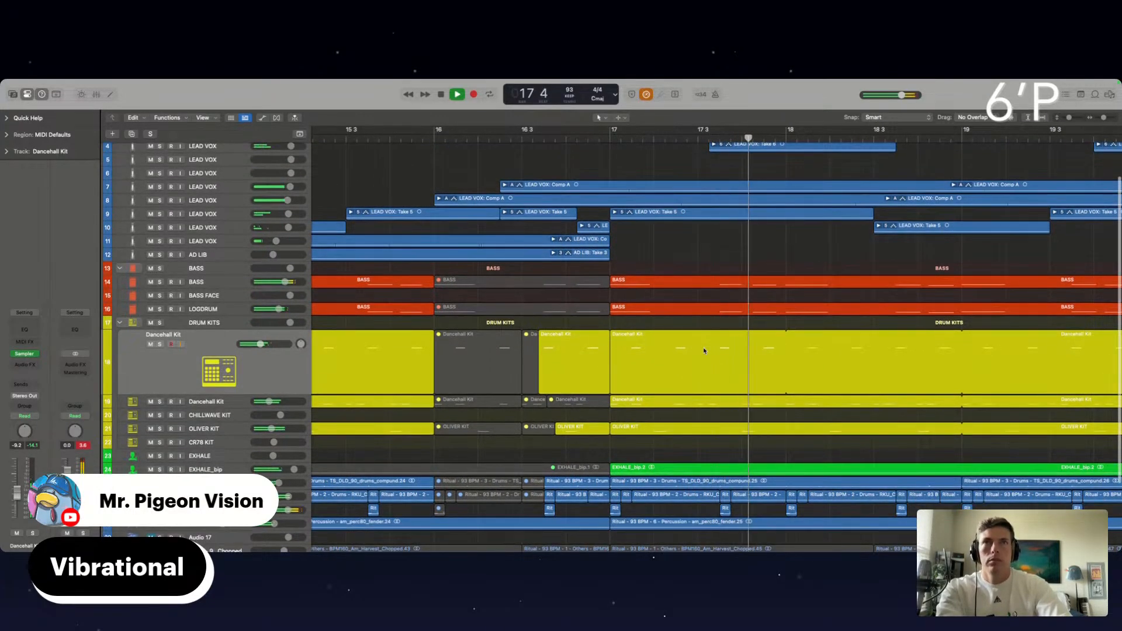
scroll(568, 378, down, 8)
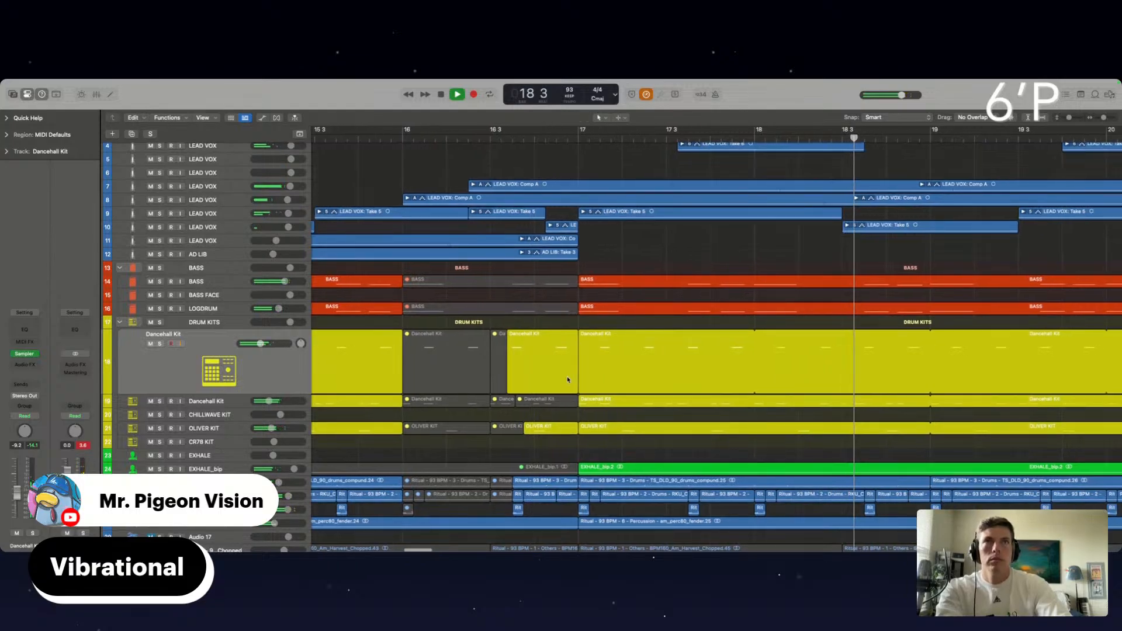
scroll(568, 378, up, 3)
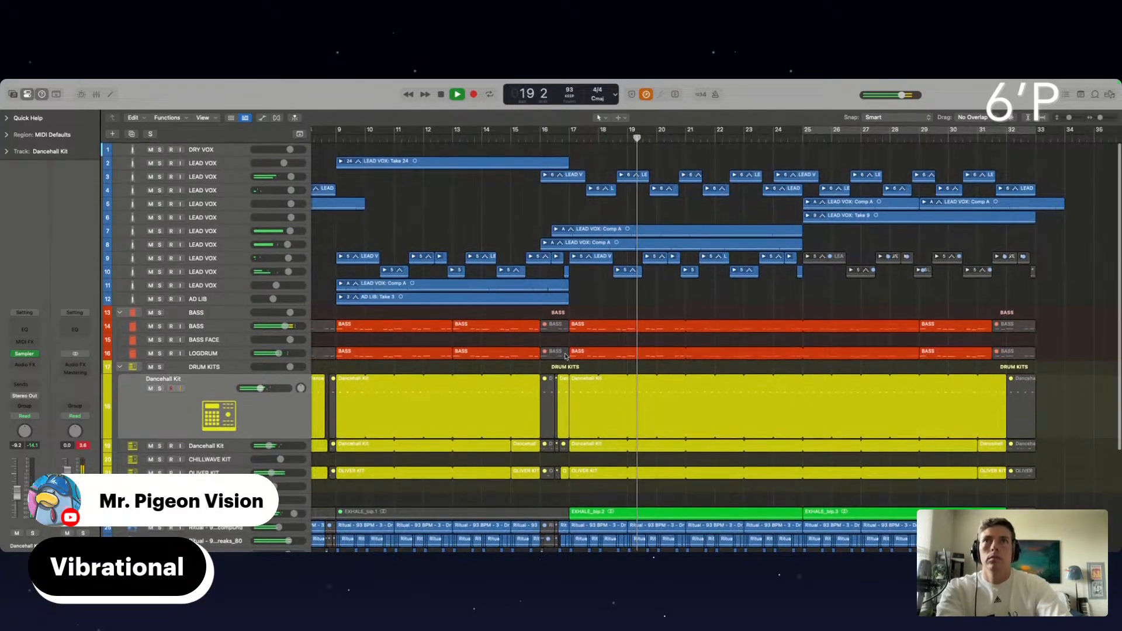
drag(288, 233, 298, 233)
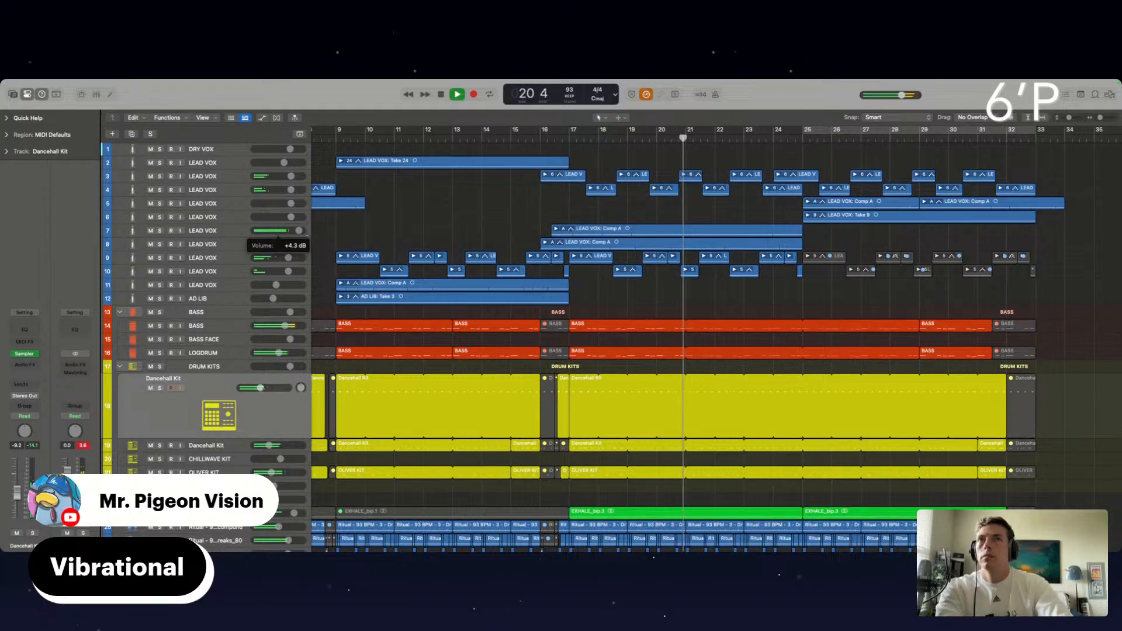
Move LEAD VOX track 7 up to position 3, duplicate track 2's setup above it and move the Comp A region onto the new track.
click(216, 234)
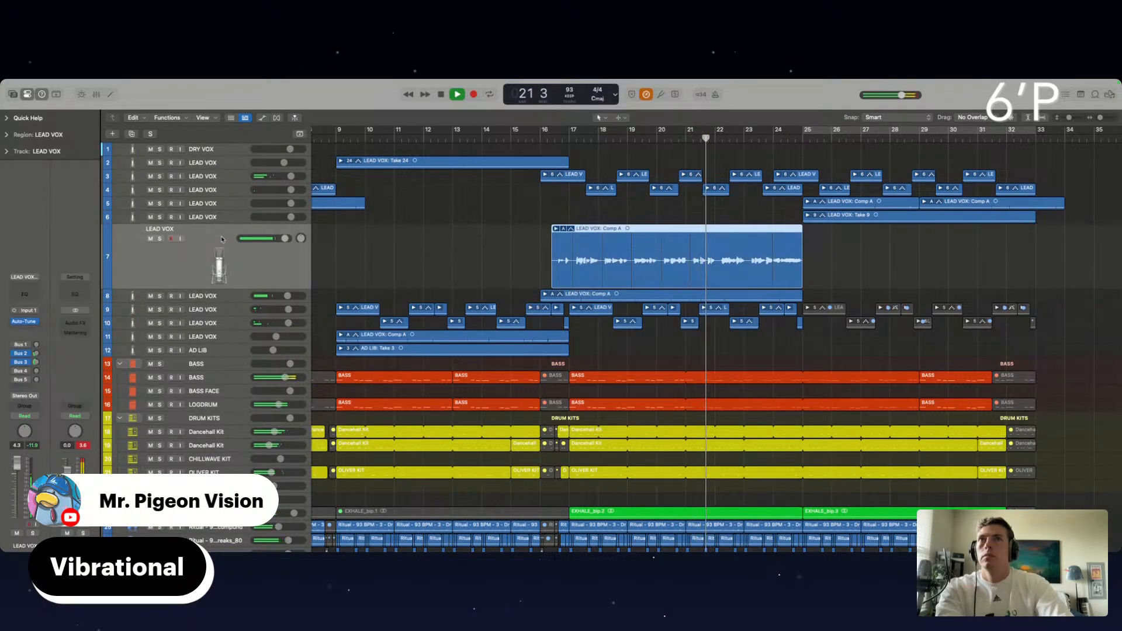
drag(216, 236, 217, 169)
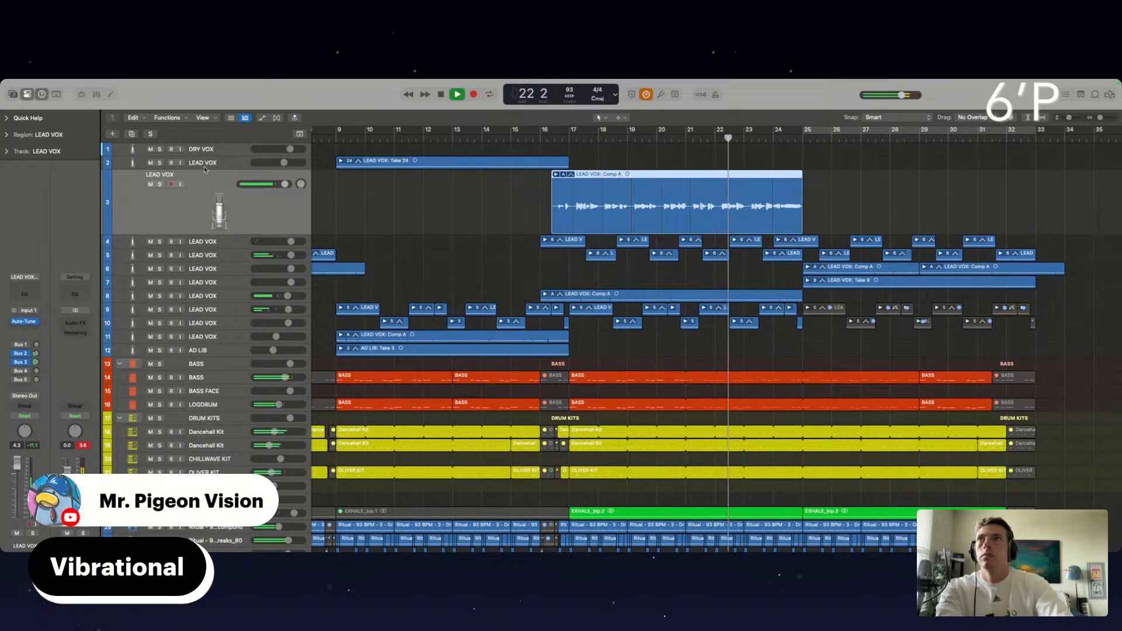
click(545, 164)
key(super+d)
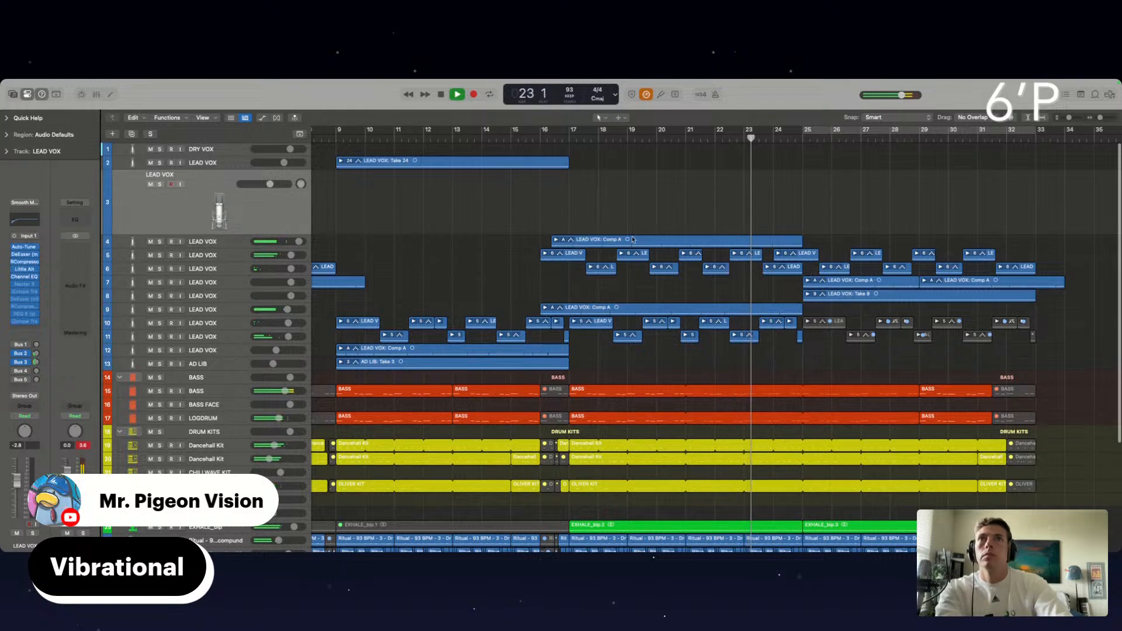
drag(577, 245, 561, 169)
Play from the start of the Comp A region on track 3 and set that track's volume to -3.1 dB.
click(551, 139)
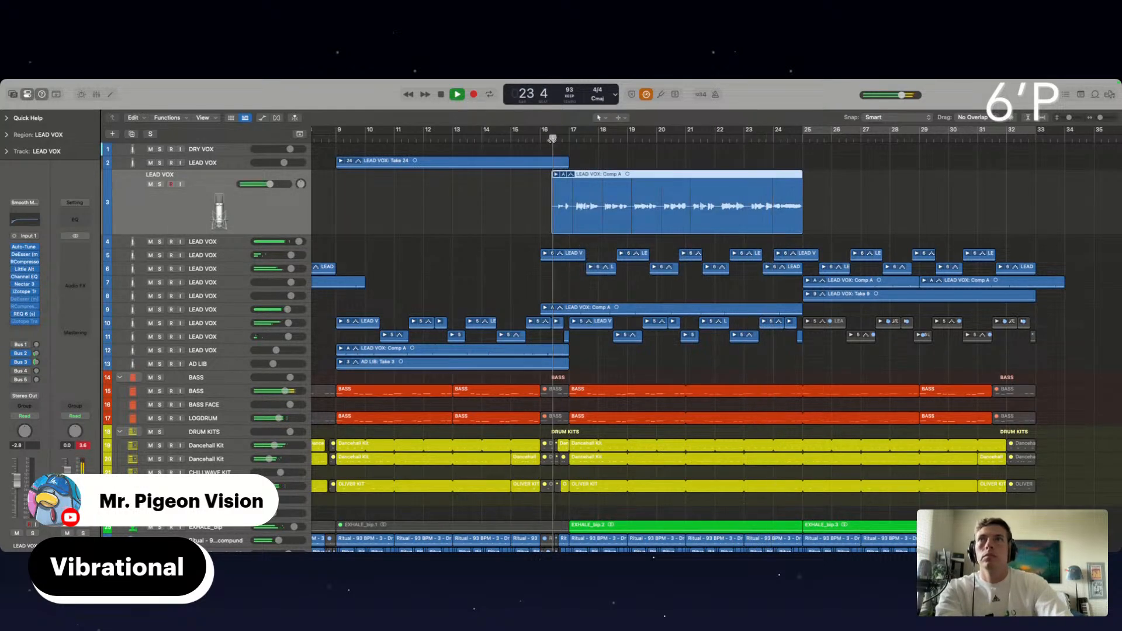
scroll(605, 229, up, 5)
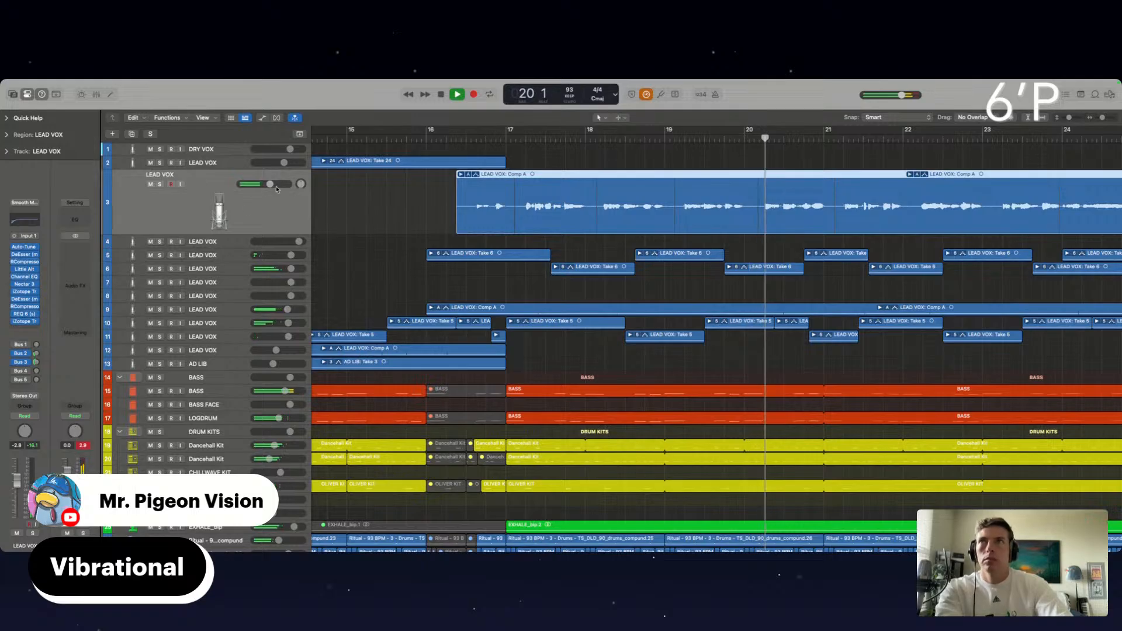
drag(277, 188, 271, 184)
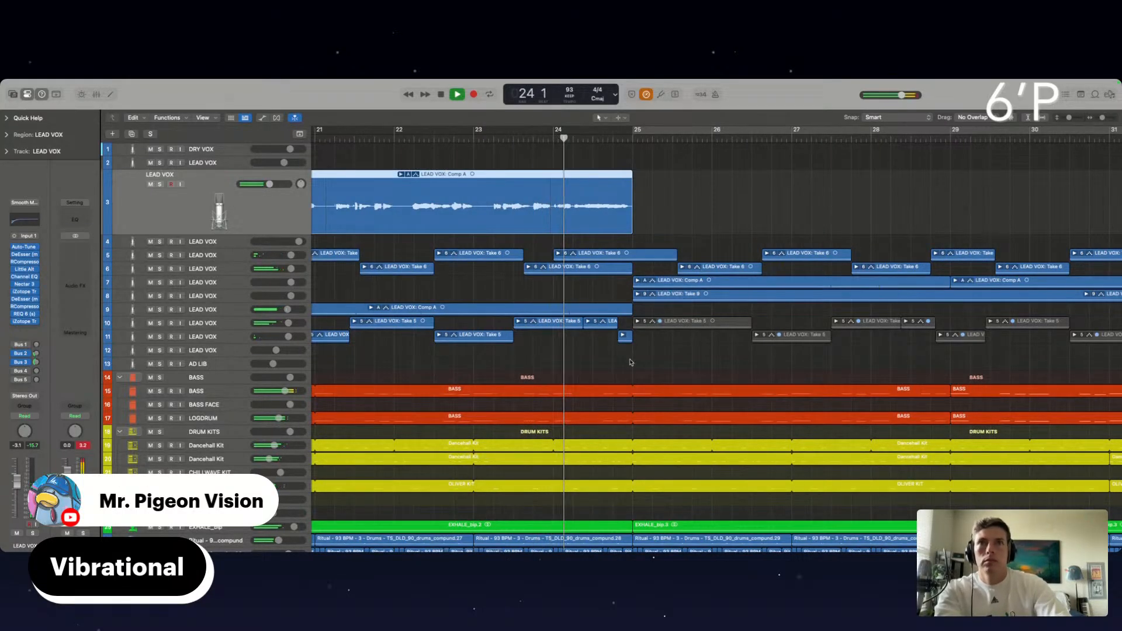
click(688, 235)
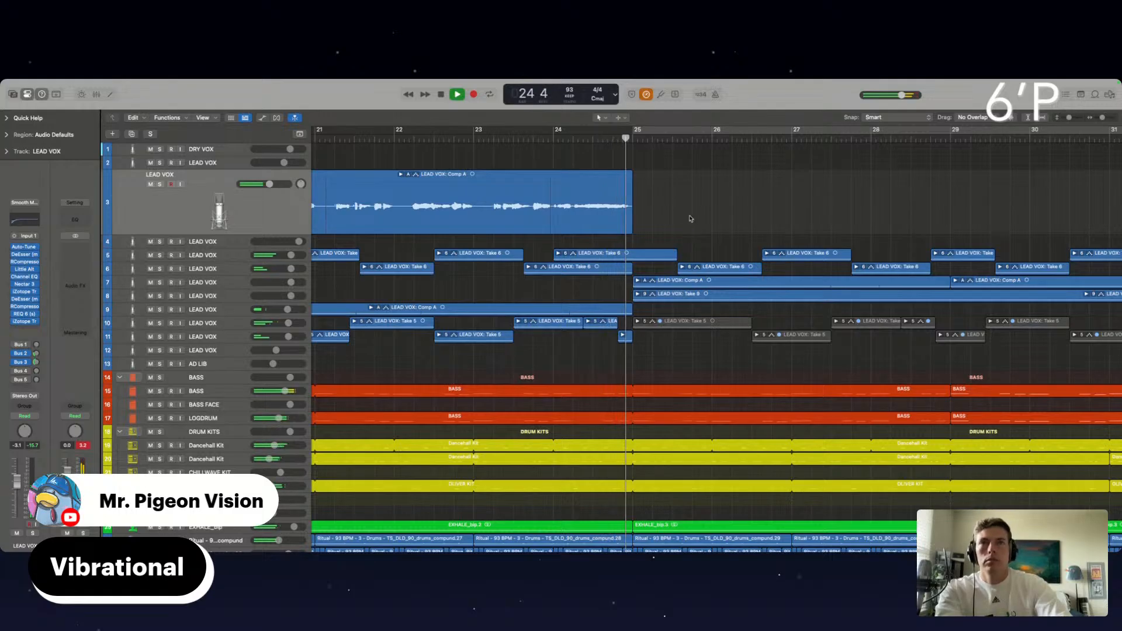
scroll(719, 198, down, 5)
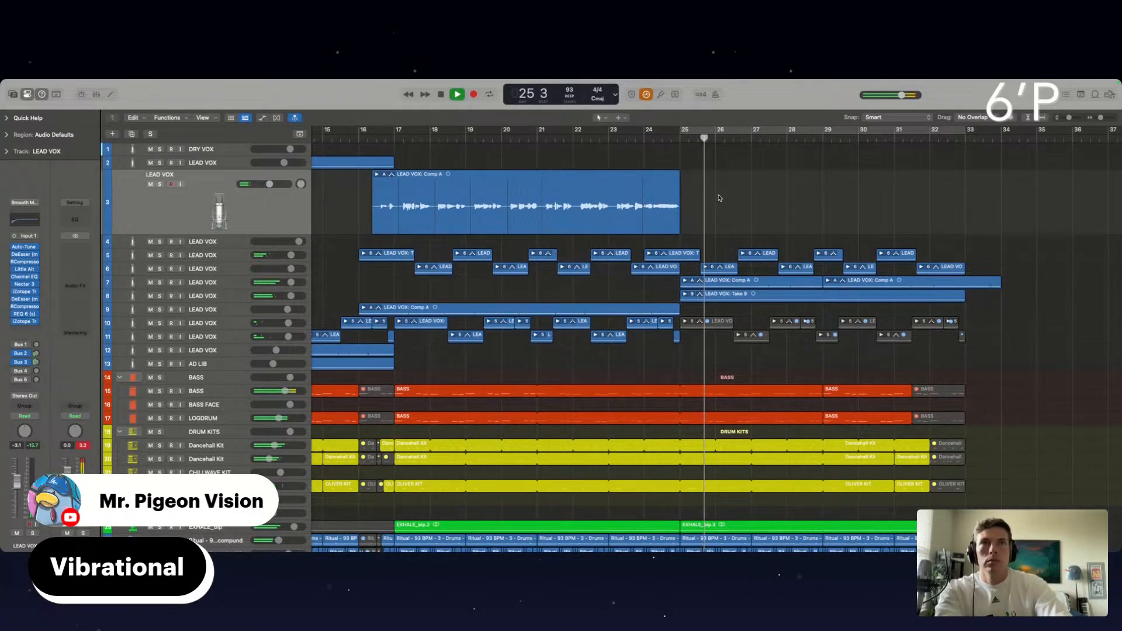
Move the LEAD VOX track with the Take 9 region up to position 5, and stop playback around bar 23.
click(222, 290)
drag(222, 286, 220, 230)
scroll(552, 235, right, 1)
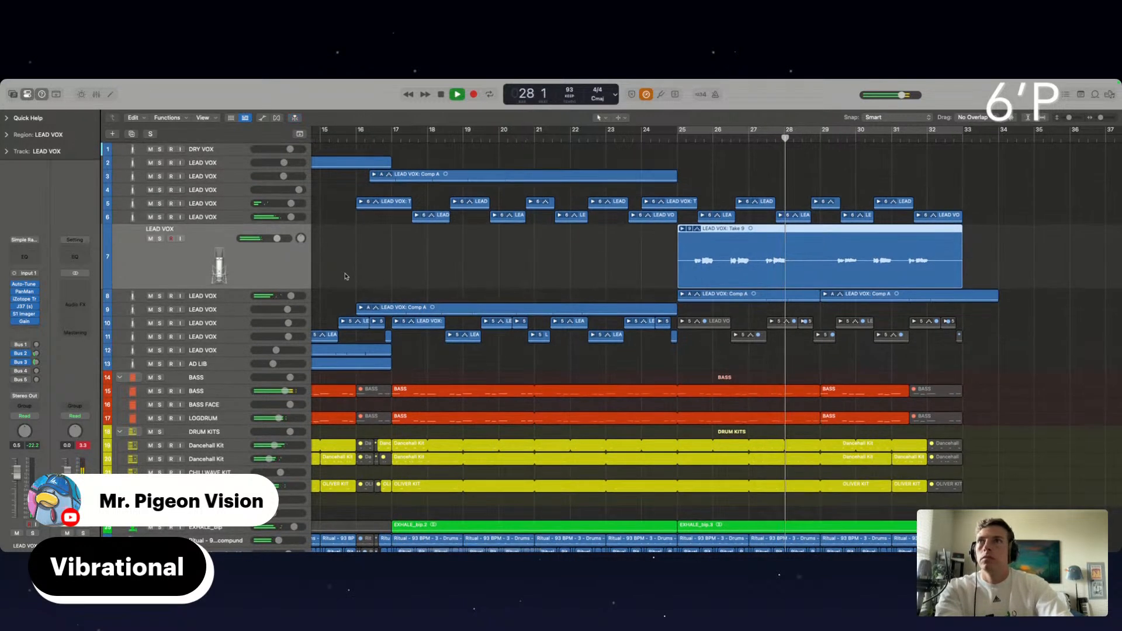
drag(282, 258, 281, 212)
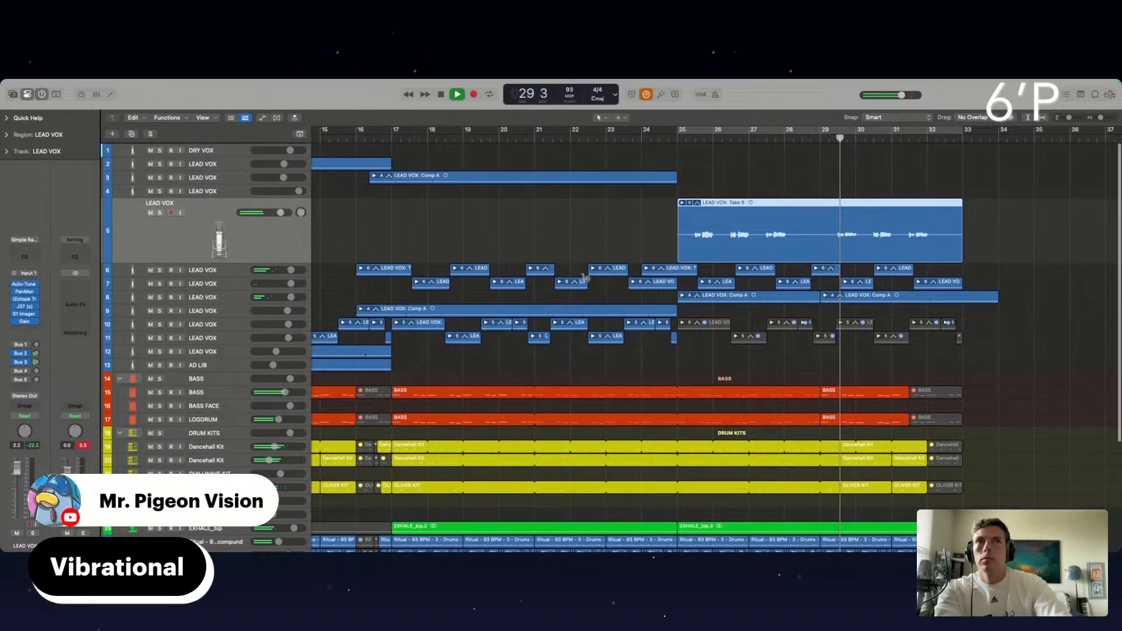
click(617, 139)
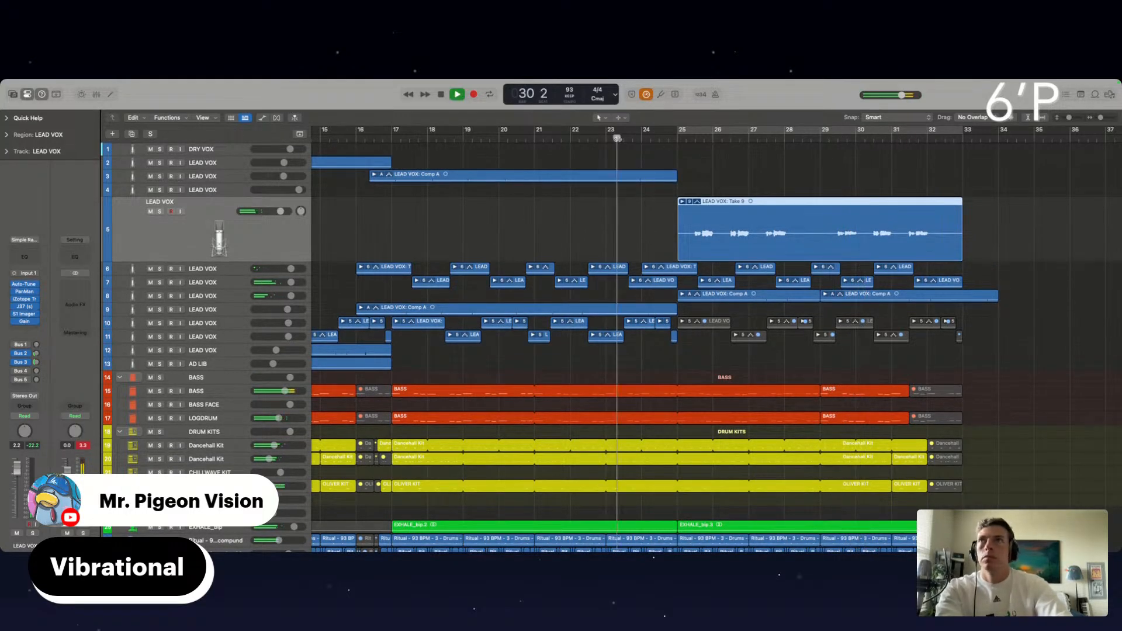
key(space)
Duplicate LEAD VOX track 3's setup as a new track 4 and move the Take 9 region at bars 25 to 33 onto it.
click(223, 179)
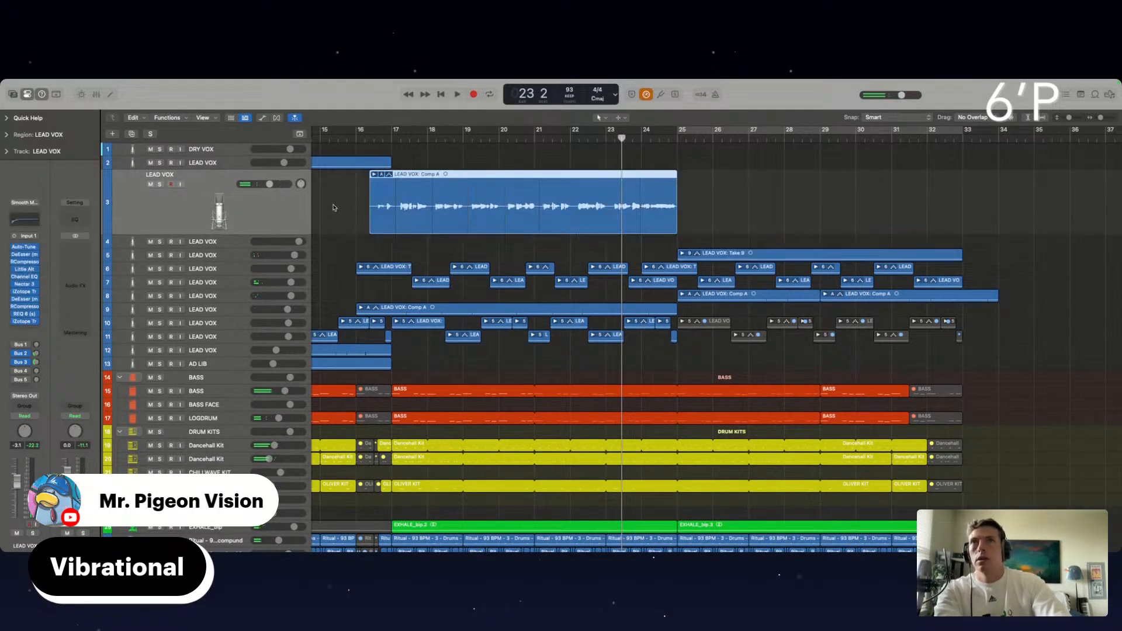
key(super+d)
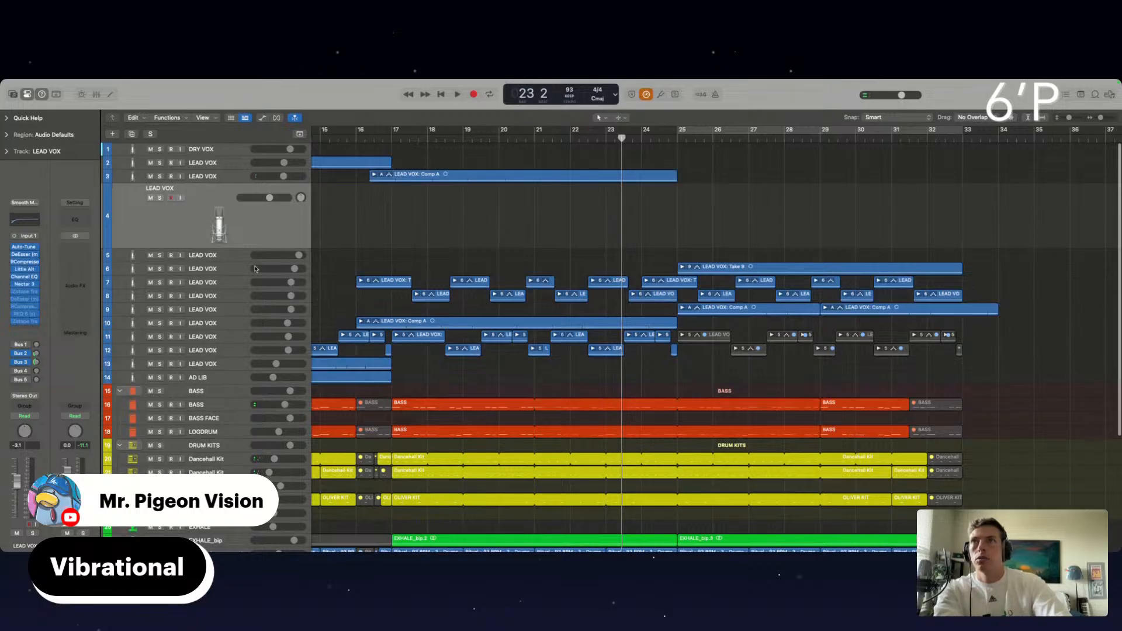
click(238, 270)
drag(248, 242, 247, 204)
drag(655, 228, 665, 189)
Play from just before bar 25 and raise the volume of LEAD VOX track 4 slightly.
click(666, 134)
key(space)
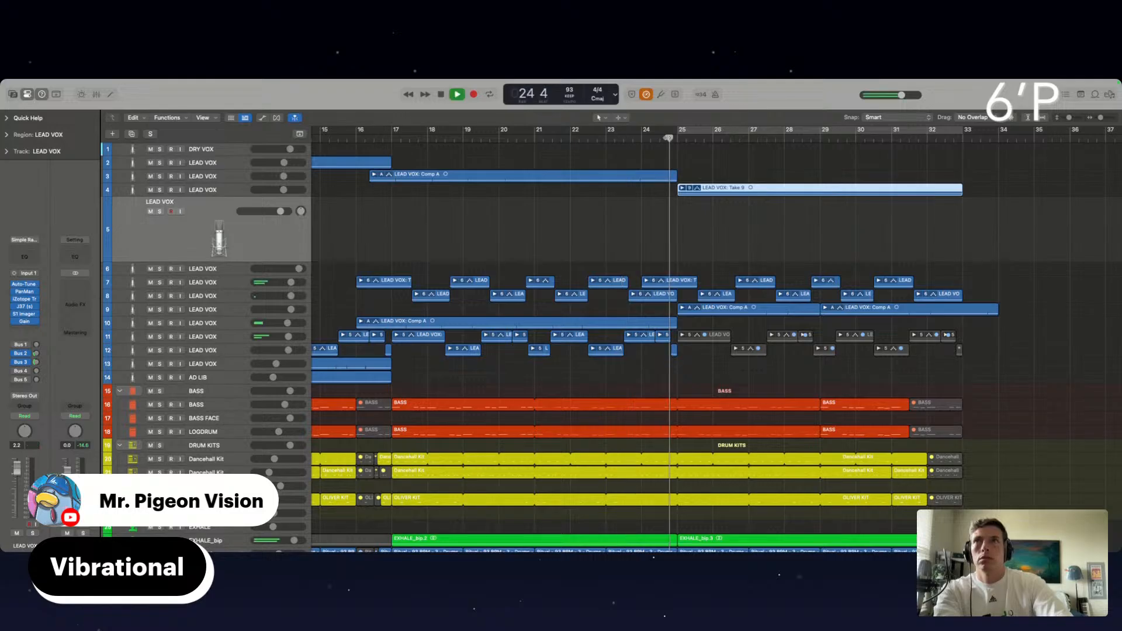
drag(276, 190, 278, 189)
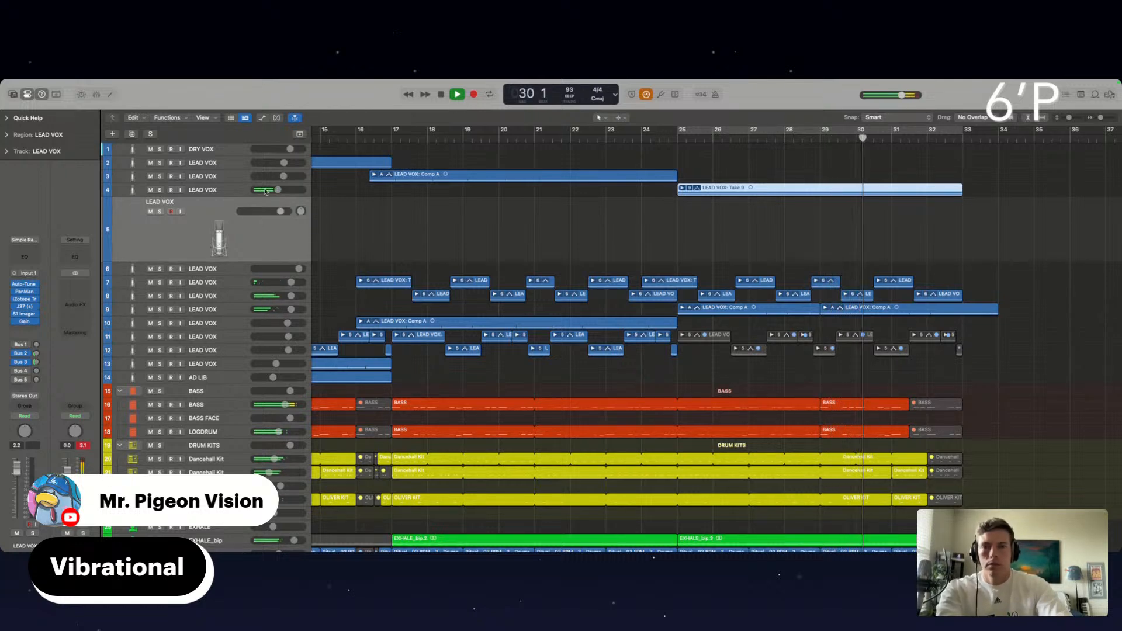
Deselect the Take 9 region and look over the whole arrangement down to the lowest tracks while it plays to the end.
click(702, 243)
scroll(701, 243, down, 5)
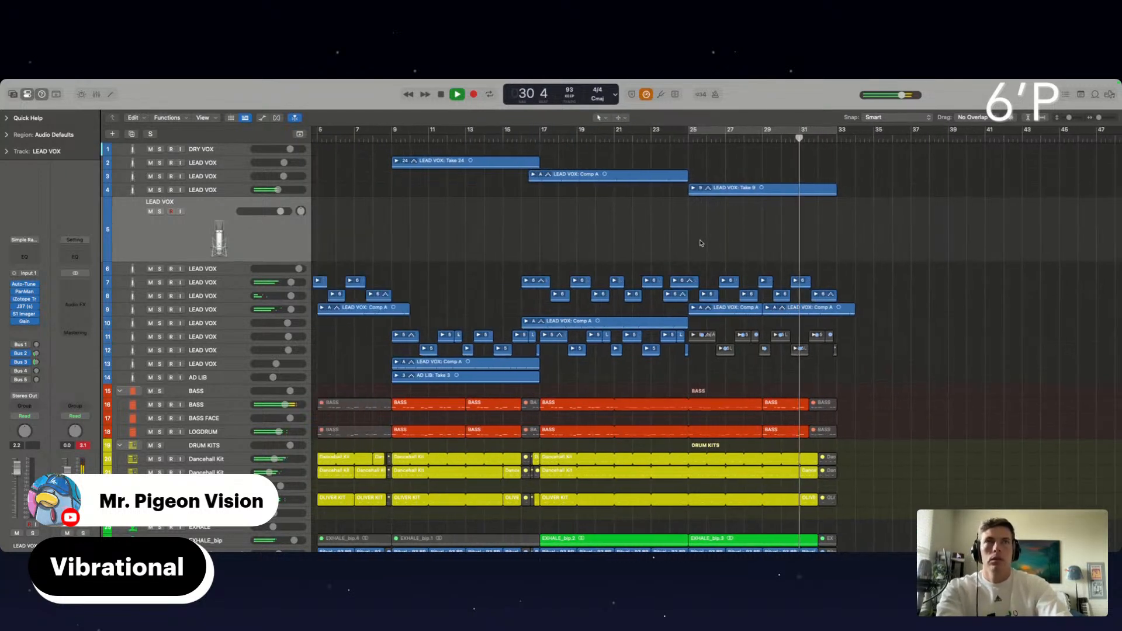
scroll(701, 243, down, 4)
scroll(701, 243, down, 4)
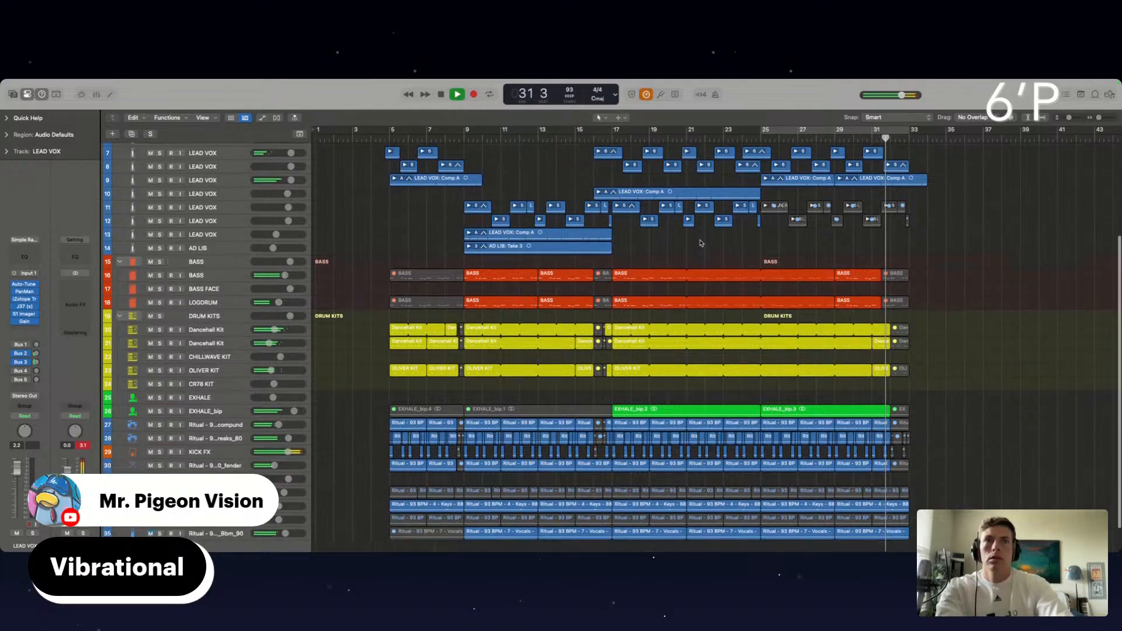
scroll(700, 241, up, 2)
scroll(699, 241, up, 4)
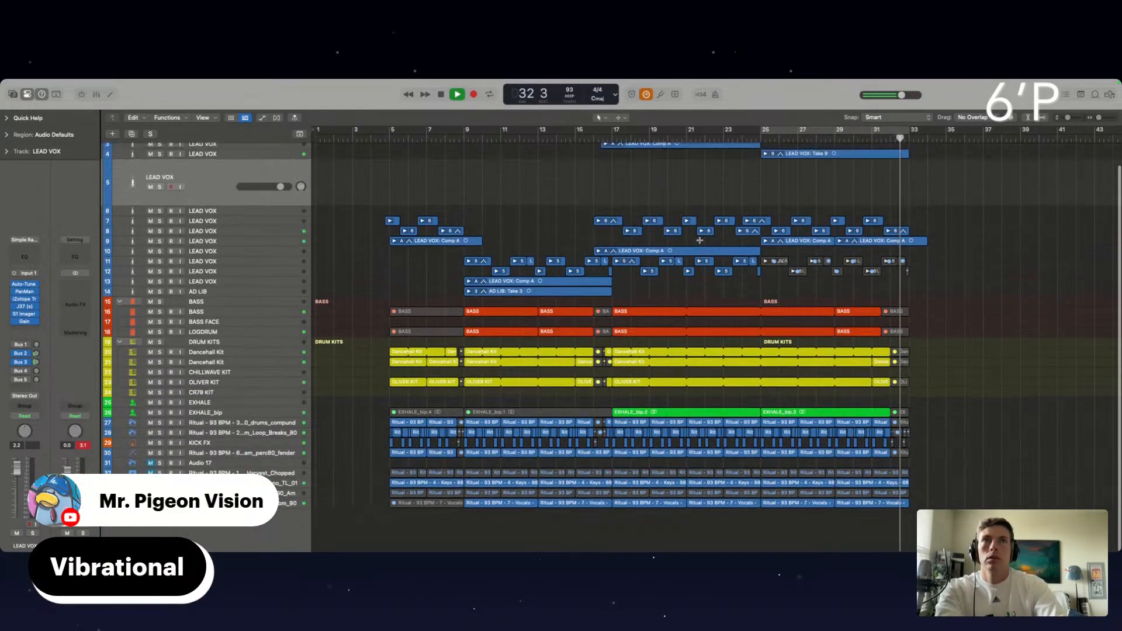
scroll(508, 385, up, 1)
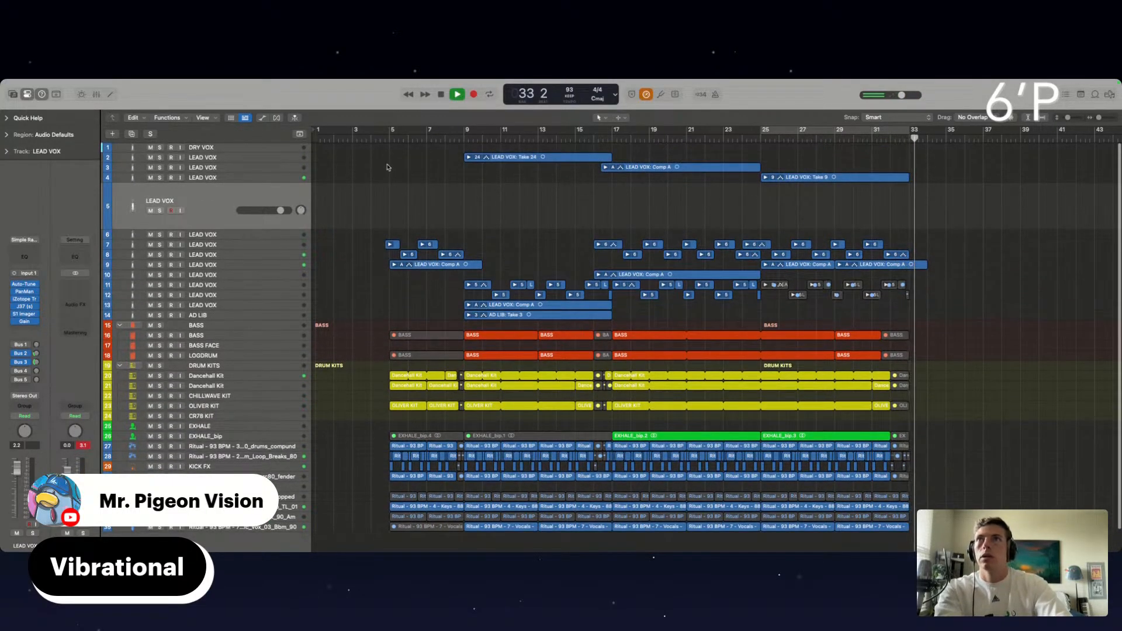
Try the EXHALE_bip.4 region at bars 5 to 9 unmuted during playback, mute it again and replay from just before bar 5.
click(384, 139)
click(415, 437)
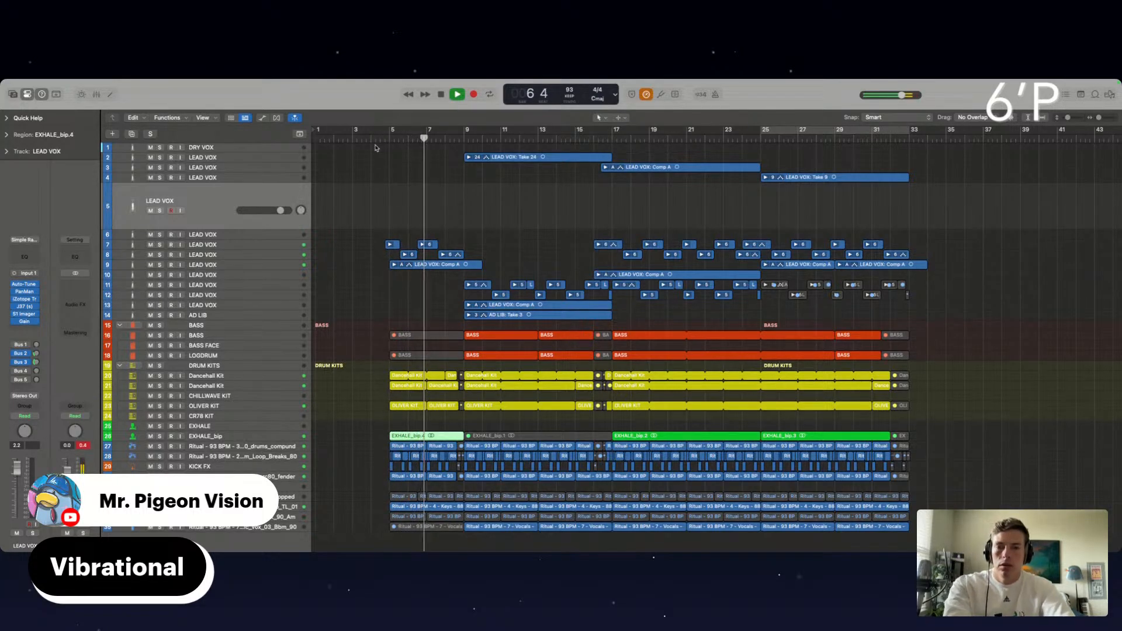
key(ctrl+m)
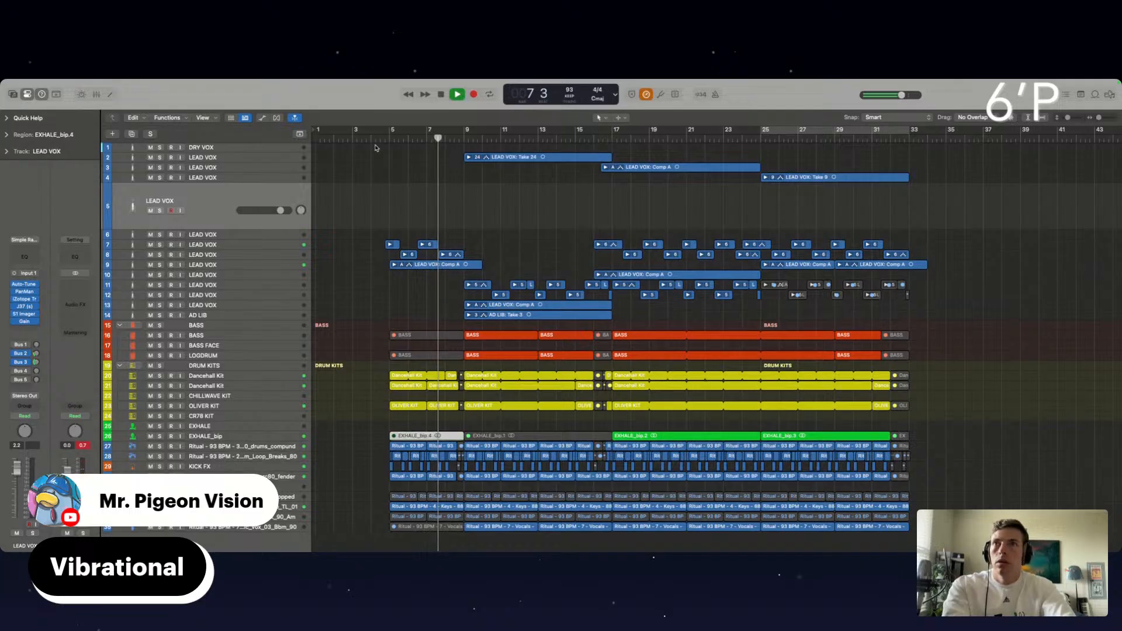
key(space)
click(380, 139)
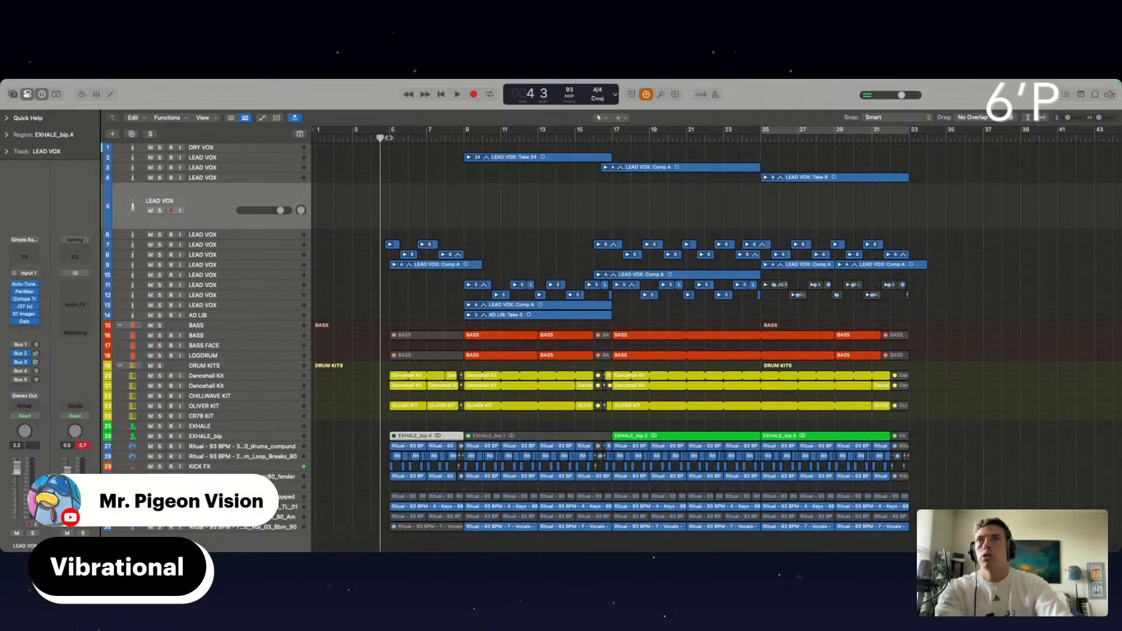
key(space)
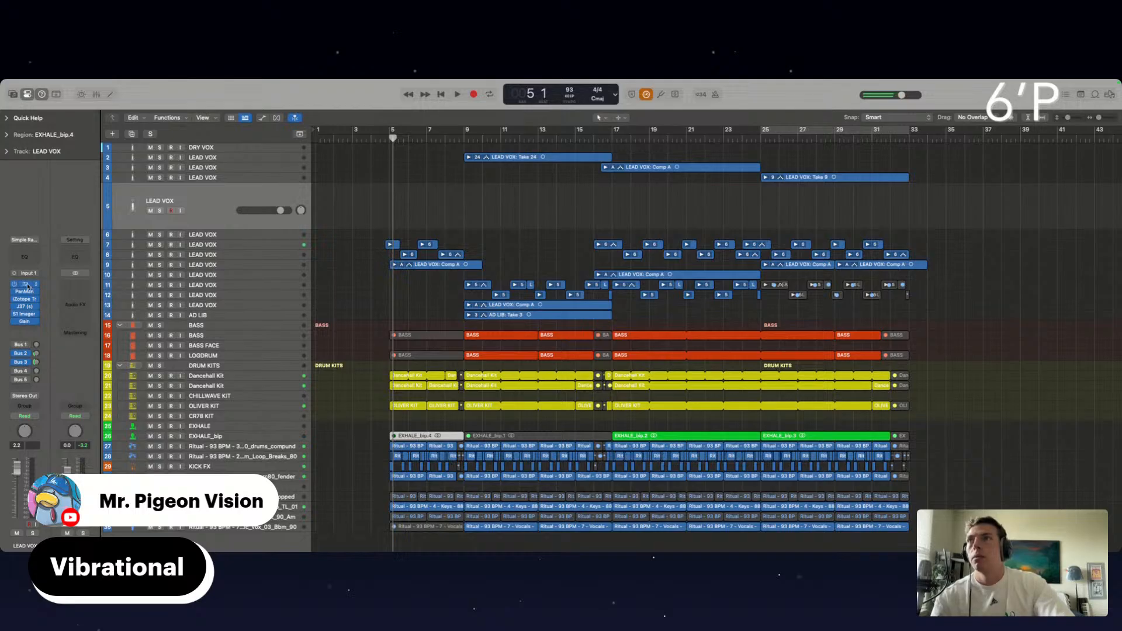
Insert the iZotope Ozone 8 plug-in on the Stereo Out channel and show its full interface.
click(81, 301)
mouse_move(94, 503)
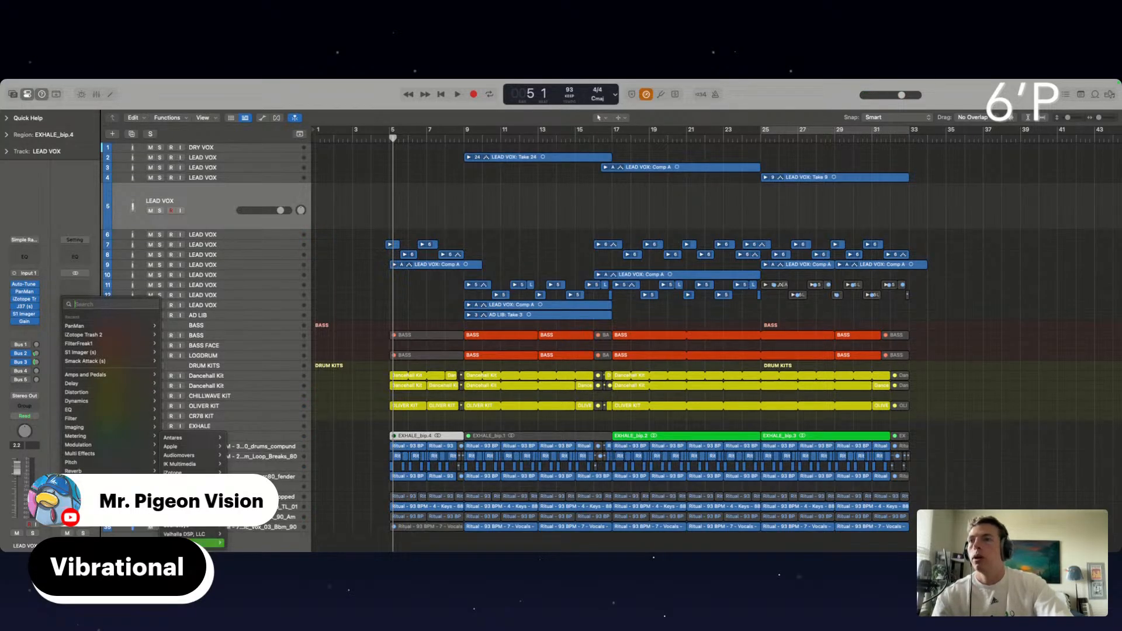
mouse_move(173, 472)
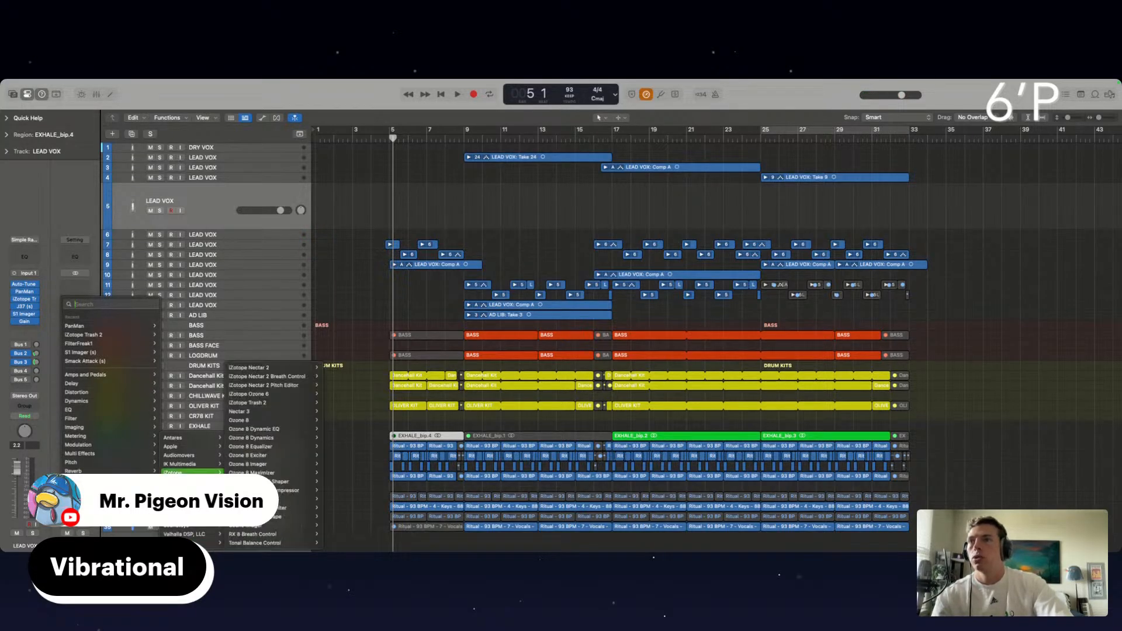
click(237, 422)
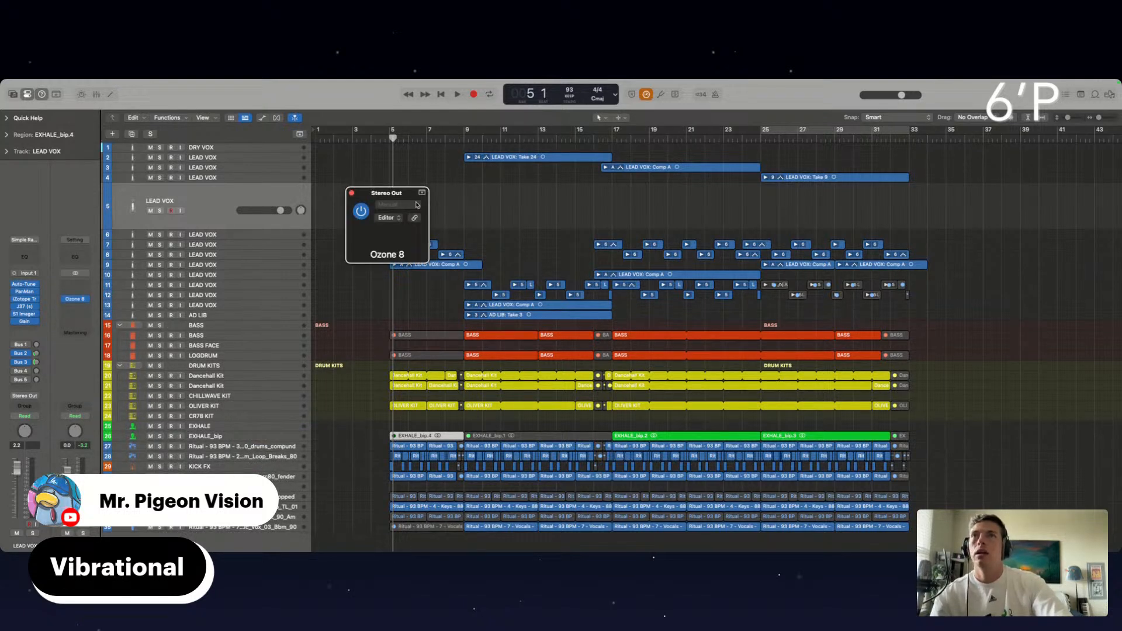
drag(424, 193, 461, 194)
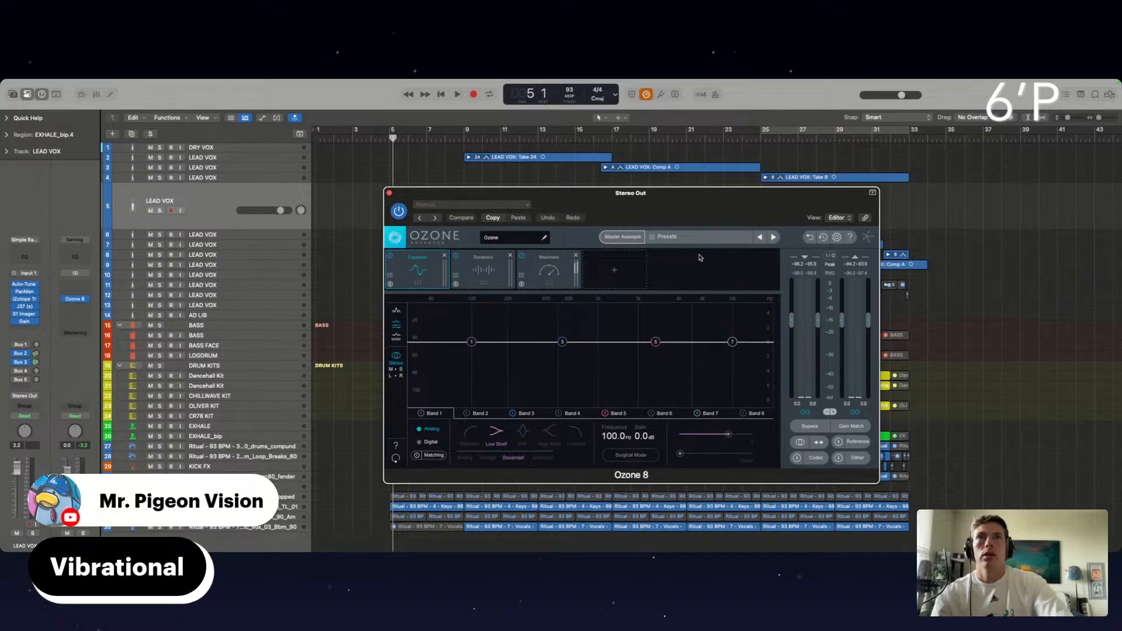
Remove the Equalizer module from the Ozone 8 chain and add an Imager module between Dynamics and Maximizer.
click(445, 256)
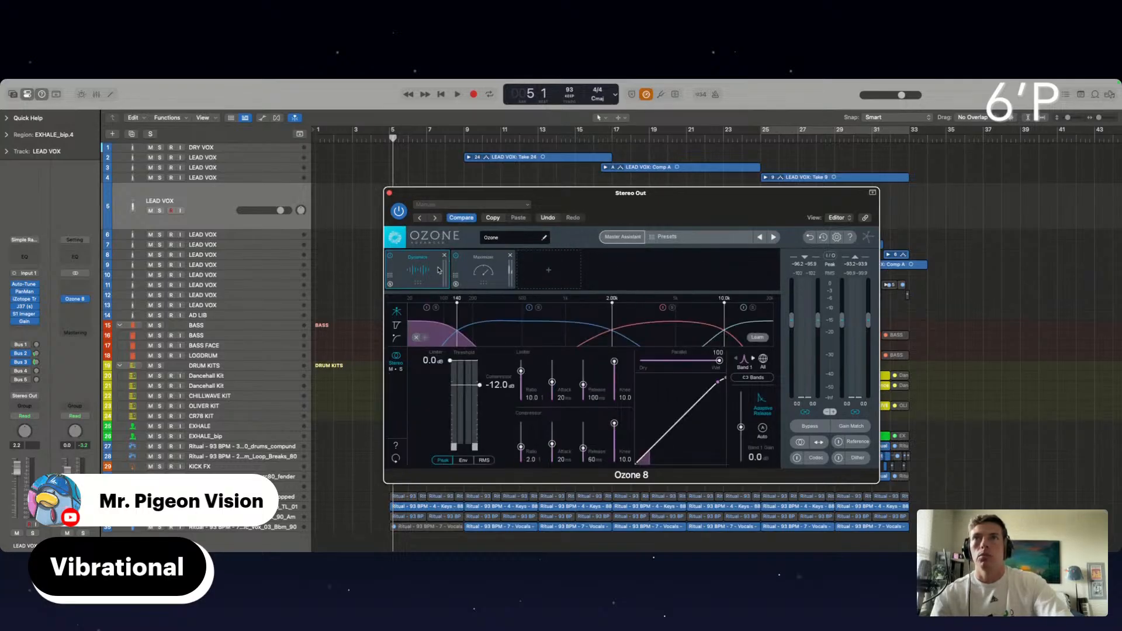
click(544, 274)
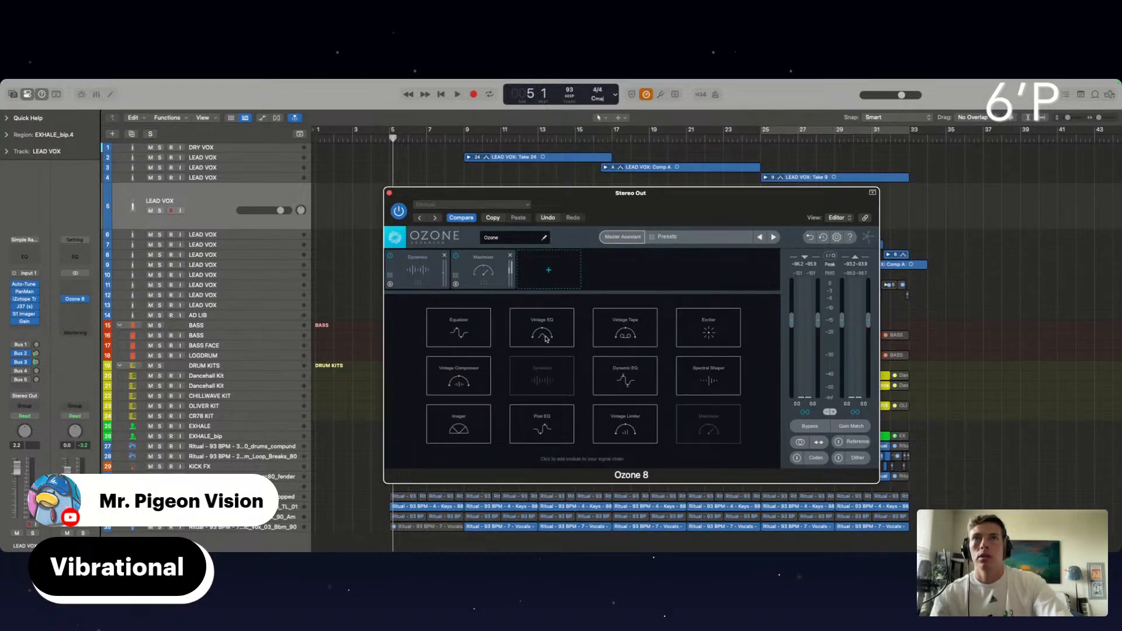
click(440, 438)
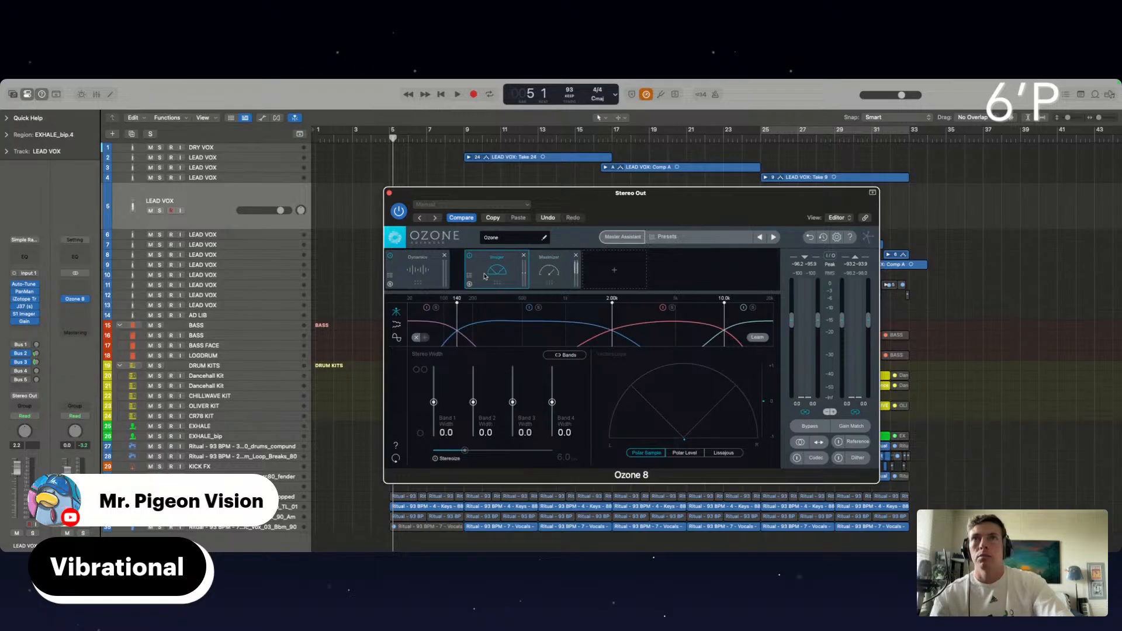
Play from just before bar 9, solo the Imager's lowest band and set the Band 1 width to about -1.3.
click(459, 139)
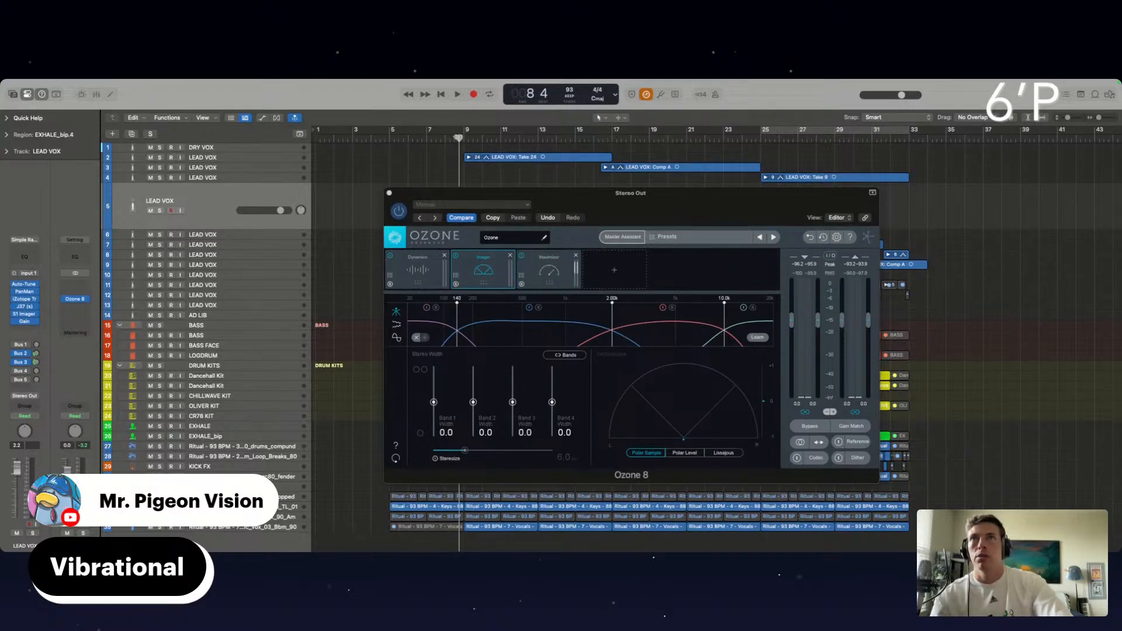
key(space)
click(437, 308)
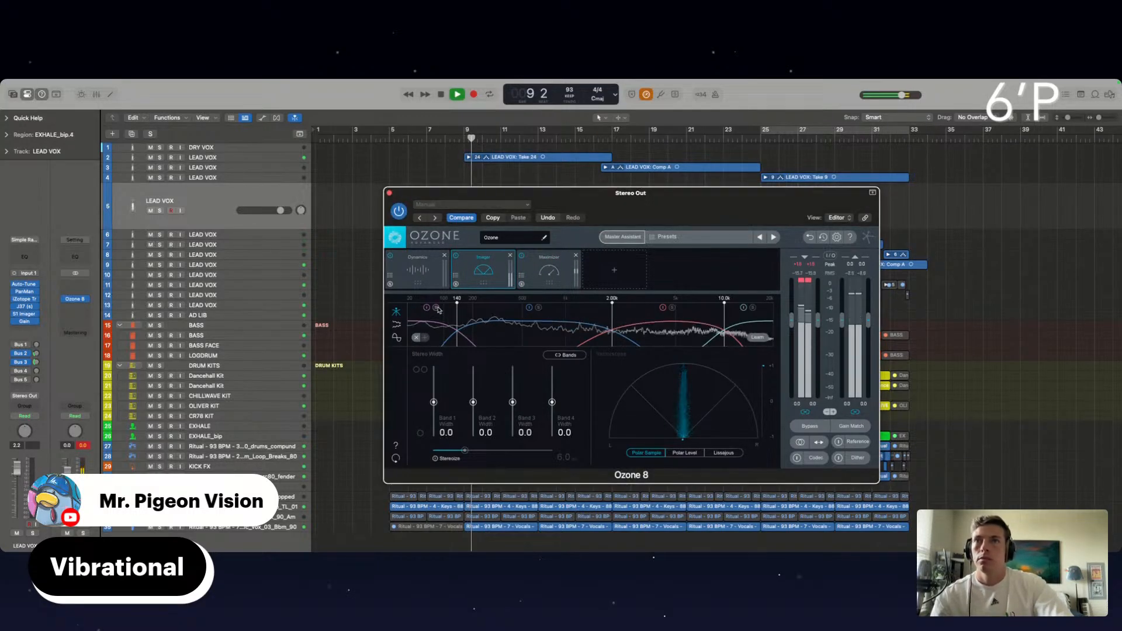
click(437, 308)
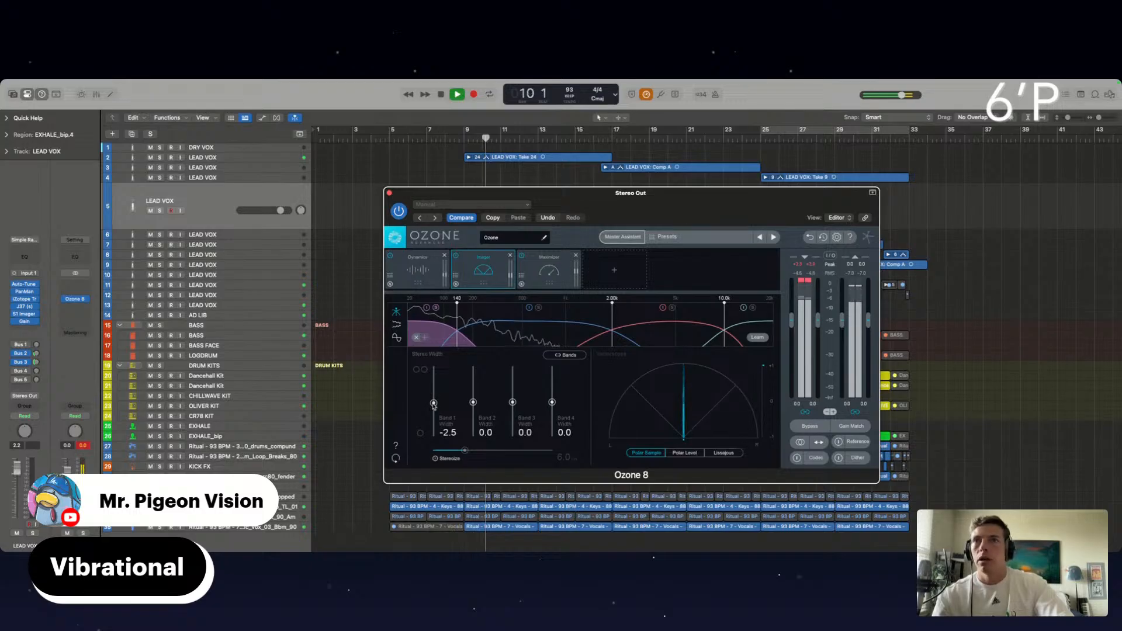
drag(433, 404, 433, 407)
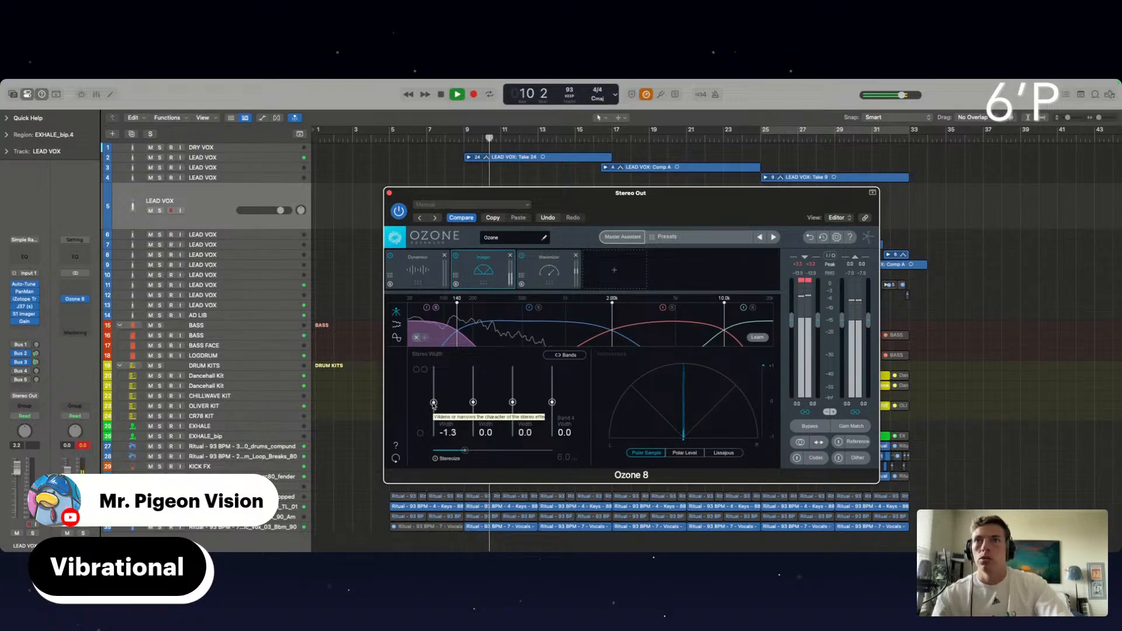
Set the Dynamics module's compressor thresholds to about -11.1 dB for Band 1 and -17.1 dB for Bands 2 and 3.
click(420, 264)
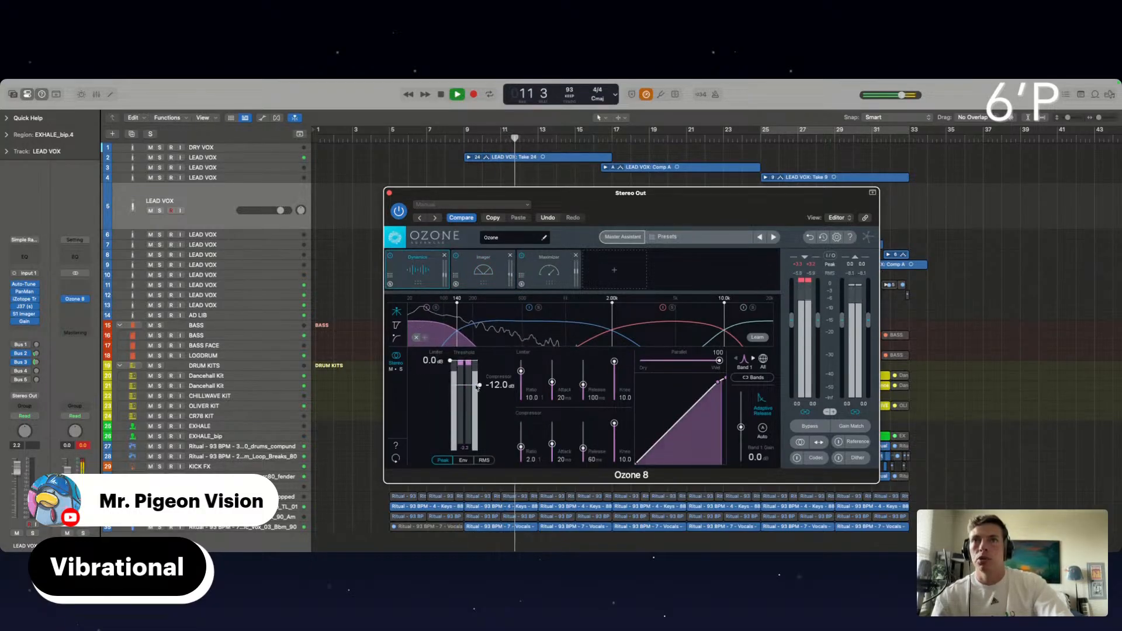
drag(477, 382, 476, 386)
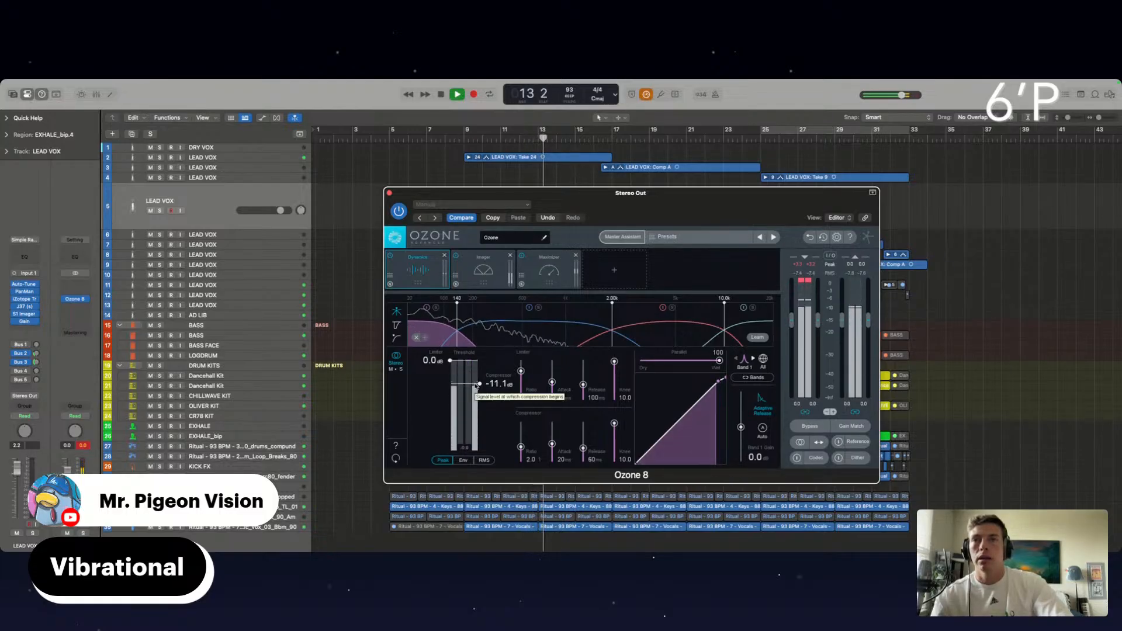
click(538, 337)
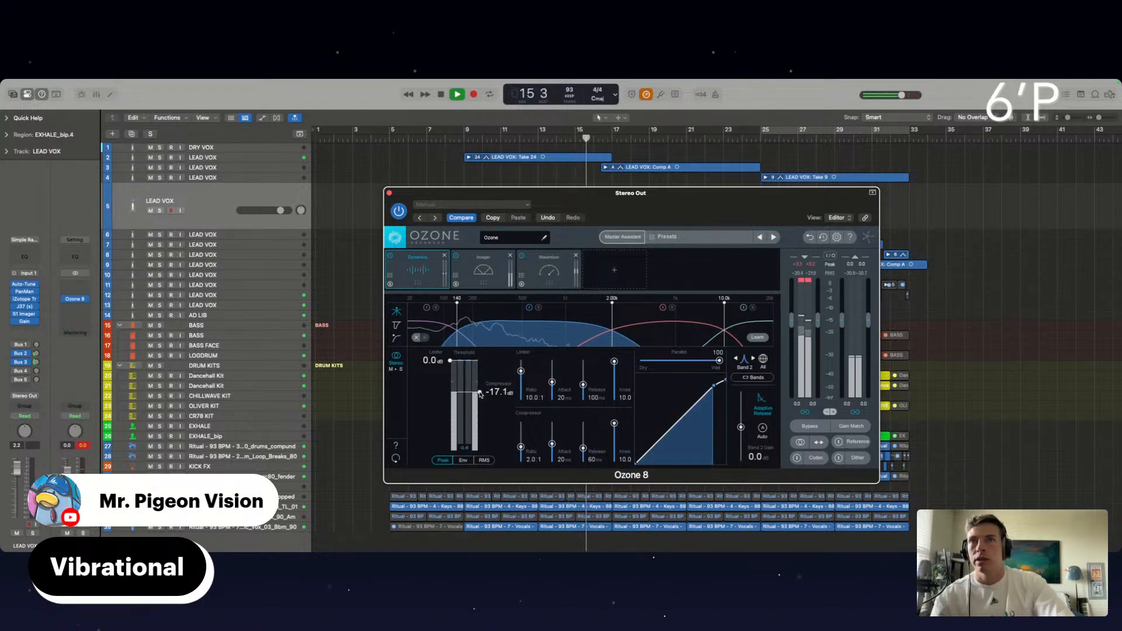
click(659, 335)
drag(479, 393, 478, 398)
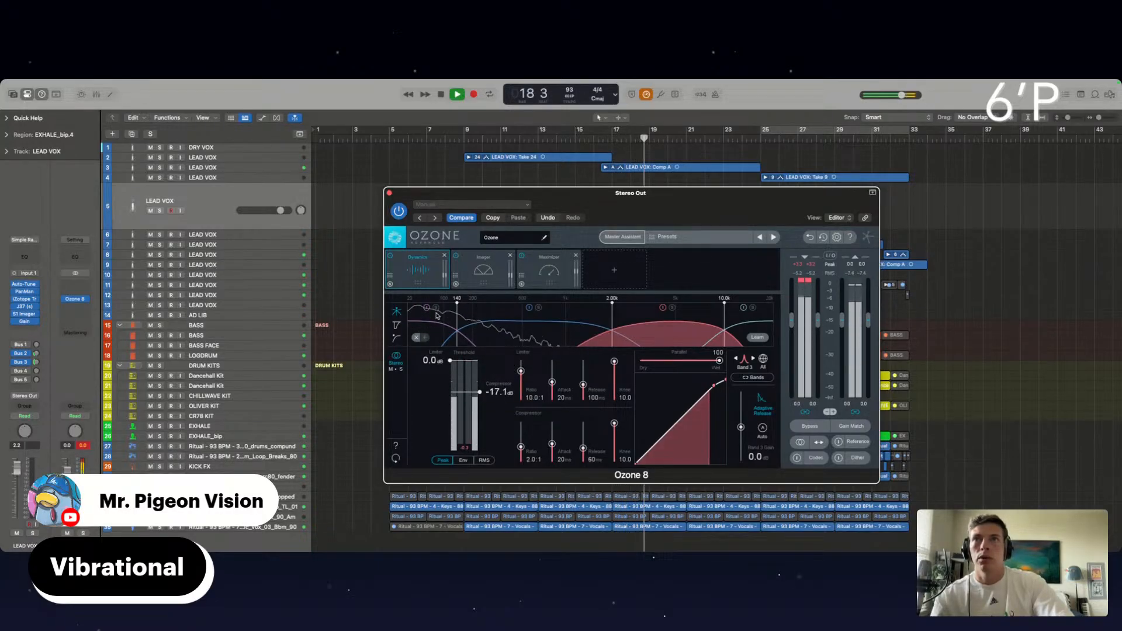
Set the Imager's stereo widths to about -69.6 for Band 1, -29.1 for Band 2, 5.1 for Band 3 and 53.2 for Band 4.
click(464, 284)
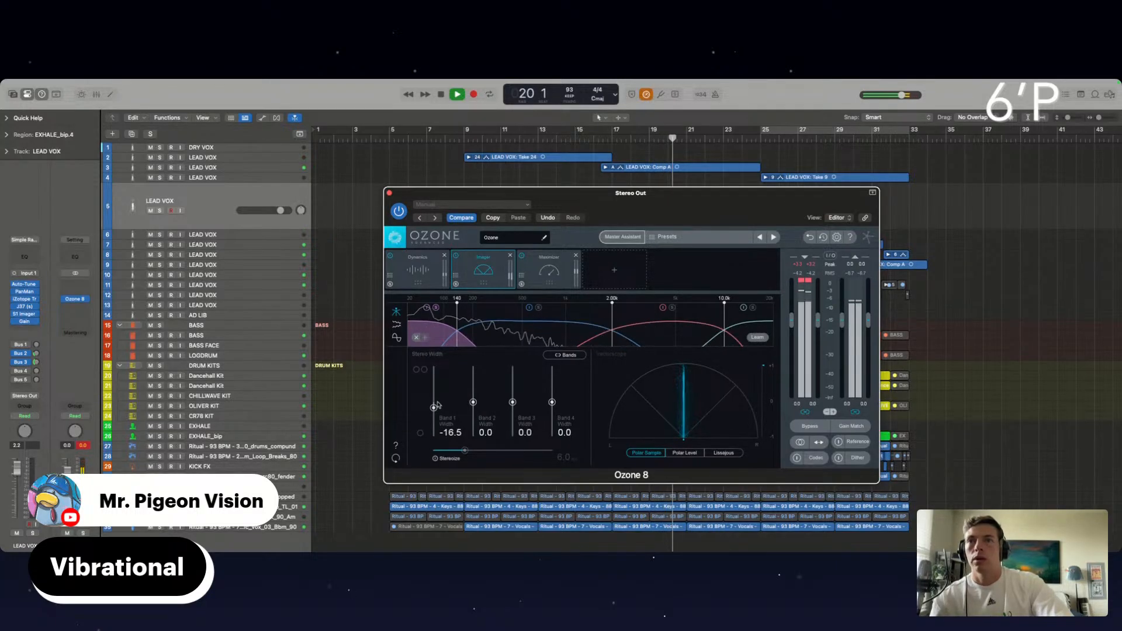
drag(433, 408, 433, 427)
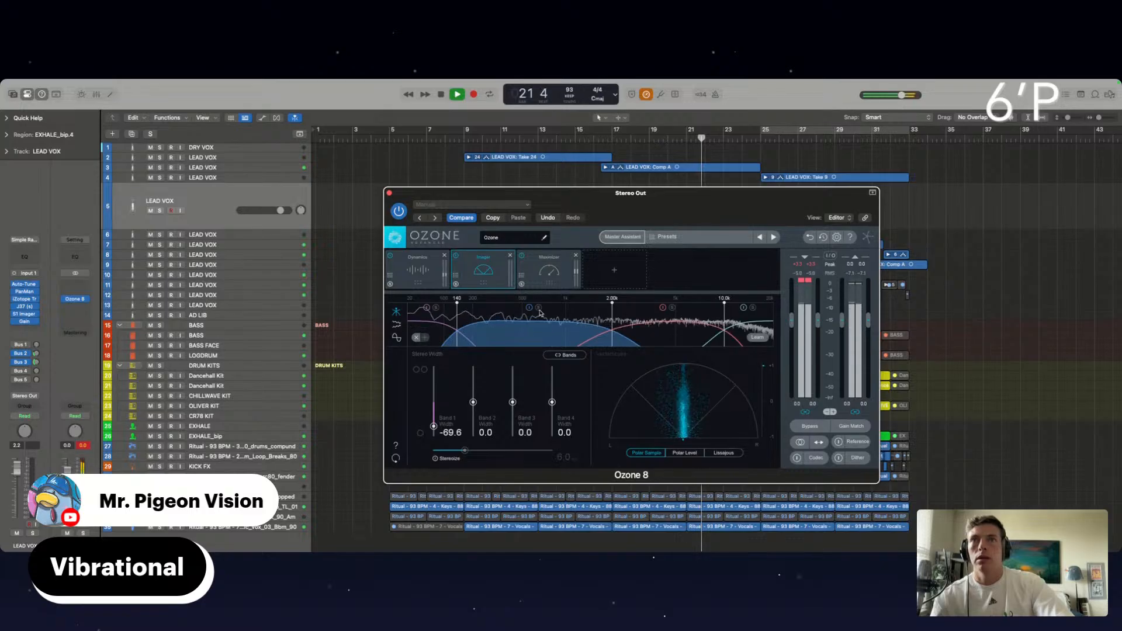
drag(473, 402, 473, 411)
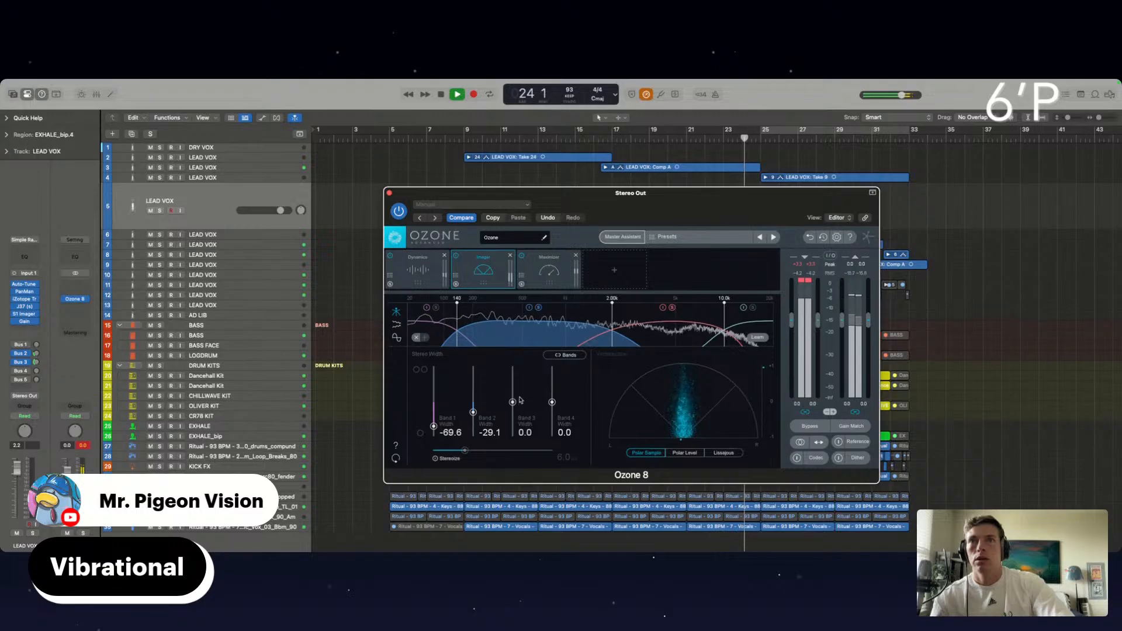
drag(514, 403, 552, 384)
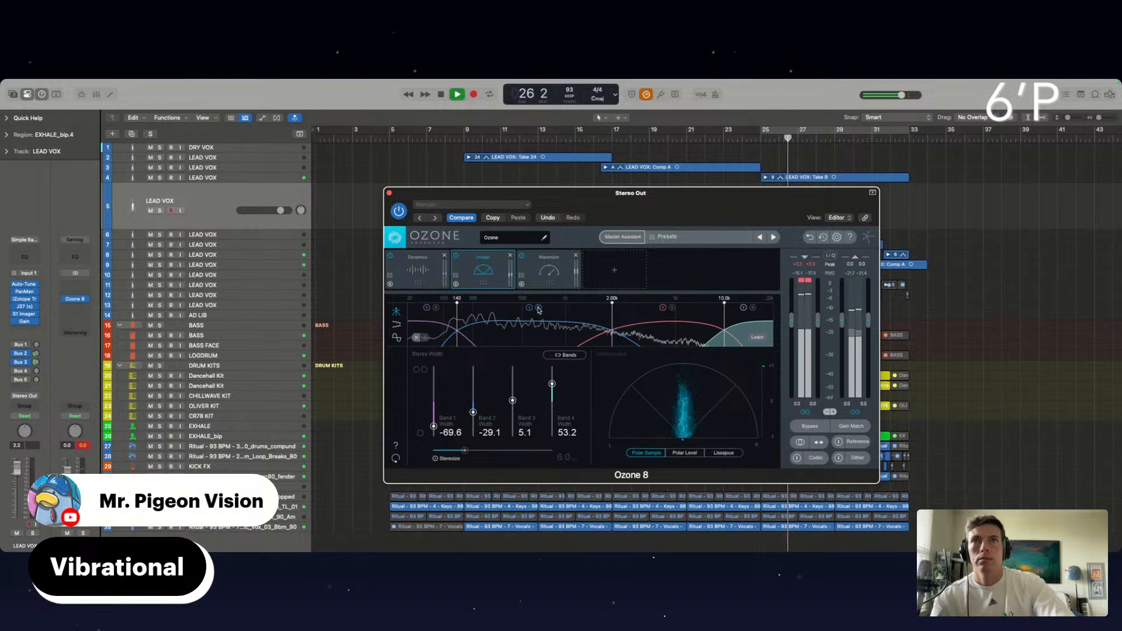
Lower the Maximizer threshold to about -2.5 dB and close the Ozone 8 window.
click(547, 282)
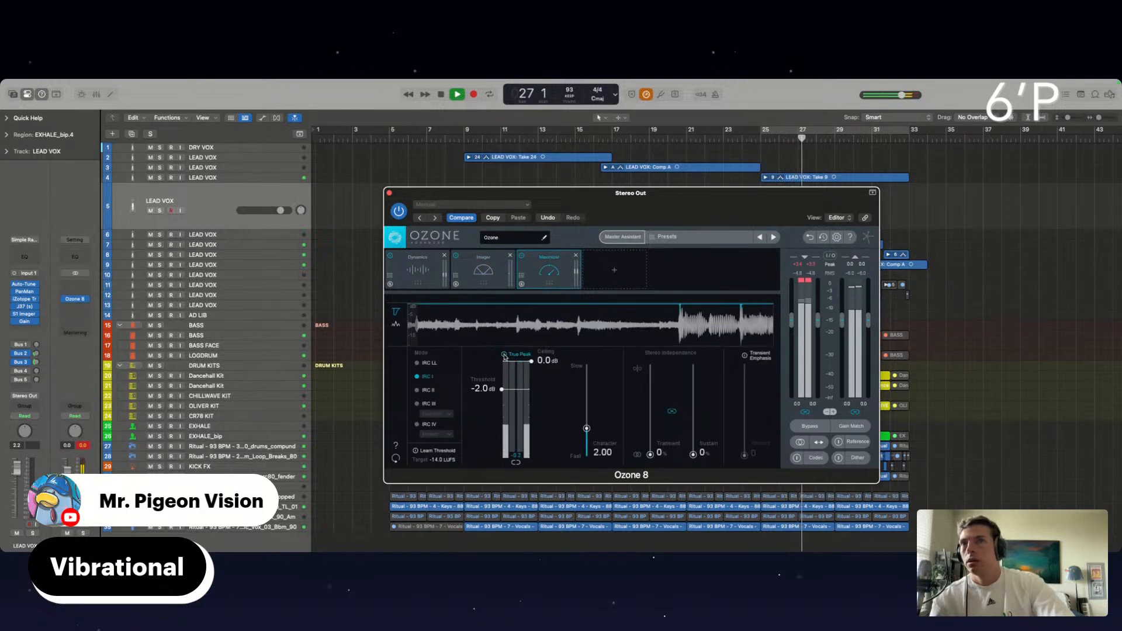
drag(502, 389, 503, 396)
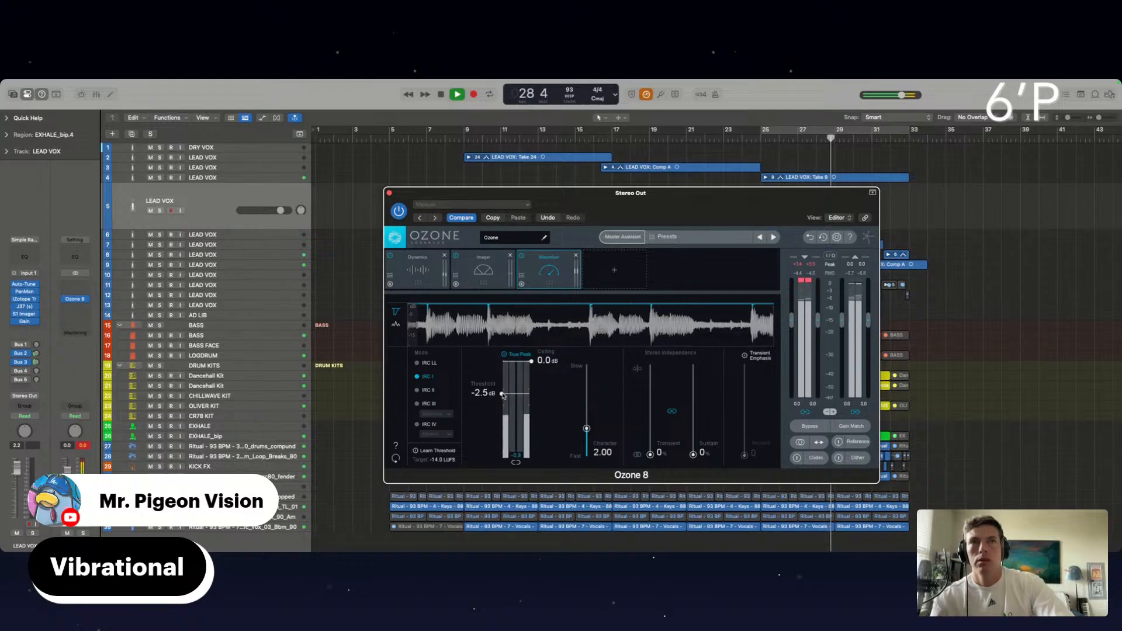
click(389, 193)
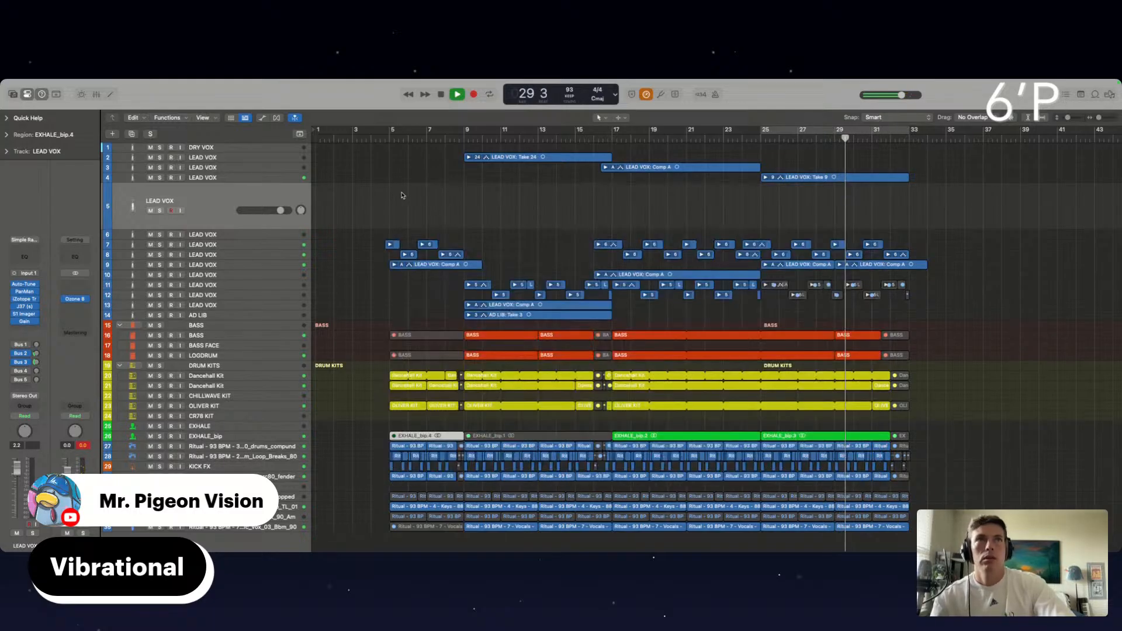
Stop playback, clear the region selection and set a cycle range from about bar 4 to just before bar 39.
click(989, 216)
key(space)
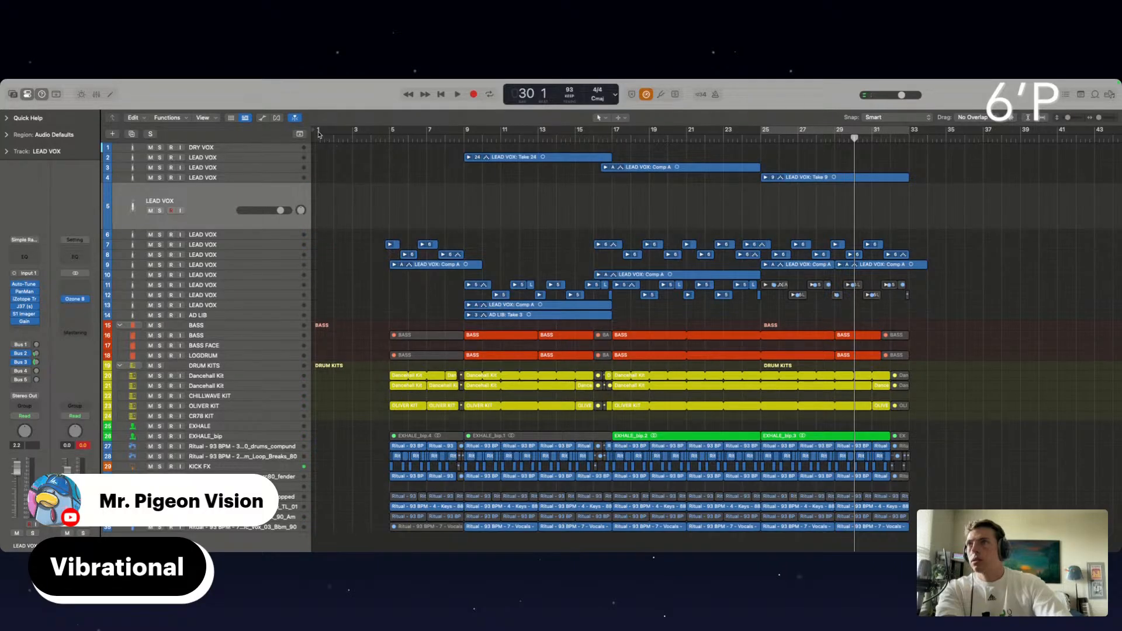
drag(313, 129, 1035, 173)
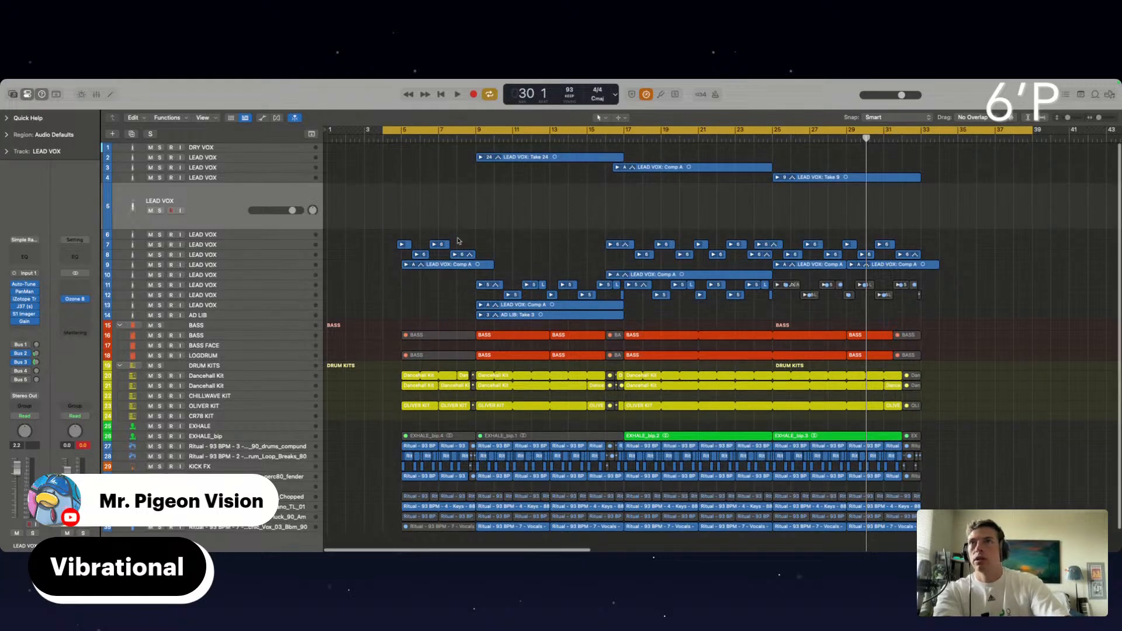
Delete the empty LEAD VOX track in row 5.
scroll(458, 242, down, 2)
scroll(459, 242, up, 2)
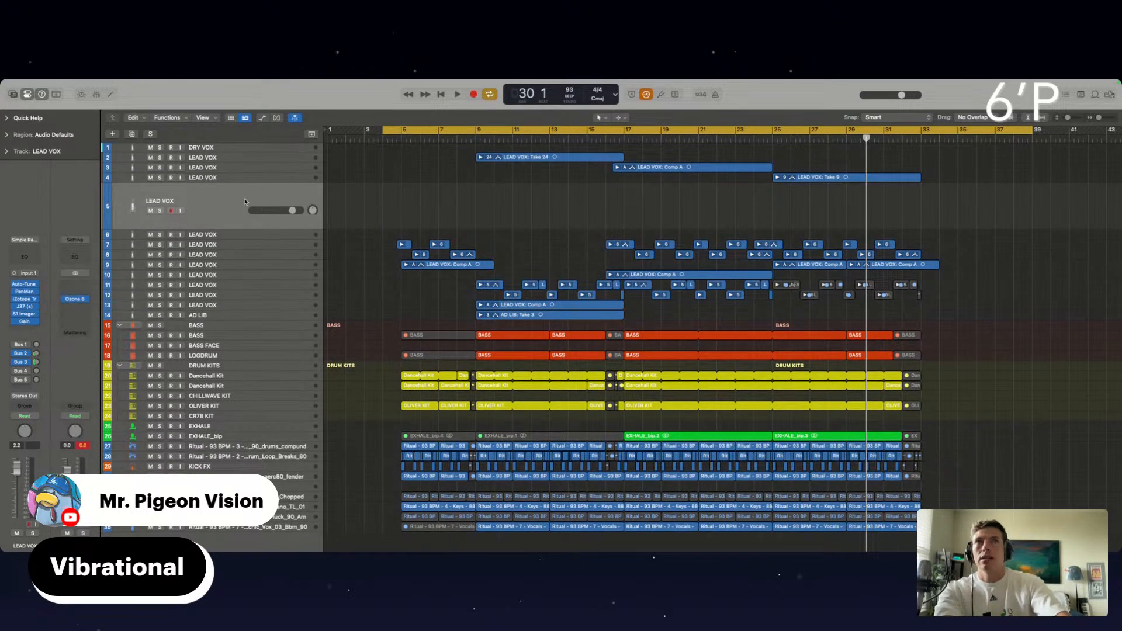
key(super+BackSpace)
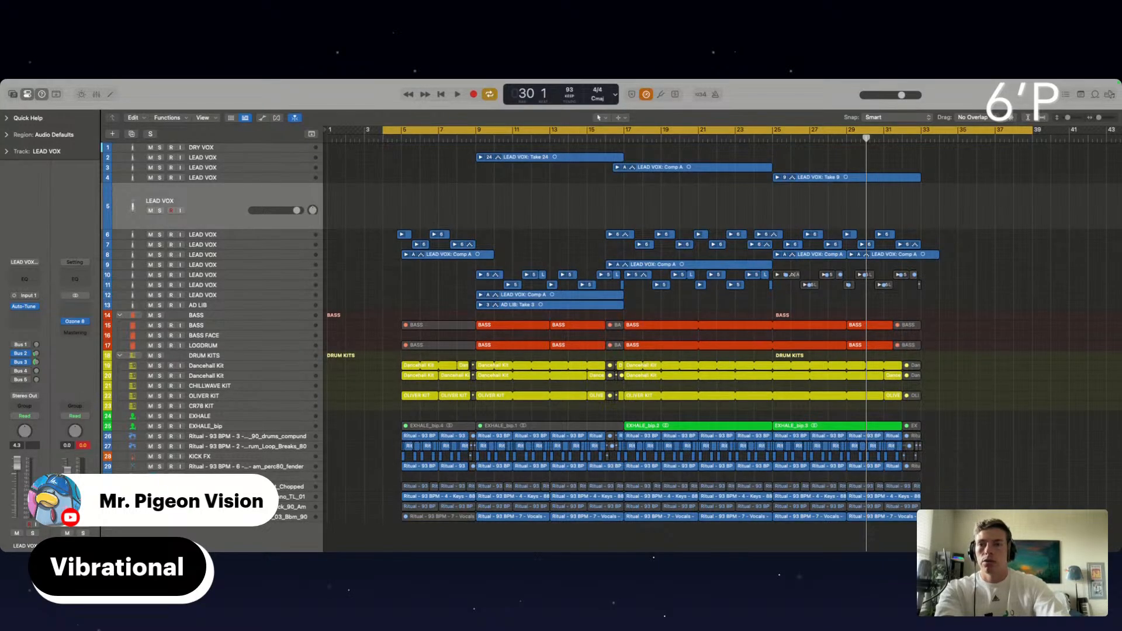
Play the whole song with the cycle start trimmed to about half a bar before bar 5, and turn cycling off near the end.
key(space)
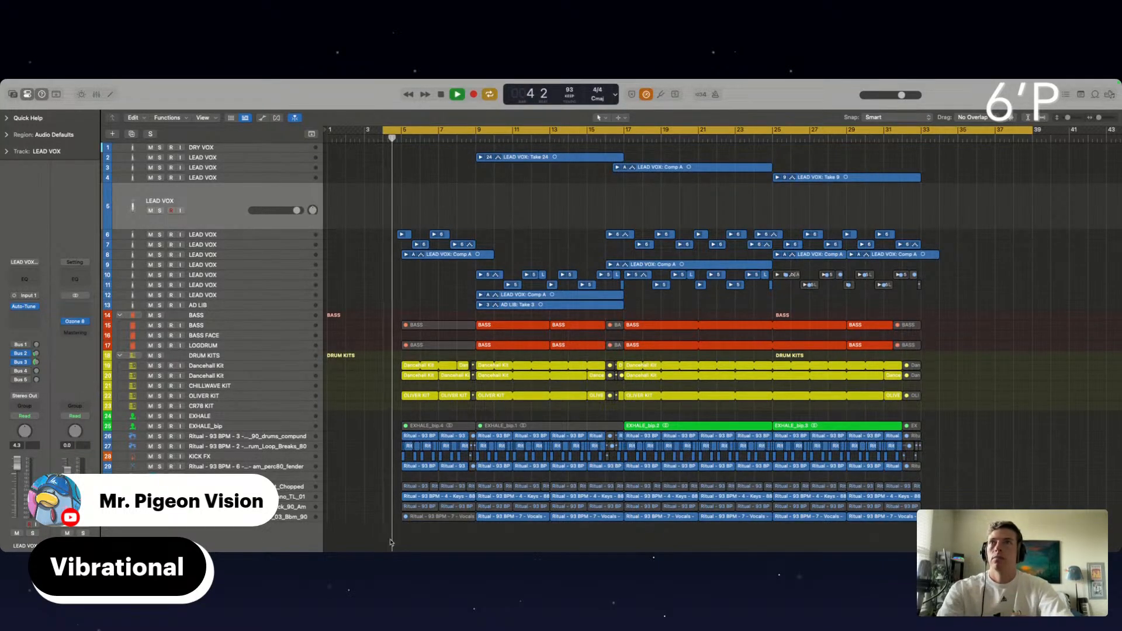
drag(386, 131, 392, 132)
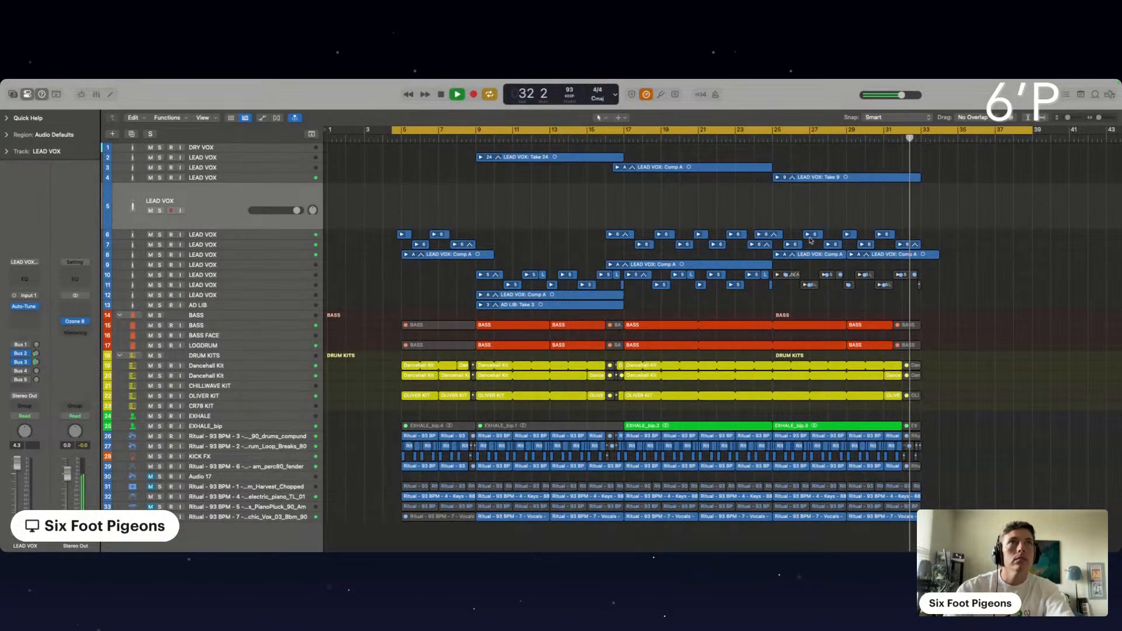
click(938, 134)
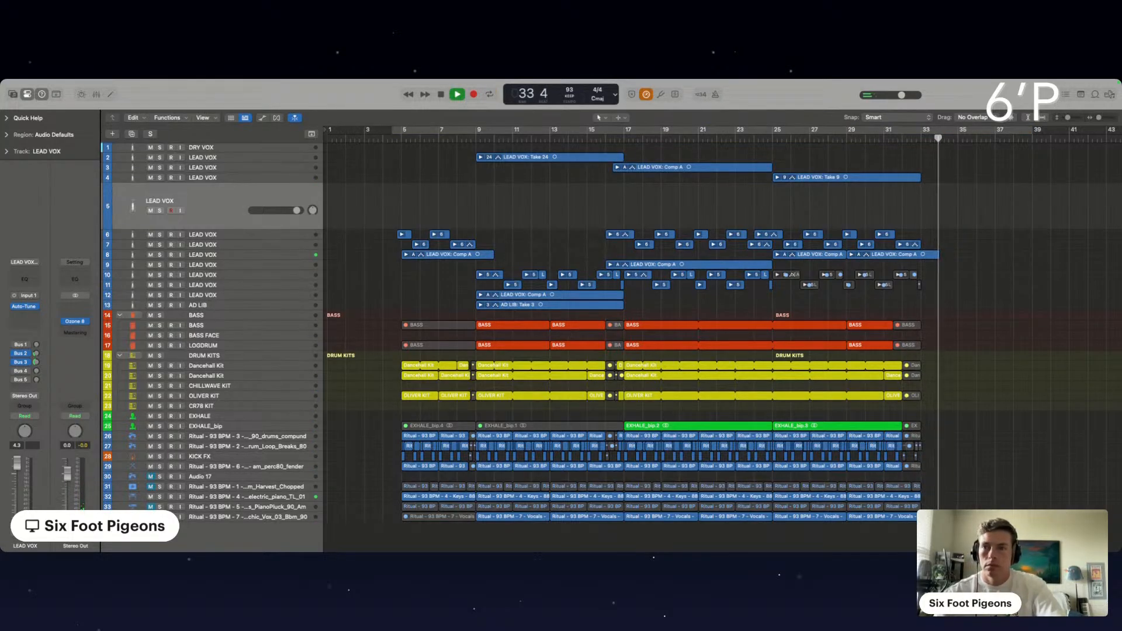